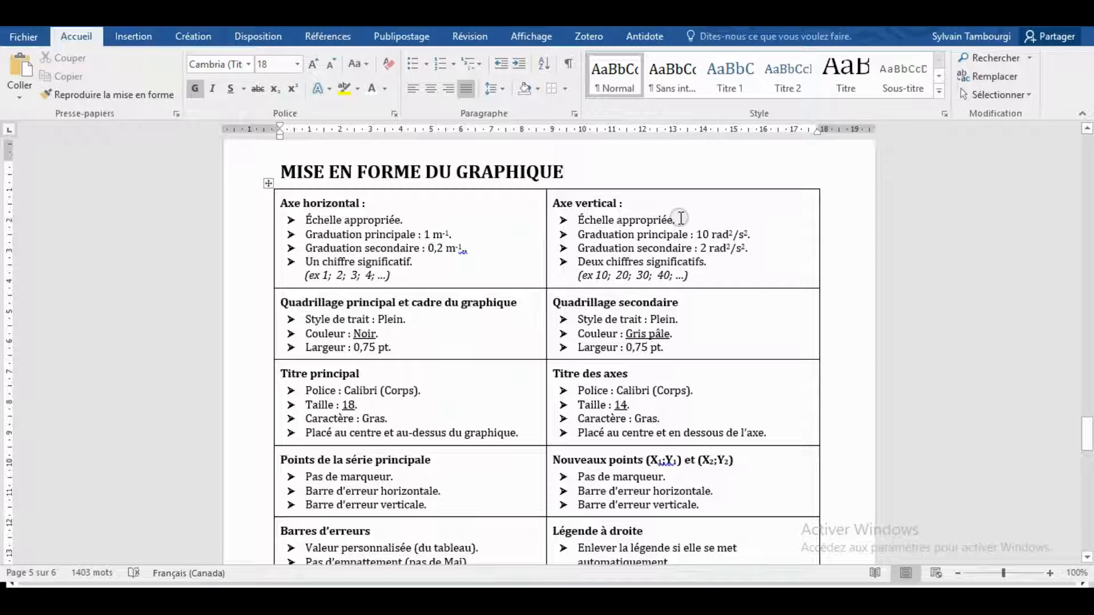
- Review the axis, gridline, title, error bar and trendline requirements in the MISE EN FORME DU GRAPHIQUE table
{"action": "scroll", "coordinate": [629, 265], "scroll_direction": "down", "scroll_amount": 5}
{"action": "scroll", "coordinate": [629, 265], "scroll_direction": "down", "scroll_amount": 7}
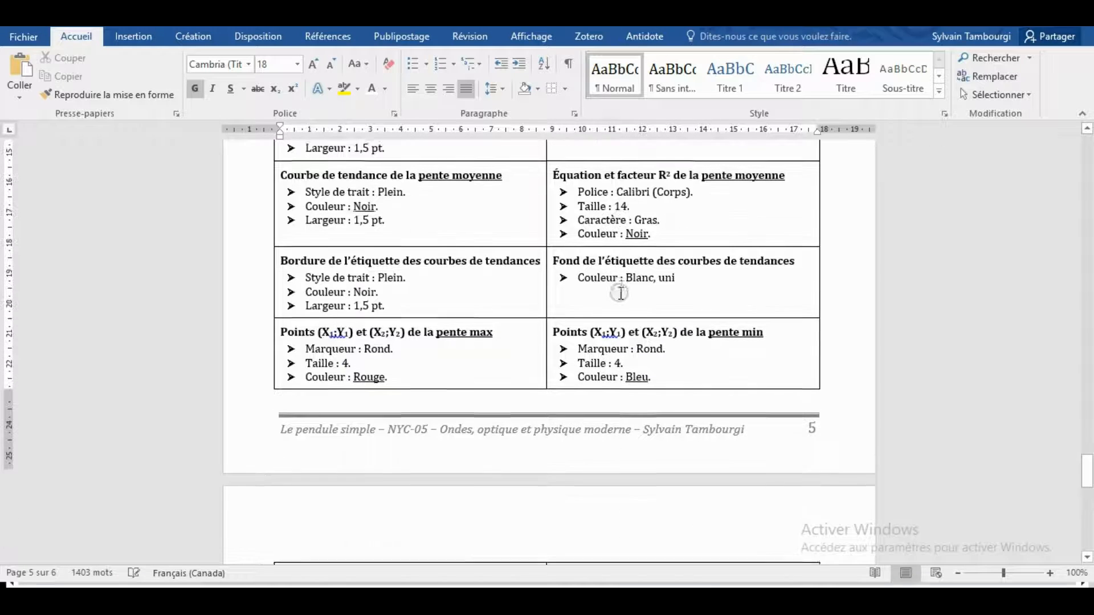
{"action": "scroll", "coordinate": [620, 293], "scroll_direction": "down", "scroll_amount": 7}
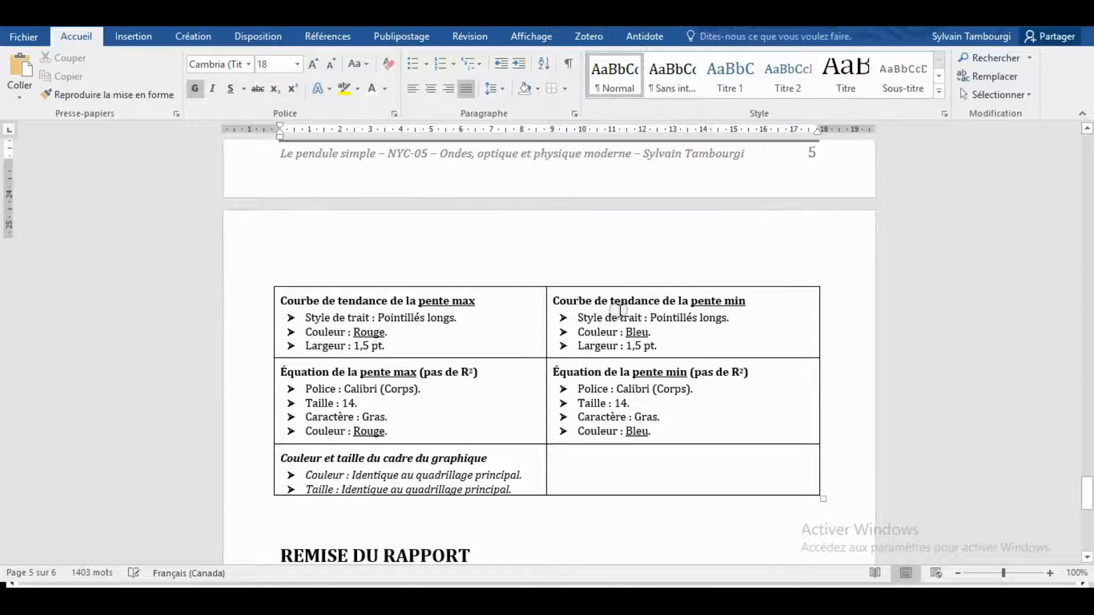
{"action": "scroll", "coordinate": [621, 311], "scroll_direction": "up", "scroll_amount": 8}
{"action": "scroll", "coordinate": [620, 310], "scroll_direction": "up", "scroll_amount": 11}
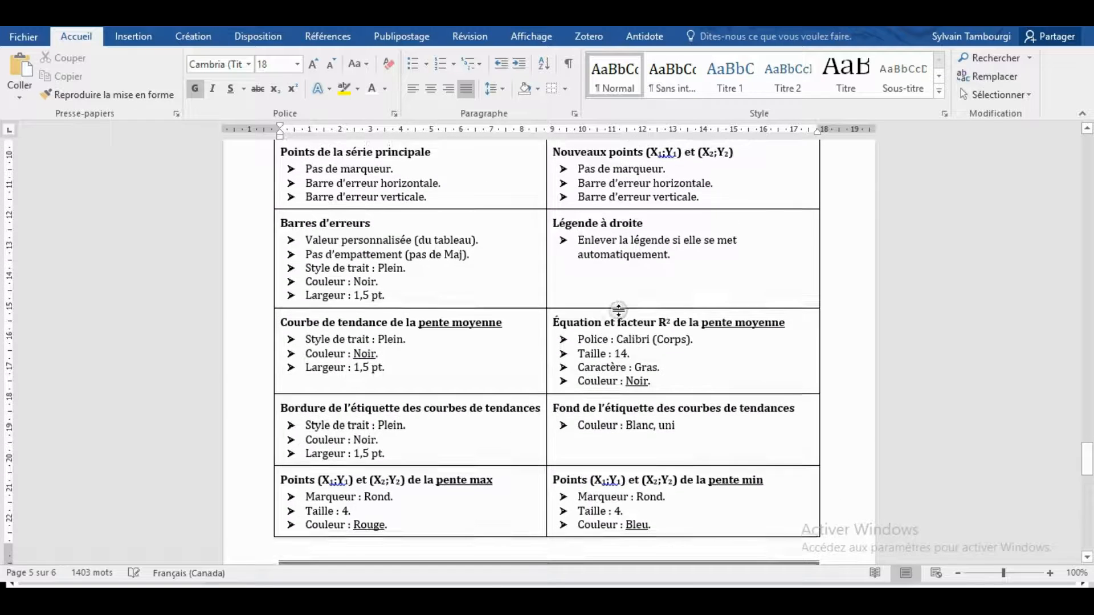
{"action": "scroll", "coordinate": [620, 310], "scroll_direction": "up", "scroll_amount": 2}
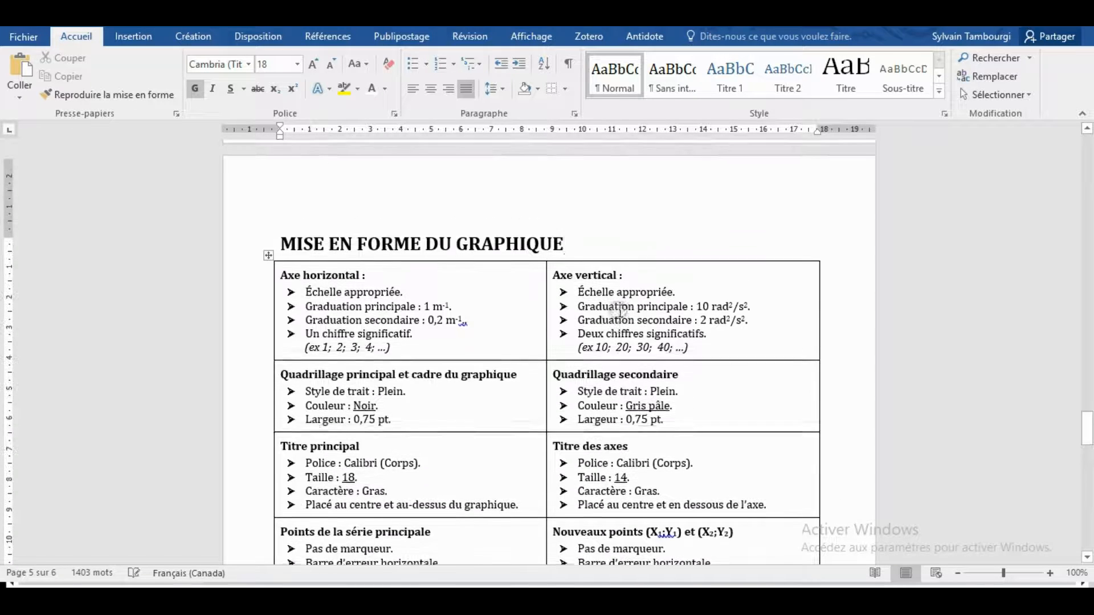
- Switch to the Excel workbook and look over the data and slope point tables on the Données sheet
{"action": "left_click", "coordinate": [356, 598]}
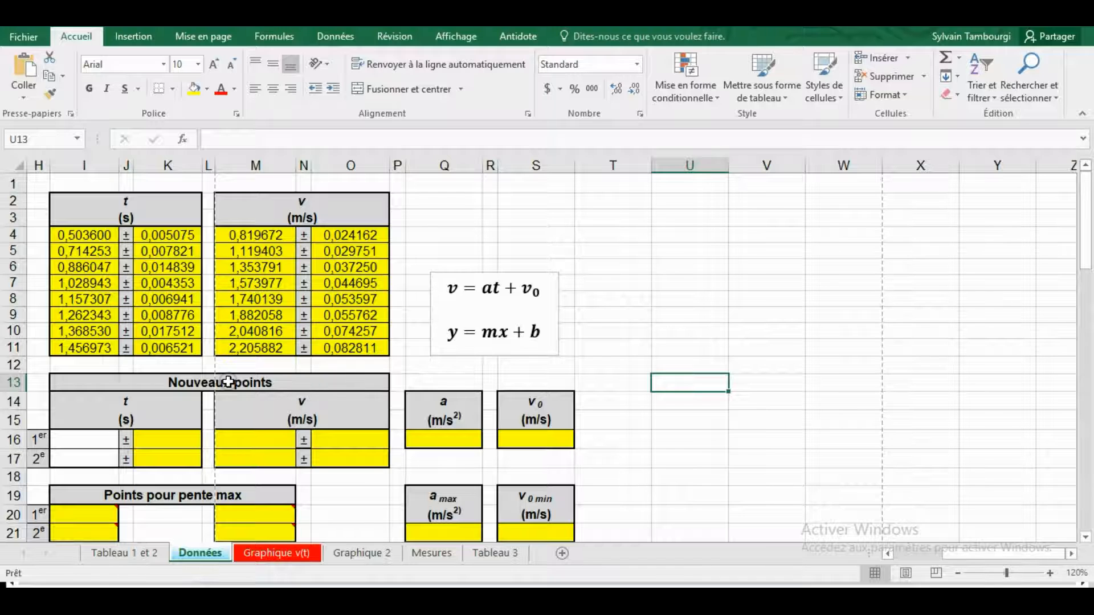
{"action": "scroll", "coordinate": [229, 383], "scroll_direction": "down", "scroll_amount": 3}
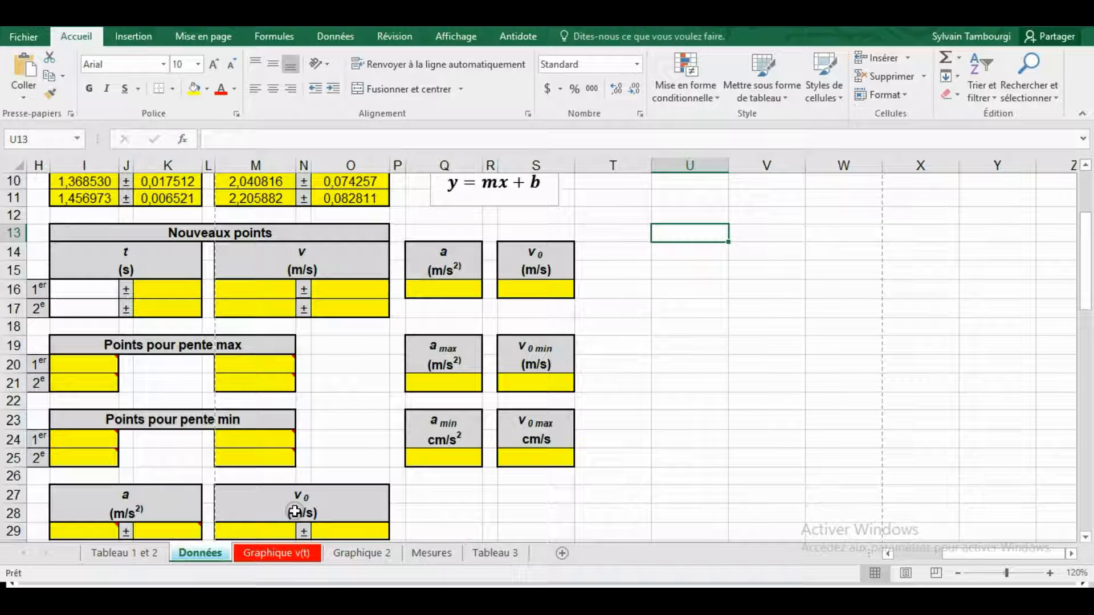
{"action": "scroll", "coordinate": [294, 511], "scroll_direction": "up", "scroll_amount": 3}
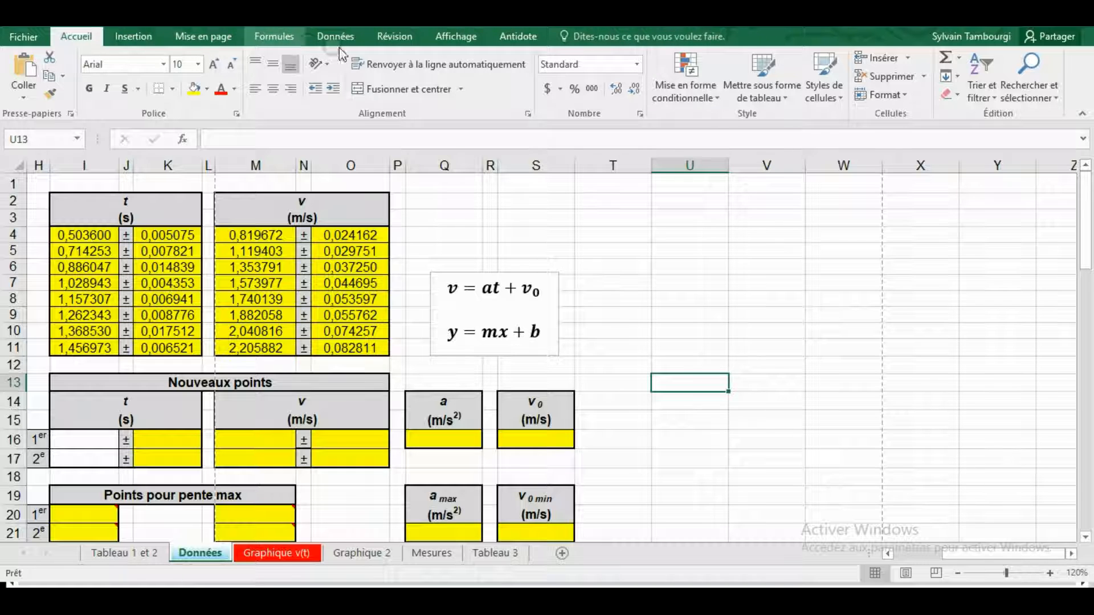
{"action": "left_click", "coordinate": [133, 36]}
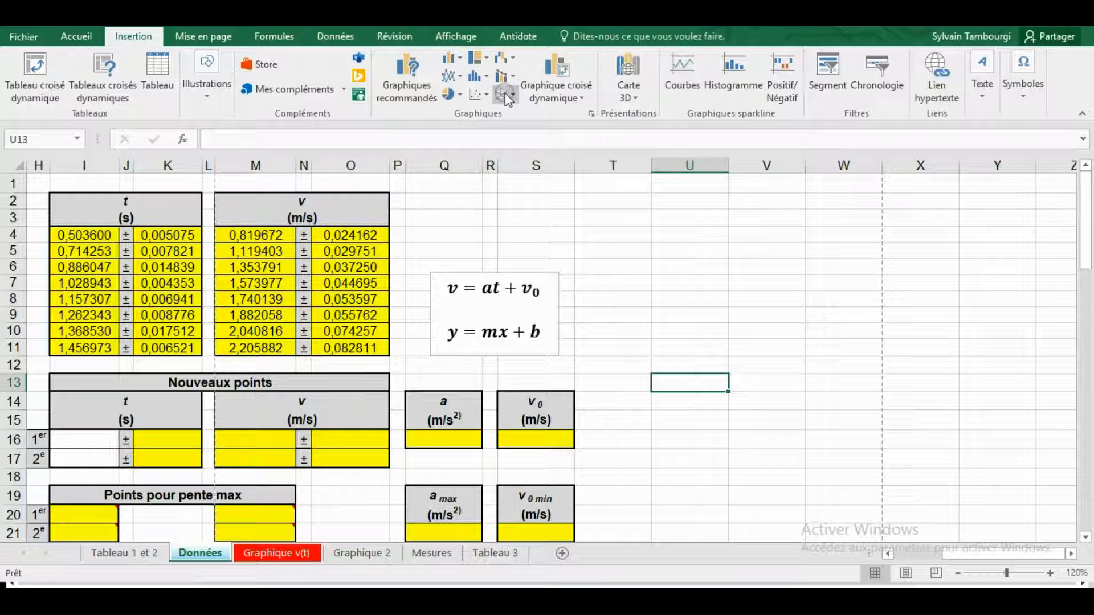
{"action": "left_click", "coordinate": [484, 95]}
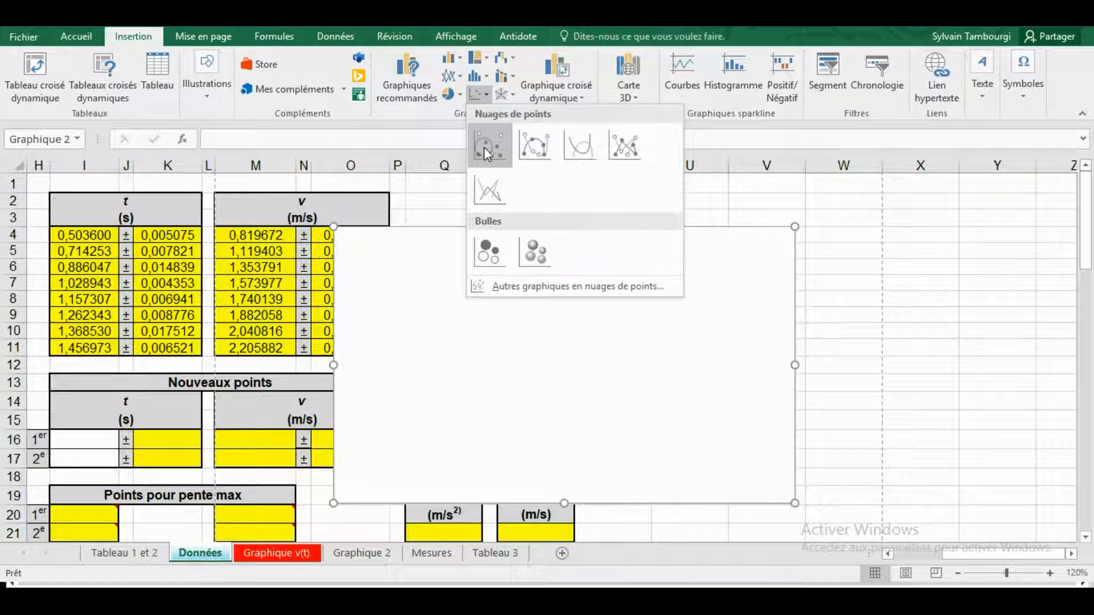
{"action": "left_click", "coordinate": [292, 15]}
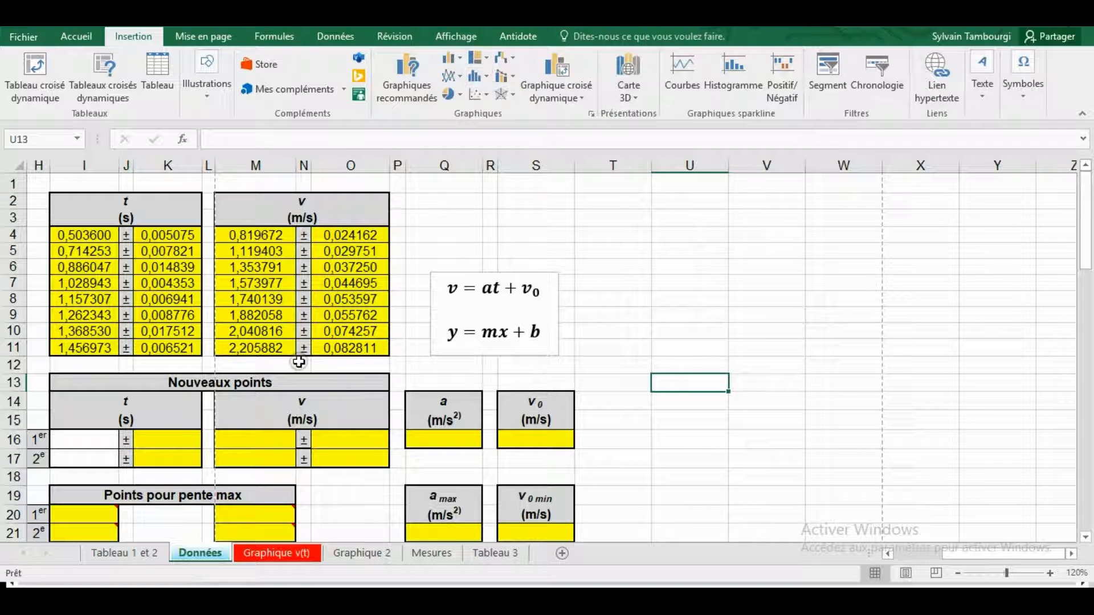
- Start a new data series in the data source of the empty chart on the Graphique v(t) sheet
{"action": "left_click", "coordinate": [272, 554]}
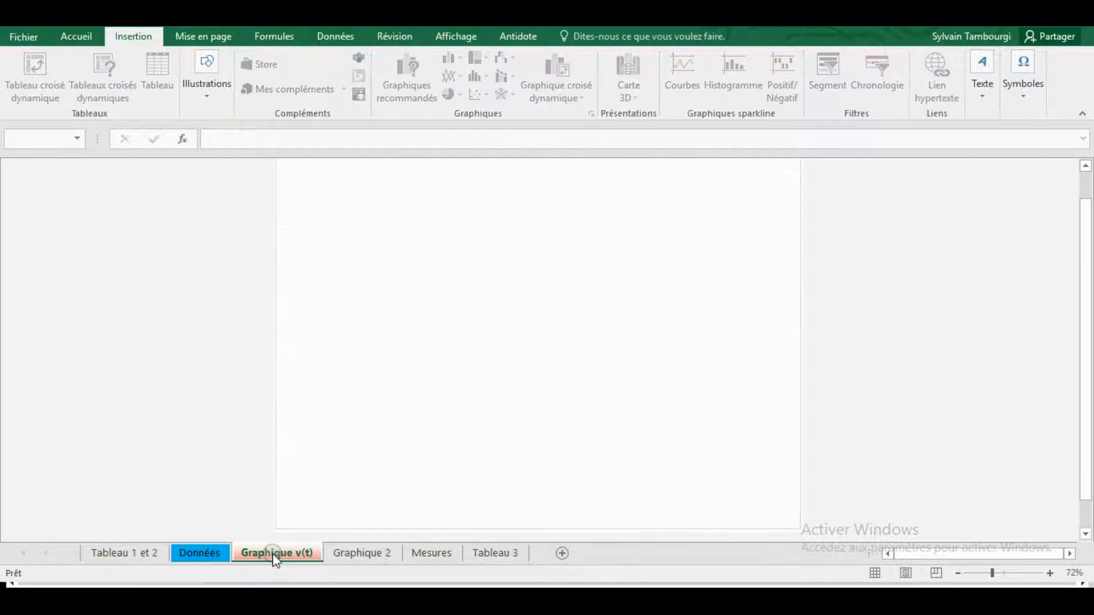
{"action": "right_click", "coordinate": [449, 324]}
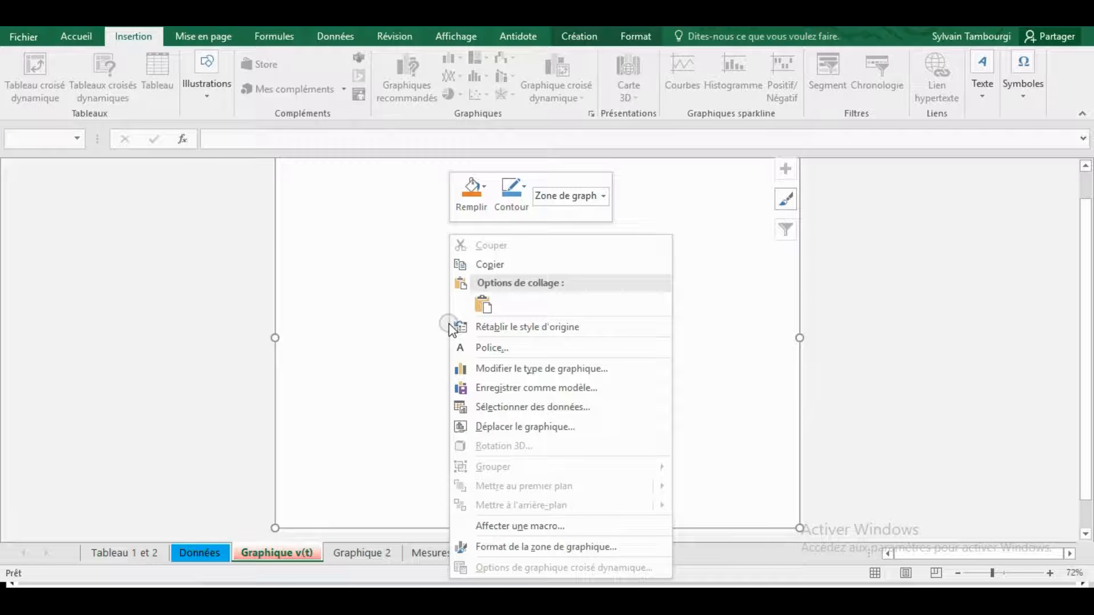
{"action": "left_click", "coordinate": [519, 411]}
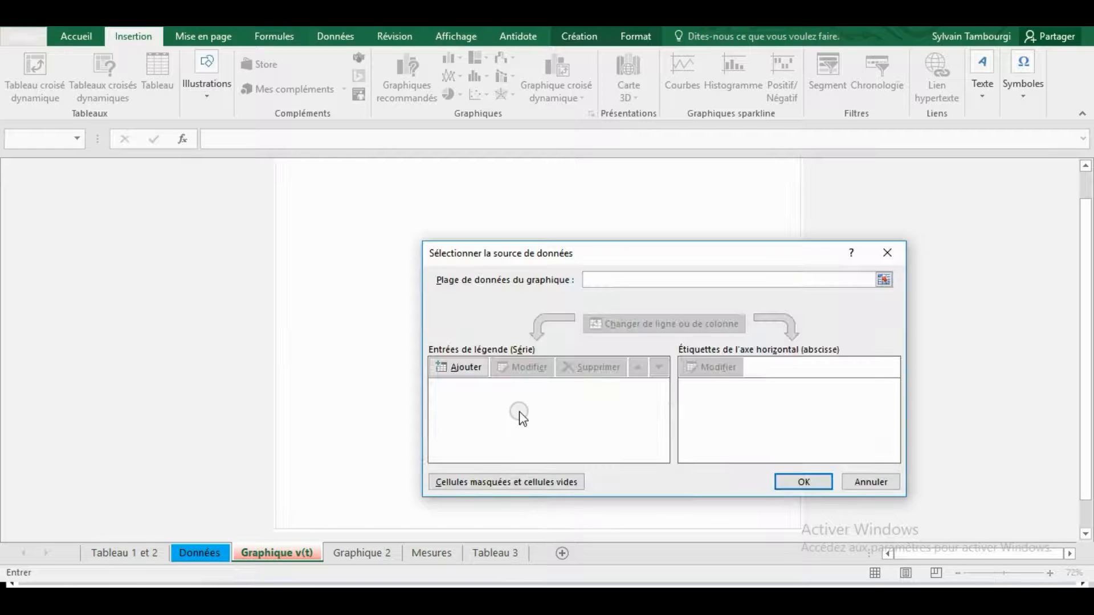
{"action": "left_click", "coordinate": [466, 367]}
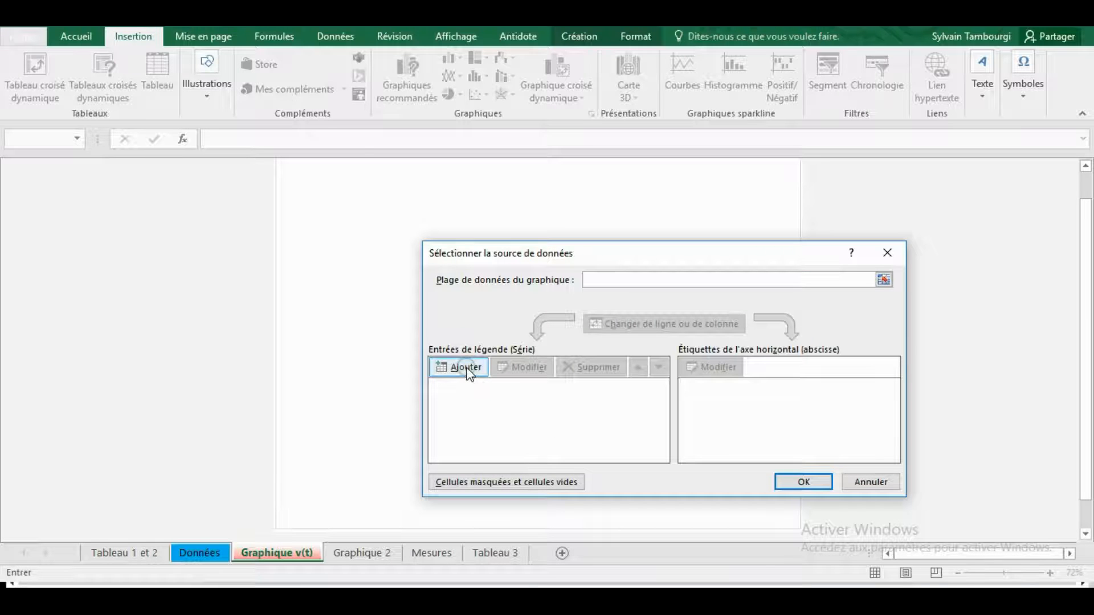
{"action": "left_click", "coordinate": [462, 400]}
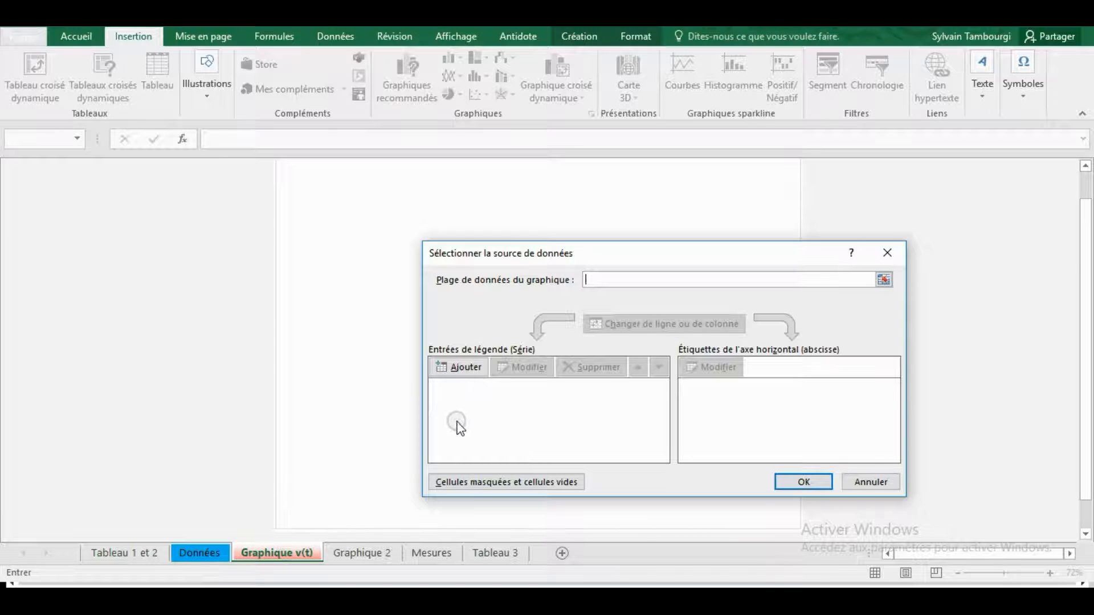
{"action": "left_click", "coordinate": [466, 369]}
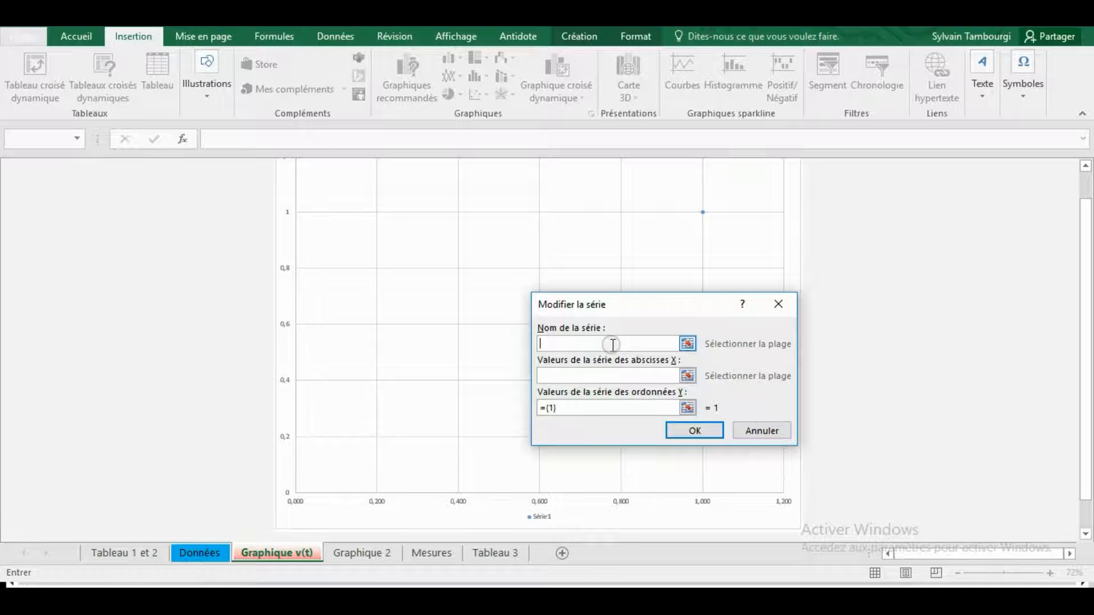
- Set the series X values to the time data in cells I4:I11 of the Données sheet
{"action": "left_click", "coordinate": [687, 376]}
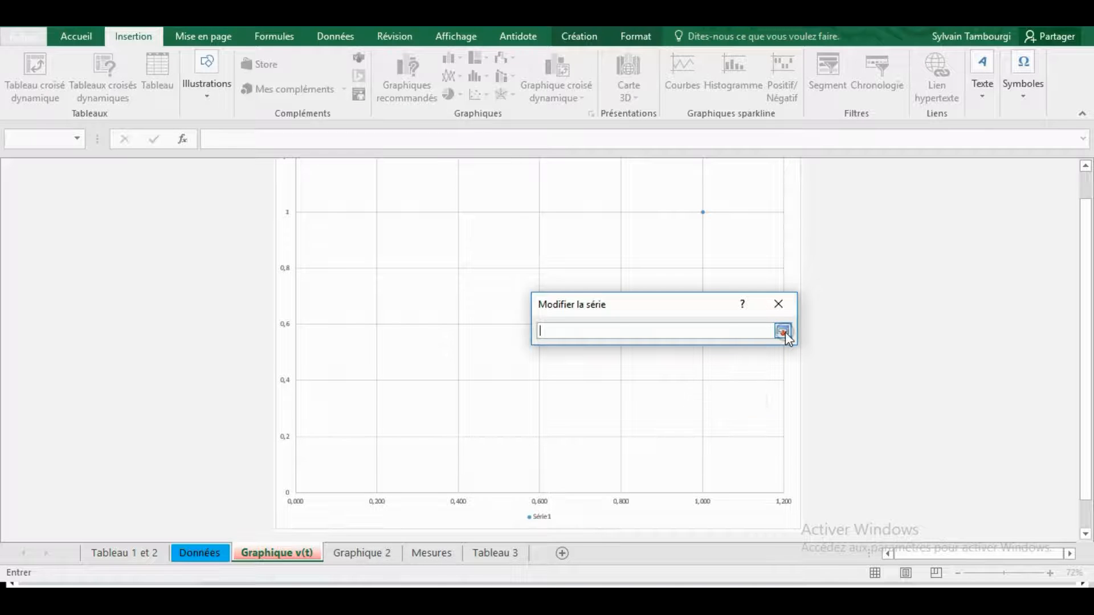
{"action": "left_click", "coordinate": [215, 553]}
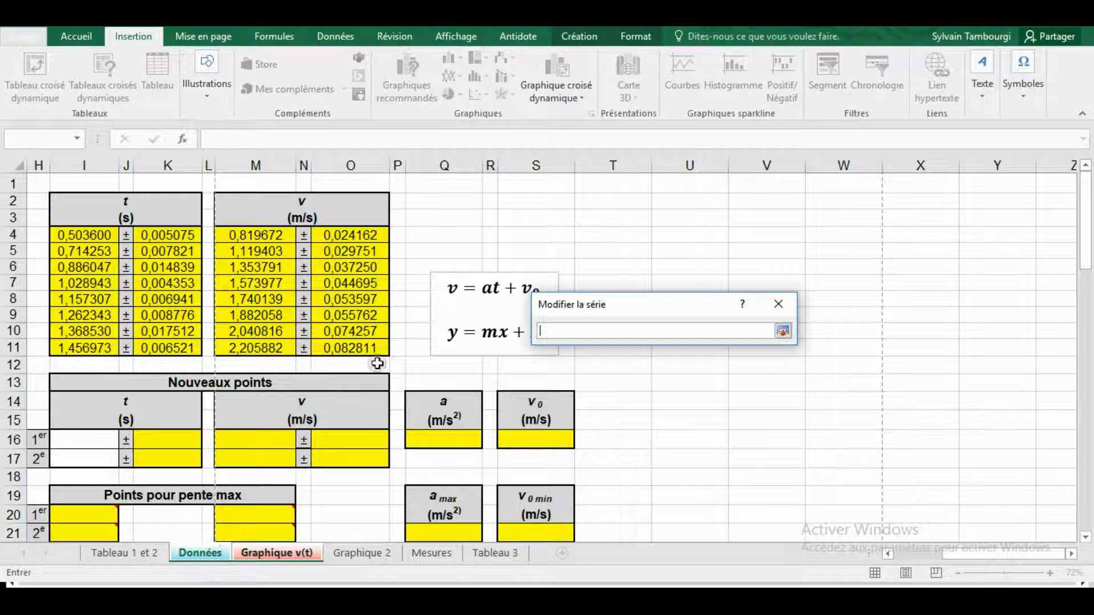
{"action": "left_click_drag", "start_coordinate": [98, 236], "coordinate": [90, 258]}
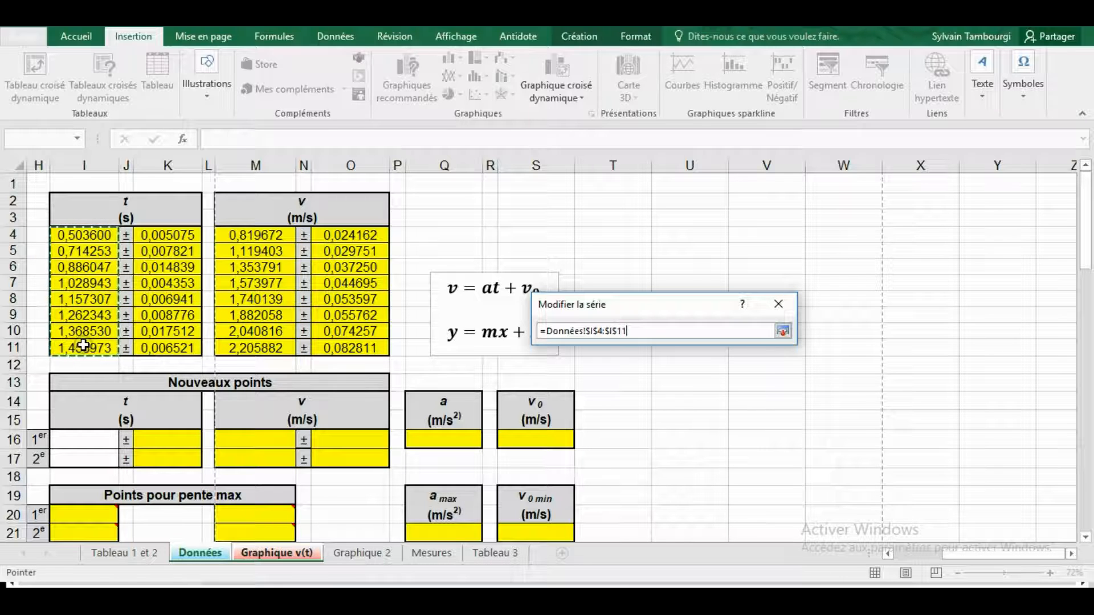
{"action": "left_click", "coordinate": [783, 331]}
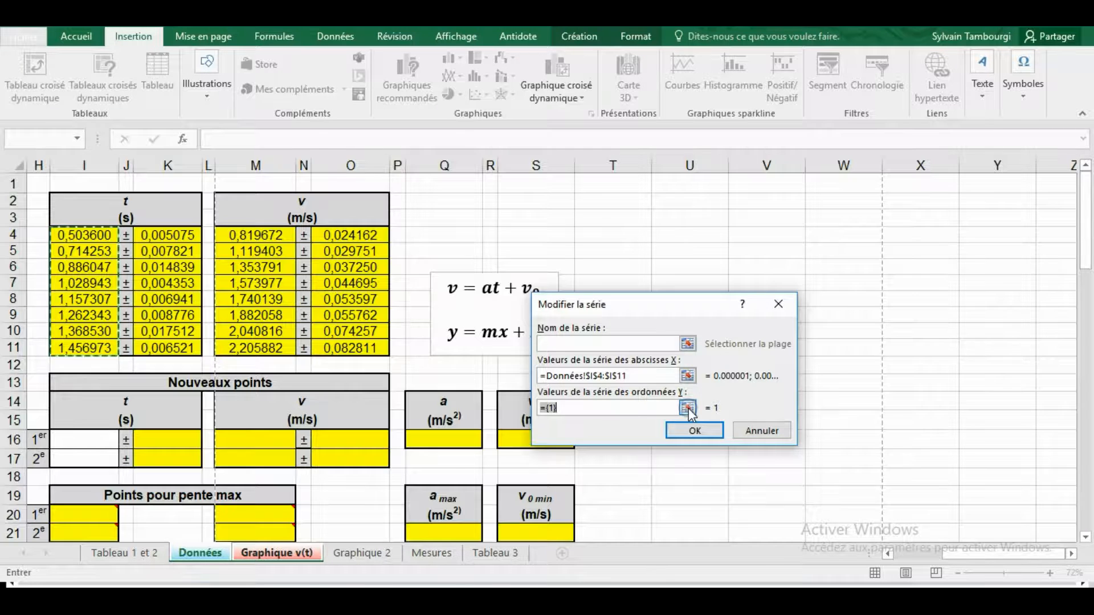
- Set the series Y values to the velocity data in Données cells M4:M11 and apply the data source
{"action": "left_click", "coordinate": [688, 408]}
{"action": "left_click_drag", "start_coordinate": [272, 240], "coordinate": [274, 349]}
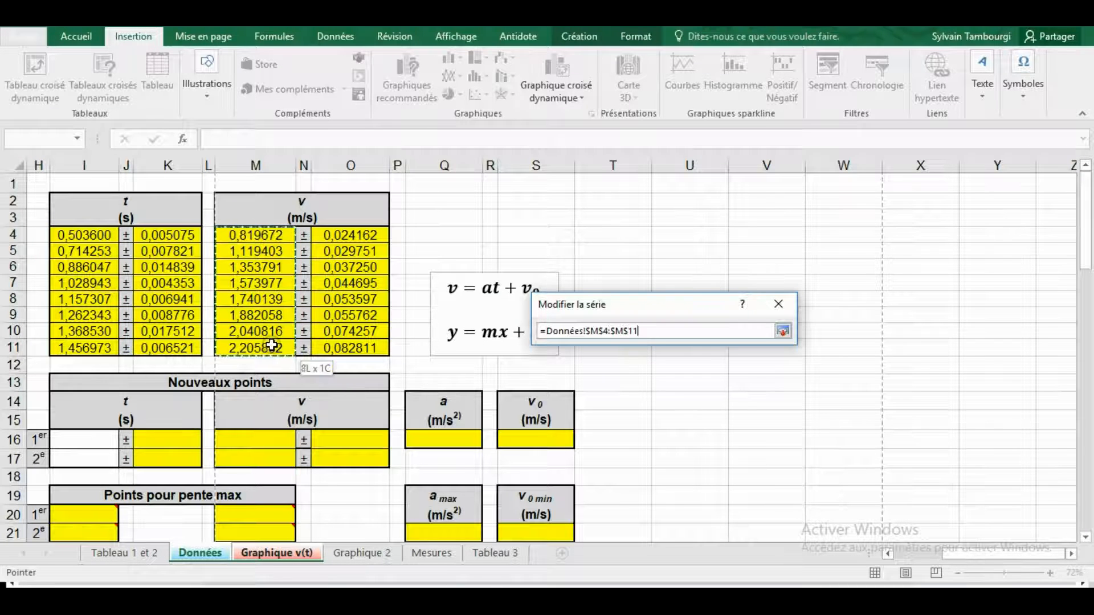
{"action": "left_click", "coordinate": [783, 331]}
{"action": "left_click", "coordinate": [687, 430]}
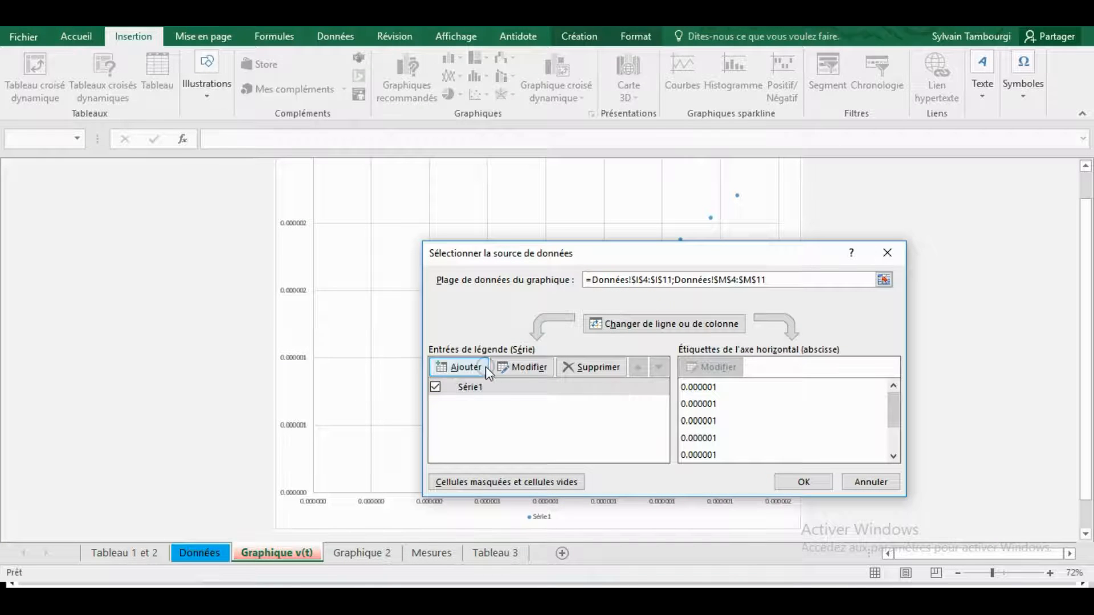
{"action": "left_click", "coordinate": [806, 483]}
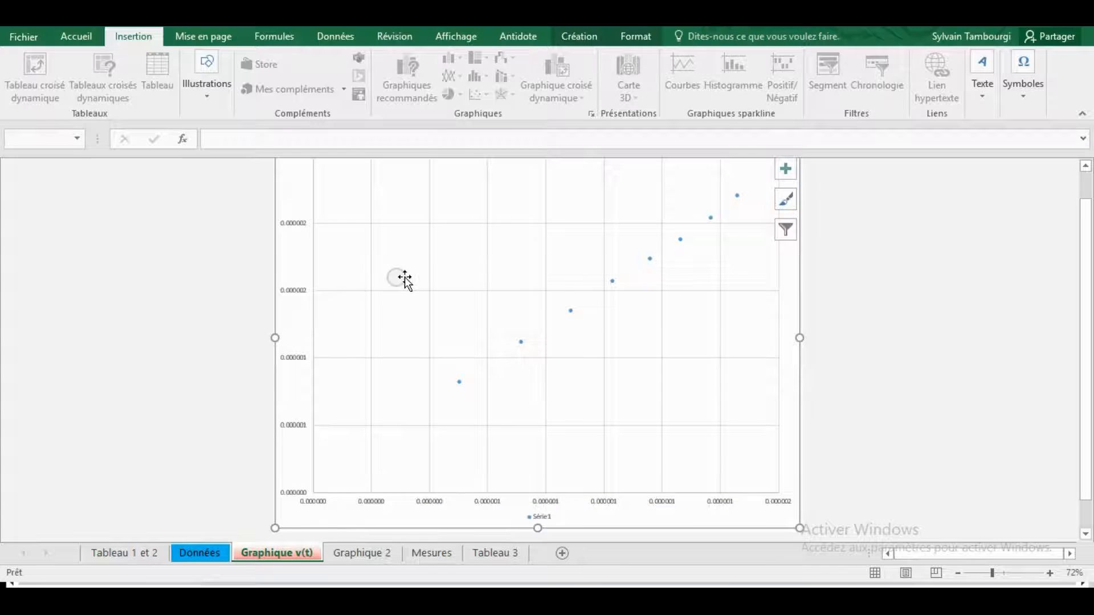
- Delete the Série1 legend below the plotted points
{"action": "scroll", "coordinate": [593, 289], "scroll_direction": "up", "scroll_amount": 1}
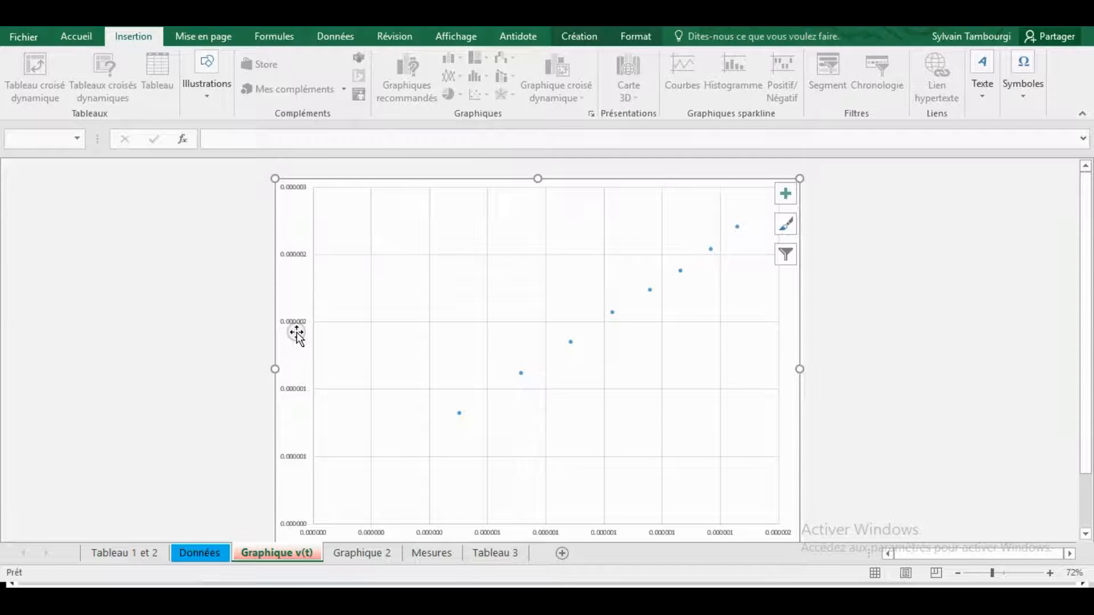
{"action": "scroll", "coordinate": [295, 335], "scroll_direction": "down", "scroll_amount": 1}
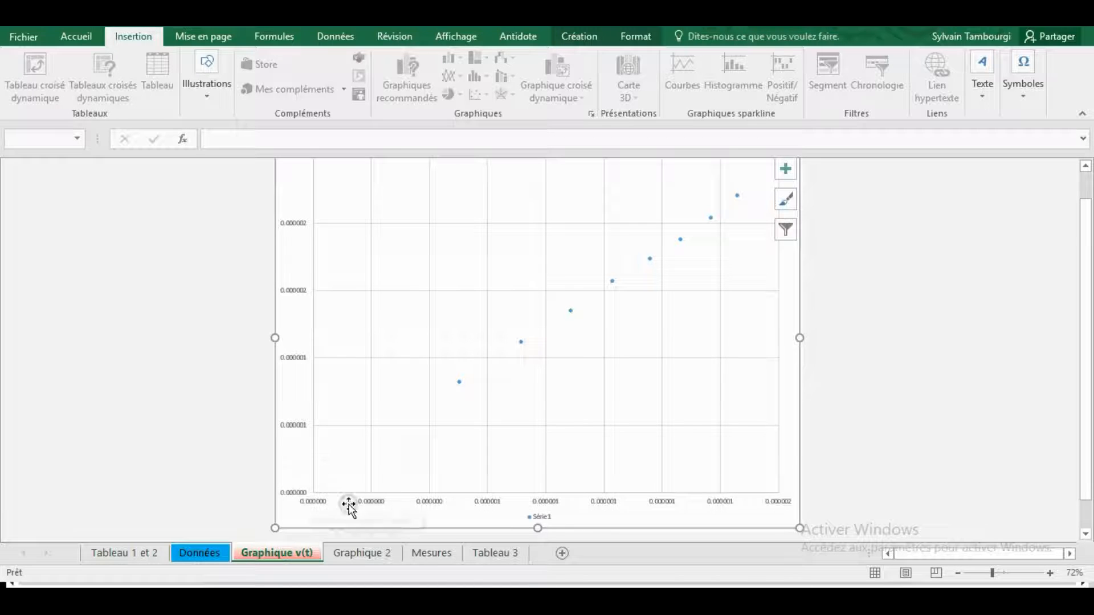
{"action": "scroll", "coordinate": [496, 391], "scroll_direction": "up", "scroll_amount": 1}
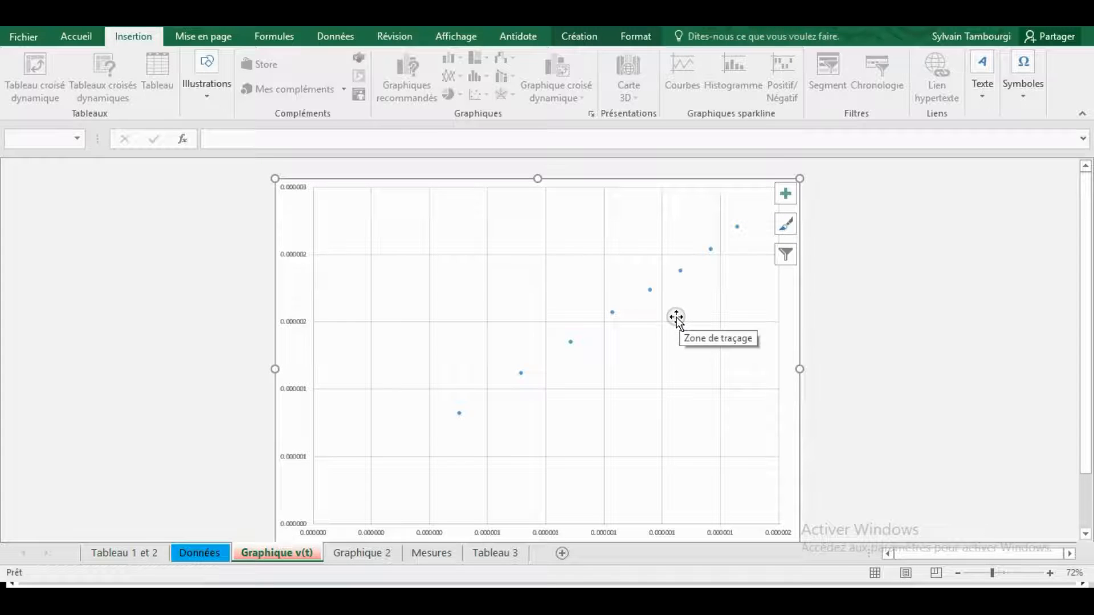
{"action": "scroll", "coordinate": [680, 317], "scroll_direction": "down", "scroll_amount": 1}
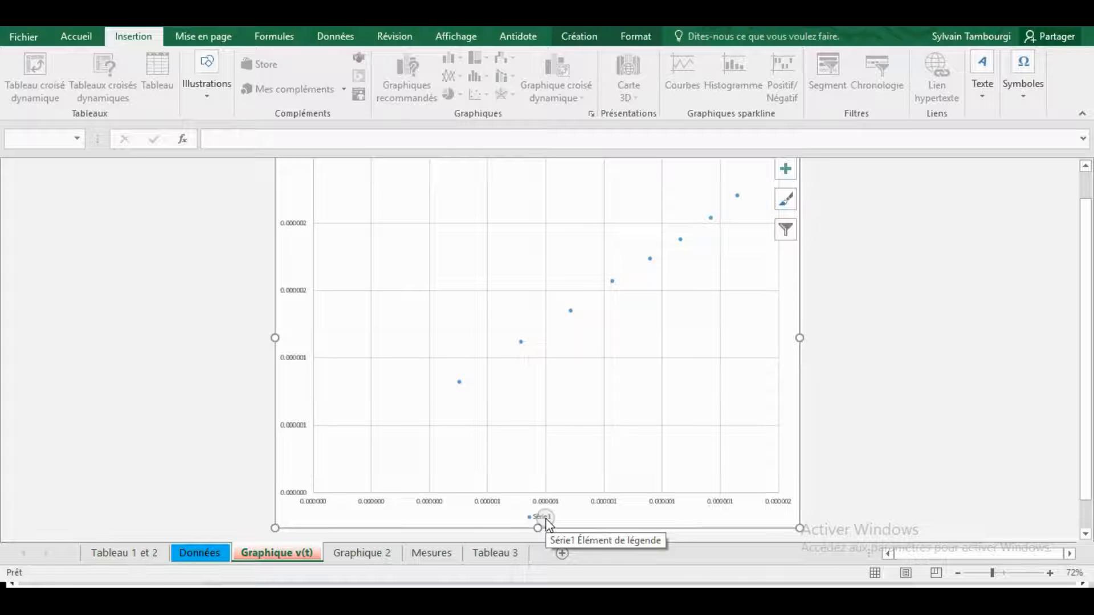
{"action": "left_click", "coordinate": [546, 519]}
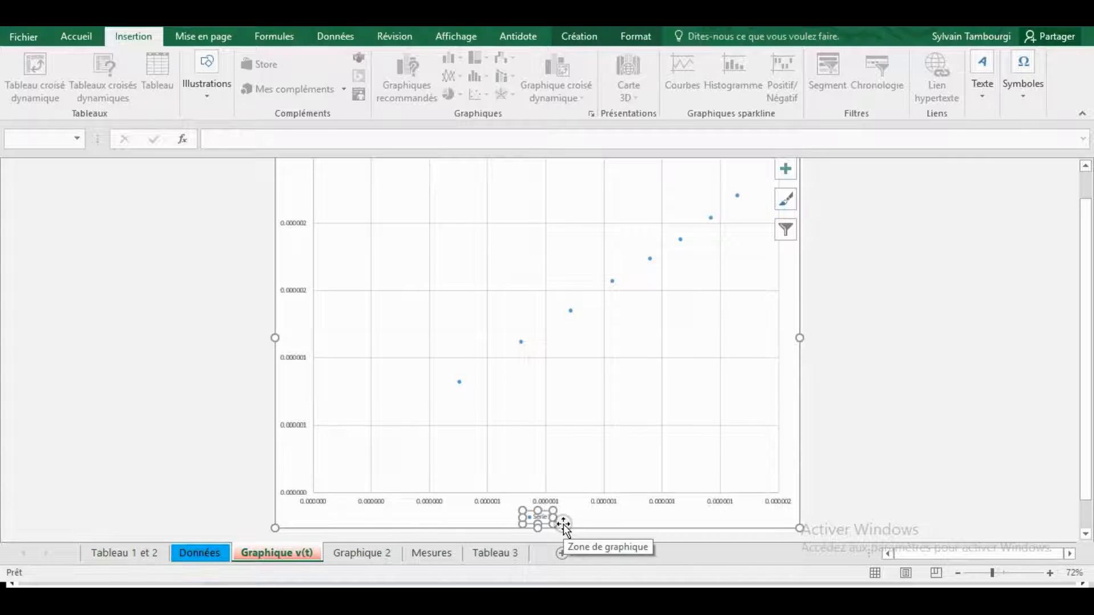
{"action": "key", "text": "Delete"}
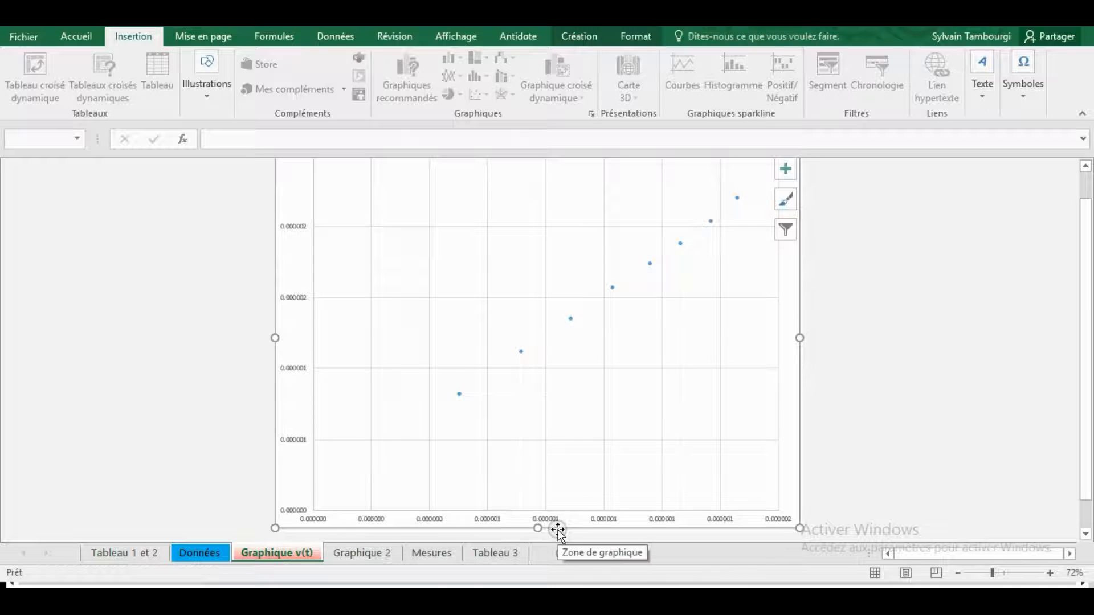
{"action": "key", "text": "alt"}
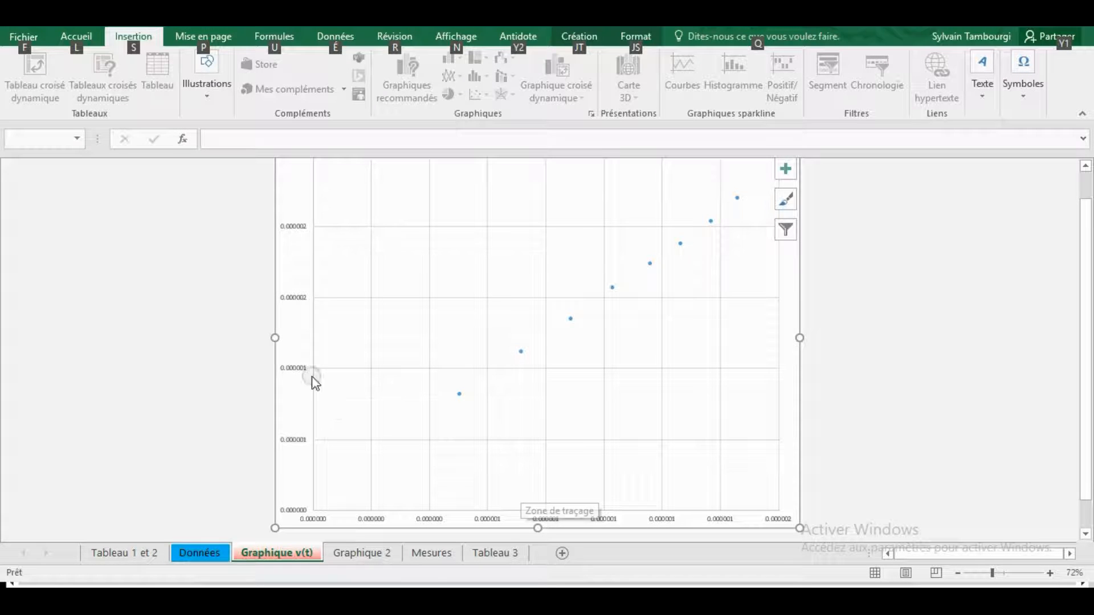
- Open the vertical axis formatting and set the number category of its labels to Nombre
{"action": "left_click", "coordinate": [299, 442]}
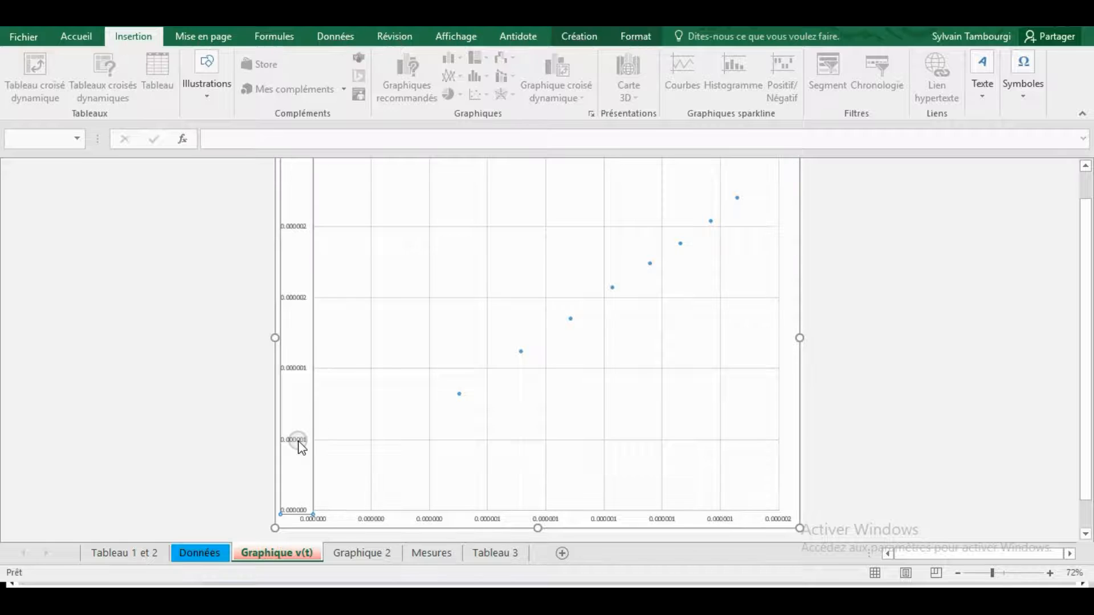
{"action": "double_click", "coordinate": [298, 442]}
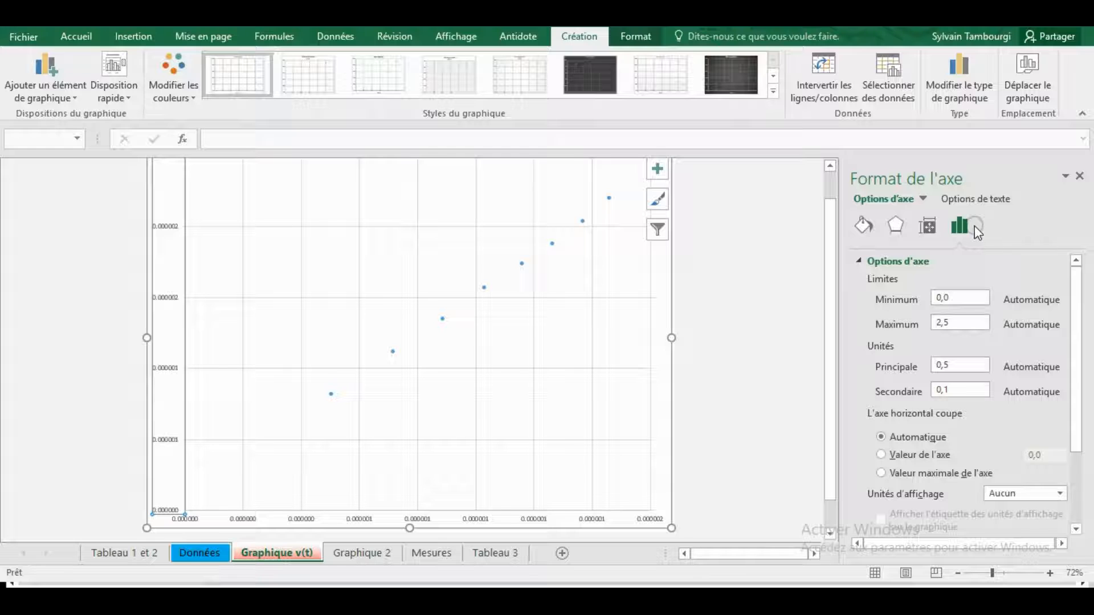
{"action": "left_click_drag", "start_coordinate": [1077, 298], "coordinate": [1076, 405]}
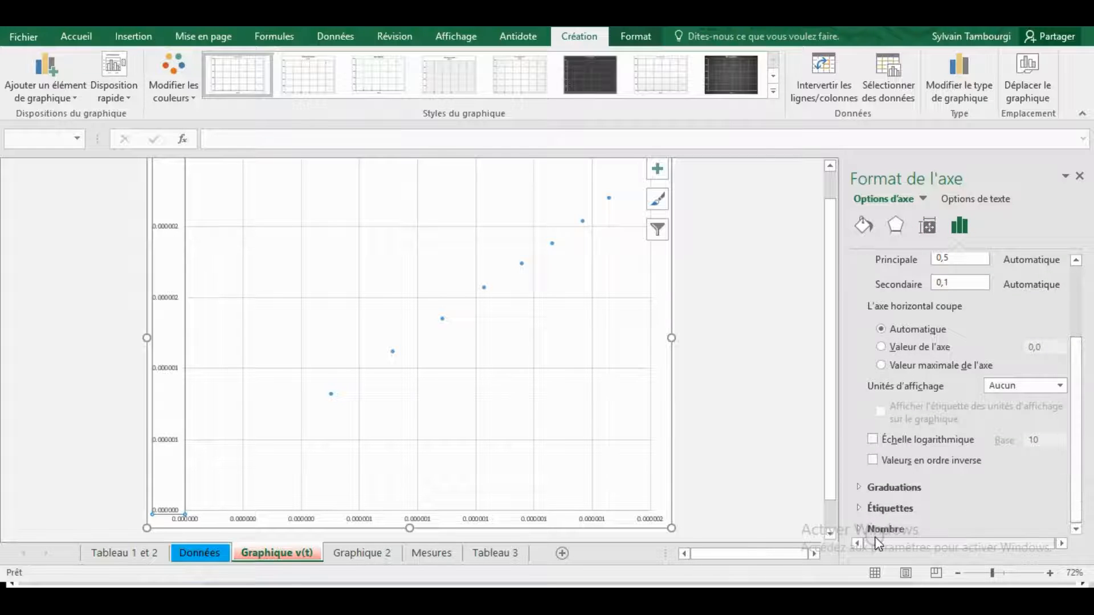
{"action": "left_click", "coordinate": [860, 531]}
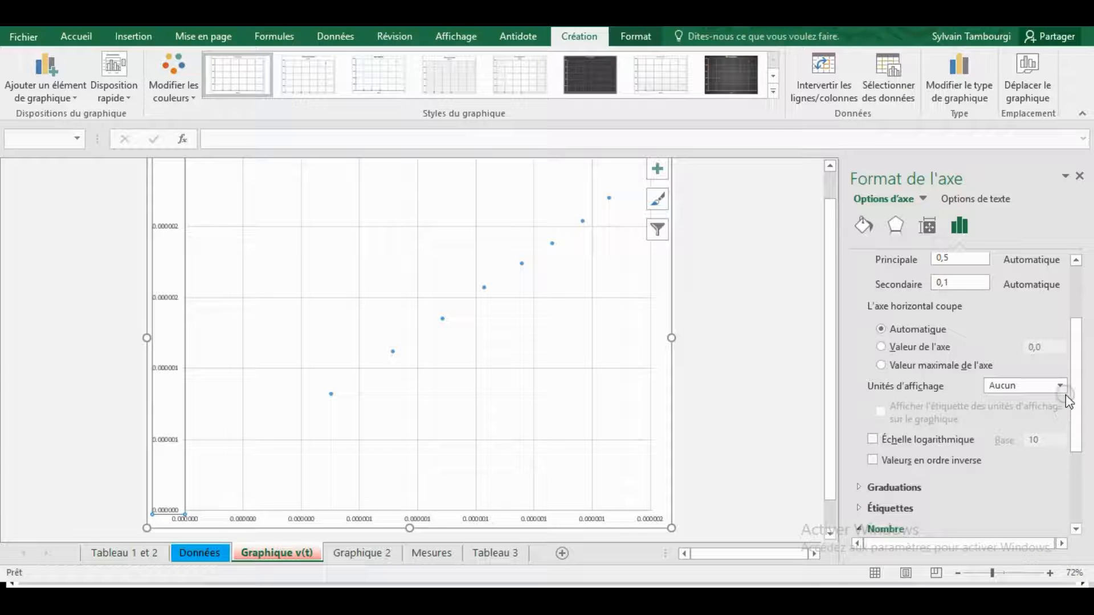
{"action": "left_click_drag", "start_coordinate": [1075, 354], "coordinate": [1088, 442]}
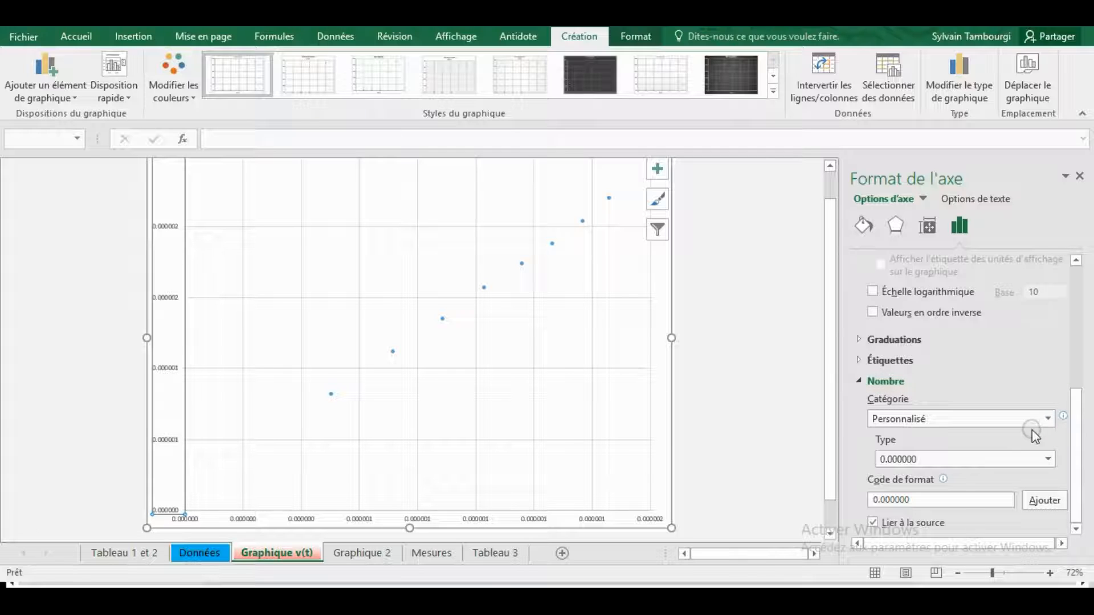
{"action": "left_click", "coordinate": [1049, 419]}
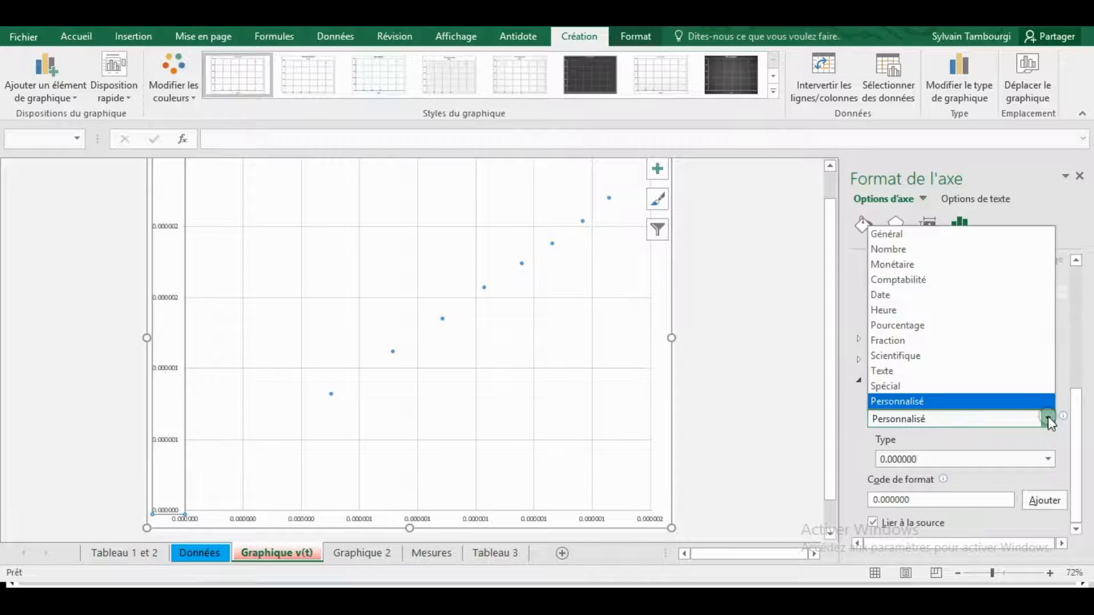
{"action": "left_click", "coordinate": [904, 249]}
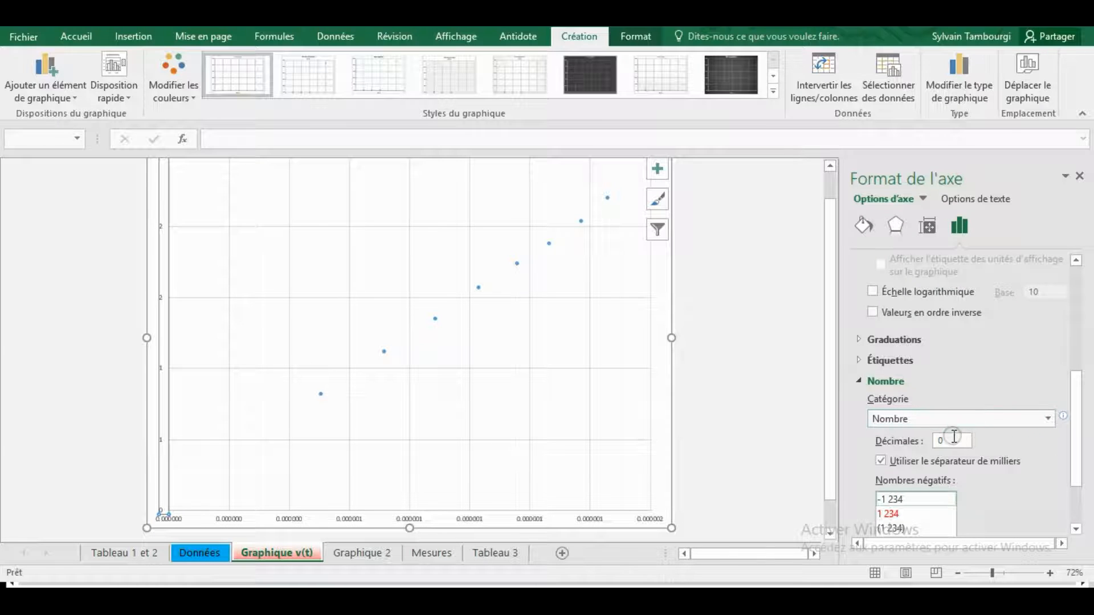
- Set the vertical axis labels to 2 decimal places
{"action": "double_click", "coordinate": [955, 438]}
{"action": "type", "text": "2"}
{"action": "key", "text": "Return"}
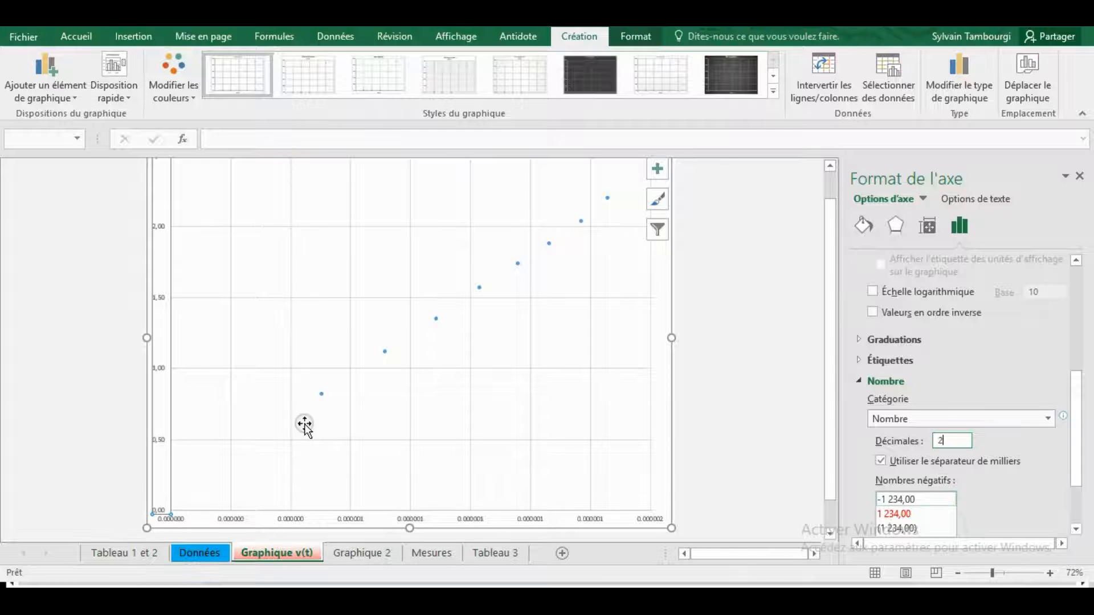
- Reduce the vertical axis labels to 1 decimal place
{"action": "left_click", "coordinate": [1050, 573]}
{"action": "left_click", "coordinate": [1051, 574]}
{"action": "left_click", "coordinate": [1050, 574]}
{"action": "left_click", "coordinate": [1050, 573]}
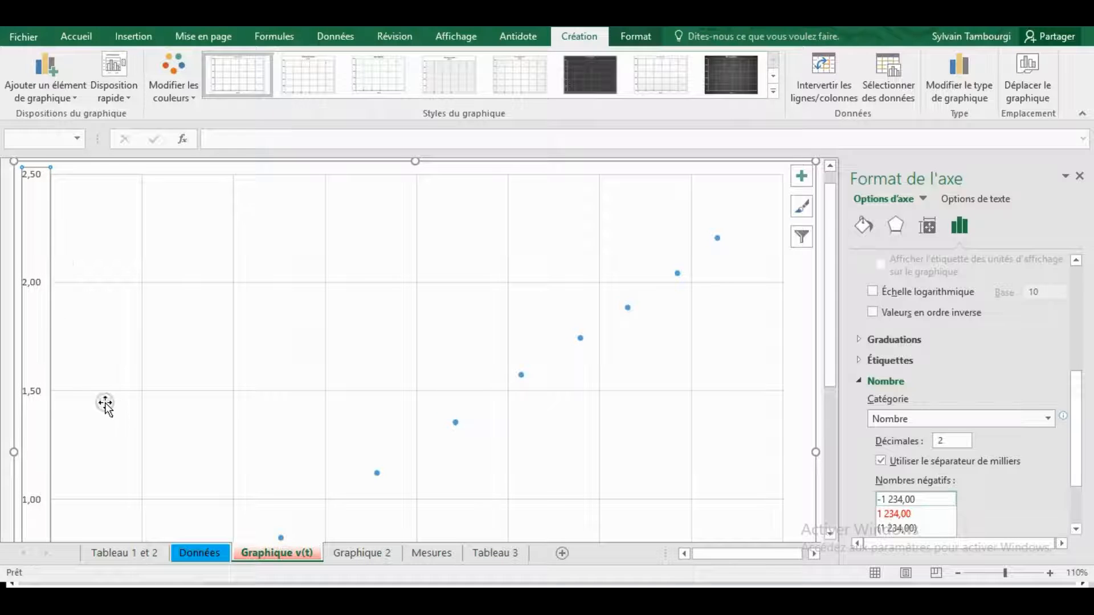
{"action": "left_click_drag", "start_coordinate": [833, 304], "coordinate": [813, 415]}
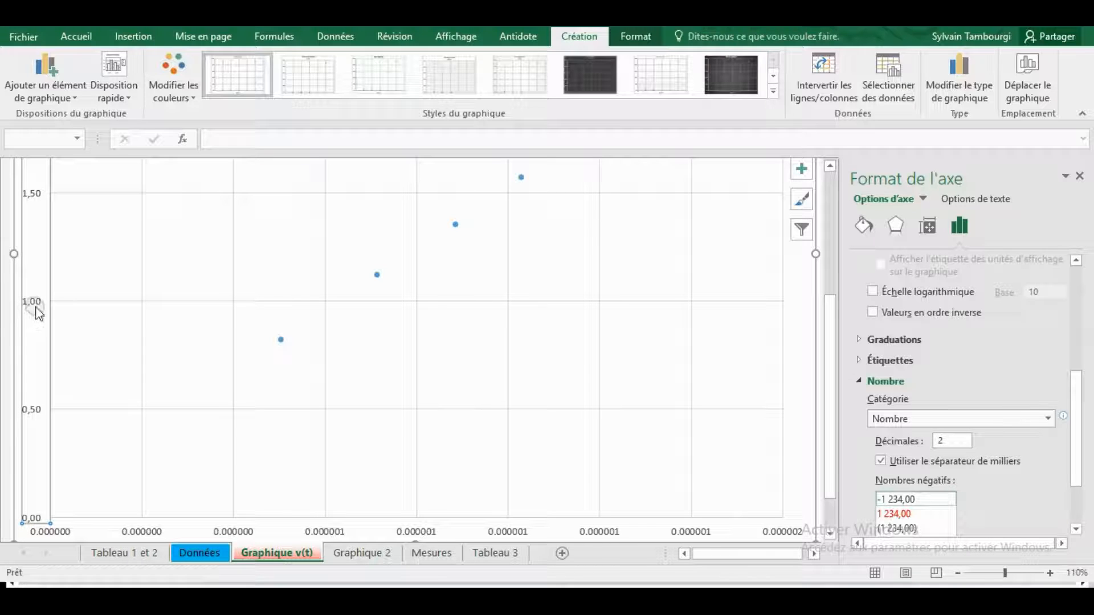
{"action": "scroll", "coordinate": [34, 268], "scroll_direction": "up", "scroll_amount": 3}
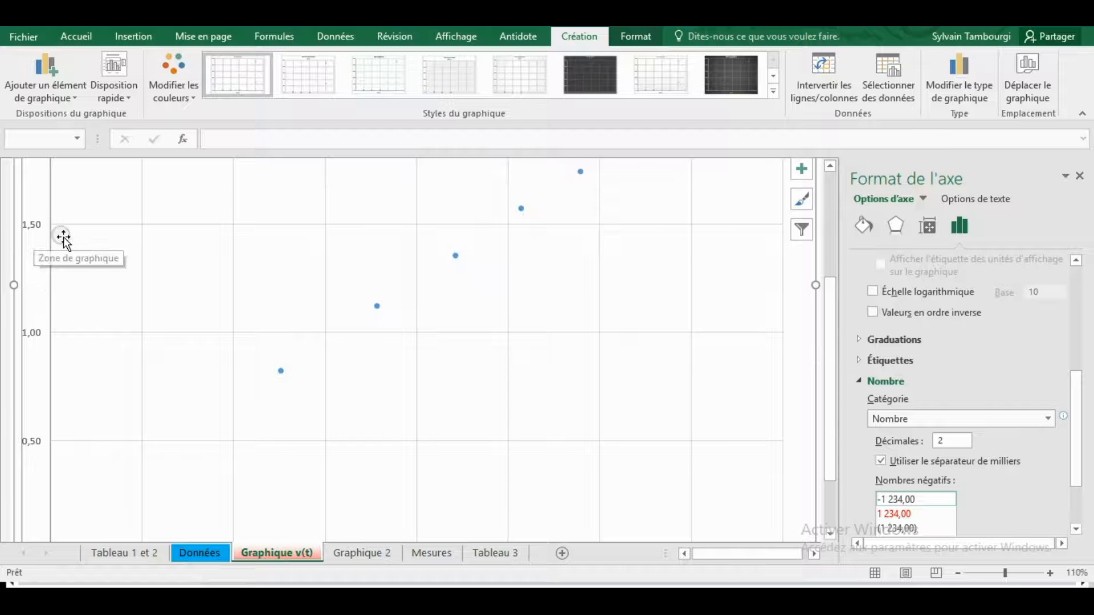
{"action": "scroll", "coordinate": [94, 301], "scroll_direction": "up", "scroll_amount": 4}
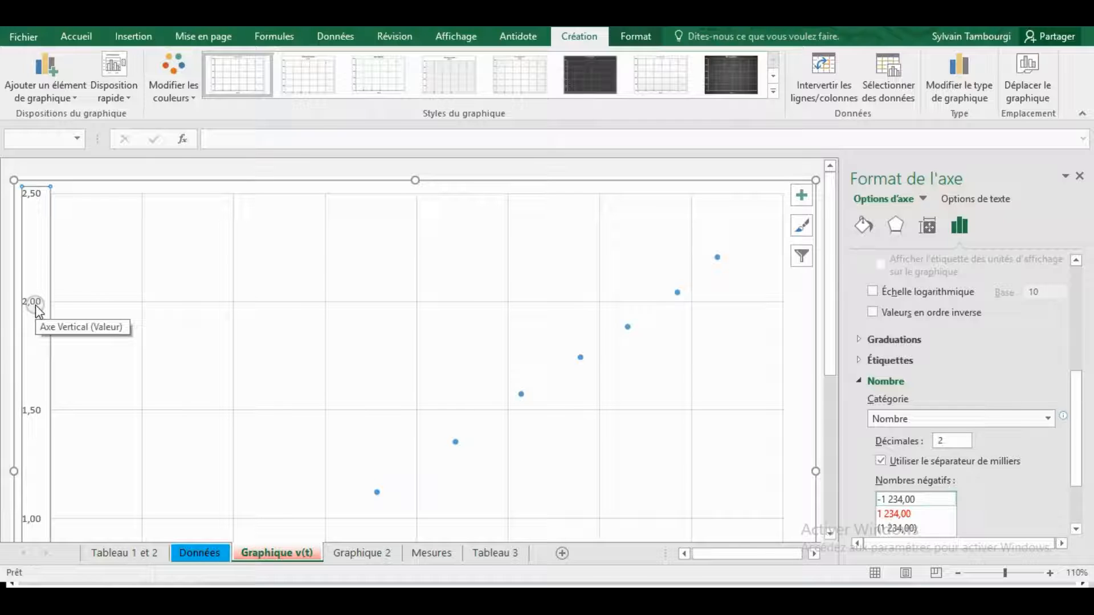
{"action": "left_click", "coordinate": [958, 442]}
{"action": "left_click", "coordinate": [925, 441]}
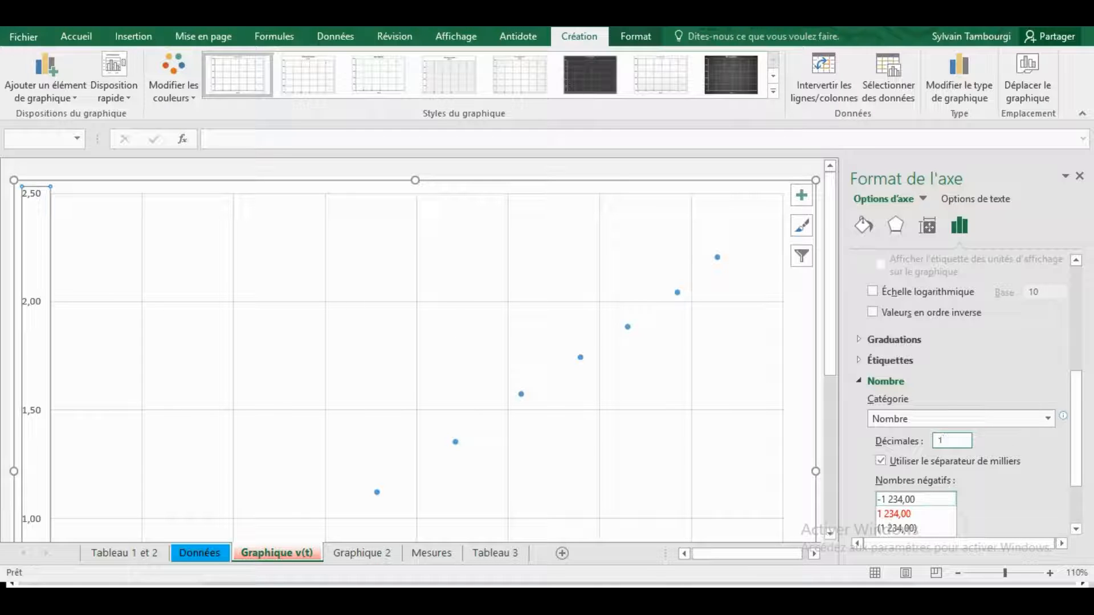
{"action": "type", "text": "1"}
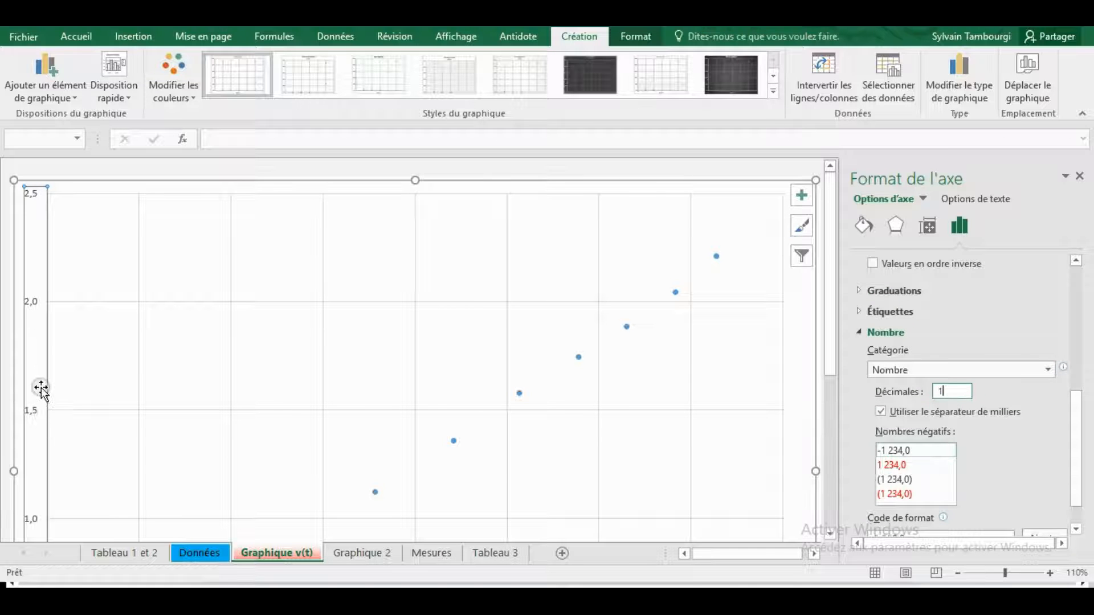
- Give the vertical axis a solid black line
{"action": "left_click_drag", "start_coordinate": [829, 220], "coordinate": [830, 372]}
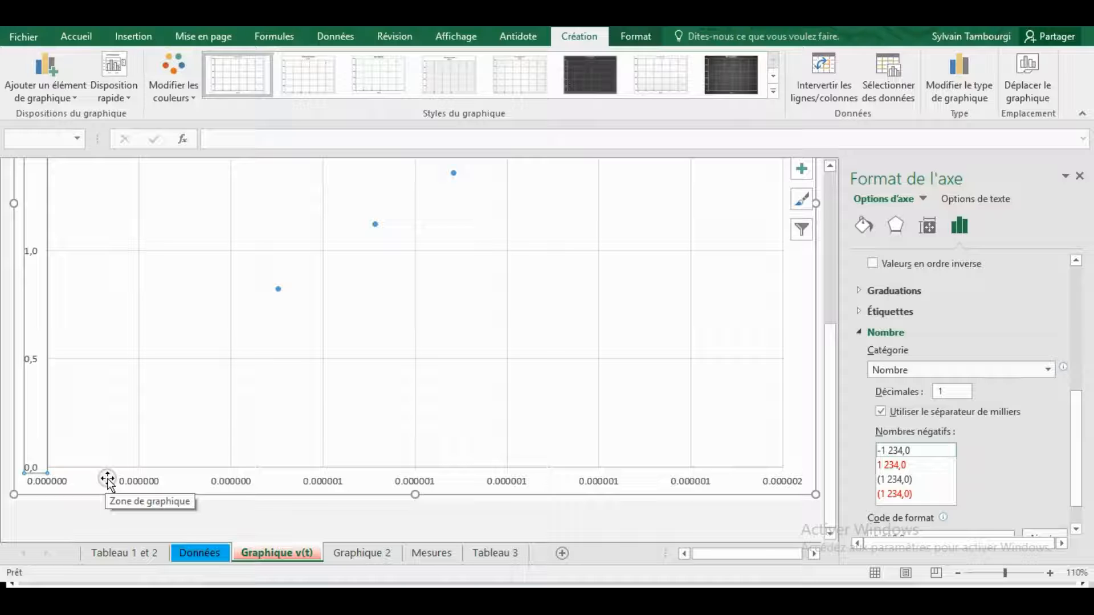
{"action": "key", "text": "alt"}
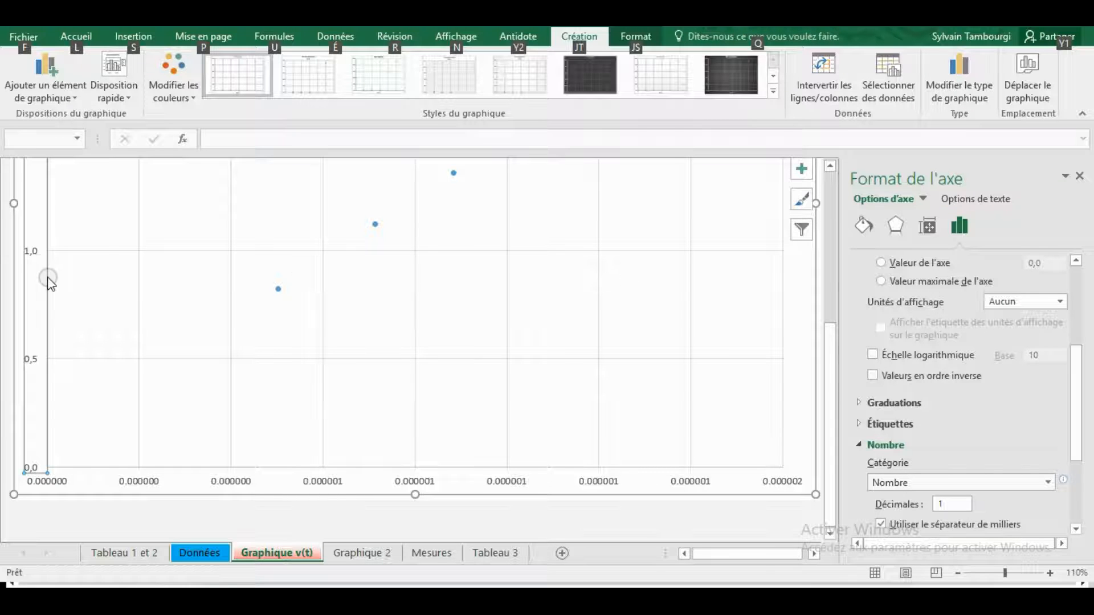
{"action": "scroll", "coordinate": [36, 265], "scroll_direction": "up", "scroll_amount": 3}
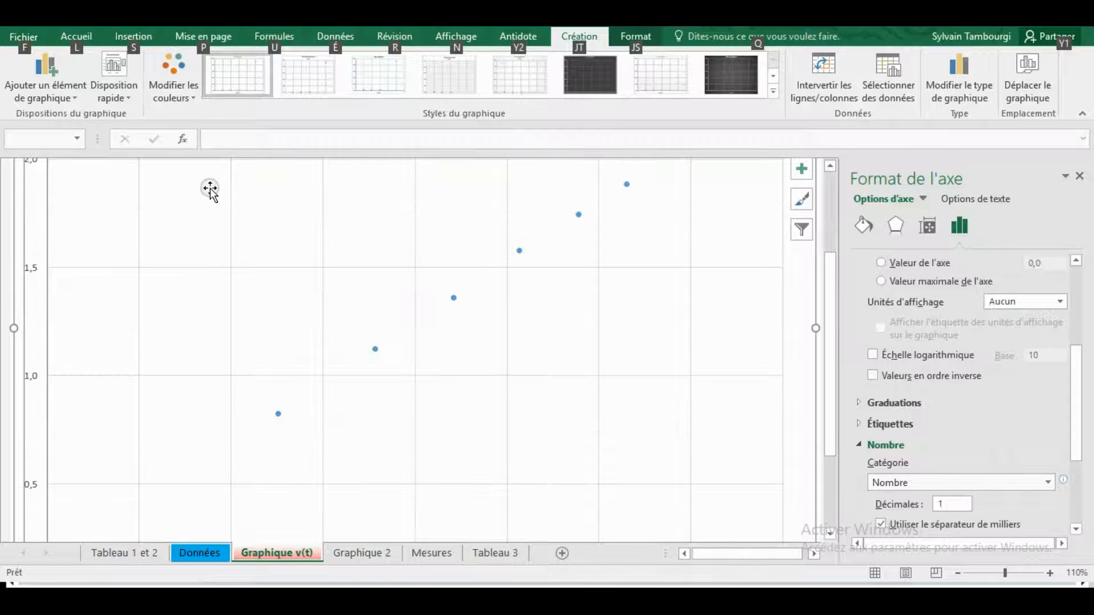
{"action": "scroll", "coordinate": [379, 274], "scroll_direction": "down", "scroll_amount": 2}
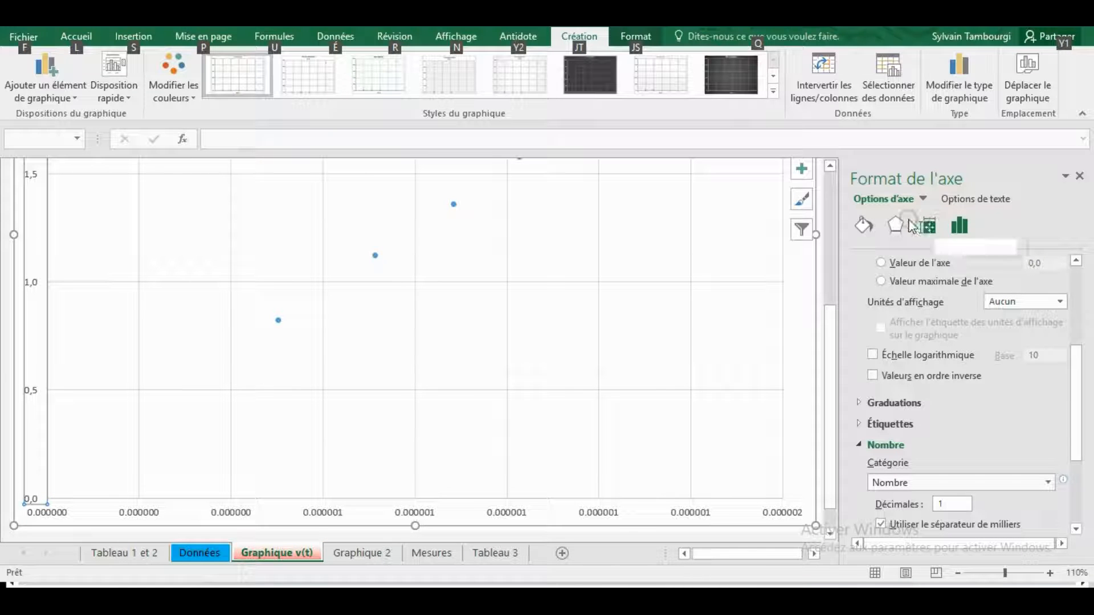
{"action": "left_click", "coordinate": [864, 226]}
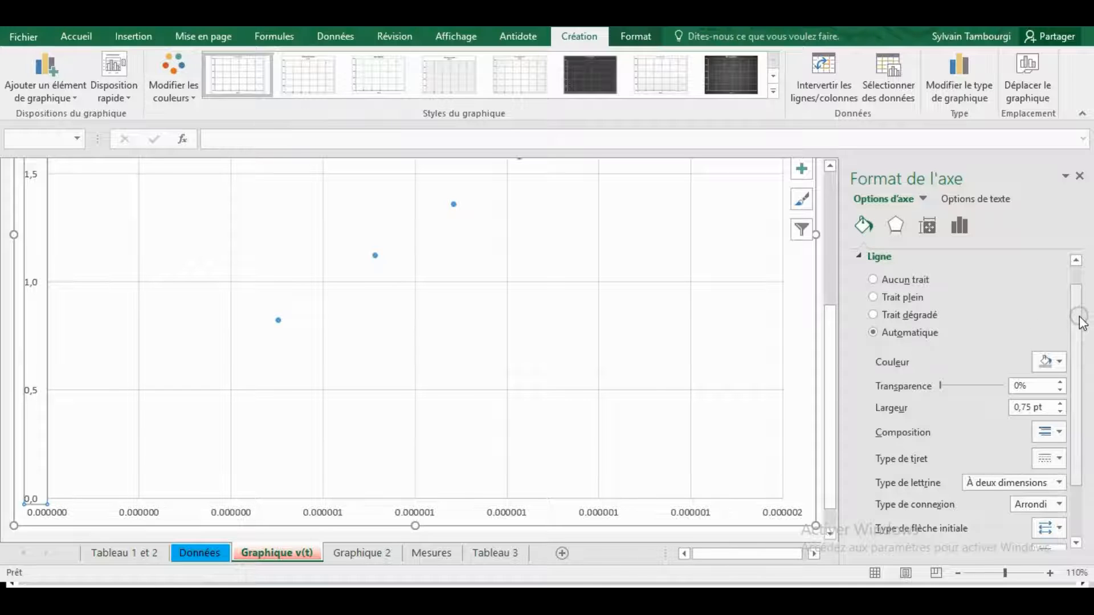
{"action": "left_click", "coordinate": [1060, 362]}
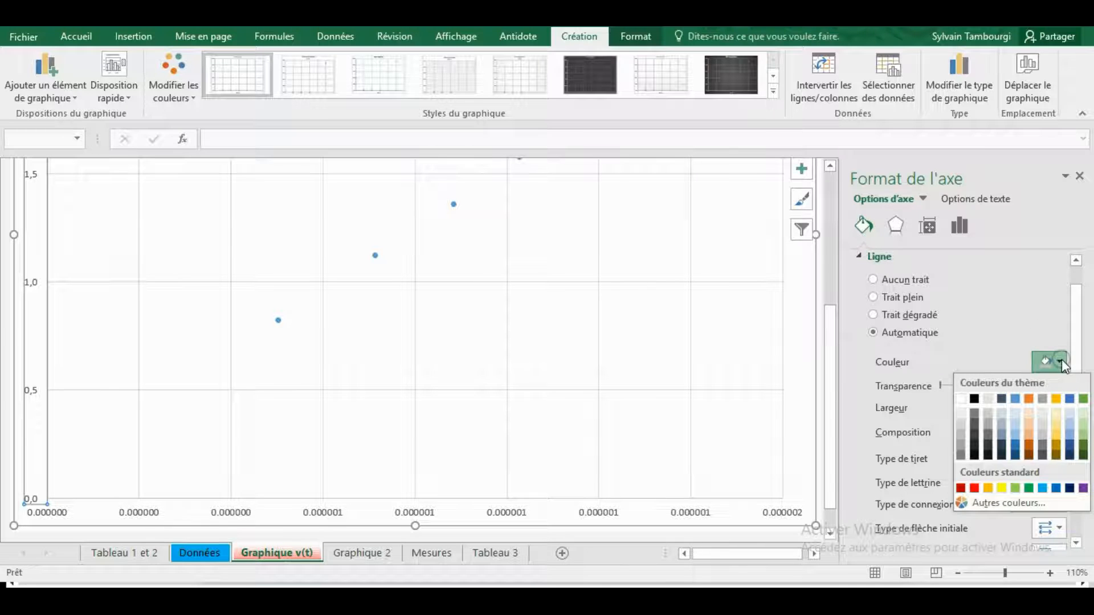
{"action": "left_click", "coordinate": [975, 400]}
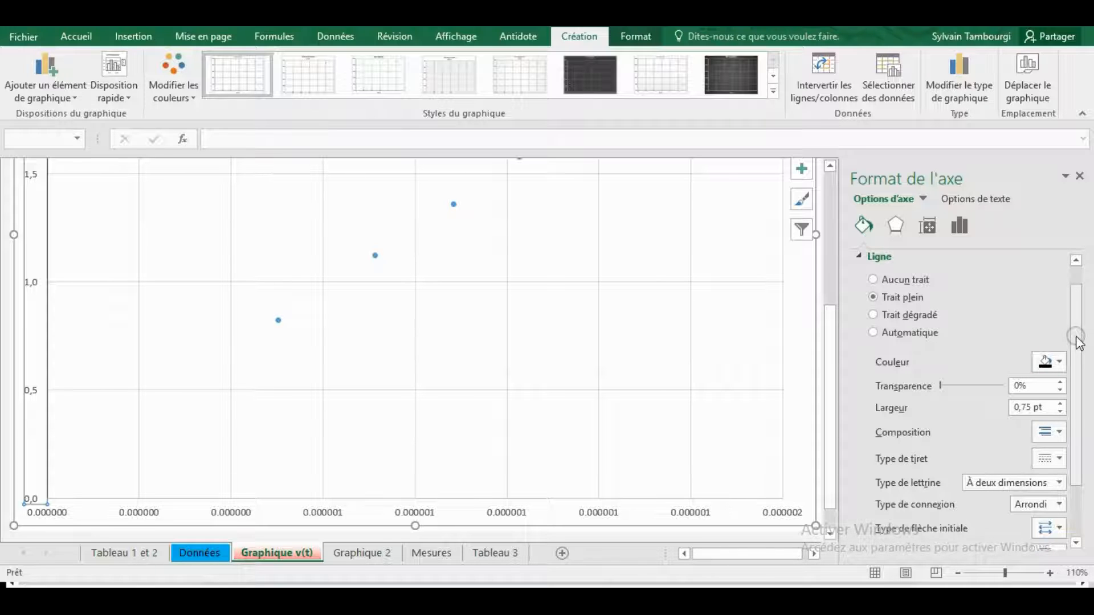
{"action": "mouse_move", "coordinate": [1077, 341]}
{"action": "left_mouse_down"}
{"action": "mouse_move", "coordinate": [1079, 419]}
{"action": "mouse_move", "coordinate": [1077, 348]}
{"action": "left_mouse_up"}
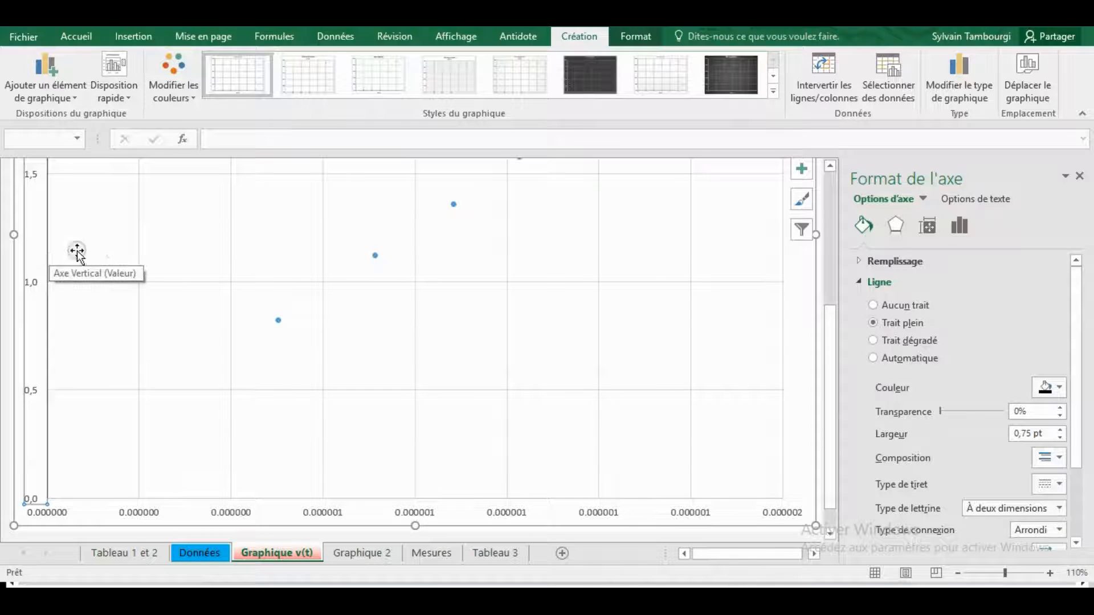
{"action": "left_click", "coordinate": [970, 200]}
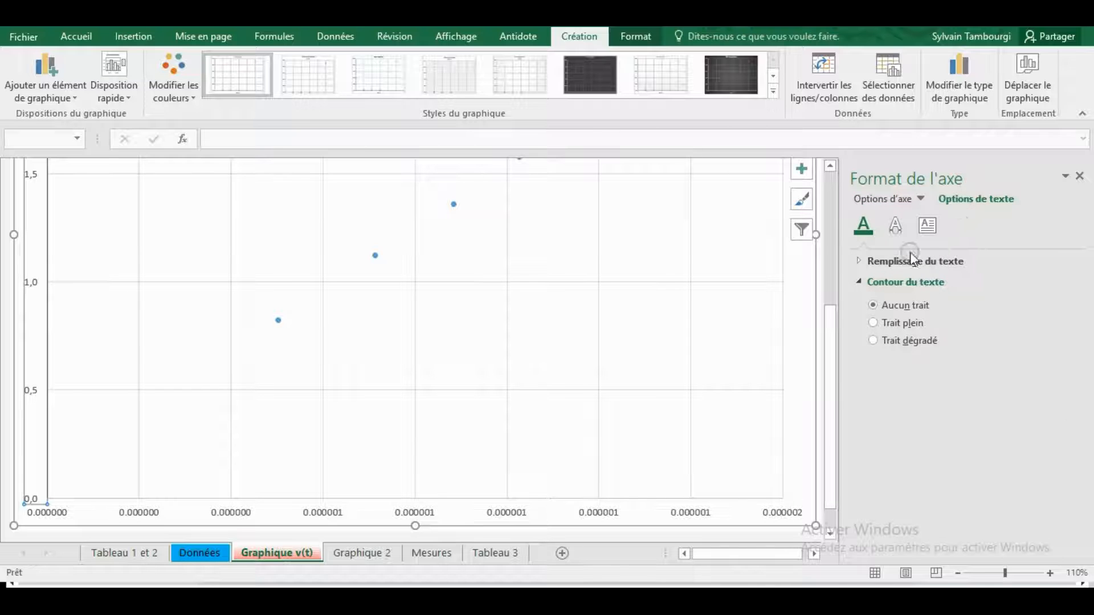
{"action": "left_click", "coordinate": [861, 261]}
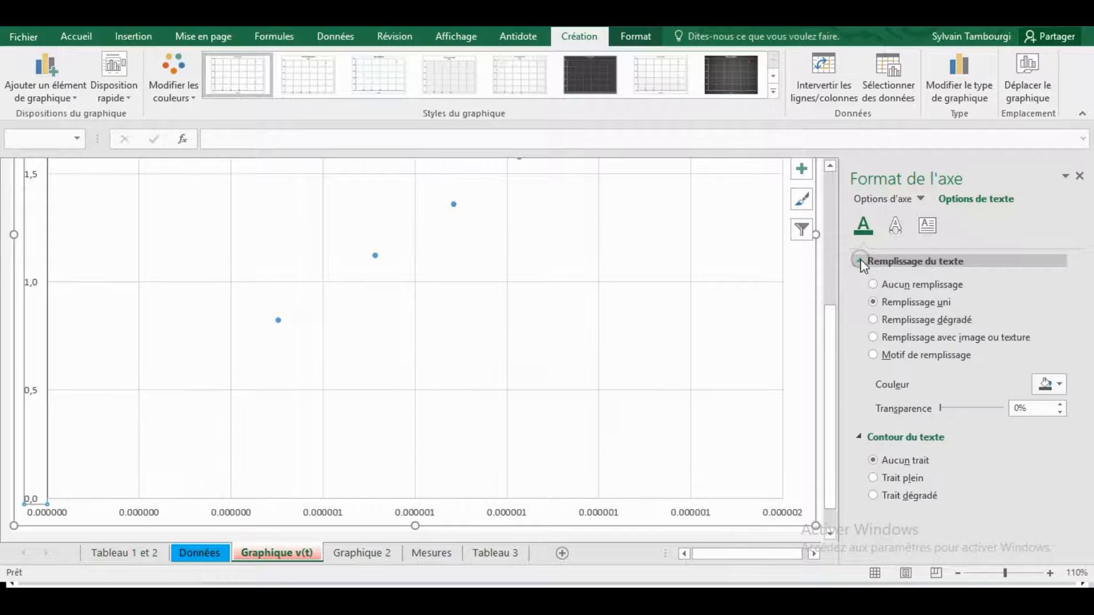
{"action": "left_click", "coordinate": [895, 226]}
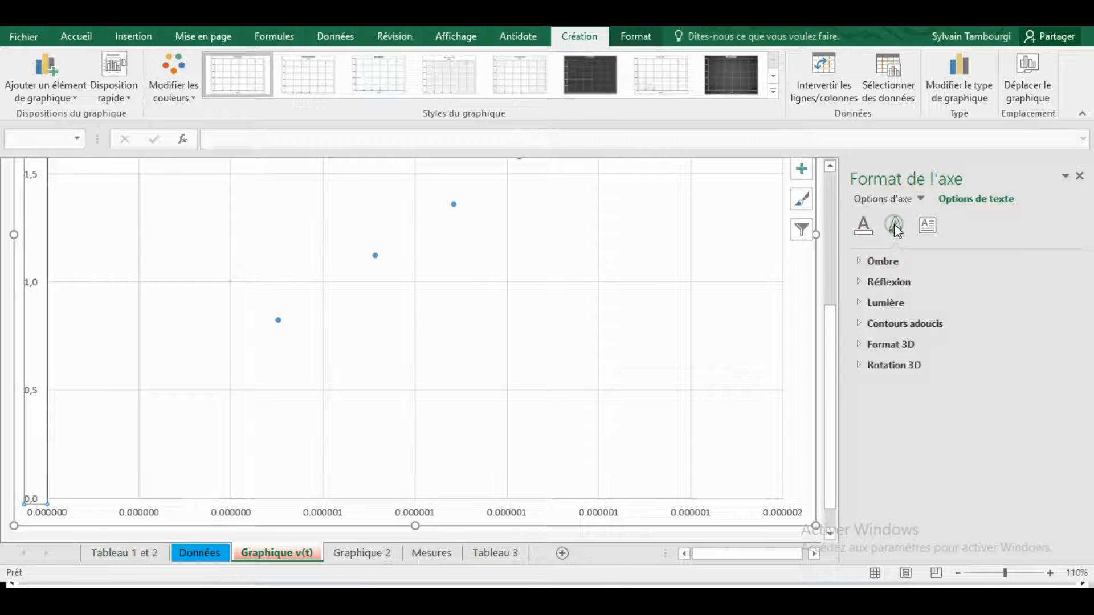
{"action": "left_click", "coordinate": [922, 226]}
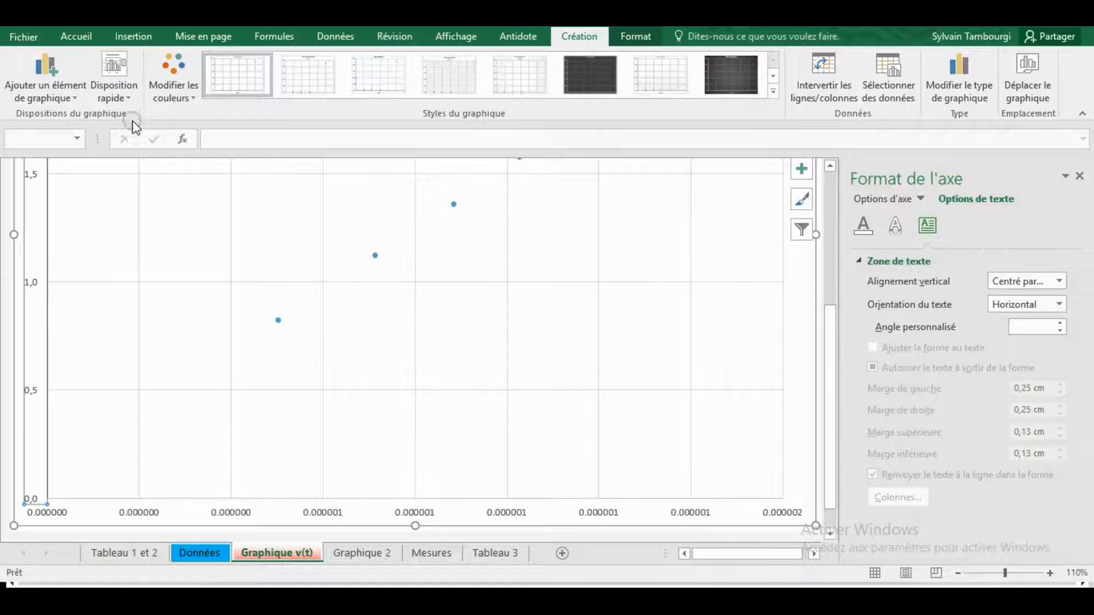
- Try font size 12 on the vertical axis labels and settle on size 10
{"action": "left_click", "coordinate": [85, 39]}
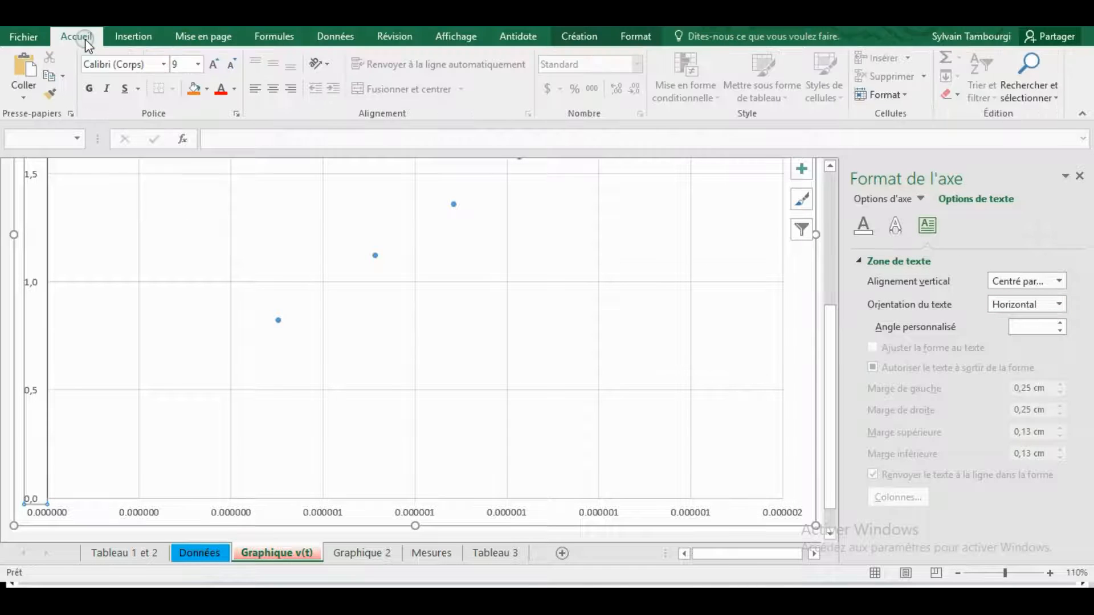
{"action": "left_click", "coordinate": [197, 64]}
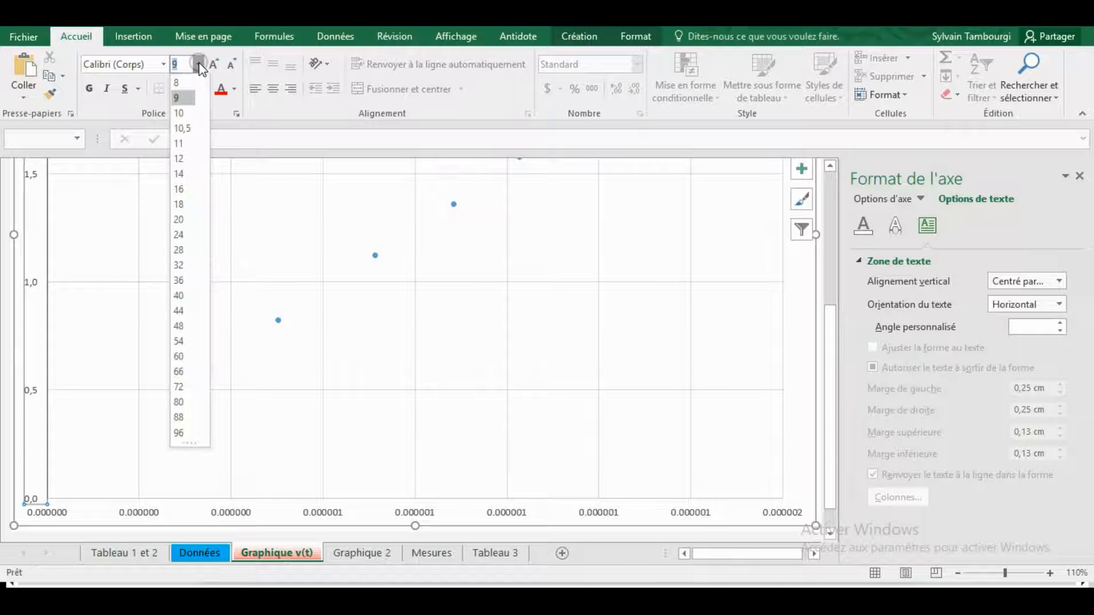
{"action": "left_click", "coordinate": [183, 155]}
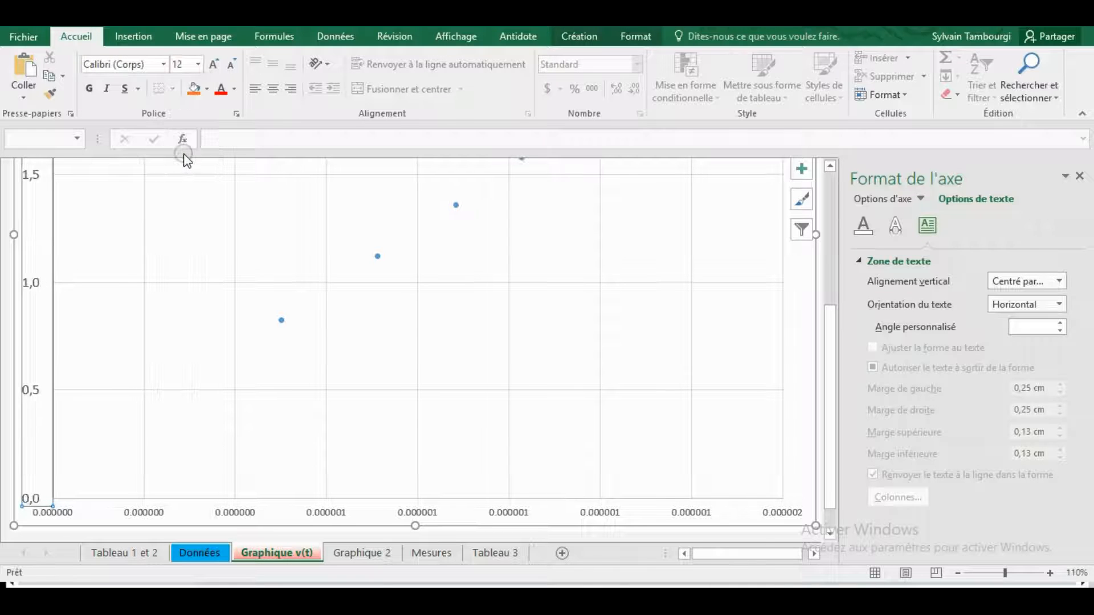
{"action": "left_click", "coordinate": [199, 65]}
{"action": "left_click", "coordinate": [180, 112]}
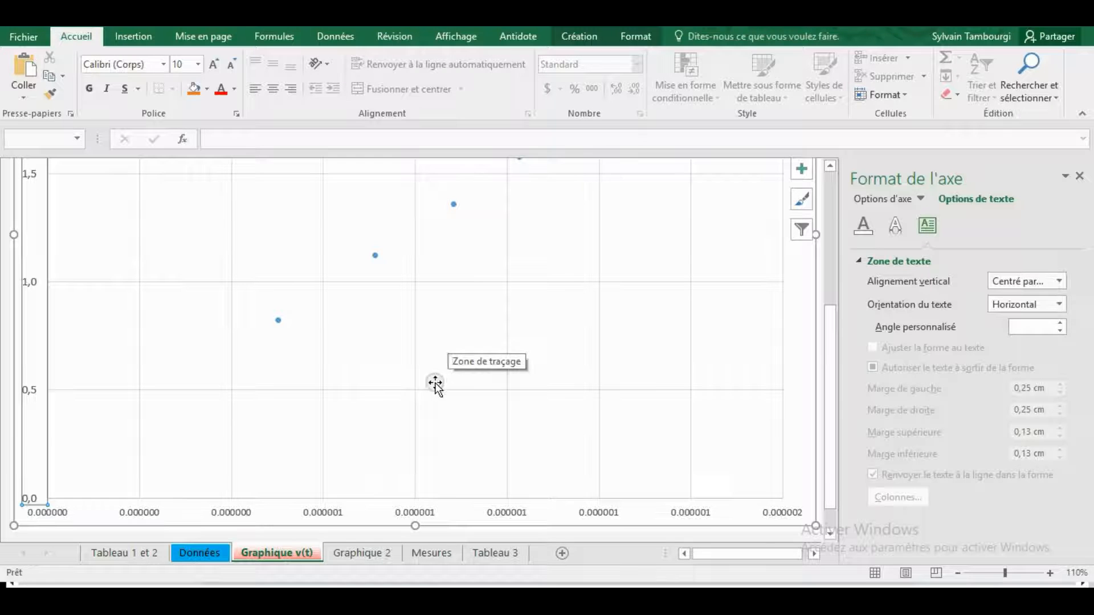
- Set the font size of the horizontal axis labels to 10
{"action": "left_click", "coordinate": [240, 519]}
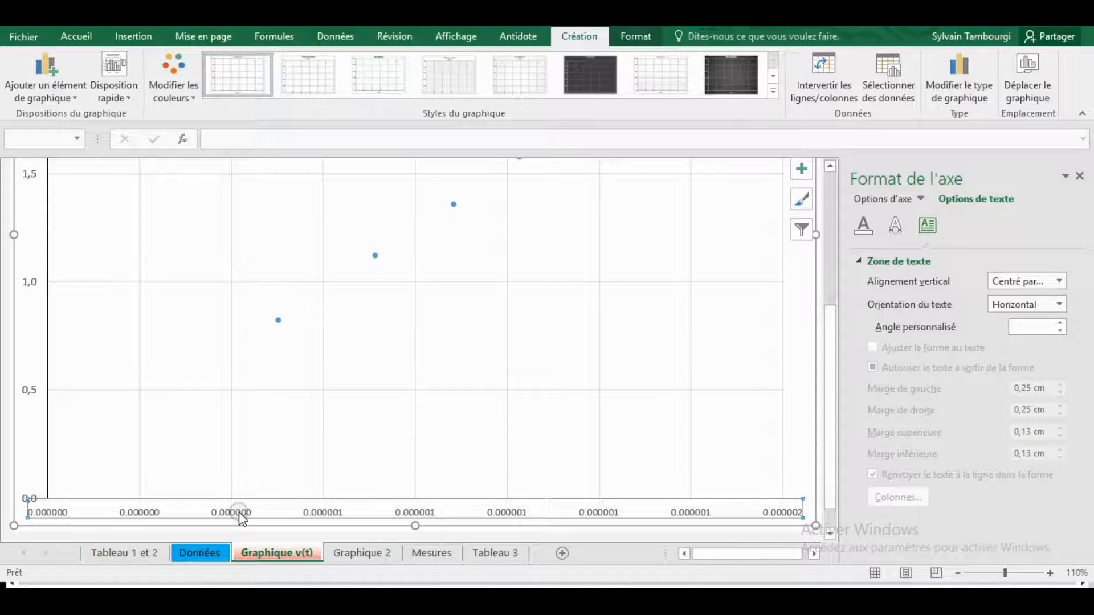
{"action": "left_click", "coordinate": [74, 38]}
{"action": "left_click", "coordinate": [199, 64]}
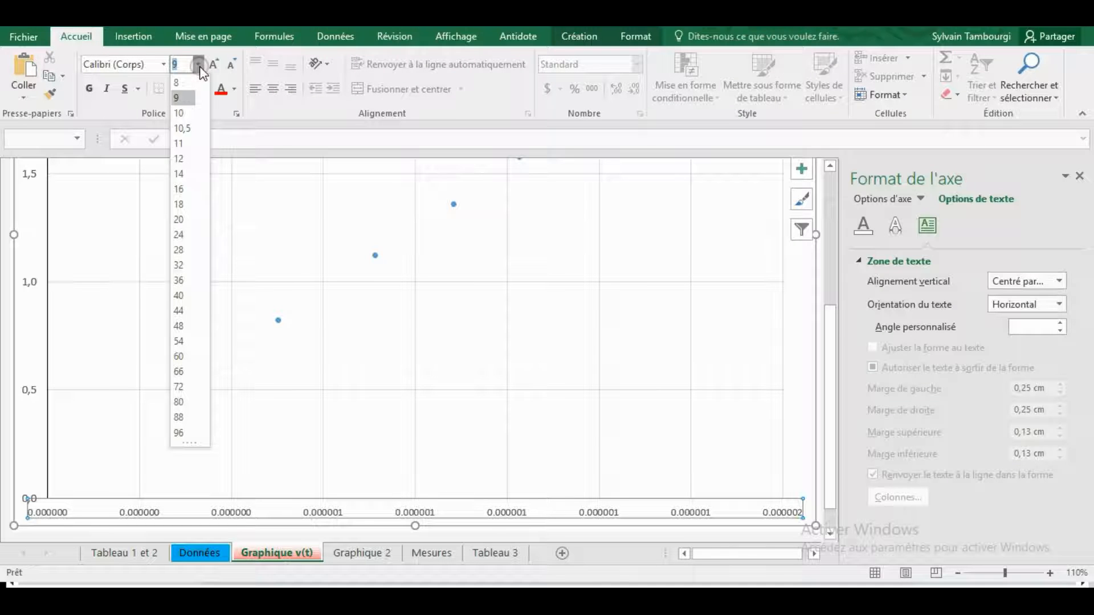
{"action": "left_click", "coordinate": [181, 113]}
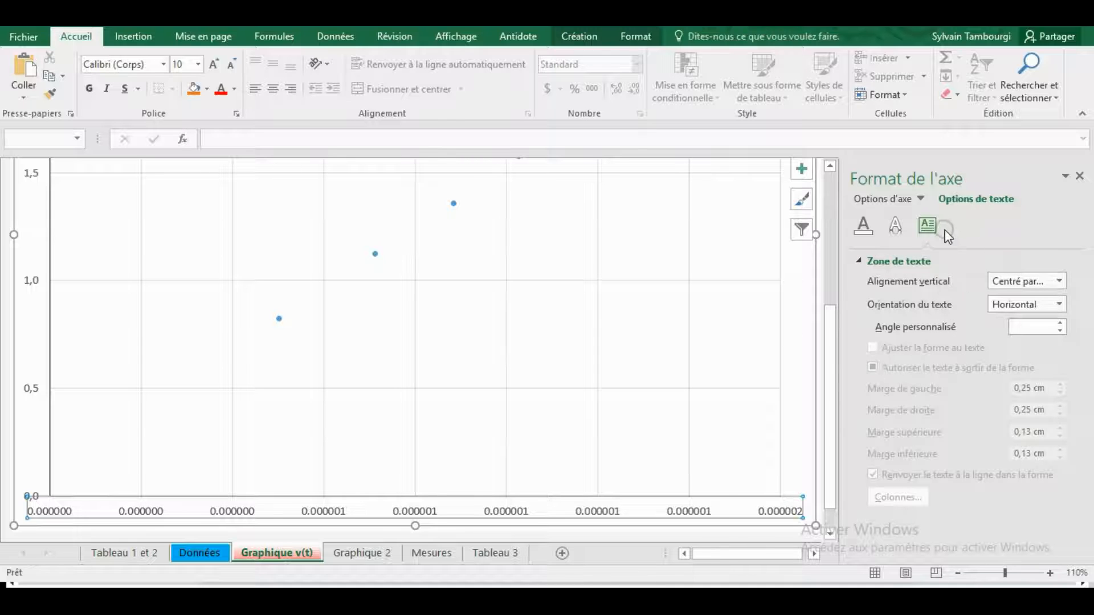
{"action": "left_click", "coordinate": [920, 198]}
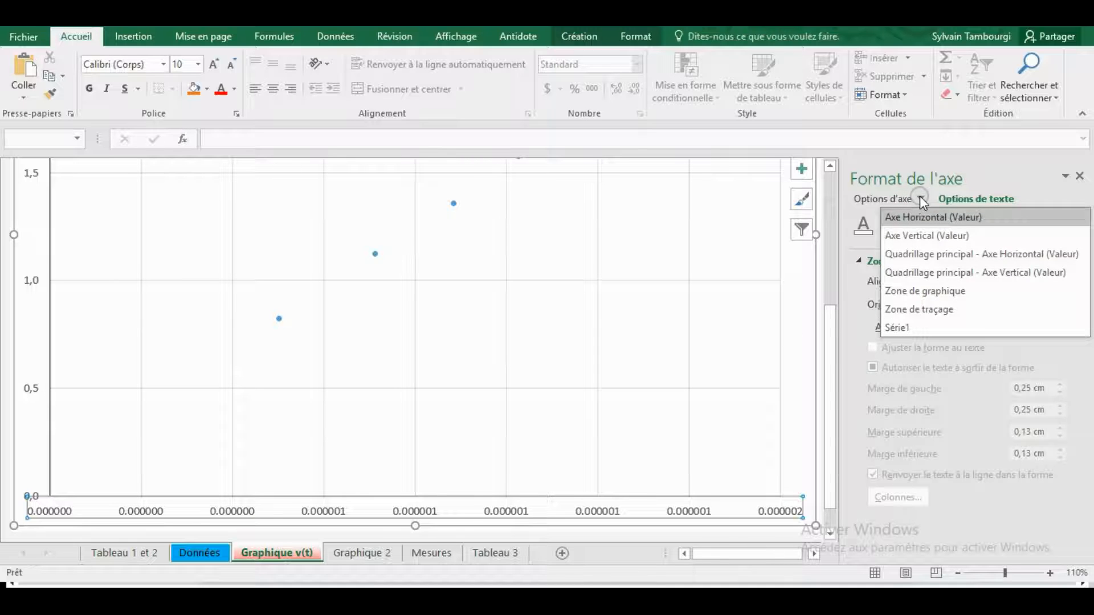
{"action": "left_click", "coordinate": [920, 197]}
{"action": "left_click", "coordinate": [972, 200]}
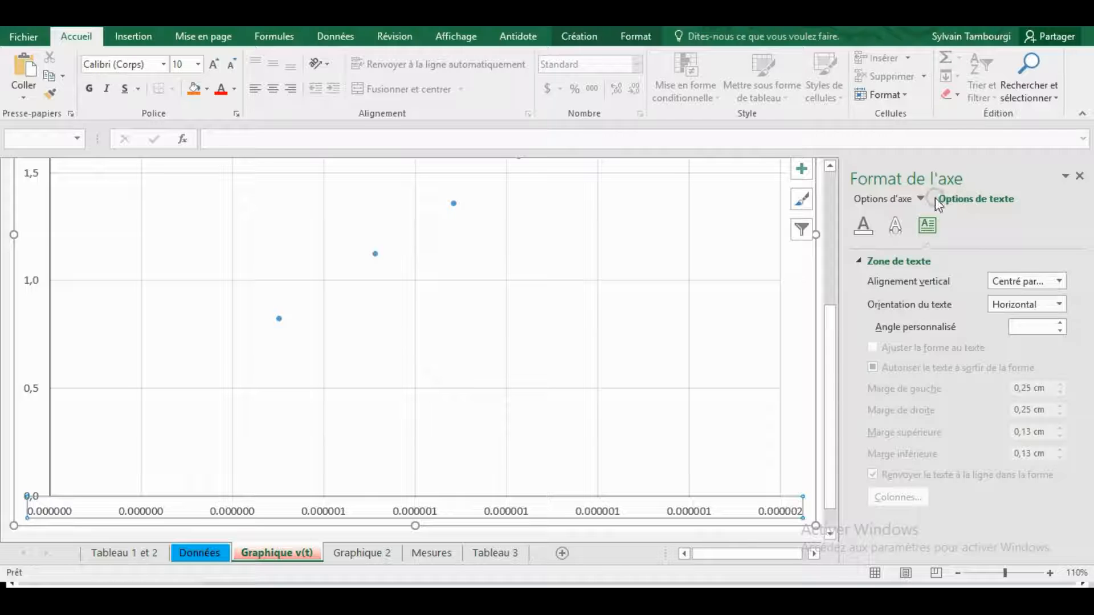
- Format the horizontal axis labels as Nombre with 1 decimal place
{"action": "left_click", "coordinate": [873, 198]}
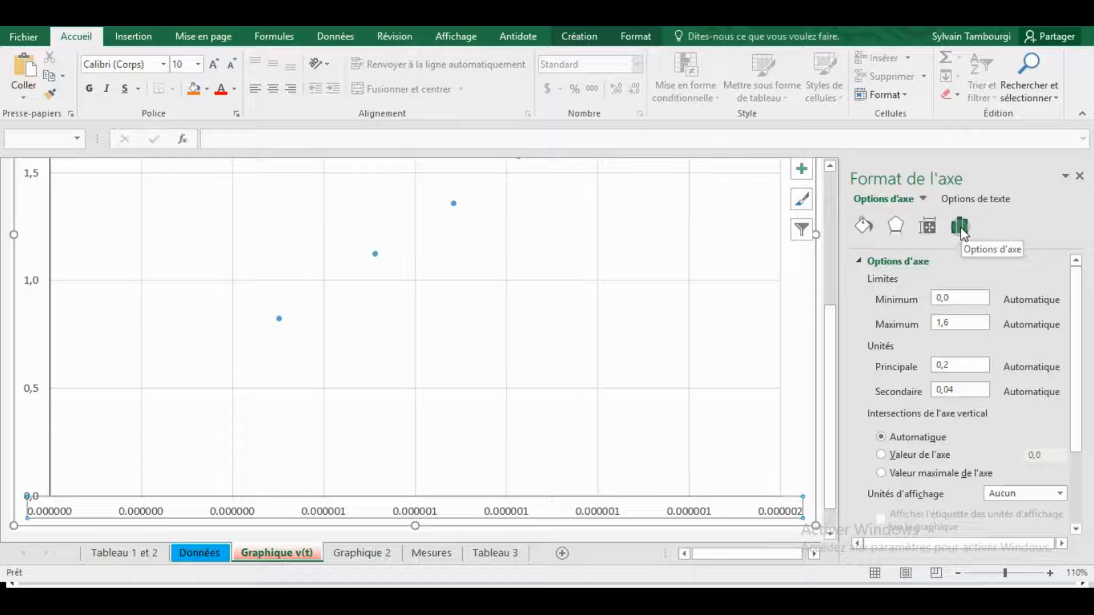
{"action": "left_click_drag", "start_coordinate": [1075, 279], "coordinate": [1081, 383]}
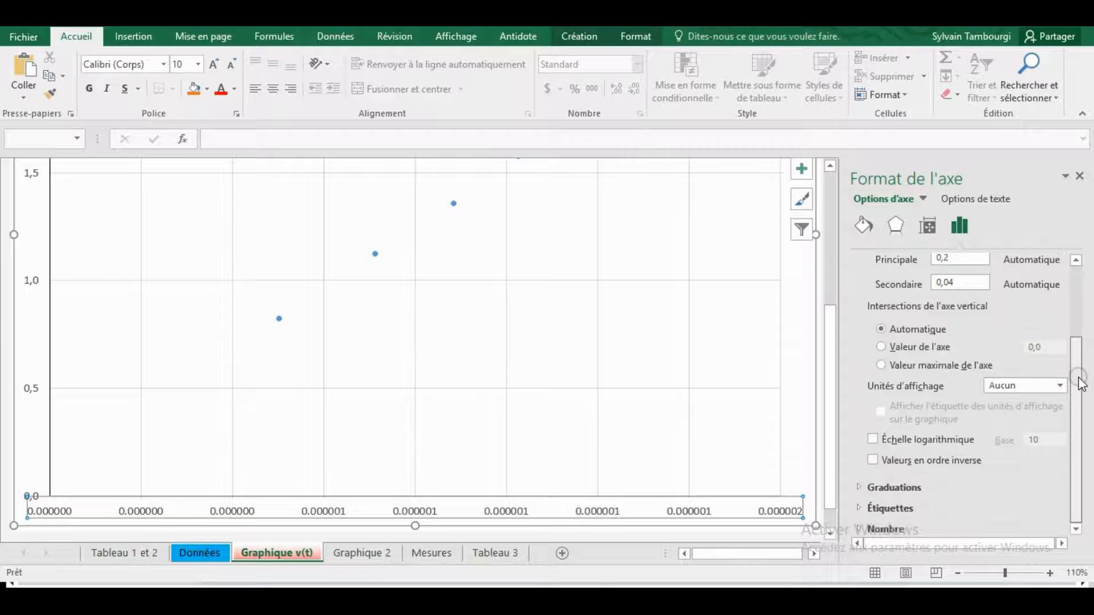
{"action": "left_click", "coordinate": [856, 529]}
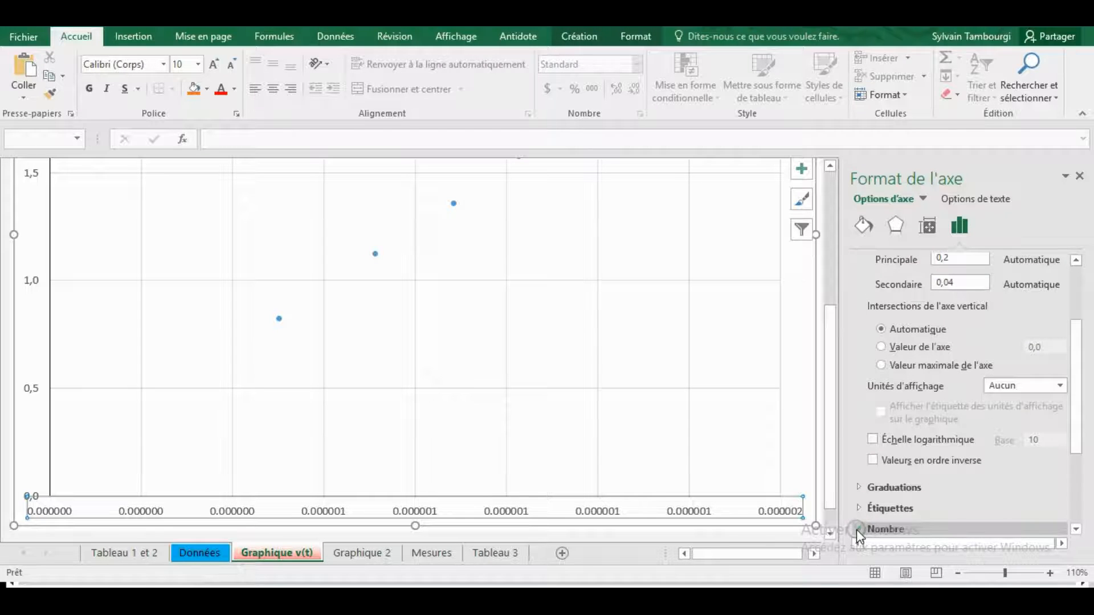
{"action": "left_click_drag", "start_coordinate": [1078, 410], "coordinate": [1076, 485]}
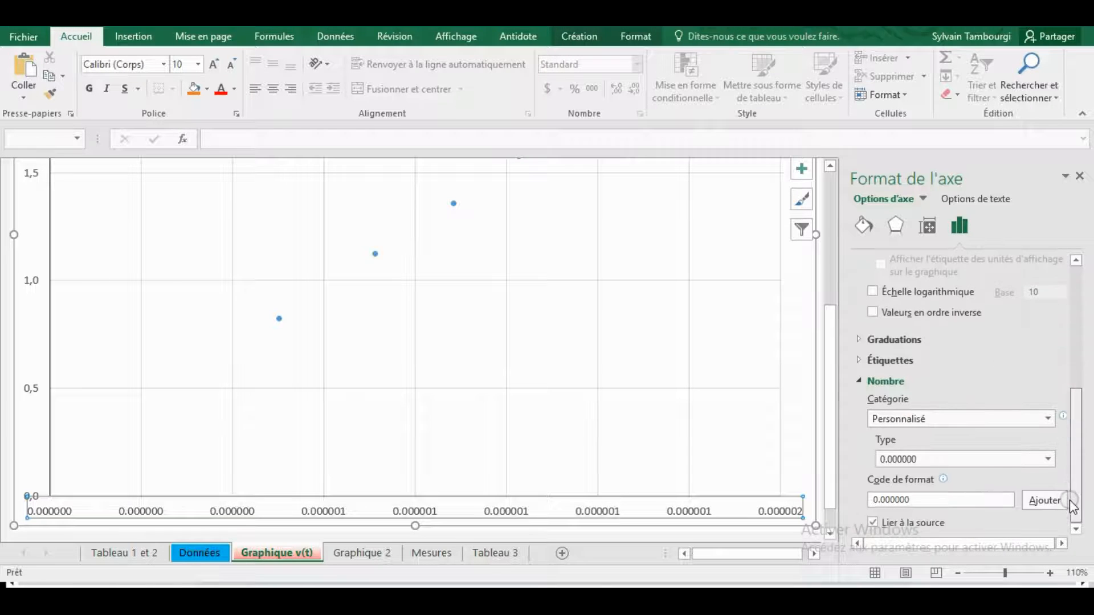
{"action": "left_click", "coordinate": [1049, 419]}
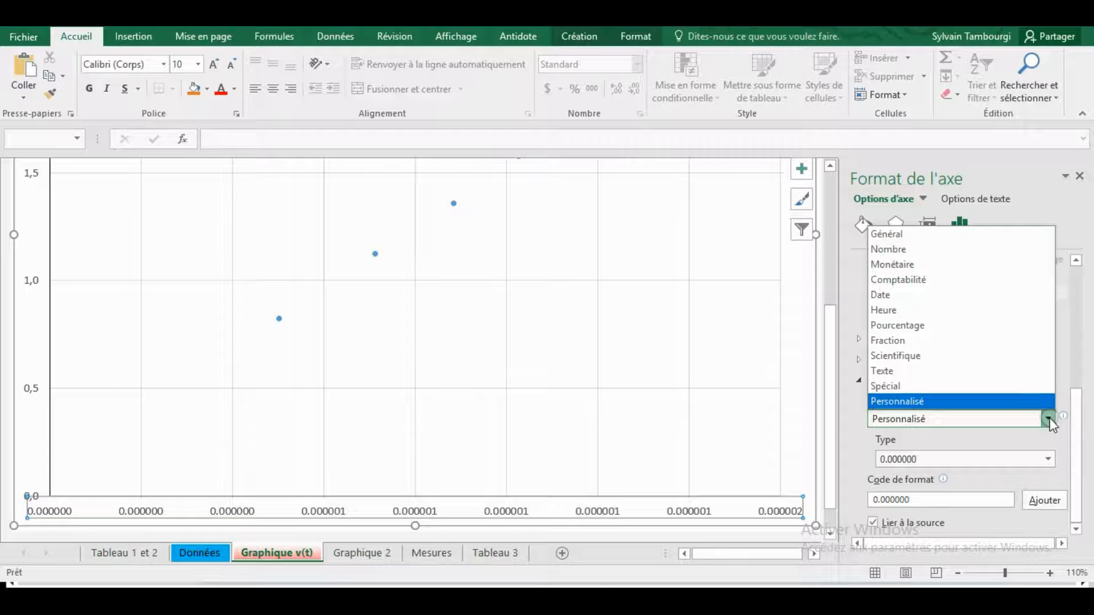
{"action": "left_click", "coordinate": [910, 249]}
{"action": "left_click_drag", "start_coordinate": [954, 440], "coordinate": [911, 438]}
{"action": "type", "text": "2"}
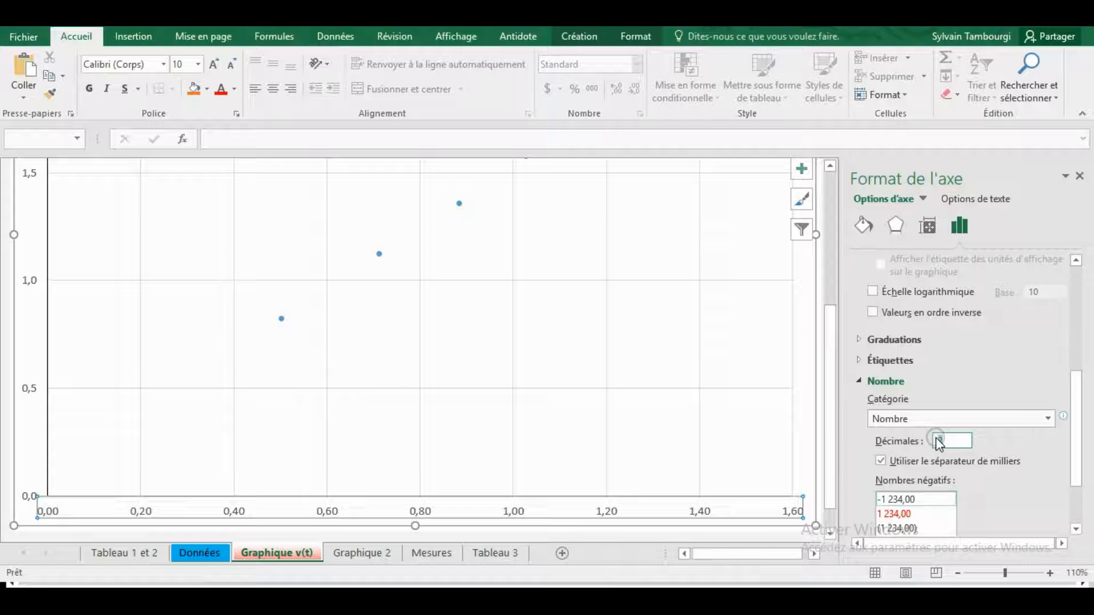
{"action": "key", "text": "Return"}
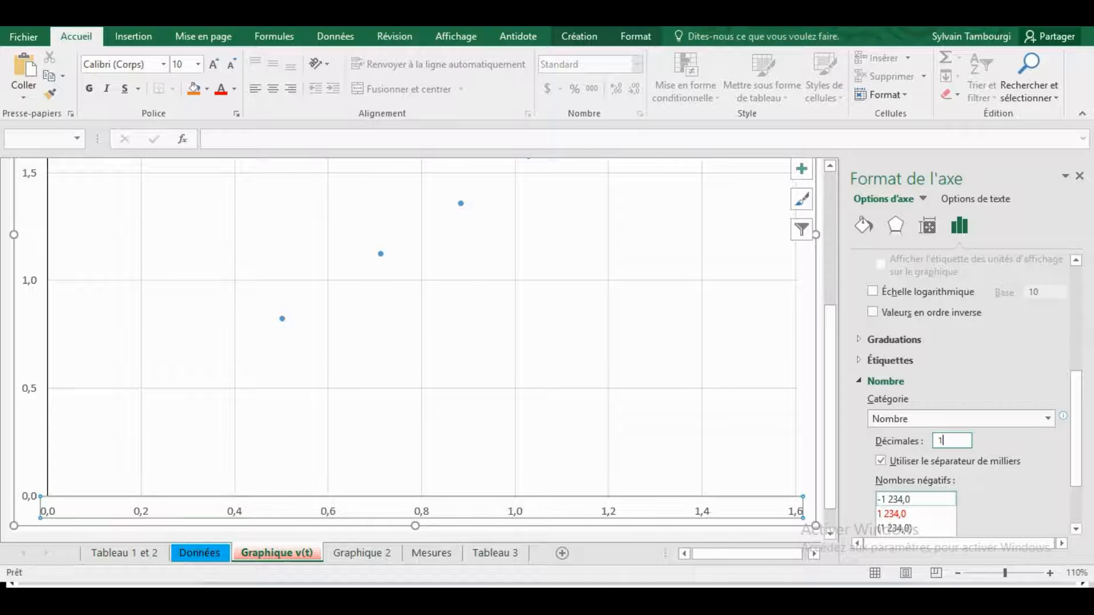
- Review the horizontal axis bounds and its major and minor units
{"action": "scroll", "coordinate": [518, 383], "scroll_direction": "up", "scroll_amount": 2}
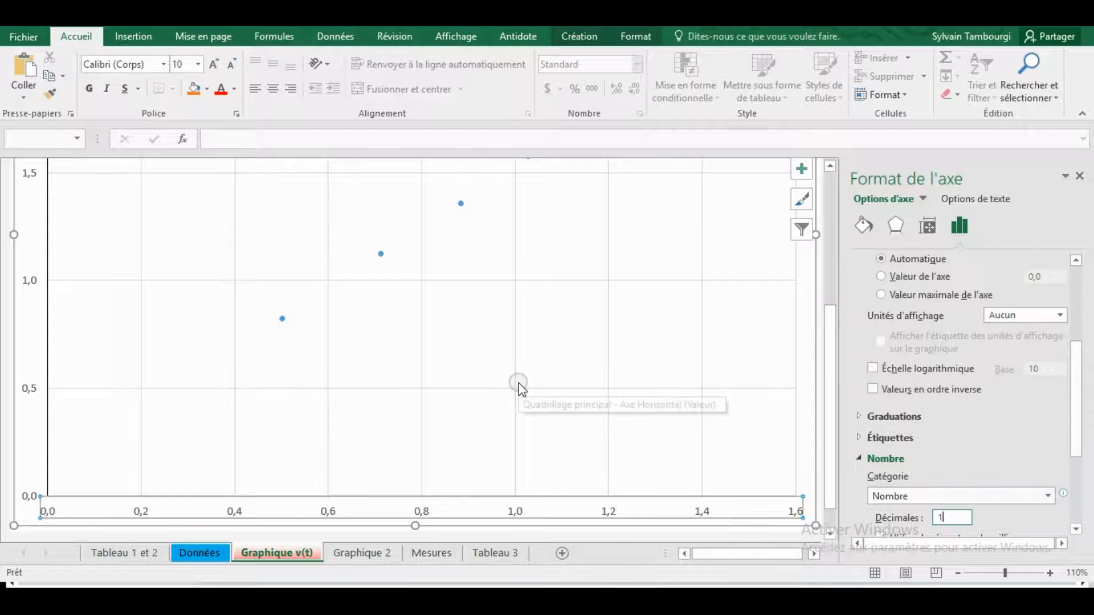
{"action": "left_click_drag", "start_coordinate": [821, 381], "coordinate": [851, 406]}
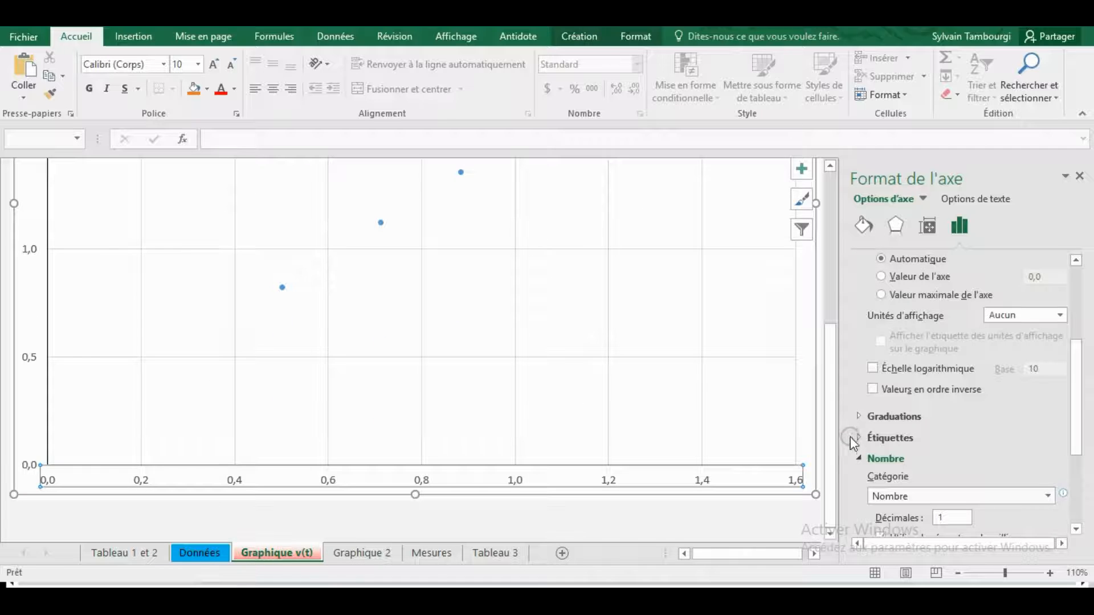
{"action": "scroll", "coordinate": [1064, 408], "scroll_direction": "down", "scroll_amount": 3}
{"action": "scroll", "coordinate": [1084, 378], "scroll_direction": "up", "scroll_amount": 4}
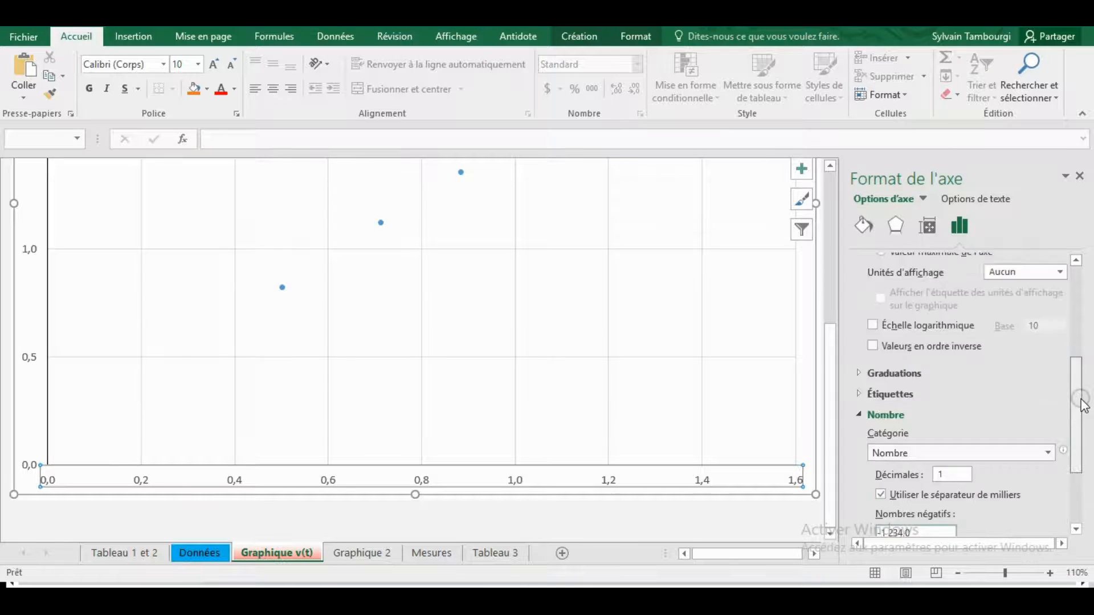
{"action": "scroll", "coordinate": [1084, 383], "scroll_direction": "up", "scroll_amount": 3}
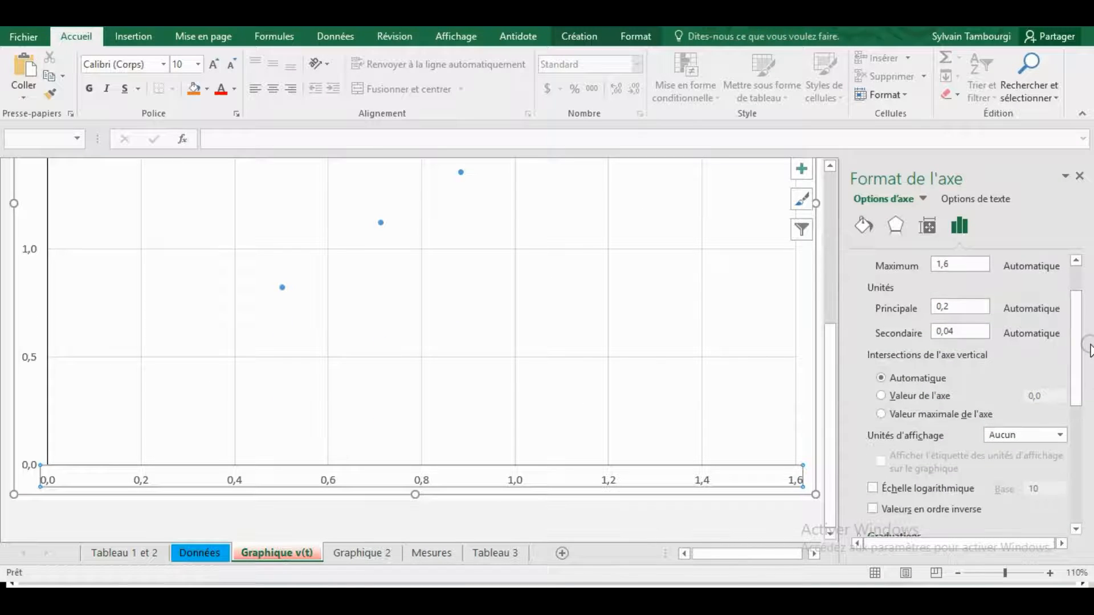
{"action": "scroll", "coordinate": [1085, 319], "scroll_direction": "up", "scroll_amount": 2}
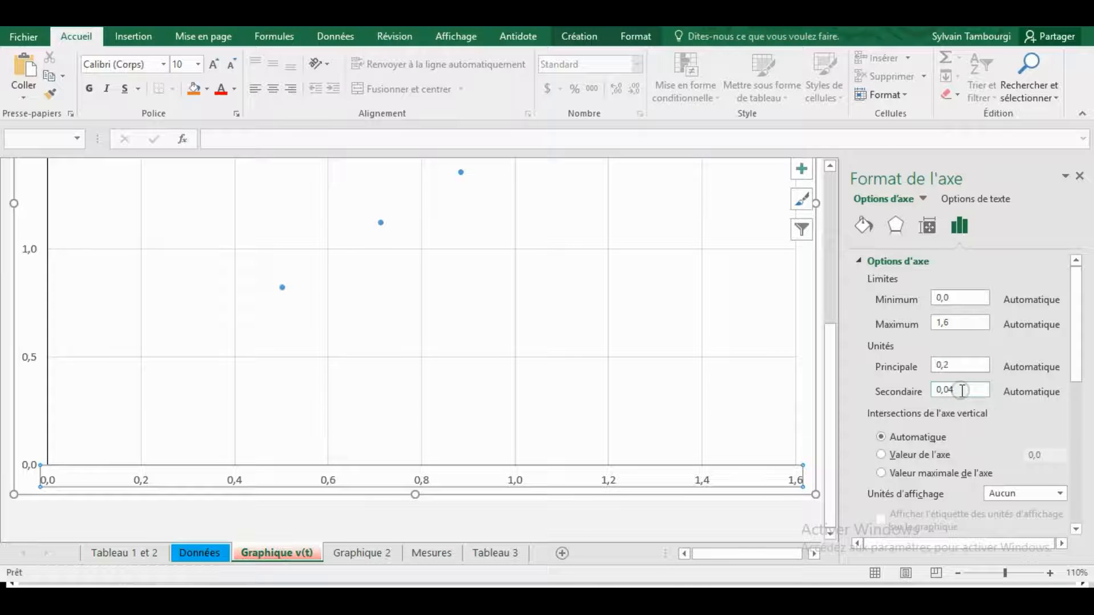
{"action": "mouse_move", "coordinate": [833, 381]}
{"action": "left_mouse_down"}
{"action": "mouse_move", "coordinate": [867, 223]}
{"action": "mouse_move", "coordinate": [838, 255]}
{"action": "mouse_move", "coordinate": [843, 228]}
{"action": "mouse_move", "coordinate": [833, 249]}
{"action": "mouse_move", "coordinate": [837, 238]}
{"action": "mouse_move", "coordinate": [820, 396]}
{"action": "left_mouse_up"}
- Give the horizontal axis a solid black line
{"action": "left_click", "coordinate": [864, 226]}
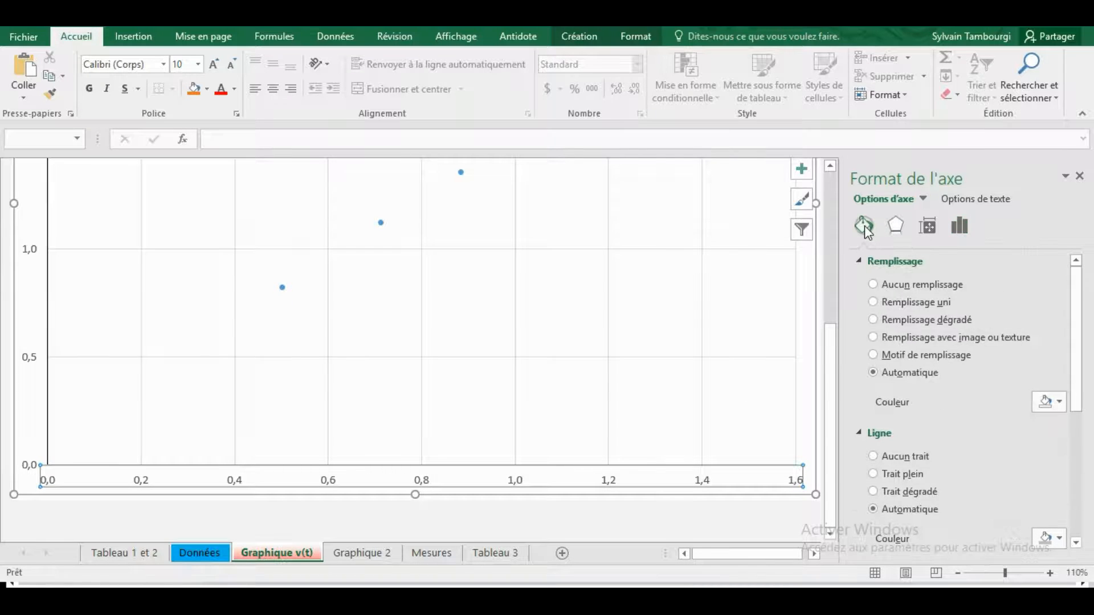
{"action": "left_click_drag", "start_coordinate": [1077, 306], "coordinate": [1077, 400]}
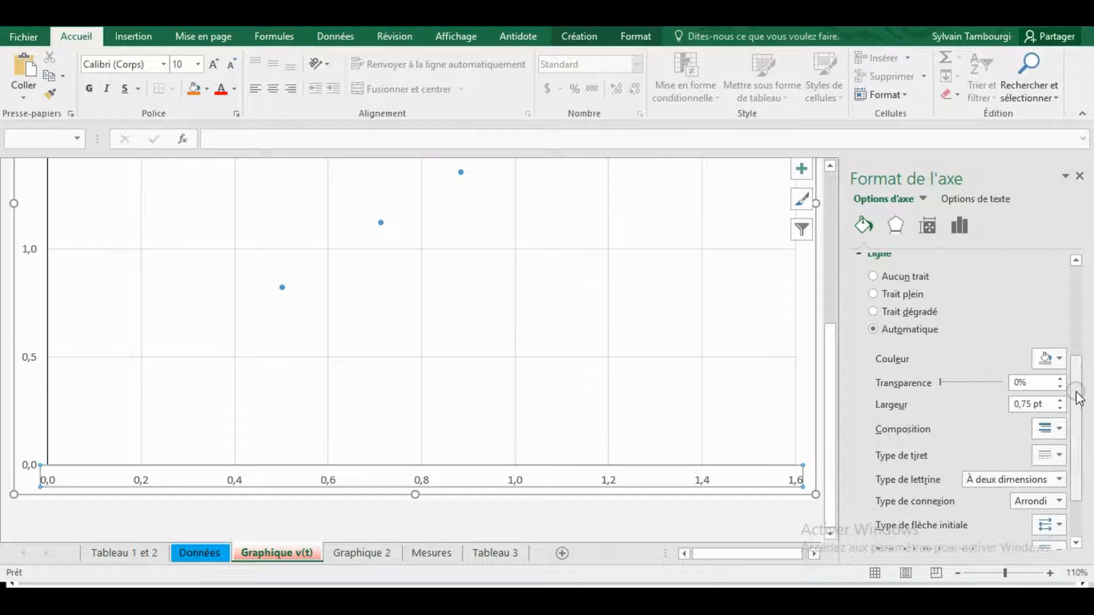
{"action": "left_click", "coordinate": [1060, 361]}
{"action": "left_click", "coordinate": [975, 399]}
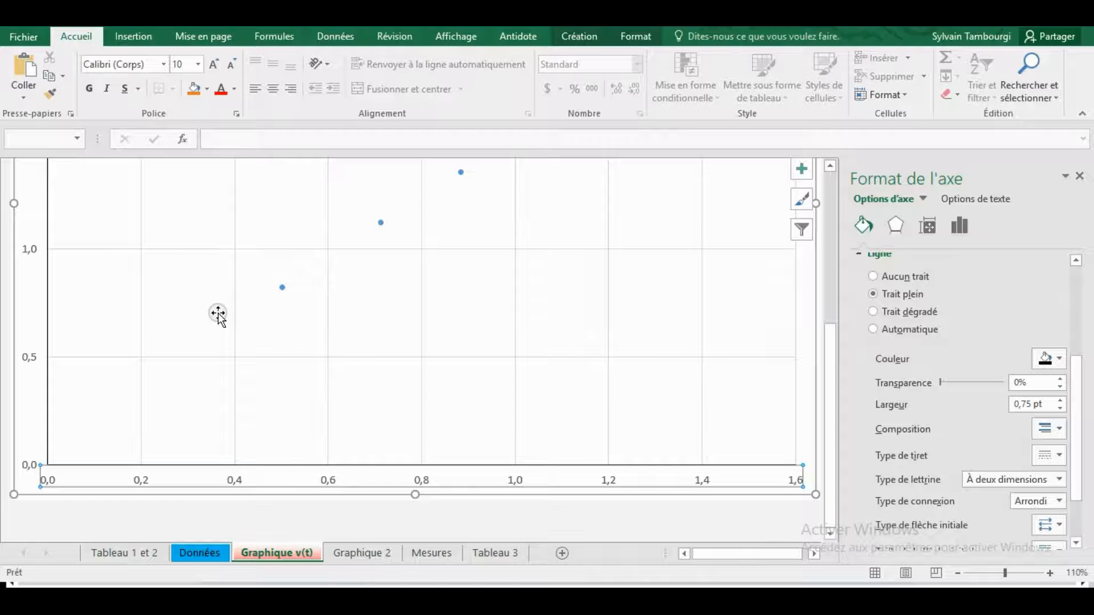
- Add standard error (Erreur type) bars to the chart's data points
{"action": "scroll", "coordinate": [406, 371], "scroll_direction": "up", "scroll_amount": 3}
{"action": "scroll", "coordinate": [407, 371], "scroll_direction": "up", "scroll_amount": 5}
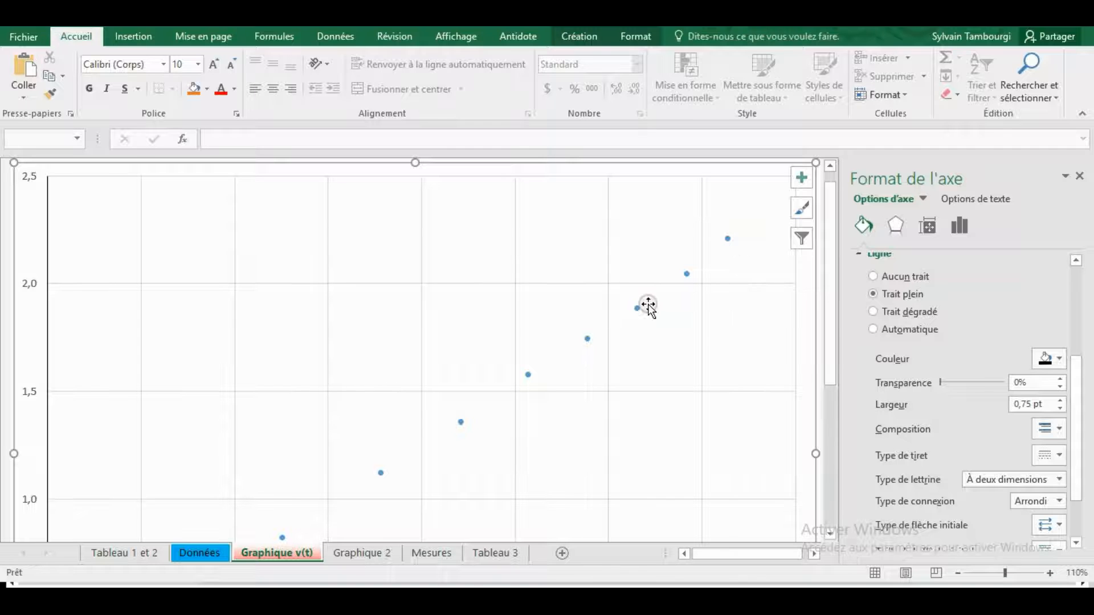
{"action": "scroll", "coordinate": [620, 273], "scroll_direction": "up", "scroll_amount": 1}
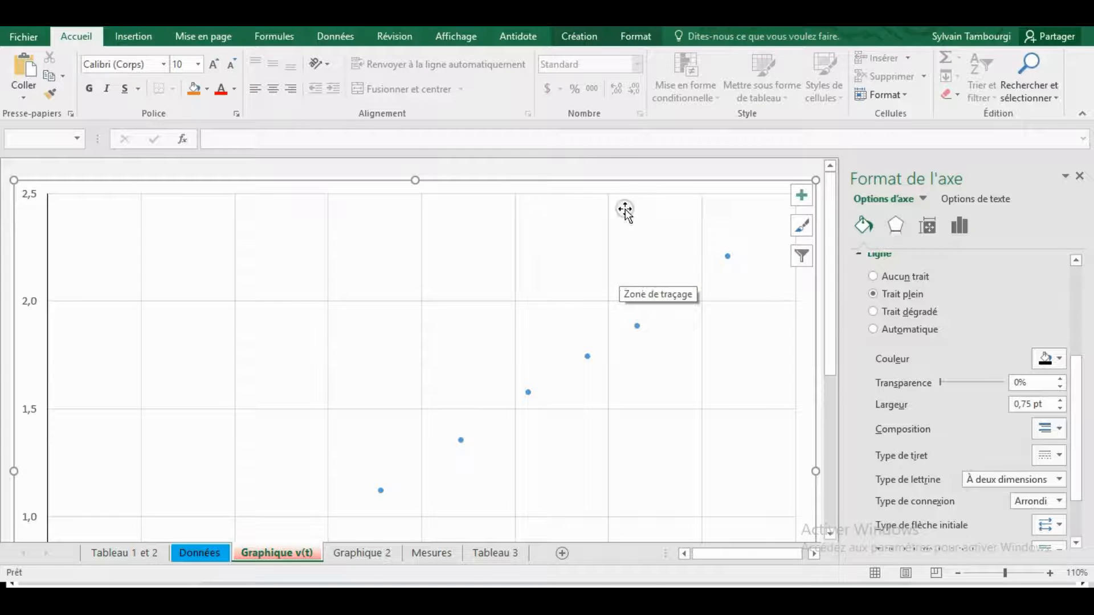
{"action": "left_click", "coordinate": [634, 36]}
{"action": "left_click", "coordinate": [586, 36]}
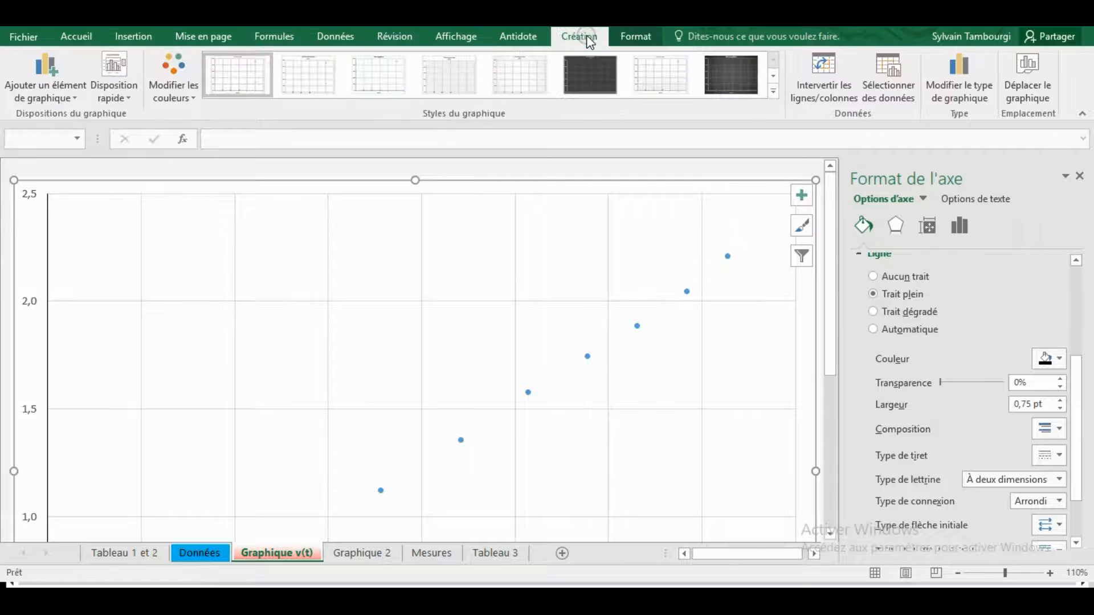
{"action": "left_click", "coordinate": [73, 99]}
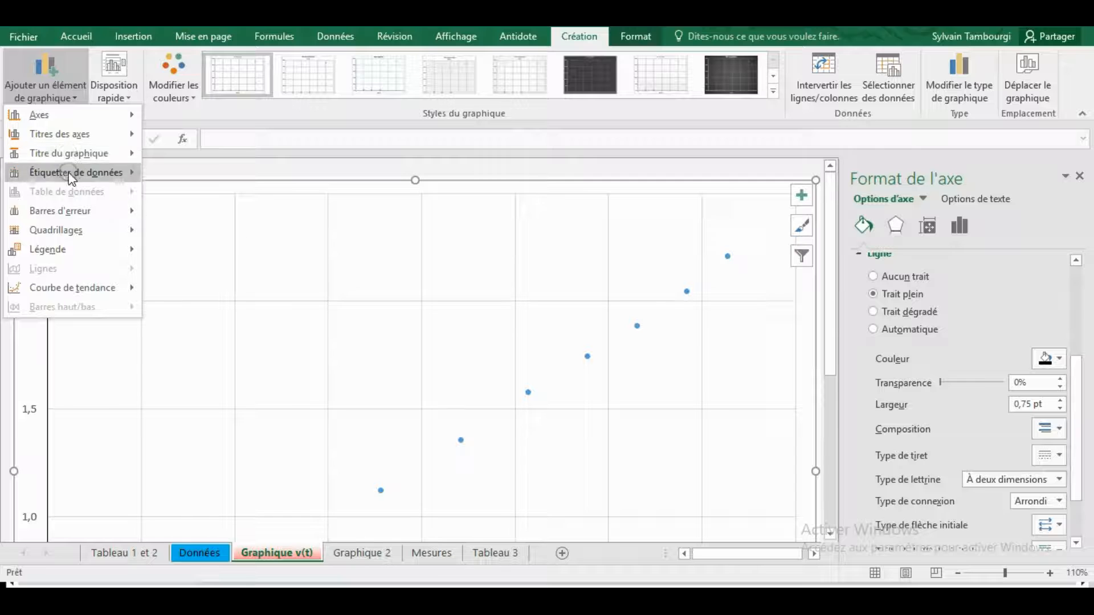
{"action": "mouse_move", "coordinate": [80, 212]}
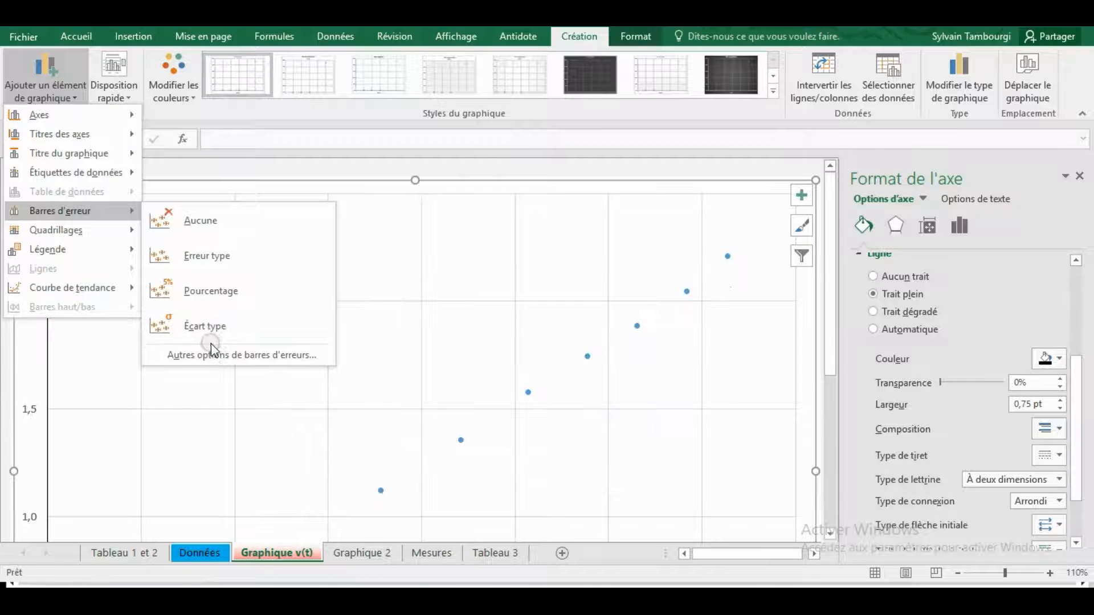
{"action": "left_click", "coordinate": [219, 259]}
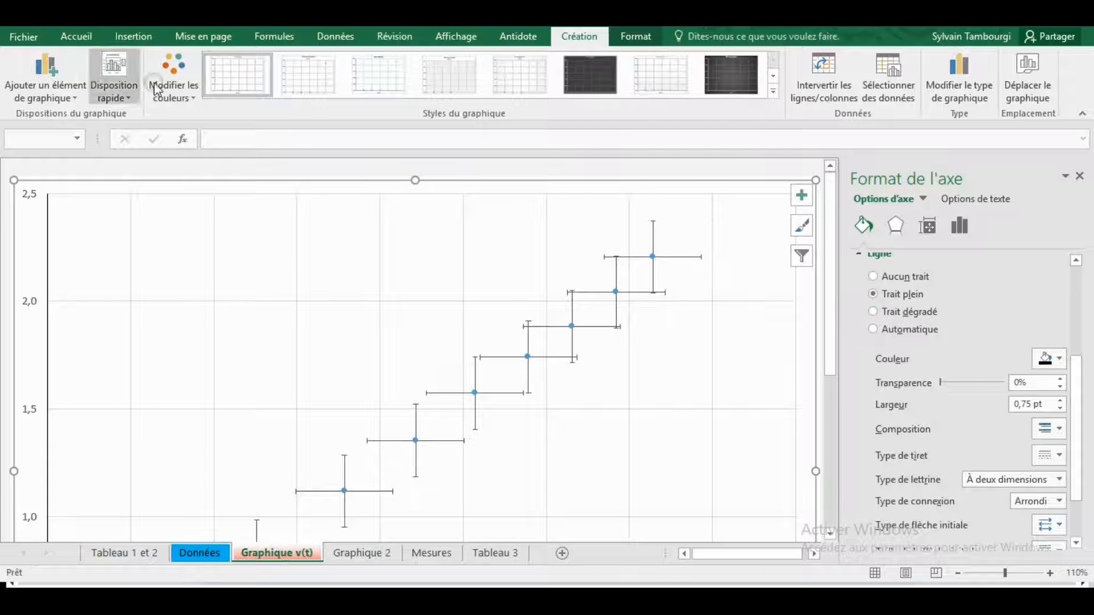
- Select the X error bars of Série1 and set their line width to 1,5 pt
{"action": "left_click", "coordinate": [635, 36]}
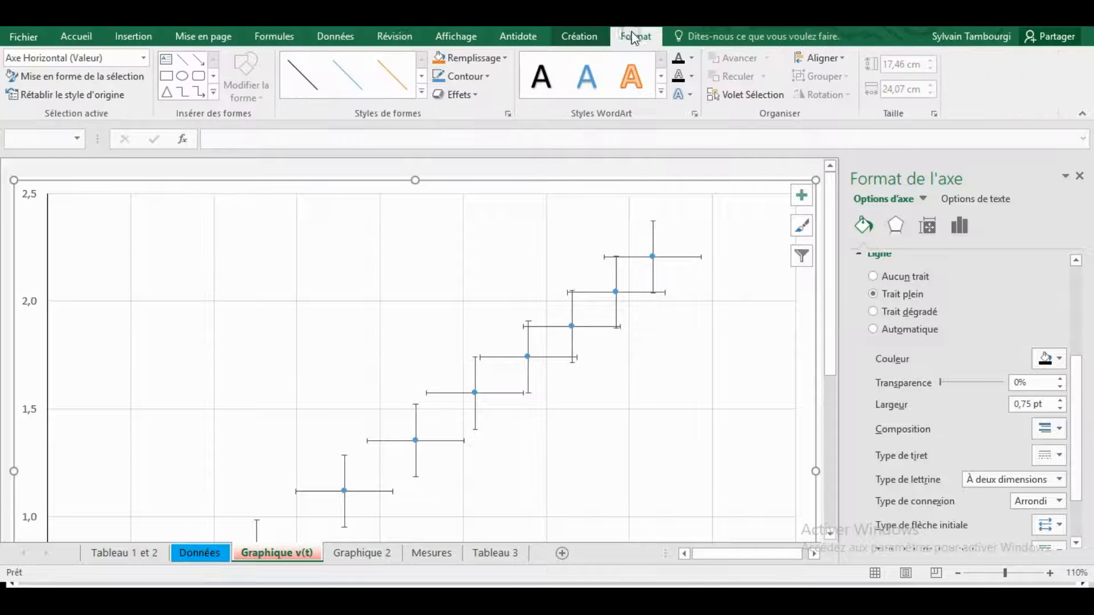
{"action": "left_click", "coordinate": [143, 58]}
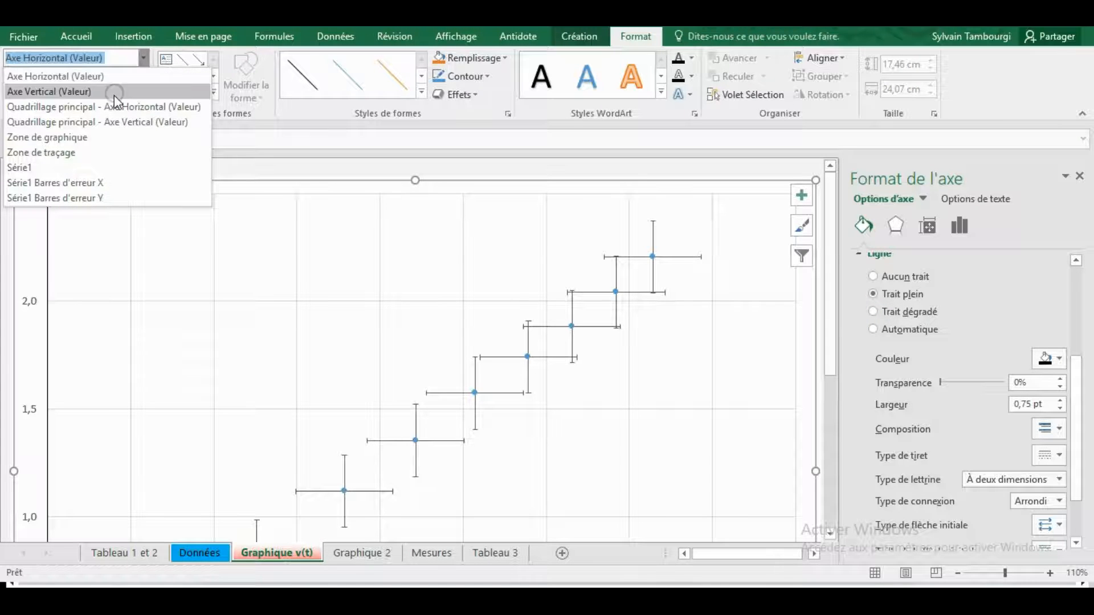
{"action": "left_click", "coordinate": [81, 182]}
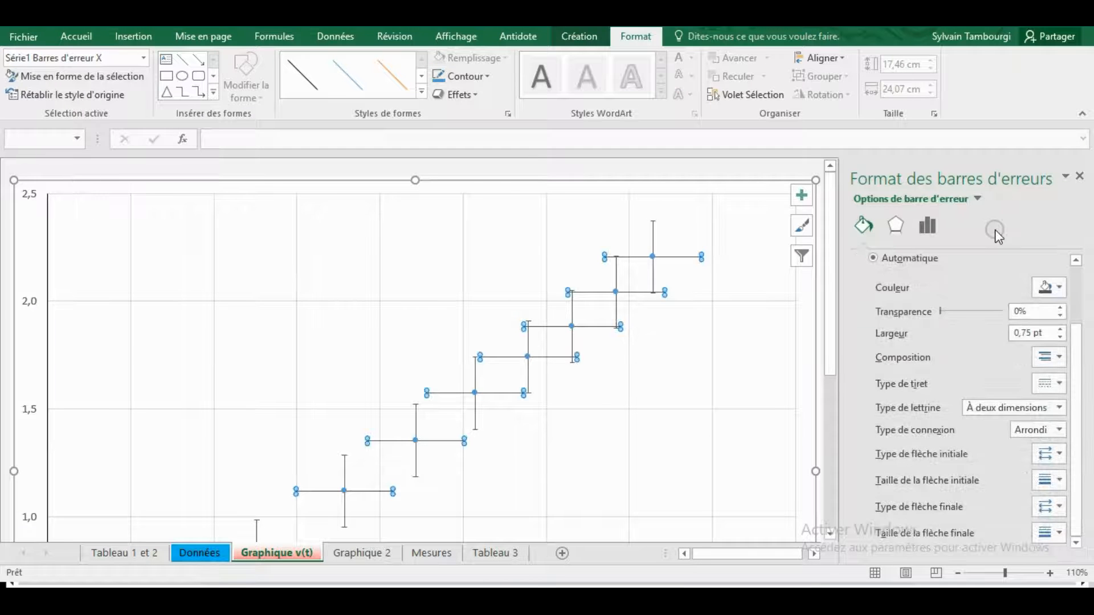
{"action": "left_click", "coordinate": [1016, 329]}
{"action": "left_click", "coordinate": [1061, 330]}
{"action": "left_click", "coordinate": [1061, 330]}
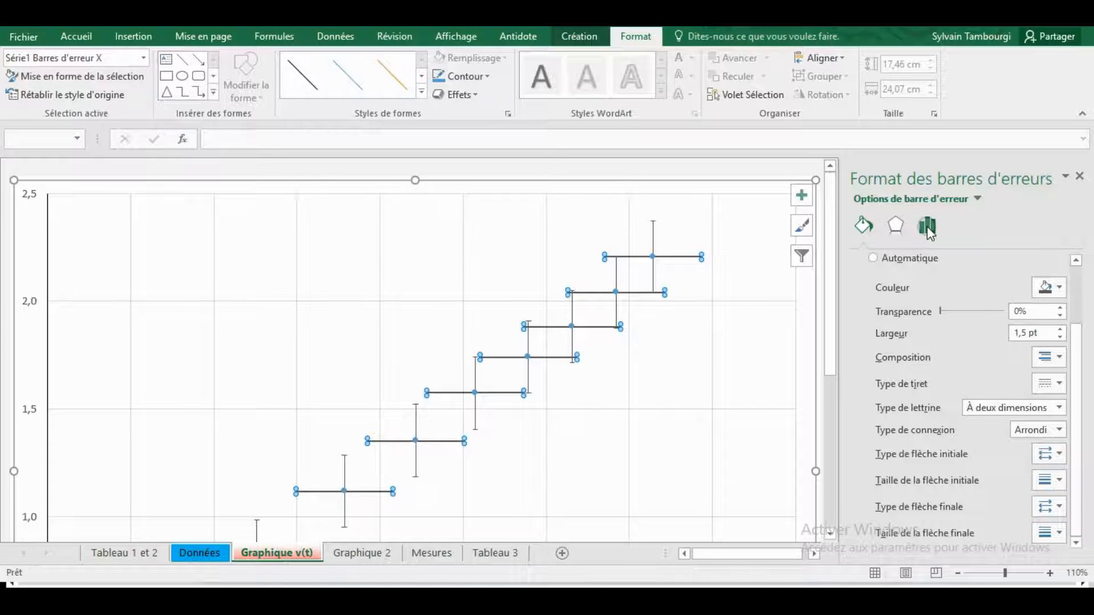
{"action": "left_click_drag", "start_coordinate": [1075, 387], "coordinate": [1081, 300]}
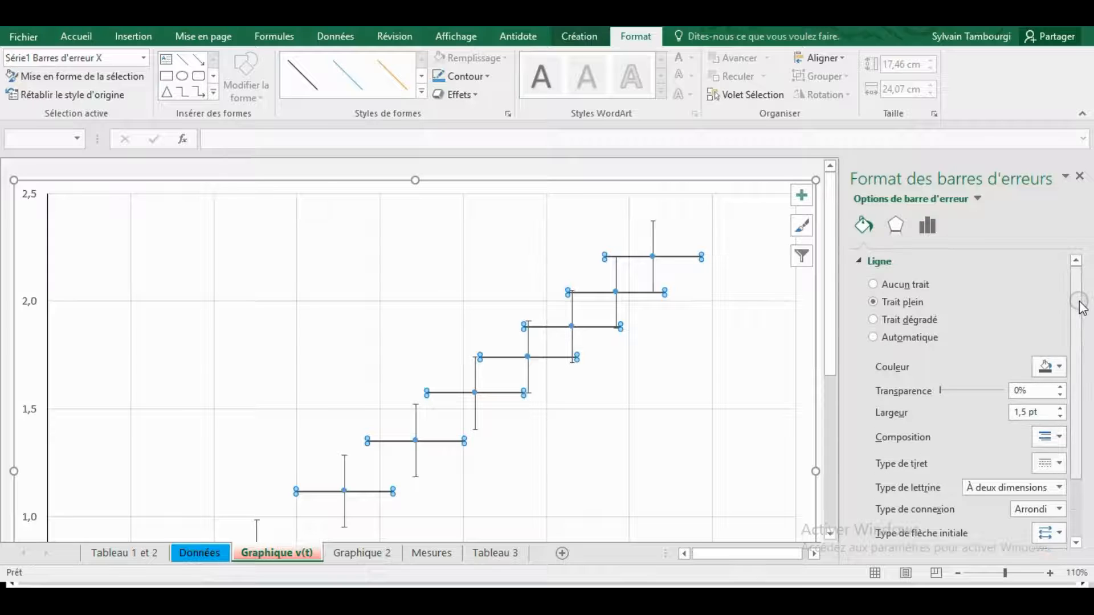
- Compare the capped and uncapped end styles on the horizontal error bars at 190% zoom and settle on Pas de maj
{"action": "left_click", "coordinate": [928, 227]}
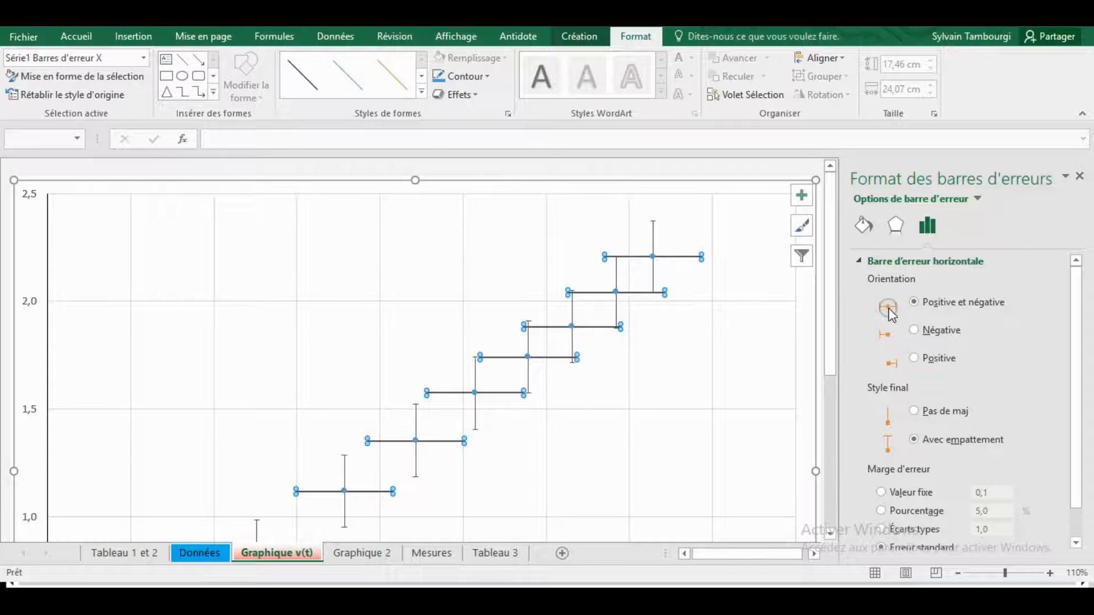
{"action": "left_click_drag", "start_coordinate": [1070, 313], "coordinate": [1064, 380]}
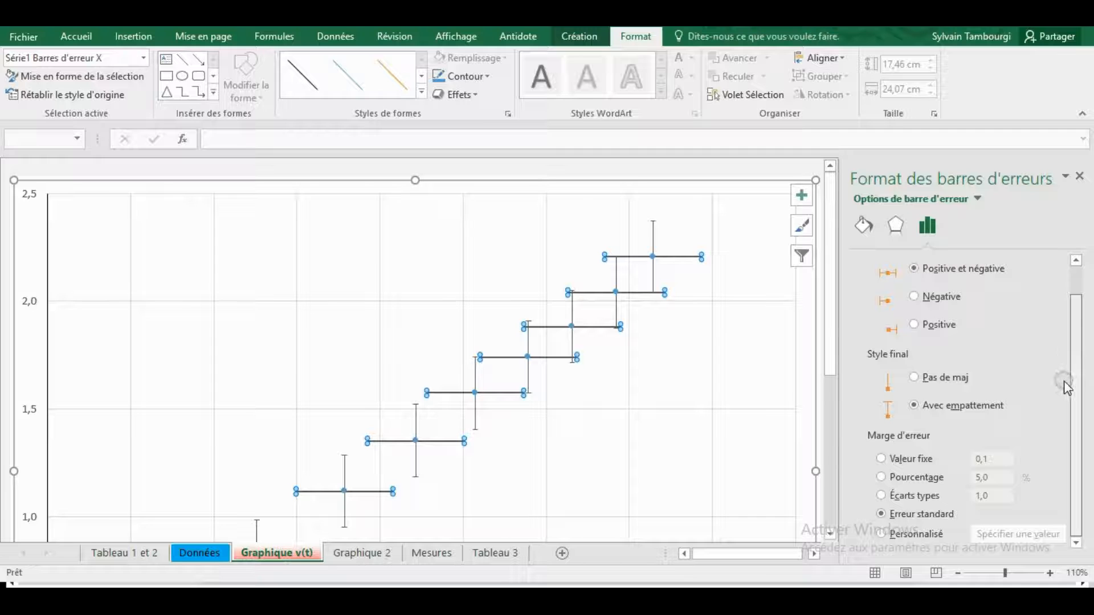
{"action": "left_click", "coordinate": [916, 378]}
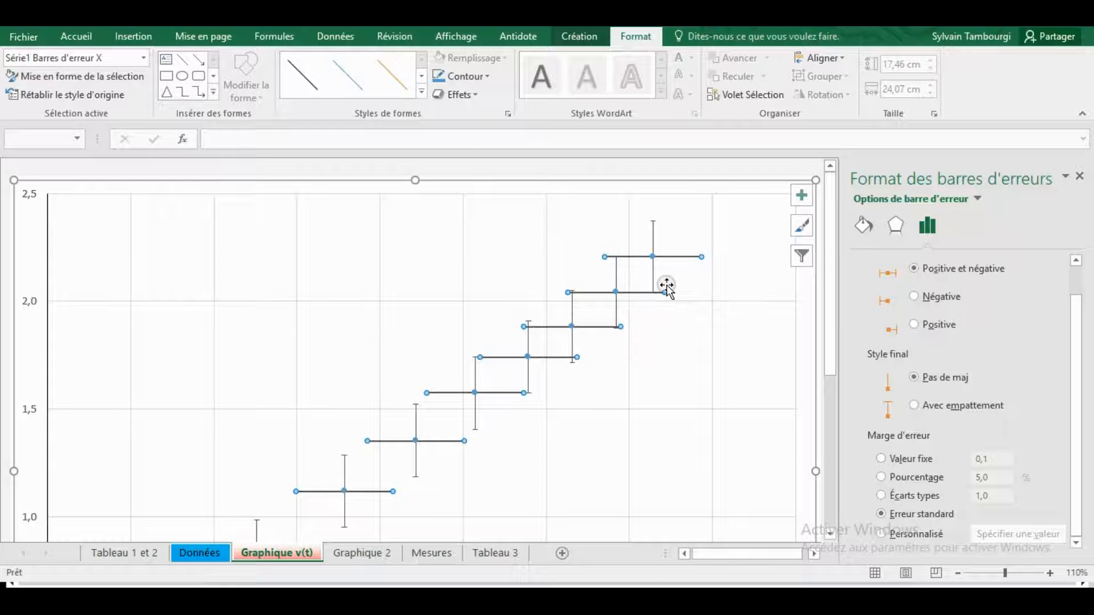
{"action": "left_click", "coordinate": [915, 406]}
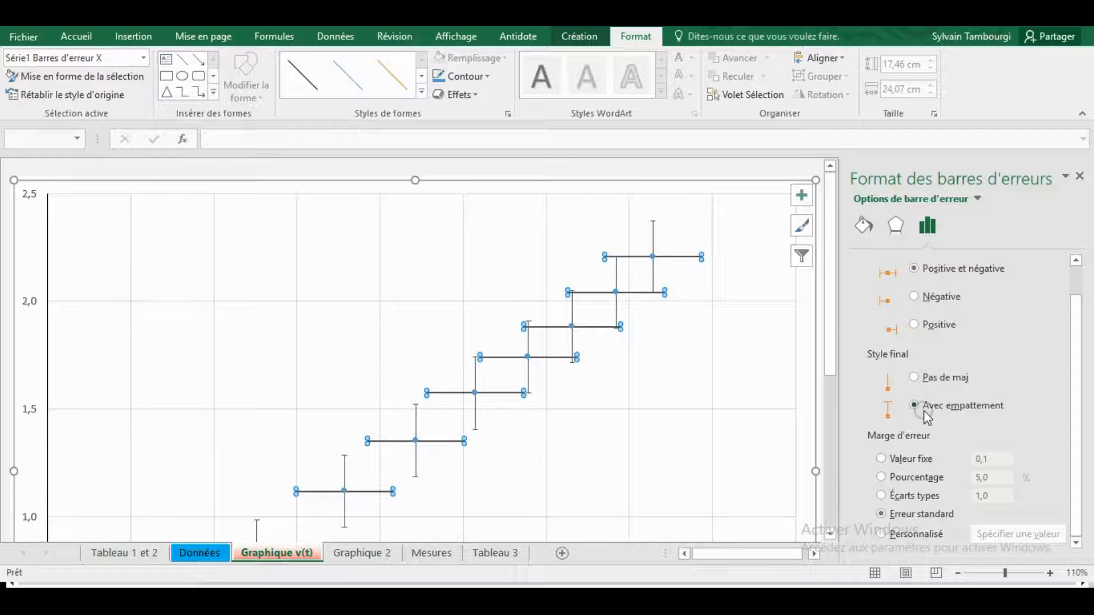
{"action": "left_click", "coordinate": [1048, 572]}
{"action": "left_click", "coordinate": [1049, 573]}
{"action": "left_click", "coordinate": [1049, 572]}
{"action": "left_click", "coordinate": [1049, 573]}
{"action": "left_click", "coordinate": [1049, 573]}
{"action": "left_click", "coordinate": [1048, 573]}
{"action": "left_click", "coordinate": [1048, 573]}
{"action": "left_click", "coordinate": [1049, 573]}
{"action": "left_click_drag", "start_coordinate": [833, 273], "coordinate": [802, 397]}
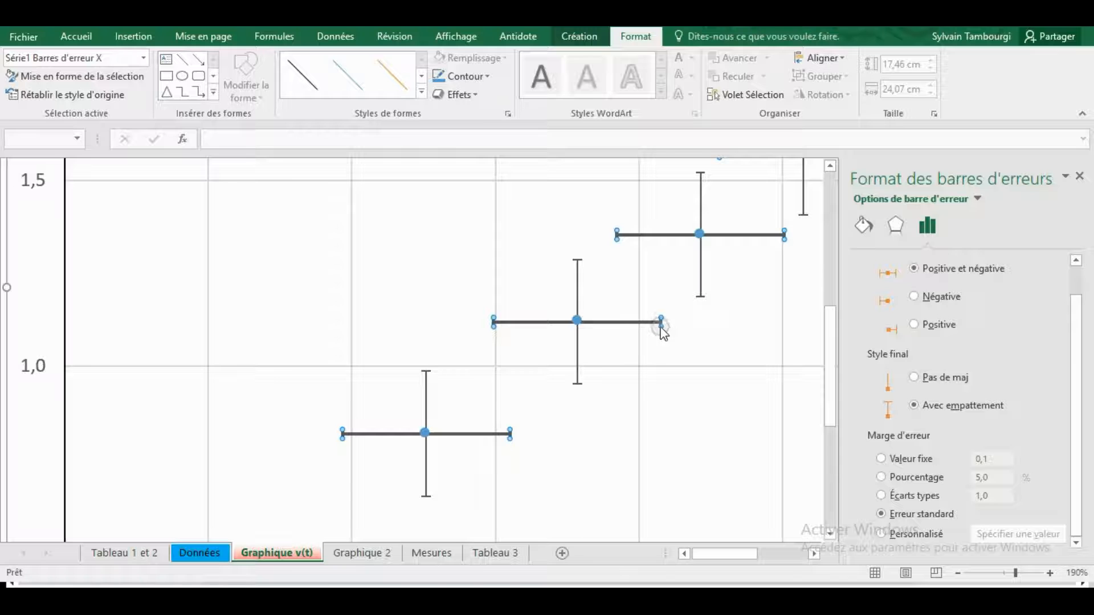
{"action": "left_click", "coordinate": [915, 378]}
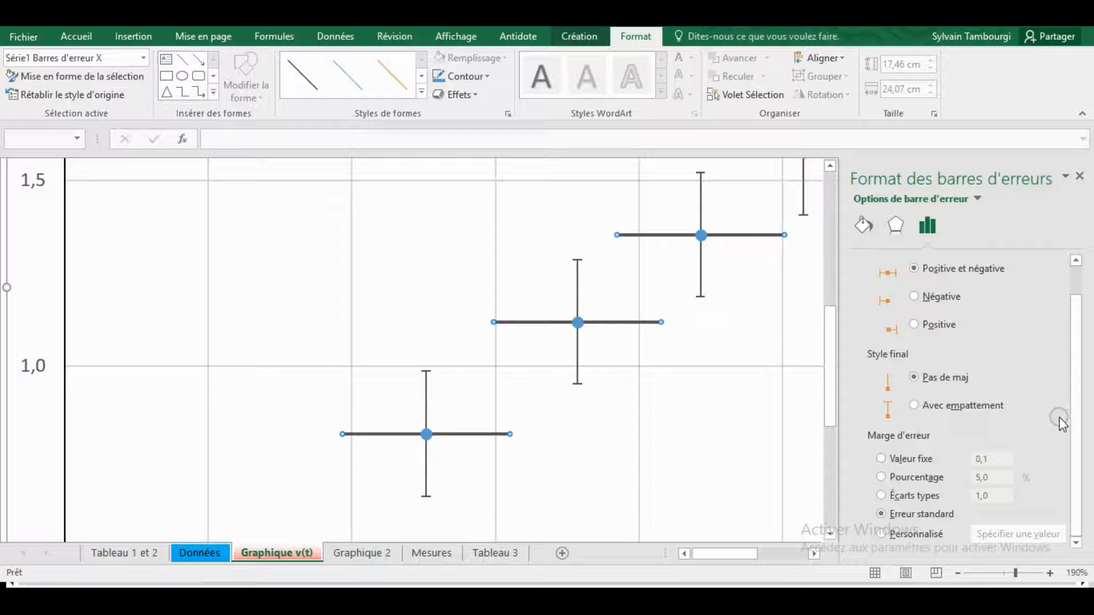
- Switch the horizontal error bars to custom values and use Données K4:K11 as the positive error
{"action": "left_click", "coordinate": [880, 532]}
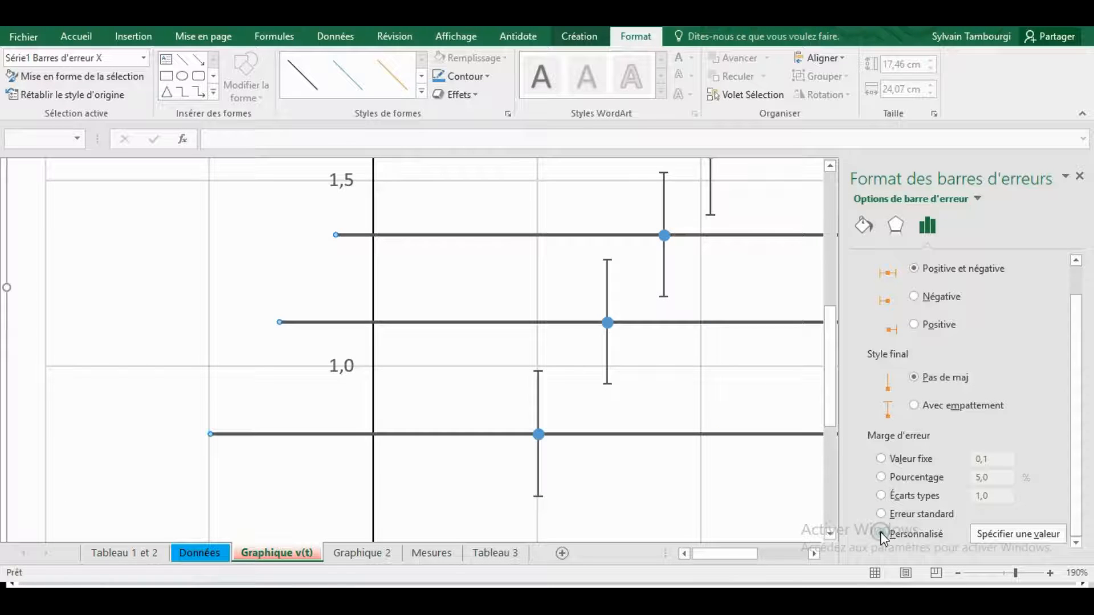
{"action": "left_click", "coordinate": [1055, 535]}
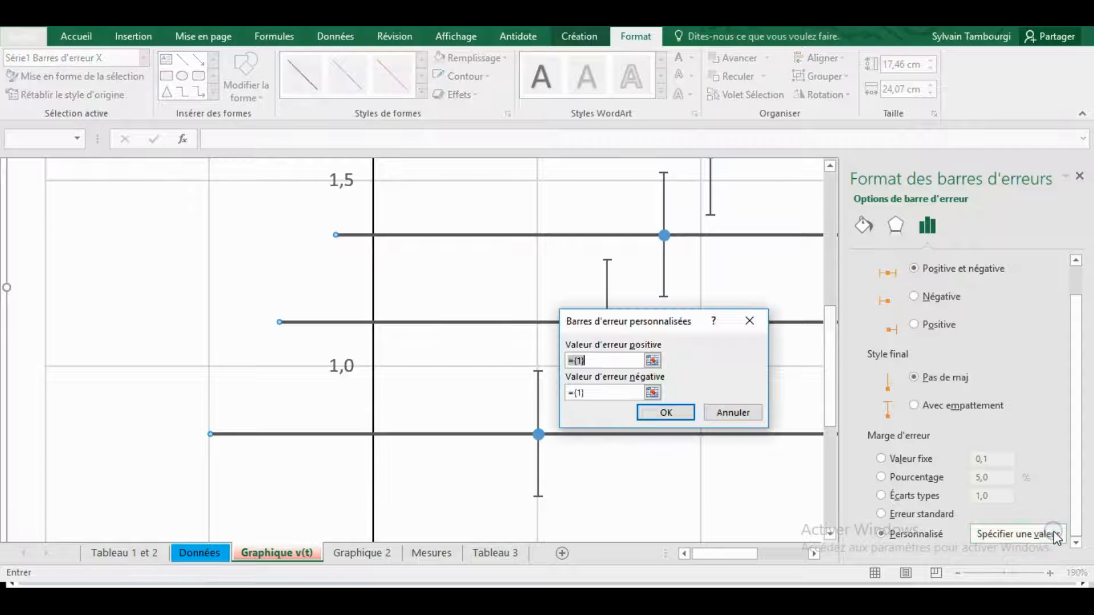
{"action": "left_click", "coordinate": [651, 360]}
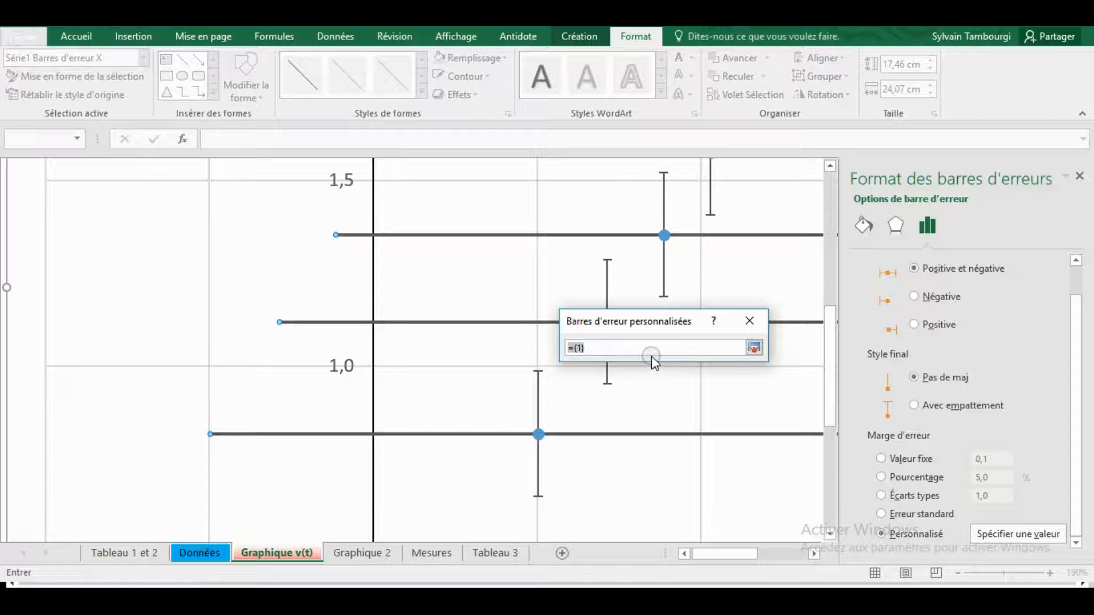
{"action": "left_click", "coordinate": [210, 554]}
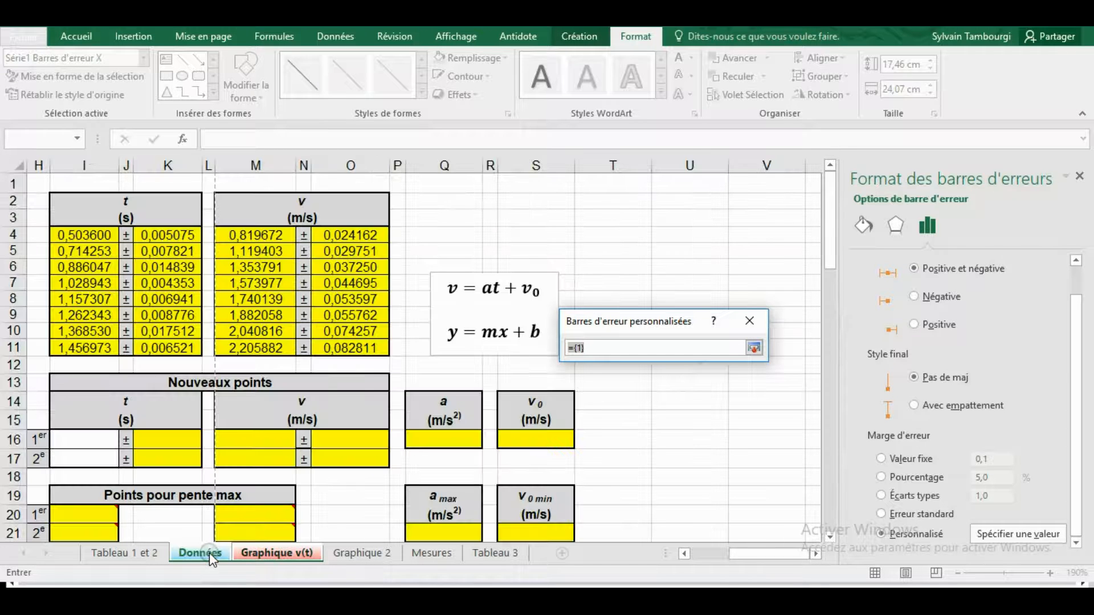
{"action": "left_click_drag", "start_coordinate": [163, 232], "coordinate": [156, 344]}
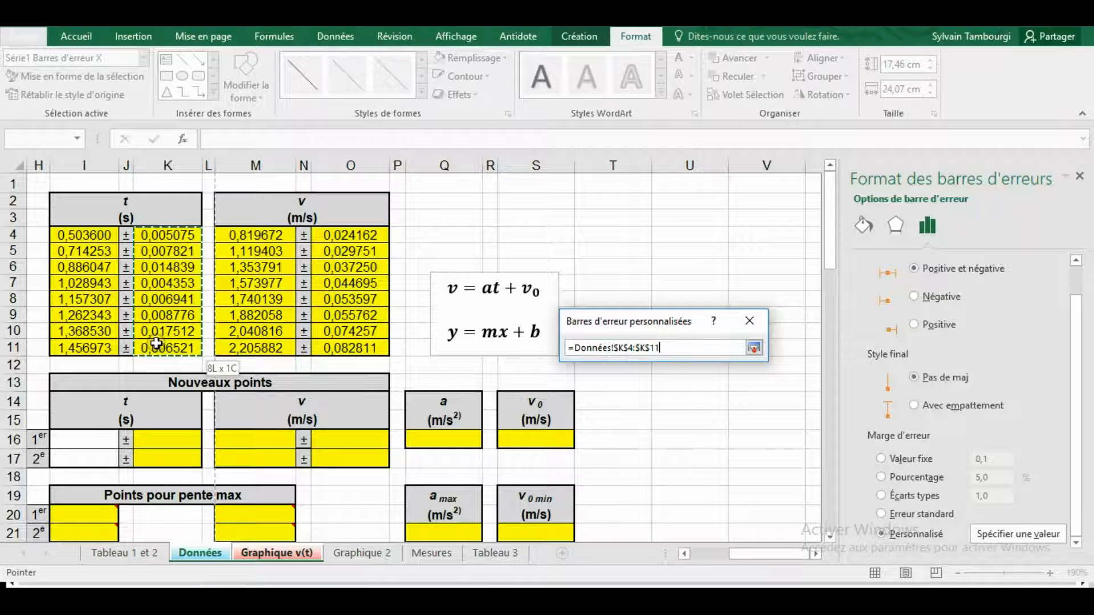
{"action": "left_click", "coordinate": [755, 349]}
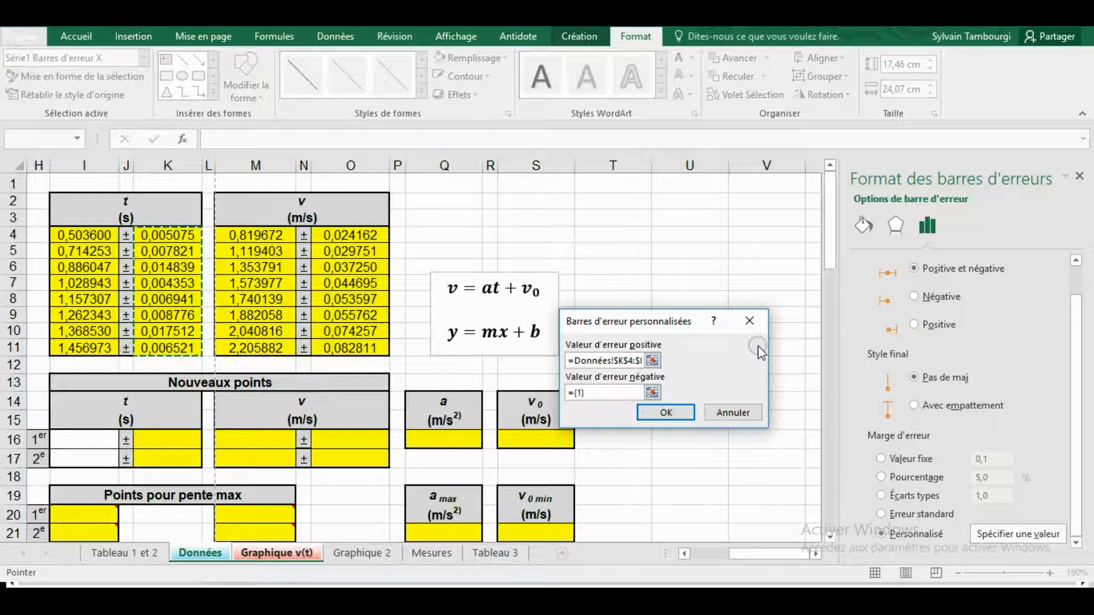
- Use Données K4:K11 as the negative error of the horizontal bars and apply the custom values
{"action": "left_click", "coordinate": [652, 392]}
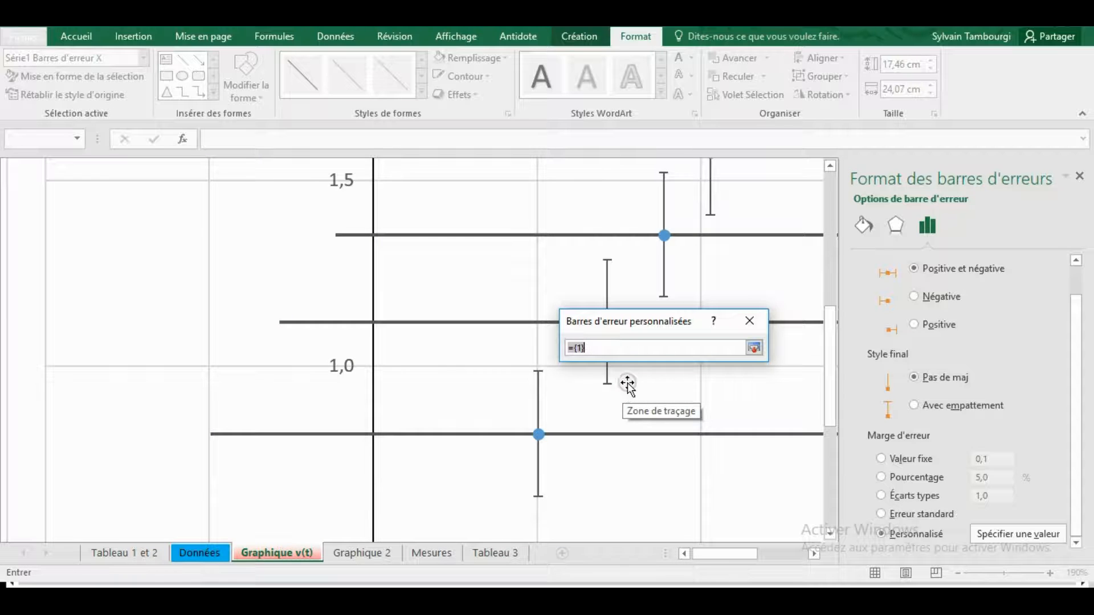
{"action": "left_click", "coordinate": [200, 553]}
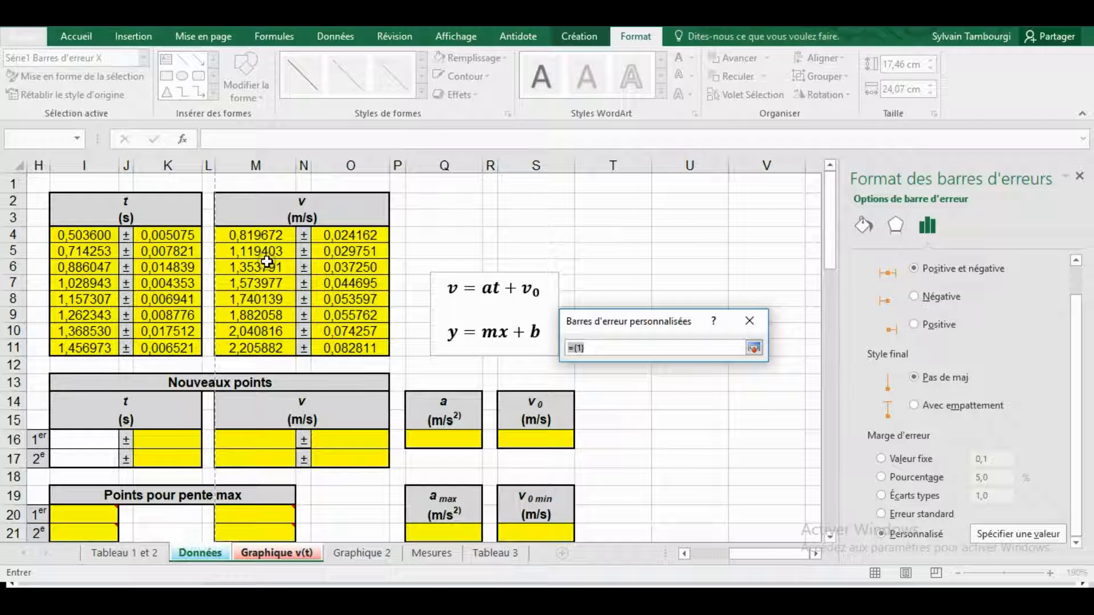
{"action": "left_click_drag", "start_coordinate": [179, 235], "coordinate": [199, 349]}
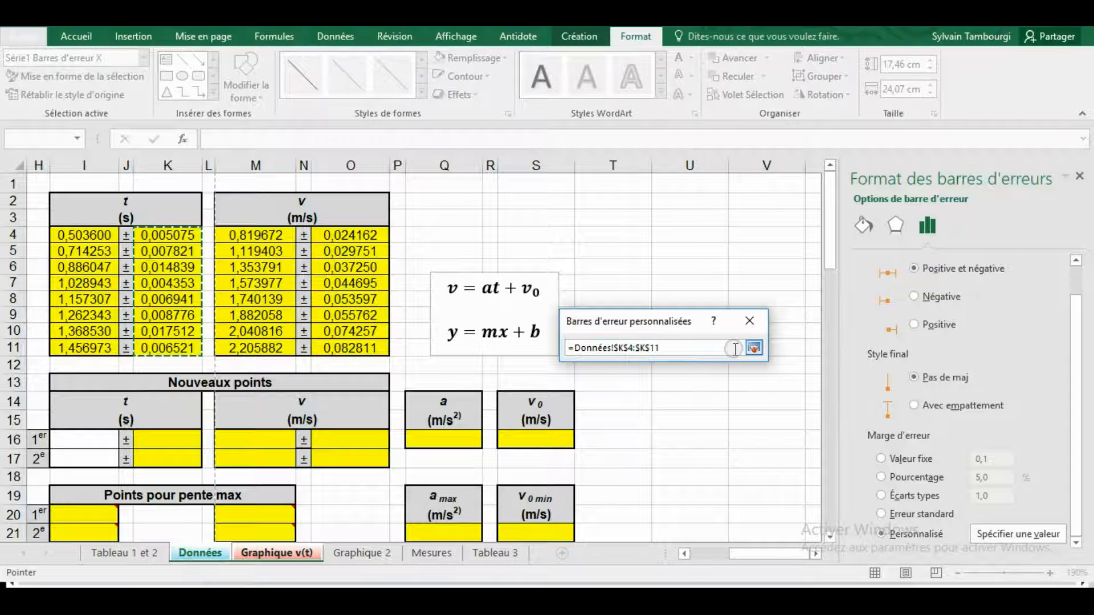
{"action": "left_click", "coordinate": [754, 347]}
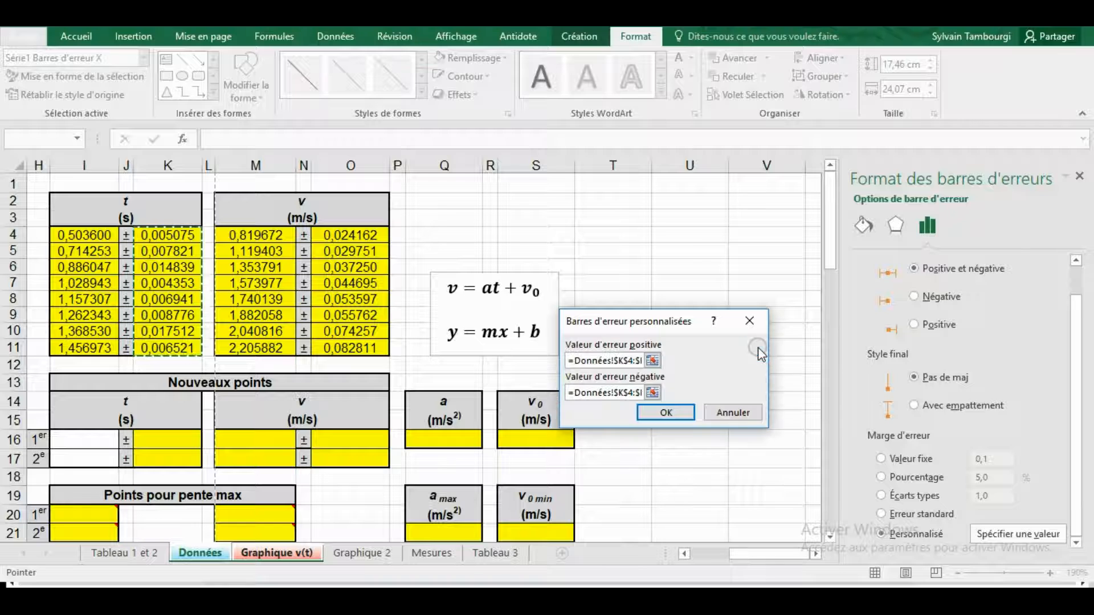
{"action": "left_click", "coordinate": [668, 413]}
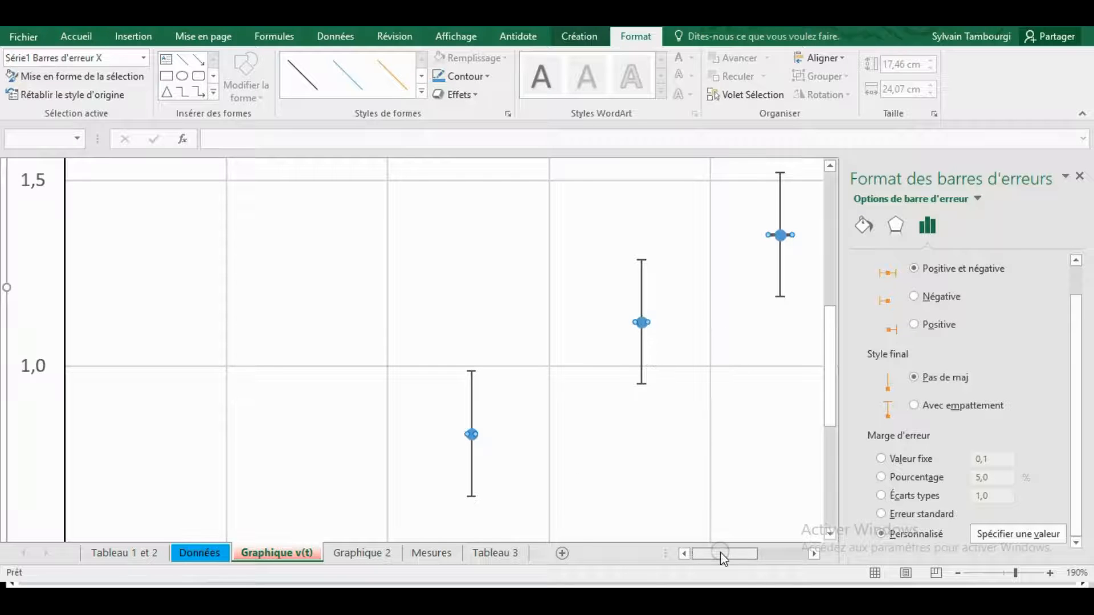
- Select the Y error bars of Série1 and set their end style to Pas de maj
{"action": "left_click_drag", "start_coordinate": [723, 558], "coordinate": [770, 558]}
{"action": "left_click_drag", "start_coordinate": [829, 377], "coordinate": [857, 248]}
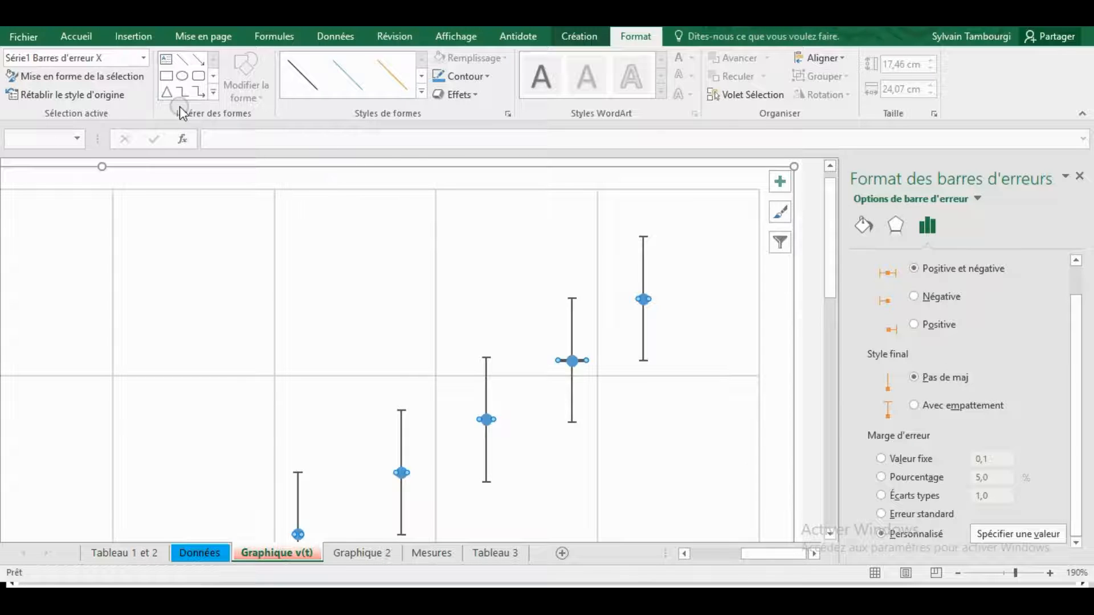
{"action": "left_click", "coordinate": [143, 59]}
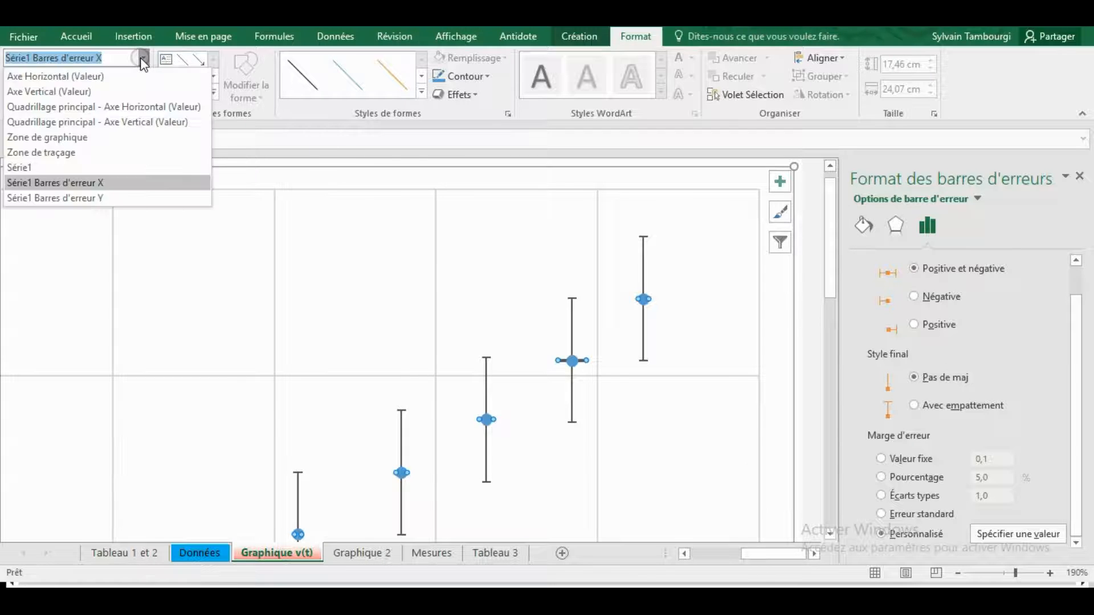
{"action": "left_click", "coordinate": [66, 199]}
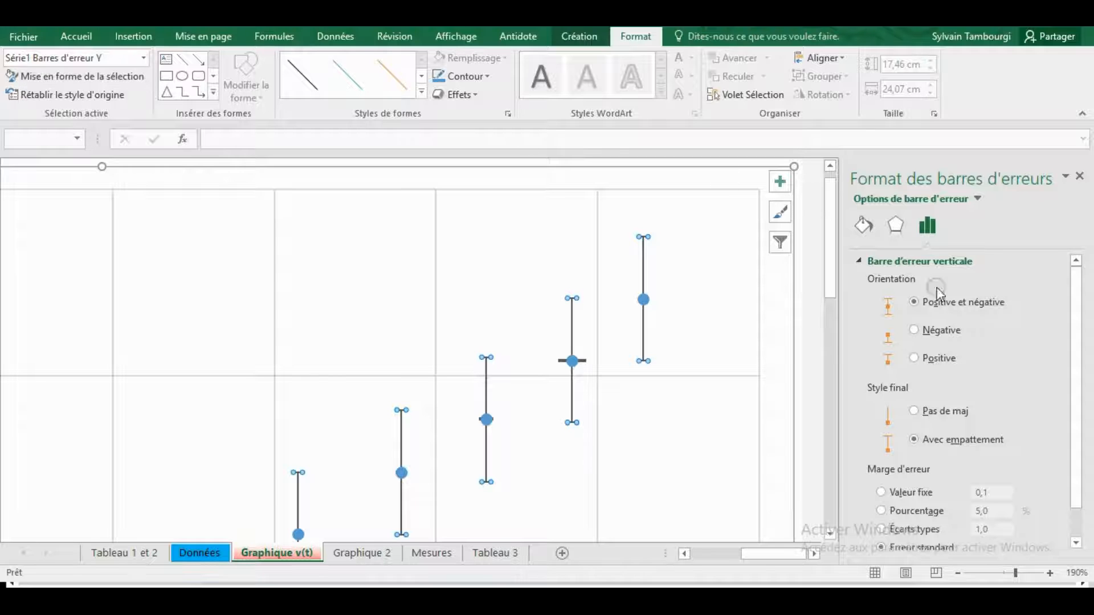
{"action": "left_click", "coordinate": [916, 412]}
- Switch the vertical error bars to custom values and use Données O4:O11 as the positive error
{"action": "scroll", "coordinate": [1072, 388], "scroll_direction": "down", "scroll_amount": 2}
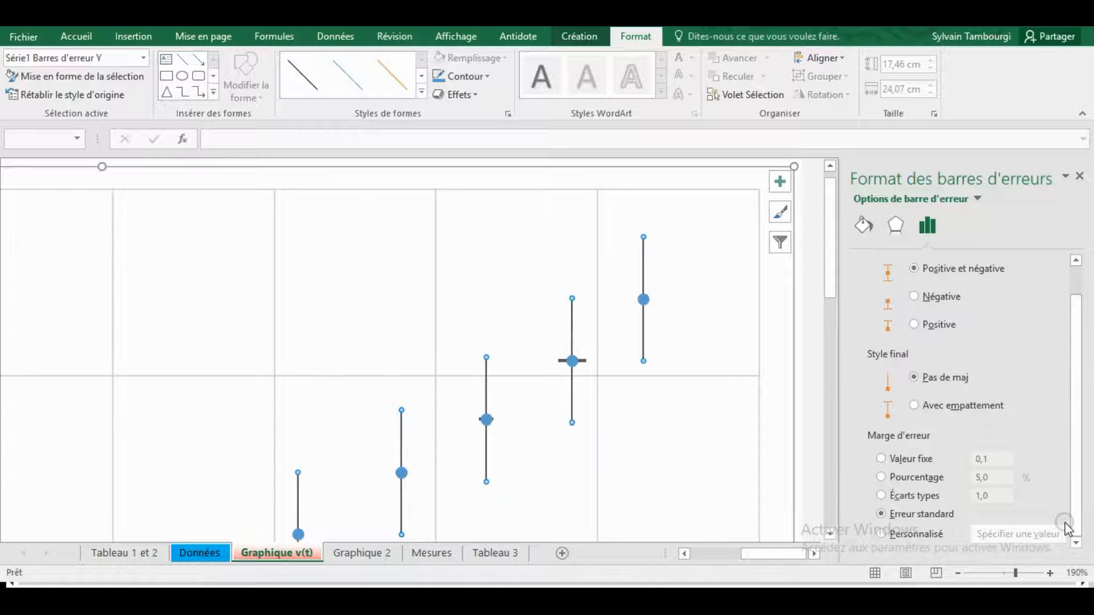
{"action": "left_click", "coordinate": [885, 534]}
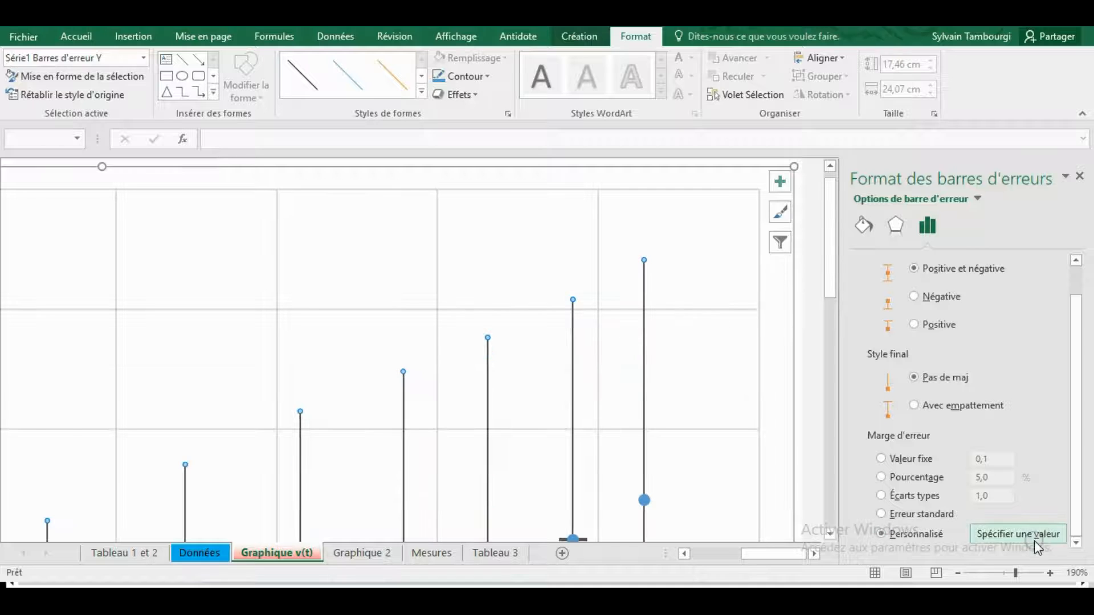
{"action": "left_click", "coordinate": [1015, 534]}
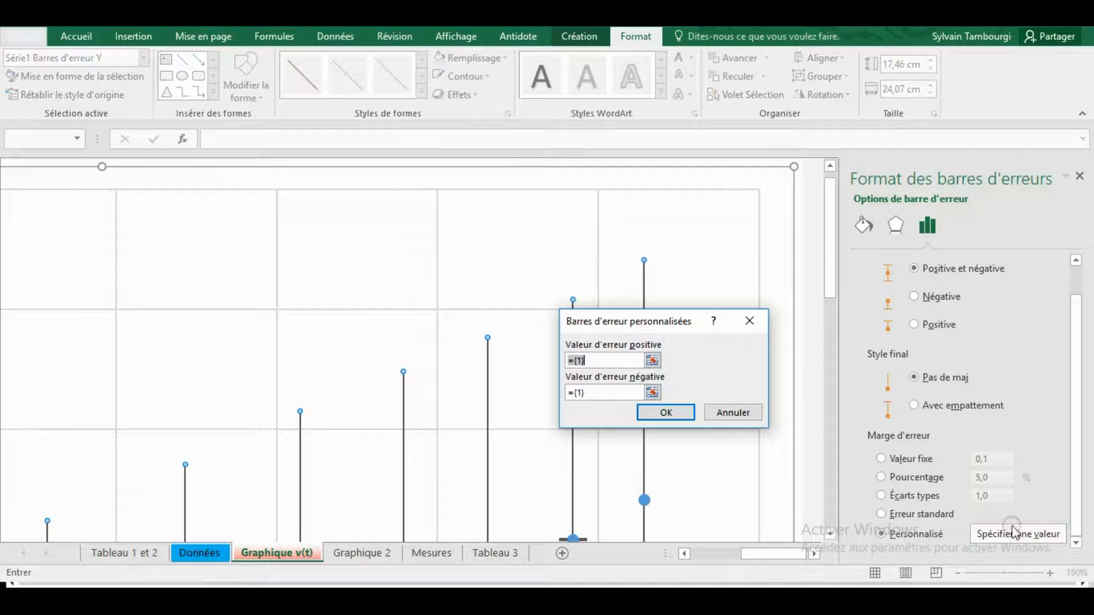
{"action": "left_click", "coordinate": [652, 359]}
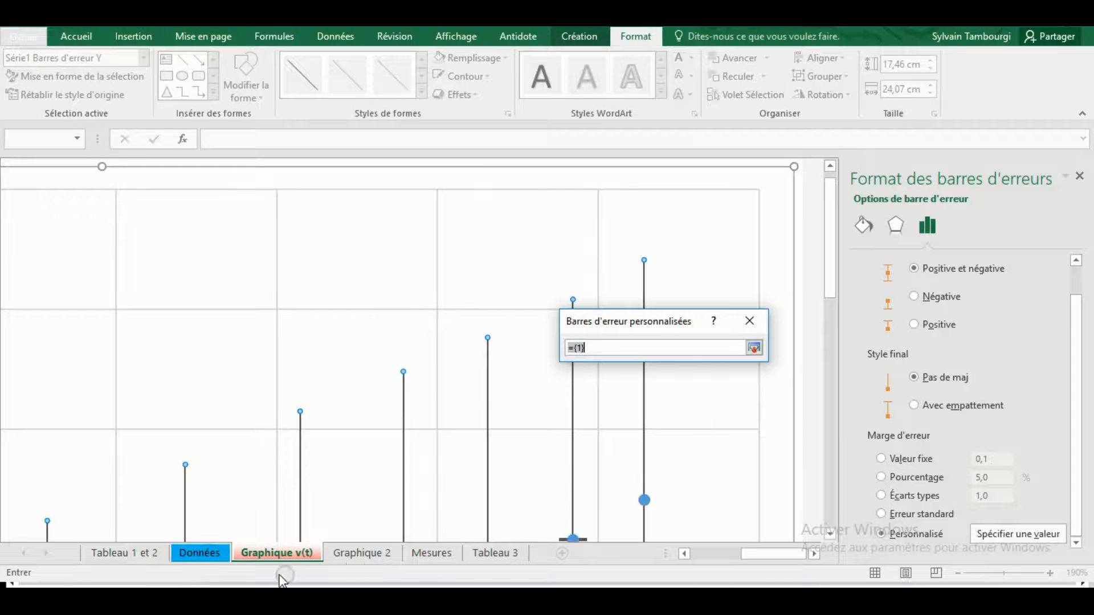
{"action": "left_click", "coordinate": [210, 556]}
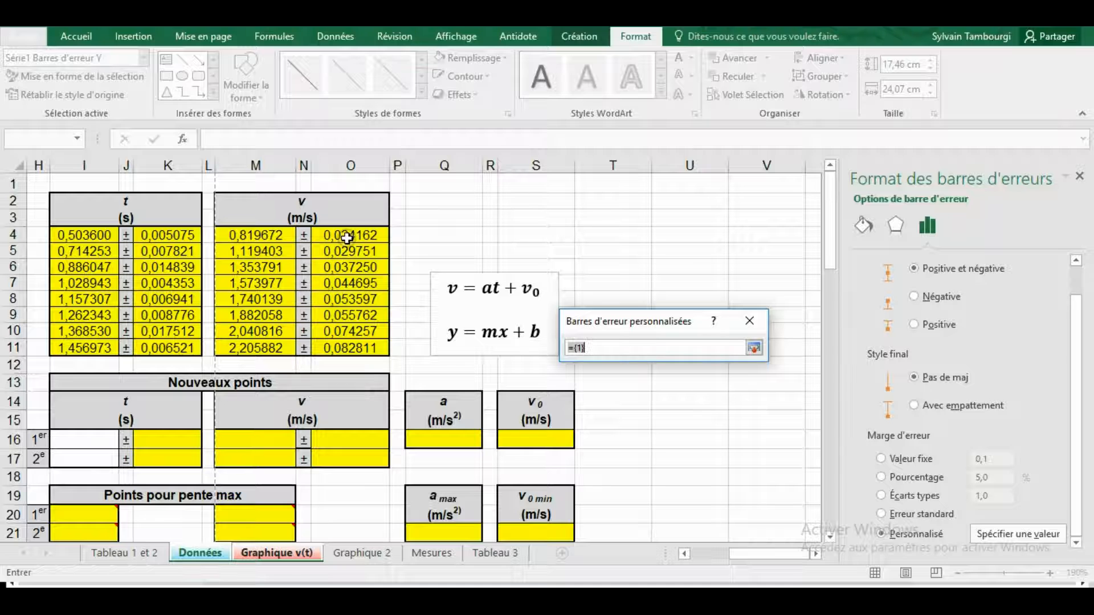
{"action": "left_click_drag", "start_coordinate": [350, 233], "coordinate": [353, 348]}
{"action": "left_click", "coordinate": [754, 348]}
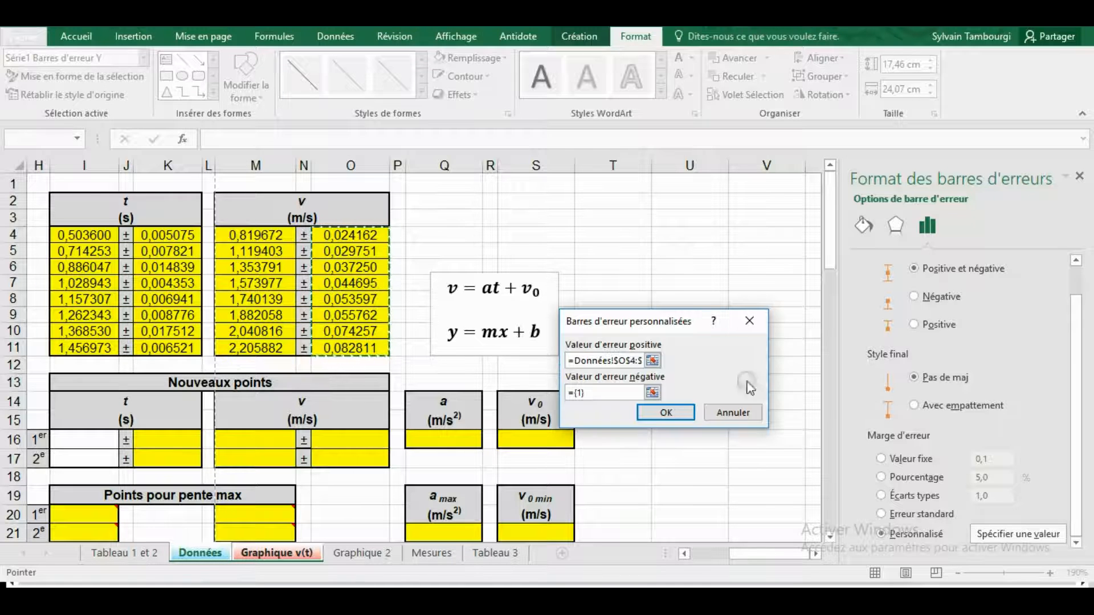
- Use Données O4:O11 as the negative error of the vertical bars and apply the custom values
{"action": "left_click", "coordinate": [653, 393]}
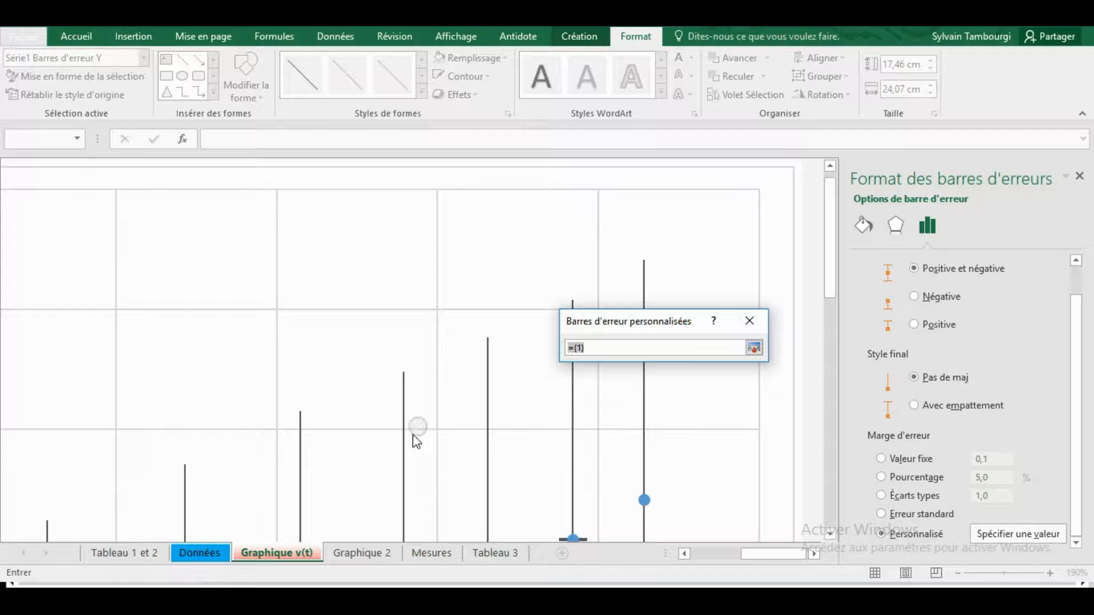
{"action": "left_click", "coordinate": [213, 557]}
{"action": "left_click_drag", "start_coordinate": [358, 235], "coordinate": [359, 349]}
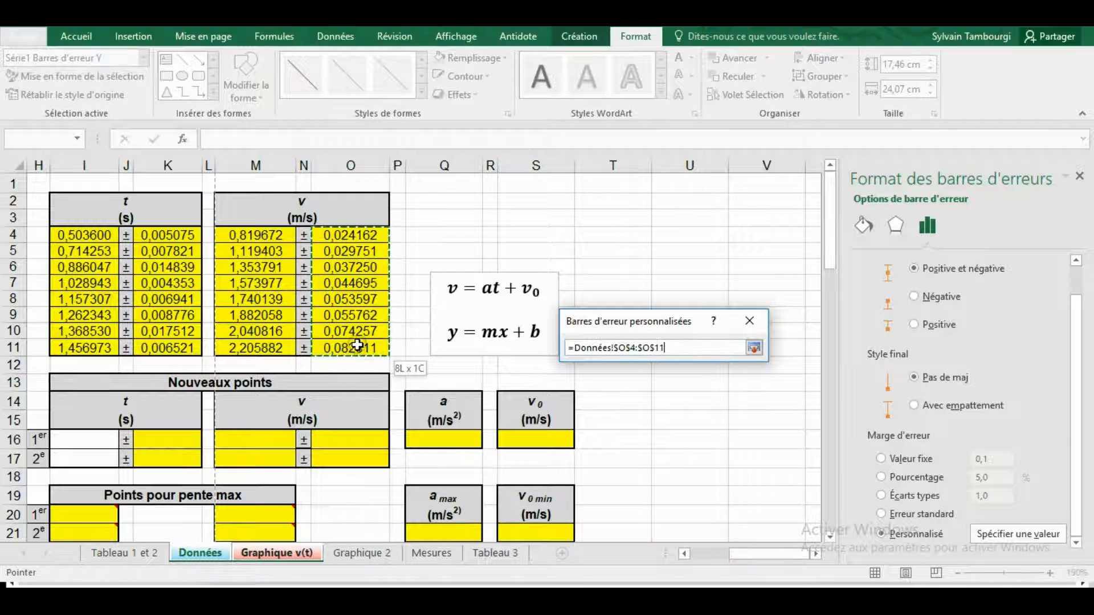
{"action": "left_click", "coordinate": [754, 348]}
{"action": "left_click", "coordinate": [665, 412]}
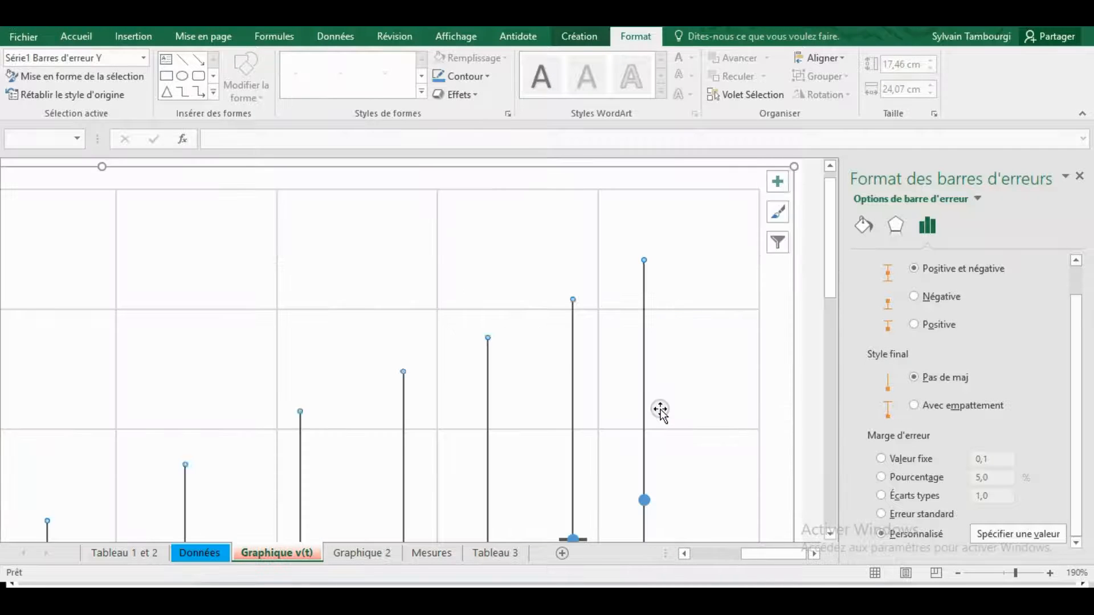
{"action": "scroll", "coordinate": [659, 334], "scroll_direction": "down", "scroll_amount": 1}
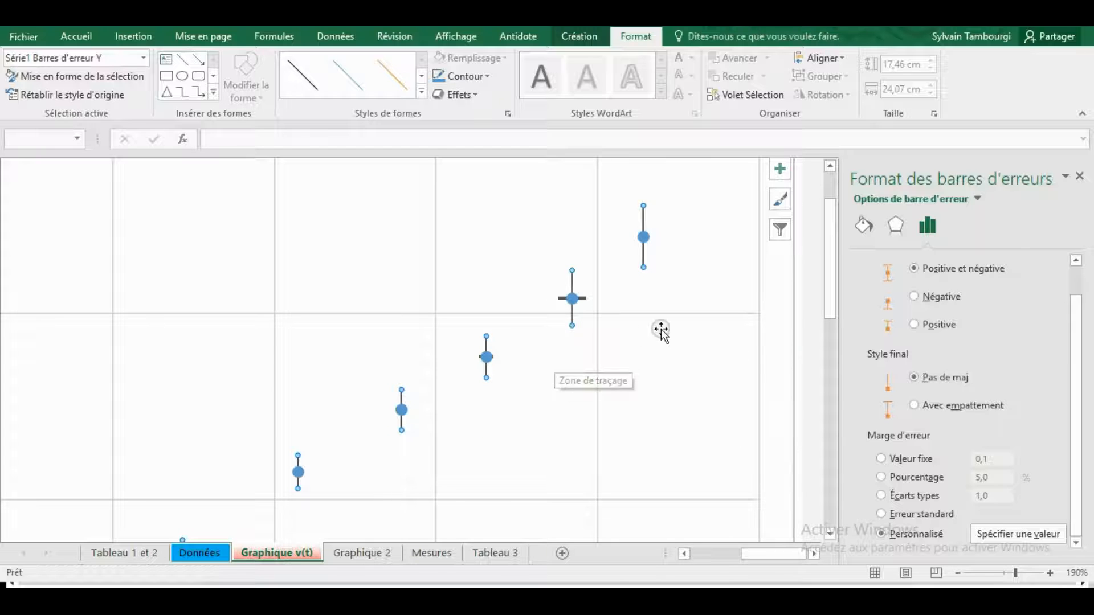
{"action": "scroll", "coordinate": [674, 331], "scroll_direction": "up", "scroll_amount": 1}
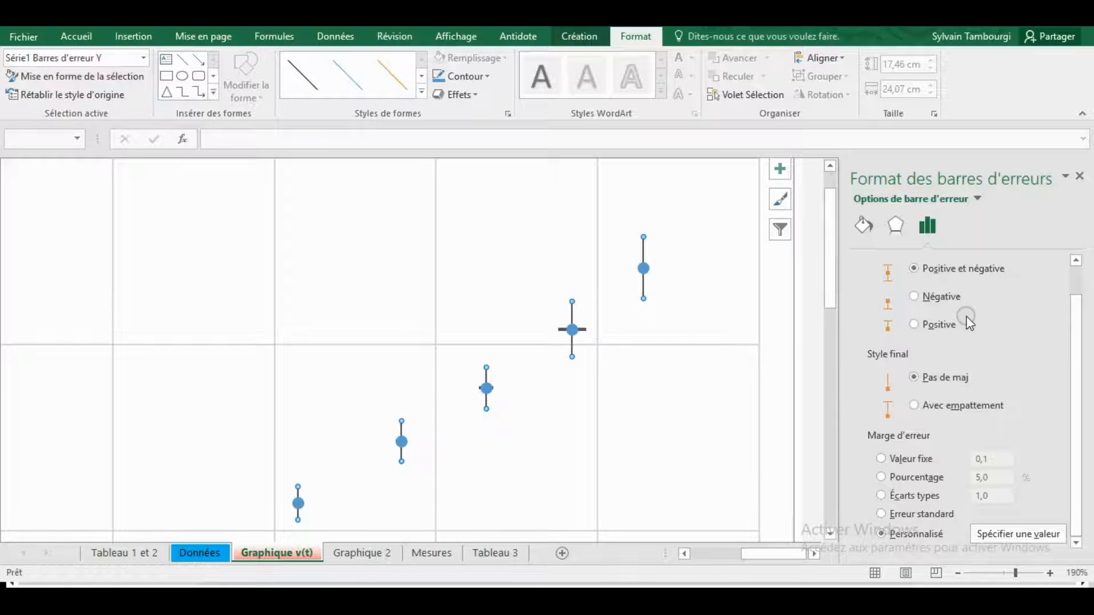
- Give the vertical error bars a solid black line (Trait plein)
{"action": "left_click", "coordinate": [866, 224]}
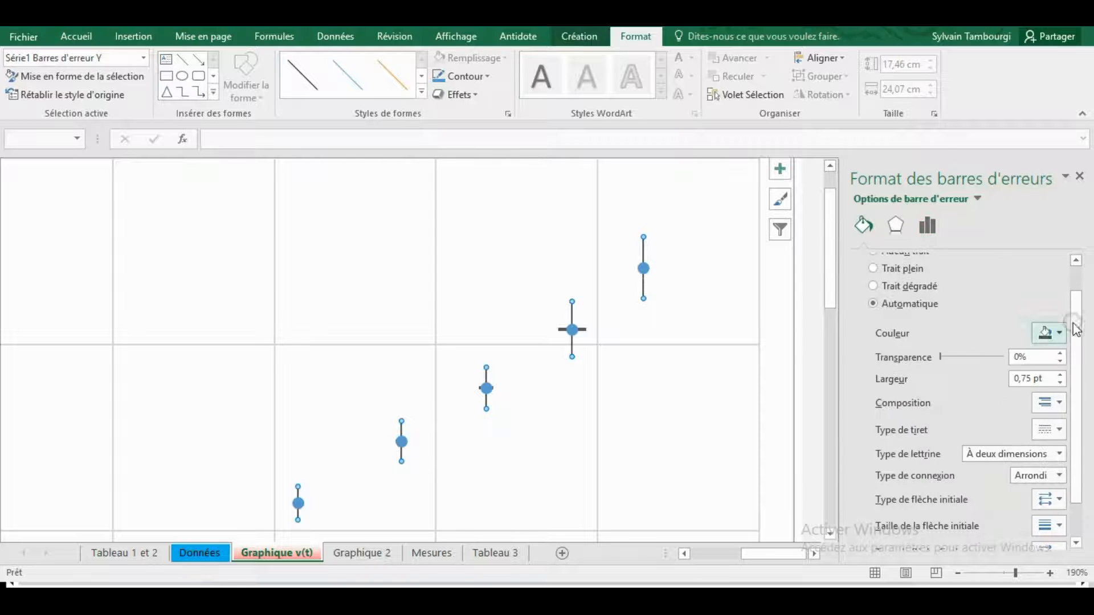
{"action": "left_click_drag", "start_coordinate": [1081, 334], "coordinate": [1075, 275]}
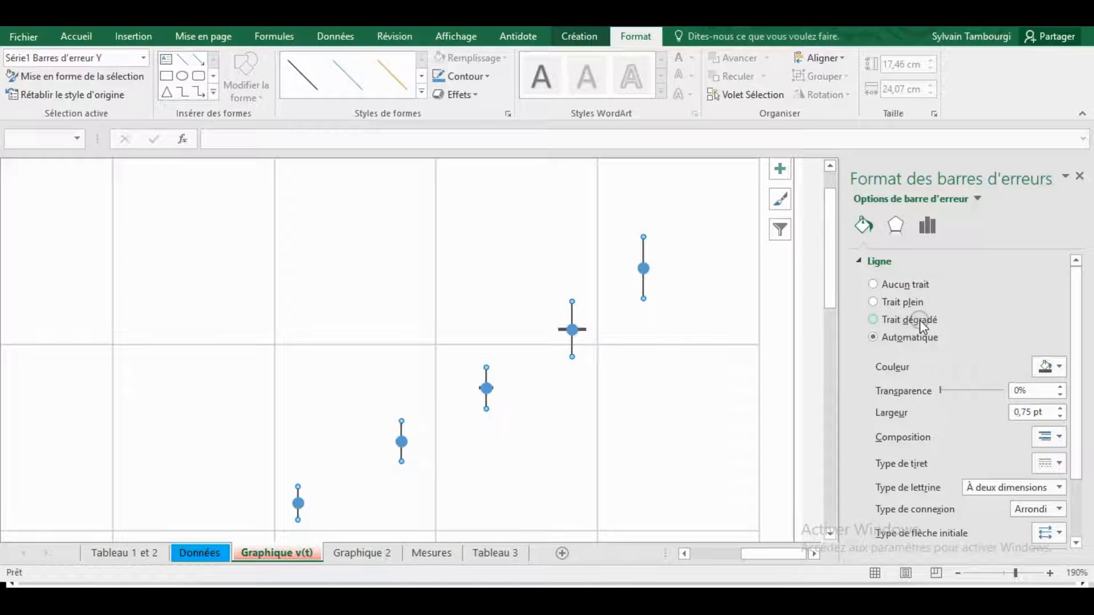
{"action": "left_click", "coordinate": [873, 303]}
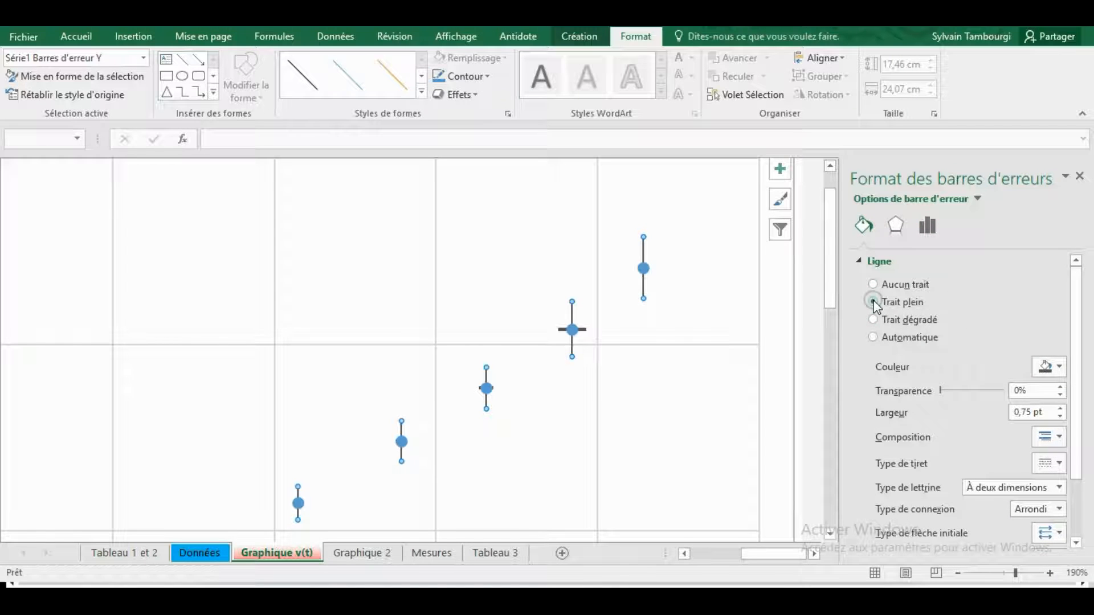
{"action": "left_click", "coordinate": [1060, 367]}
{"action": "left_click", "coordinate": [1060, 367]}
{"action": "left_click", "coordinate": [1060, 367]}
{"action": "left_click", "coordinate": [978, 404]}
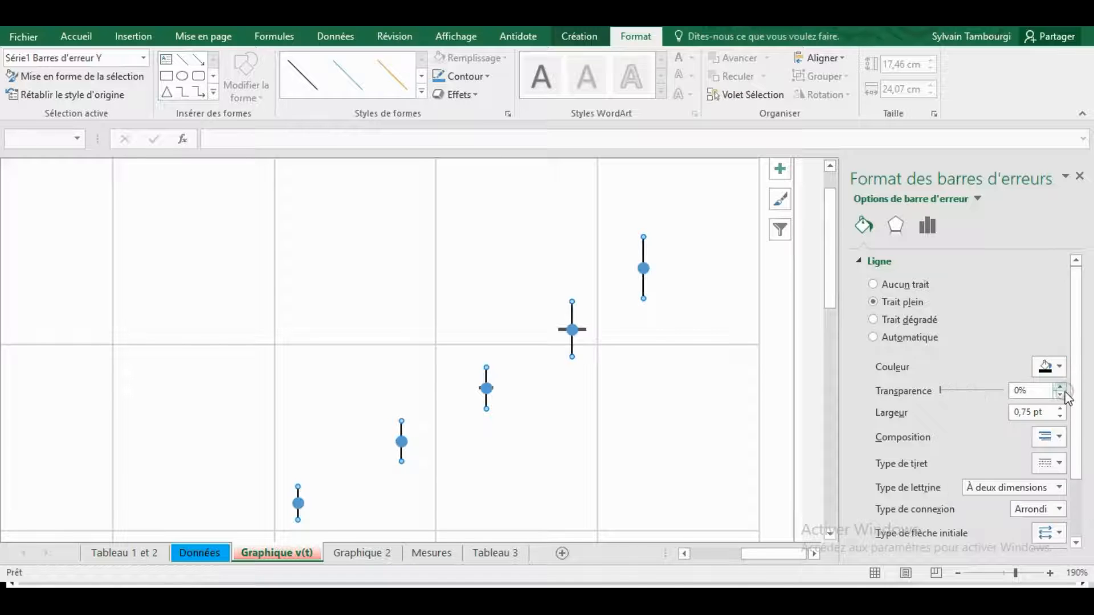
- Set the line width of the vertical error bars to 1,5 pt and deselect them
{"action": "left_click", "coordinate": [1061, 408]}
{"action": "left_click", "coordinate": [1061, 408]}
{"action": "left_click", "coordinate": [1061, 408]}
{"action": "left_click", "coordinate": [1062, 416]}
{"action": "left_click_drag", "start_coordinate": [1081, 393], "coordinate": [1081, 450]}
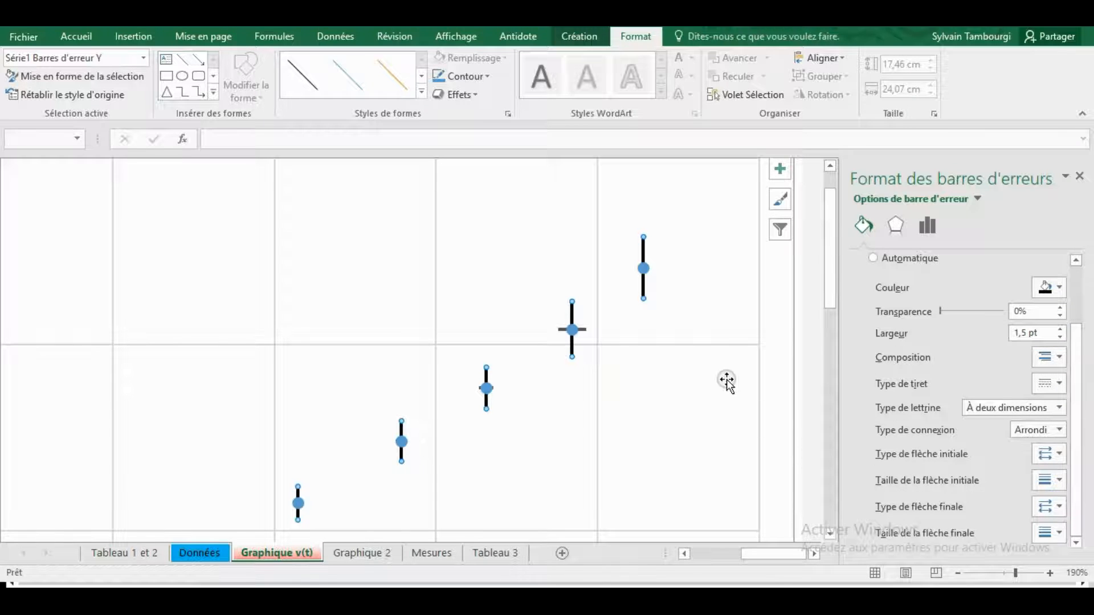
{"action": "left_click", "coordinate": [707, 326]}
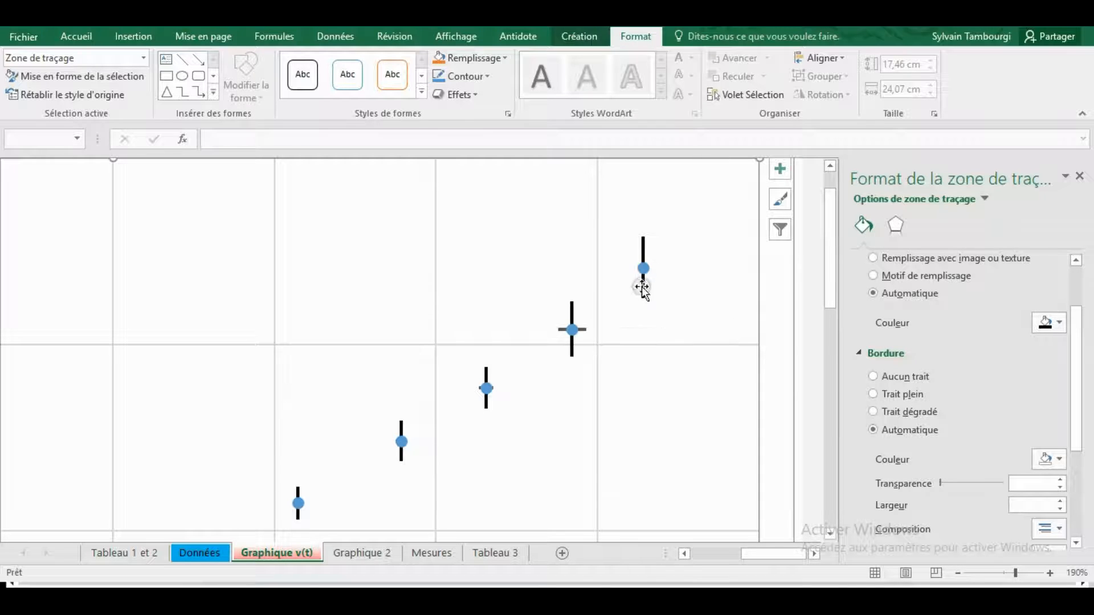
- Hide the Série1 point markers by applying Aucun remplissage and setting the marker option to Aucun, leaving only the error bars
{"action": "mouse_move", "coordinate": [645, 270]}
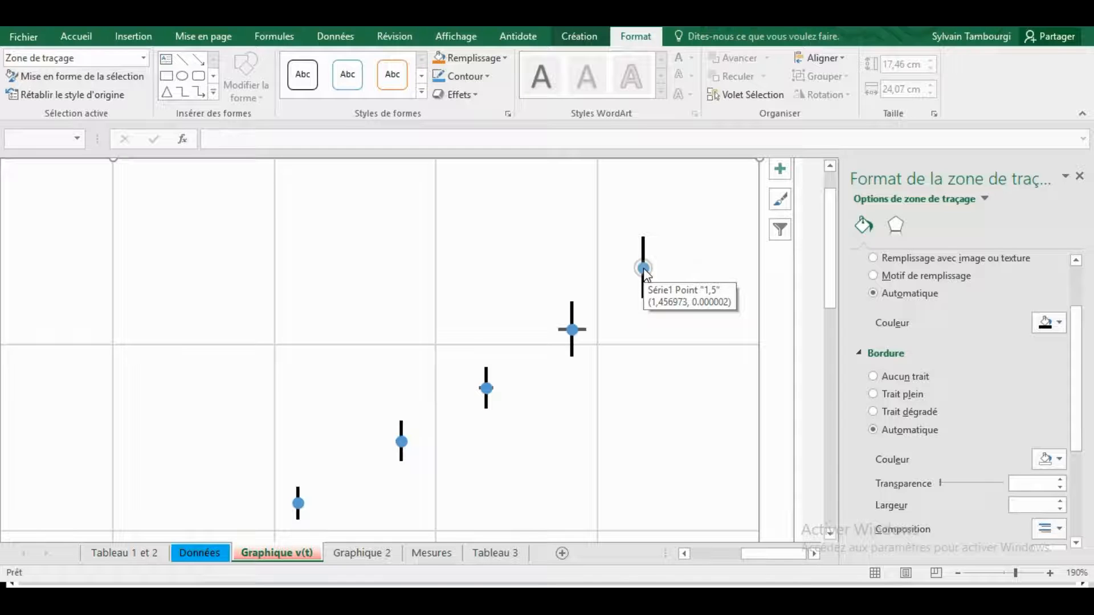
{"action": "left_click", "coordinate": [644, 270]}
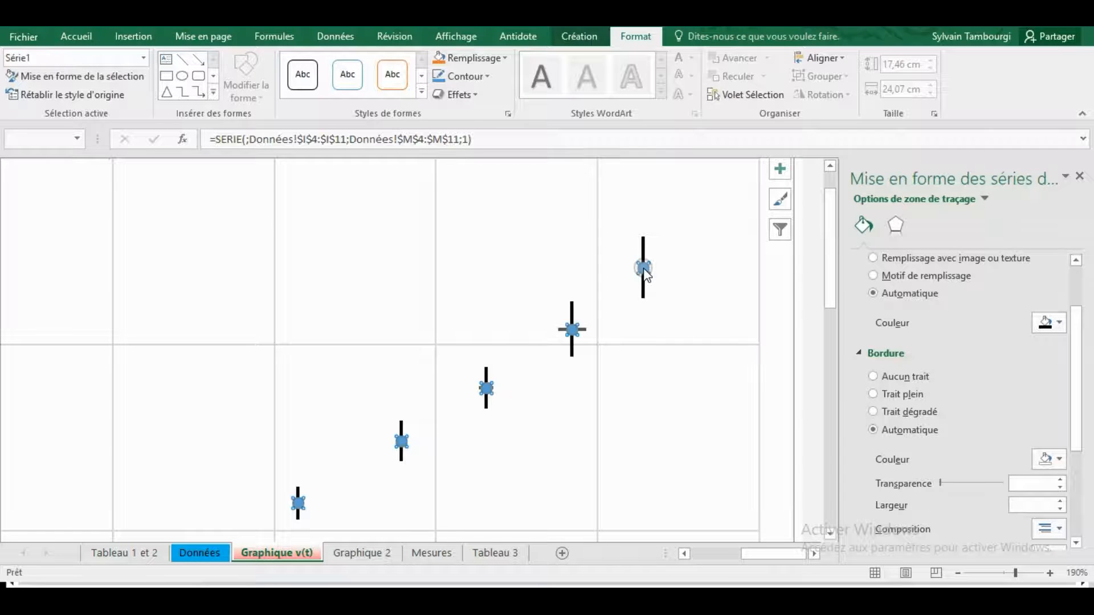
{"action": "left_click", "coordinate": [145, 57]}
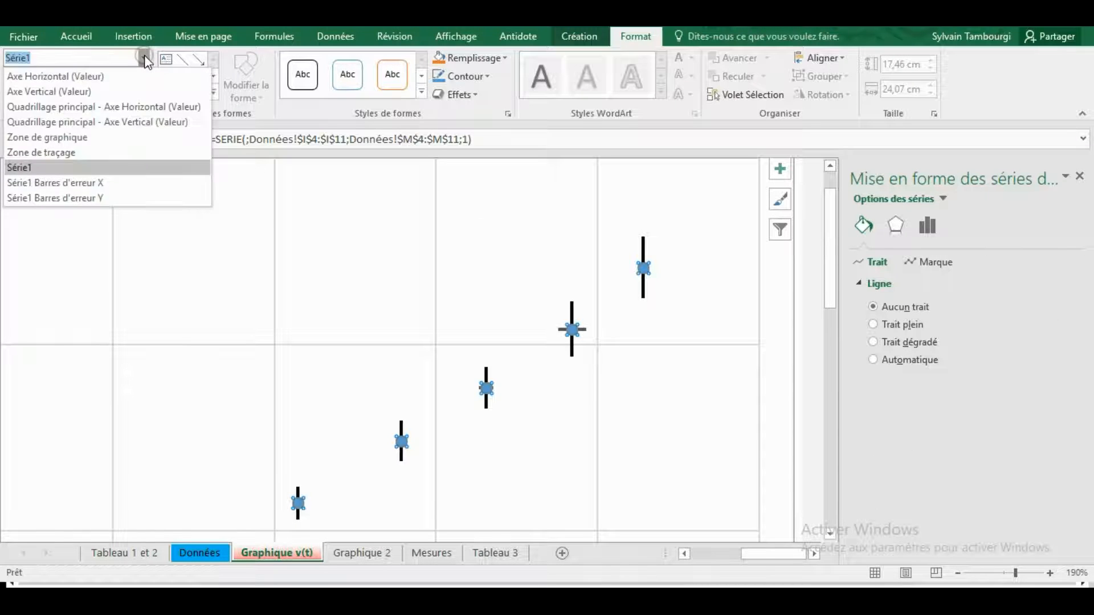
{"action": "left_click", "coordinate": [49, 168]}
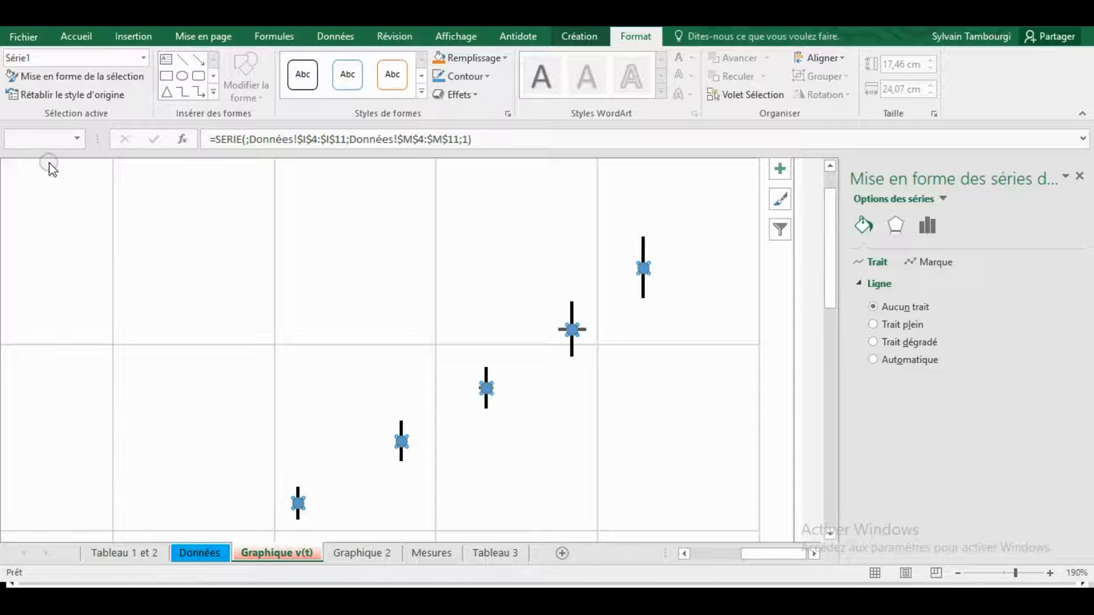
{"action": "left_click", "coordinate": [80, 76]}
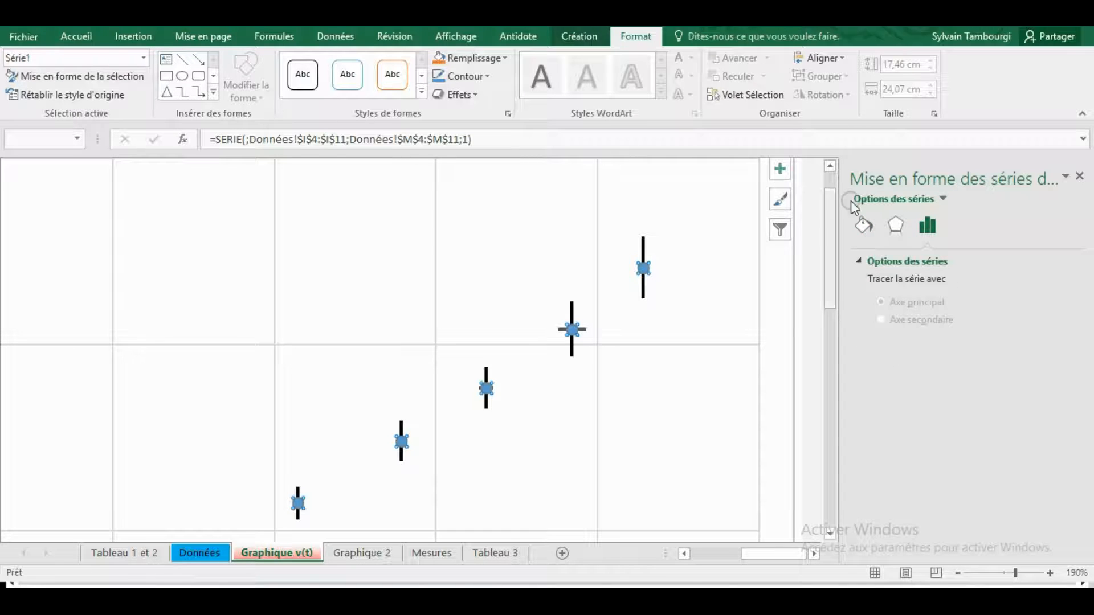
{"action": "left_click", "coordinate": [863, 225]}
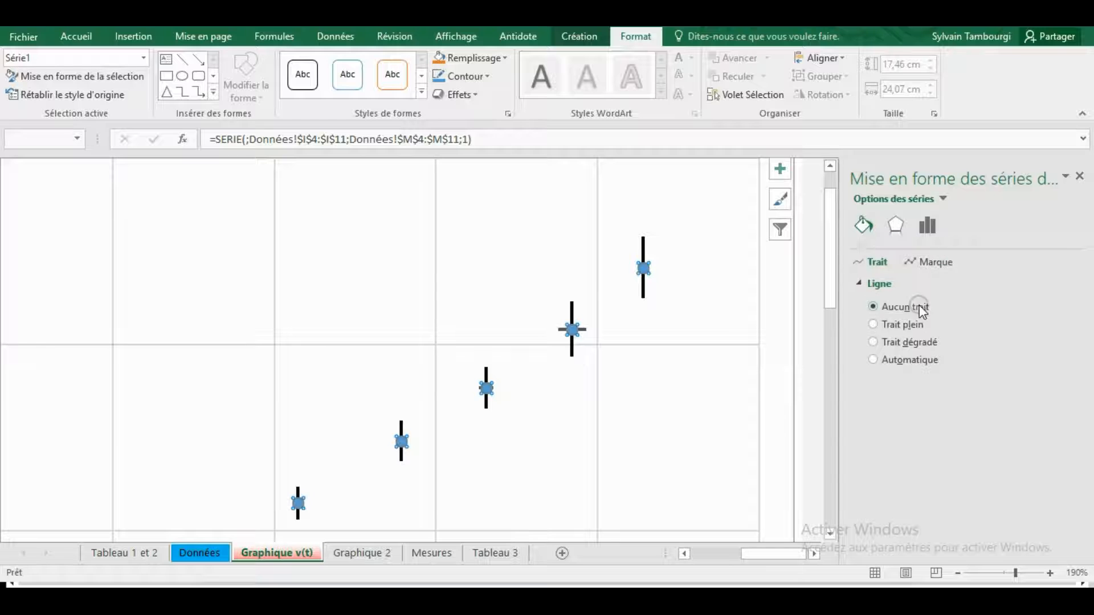
{"action": "left_click", "coordinate": [931, 262]}
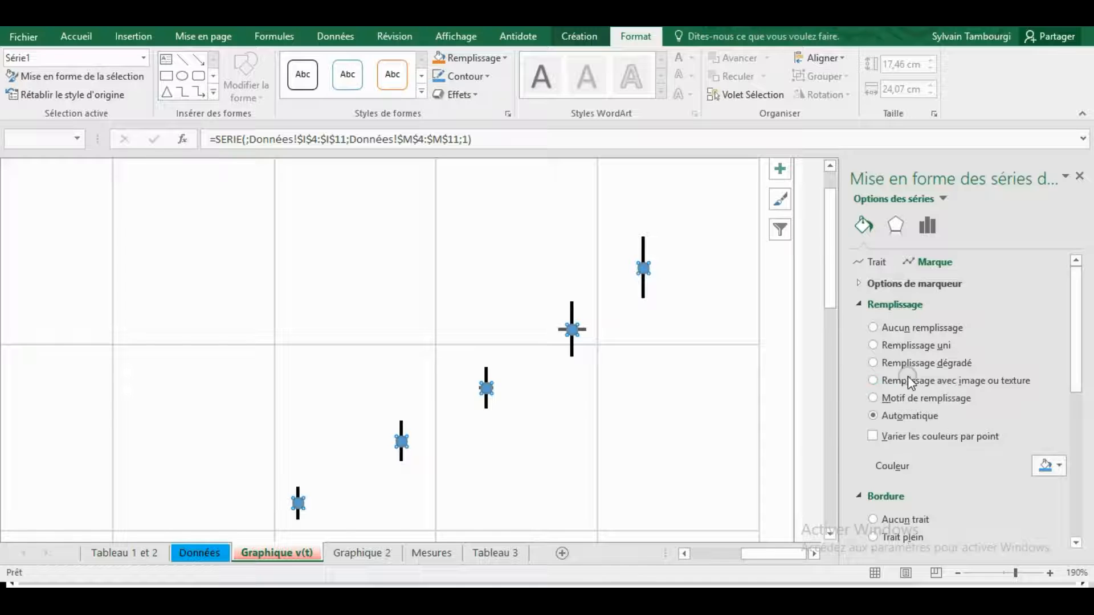
{"action": "left_click", "coordinate": [873, 327]}
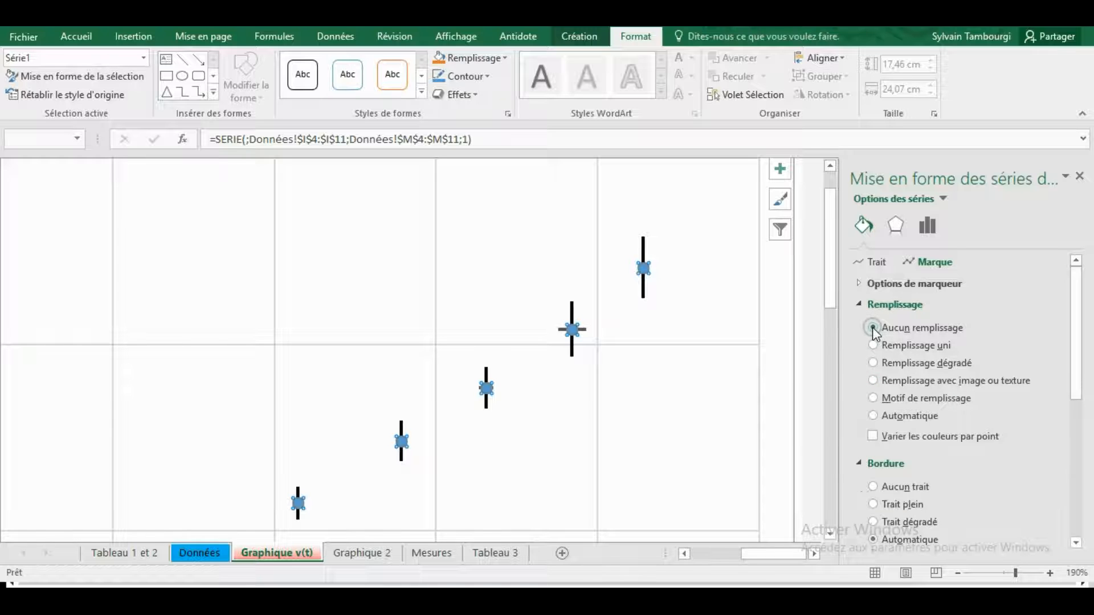
{"action": "left_click", "coordinate": [866, 282]}
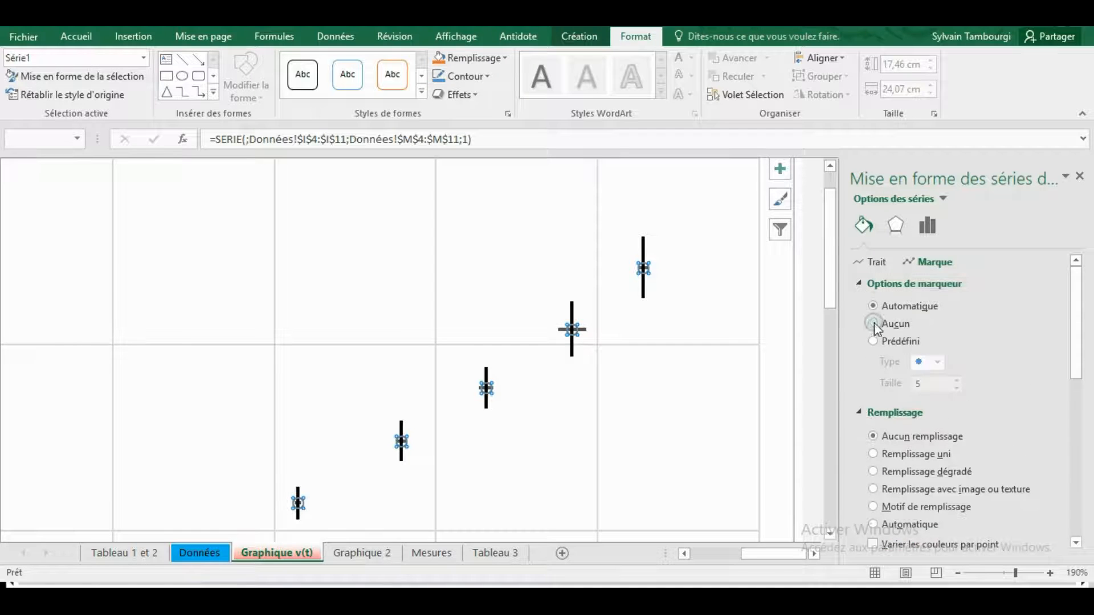
{"action": "left_click_drag", "start_coordinate": [1071, 290], "coordinate": [1076, 469]}
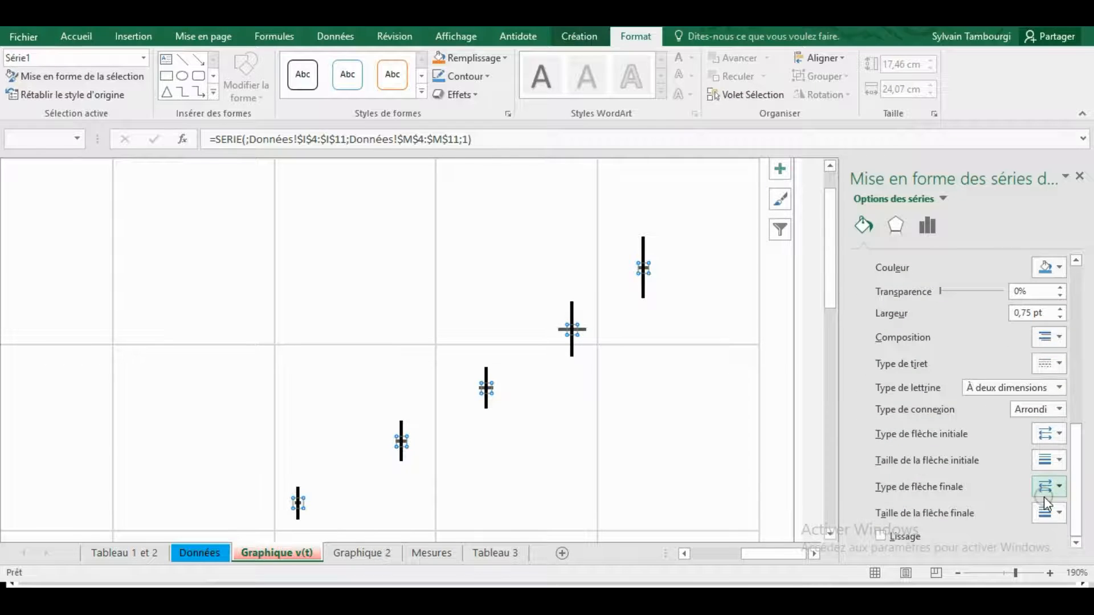
{"action": "left_click", "coordinate": [736, 456]}
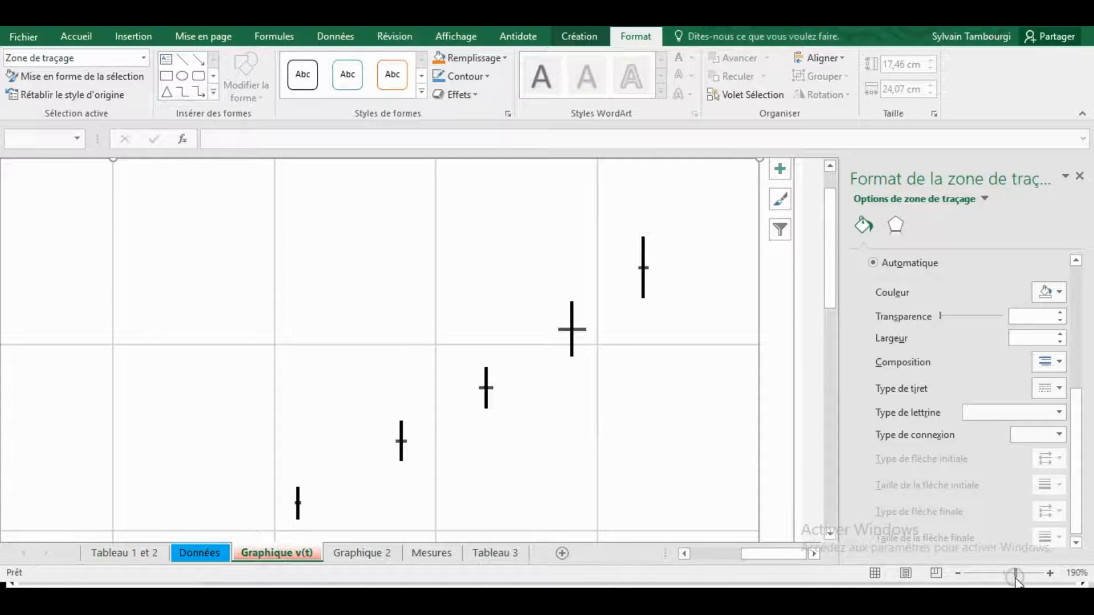
{"action": "left_click_drag", "start_coordinate": [1015, 573], "coordinate": [993, 573]}
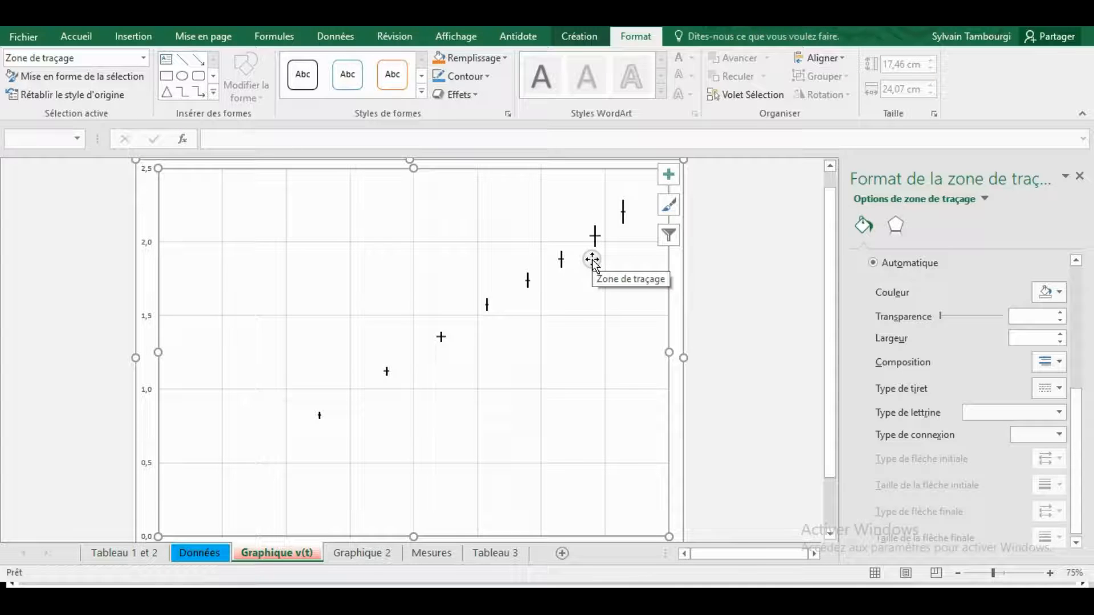
- Add a linear trendline (Courbe de tendance, Linéaire) to the velocity-time chart
{"action": "key", "text": "alt"}
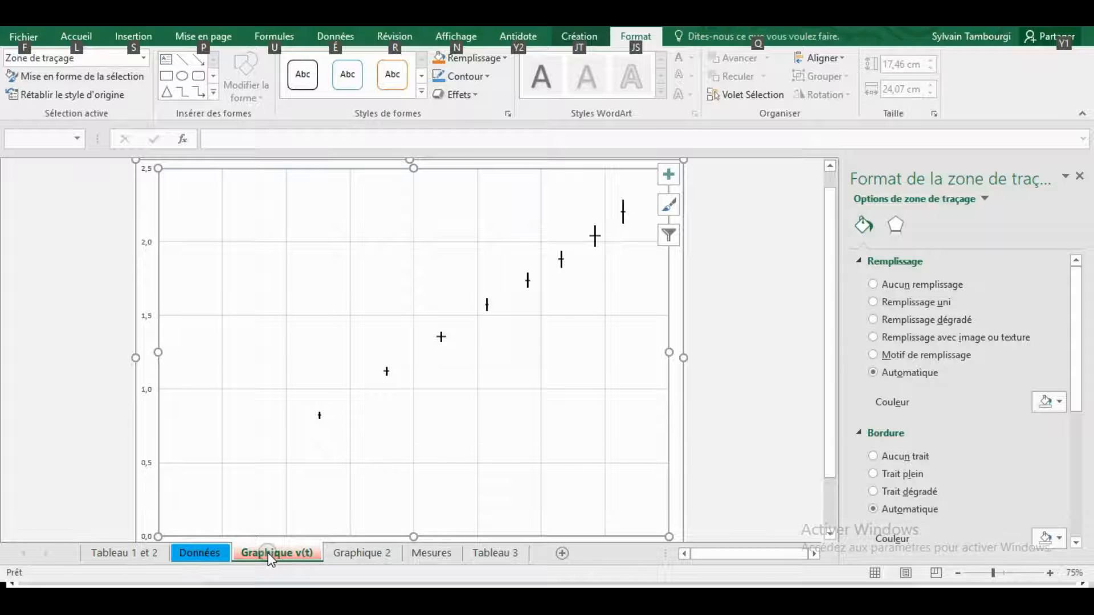
{"action": "key", "text": "alt"}
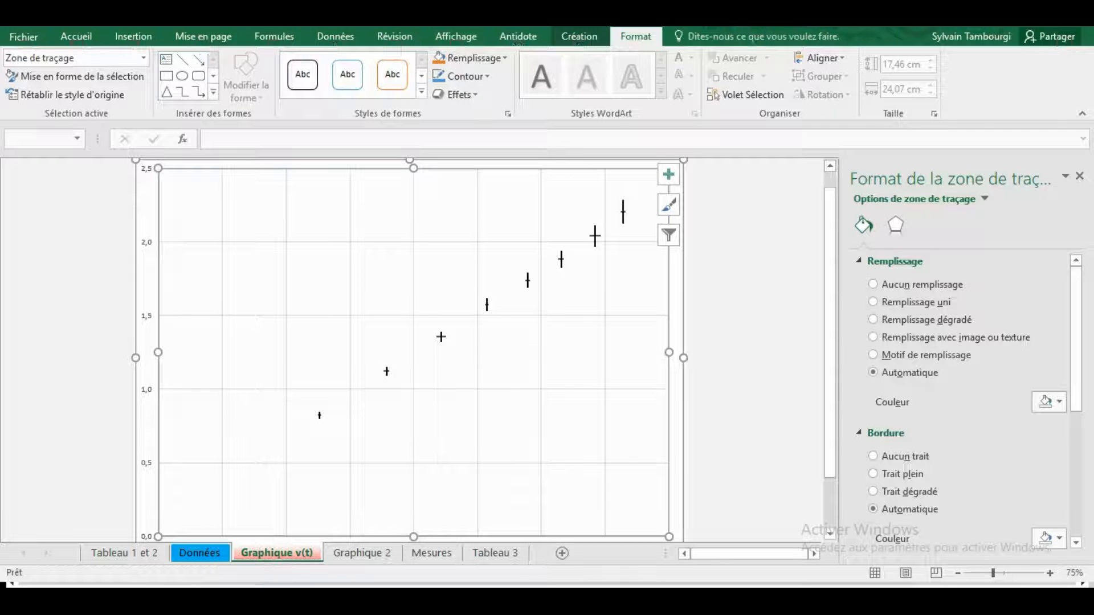
{"action": "left_click", "coordinate": [592, 43]}
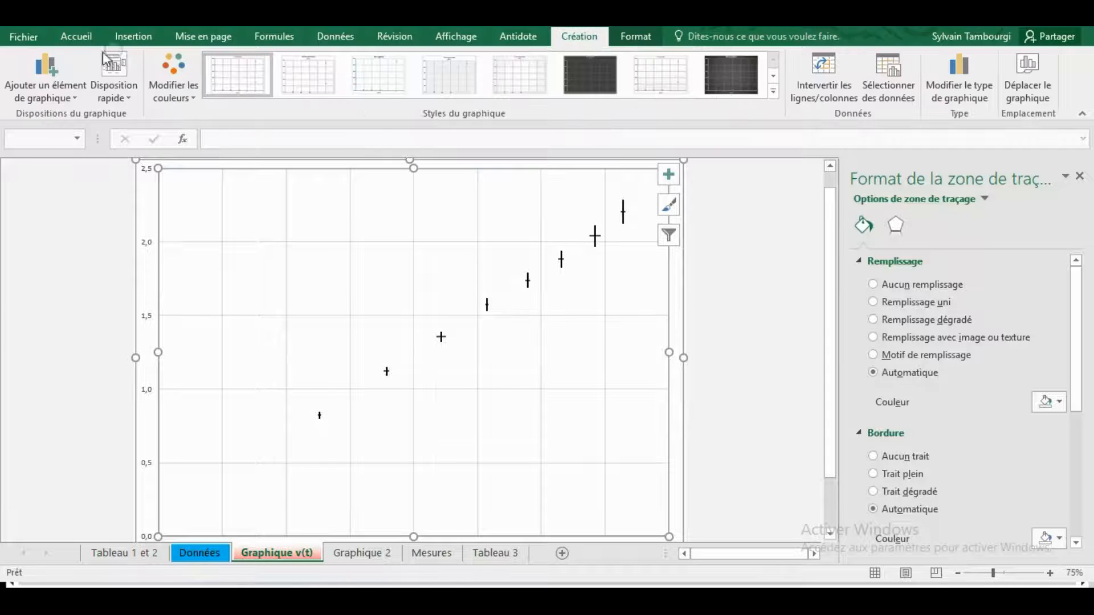
{"action": "left_click", "coordinate": [47, 95]}
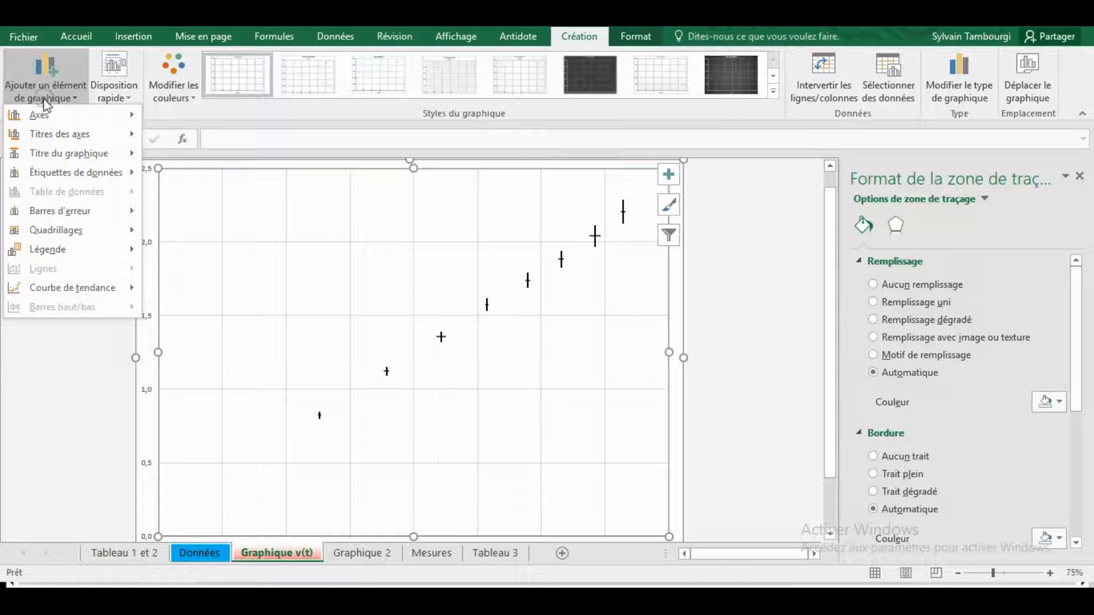
{"action": "mouse_move", "coordinate": [49, 290]}
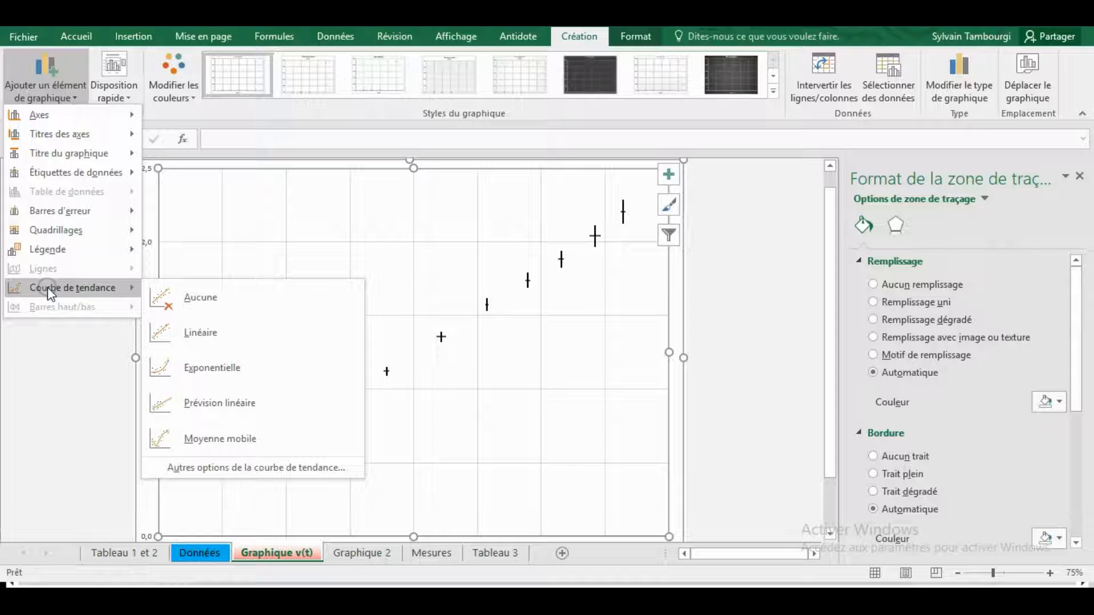
{"action": "left_click", "coordinate": [206, 333]}
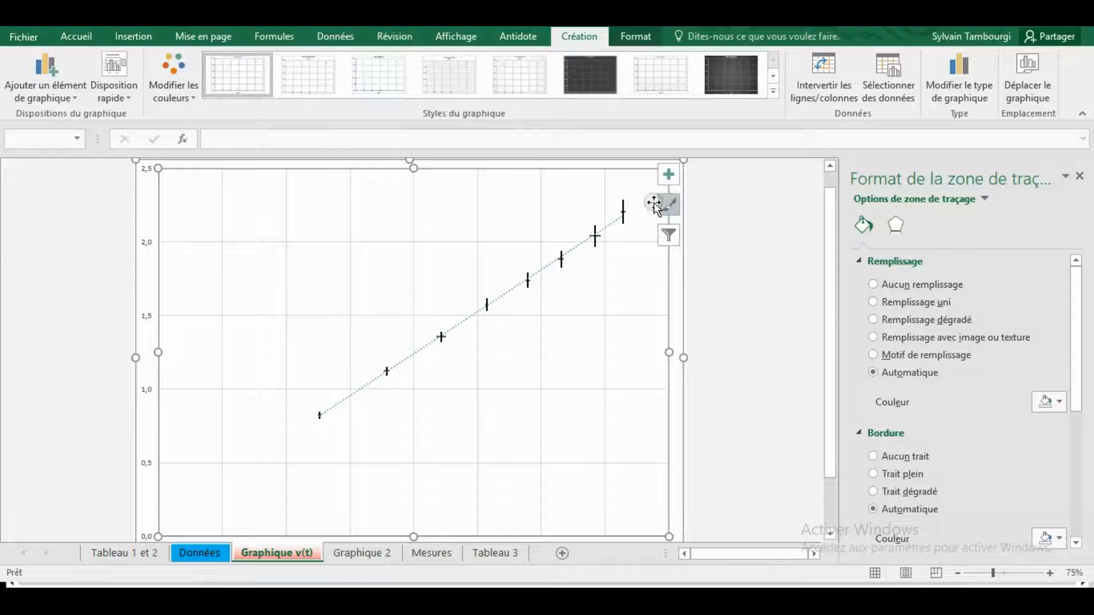
- Give Série1 Courbe de tendance 1 a black line using the Trait plein option and deselect it
{"action": "left_click", "coordinate": [634, 37]}
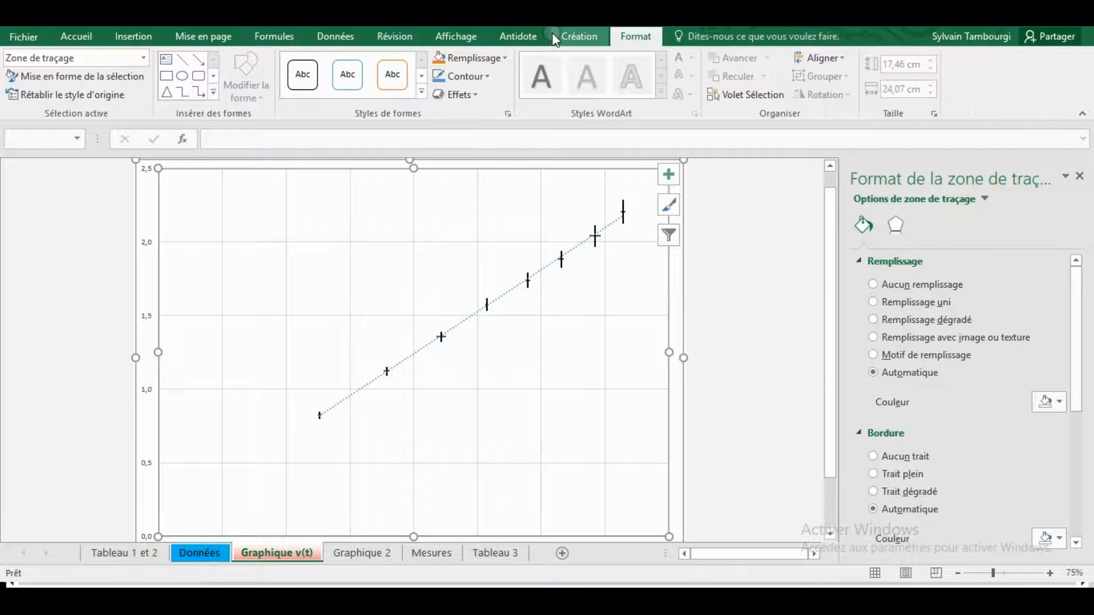
{"action": "left_click", "coordinate": [143, 58]}
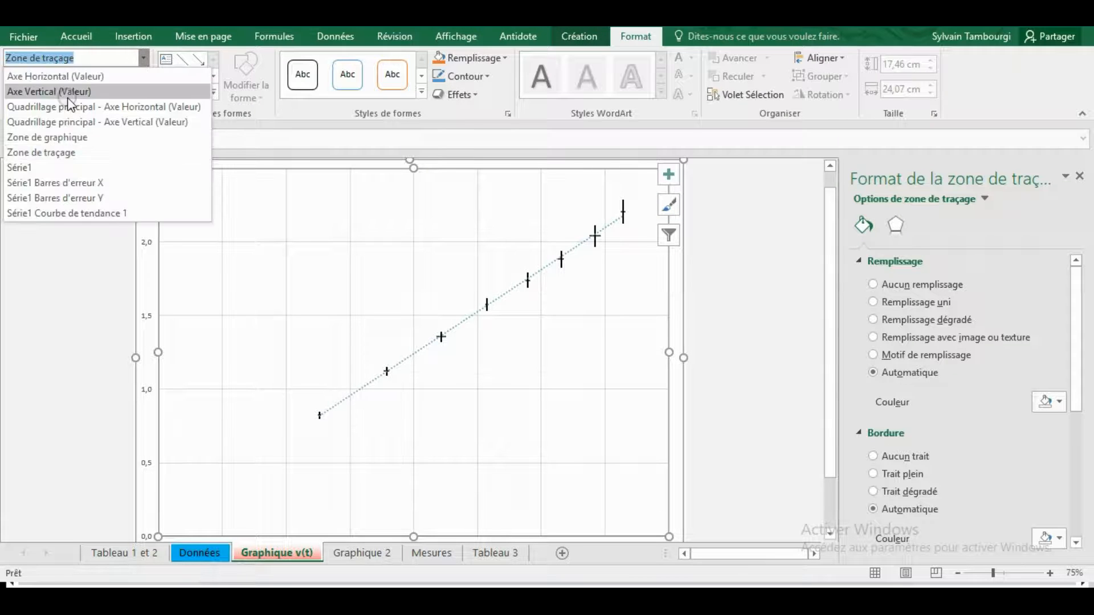
{"action": "left_click", "coordinate": [55, 214]}
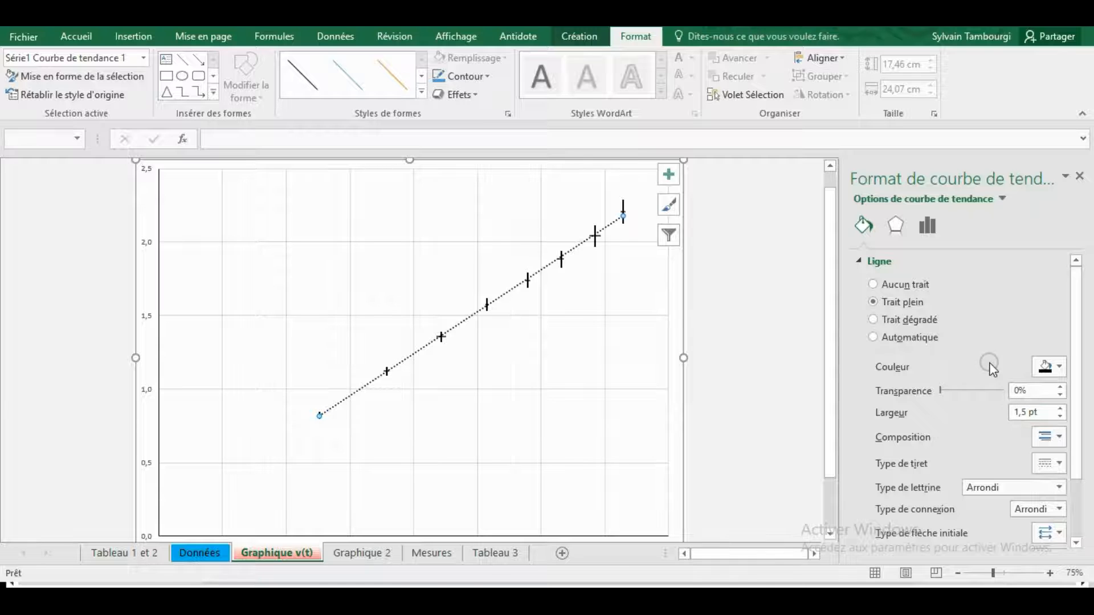
{"action": "left_click", "coordinate": [632, 297]}
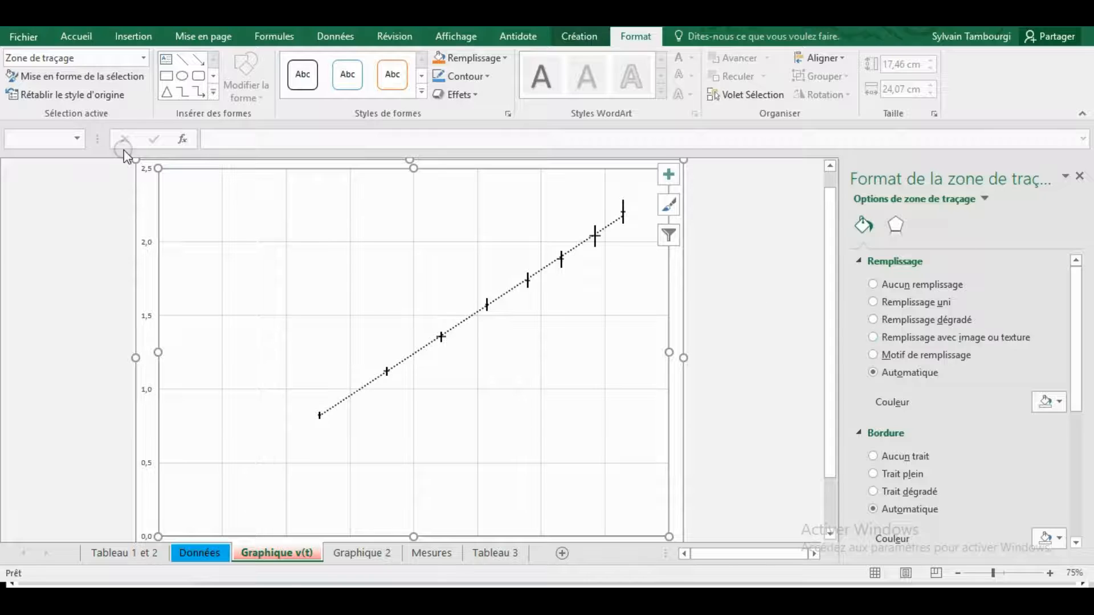
- Reselect the linear trendline and choose the single-line option for its line composition
{"action": "left_click", "coordinate": [144, 59]}
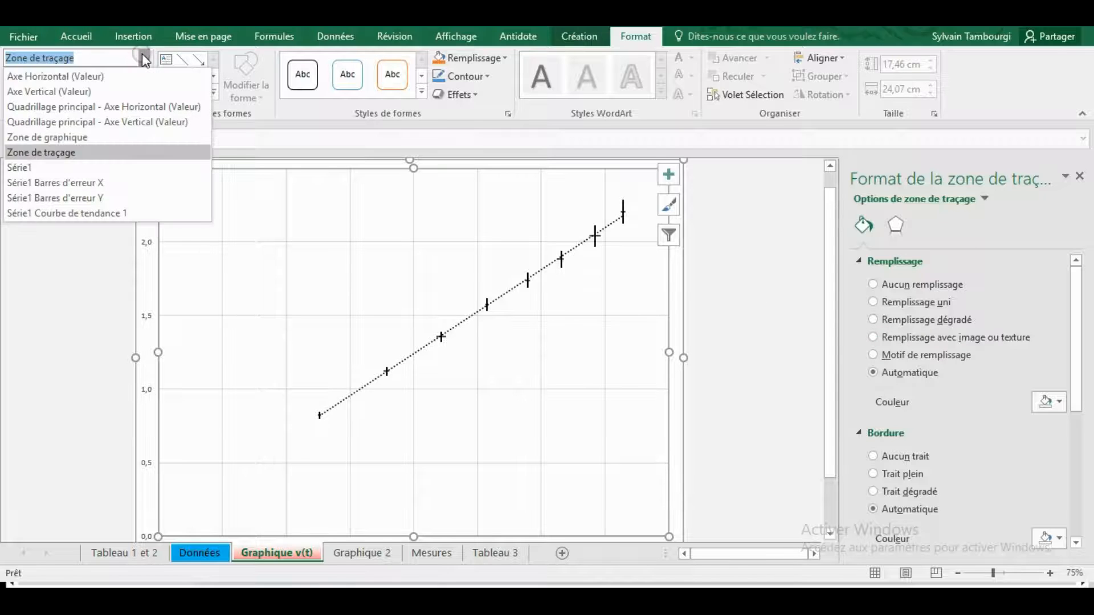
{"action": "left_click", "coordinate": [60, 208]}
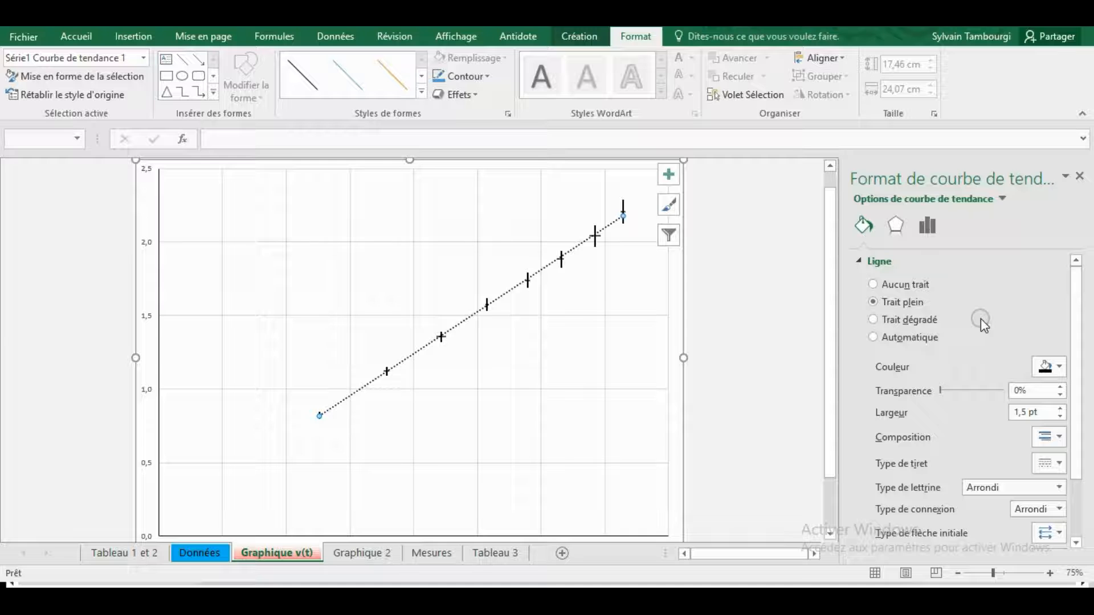
{"action": "left_click_drag", "start_coordinate": [1079, 312], "coordinate": [1084, 393]}
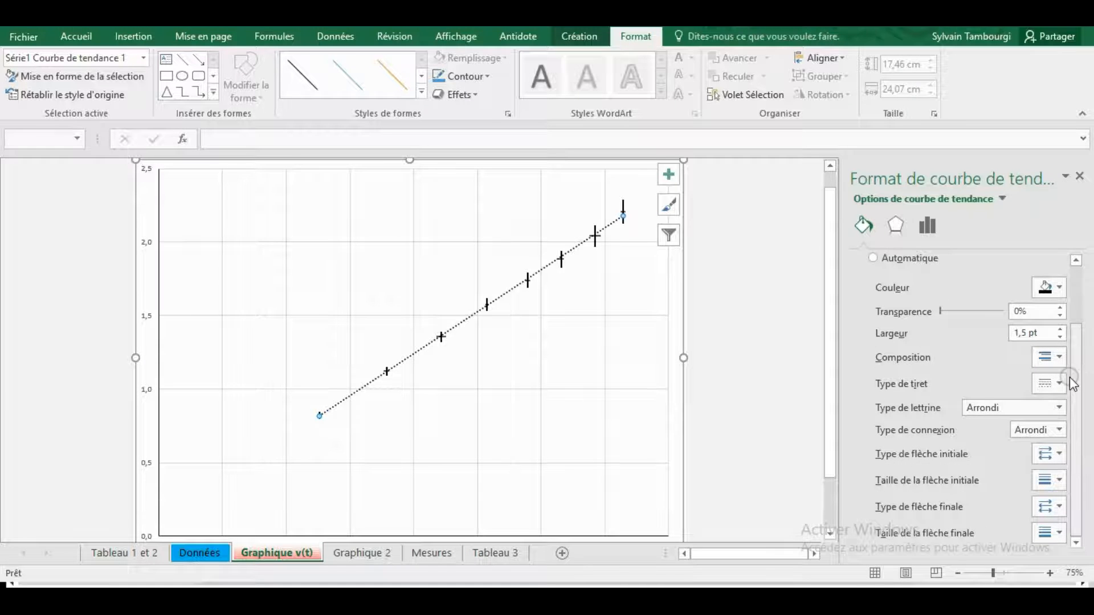
{"action": "left_click", "coordinate": [929, 227]}
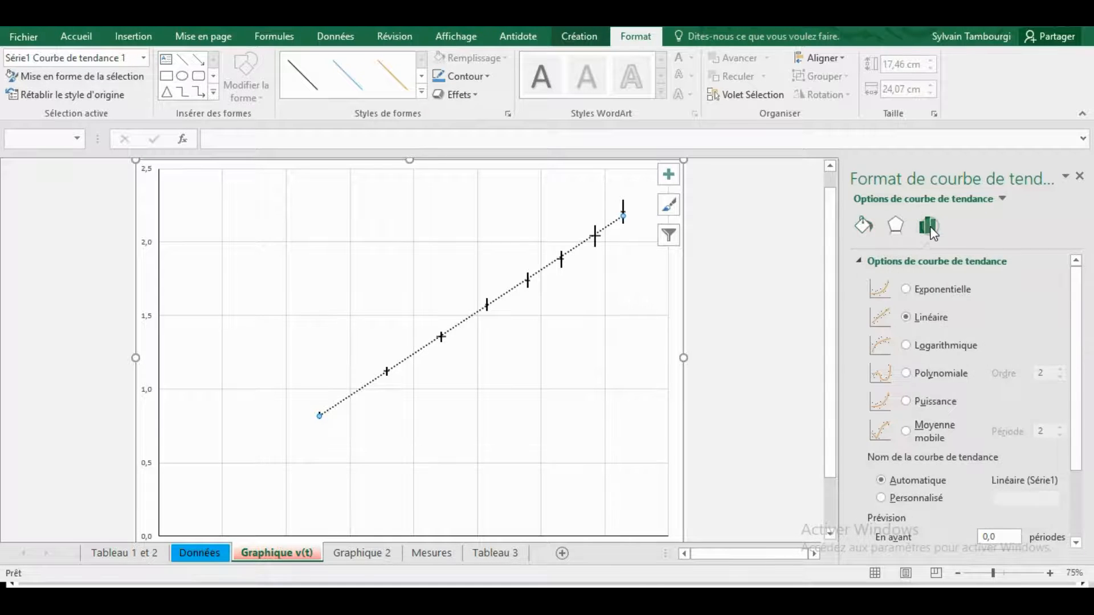
{"action": "left_click", "coordinate": [895, 228]}
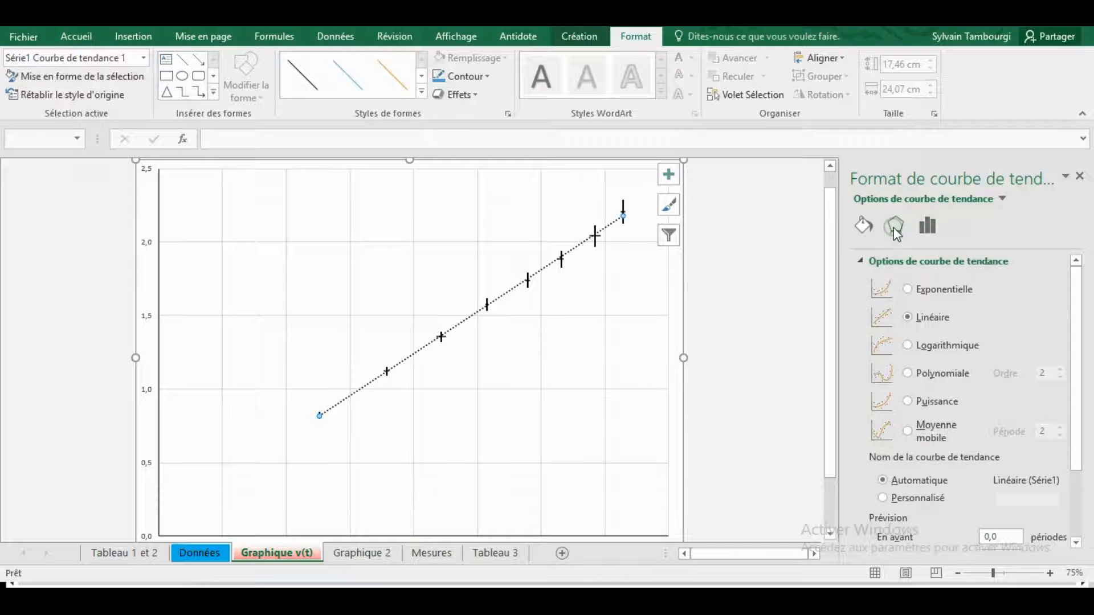
{"action": "left_click", "coordinate": [862, 226]}
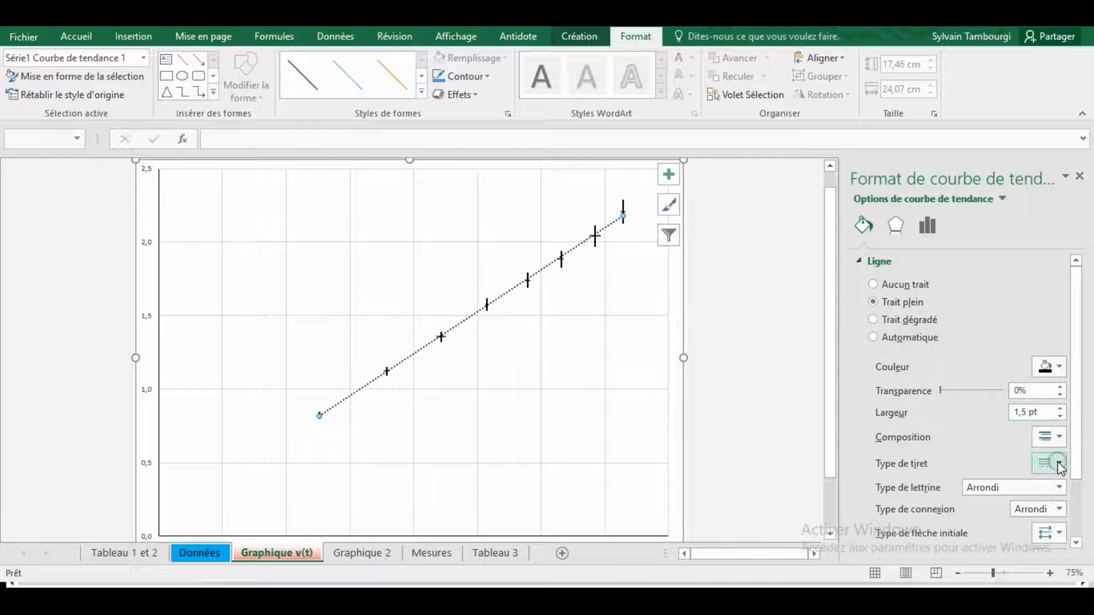
{"action": "left_click", "coordinate": [1060, 437]}
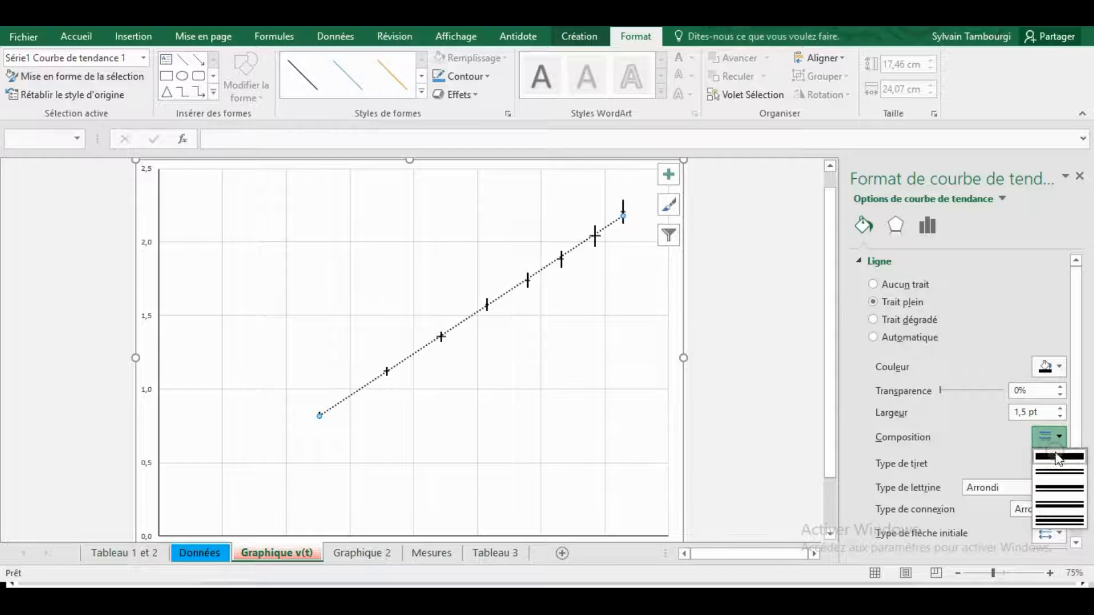
{"action": "left_click", "coordinate": [1056, 459]}
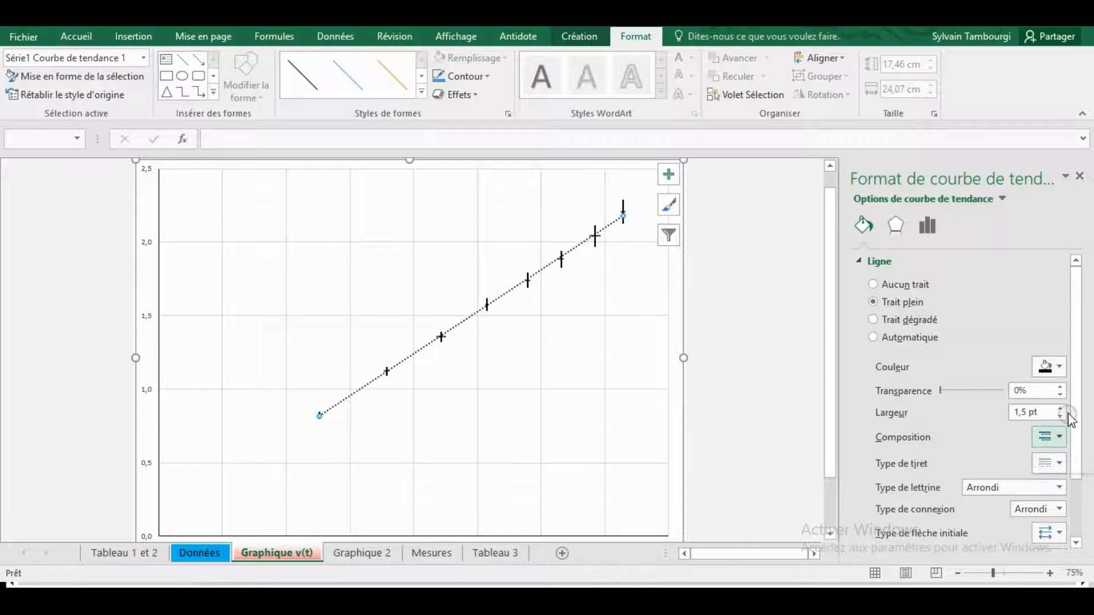
- Change the trendline's dash type (Type de tiret) from dotted to a continuous line
{"action": "scroll", "coordinate": [1066, 468], "scroll_direction": "down", "scroll_amount": 3}
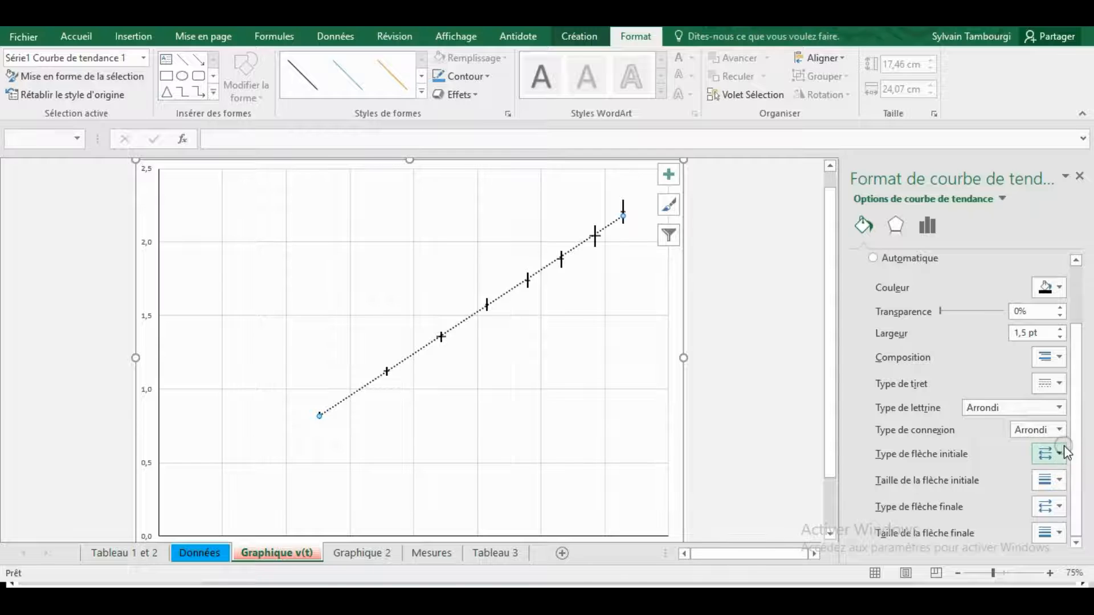
{"action": "left_click", "coordinate": [1059, 383]}
{"action": "left_click", "coordinate": [1058, 402]}
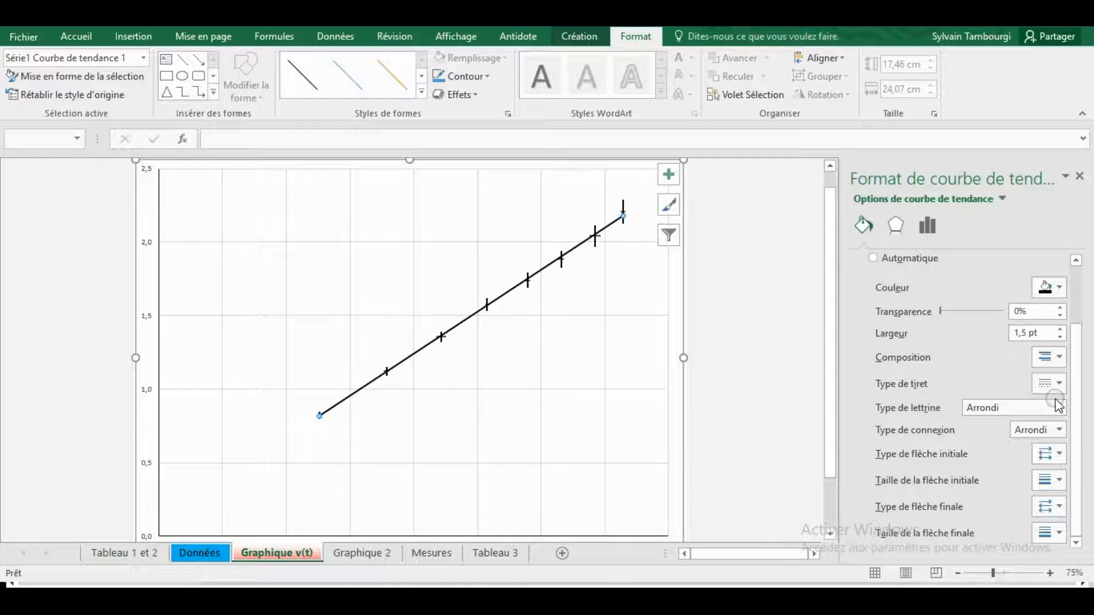
{"action": "left_click", "coordinate": [1059, 385]}
{"action": "left_click", "coordinate": [1059, 385]}
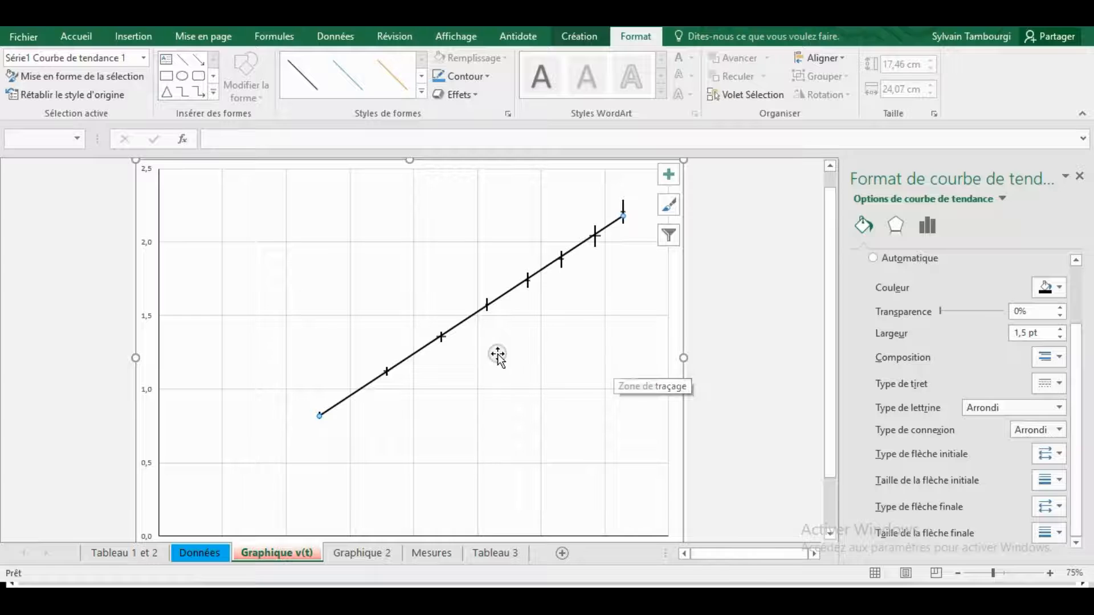
{"action": "right_click", "coordinate": [467, 323]}
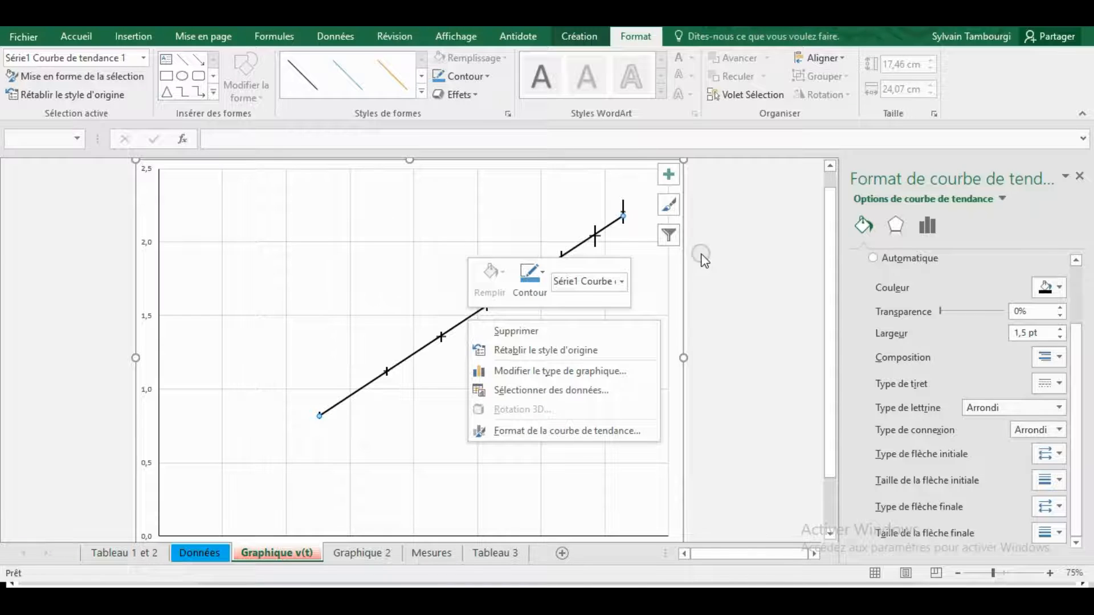
{"action": "left_click", "coordinate": [1037, 216]}
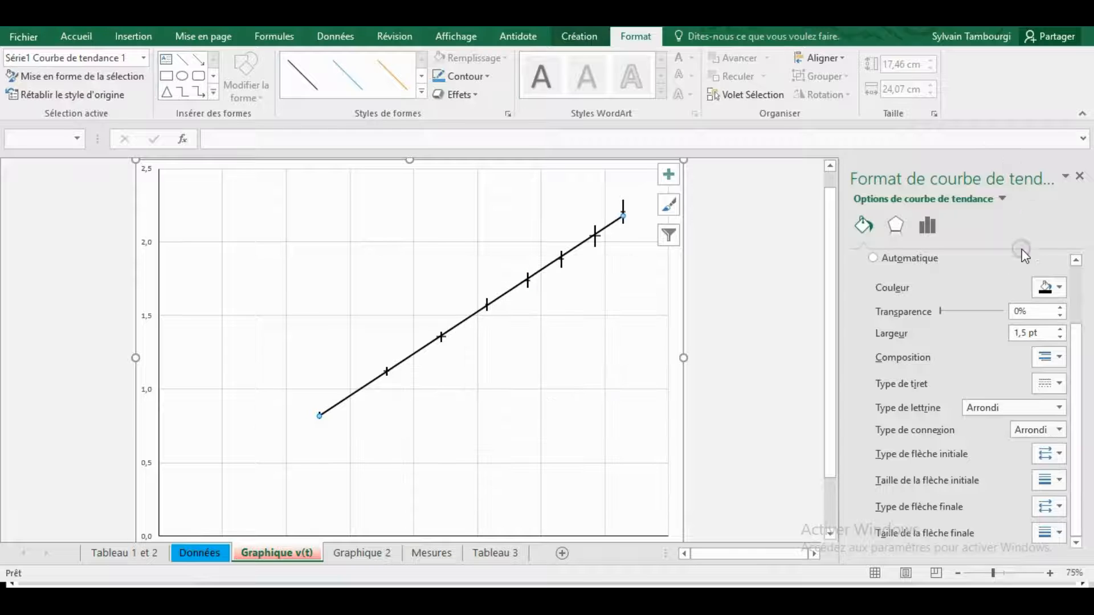
- Try forcing the linear trendline through an intercept of 0,0 and turn the intercept setting off again
{"action": "left_click", "coordinate": [926, 231]}
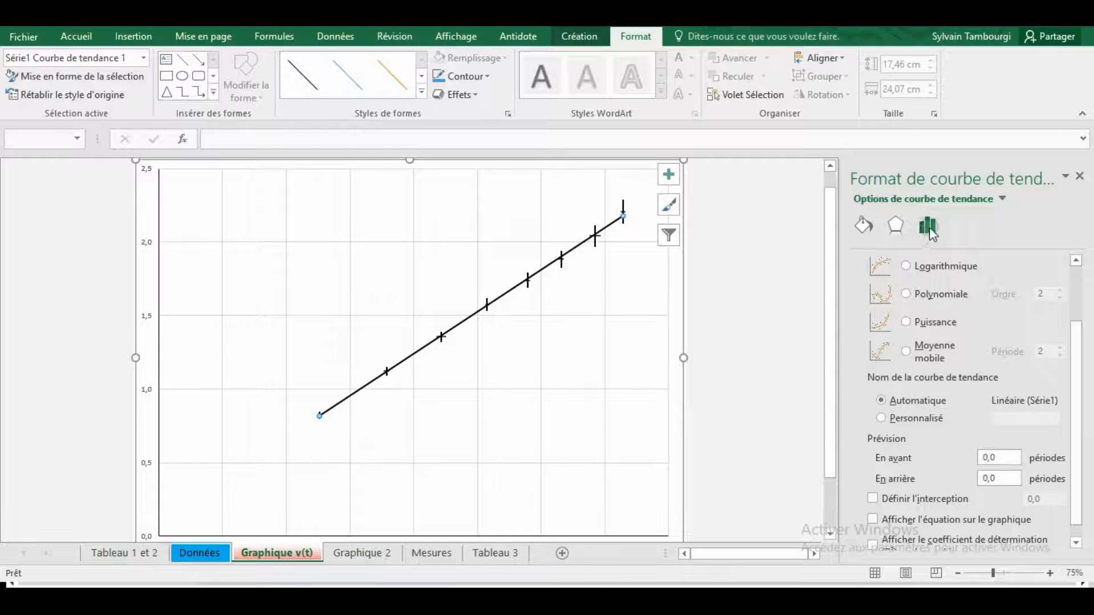
{"action": "left_click_drag", "start_coordinate": [1081, 345], "coordinate": [1067, 428]}
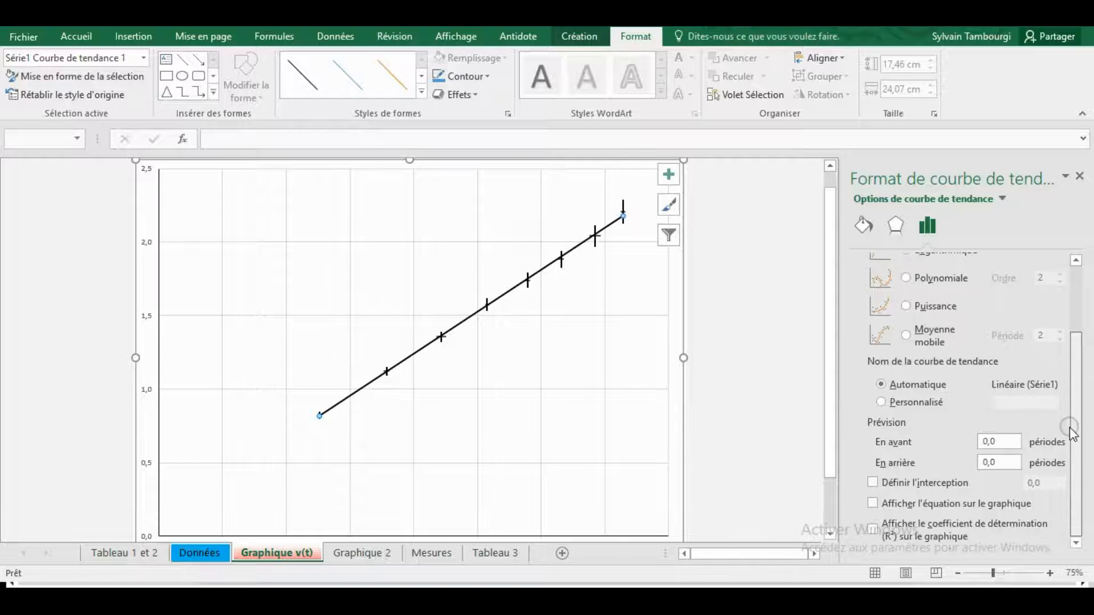
{"action": "left_click", "coordinate": [872, 484]}
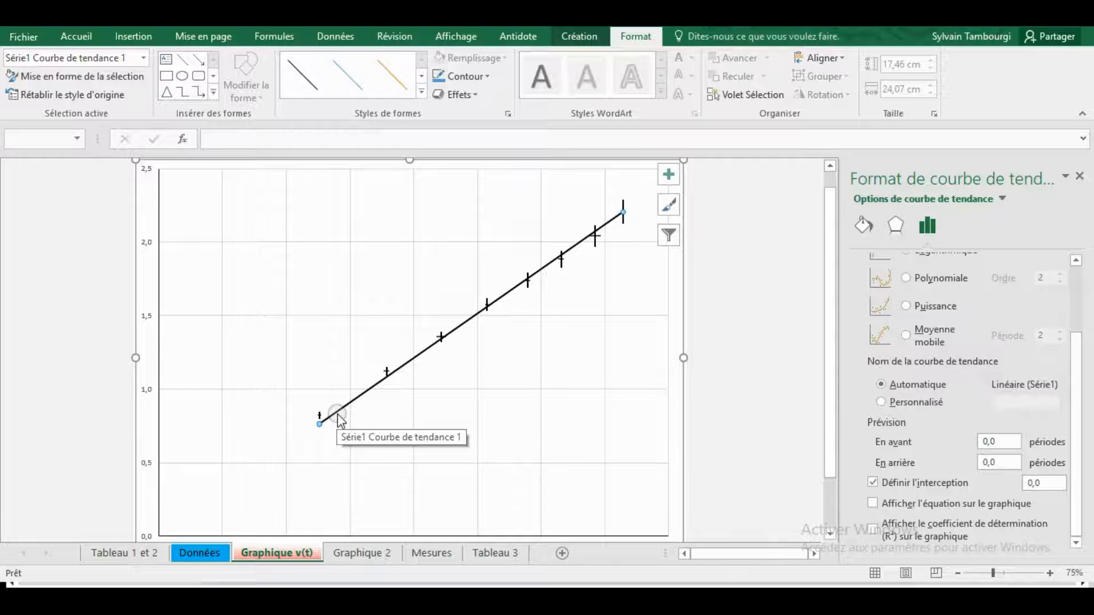
{"action": "left_click", "coordinate": [873, 483]}
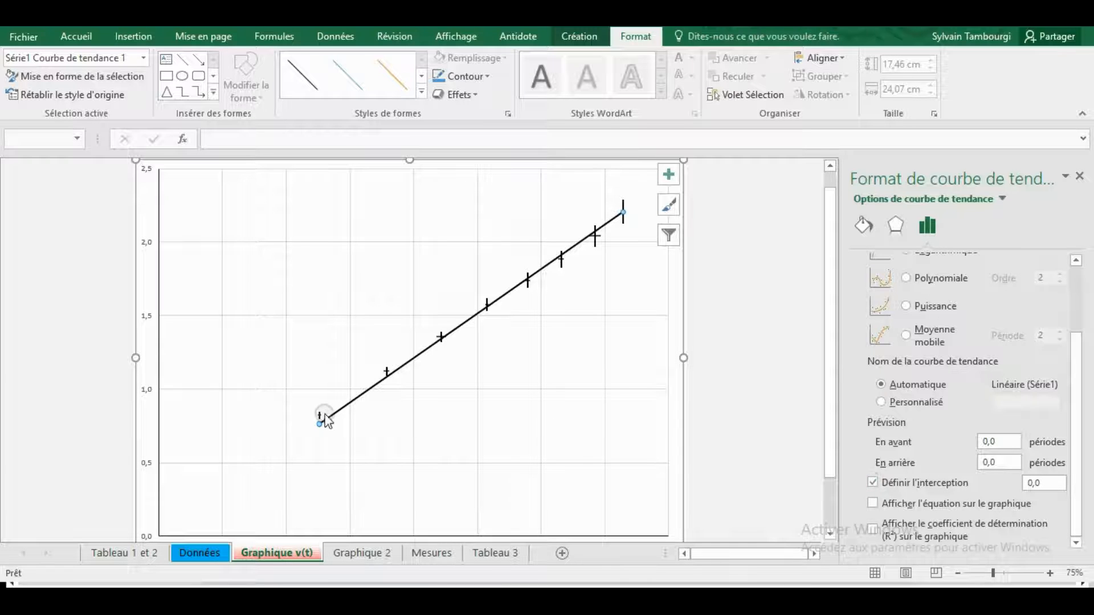
{"action": "left_click", "coordinate": [872, 481]}
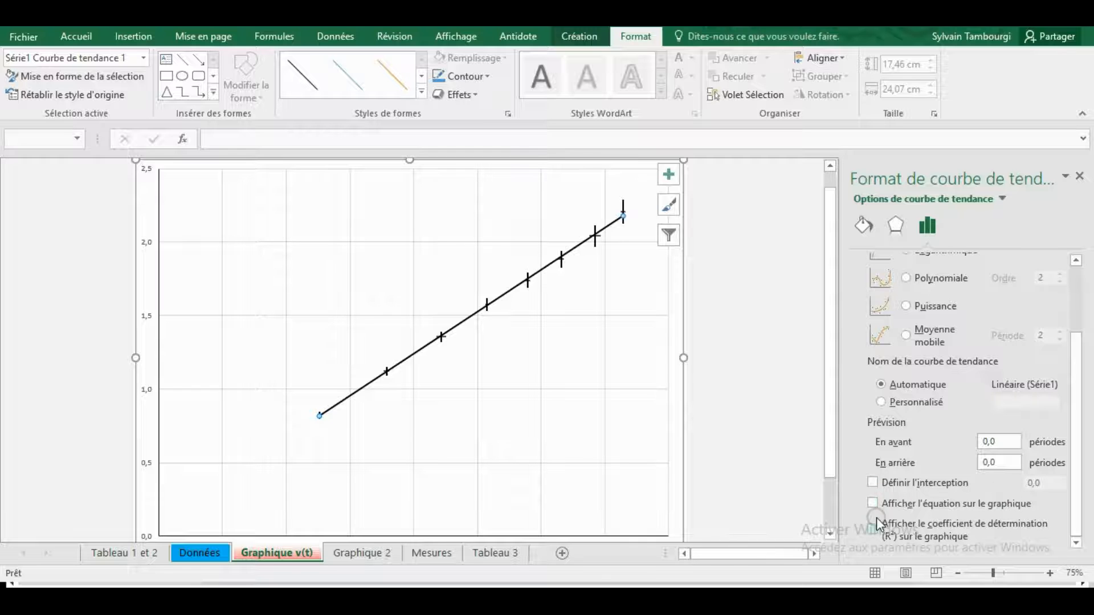
- Show the trendline equation on the chart and move its label to the empty area beneath the line
{"action": "left_click", "coordinate": [873, 503]}
{"action": "left_click", "coordinate": [563, 216]}
{"action": "left_click_drag", "start_coordinate": [563, 216], "coordinate": [664, 463]}
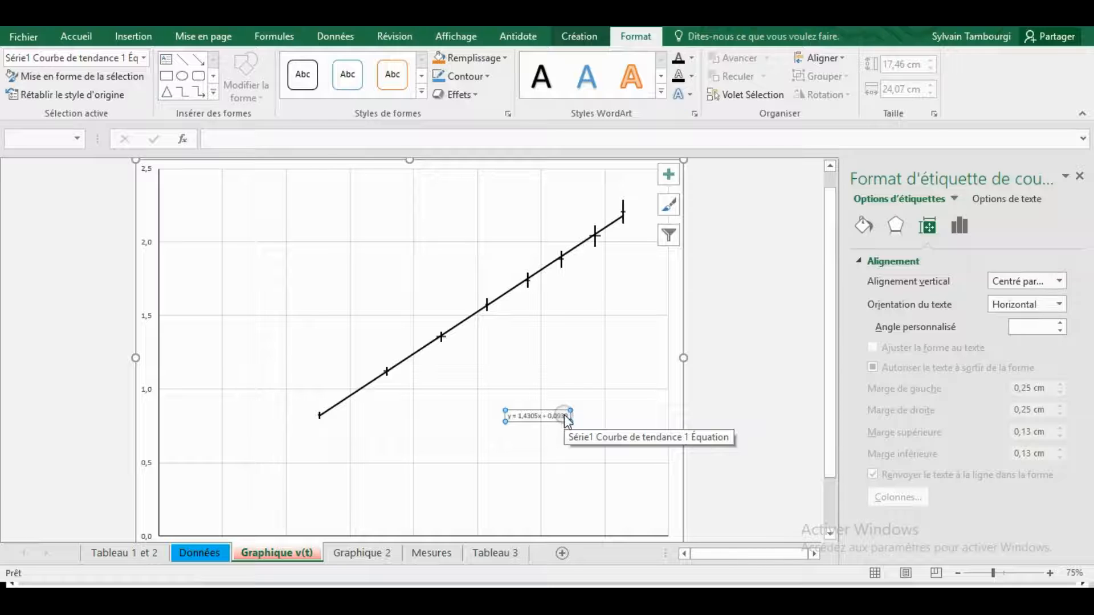
- Make the whole trendline equation text bold and set its font size to 14
{"action": "right_click", "coordinate": [563, 417]}
{"action": "left_click", "coordinate": [543, 417]}
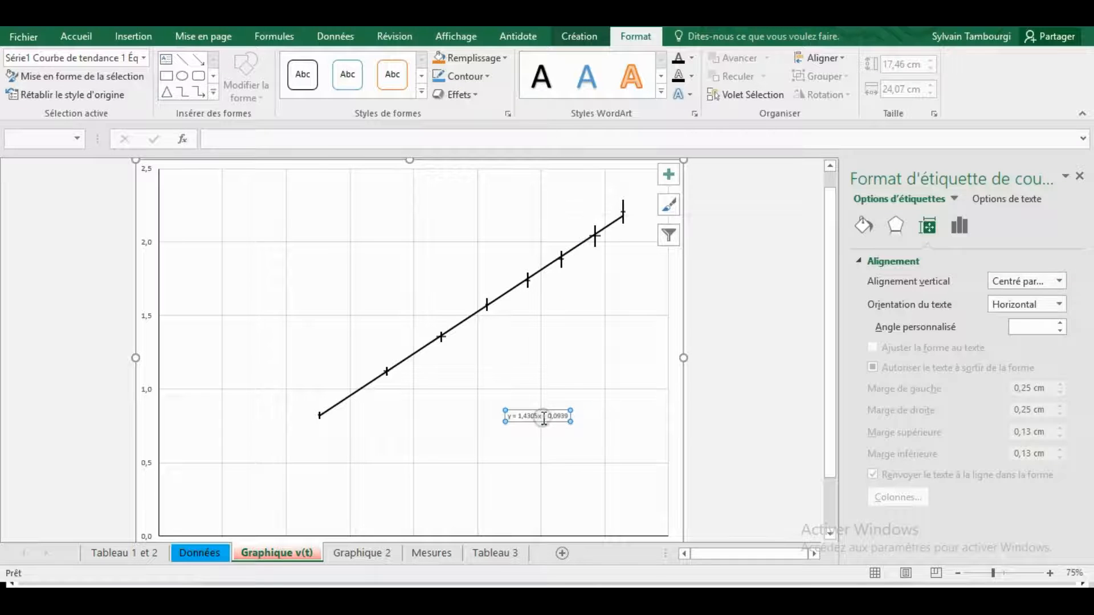
{"action": "left_click", "coordinate": [512, 416]}
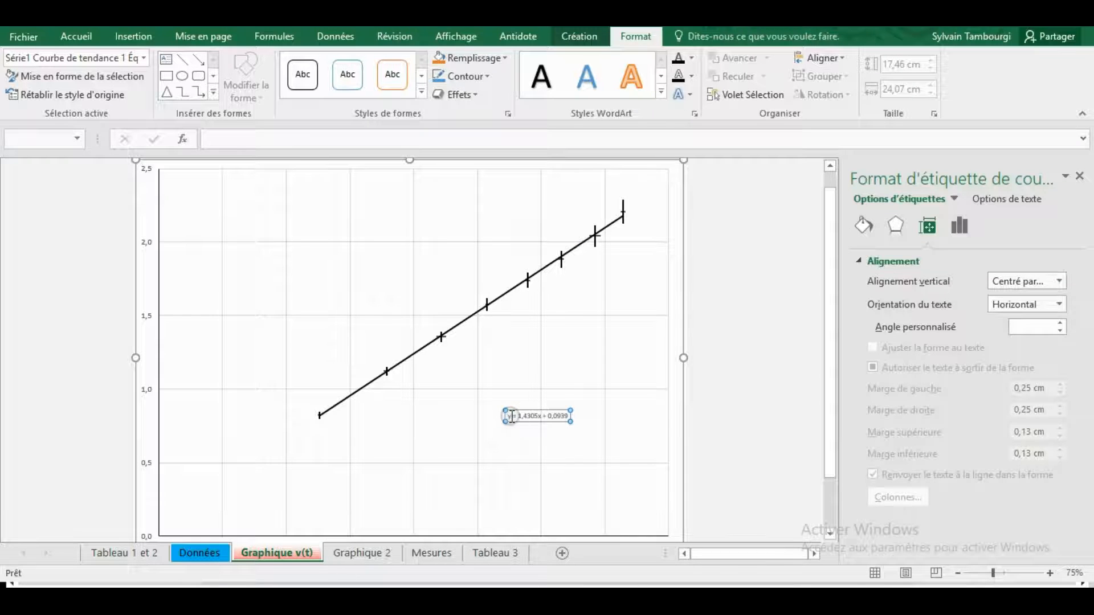
{"action": "left_click_drag", "start_coordinate": [512, 417], "coordinate": [572, 417]}
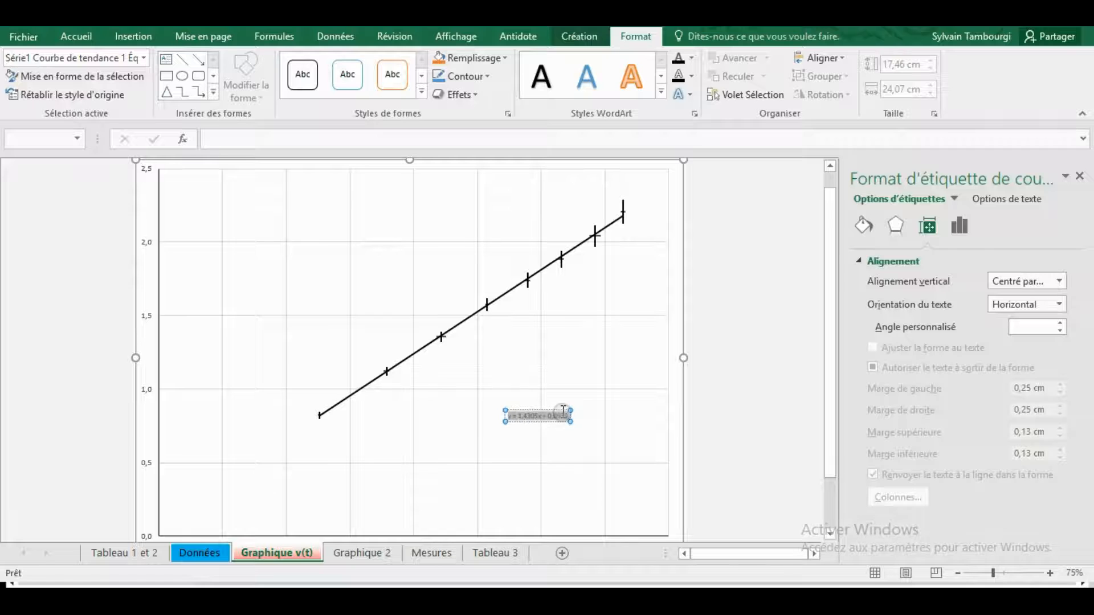
{"action": "left_click", "coordinate": [69, 36]}
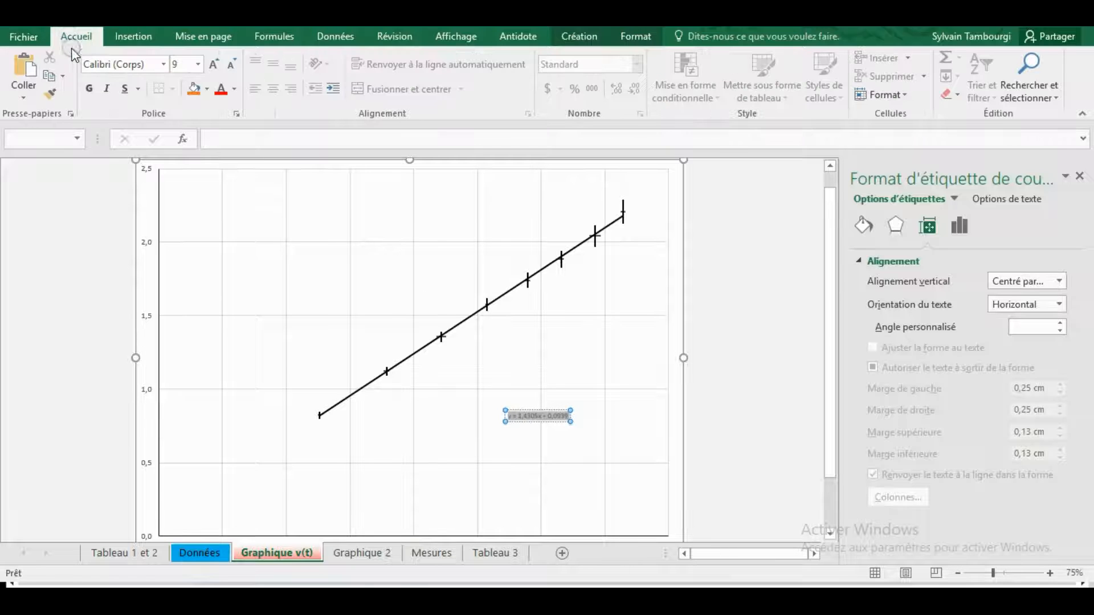
{"action": "left_click", "coordinate": [90, 90]}
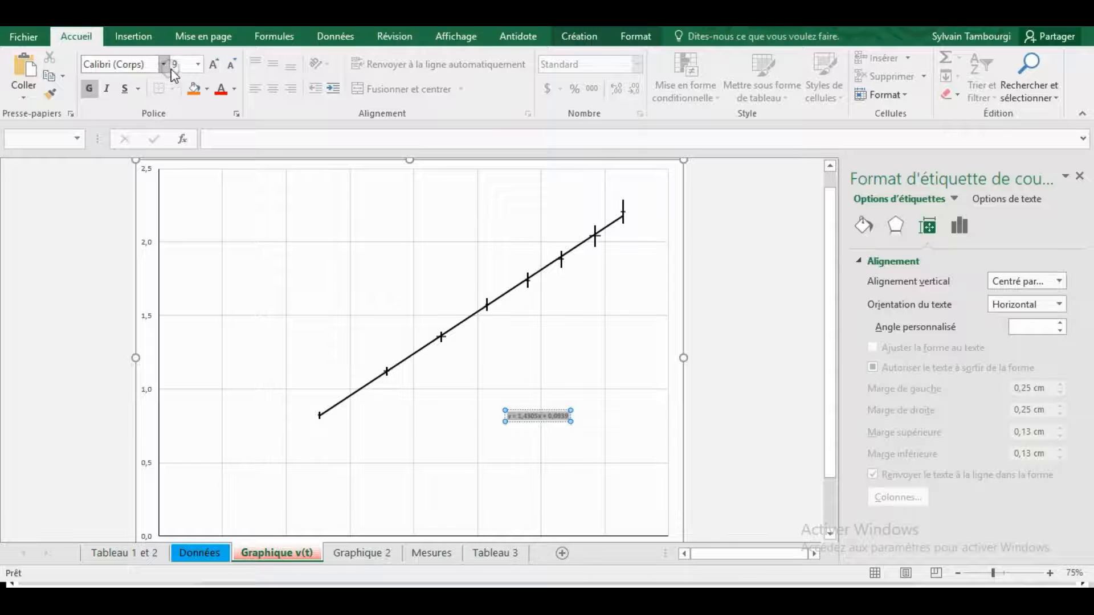
{"action": "left_click", "coordinate": [198, 64]}
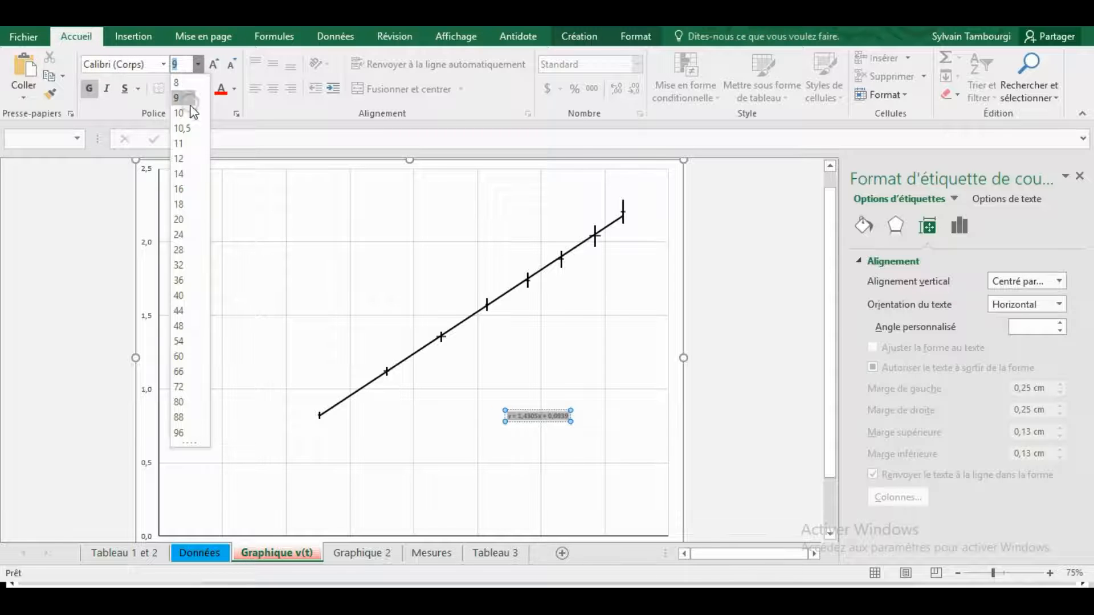
{"action": "left_click", "coordinate": [182, 174]}
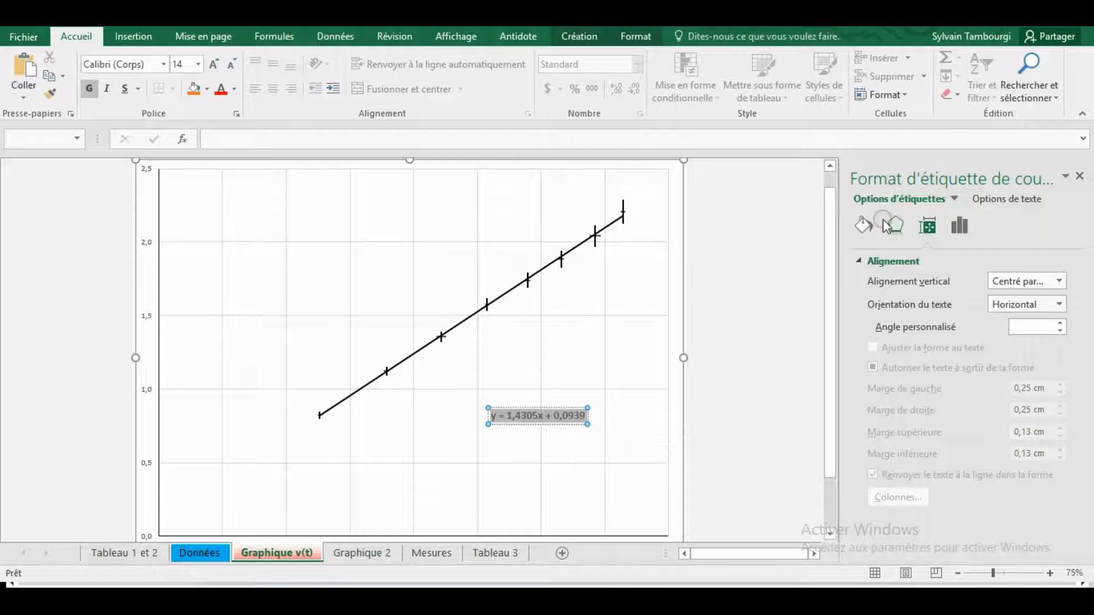
- Give the trendline equation label a solid white fill (Remplissage uni)
{"action": "left_click", "coordinate": [863, 225]}
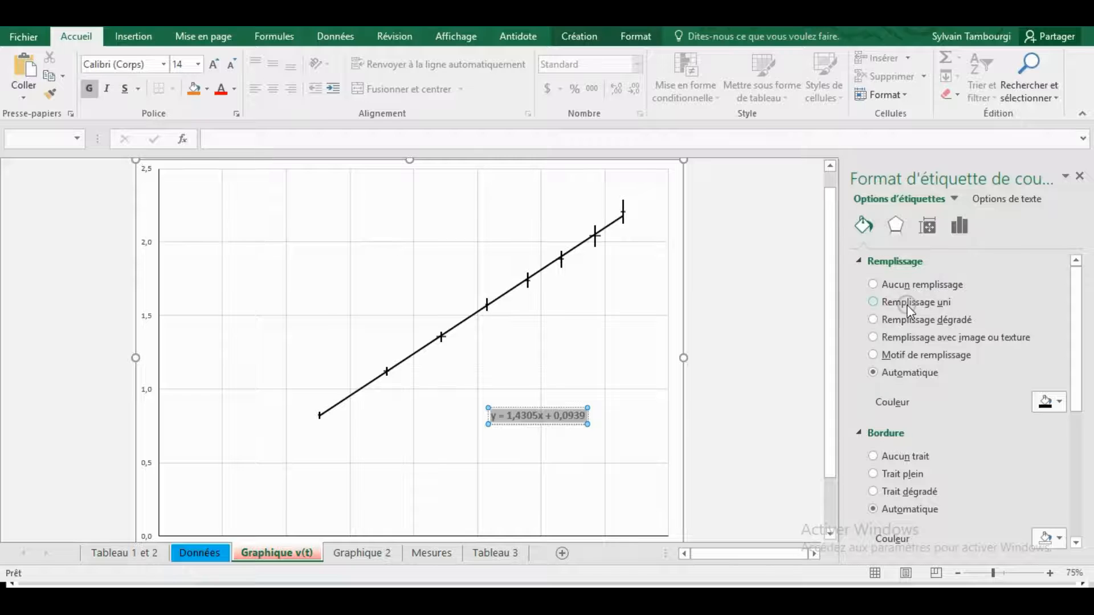
{"action": "left_click", "coordinate": [874, 302]}
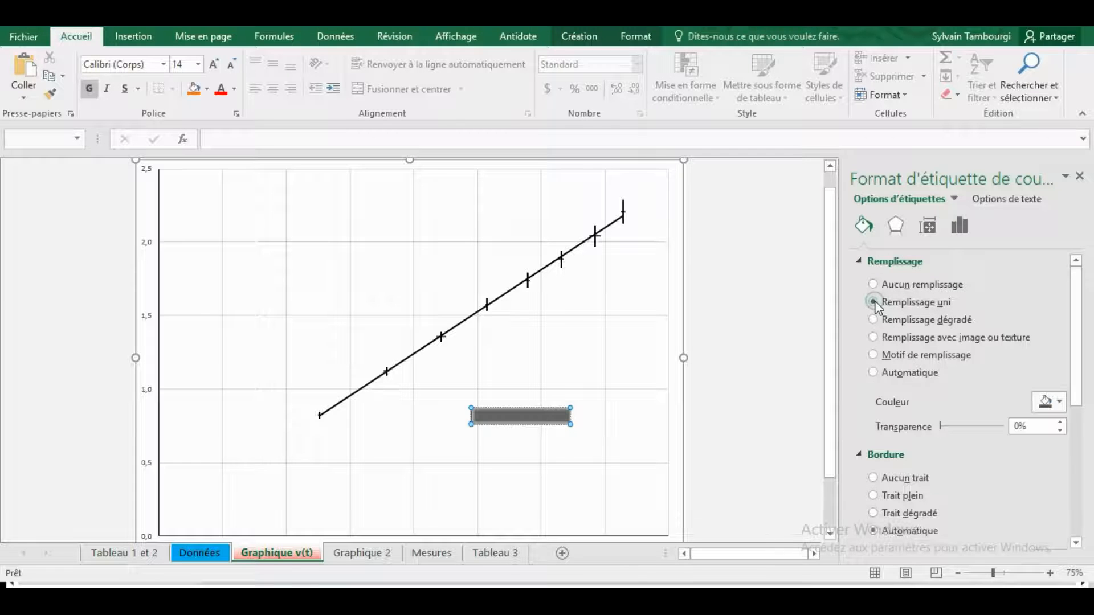
{"action": "left_click", "coordinate": [1059, 402]}
{"action": "left_click", "coordinate": [961, 439]}
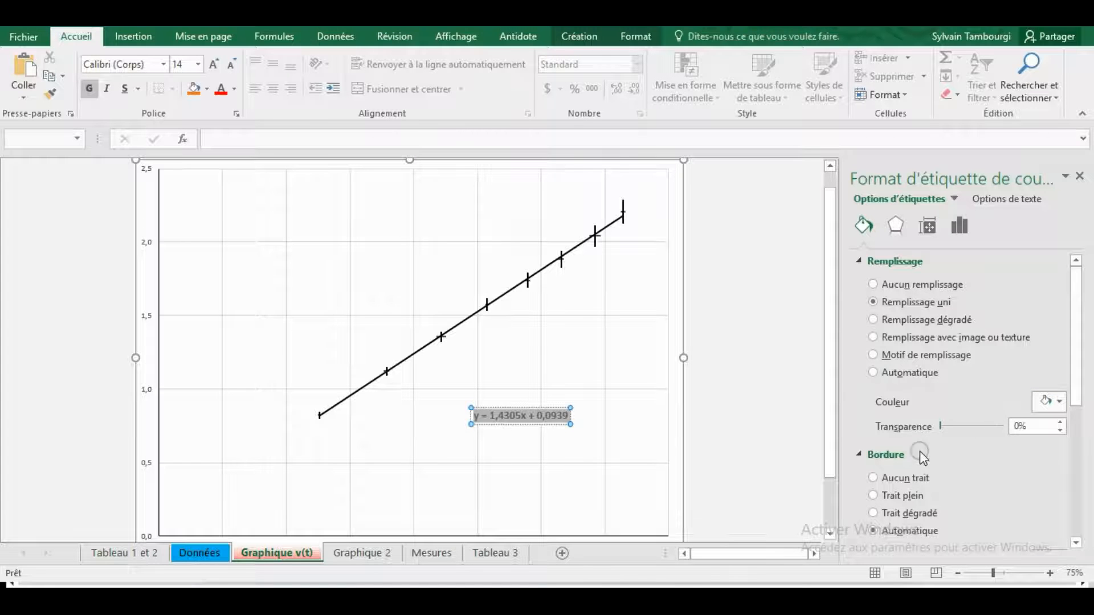
- Add a solid border (Trait plein) to the equation label and set its width to 1,5 pt
{"action": "left_click", "coordinate": [873, 495]}
{"action": "left_click_drag", "start_coordinate": [1076, 348], "coordinate": [1077, 413]}
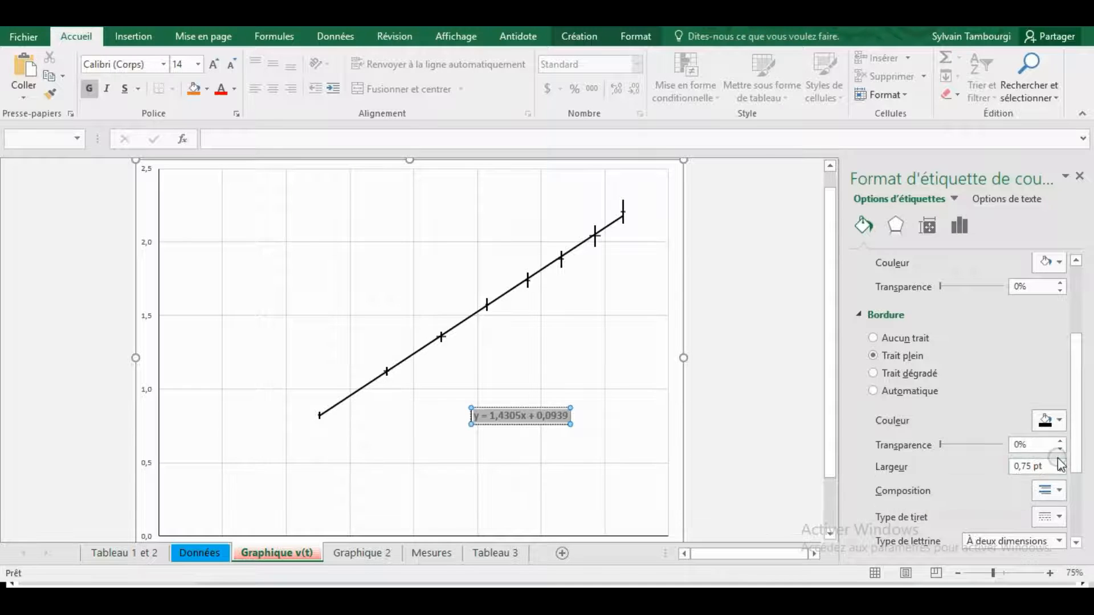
{"action": "left_click", "coordinate": [1060, 463]}
{"action": "left_click", "coordinate": [1060, 462]}
{"action": "left_click", "coordinate": [1060, 463]}
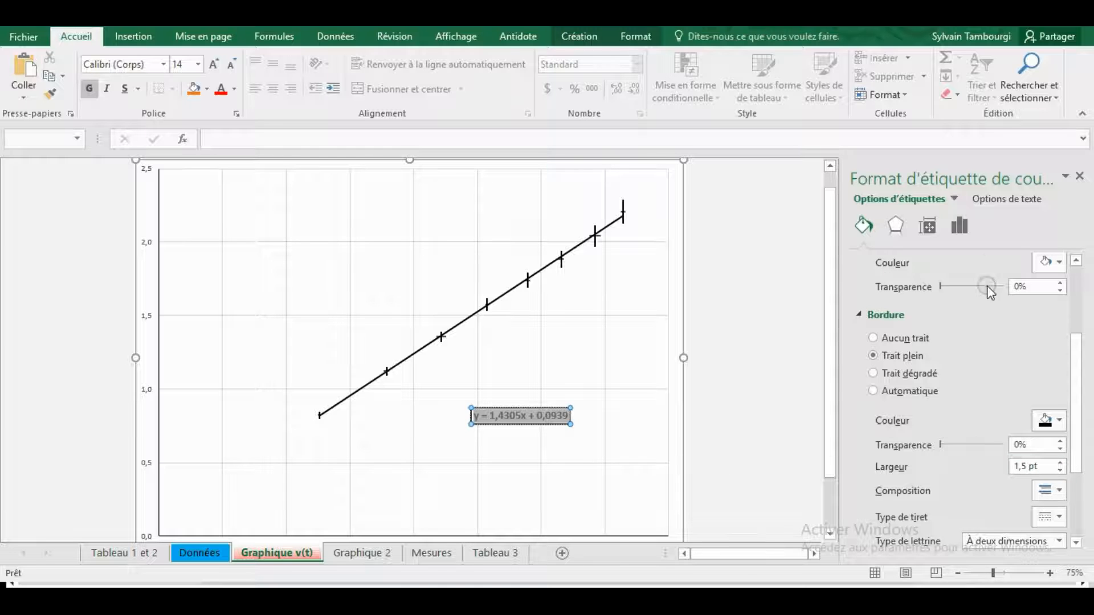
{"action": "left_click_drag", "start_coordinate": [1074, 360], "coordinate": [1090, 268]}
{"action": "left_click_drag", "start_coordinate": [1075, 319], "coordinate": [1087, 274]}
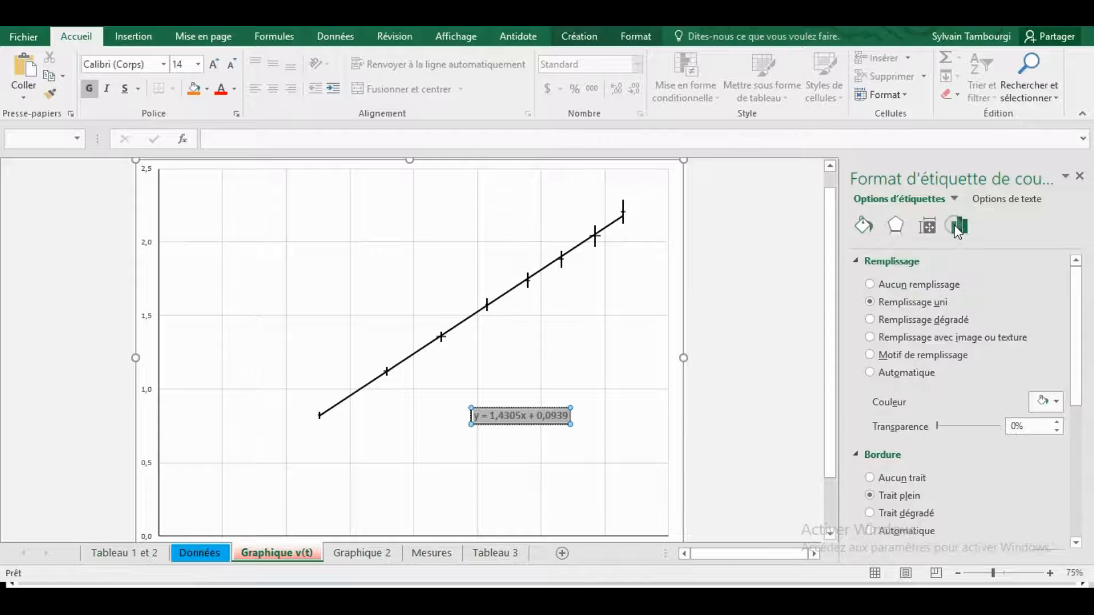
{"action": "left_click", "coordinate": [958, 227]}
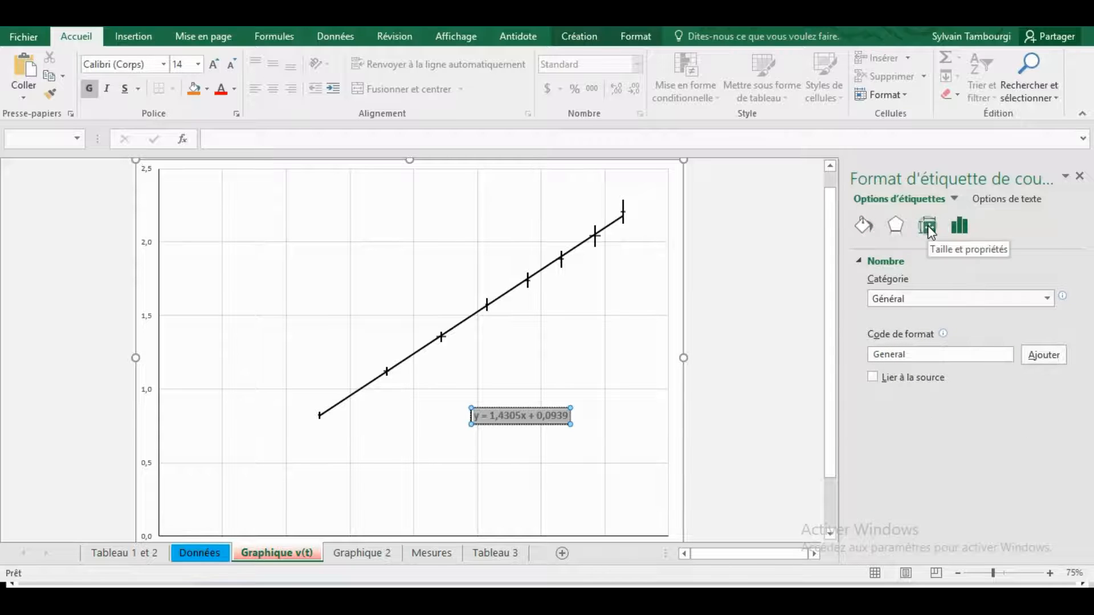
{"action": "left_click", "coordinate": [927, 227]}
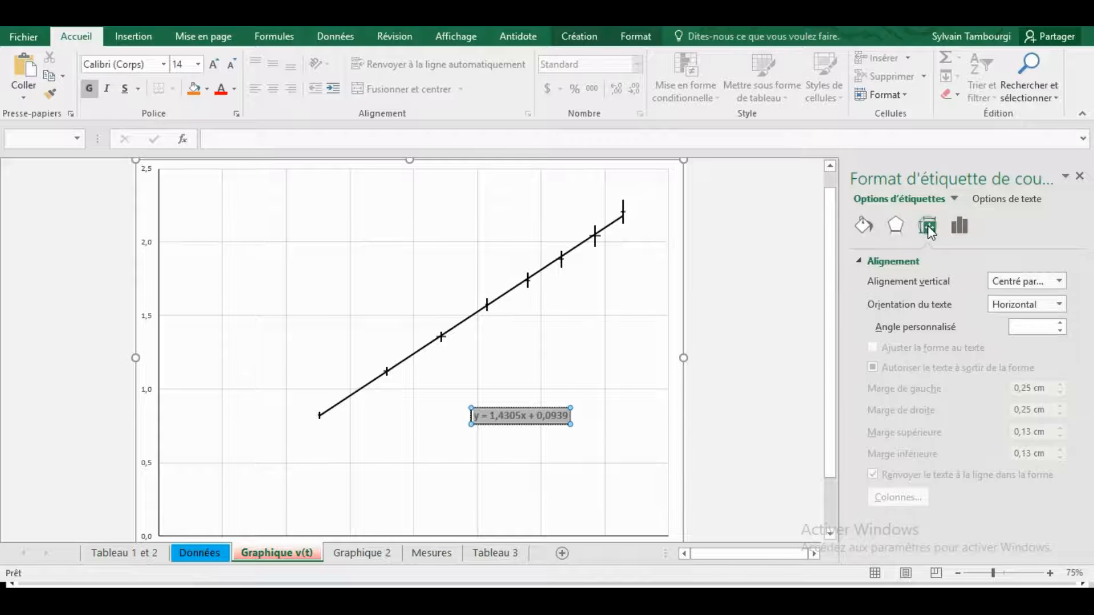
{"action": "left_click", "coordinate": [895, 227]}
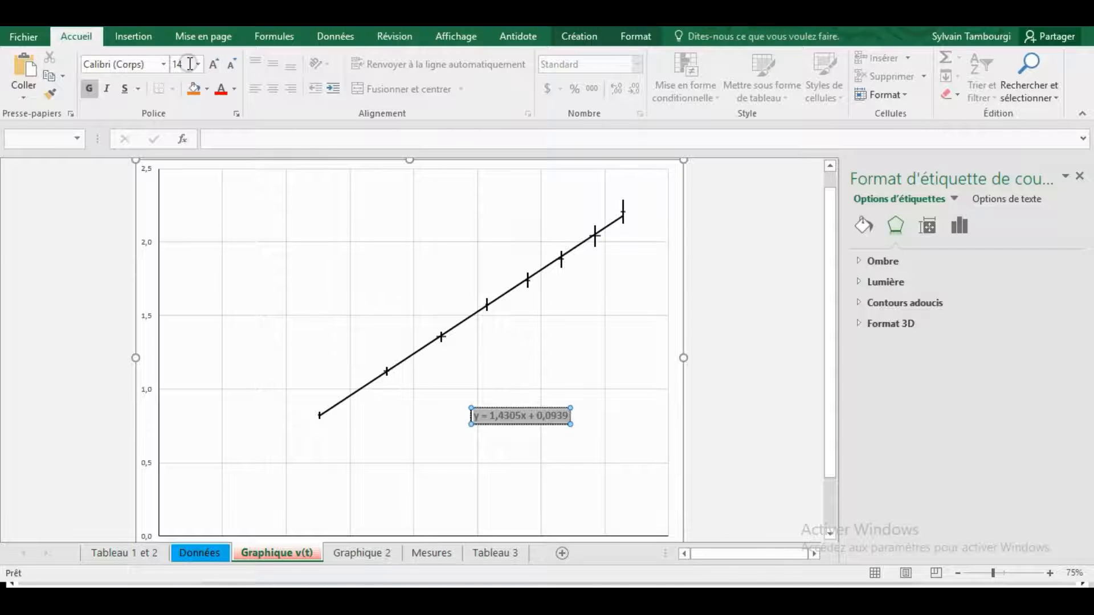
- Set the trendline equation's font colour to black and deselect the label
{"action": "left_click", "coordinate": [207, 90]}
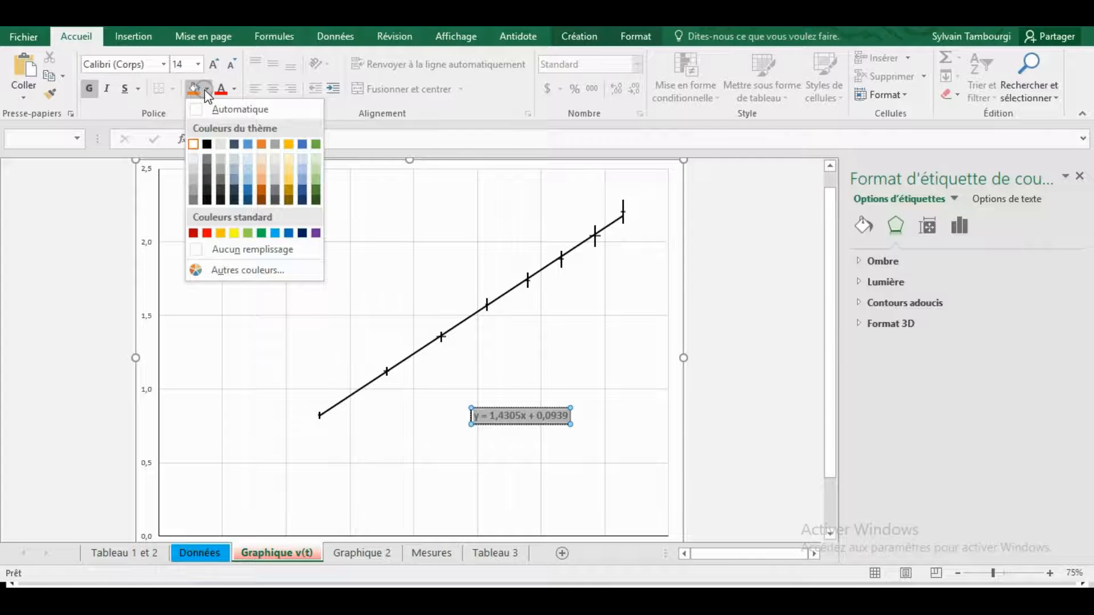
{"action": "left_click", "coordinate": [206, 90]}
{"action": "left_click", "coordinate": [233, 89]}
{"action": "left_click", "coordinate": [234, 143]}
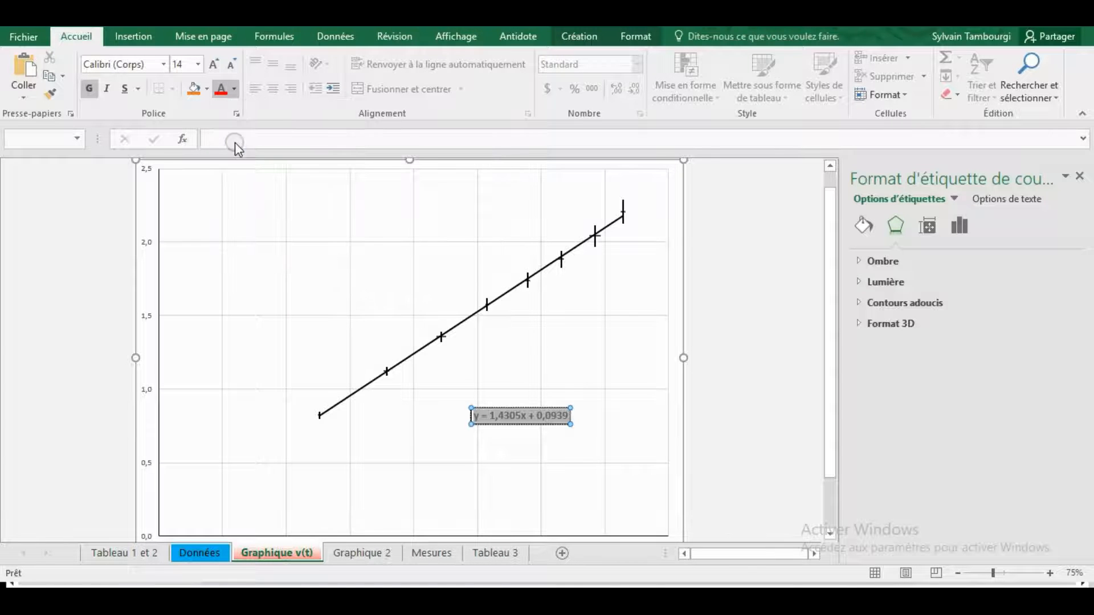
{"action": "left_click", "coordinate": [608, 330]}
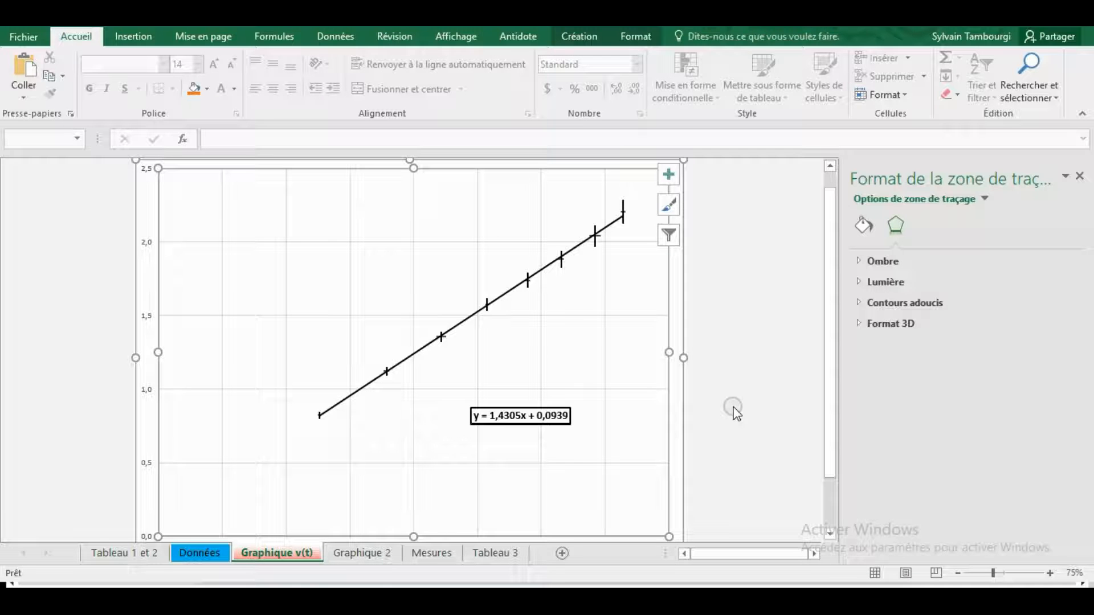
- Show the coefficient of determination (R²) with the trendline equation and shift their shared label slightly to the right
{"action": "left_click_drag", "start_coordinate": [993, 573], "coordinate": [1003, 575]}
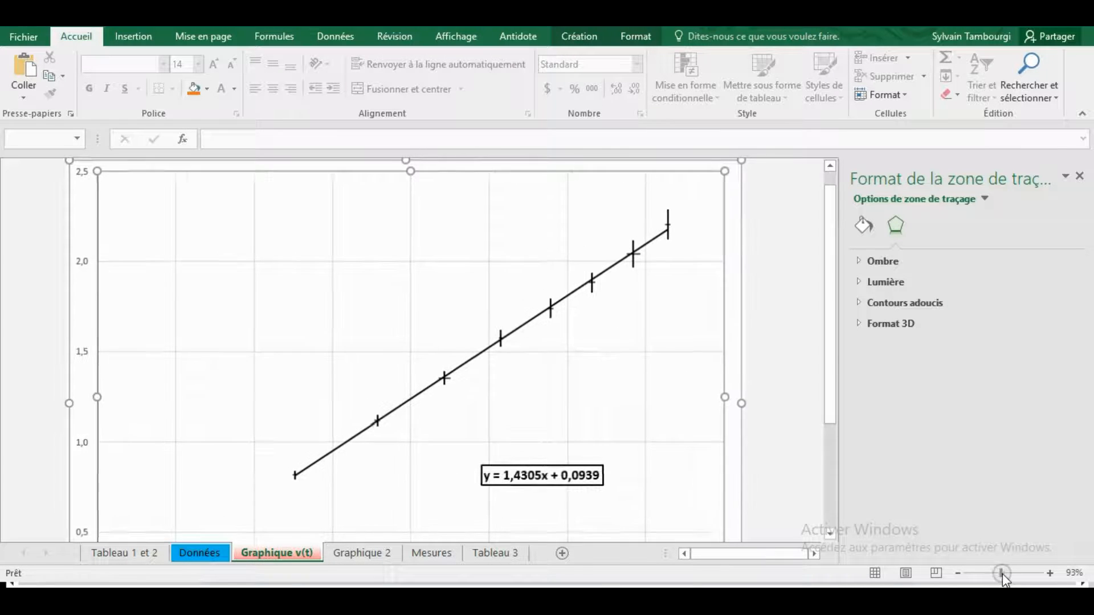
{"action": "scroll", "coordinate": [655, 476], "scroll_direction": "down", "scroll_amount": 2}
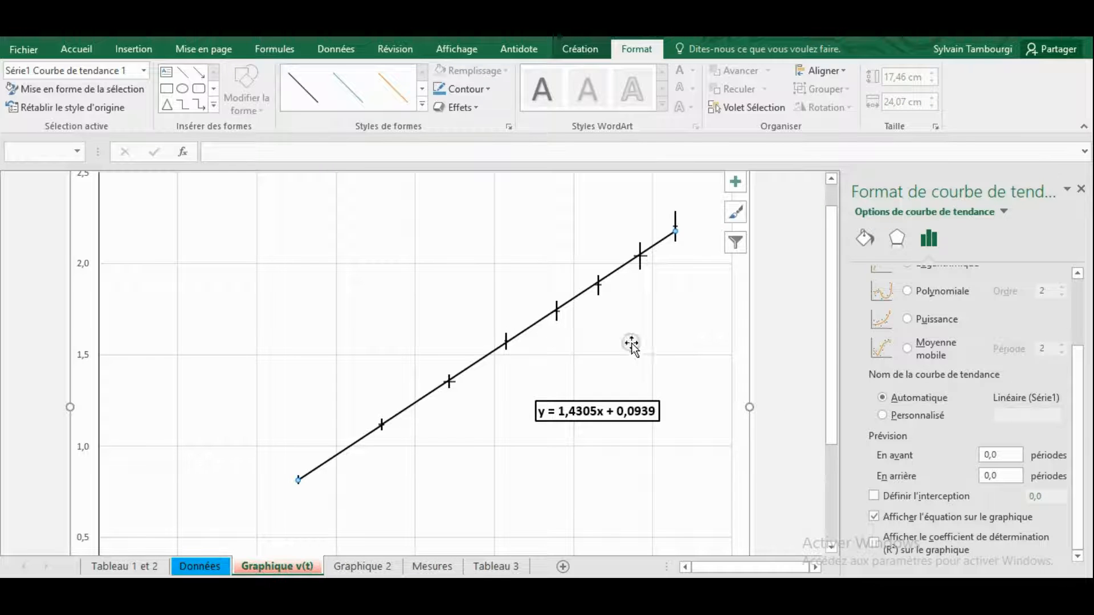
{"action": "left_click", "coordinate": [875, 543]}
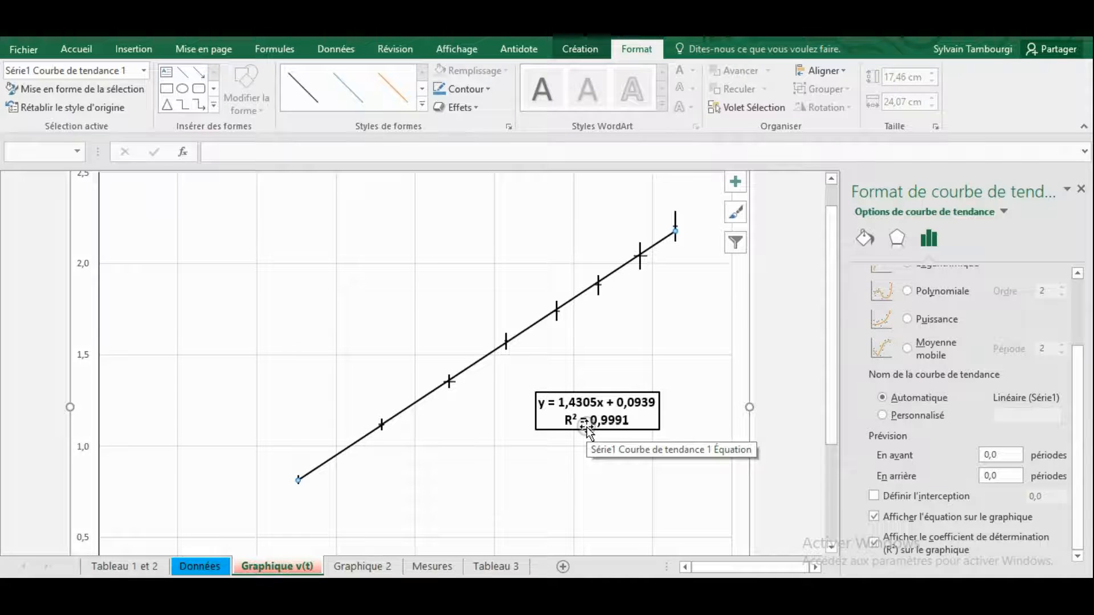
{"action": "left_click_drag", "start_coordinate": [656, 418], "coordinate": [678, 419]}
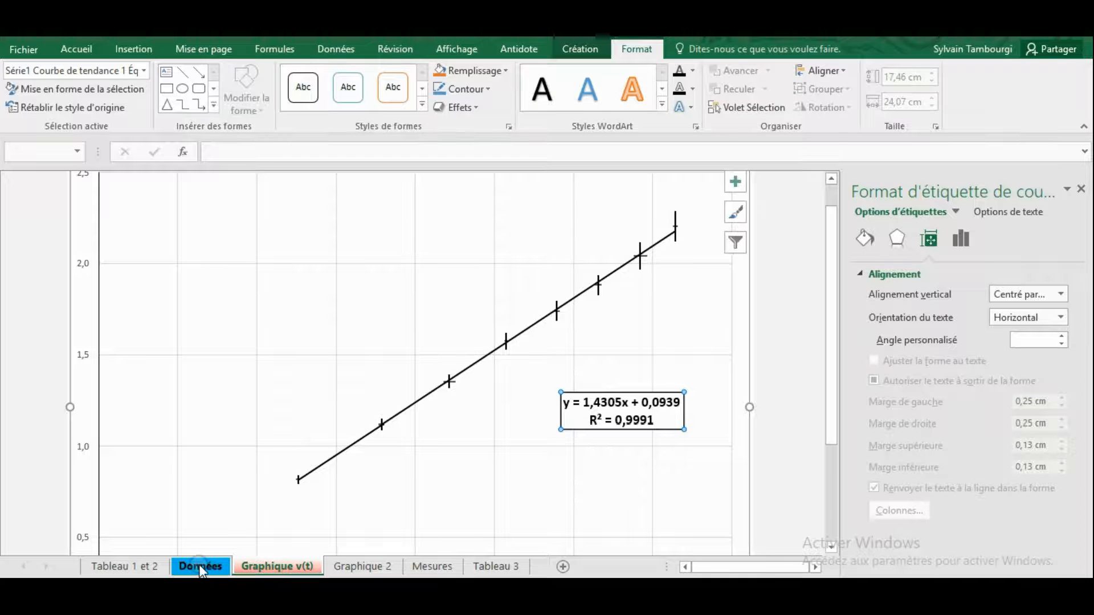
- Compare the velocity equation v = at + v0 on the Données sheet with the trendline equation on Graphique v(t)
{"action": "left_click", "coordinate": [199, 565]}
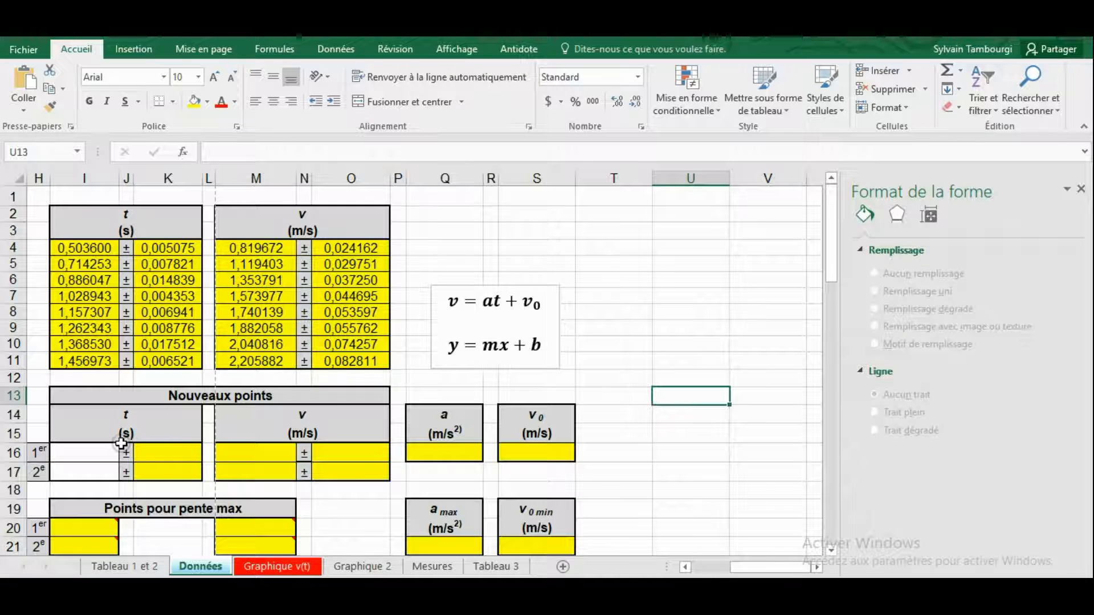
{"action": "left_click", "coordinate": [278, 568]}
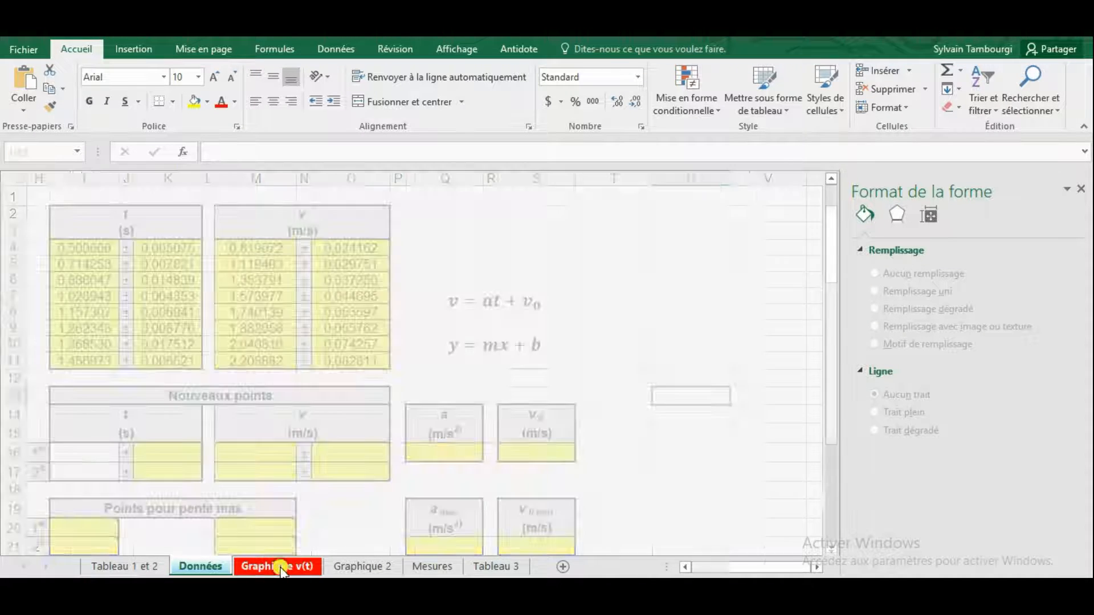
{"action": "left_click", "coordinate": [612, 425]}
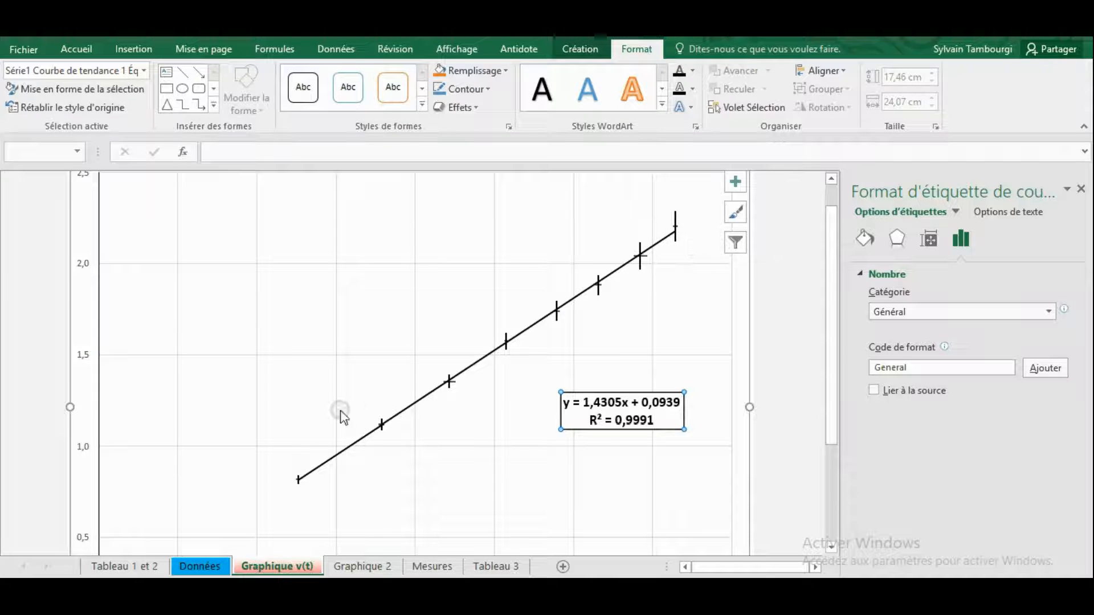
- On the Données sheet, enter 0,4536 as the time of the first new point in cell I16
{"action": "left_click", "coordinate": [200, 567]}
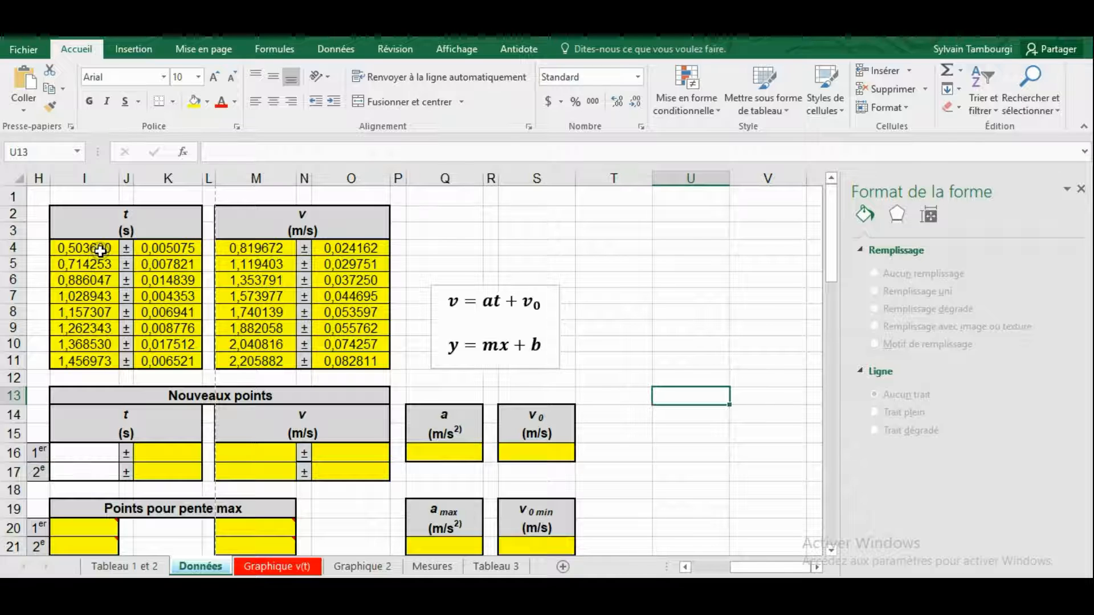
{"action": "left_click", "coordinate": [84, 455]}
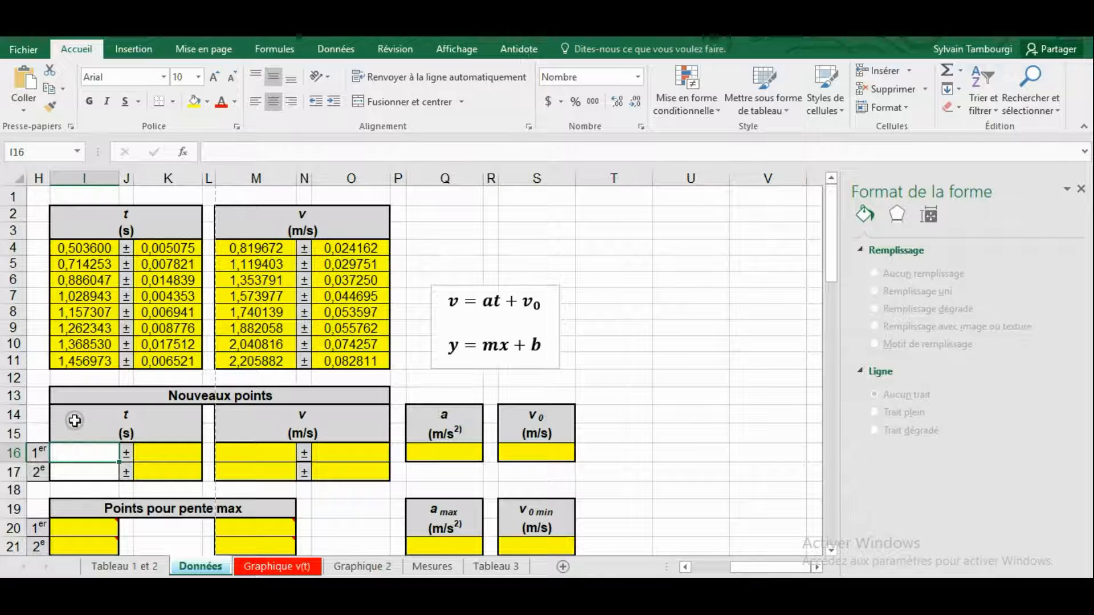
{"action": "left_click", "coordinate": [87, 455]}
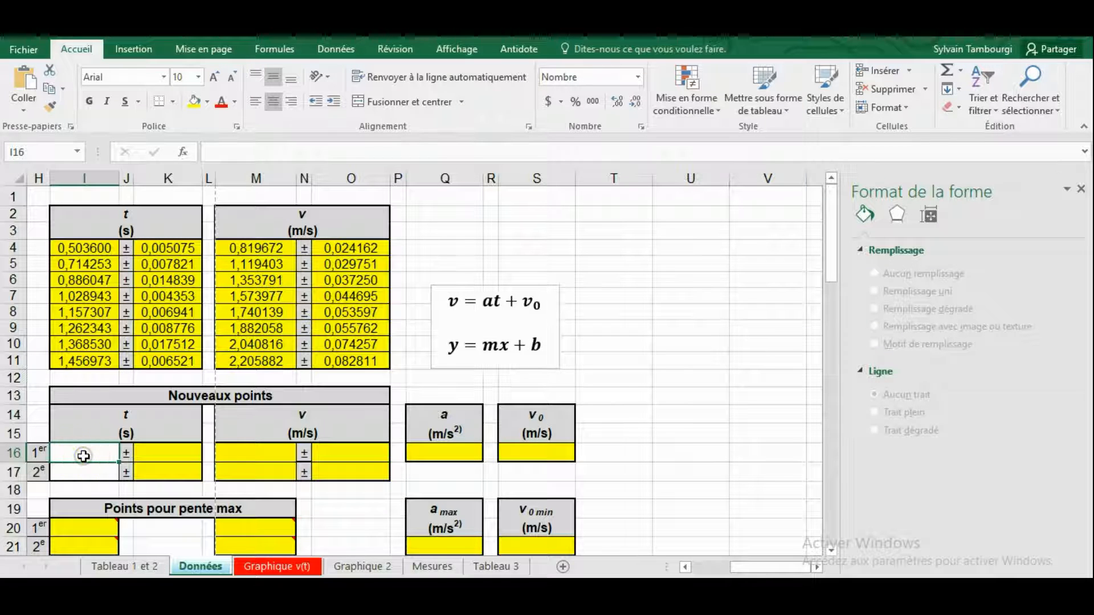
{"action": "type", "text": "0,4536"}
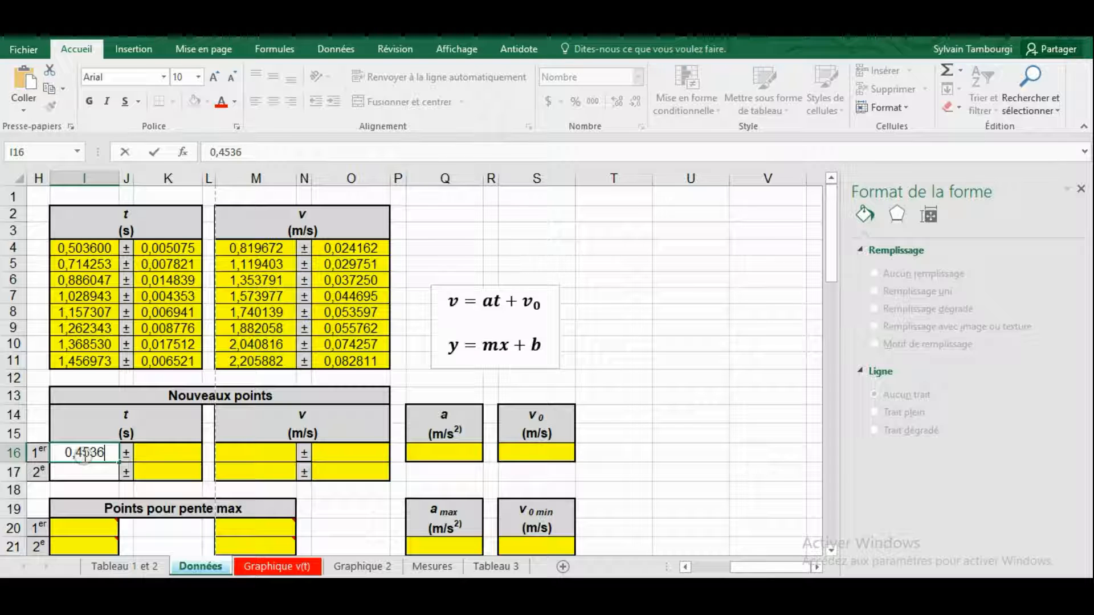
- Enter 1,507 as the time of the second new point in cell I17
{"action": "left_click", "coordinate": [78, 470]}
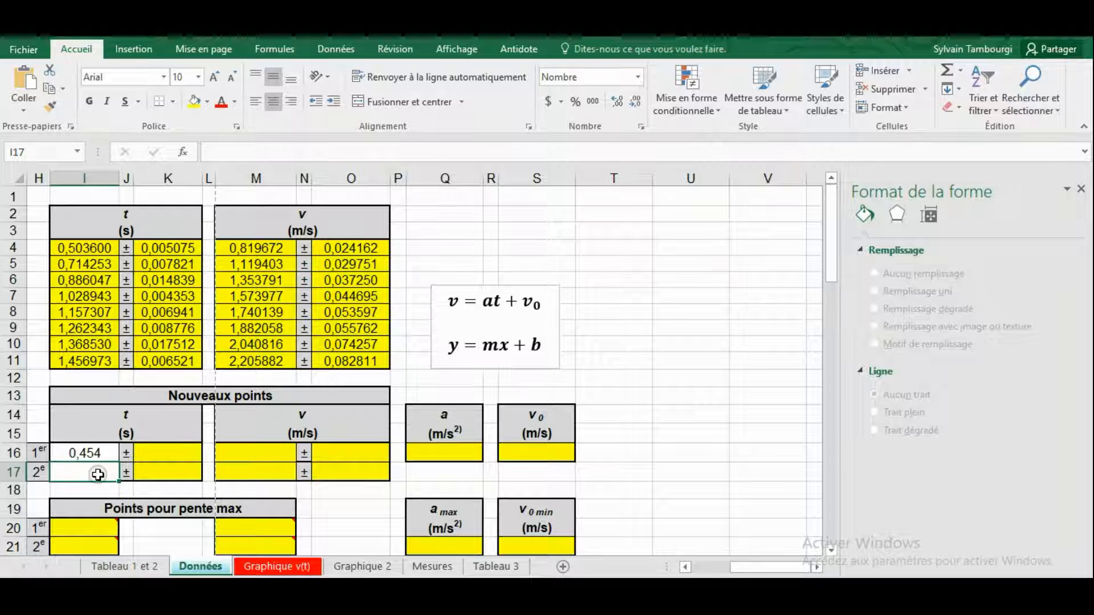
{"action": "type", "text": "1,"}
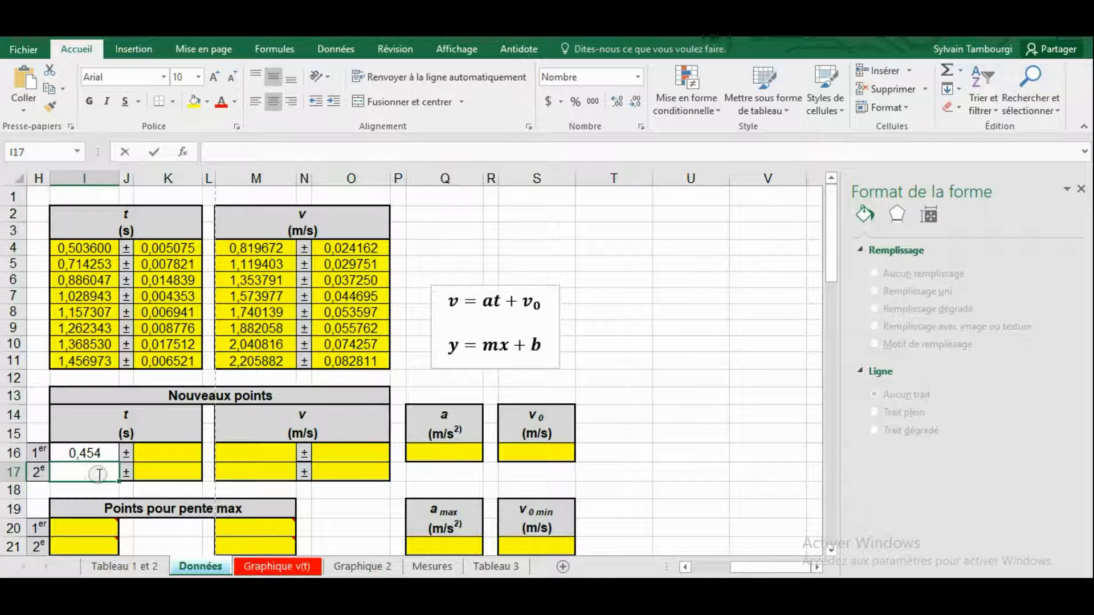
{"action": "type", "text": "5"}
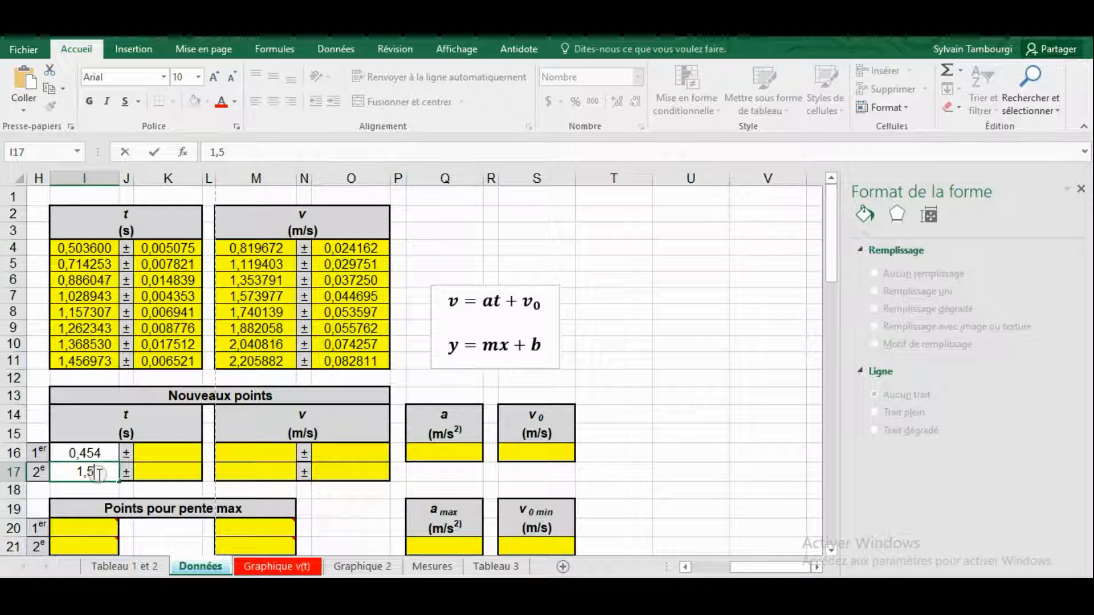
{"action": "type", "text": "069"}
{"action": "key", "text": "BackSpace"}
{"action": "key", "text": "BackSpace"}
{"action": "type", "text": "7"}
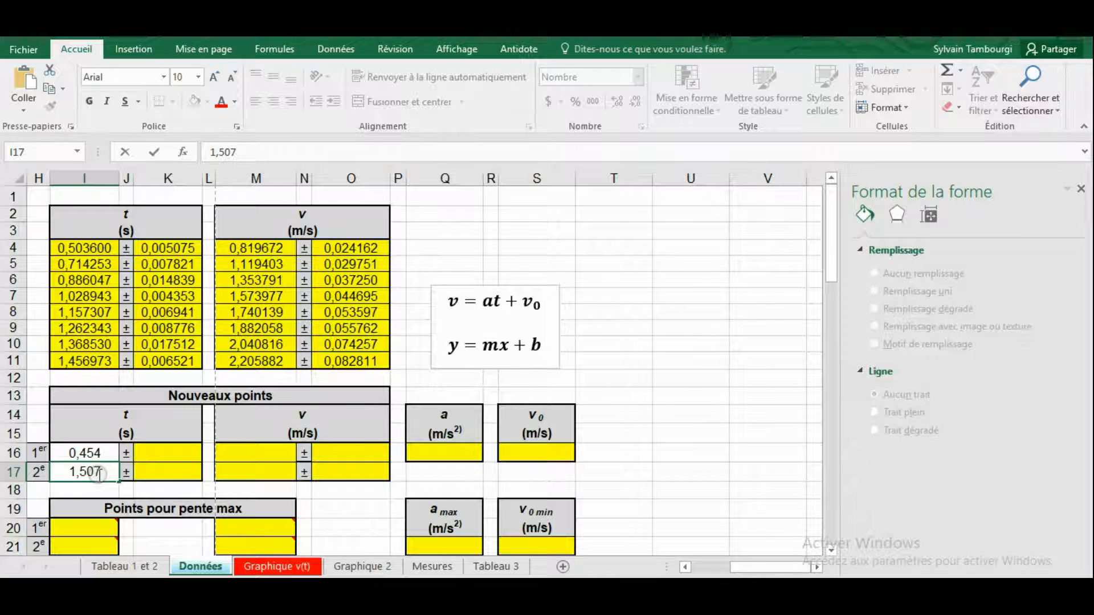
{"action": "key", "text": "Return"}
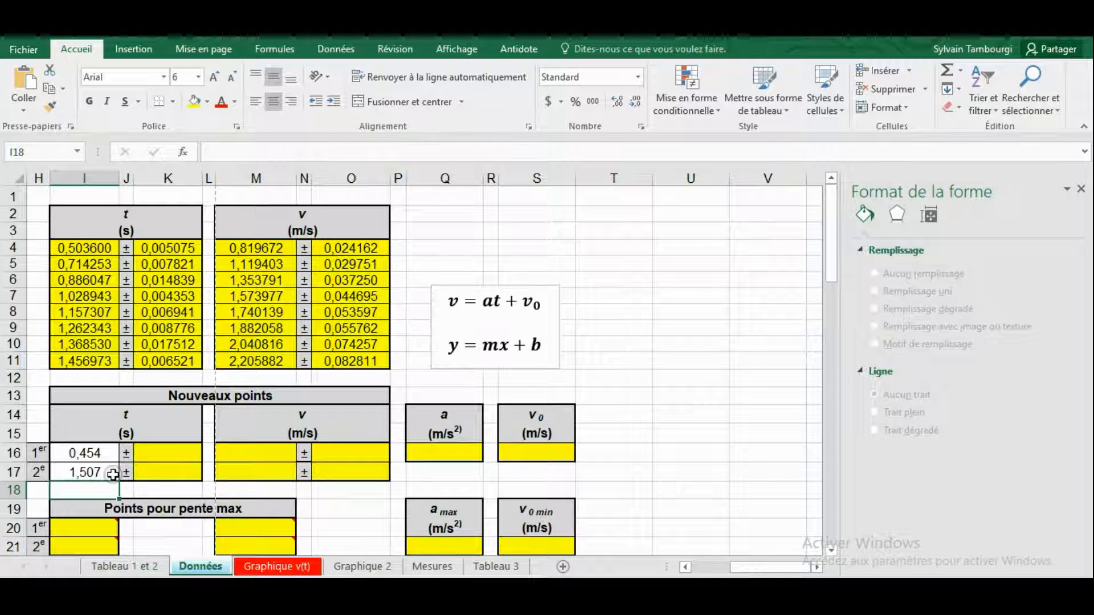
{"action": "key", "text": "alt"}
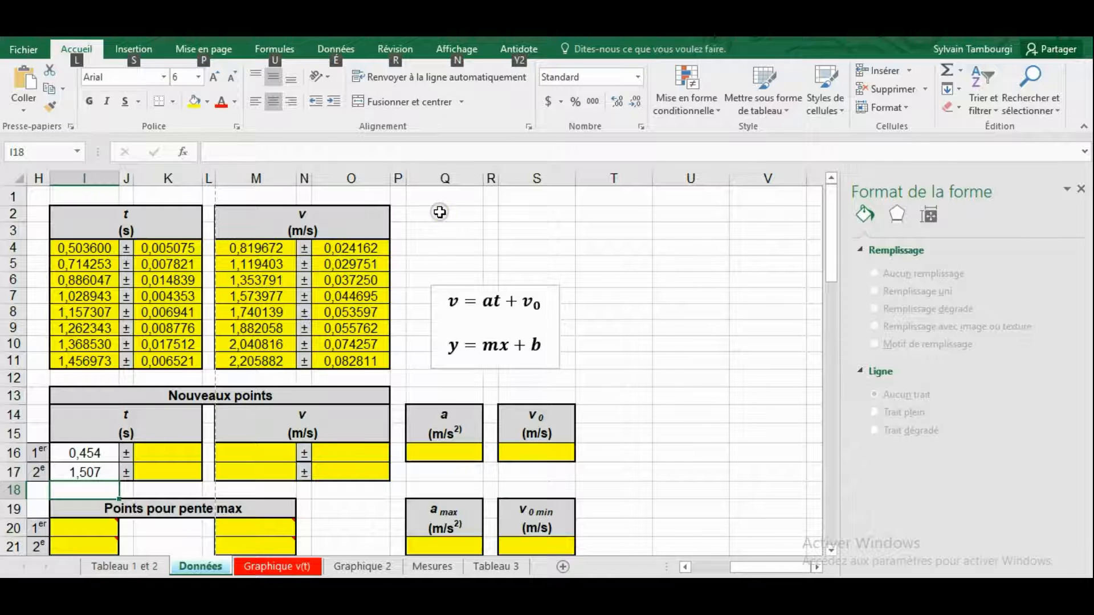
{"action": "left_click", "coordinate": [437, 212]}
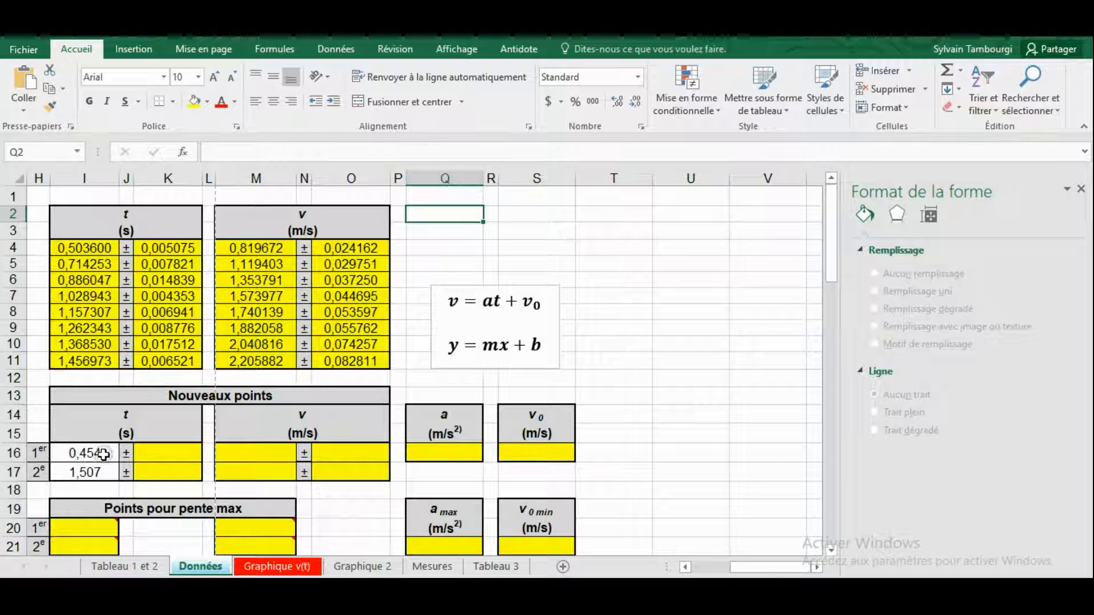
- Check the first point on Graphique v(t), and set the first new point's time uncertainty in K16 on Données to =K4
{"action": "left_click", "coordinate": [281, 569]}
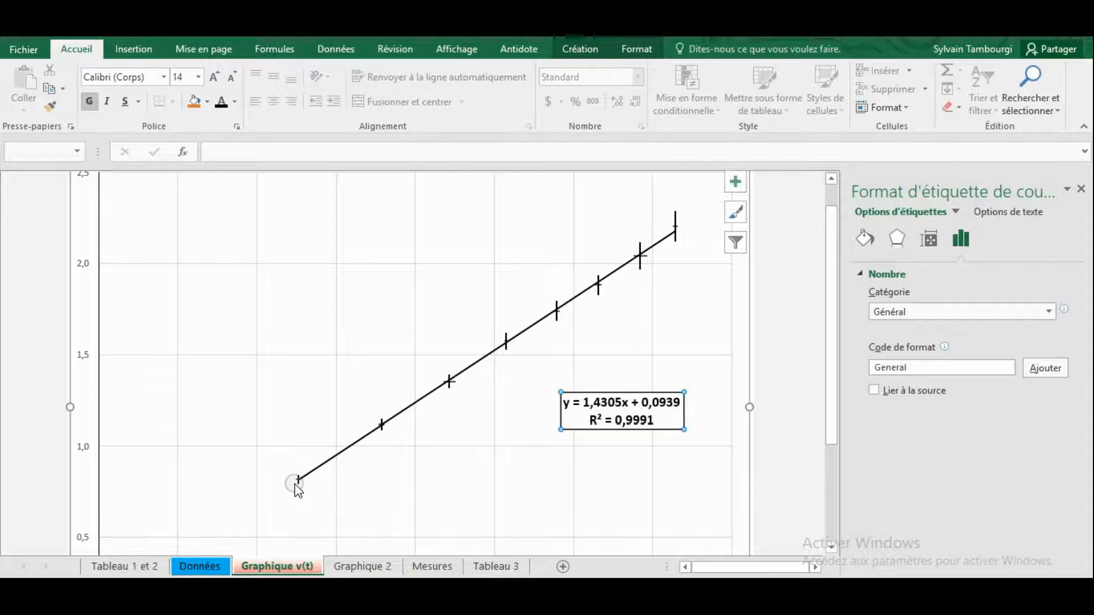
{"action": "mouse_move", "coordinate": [295, 484]}
{"action": "left_click", "coordinate": [199, 567]}
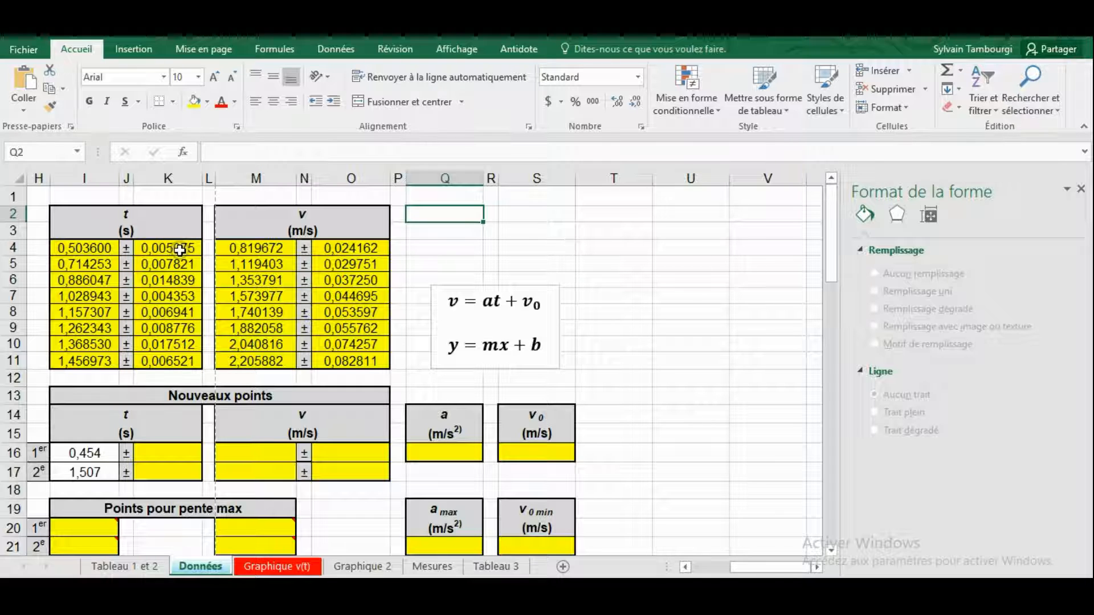
{"action": "left_click", "coordinate": [154, 456]}
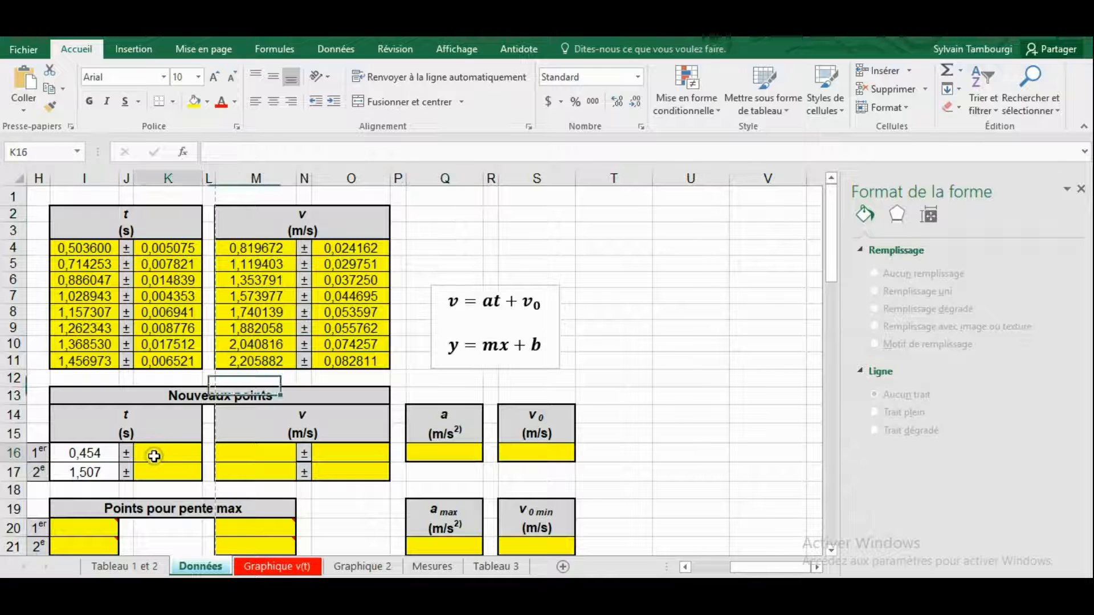
{"action": "type", "text": "="}
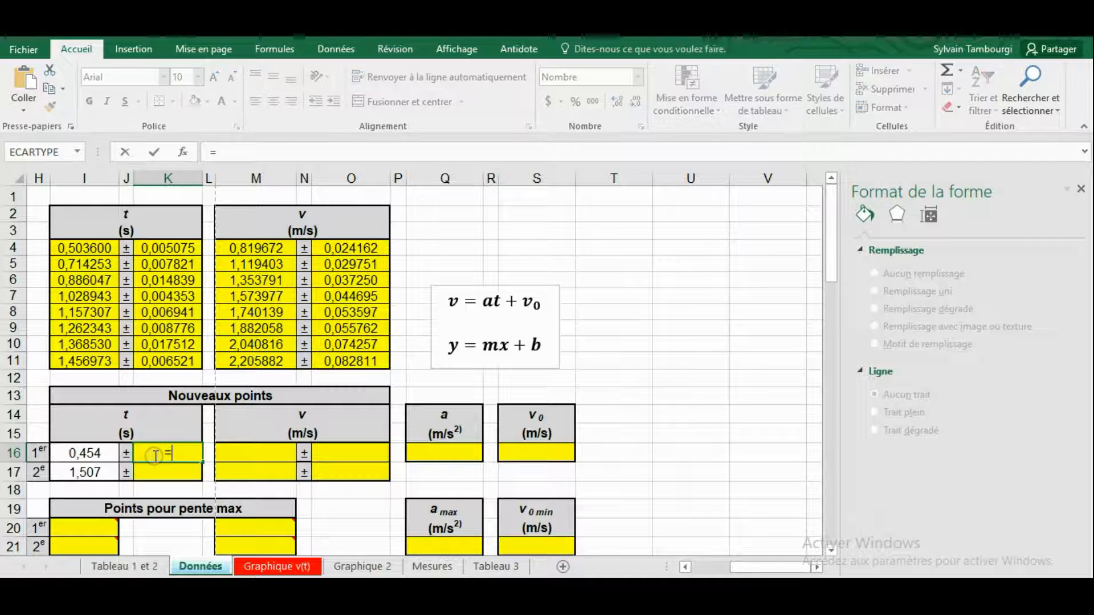
{"action": "left_click", "coordinate": [181, 247]}
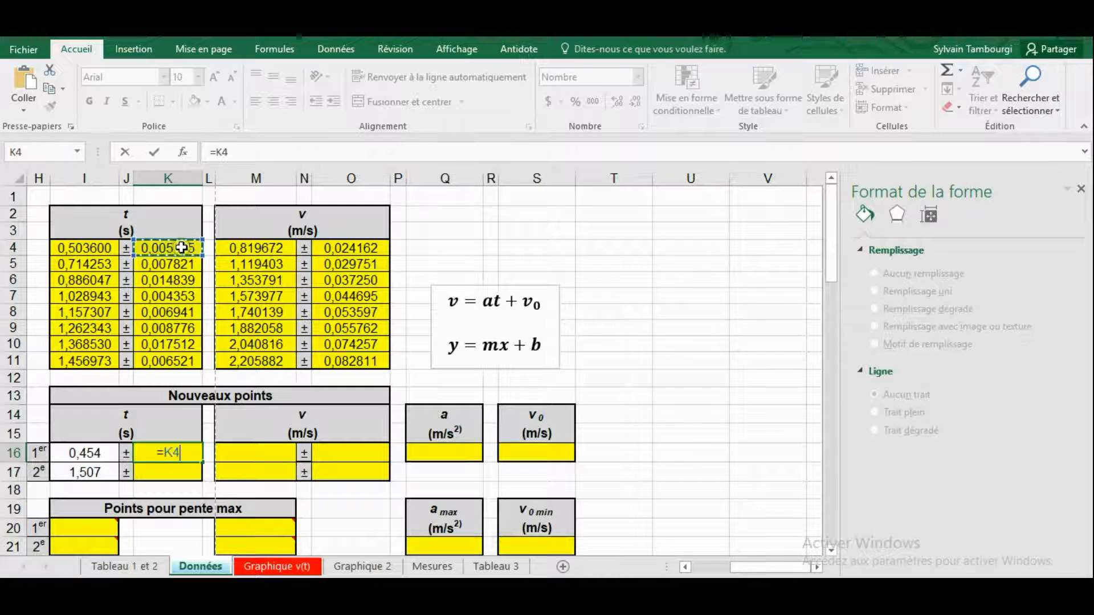
{"action": "key", "text": "Return"}
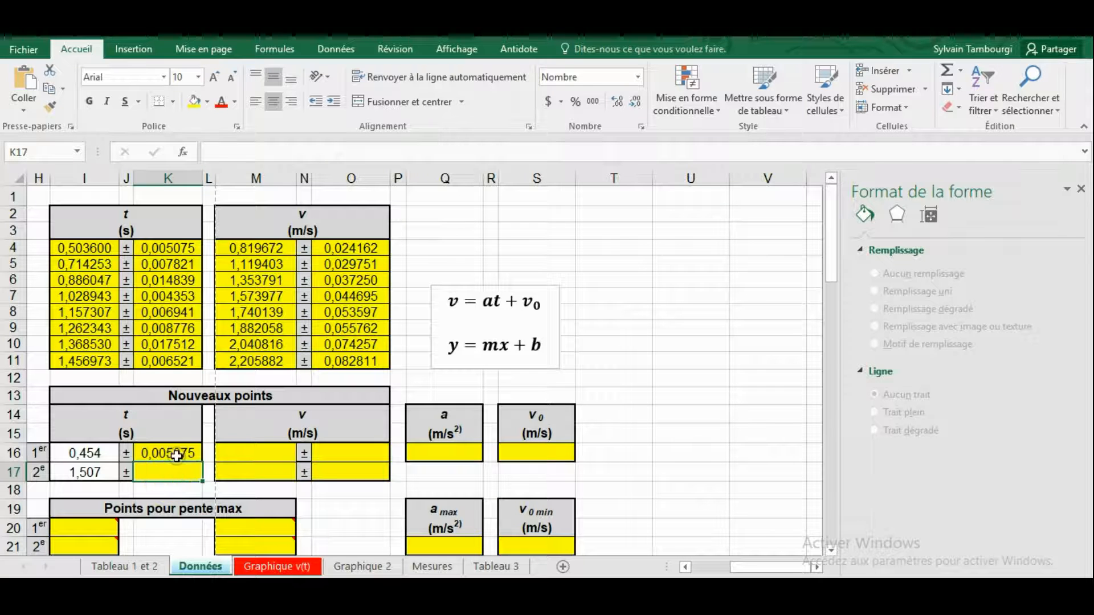
- Set the second new point's time uncertainty in K17 to =K11
{"action": "left_click", "coordinate": [179, 363]}
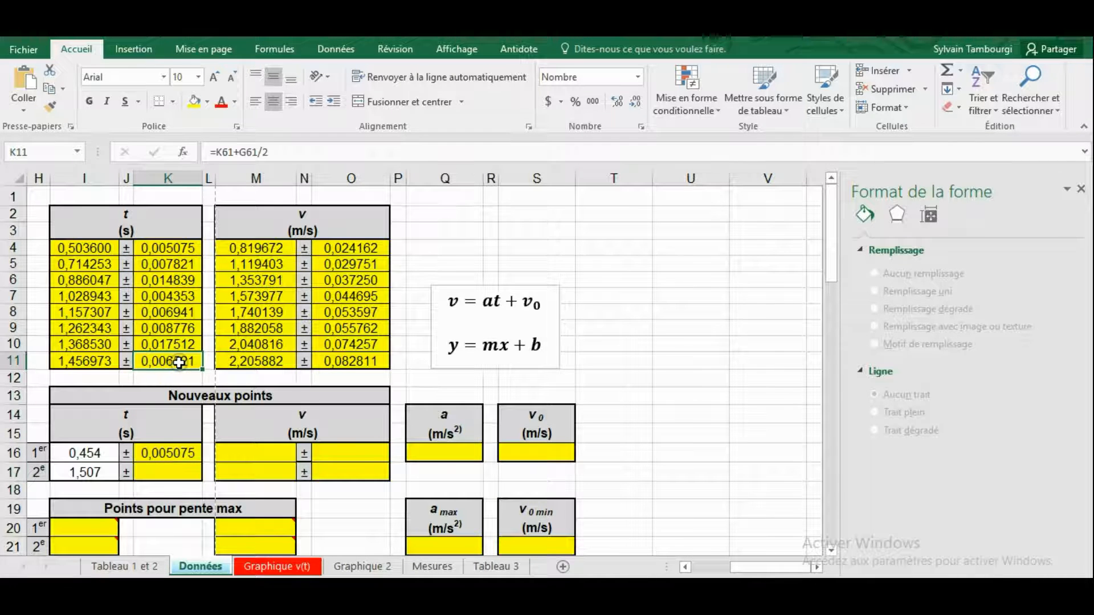
{"action": "left_click", "coordinate": [156, 470]}
{"action": "type", "text": "="}
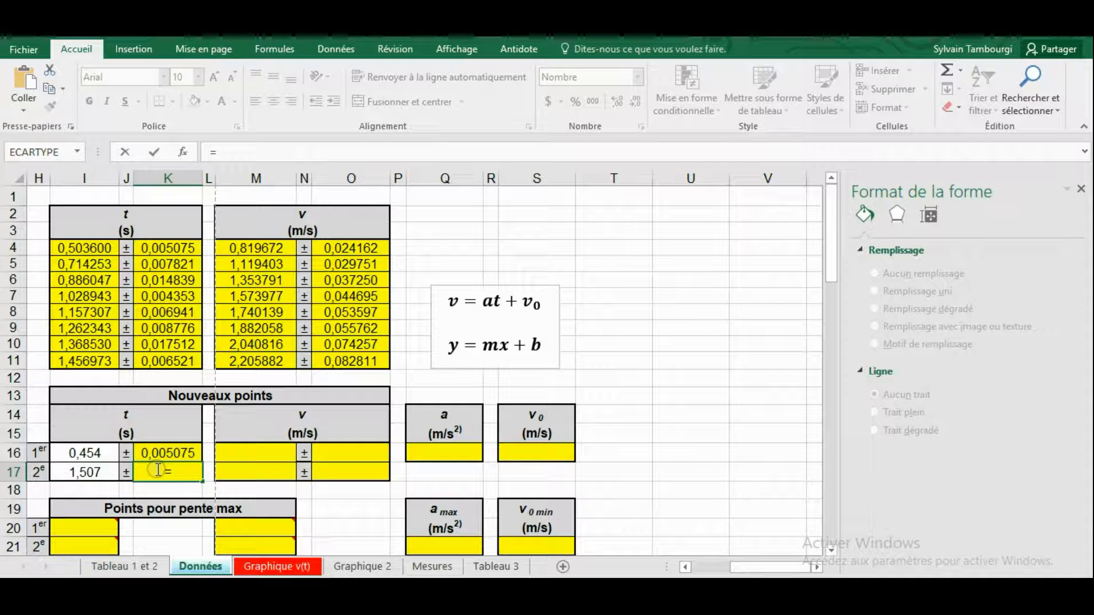
{"action": "left_click", "coordinate": [169, 361]}
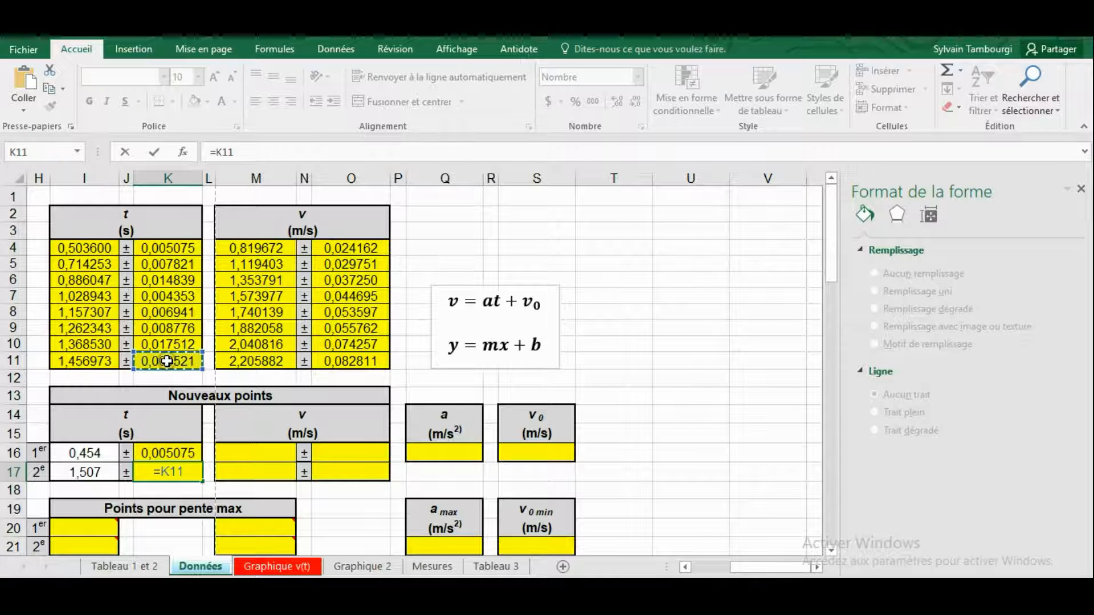
{"action": "key", "text": "Return"}
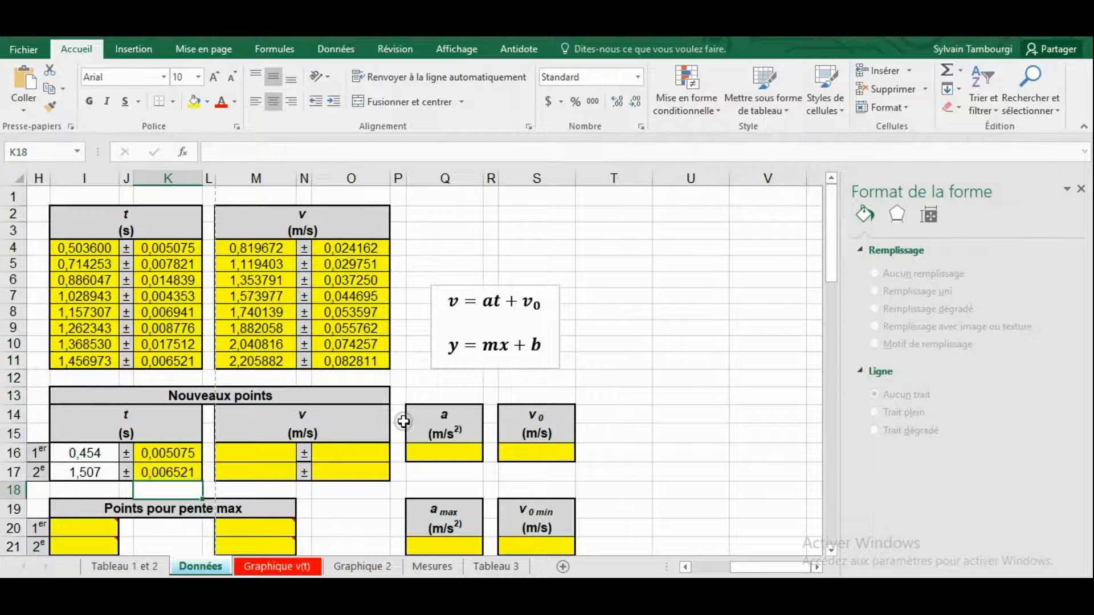
{"action": "key", "text": "ctrl+1"}
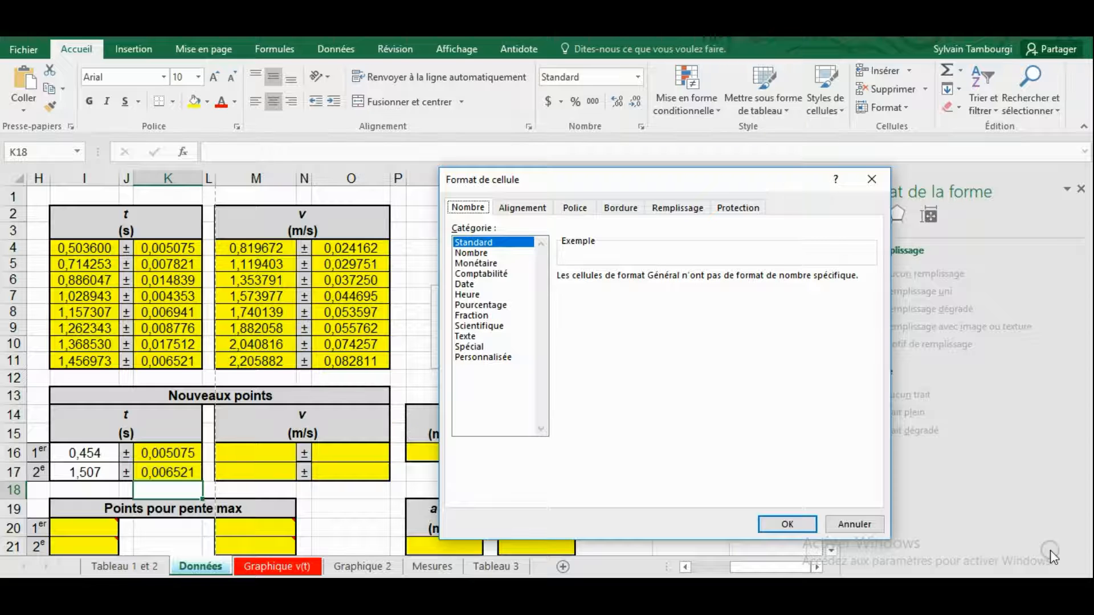
{"action": "left_click", "coordinate": [858, 524]}
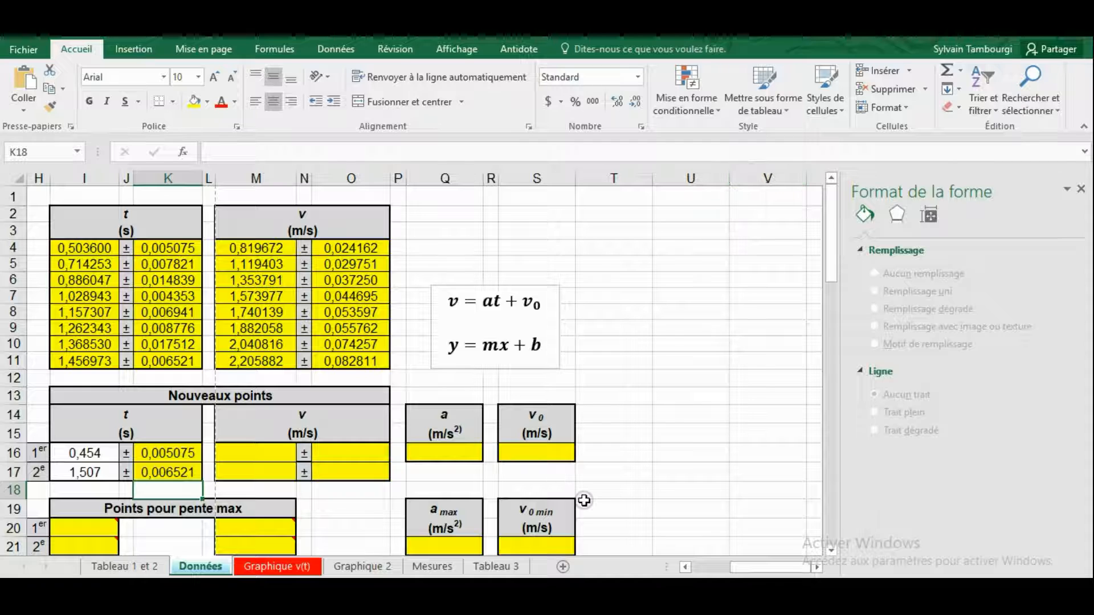
{"action": "key", "text": "alt"}
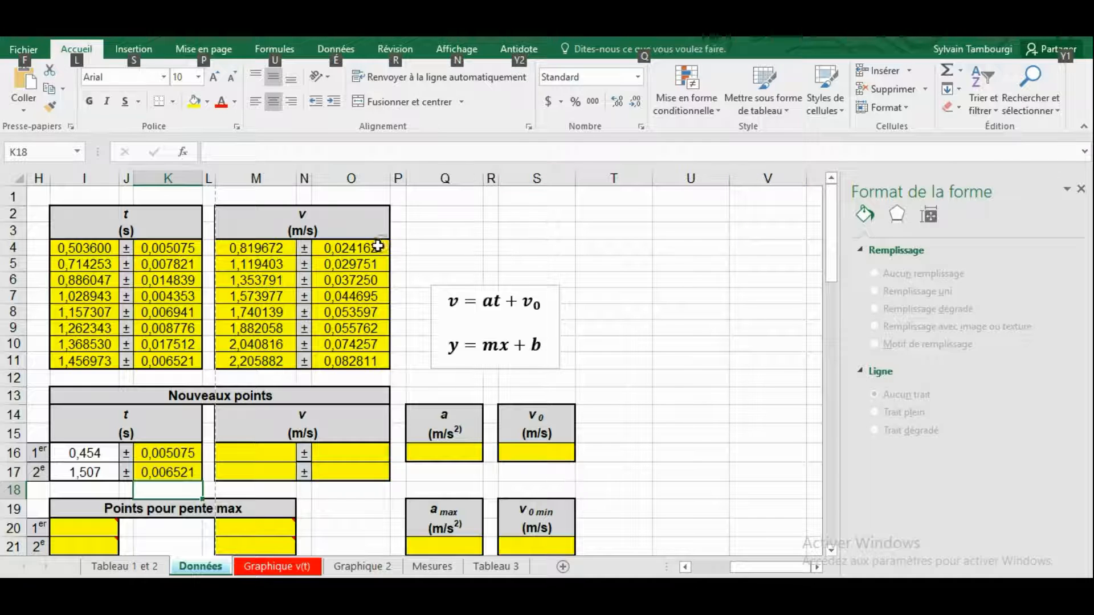
{"action": "left_click", "coordinate": [440, 246]}
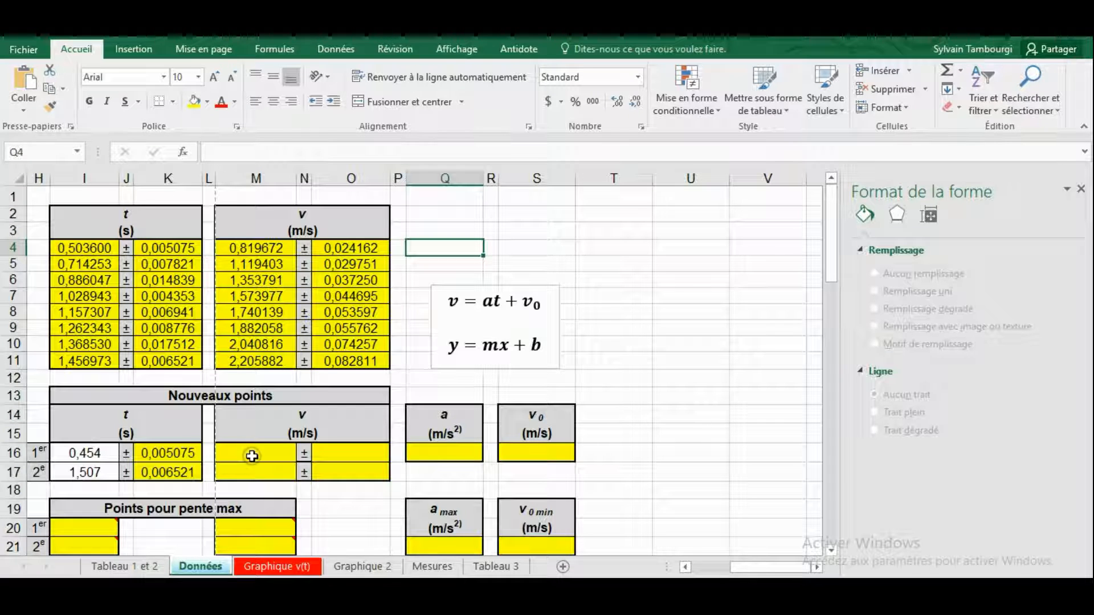
- Examine the lower end of the trendline, the time axis and the trendline equation on Graphique v(t) against the new points on Données
{"action": "left_click", "coordinate": [265, 566]}
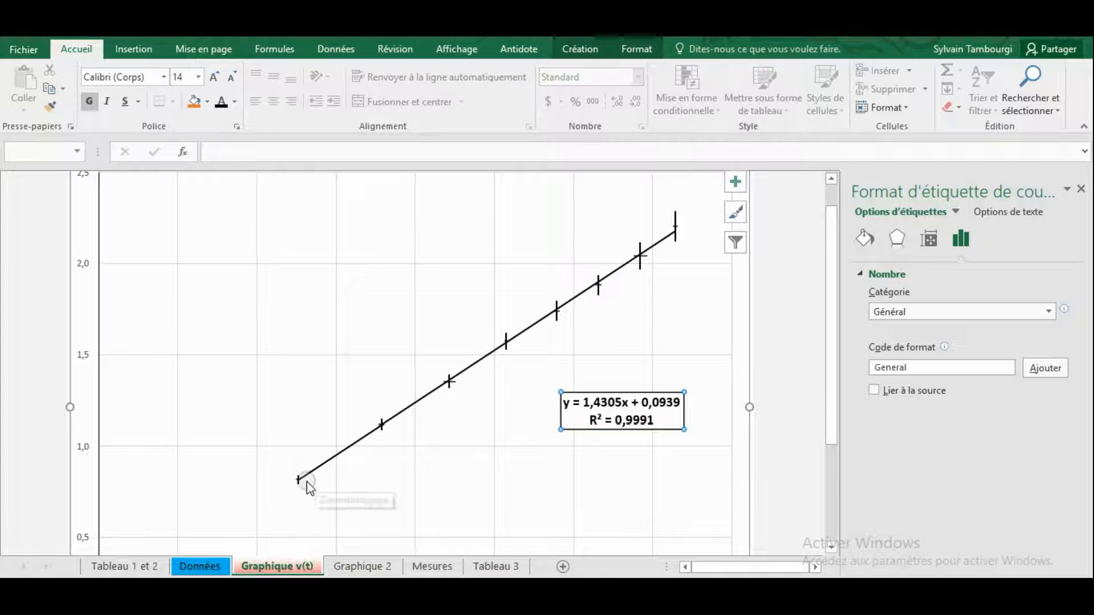
{"action": "scroll", "coordinate": [325, 442], "scroll_direction": "down", "scroll_amount": 1}
{"action": "scroll", "coordinate": [322, 447], "scroll_direction": "down", "scroll_amount": 4}
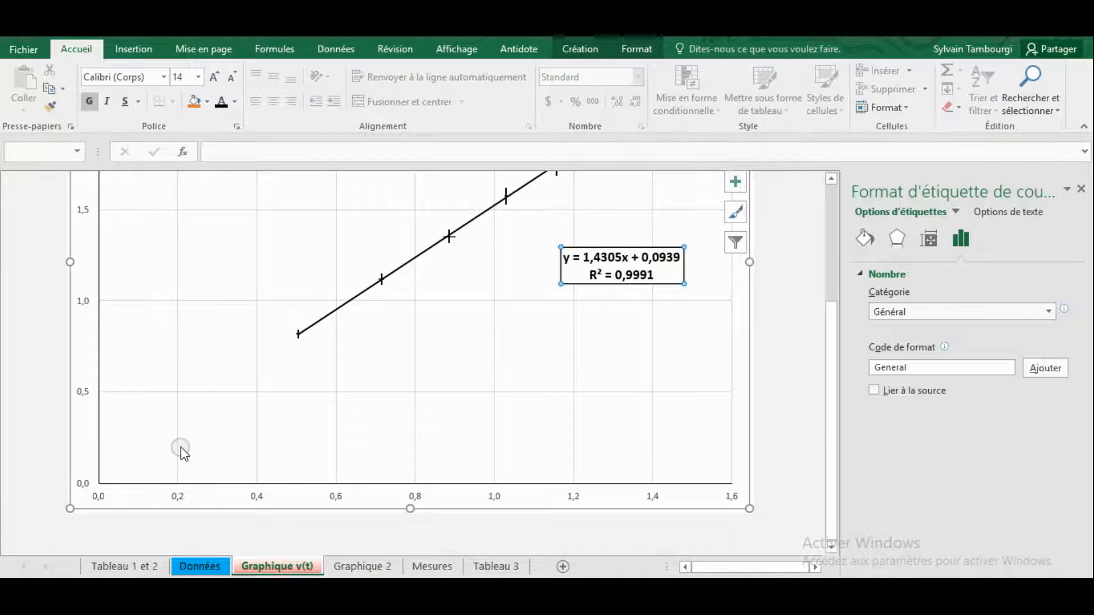
{"action": "left_click", "coordinate": [178, 409]}
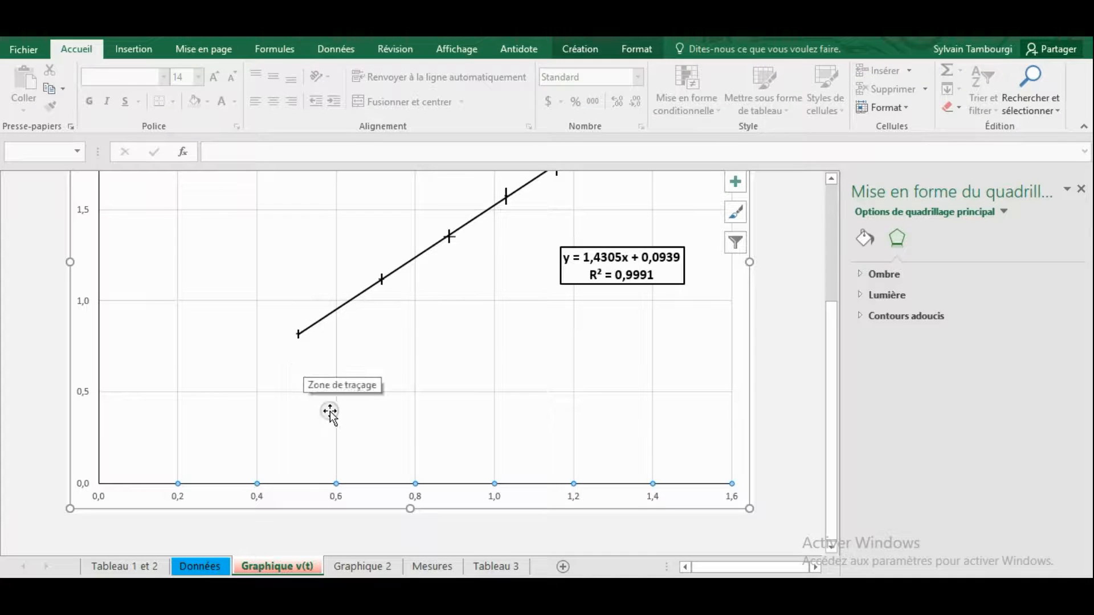
{"action": "left_click", "coordinate": [200, 566]}
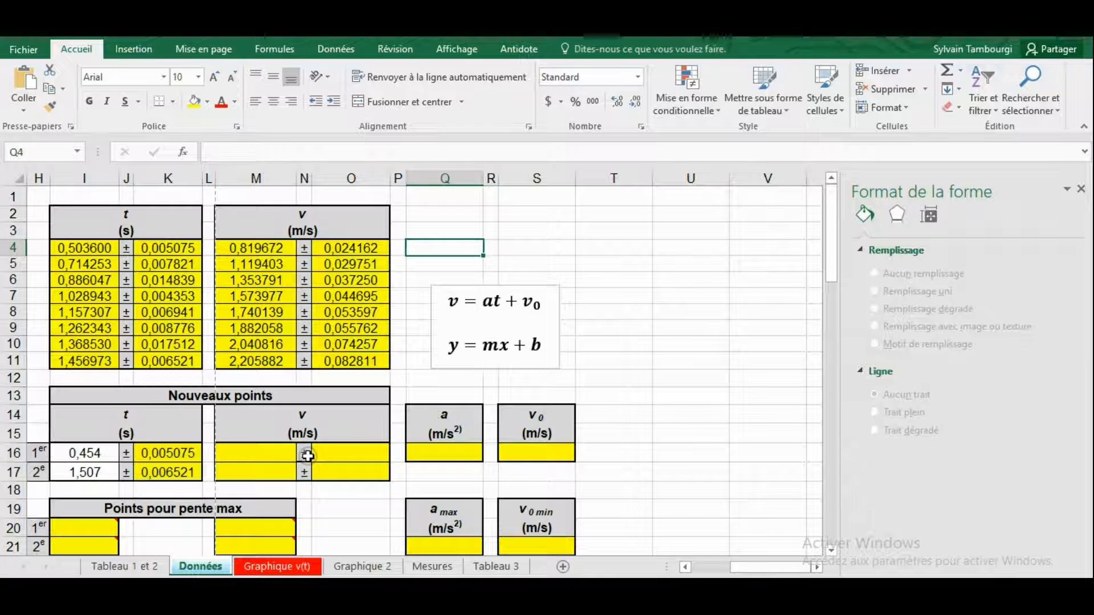
{"action": "left_click", "coordinate": [273, 568]}
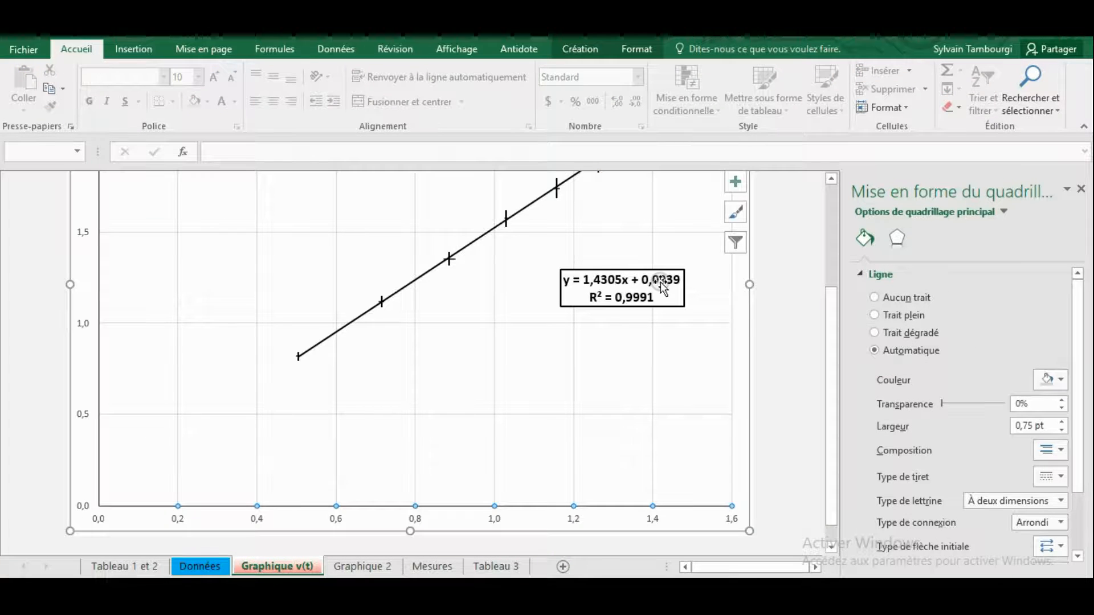
- Calculate the acceleration in Q16 on Données with =Pente(M4:M11;I4:I11), and compare it with the trendline equation on Graphique v(t)
{"action": "left_click", "coordinate": [199, 567]}
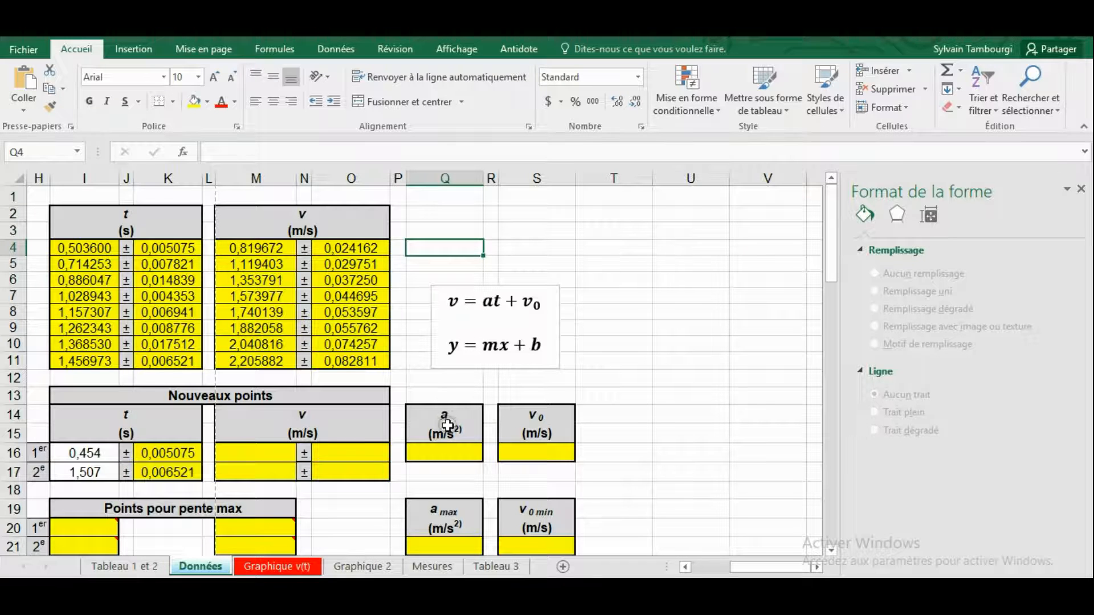
{"action": "left_click", "coordinate": [455, 451]}
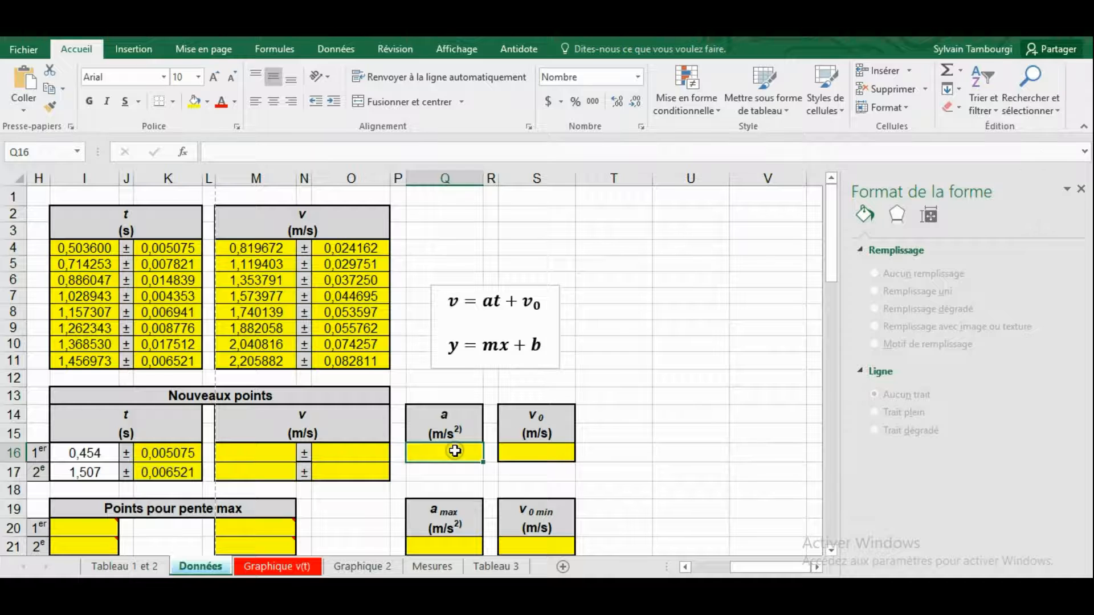
{"action": "type", "text": "="}
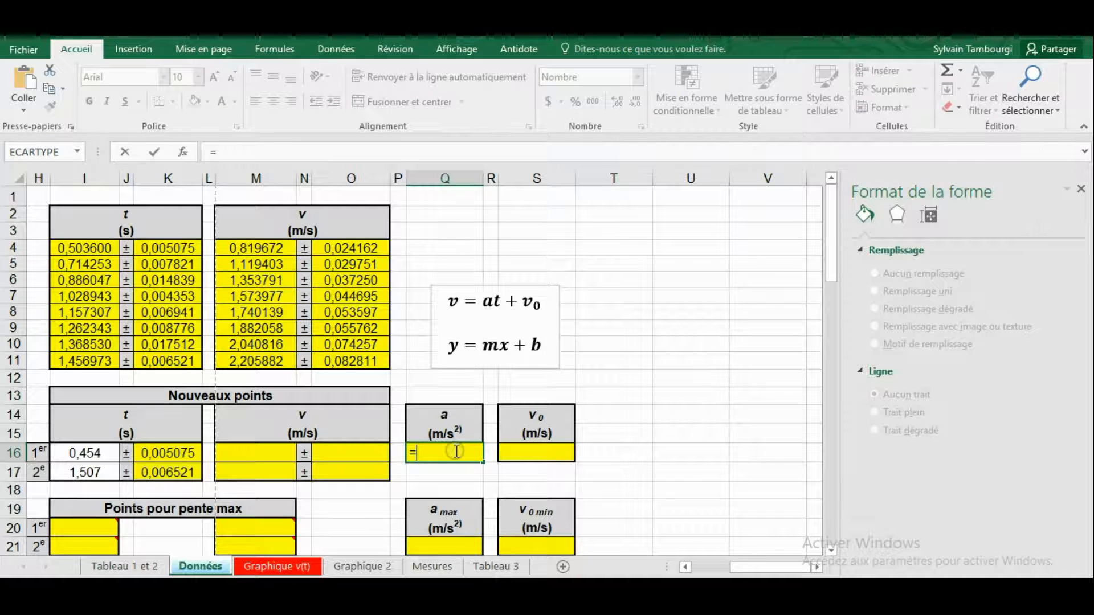
{"action": "type", "text": "Pen"}
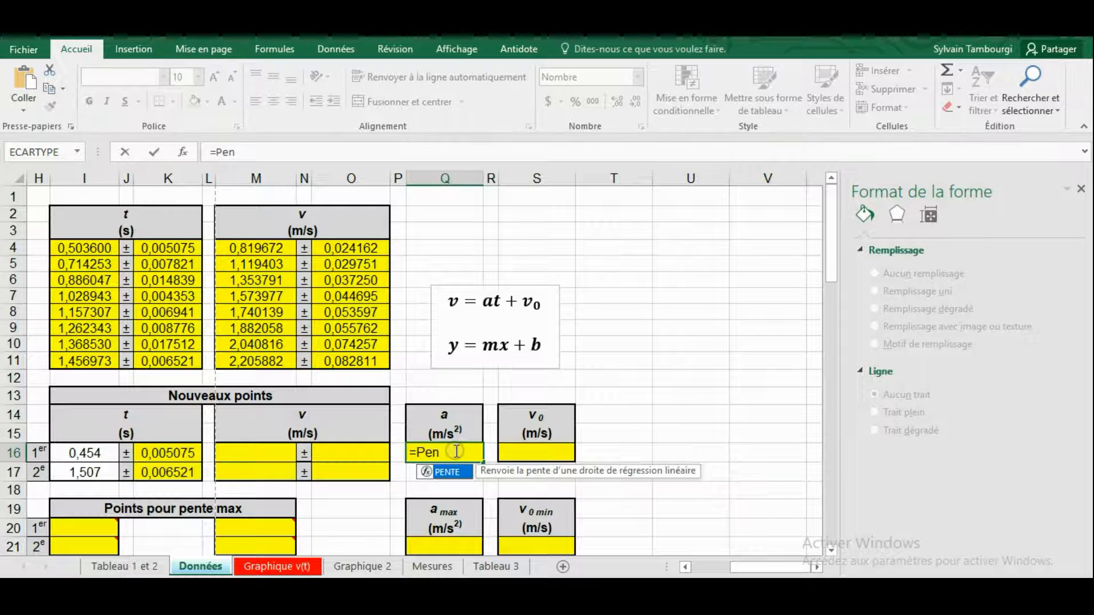
{"action": "type", "text": "te("}
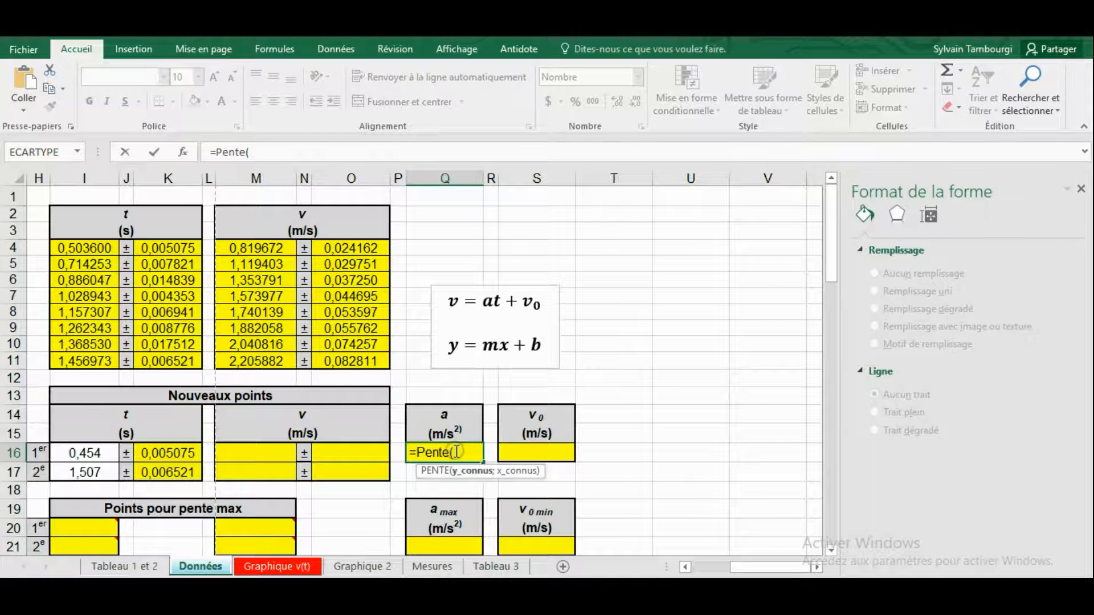
{"action": "left_click_drag", "start_coordinate": [256, 247], "coordinate": [257, 365]}
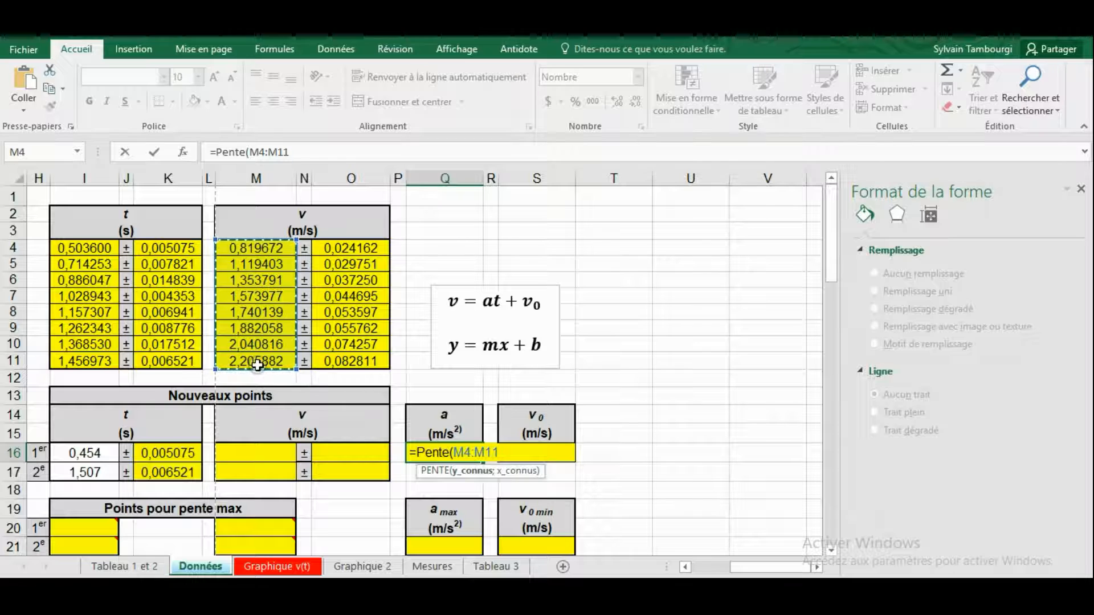
{"action": "type", "text": ";"}
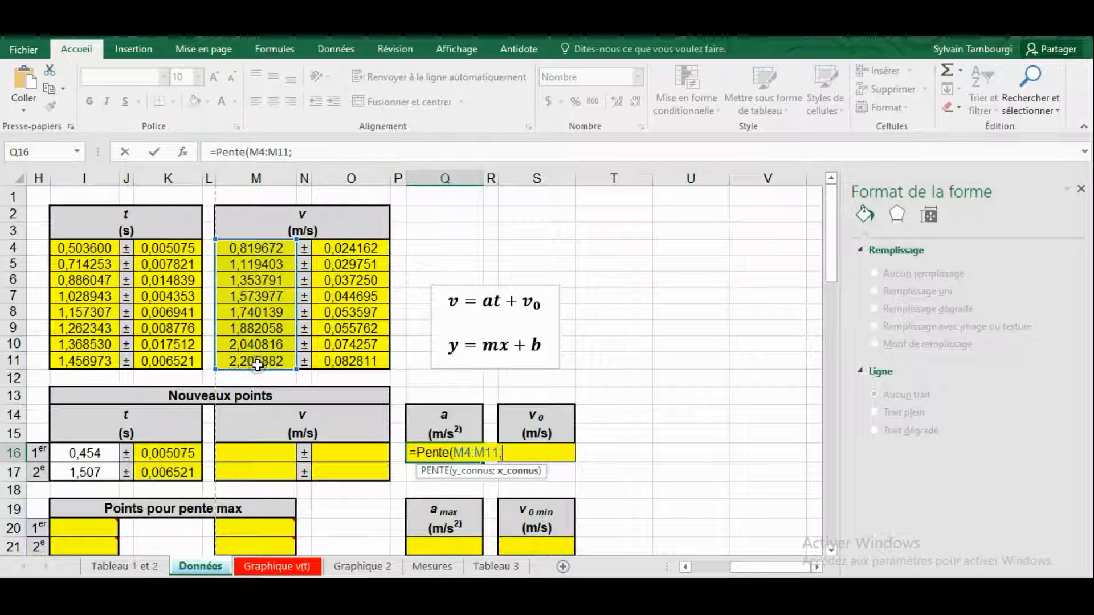
{"action": "left_click_drag", "start_coordinate": [87, 248], "coordinate": [69, 361]}
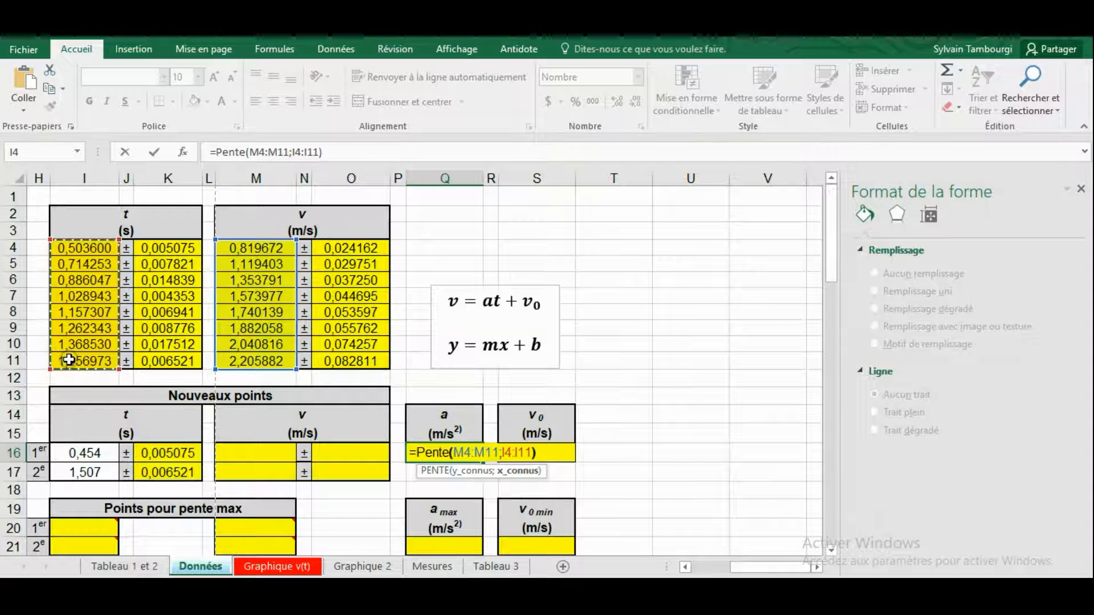
{"action": "key", "text": "Return"}
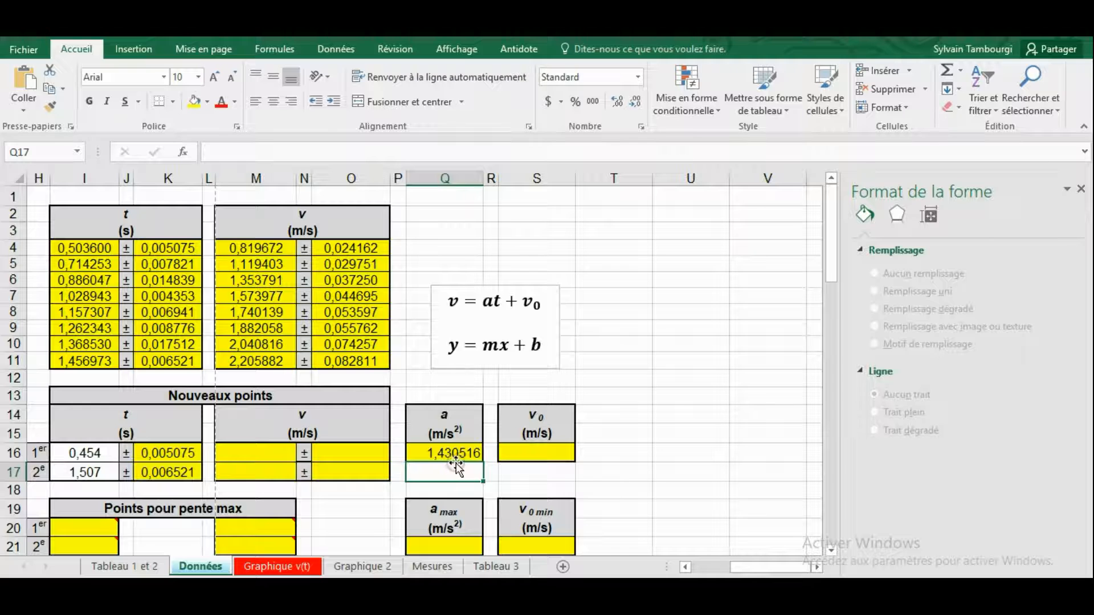
{"action": "left_click", "coordinate": [271, 565]}
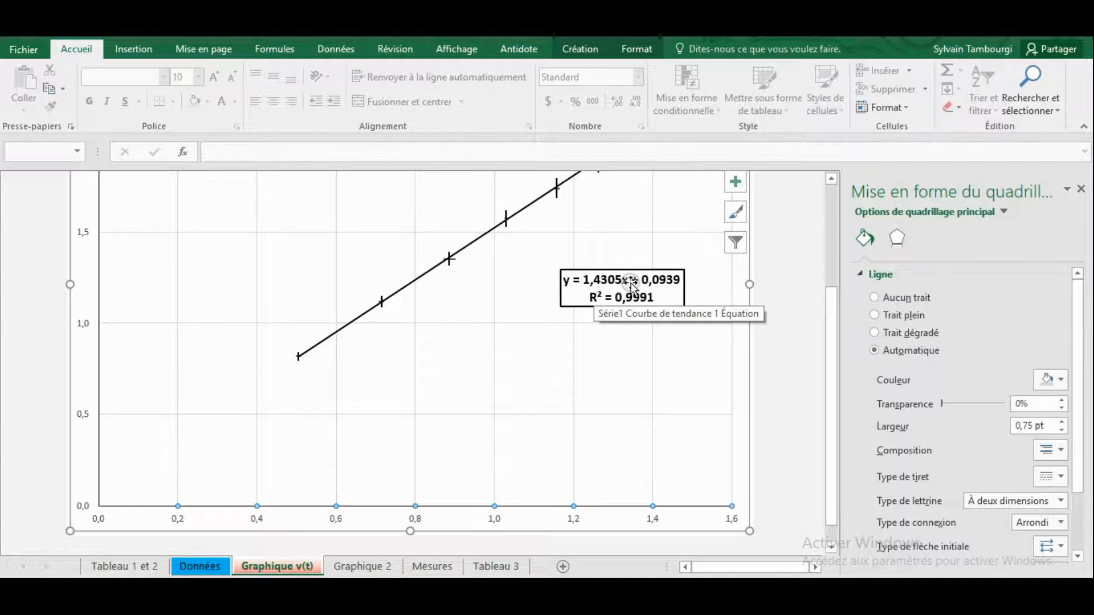
{"action": "left_click", "coordinate": [201, 566]}
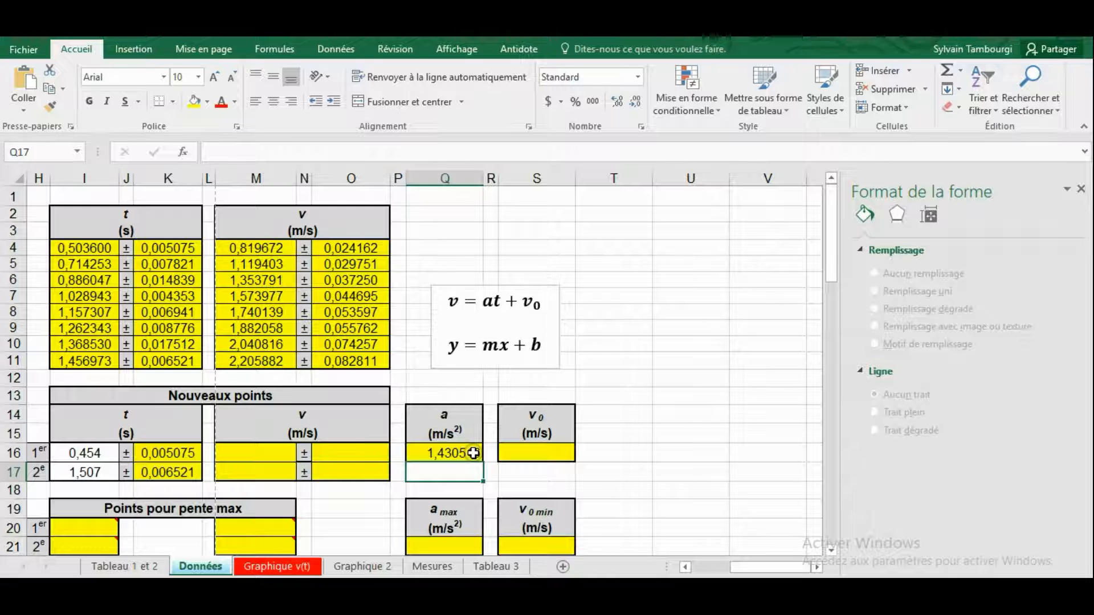
- Calculate the initial velocity in S16 on Données with =Ordonnee.origine(M4:M11;I4:I11)
{"action": "left_click", "coordinate": [530, 455]}
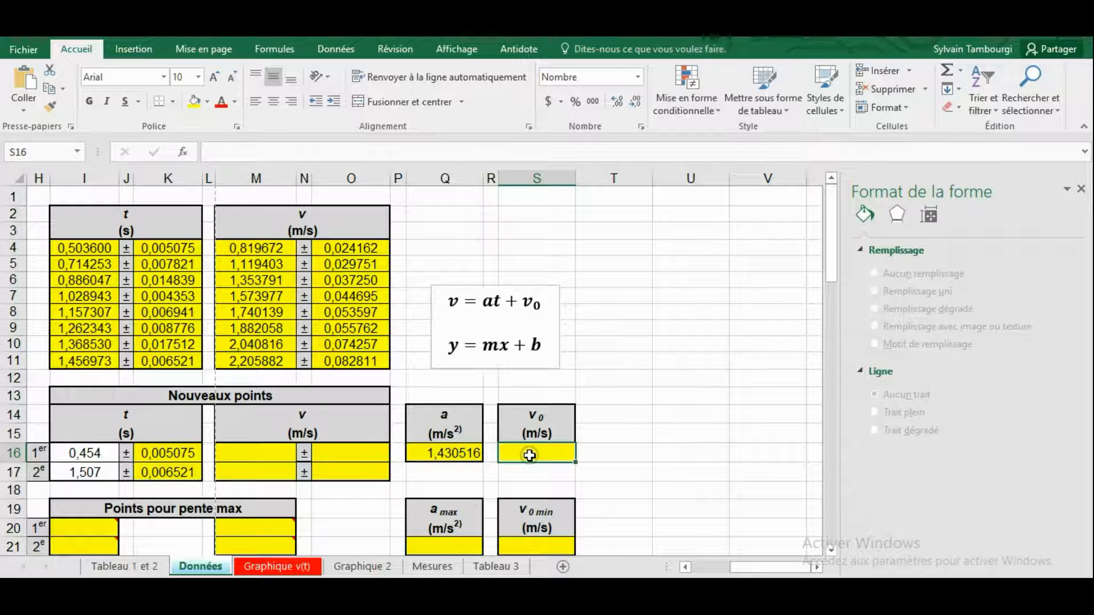
{"action": "type", "text": "="}
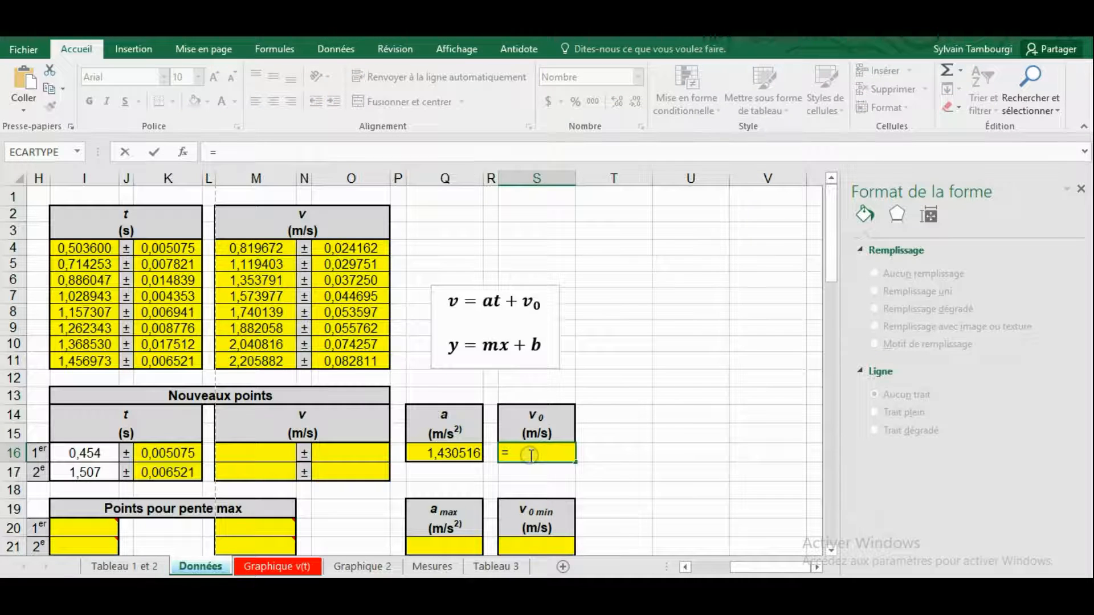
{"action": "type", "text": "Or"}
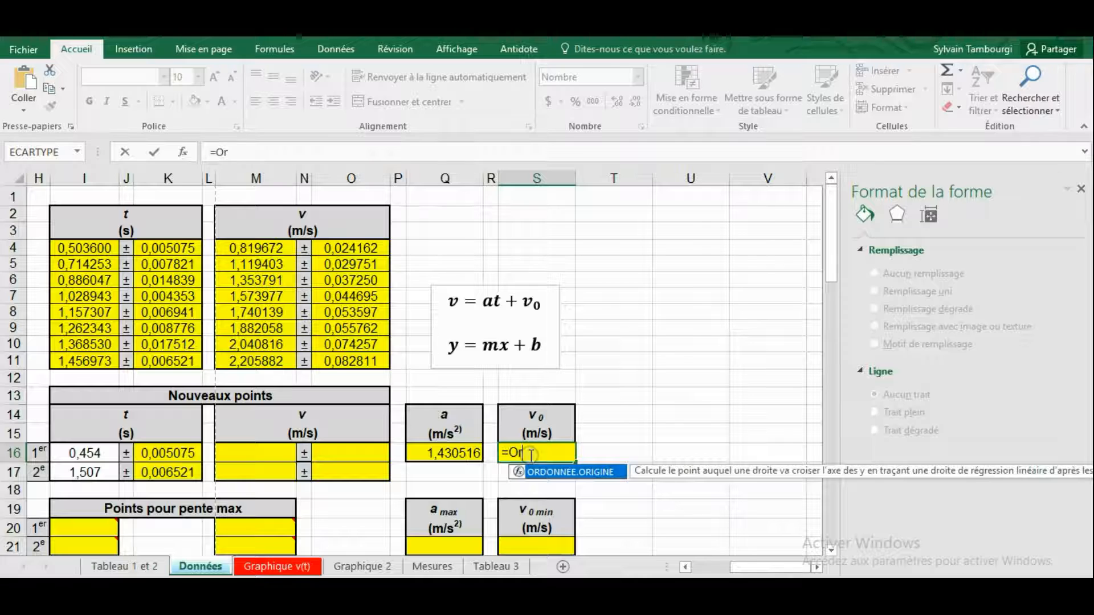
{"action": "type", "text": "d"}
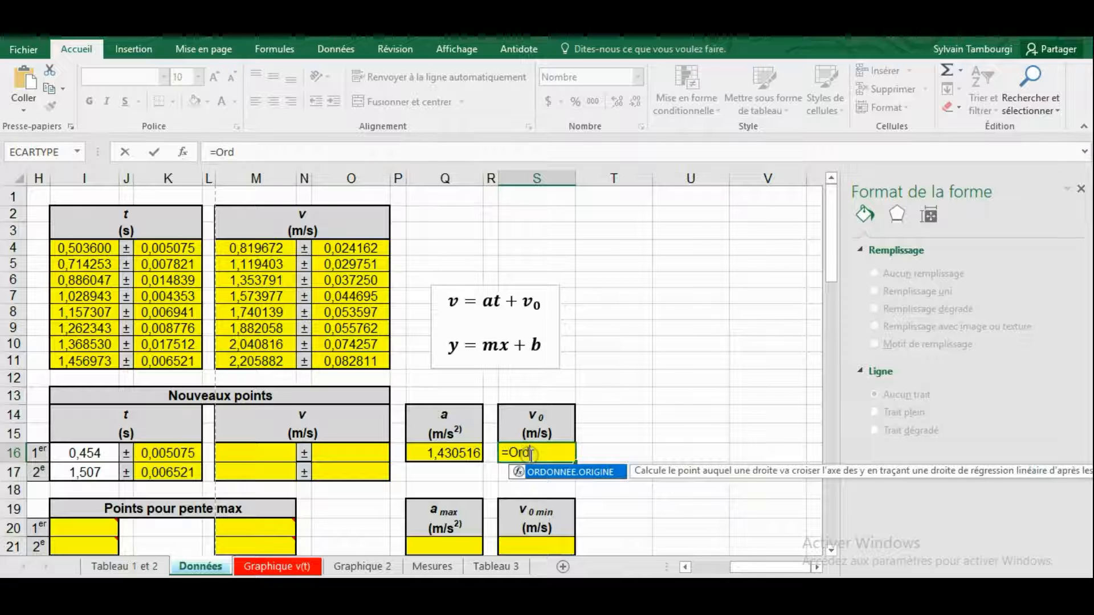
{"action": "type", "text": "onnee.origine"}
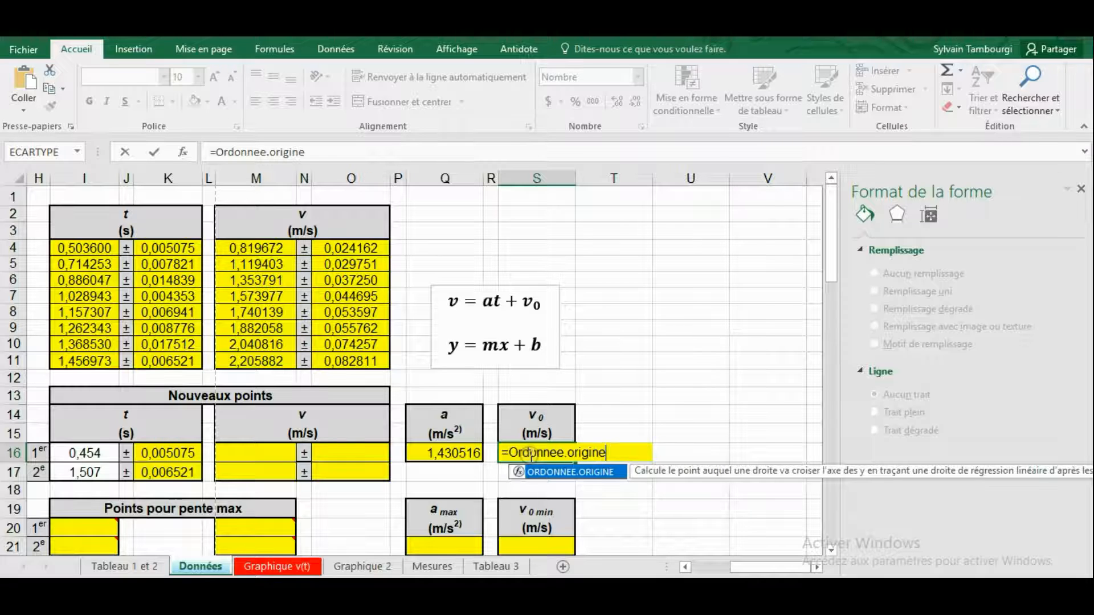
{"action": "type", "text": "("}
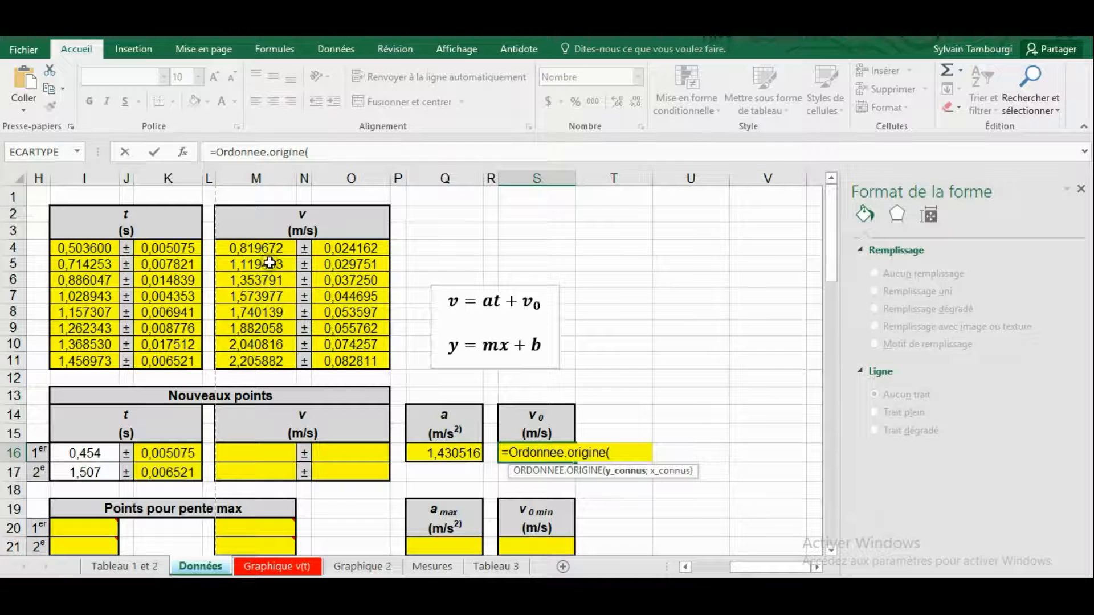
{"action": "left_click_drag", "start_coordinate": [272, 247], "coordinate": [268, 362]}
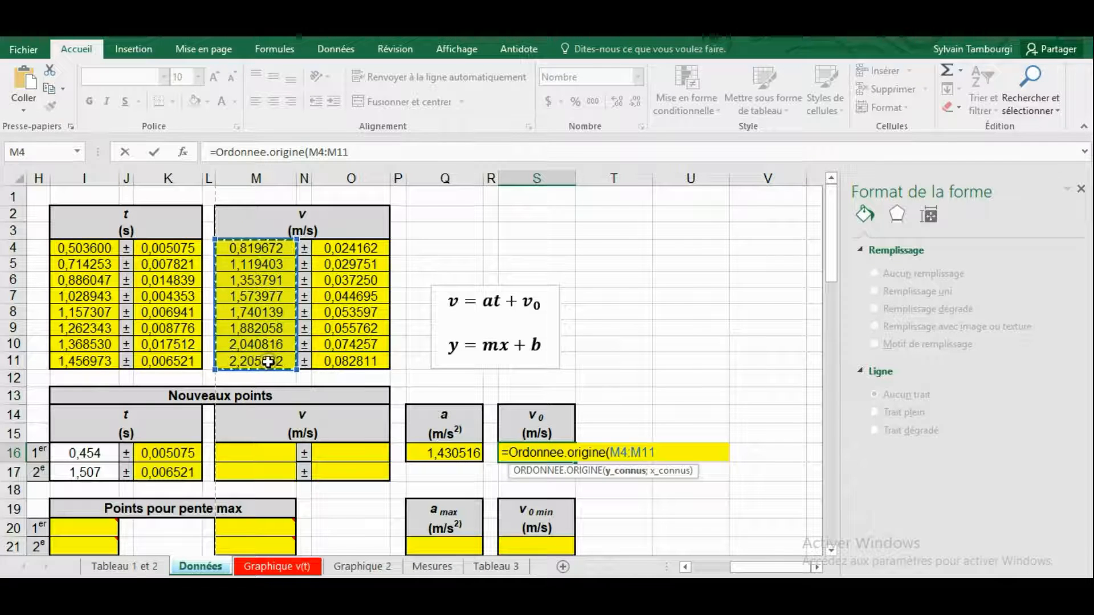
{"action": "type", "text": ";"}
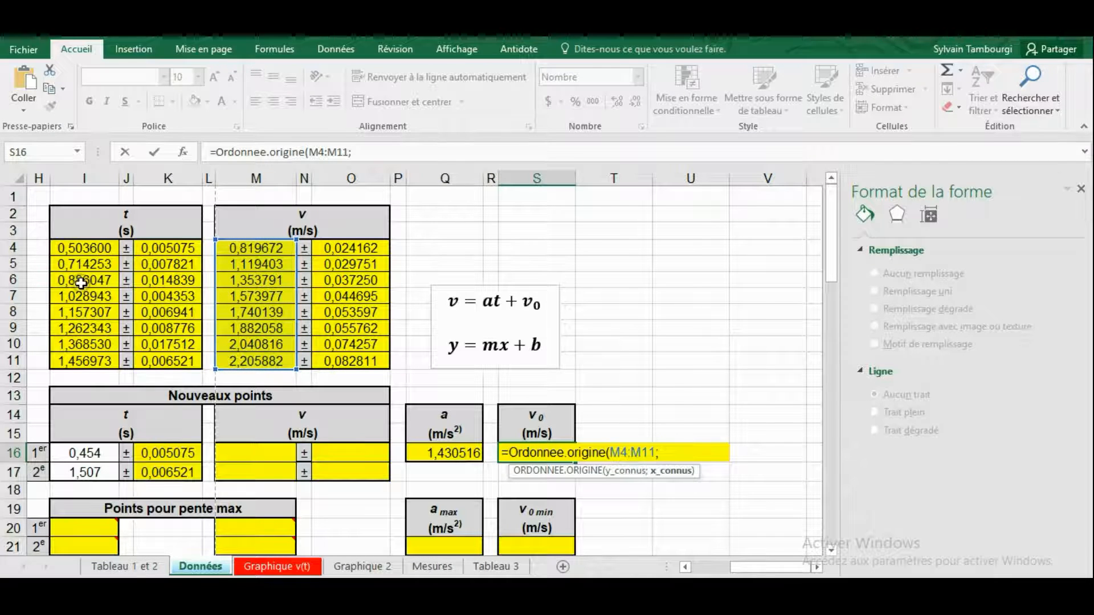
{"action": "left_click_drag", "start_coordinate": [91, 249], "coordinate": [92, 356]}
{"action": "type", "text": ")"}
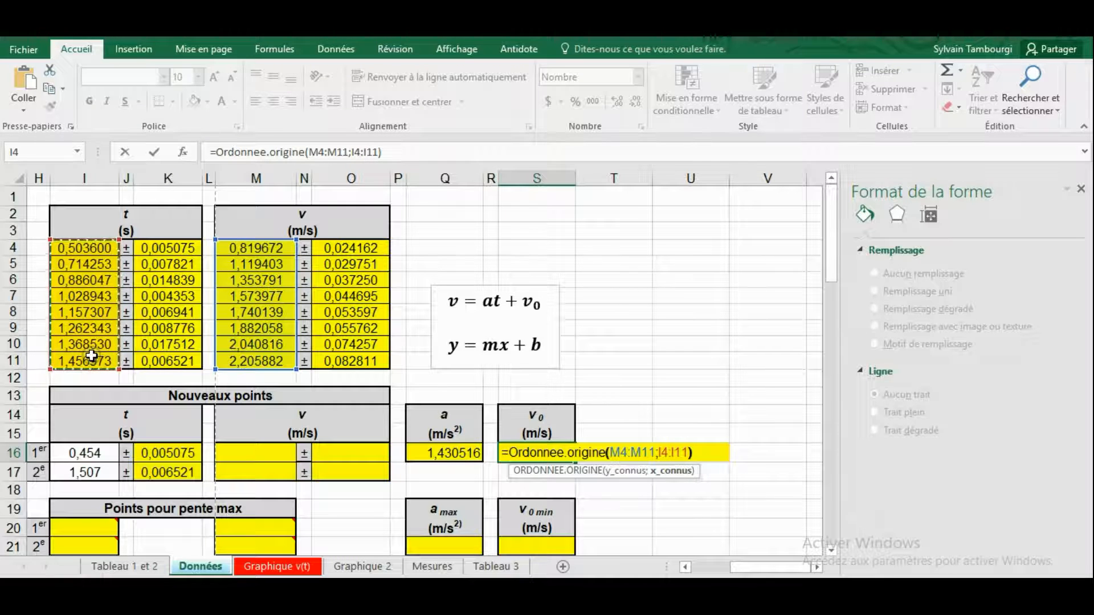
{"action": "key", "text": "Return"}
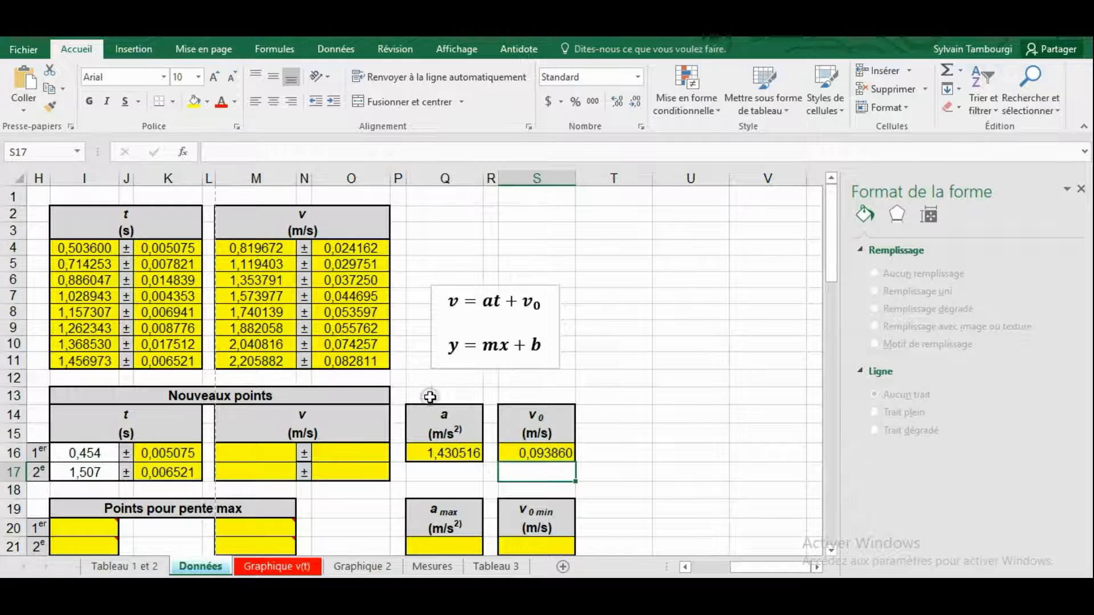
- Calculate the first new point's velocity in M16 with =Q16*I16+S16, and begin a formula in M17
{"action": "left_click", "coordinate": [269, 457]}
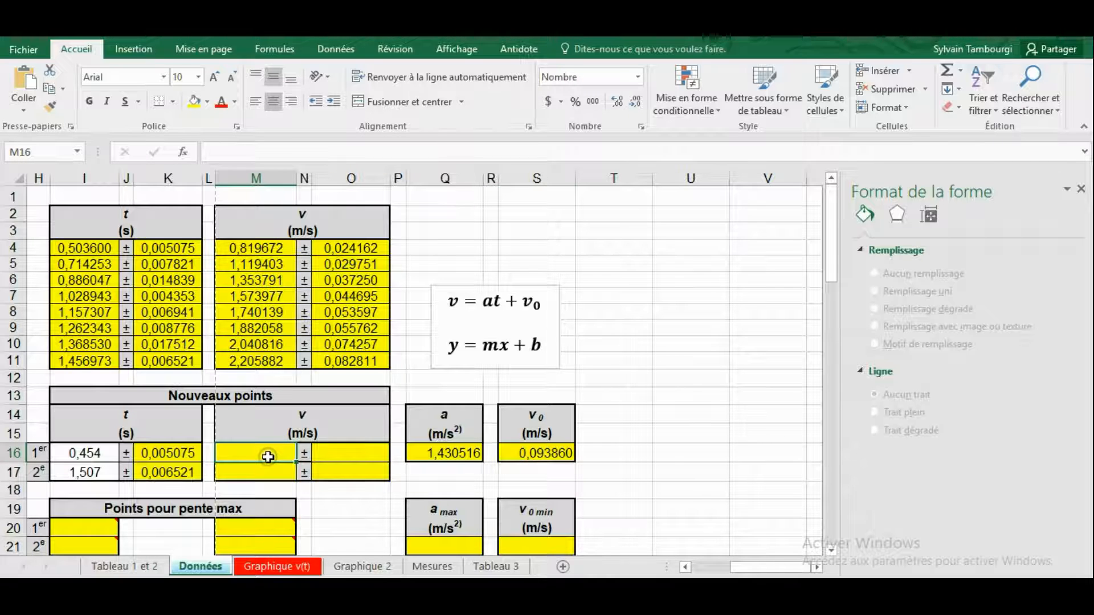
{"action": "type", "text": "="}
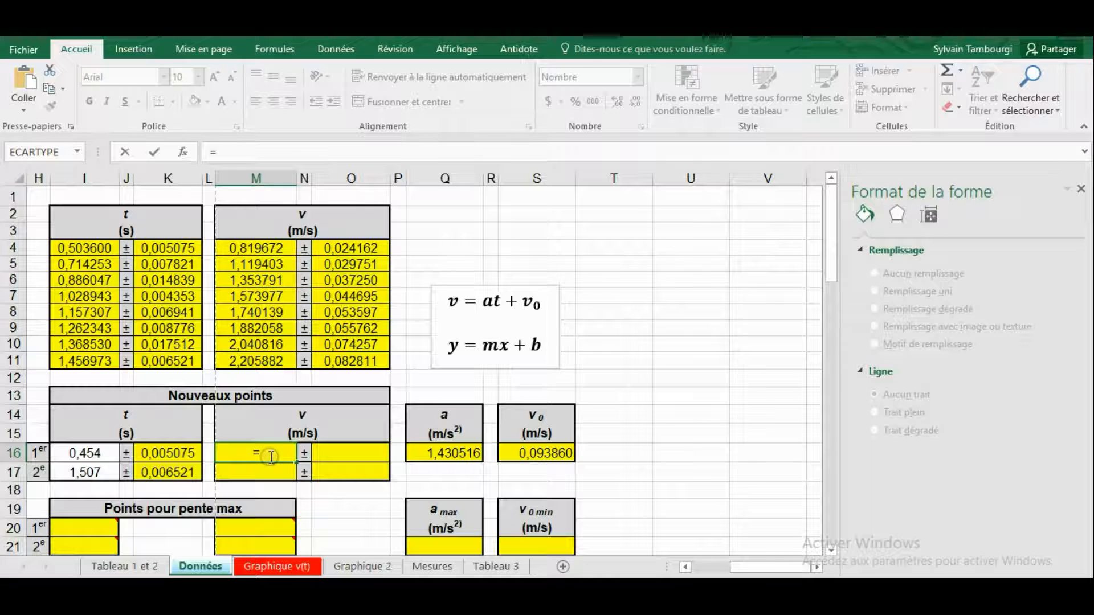
{"action": "left_click", "coordinate": [445, 454]}
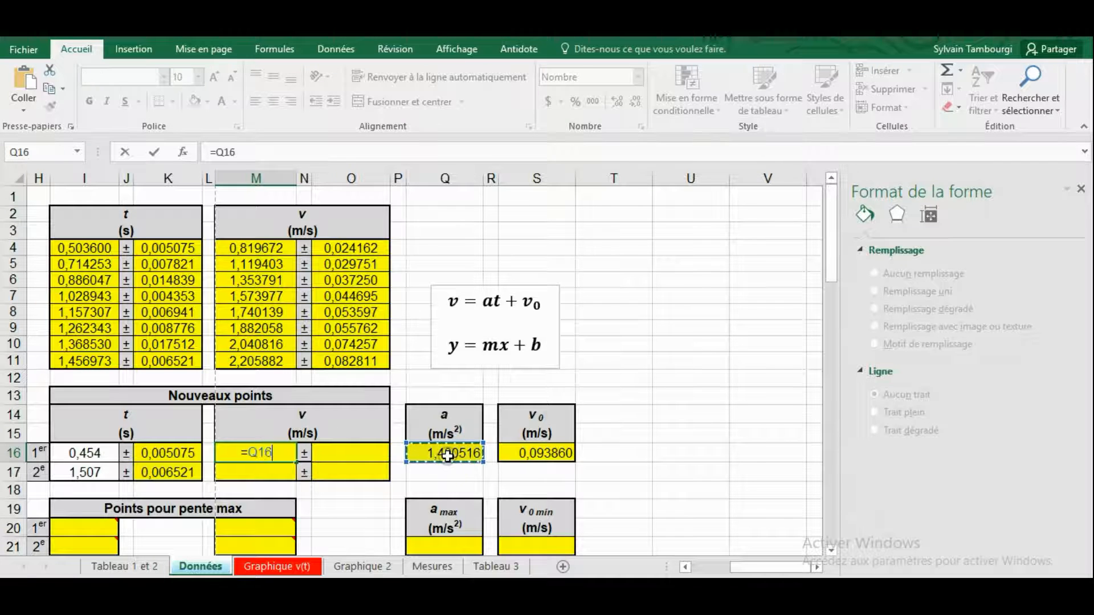
{"action": "type", "text": "*"}
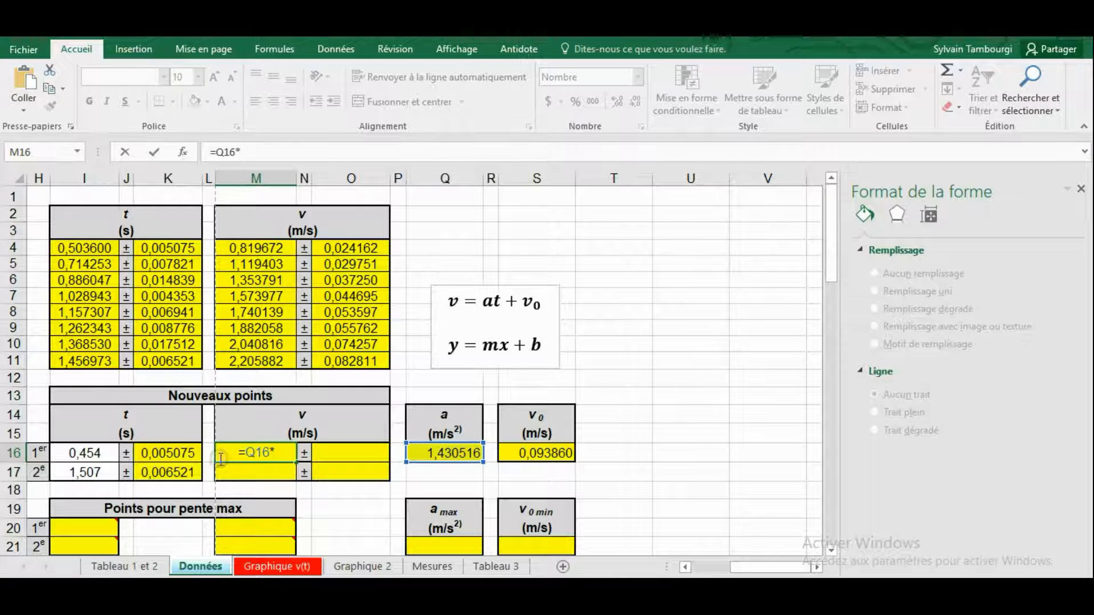
{"action": "left_click", "coordinate": [96, 454]}
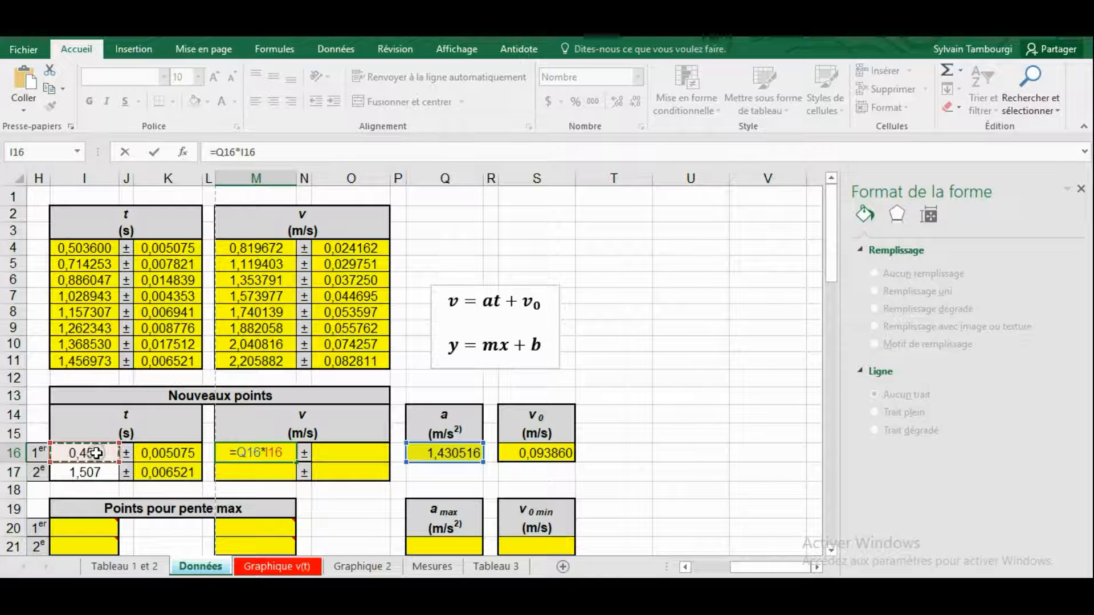
{"action": "type", "text": "+"}
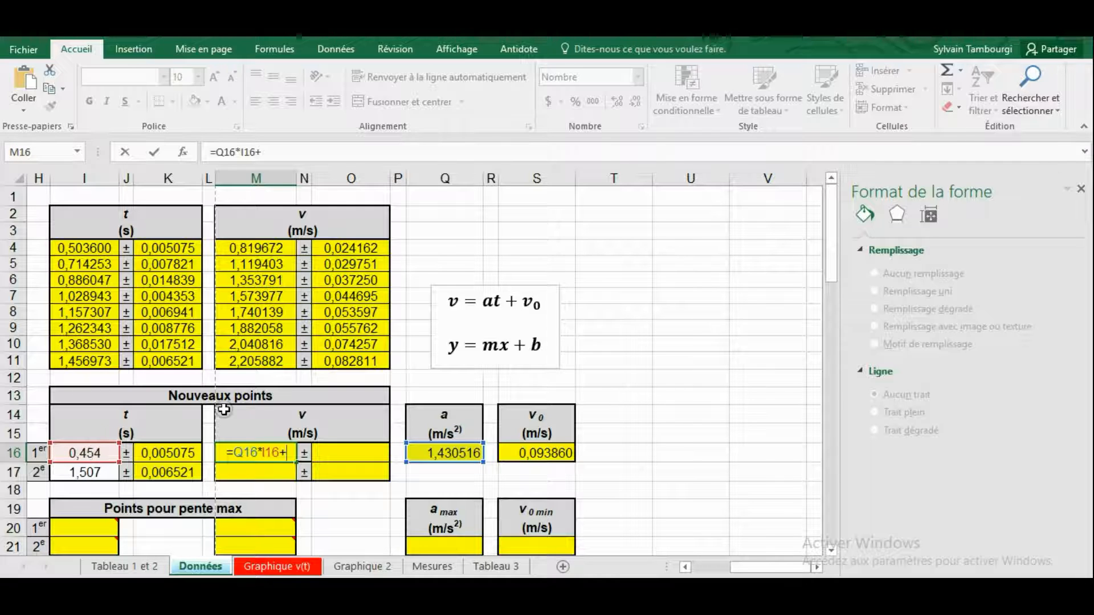
{"action": "left_click", "coordinate": [559, 454]}
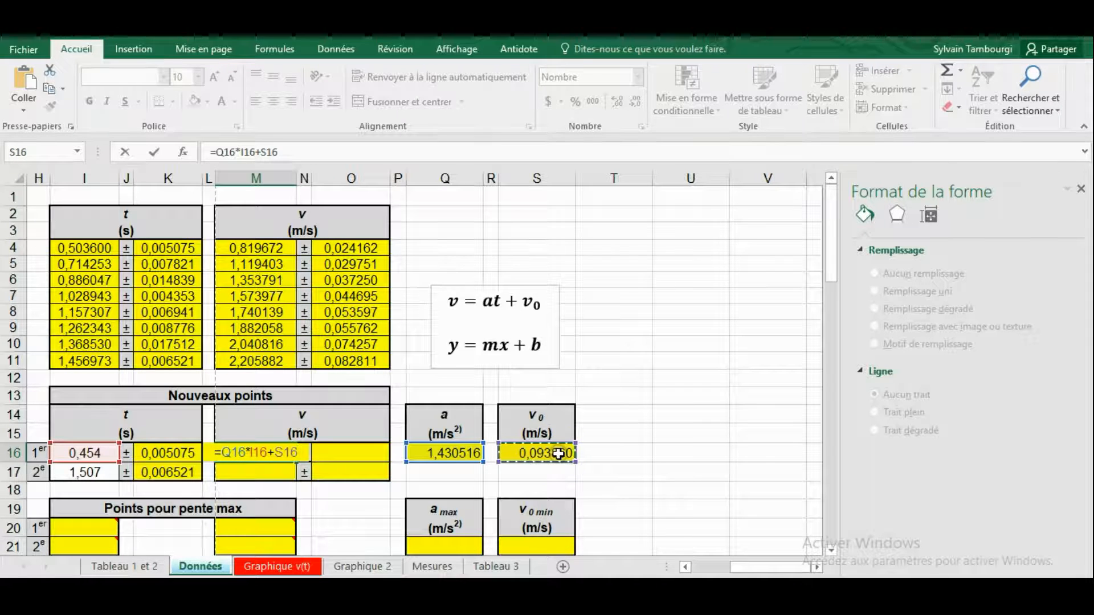
{"action": "key", "text": "Return"}
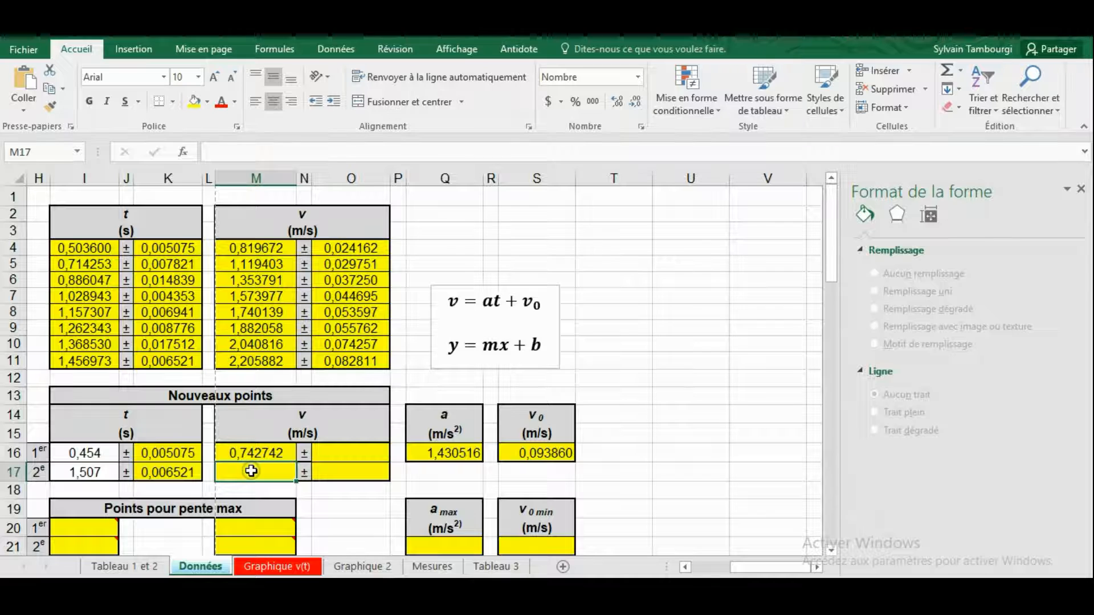
{"action": "type", "text": "="}
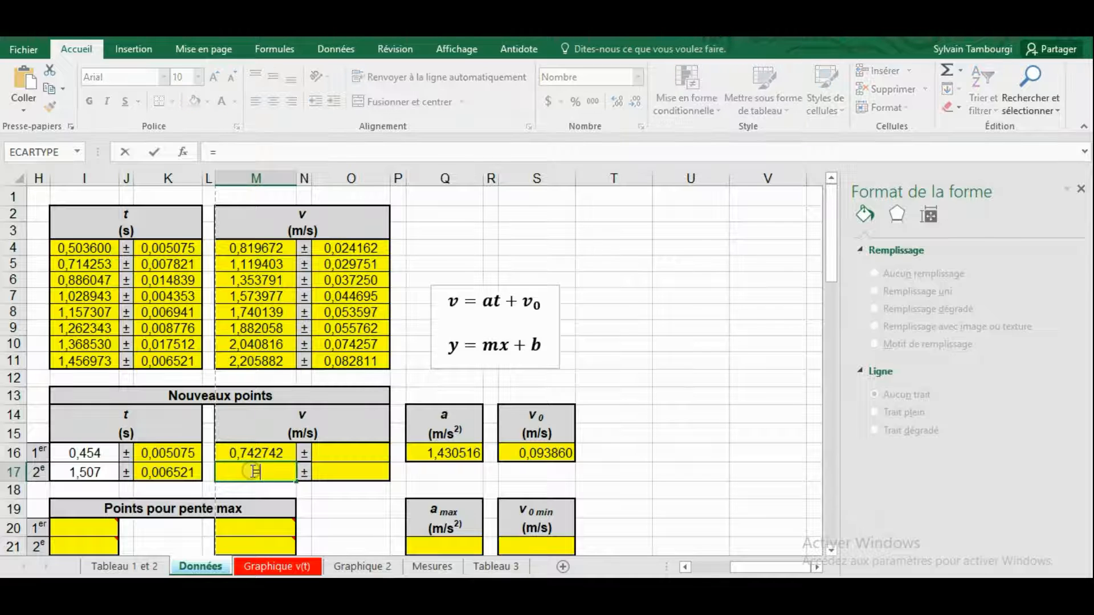
{"action": "left_click", "coordinate": [450, 455]}
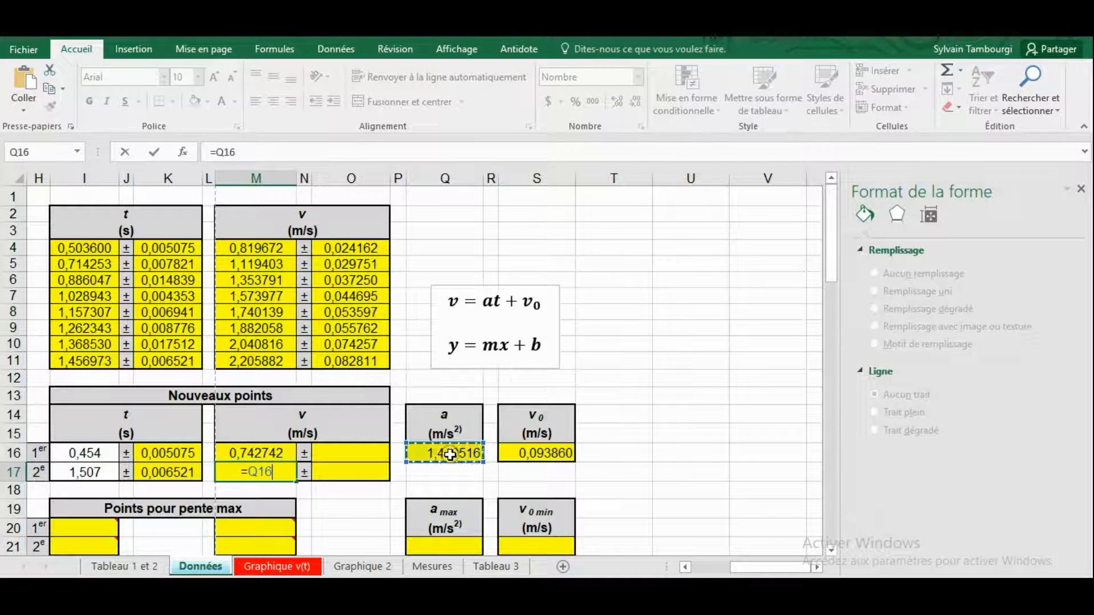
{"action": "left_click", "coordinate": [88, 473]}
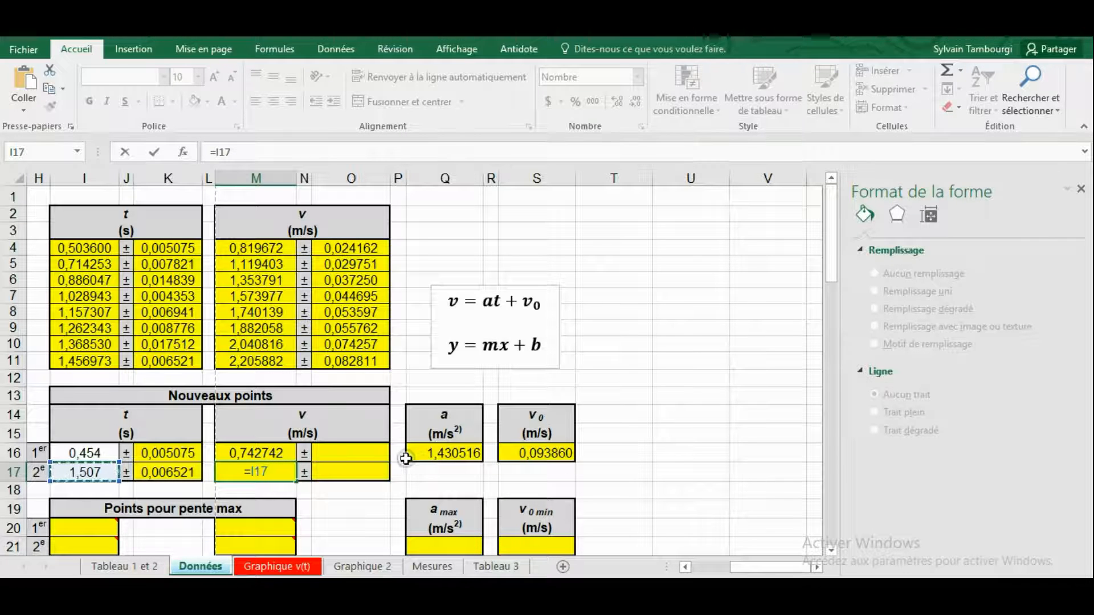
{"action": "left_click", "coordinate": [278, 473]}
{"action": "key", "text": "BackSpace"}
{"action": "key", "text": "BackSpace"}
{"action": "key", "text": "BackSpace"}
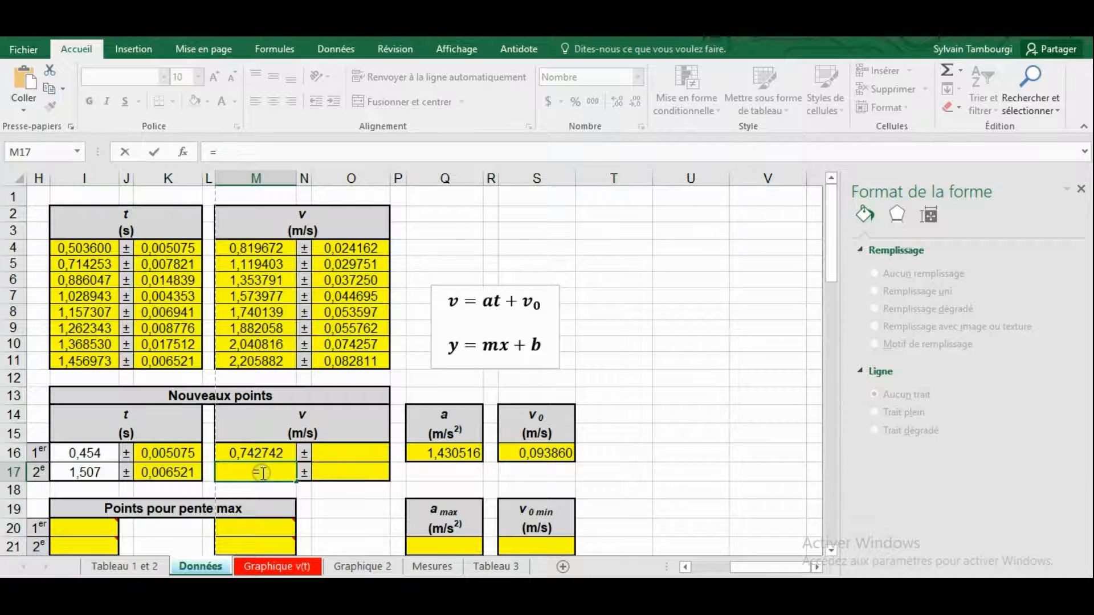
- Complete the second new point's velocity formula in M17 as =Q16*I17+S16
{"action": "left_click", "coordinate": [460, 453]}
{"action": "type", "text": "*"}
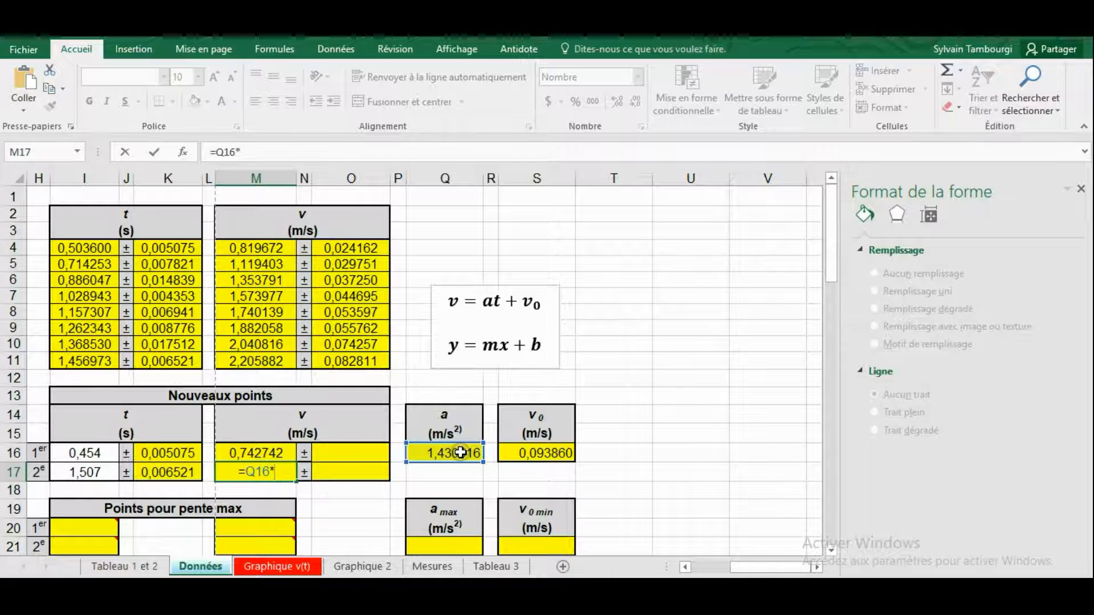
{"action": "left_click", "coordinate": [89, 472]}
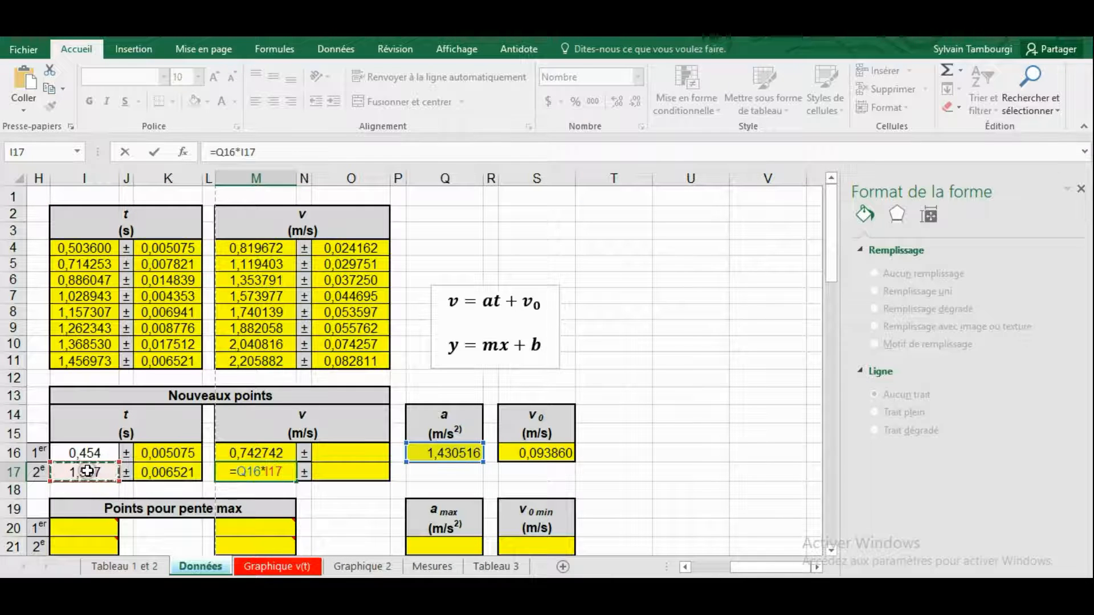
{"action": "type", "text": "+"}
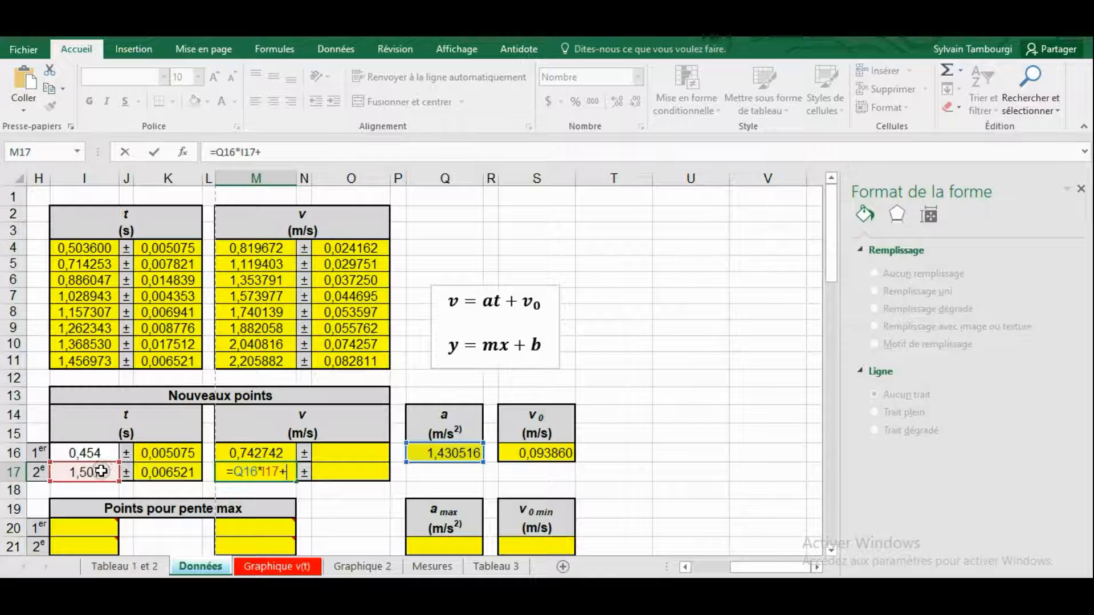
{"action": "left_click", "coordinate": [548, 453]}
{"action": "key", "text": "Return"}
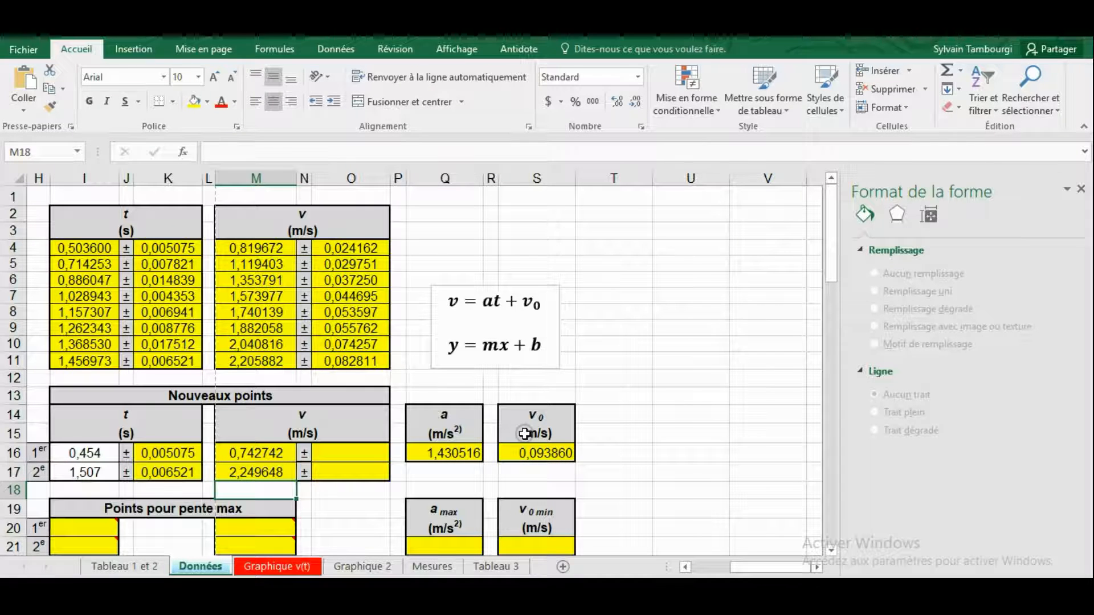
- Fill in the velocity uncertainties of the two new points with =O4 in O16 and =O11 in O17
{"action": "key", "text": "alt"}
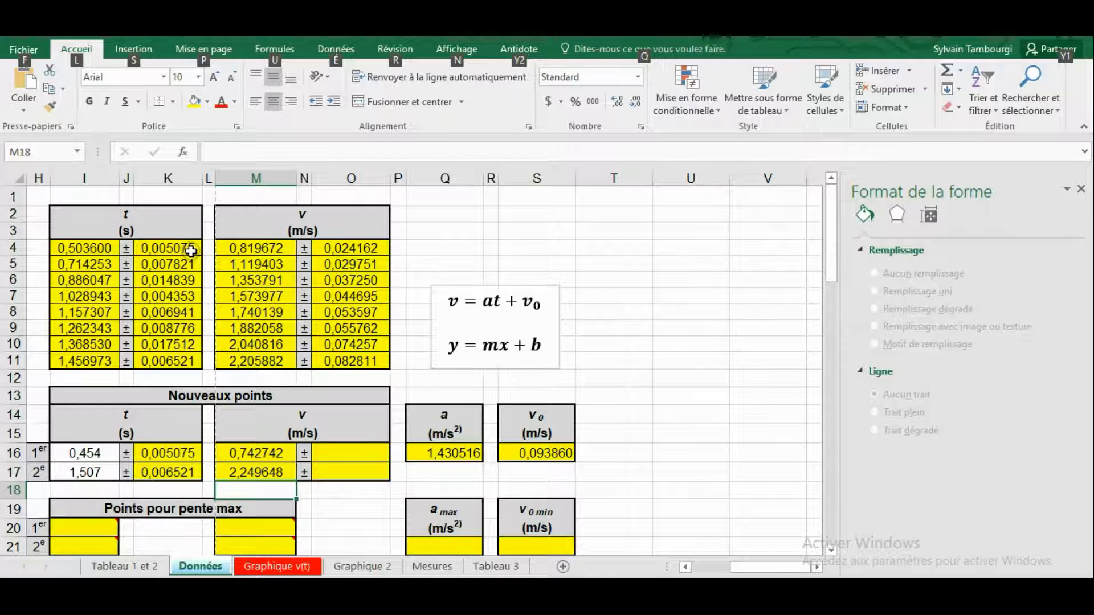
{"action": "left_click", "coordinate": [341, 454]}
{"action": "type", "text": "="}
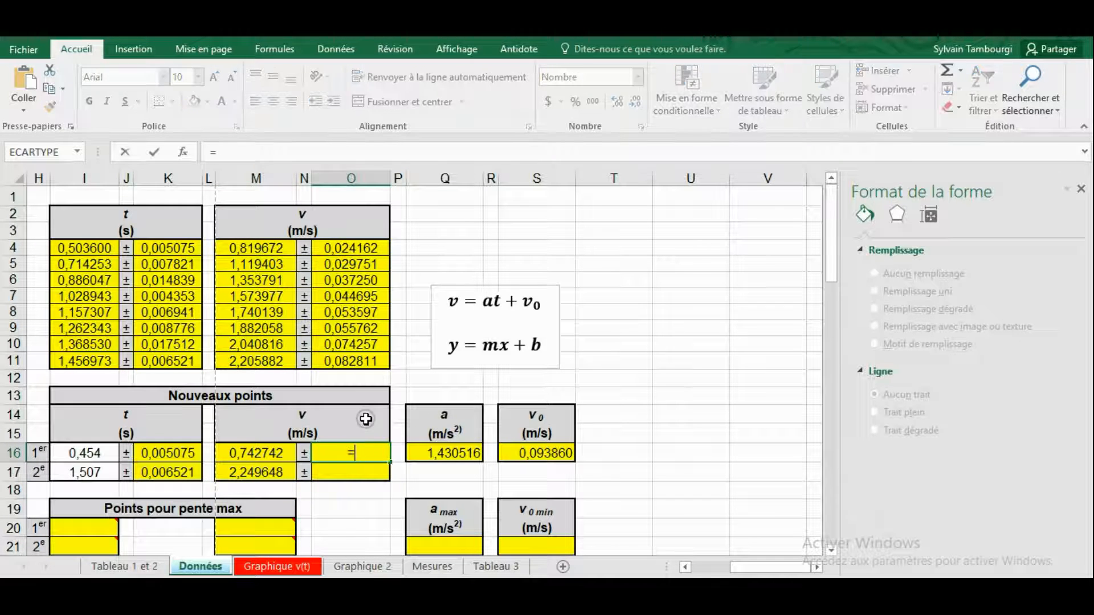
{"action": "left_click", "coordinate": [358, 249]}
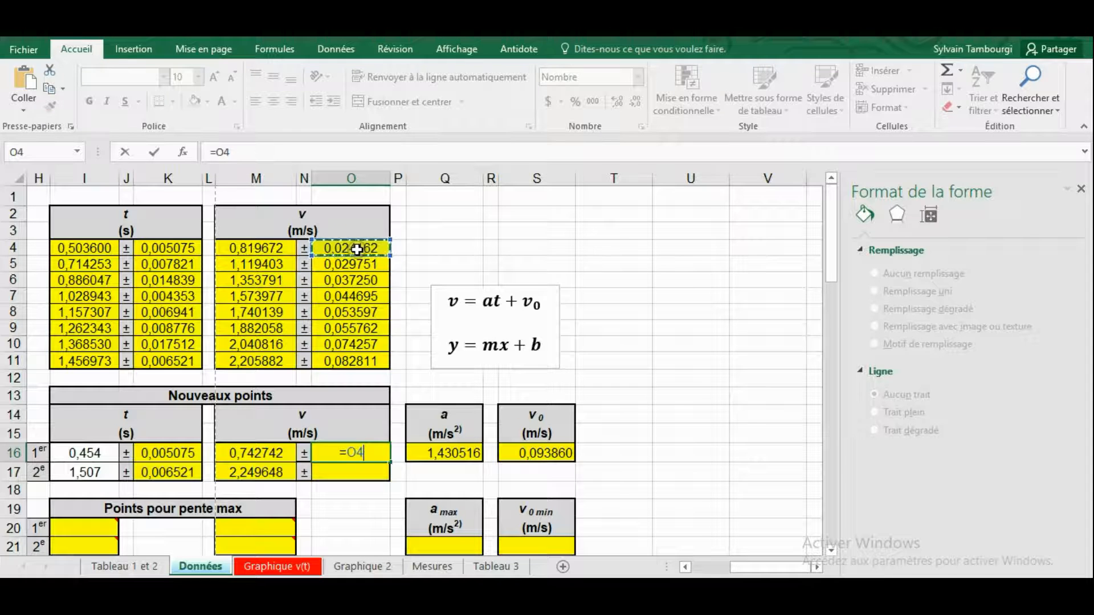
{"action": "key", "text": "Return"}
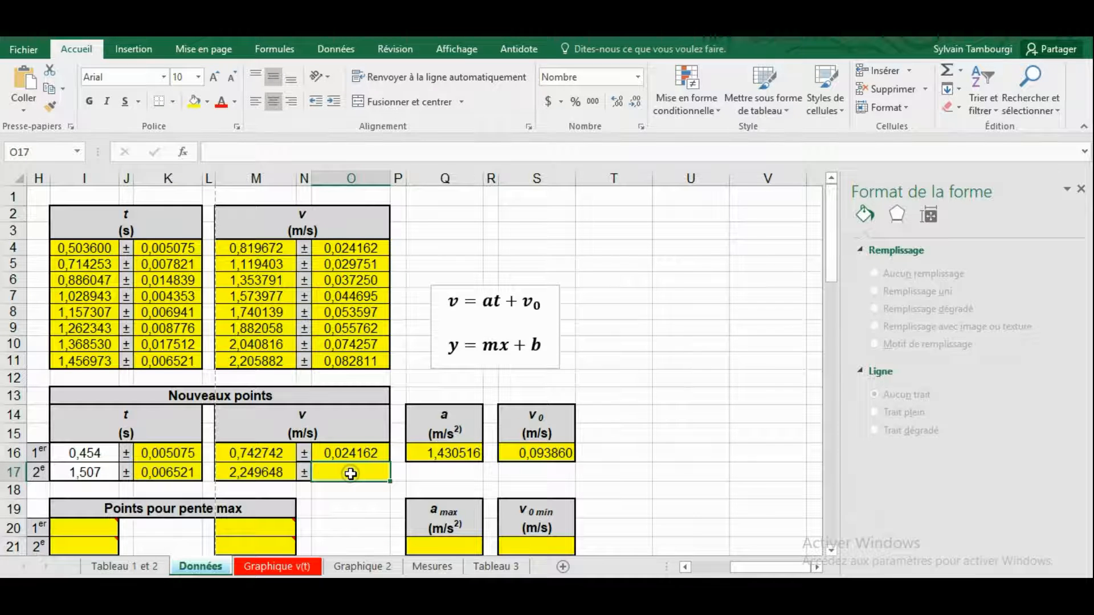
{"action": "type", "text": "="}
{"action": "left_click", "coordinate": [358, 363]}
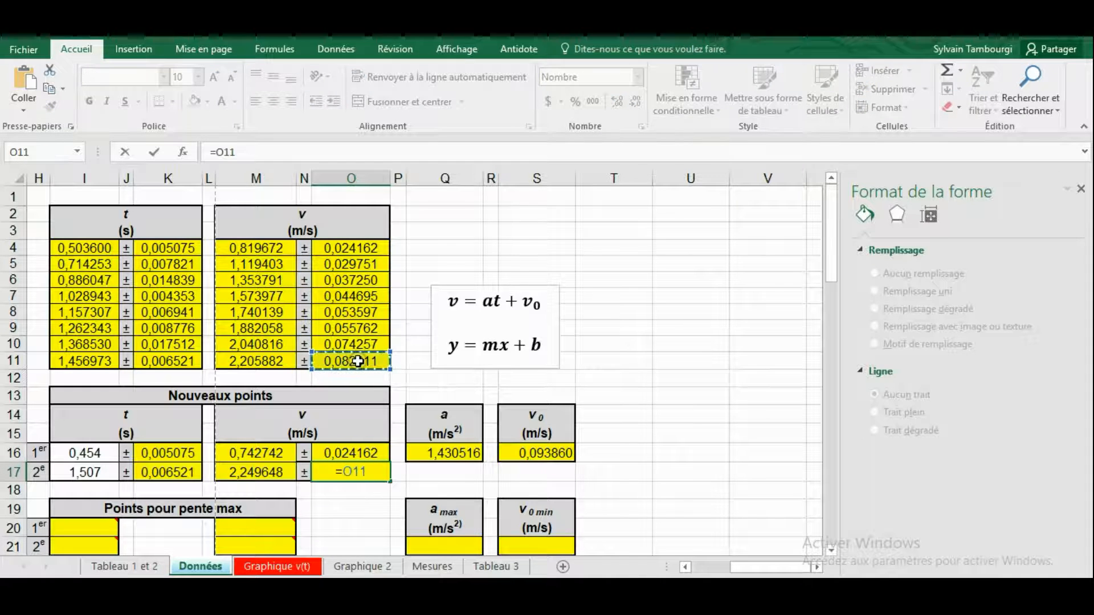
{"action": "key", "text": "Return"}
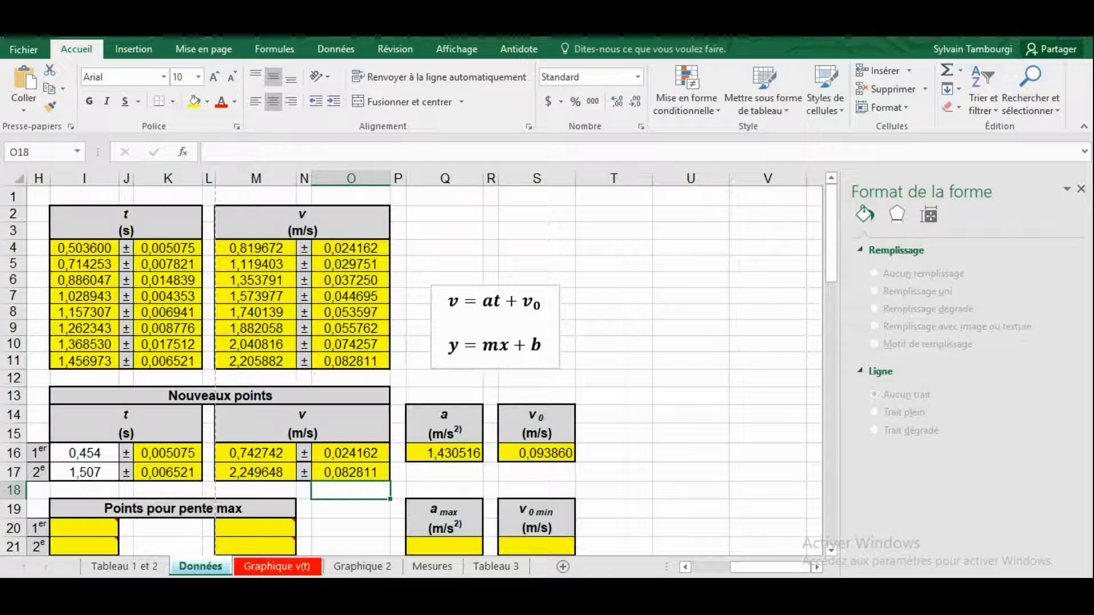
- Consult the lab manual's maximum-slope section, and calculate the first maximum-slope point's time in I20 on Données with =I16+K16
{"action": "left_click", "coordinate": [342, 594]}
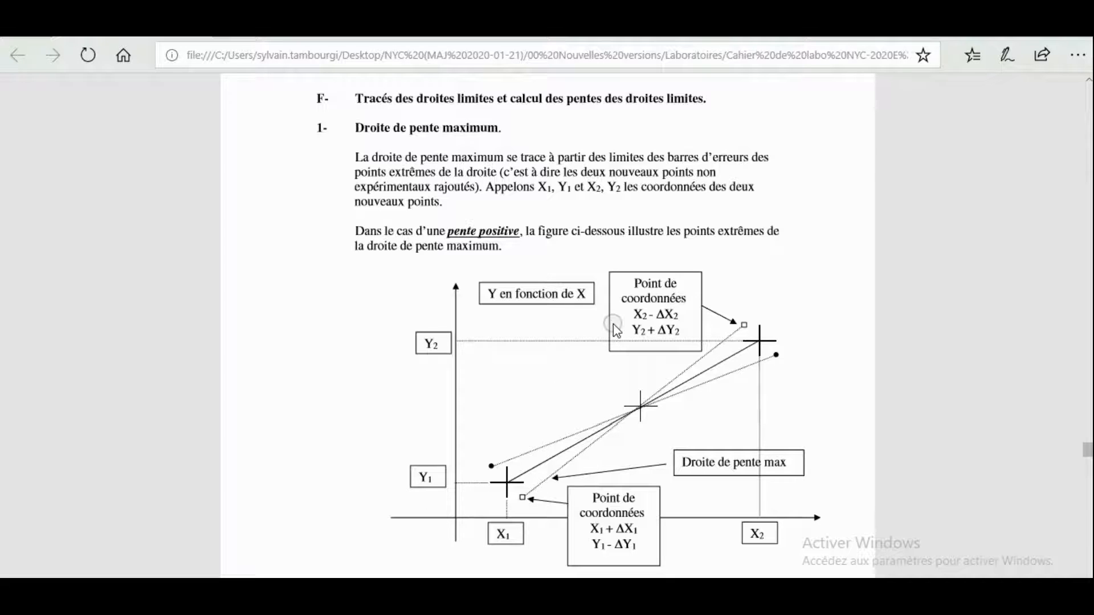
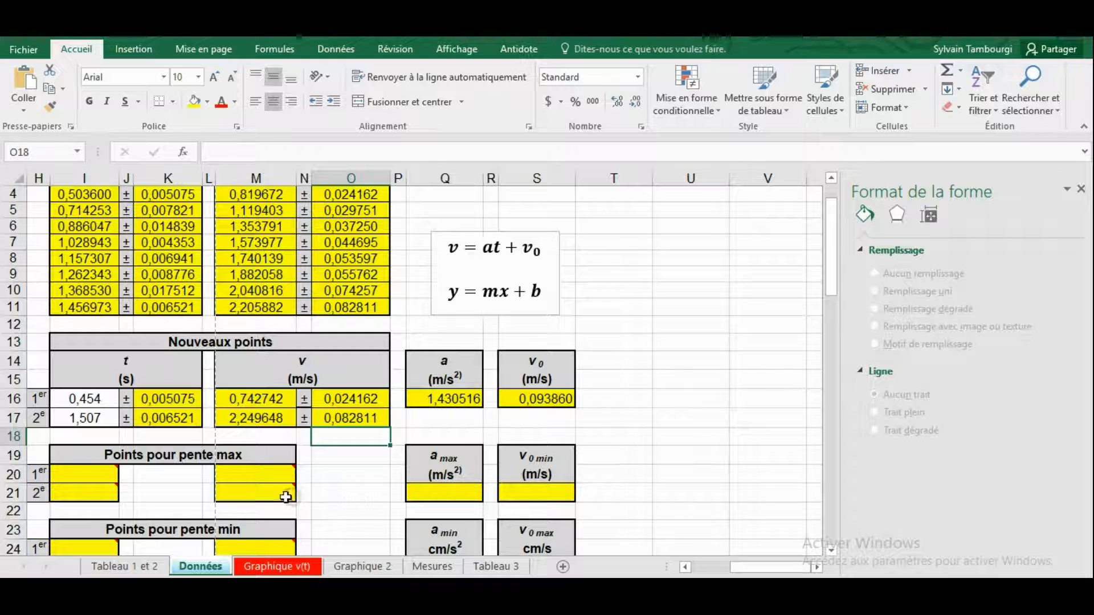
{"action": "left_click", "coordinate": [97, 475]}
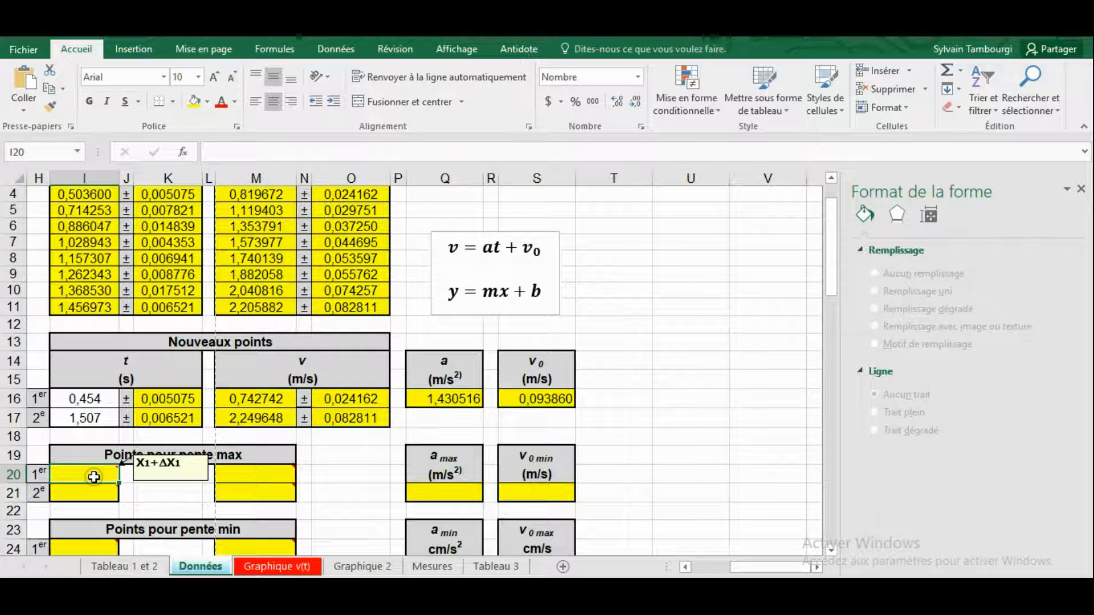
{"action": "type", "text": "="}
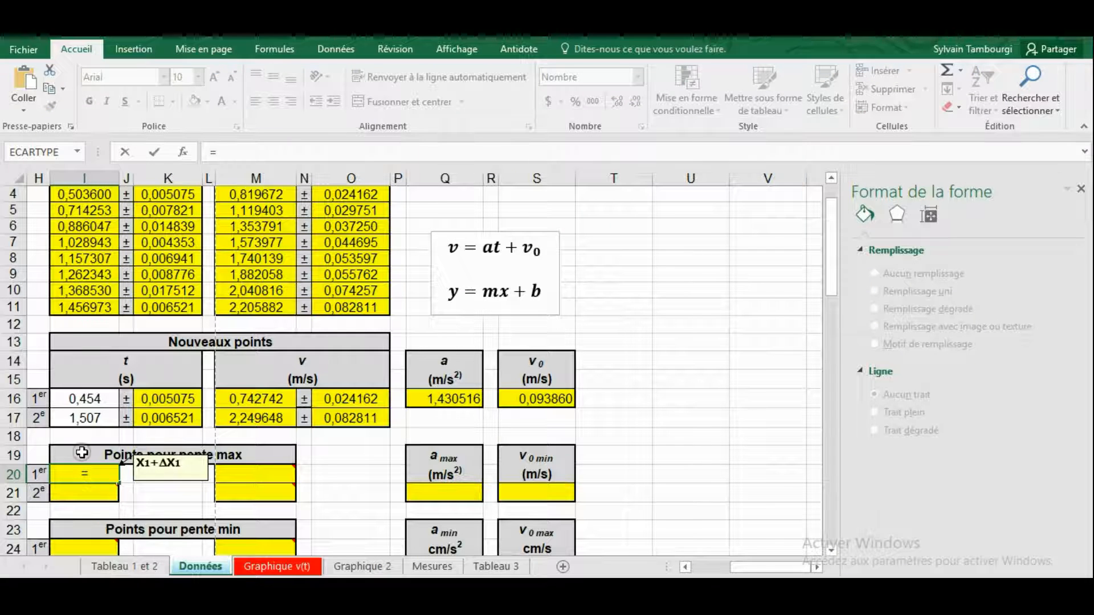
{"action": "left_click", "coordinate": [83, 398]}
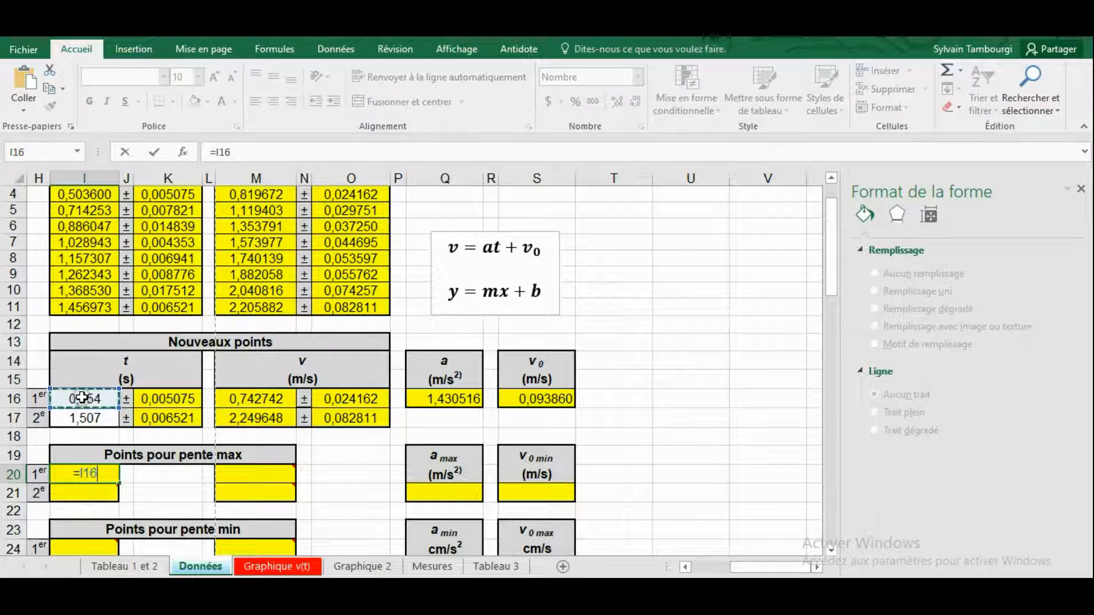
{"action": "type", "text": "+"}
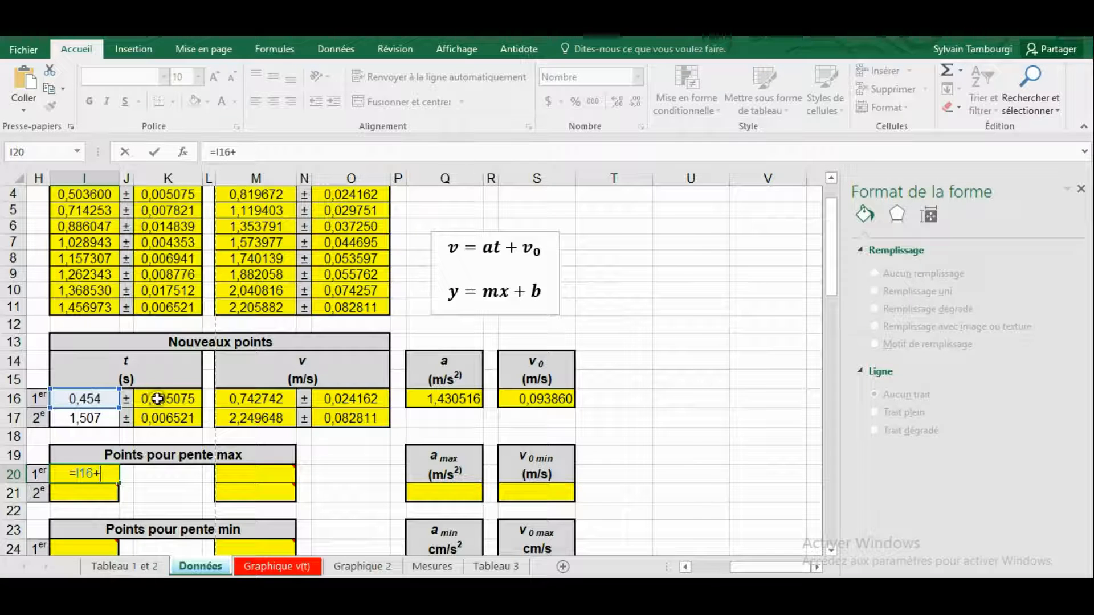
{"action": "left_click", "coordinate": [183, 401]}
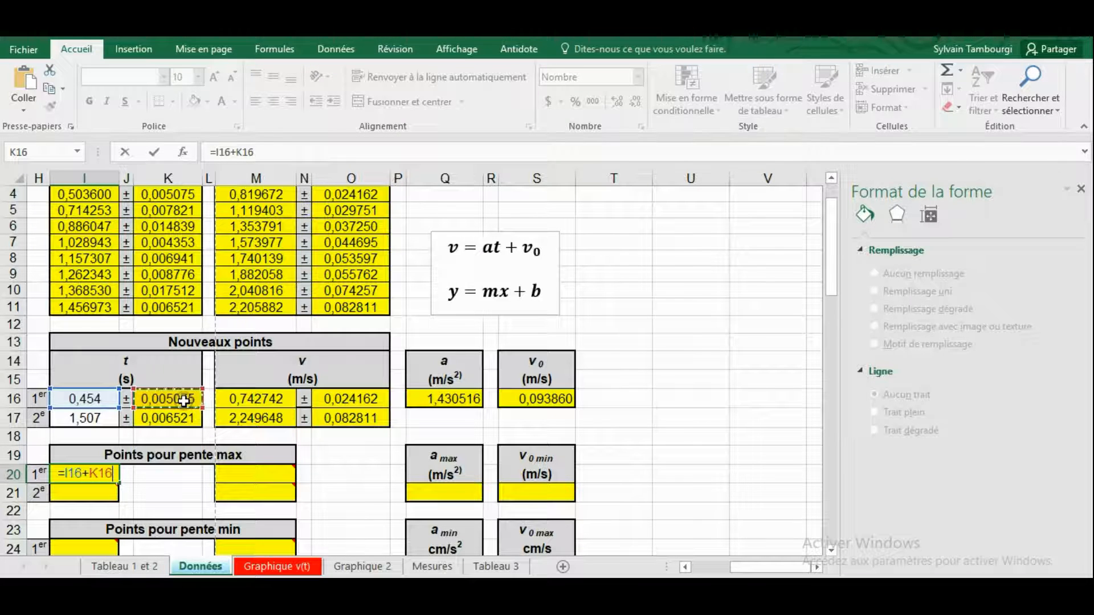
{"action": "key", "text": "Return"}
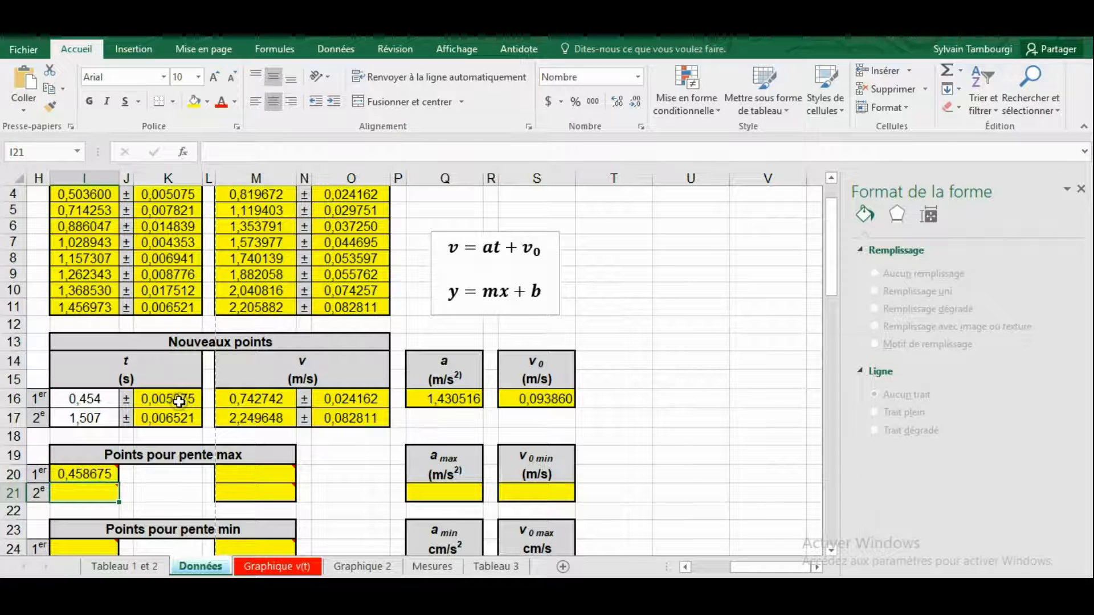
- Calculate the first maximum-slope point's velocity in M20 with =M16-O16
{"action": "mouse_move", "coordinate": [245, 474]}
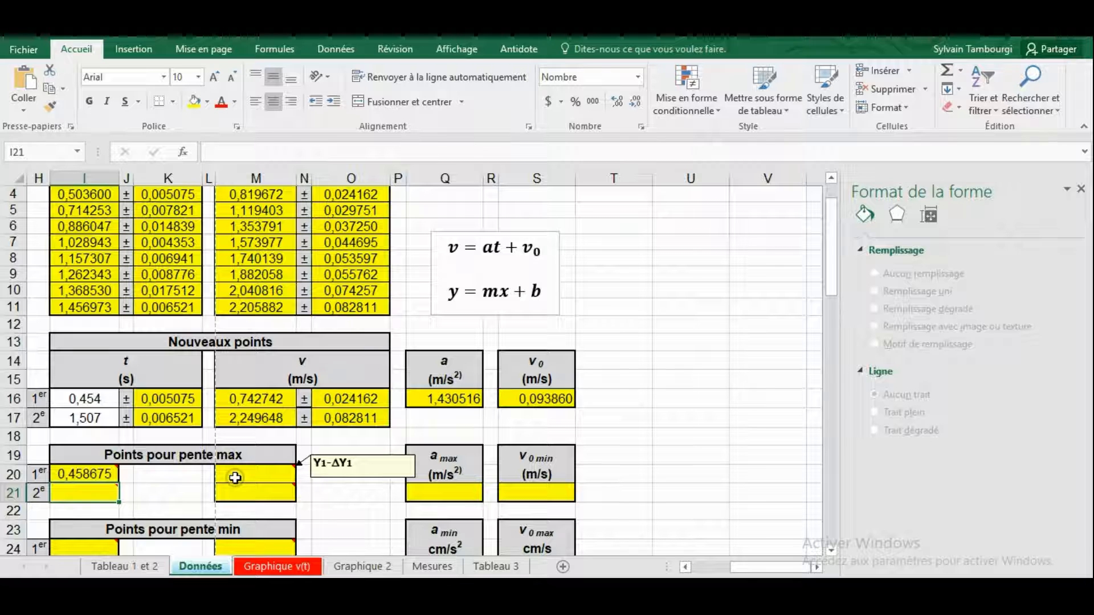
{"action": "left_click", "coordinate": [235, 478]}
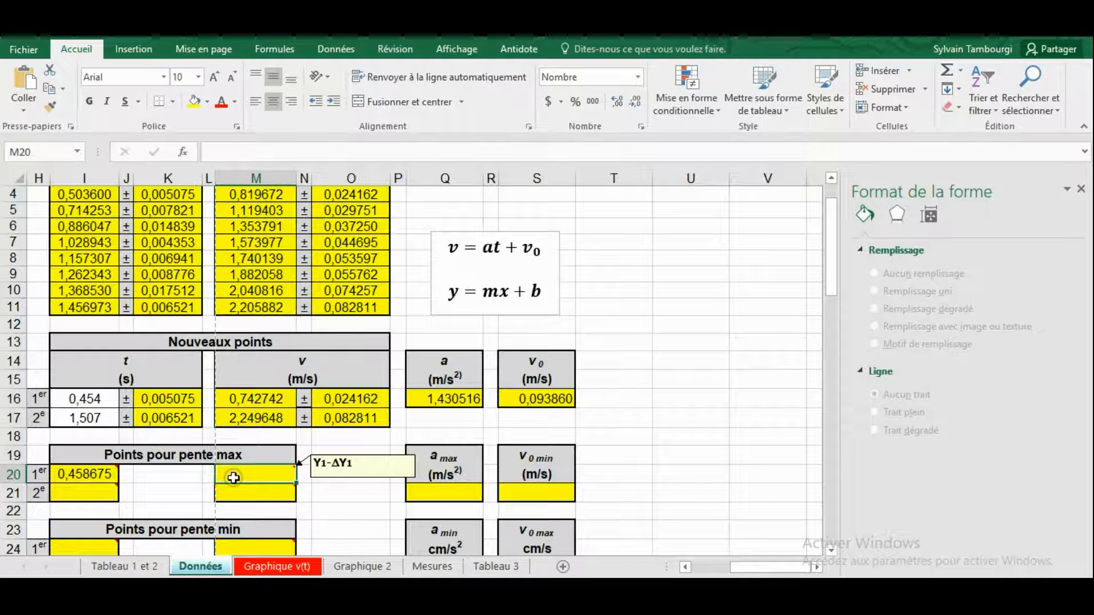
{"action": "type", "text": "="}
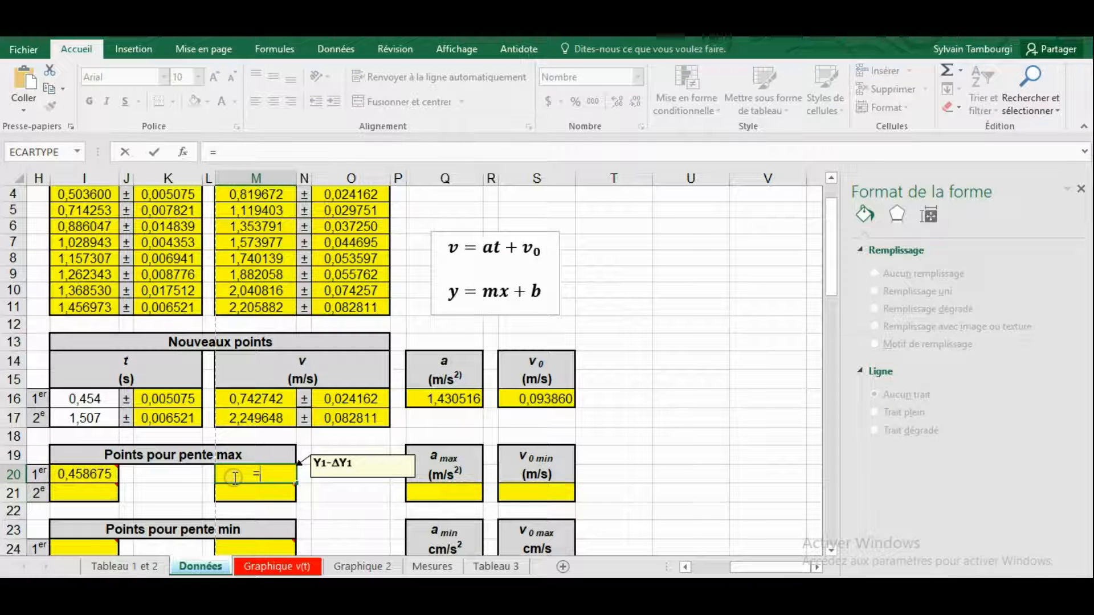
{"action": "left_click", "coordinate": [252, 399]}
{"action": "type", "text": "-"}
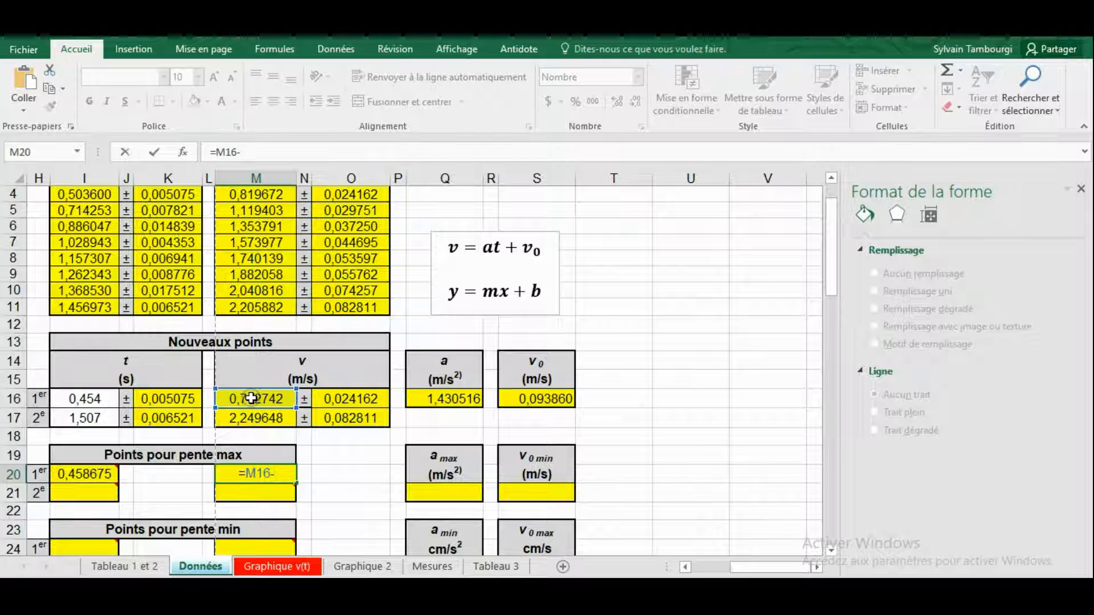
{"action": "left_click", "coordinate": [360, 399]}
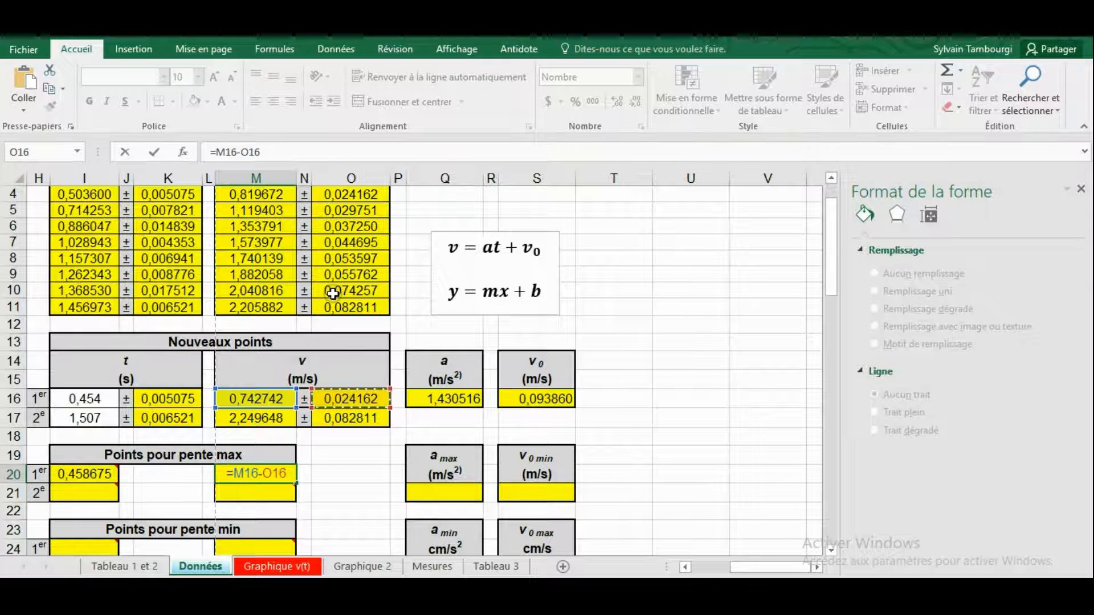
{"action": "key", "text": "Return"}
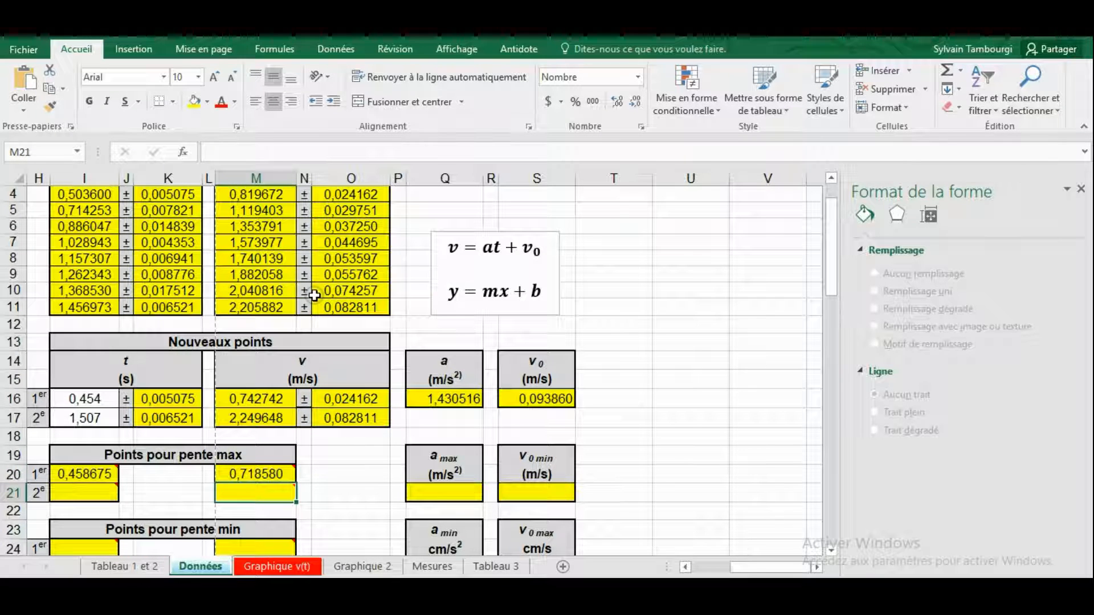
- Calculate the second maximum-slope point's time in I21 with =I17-K17
{"action": "left_click", "coordinate": [99, 495]}
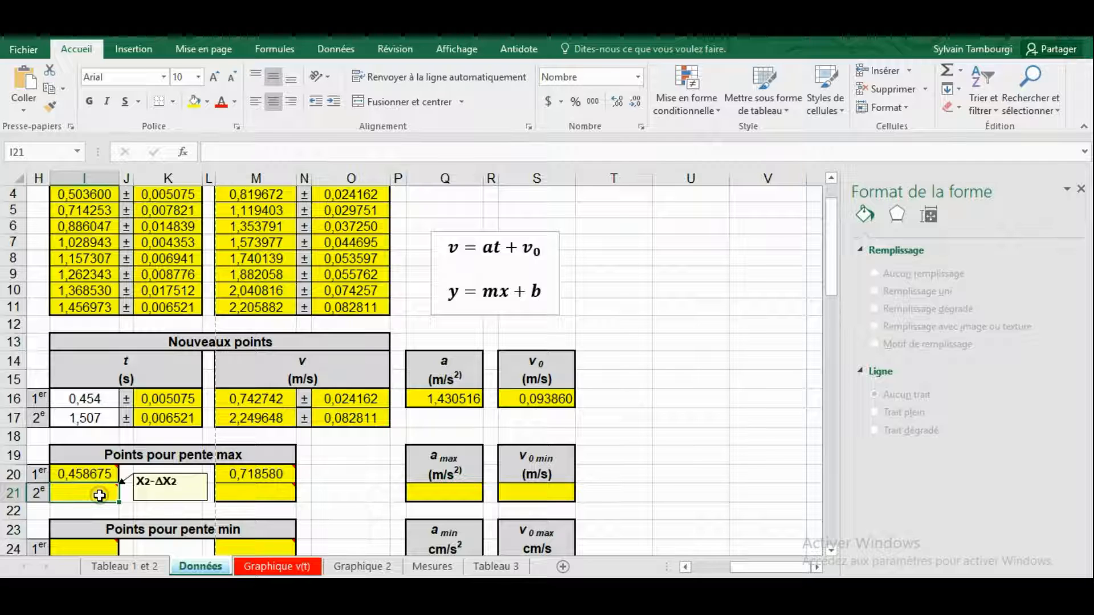
{"action": "type", "text": "="}
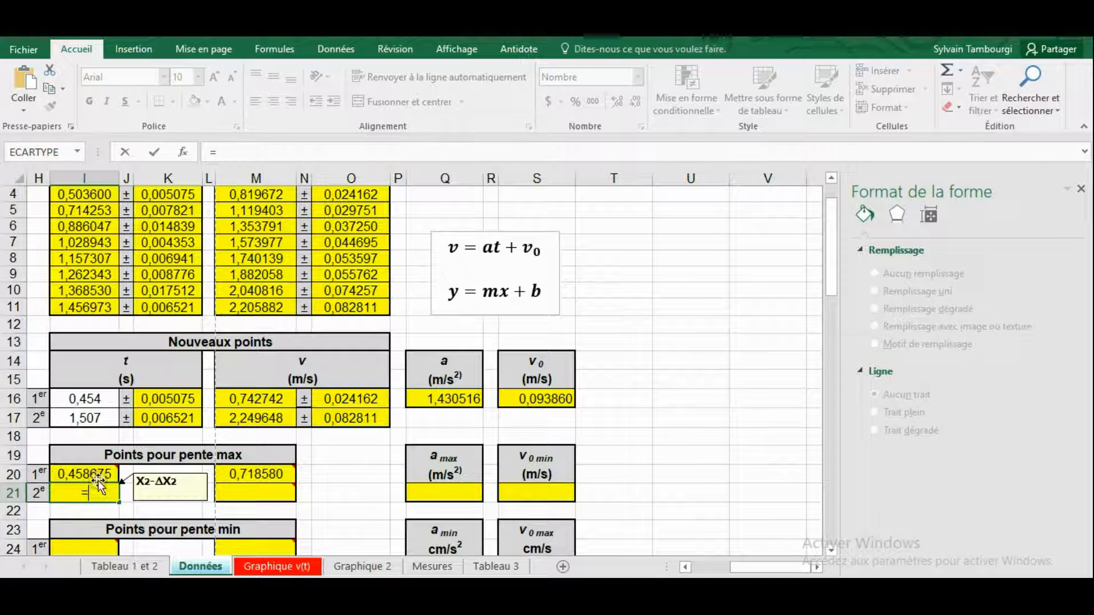
{"action": "left_click", "coordinate": [82, 419]}
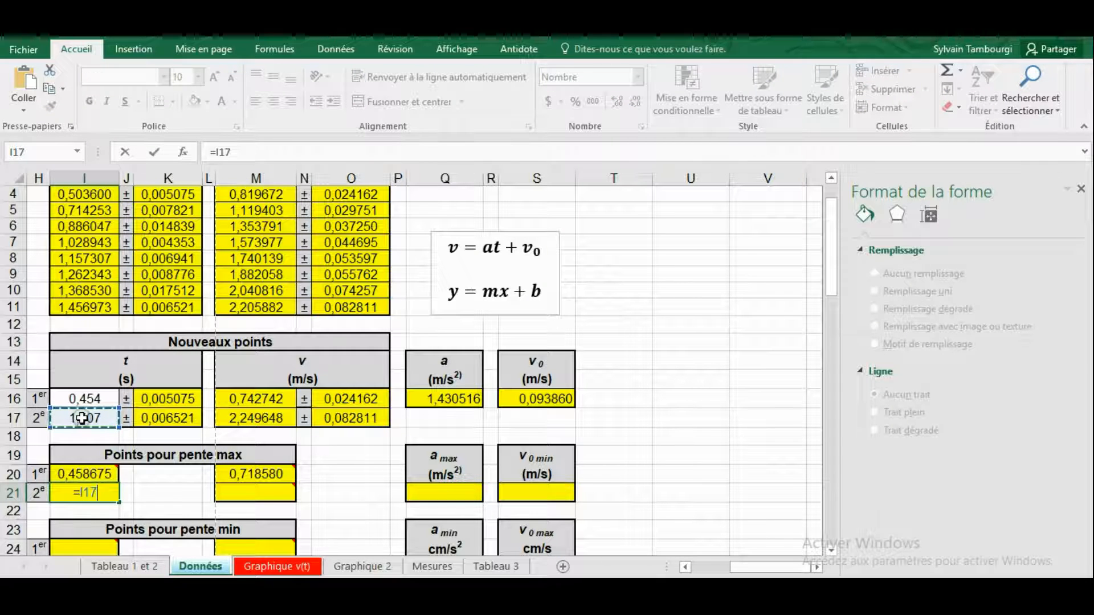
{"action": "type", "text": "-"}
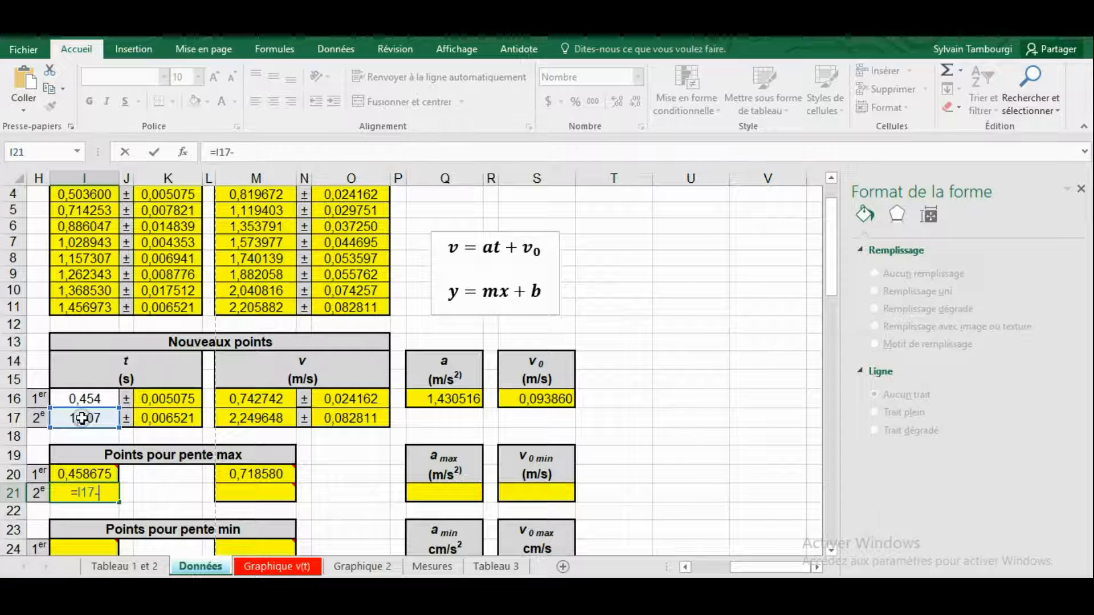
{"action": "left_click", "coordinate": [157, 415]}
{"action": "key", "text": "Return"}
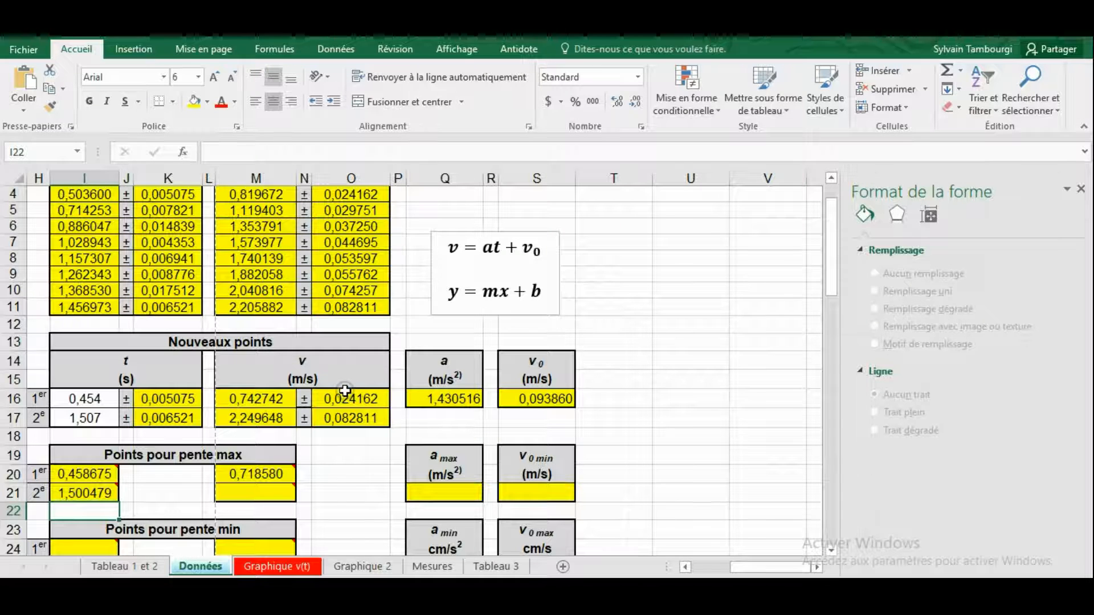
- Calculate the second maximum-slope point's velocity in M21 with =M17+O17, and review the cell notes of the maximum-slope points
{"action": "left_click", "coordinate": [277, 492]}
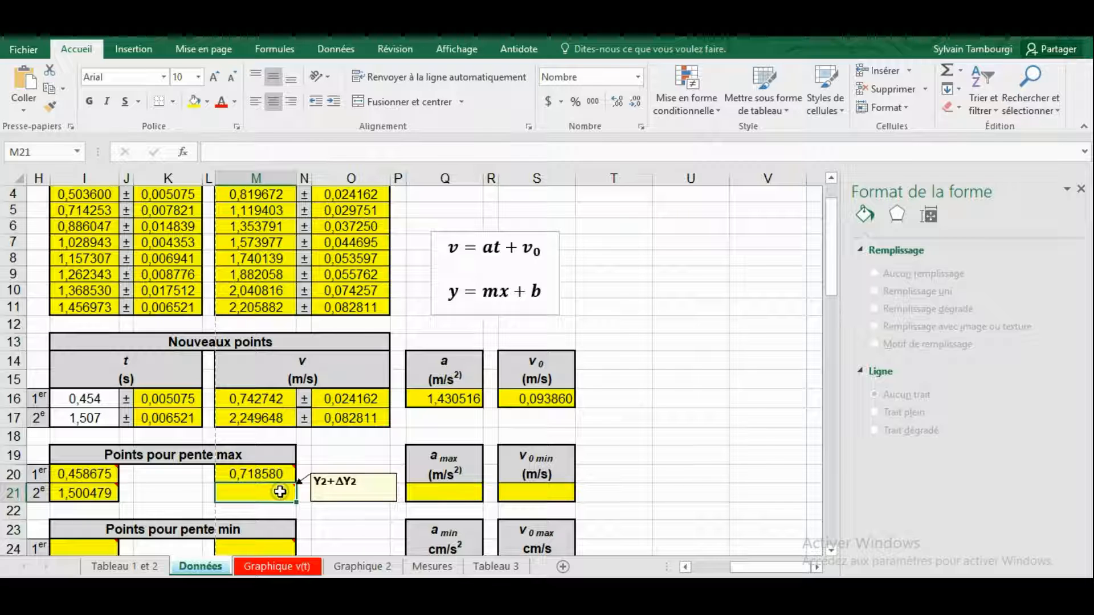
{"action": "type", "text": "="}
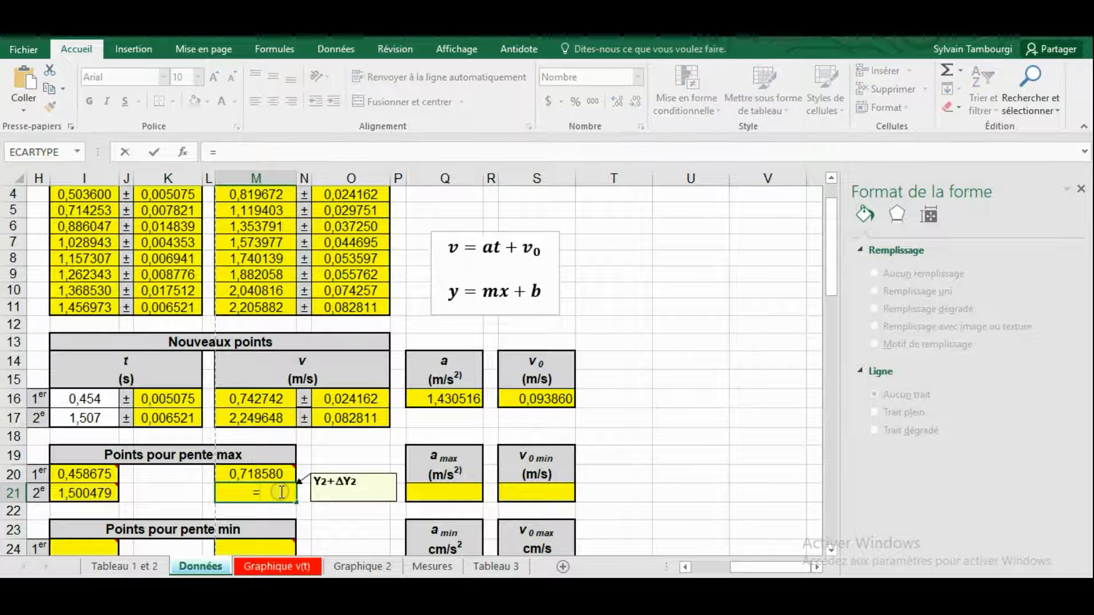
{"action": "left_click", "coordinate": [267, 418]}
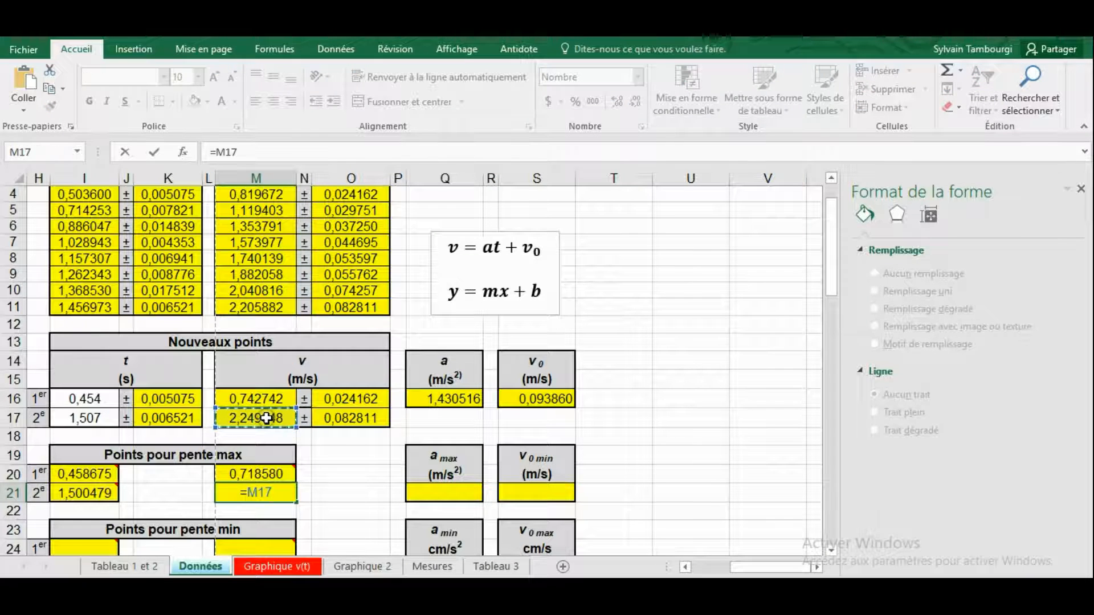
{"action": "type", "text": "+"}
{"action": "left_click", "coordinate": [337, 419]}
{"action": "key", "text": "Return"}
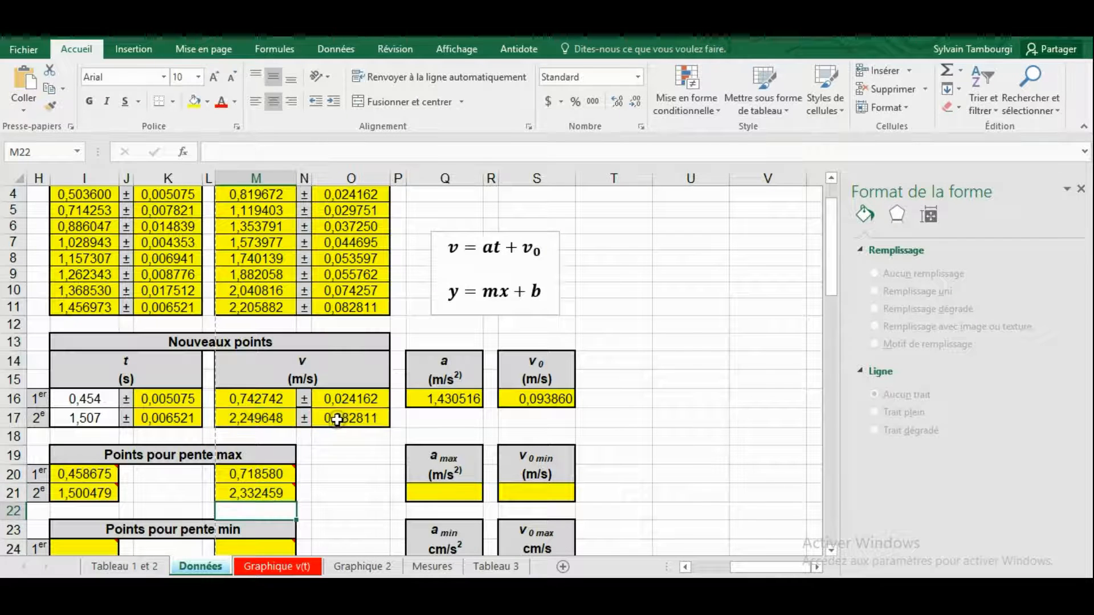
{"action": "mouse_move", "coordinate": [279, 489]}
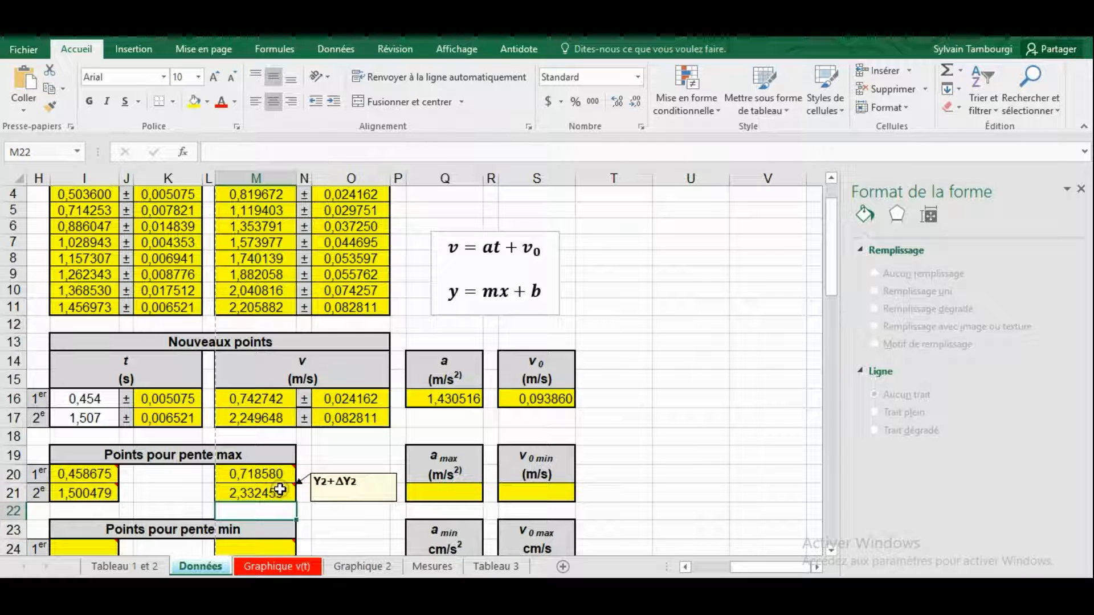
{"action": "mouse_move", "coordinate": [101, 474]}
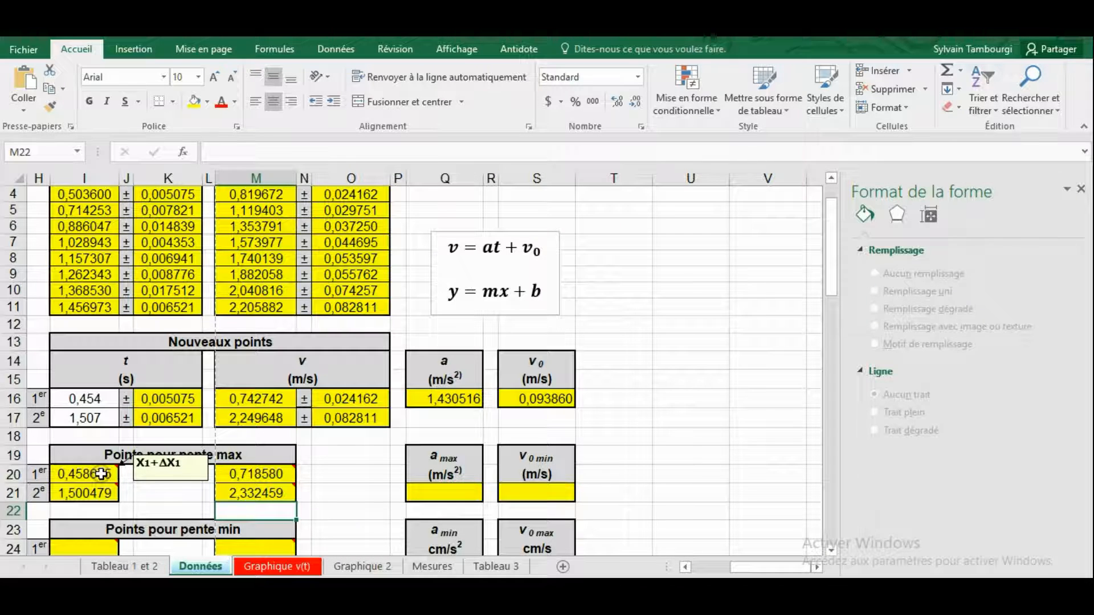
- Review the formulas and cell notes of the maximum-slope points in I20, I21, M20 and M21
{"action": "left_click", "coordinate": [101, 474]}
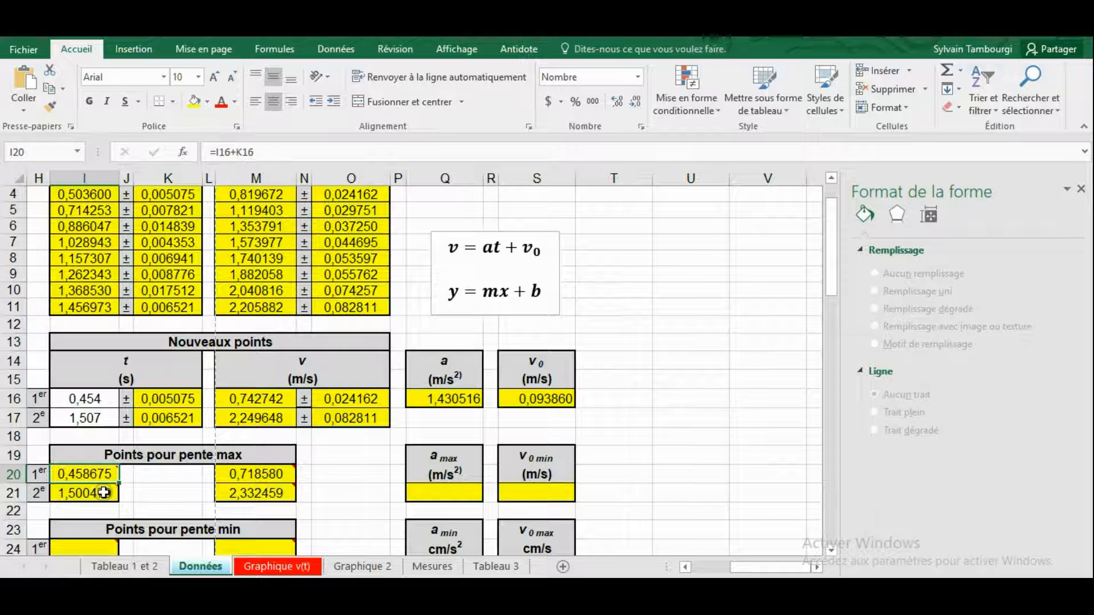
{"action": "mouse_move", "coordinate": [103, 493]}
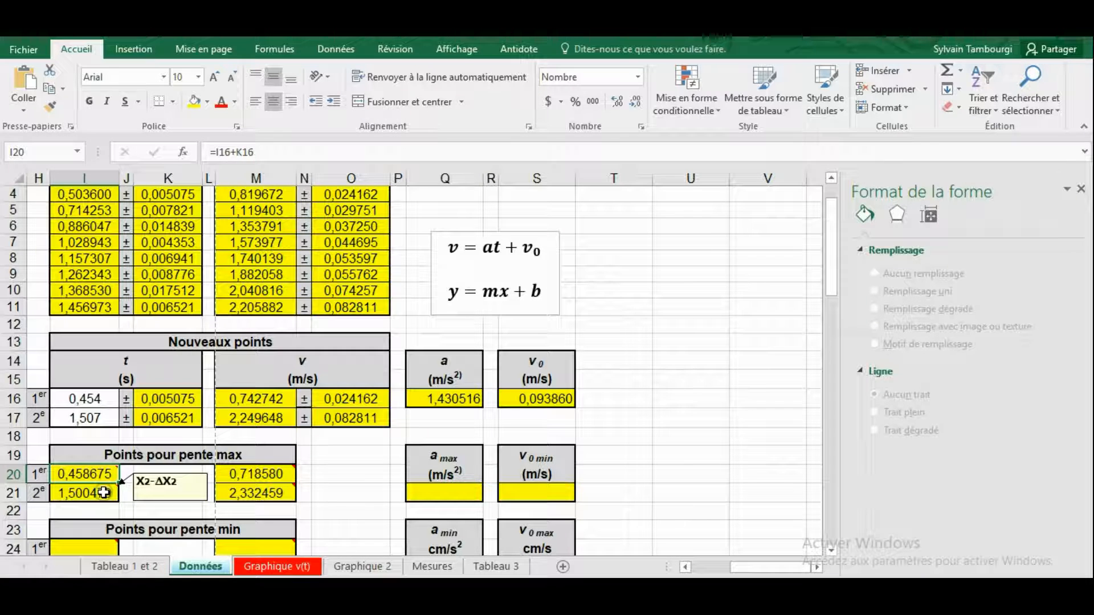
{"action": "left_click", "coordinate": [103, 493]}
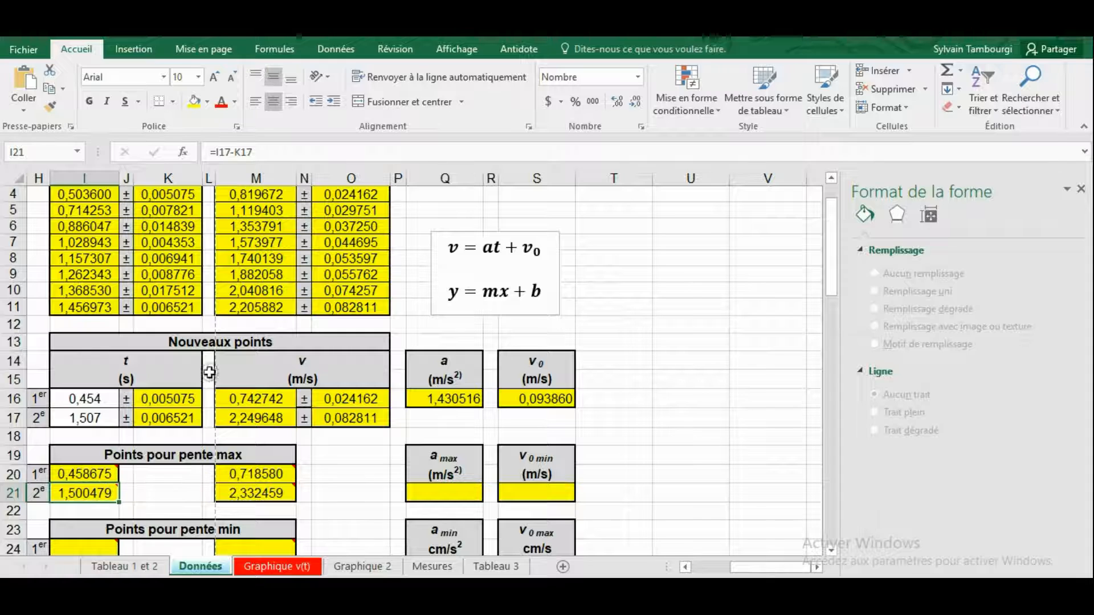
{"action": "left_click", "coordinate": [270, 475]}
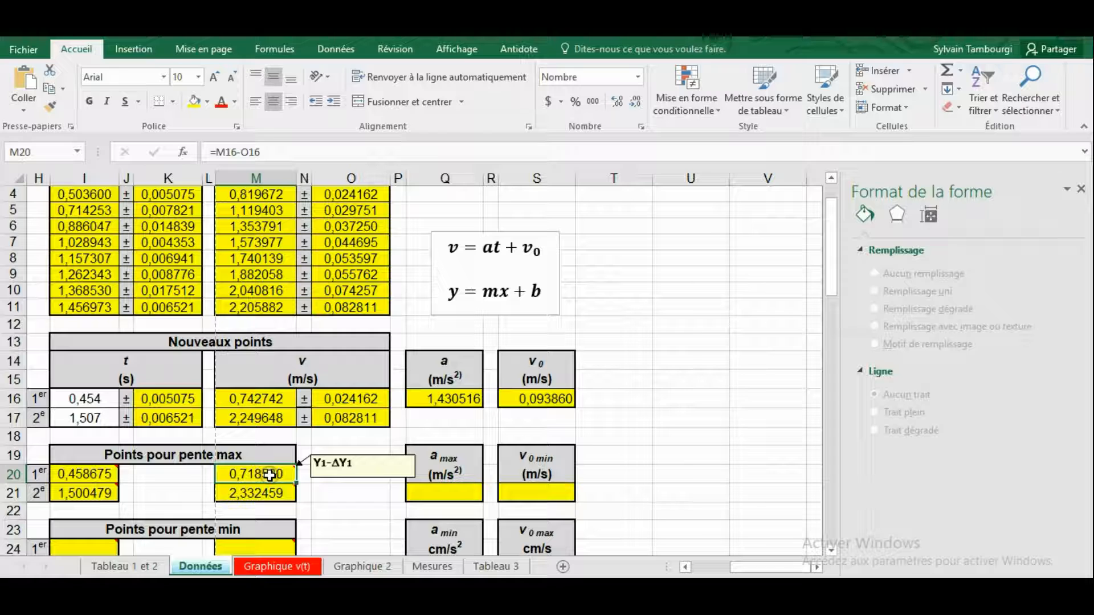
{"action": "left_click", "coordinate": [259, 478]}
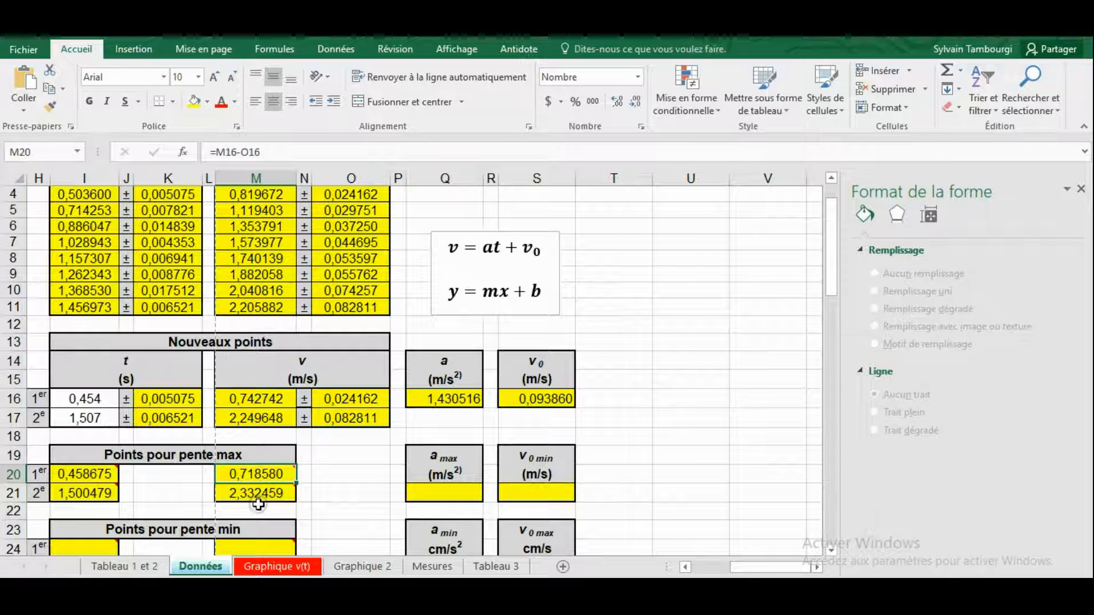
{"action": "left_click", "coordinate": [260, 494]}
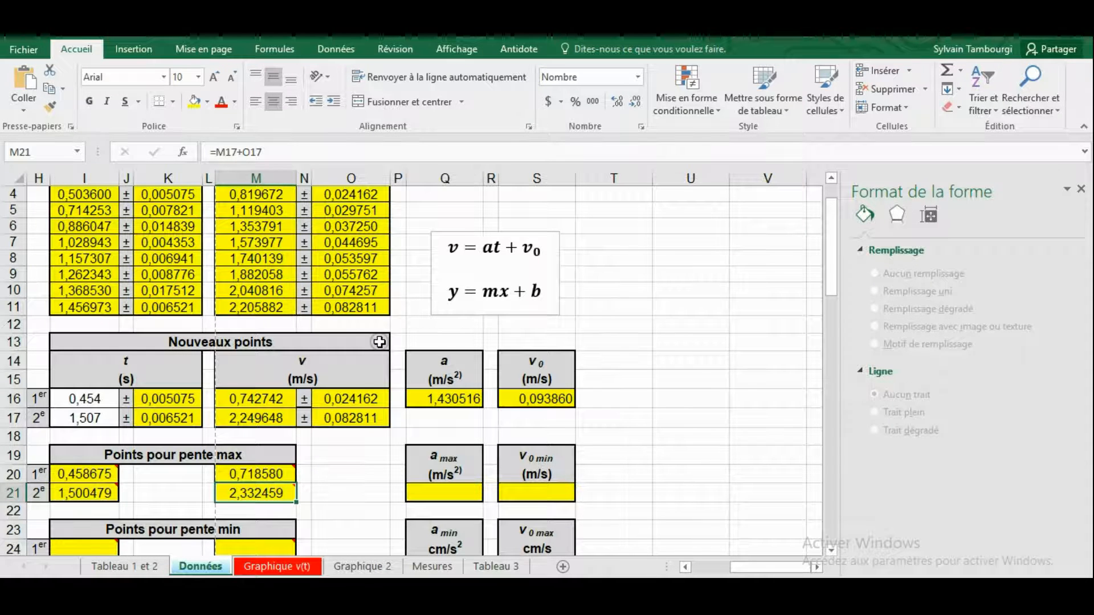
- Calculate the maximum acceleration in Q21 from the maximum-slope points with =PENTE(M20:M21;I20:I21)
{"action": "scroll", "coordinate": [378, 347], "scroll_direction": "down", "scroll_amount": 2}
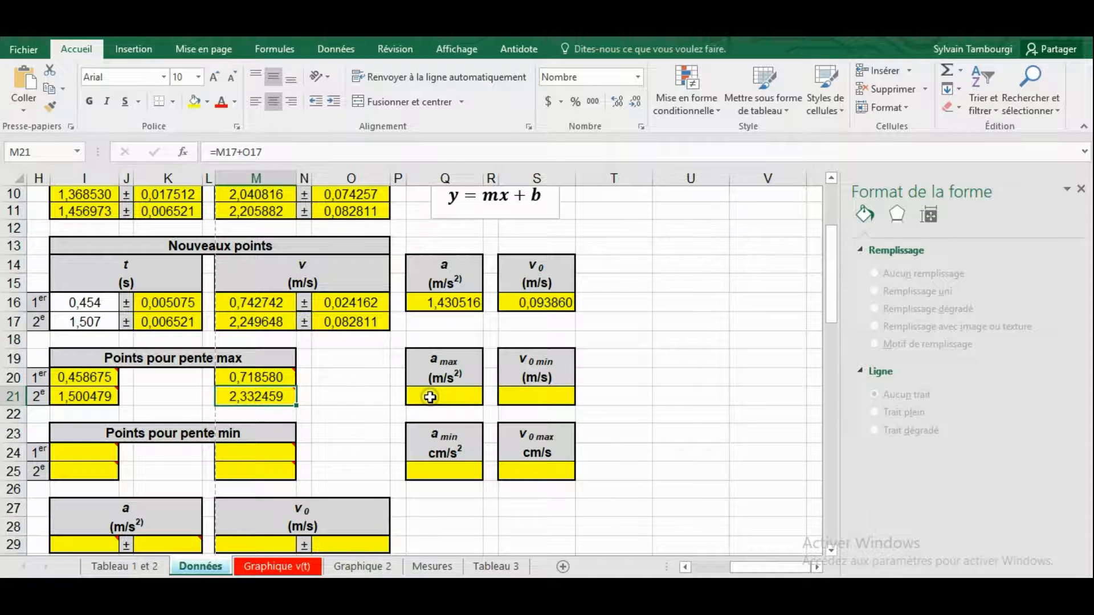
{"action": "left_click", "coordinate": [430, 398]}
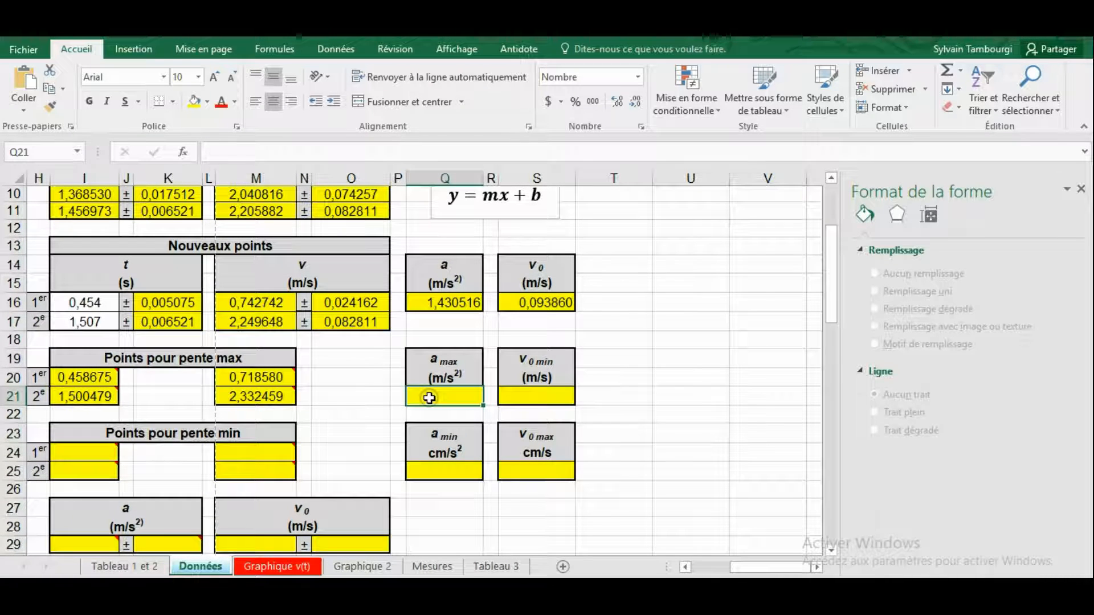
{"action": "type", "text": "Pente"}
{"action": "key", "text": "BackSpace"}
{"action": "key", "text": "BackSpace"}
{"action": "key", "text": "BackSpace"}
{"action": "key", "text": "BackSpace"}
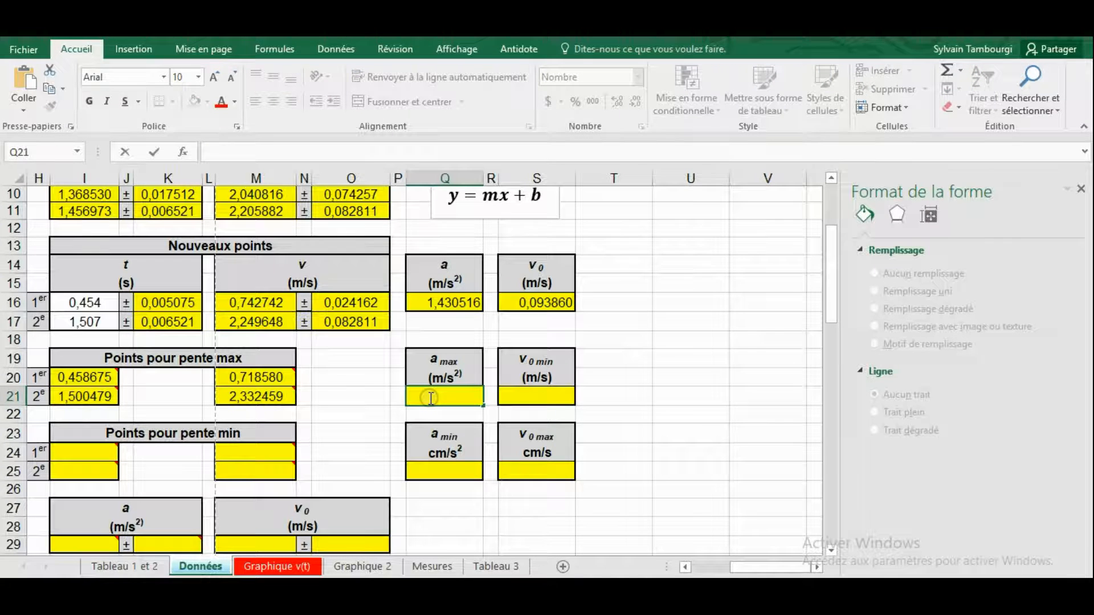
{"action": "type", "text": "=Pente"}
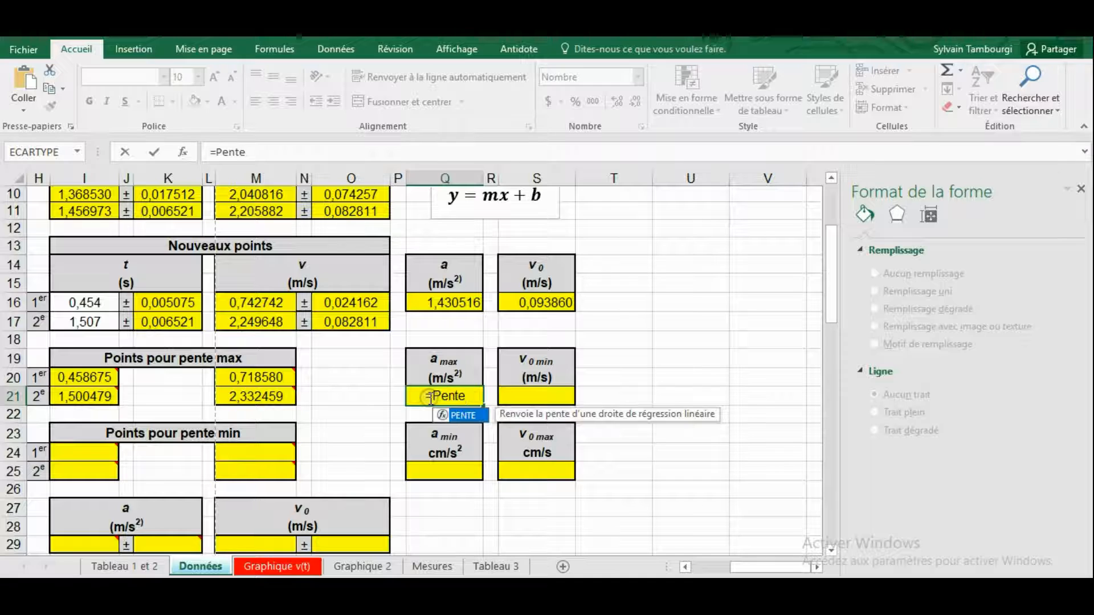
{"action": "type", "text": "("}
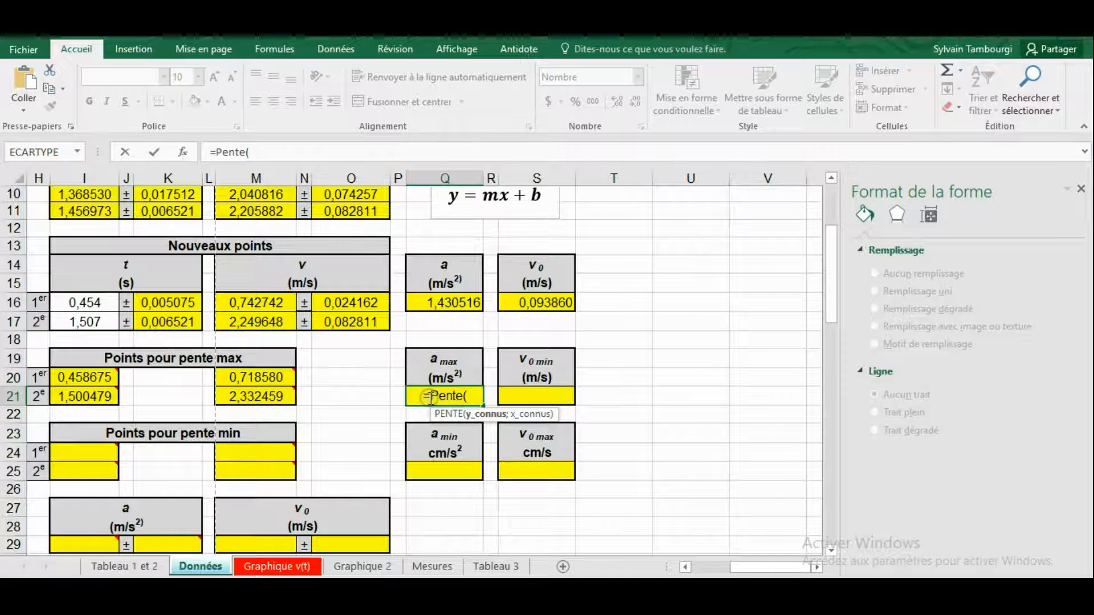
{"action": "left_click", "coordinate": [268, 385]}
{"action": "left_click_drag", "start_coordinate": [268, 385], "coordinate": [265, 400]}
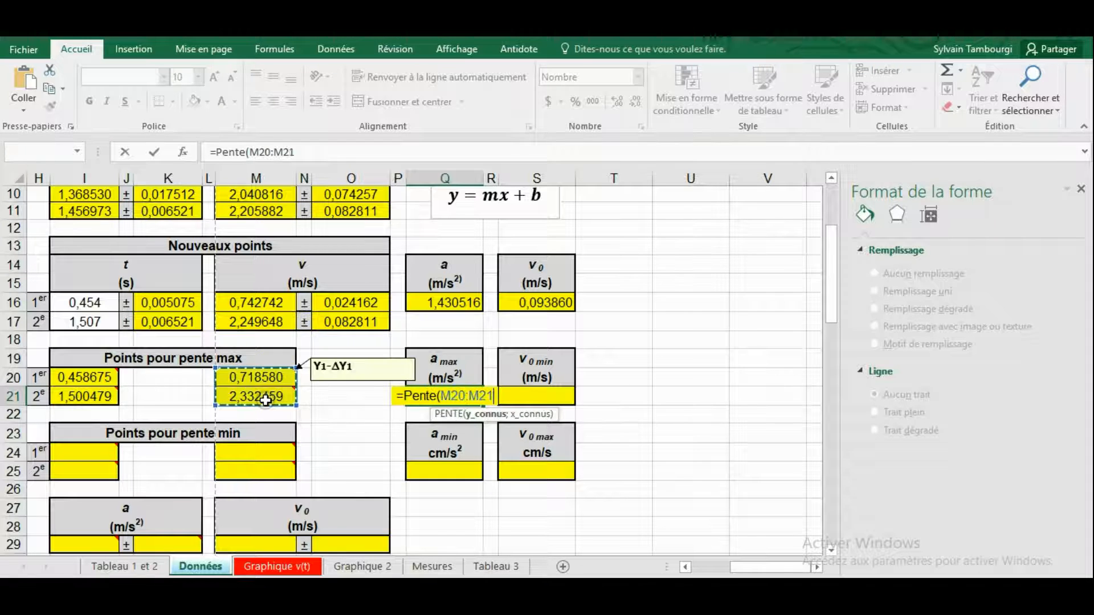
{"action": "type", "text": ";"}
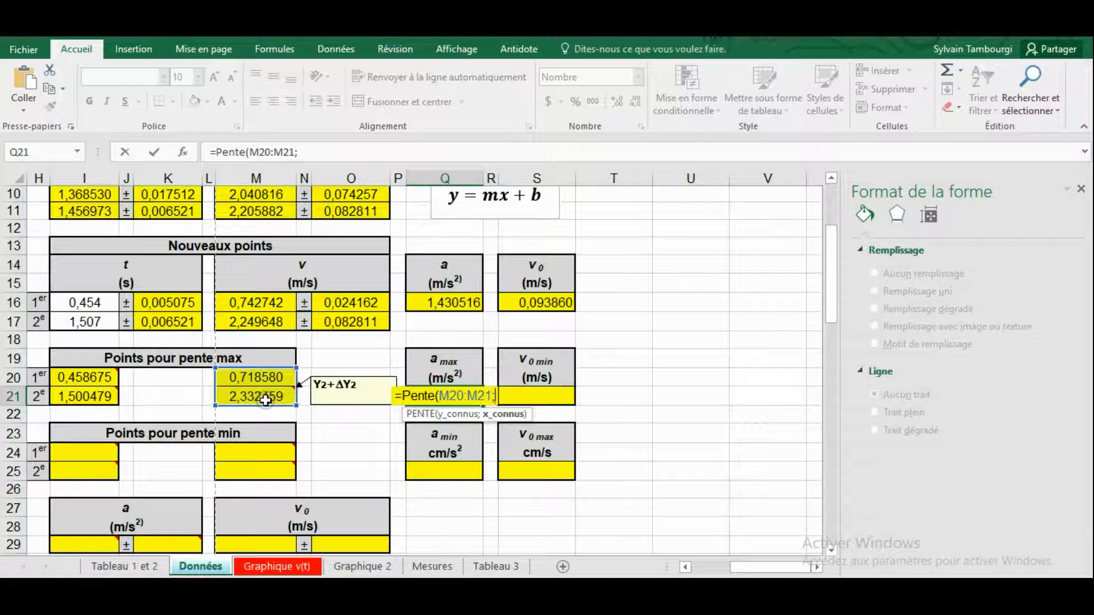
{"action": "left_click_drag", "start_coordinate": [80, 377], "coordinate": [75, 393]}
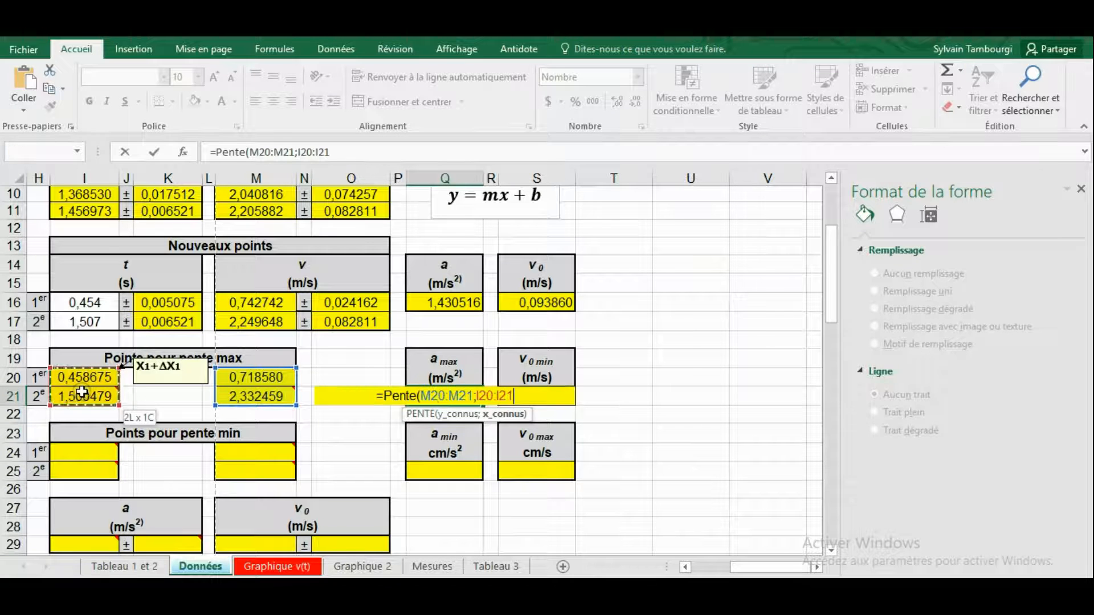
{"action": "type", "text": ")"}
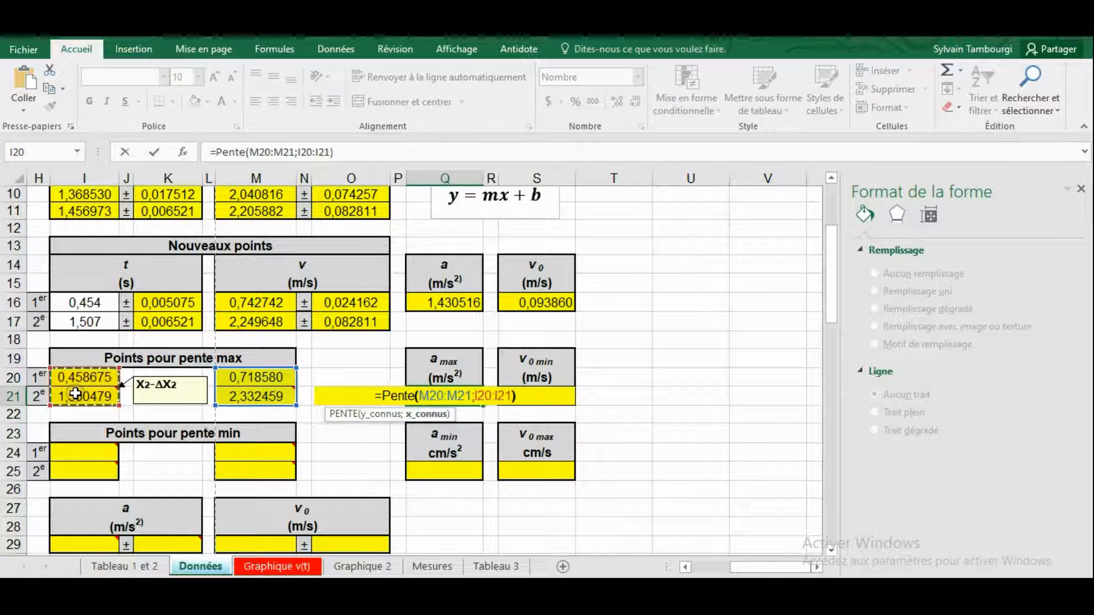
{"action": "key", "text": "Return"}
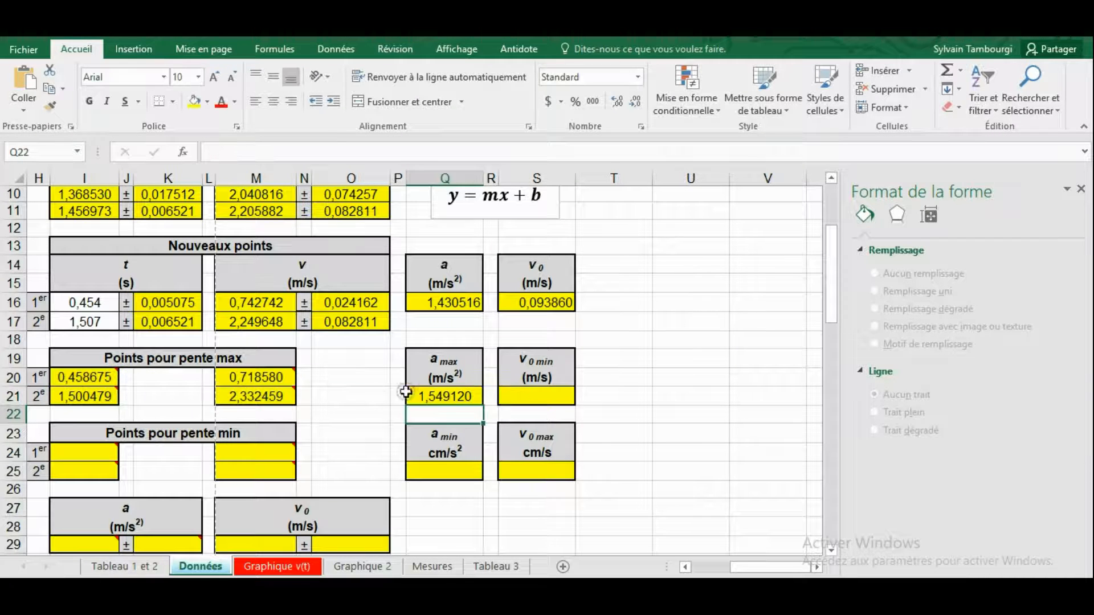
{"action": "left_click", "coordinate": [515, 397]}
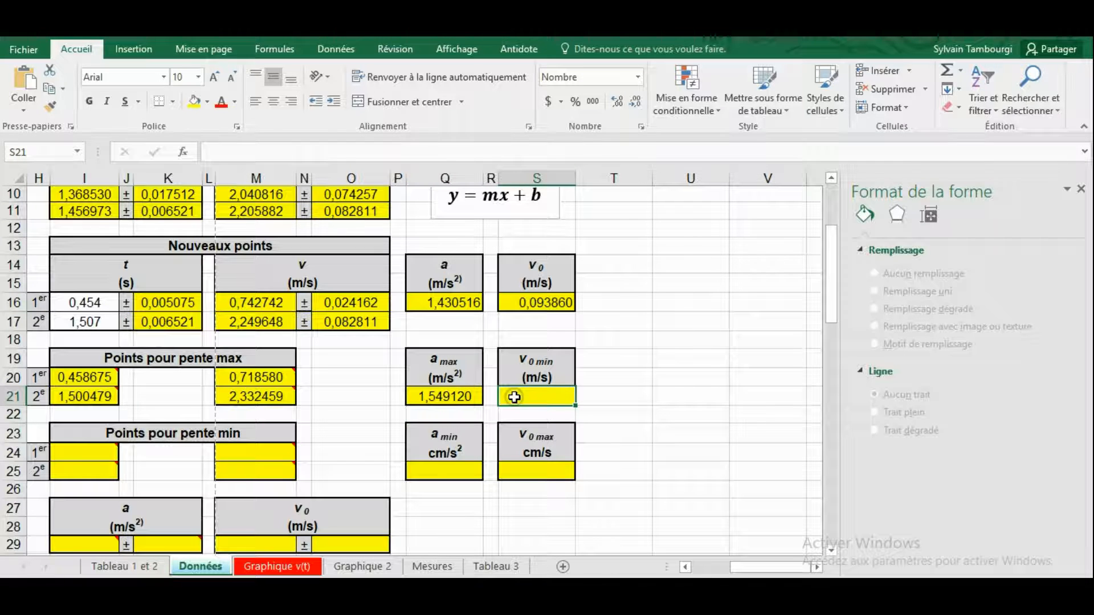
{"action": "type", "text": "=Or"}
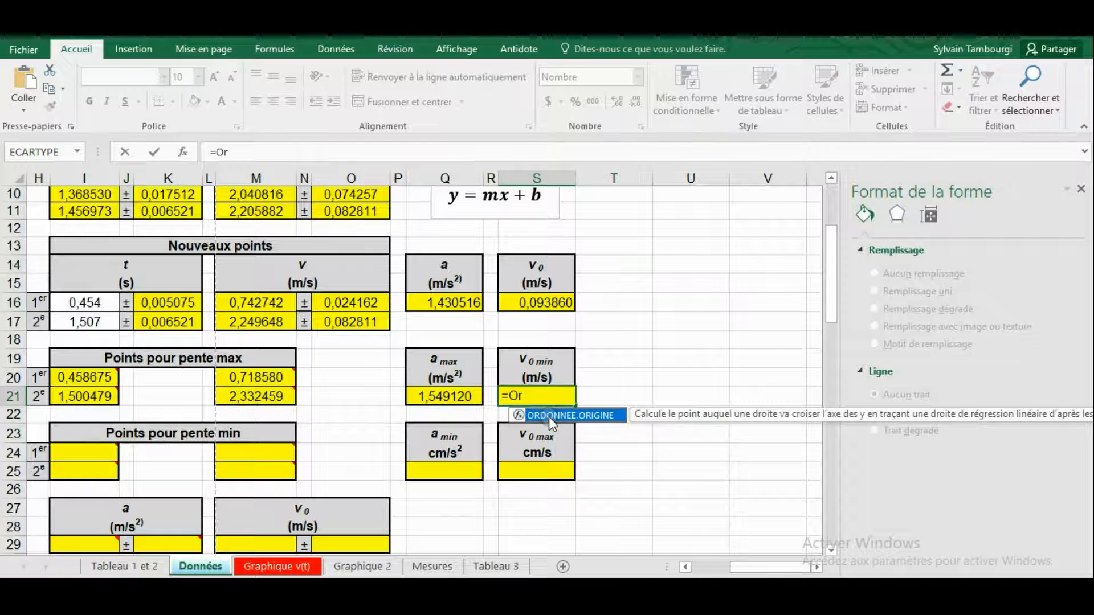
{"action": "key", "text": "Return"}
- Enter an ORDONNEE.ORIGINE formula in S21 for the minimum initial velocity of the maximum-slope points
{"action": "left_click", "coordinate": [556, 397]}
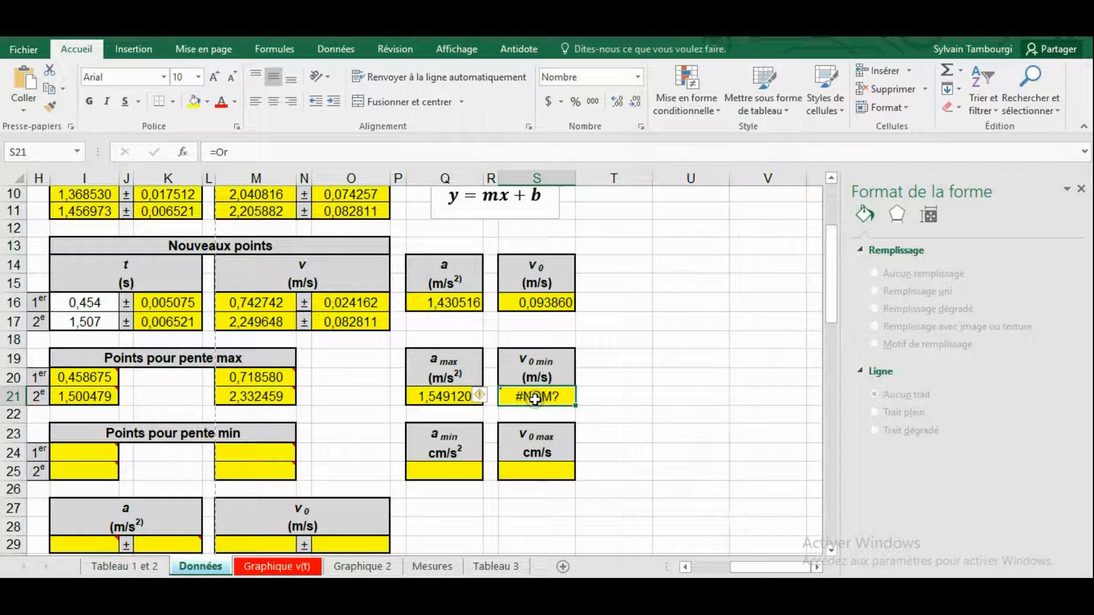
{"action": "type", "text": "="}
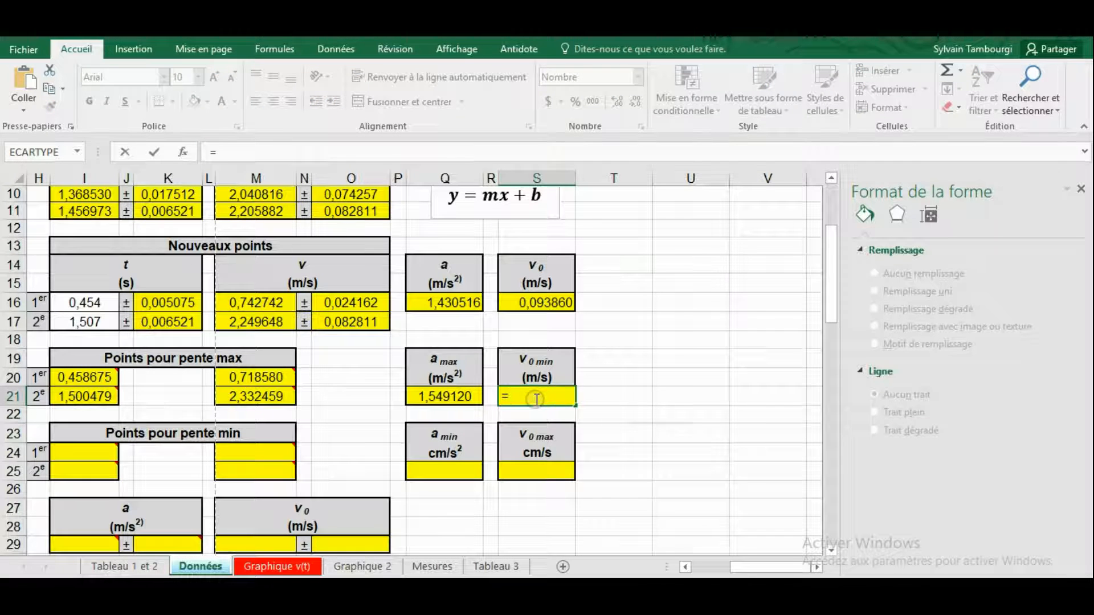
{"action": "type", "text": "Or"}
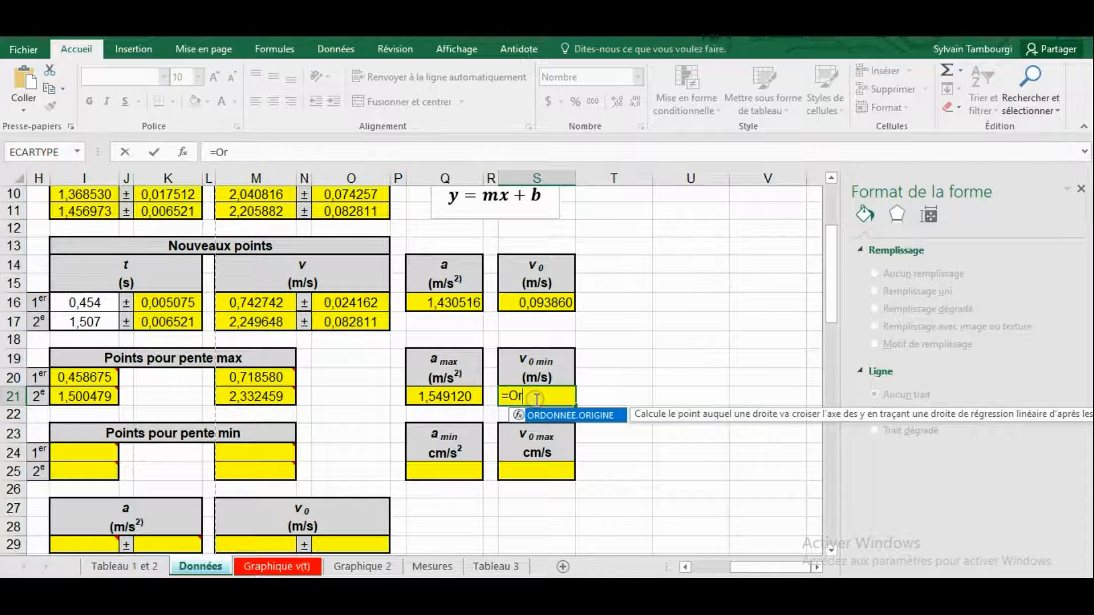
{"action": "type", "text": "do"}
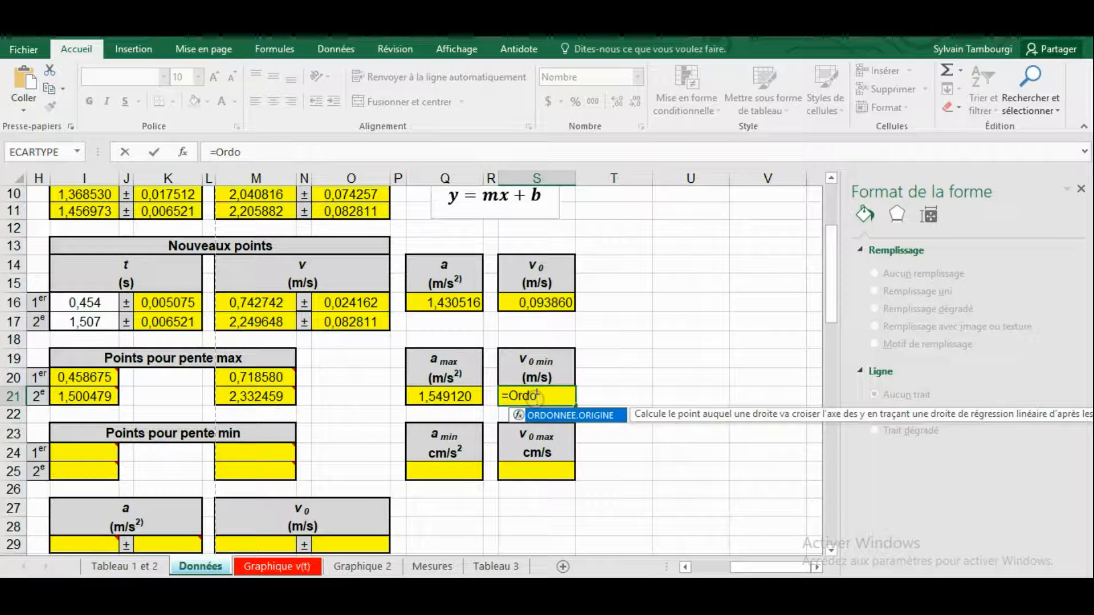
{"action": "type", "text": "nnee."}
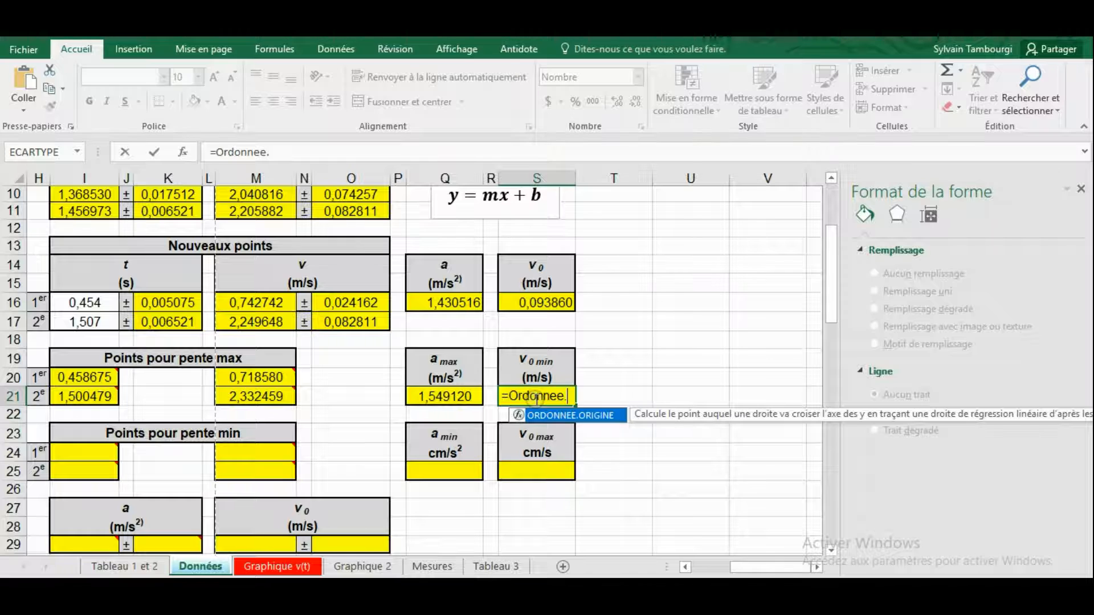
{"action": "type", "text": "origine"}
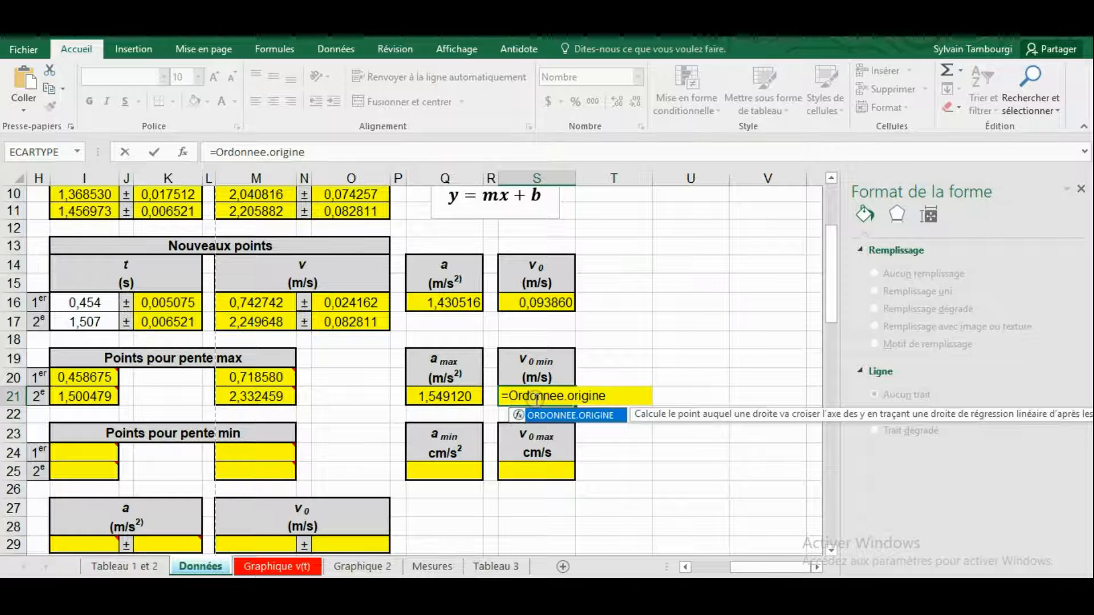
{"action": "type", "text": "("}
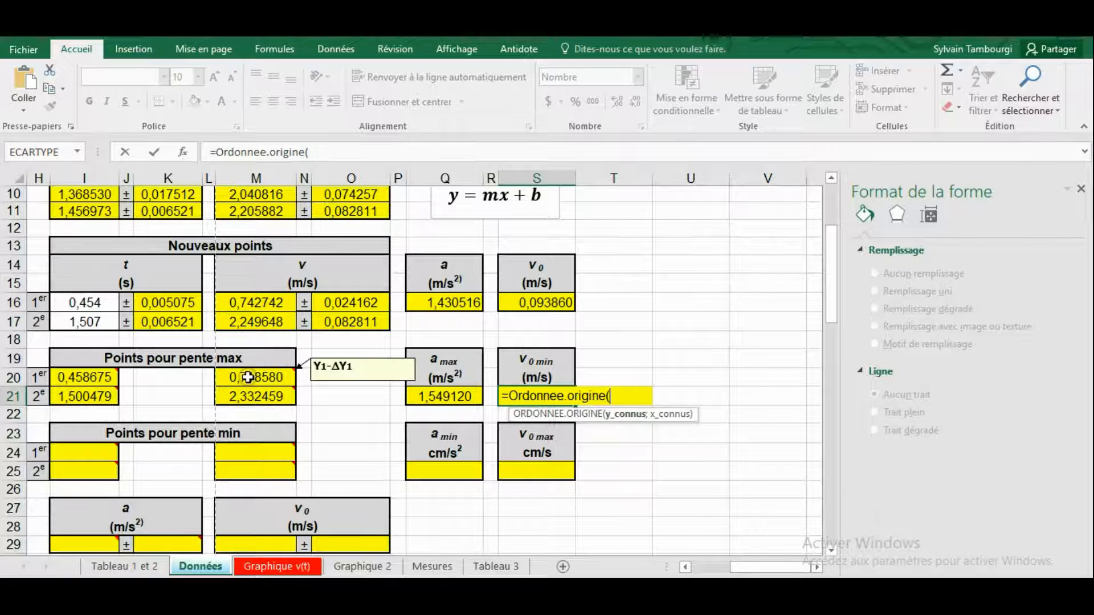
- Complete the ORDONNEE.ORIGINE formula in S21 with M20:M21 as the known y values and I20:I21 as the known x values
{"action": "left_click_drag", "start_coordinate": [248, 378], "coordinate": [246, 398]}
{"action": "type", "text": ";"}
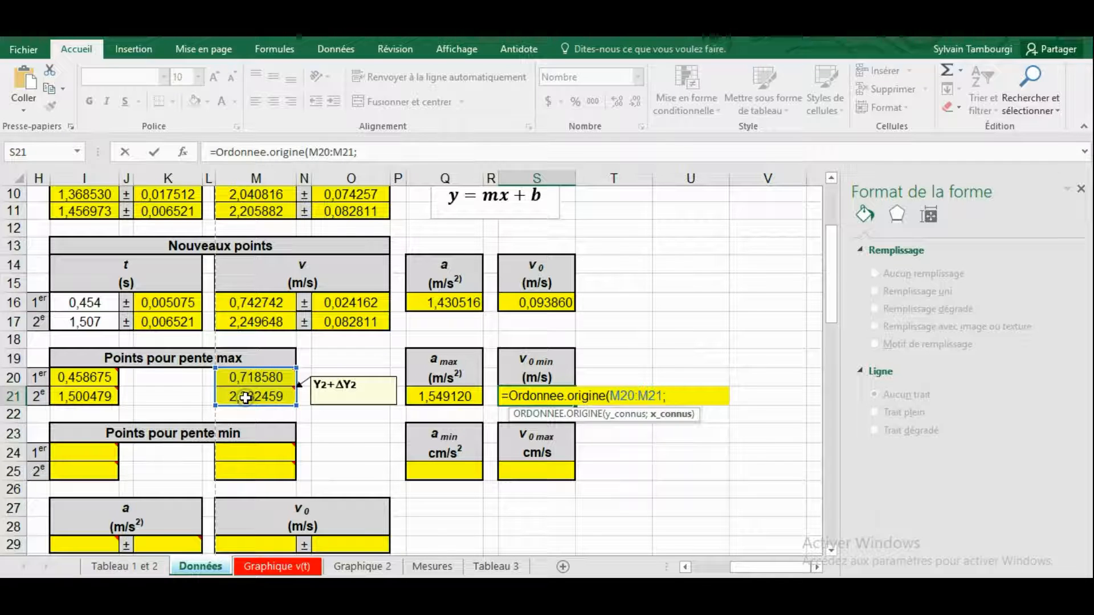
{"action": "left_click_drag", "start_coordinate": [85, 377], "coordinate": [84, 393]}
{"action": "key", "text": "Return"}
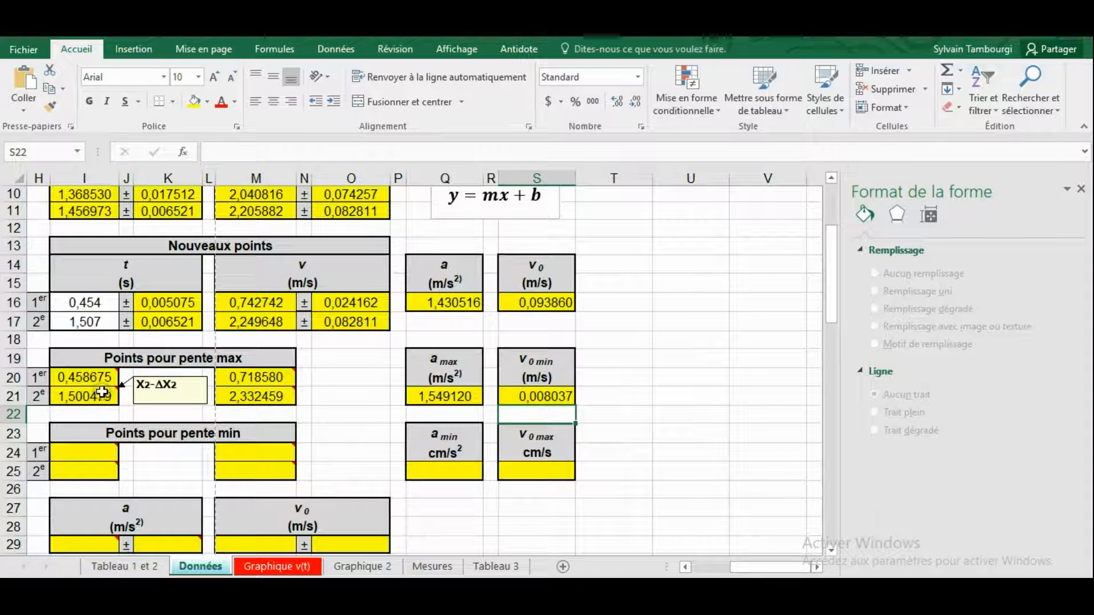
- Switch to the lab manual in the browser to consult the section on limit lines and their slopes
{"action": "scroll", "coordinate": [159, 395], "scroll_direction": "down", "scroll_amount": 1}
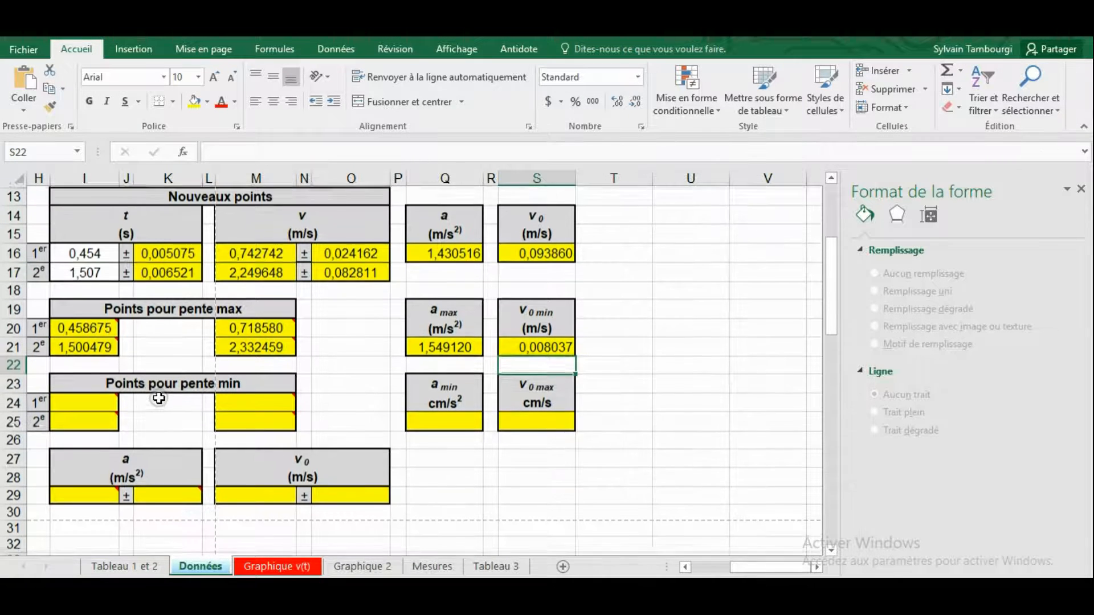
{"action": "mouse_move", "coordinate": [84, 403]}
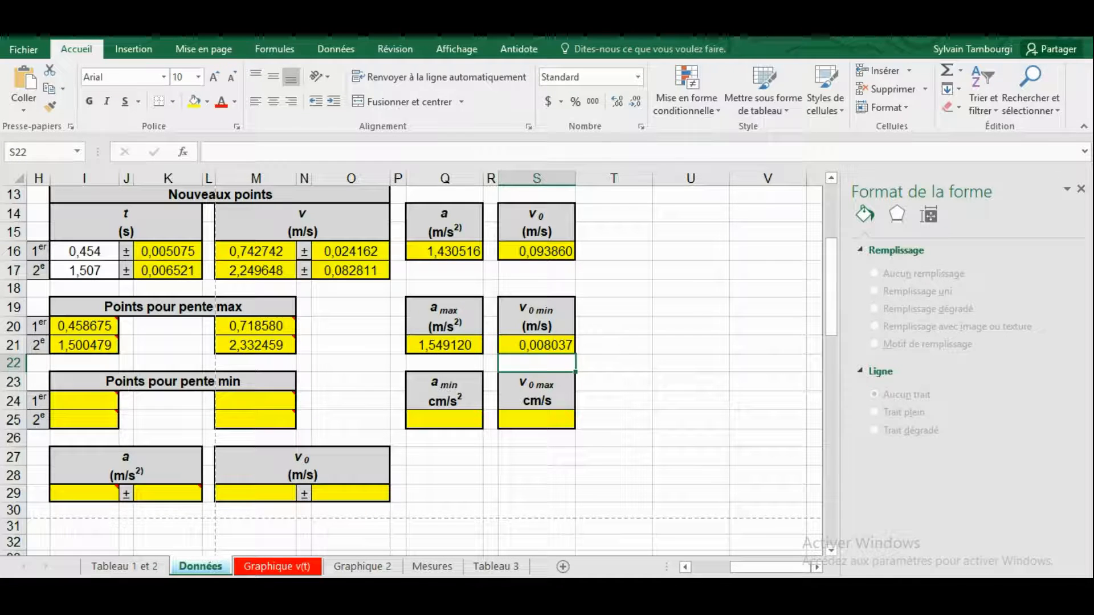
{"action": "left_click", "coordinate": [444, 593]}
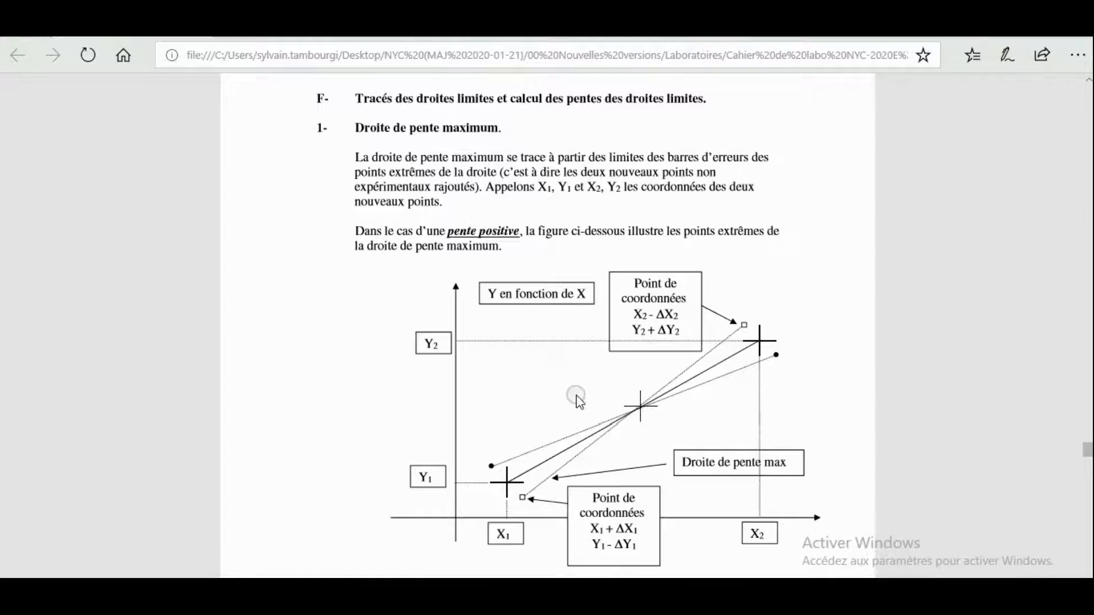
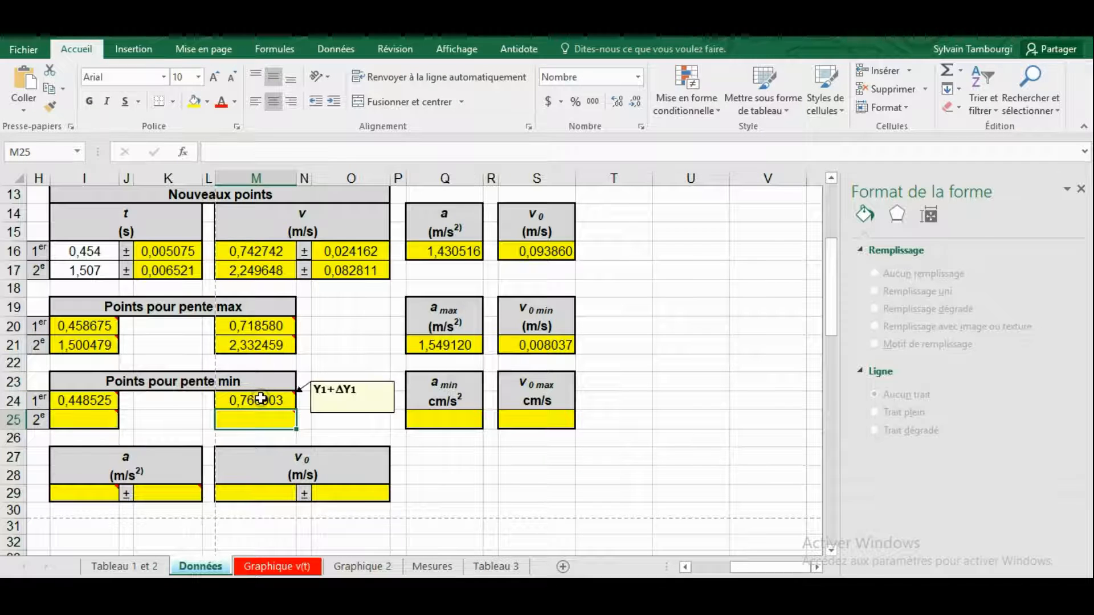
- Calculate the second minimum-slope point's time in I25 with the formula =I17+K17
{"action": "mouse_move", "coordinate": [96, 418]}
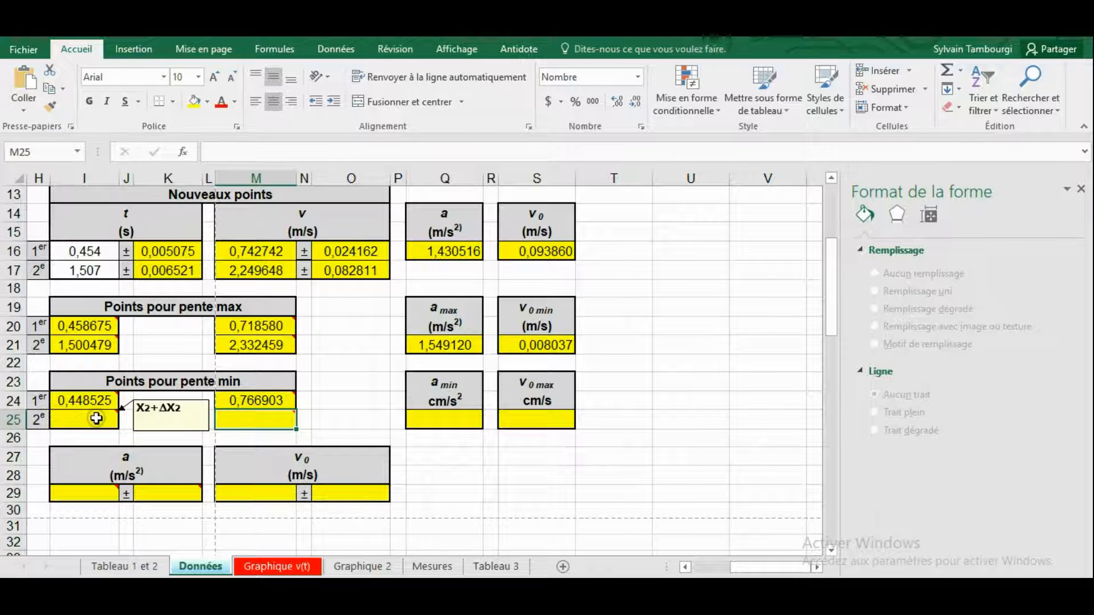
{"action": "left_click", "coordinate": [97, 418]}
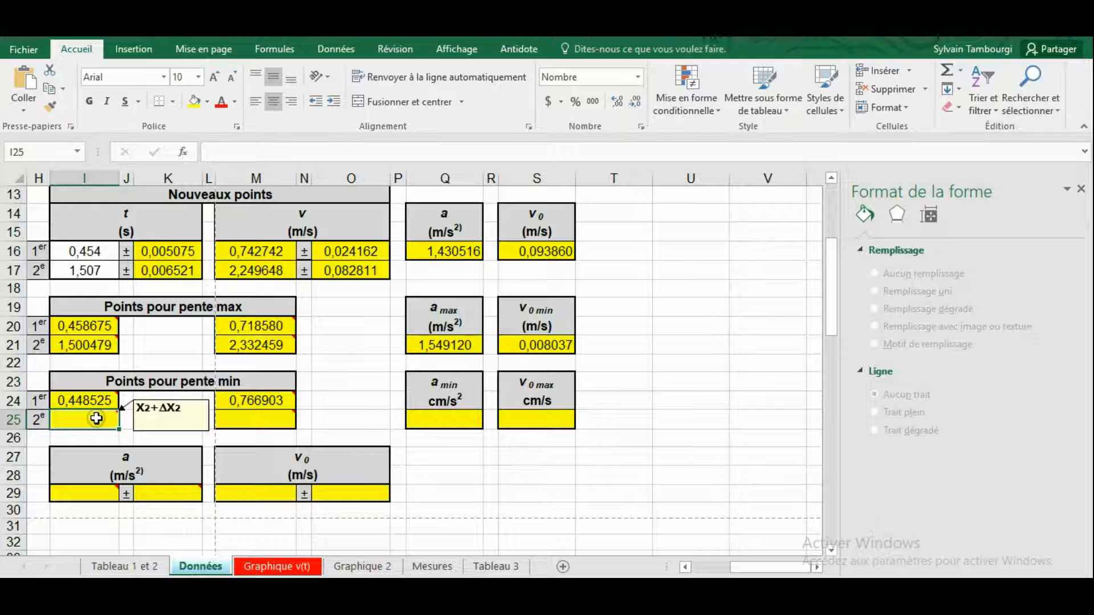
{"action": "type", "text": "="}
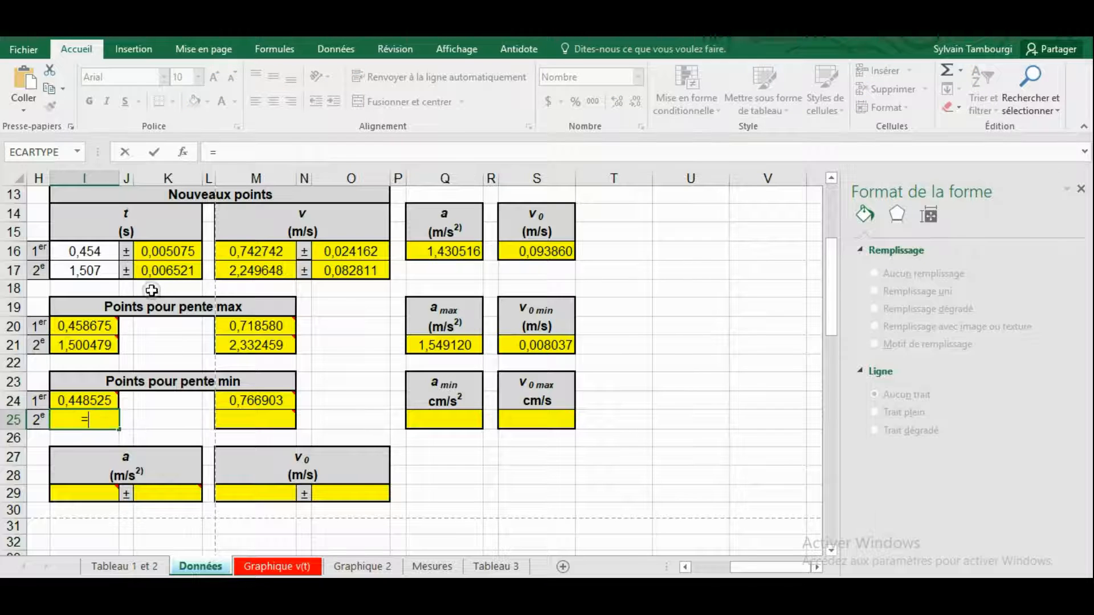
{"action": "left_click", "coordinate": [94, 270]}
{"action": "type", "text": "+"}
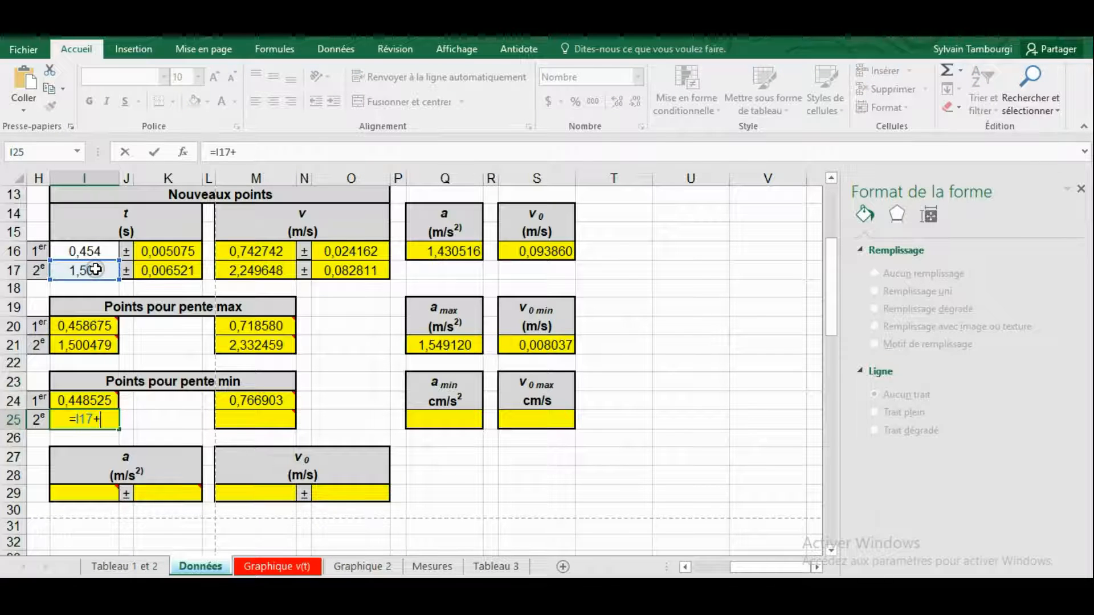
{"action": "left_click", "coordinate": [176, 271]}
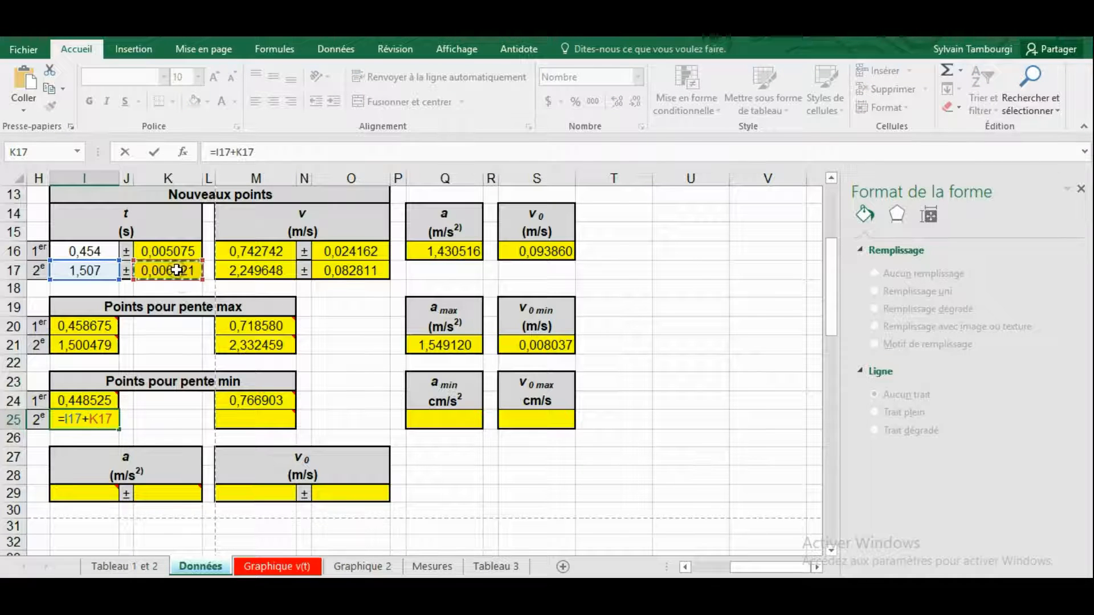
{"action": "key", "text": "Return"}
- Calculate the second minimum-slope point's velocity in M25 with the formula =M17-O17
{"action": "left_click", "coordinate": [246, 421]}
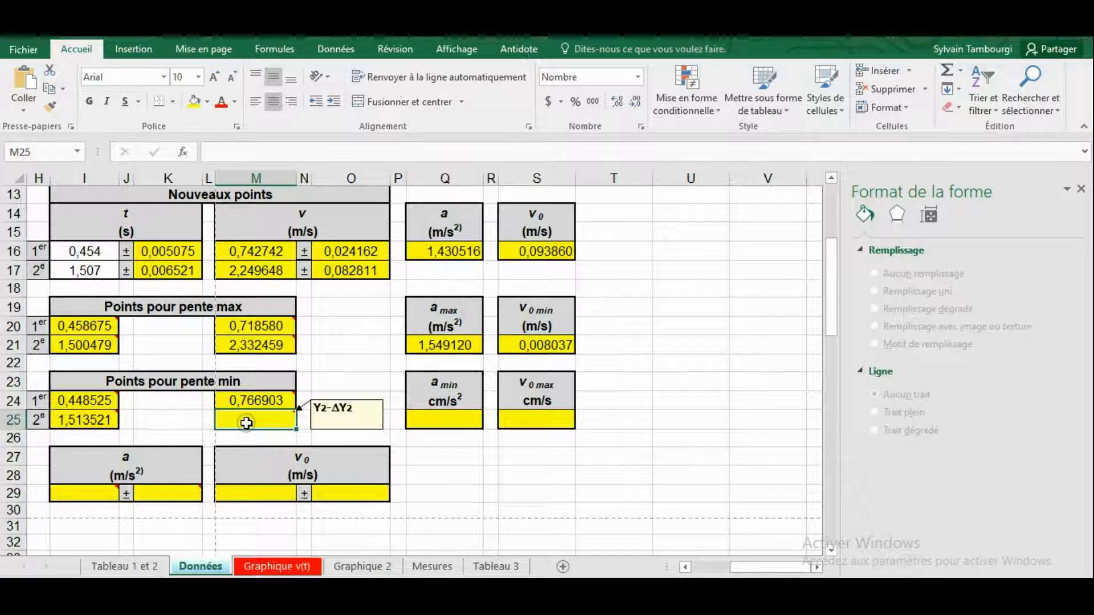
{"action": "type", "text": "="}
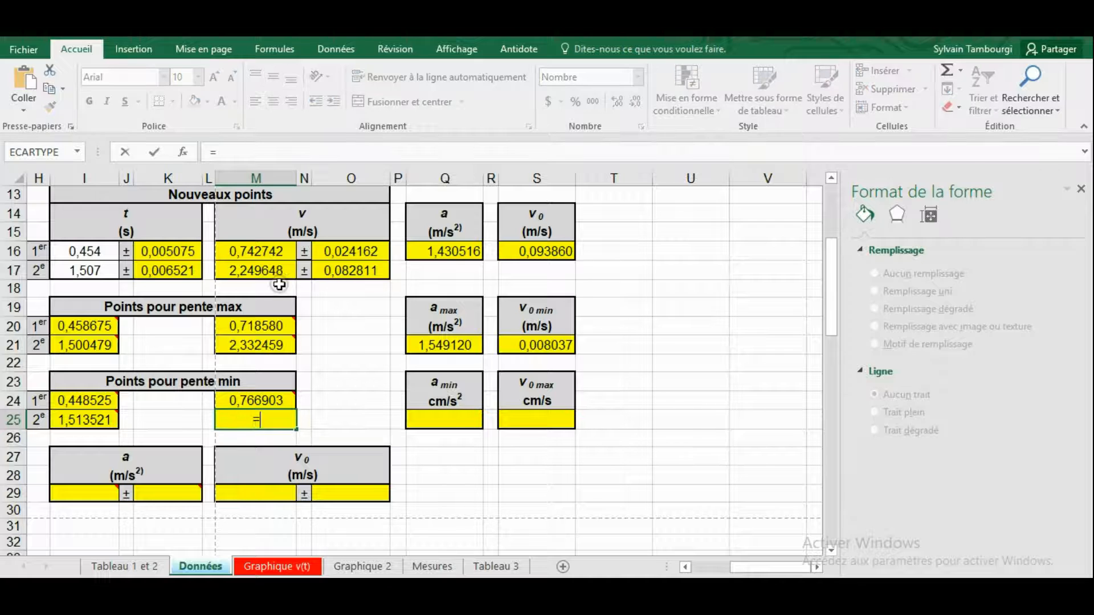
{"action": "left_click", "coordinate": [259, 271]}
{"action": "type", "text": "-"}
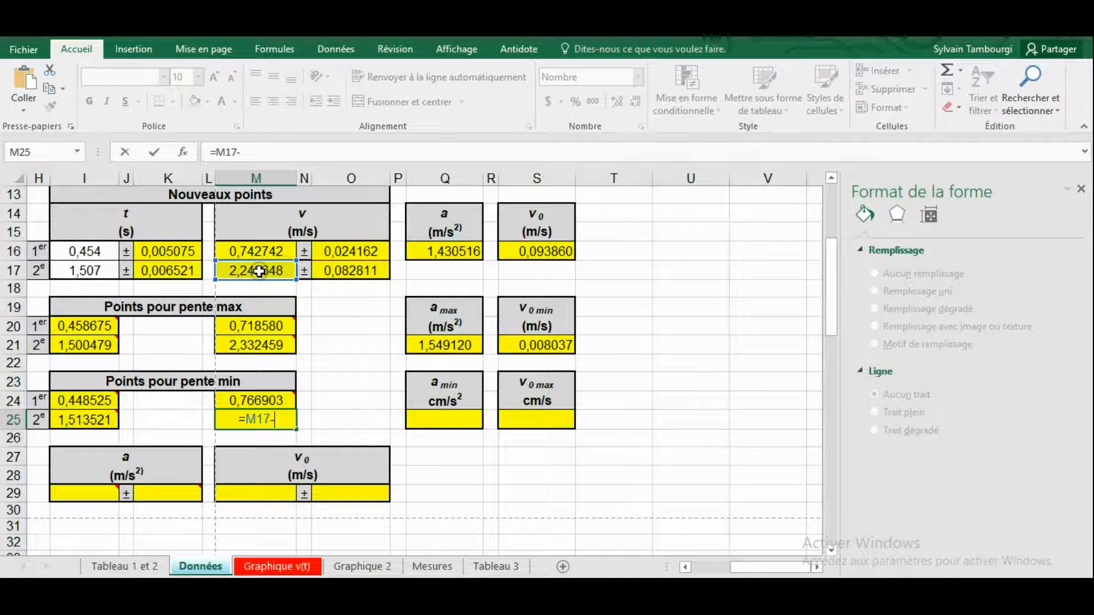
{"action": "left_click", "coordinate": [344, 271]}
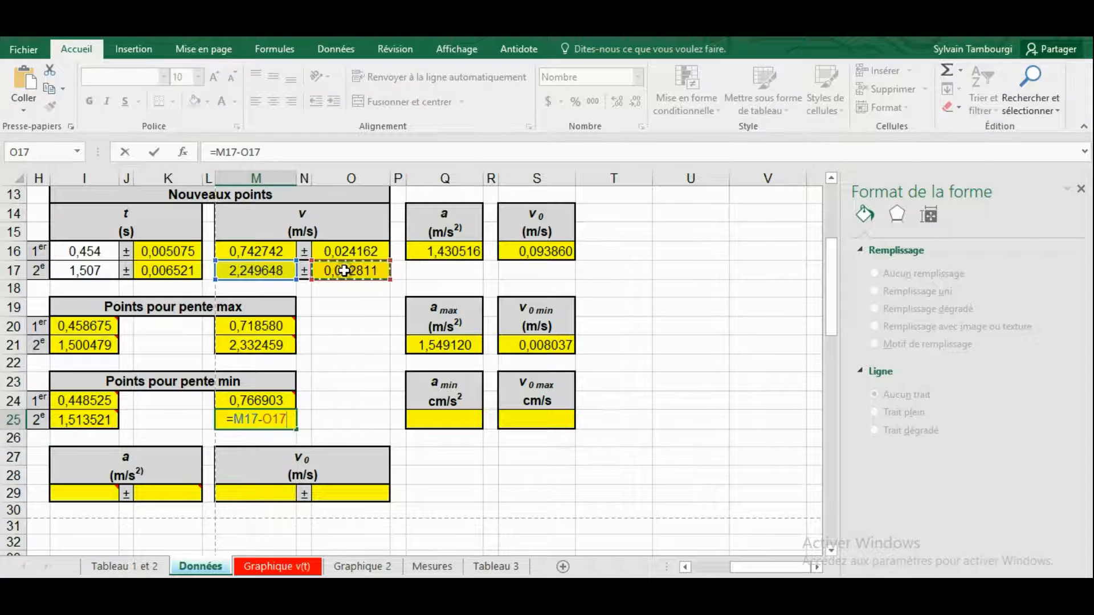
{"action": "key", "text": "Return"}
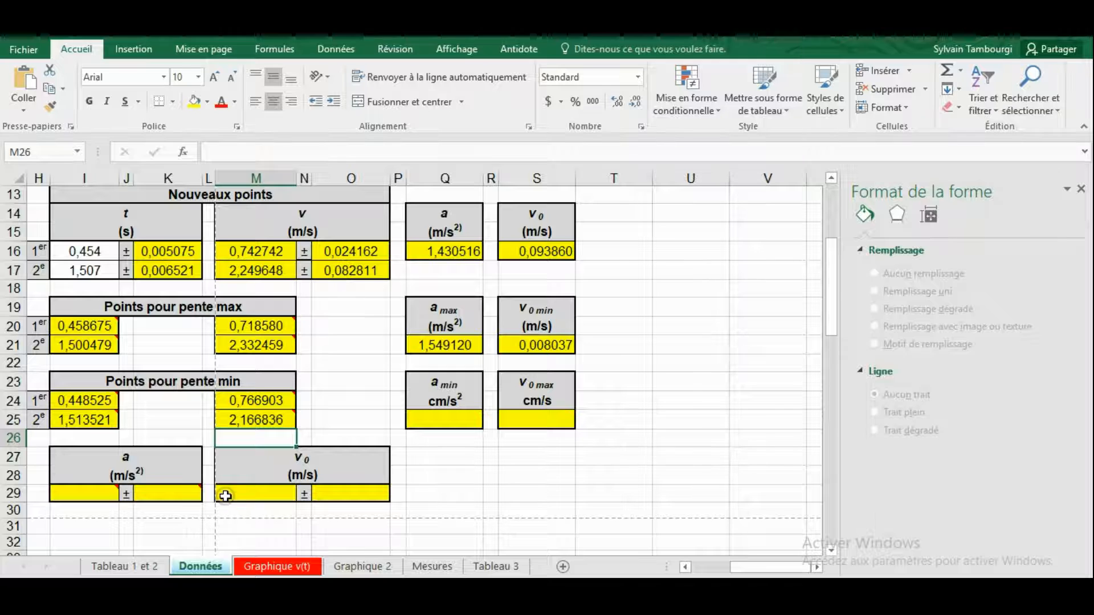
- Review the formulas of the minimum-slope points in I24, I25, M24 and M25
{"action": "mouse_move", "coordinate": [83, 403]}
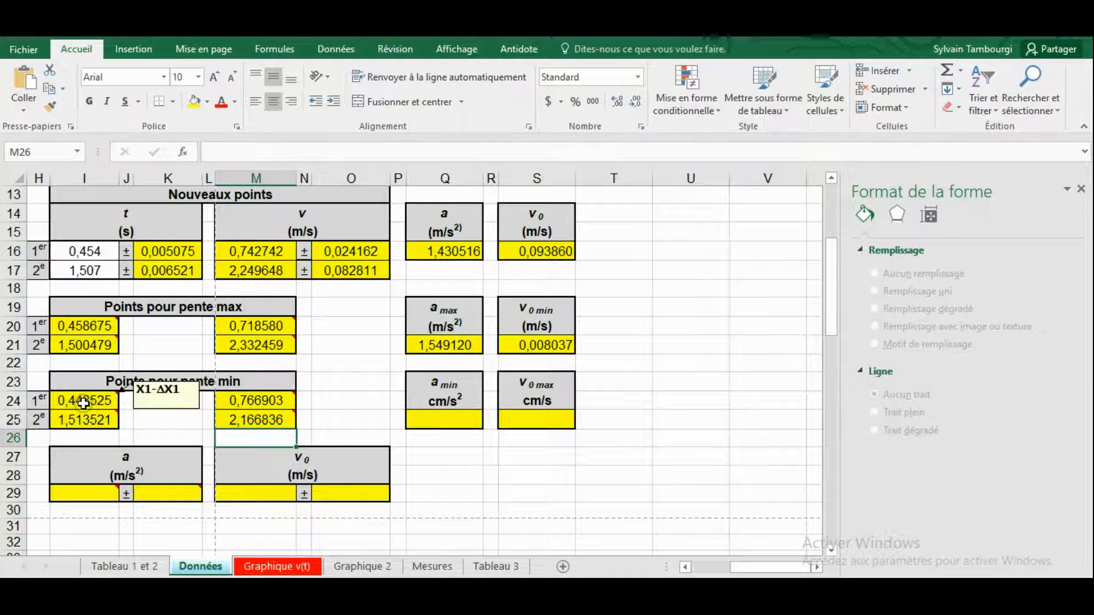
{"action": "left_click", "coordinate": [84, 402]}
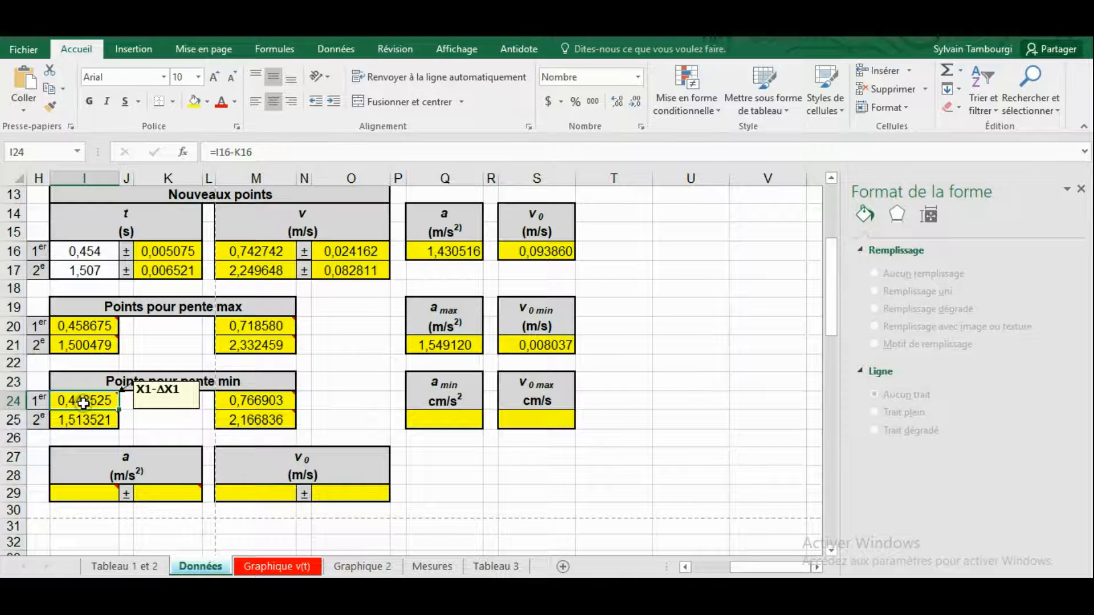
{"action": "left_click", "coordinate": [95, 421]}
{"action": "mouse_move", "coordinate": [95, 421]}
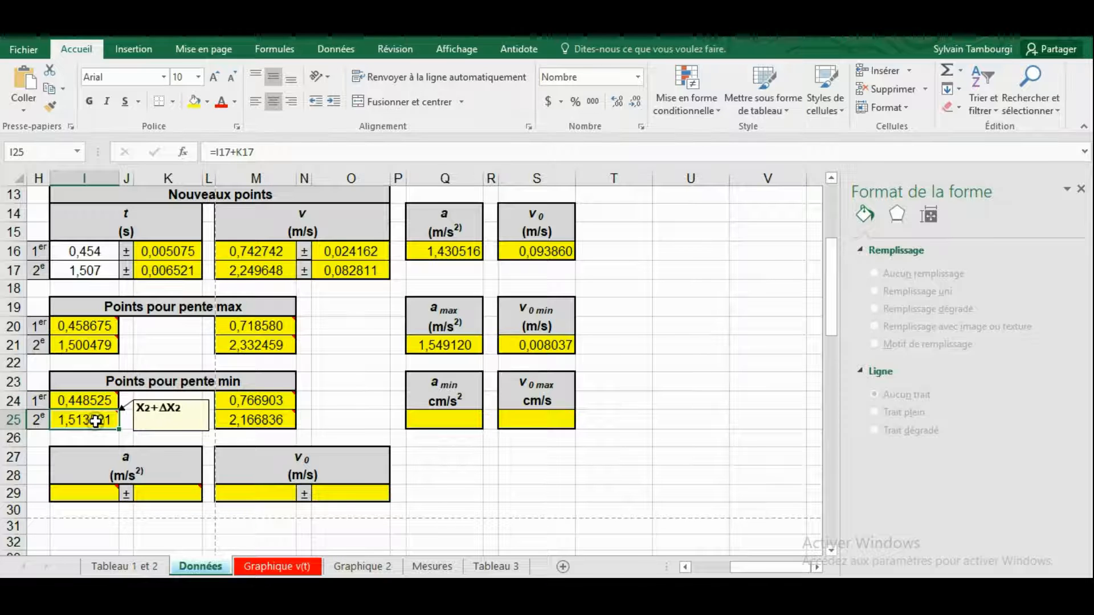
{"action": "left_click", "coordinate": [247, 402]}
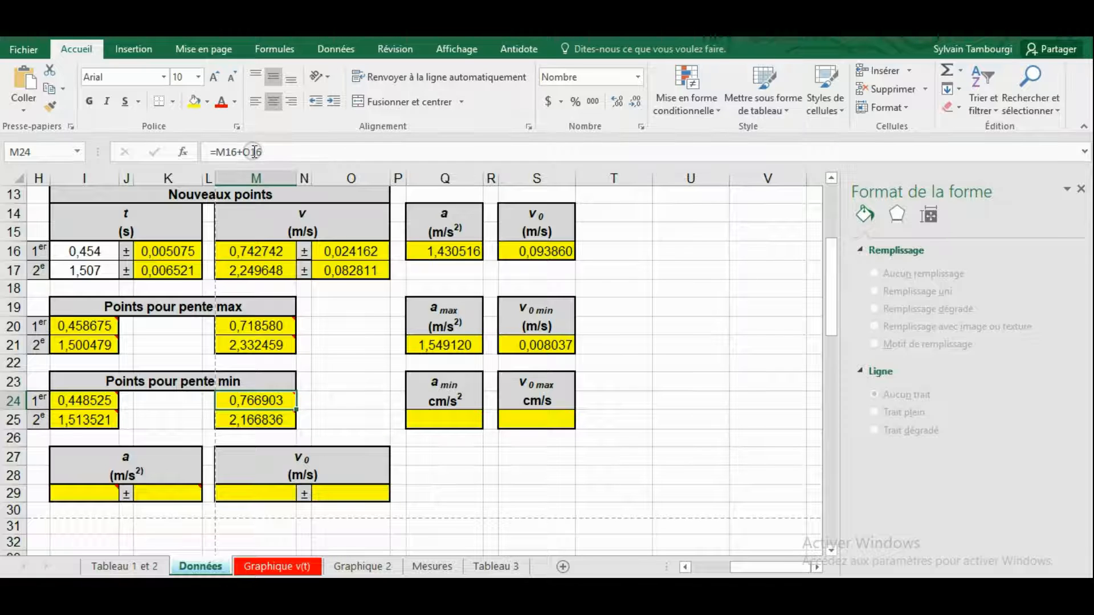
{"action": "left_click", "coordinate": [277, 422]}
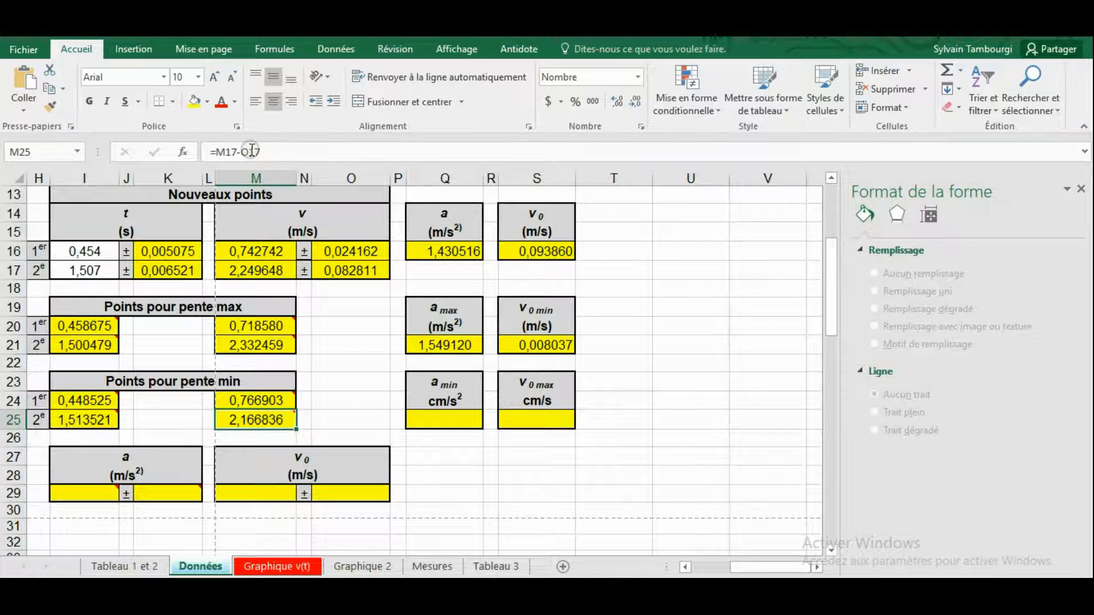
- Calculate a min in Q25 with the formula =Pente(M24:M25;I24:I25)
{"action": "left_click", "coordinate": [444, 416]}
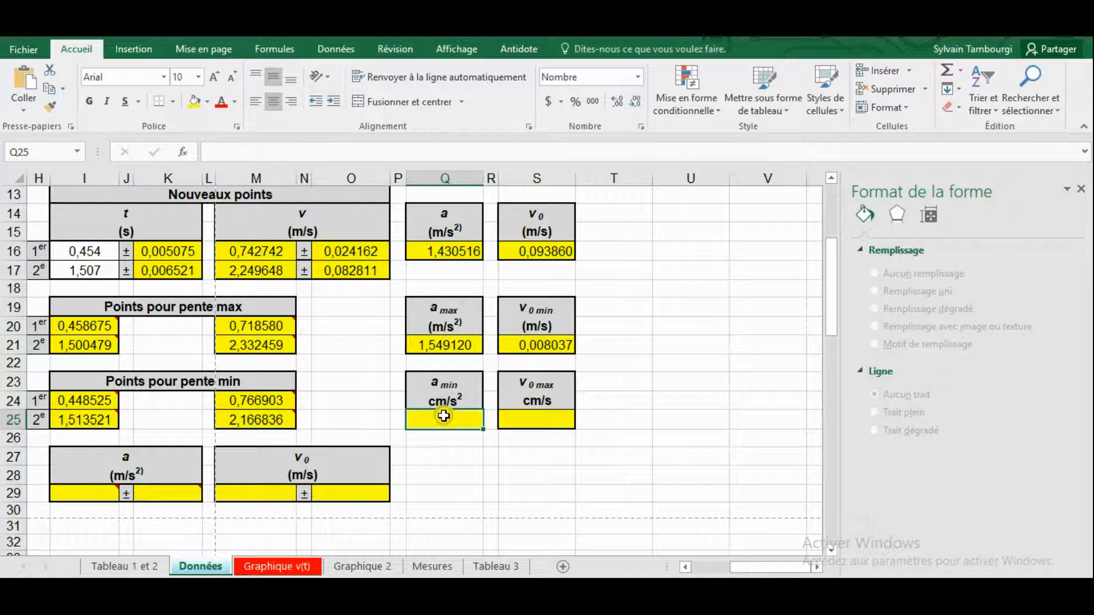
{"action": "type", "text": "P"}
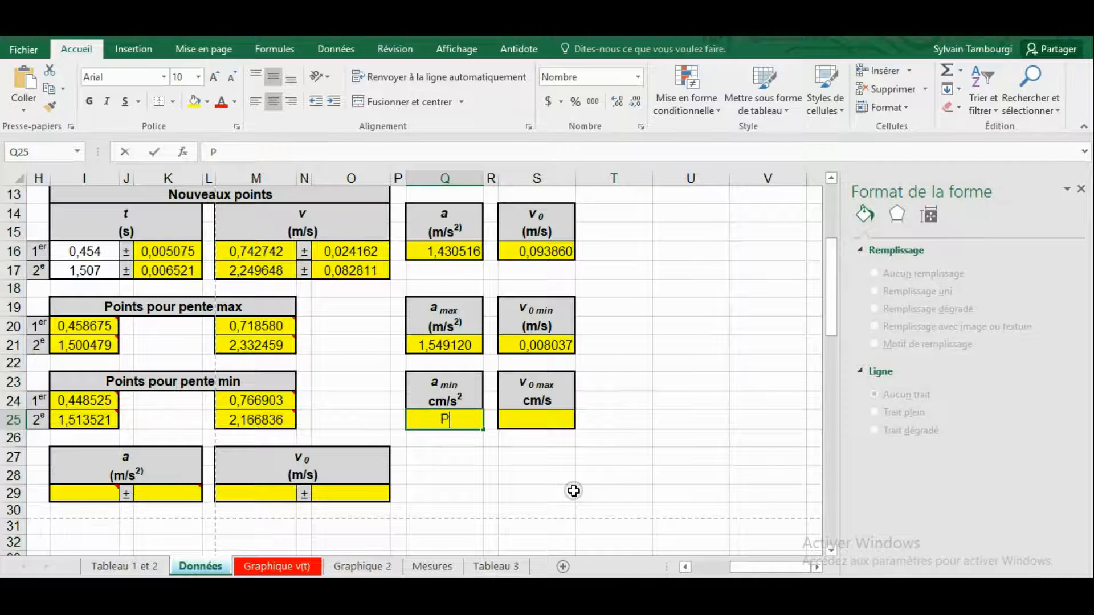
{"action": "type", "text": "ente"}
{"action": "key", "text": "BackSpace"}
{"action": "key", "text": "BackSpace"}
{"action": "key", "text": "BackSpace"}
{"action": "key", "text": "BackSpace"}
{"action": "key", "text": "BackSpace"}
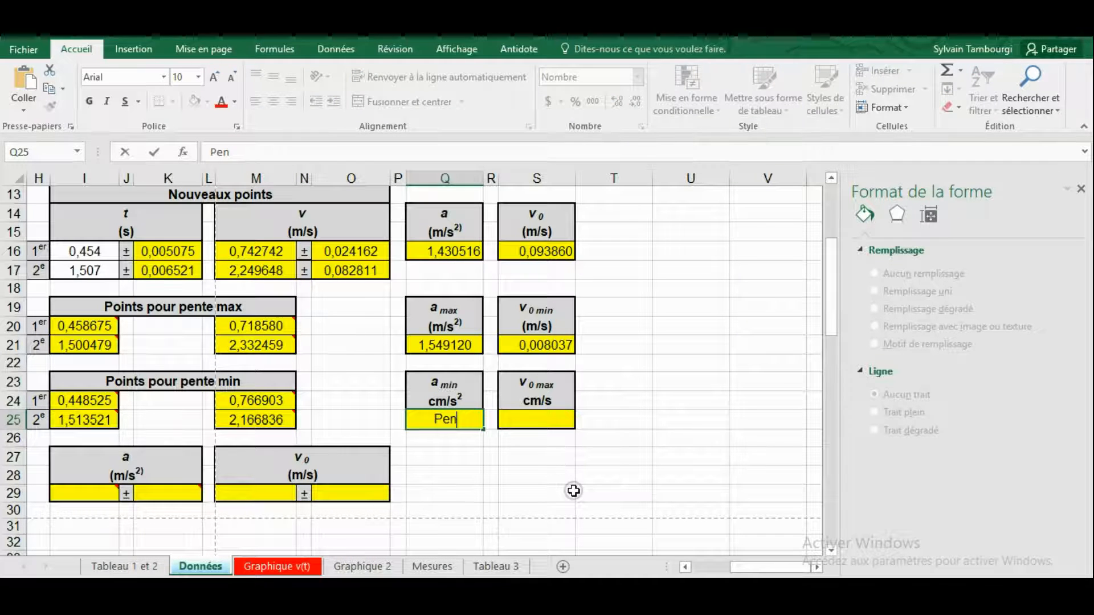
{"action": "type", "text": "=Pente("}
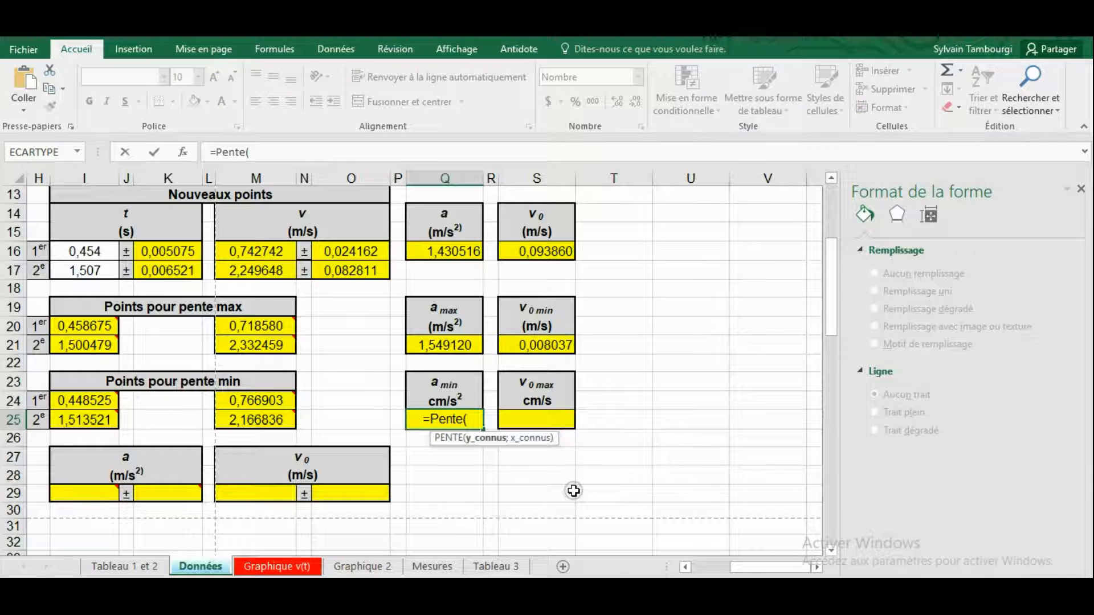
{"action": "left_click_drag", "start_coordinate": [259, 401], "coordinate": [273, 424]}
{"action": "type", "text": ";"}
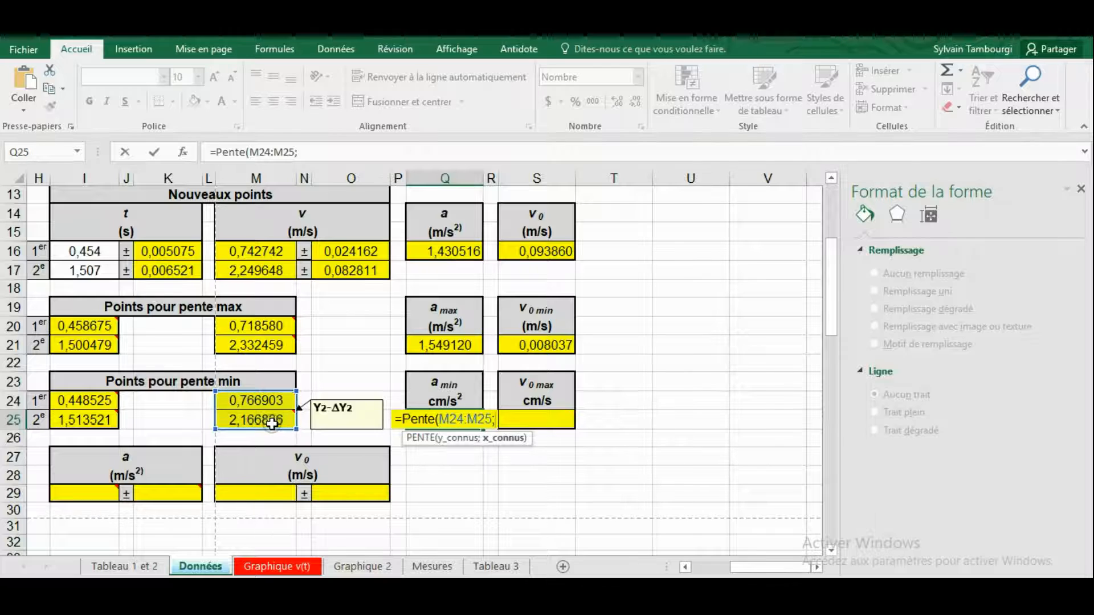
{"action": "left_click_drag", "start_coordinate": [91, 402], "coordinate": [93, 420]}
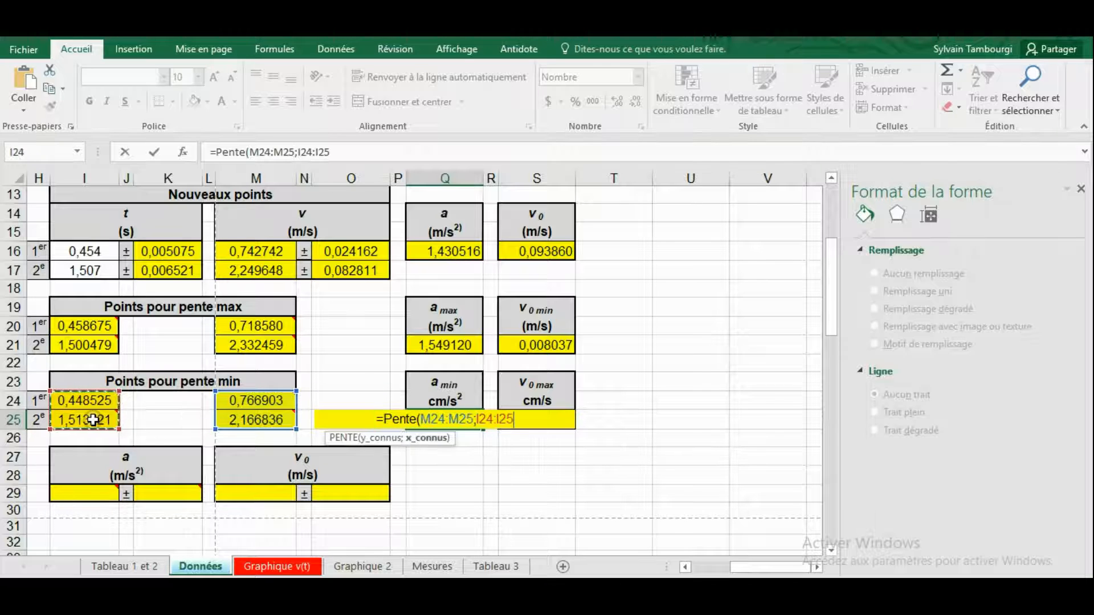
{"action": "type", "text": ")"}
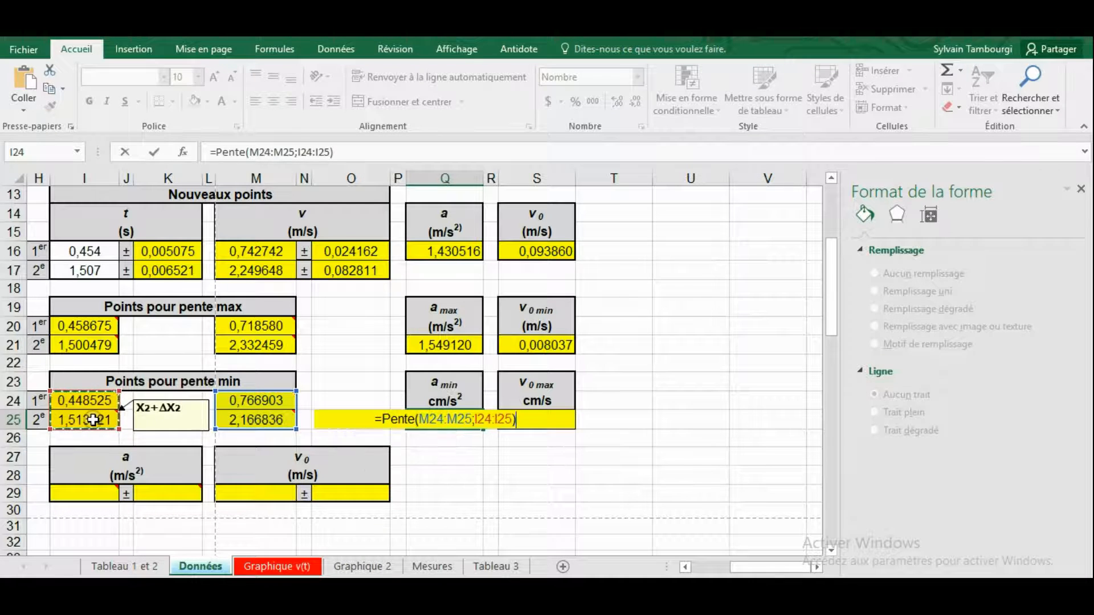
{"action": "key", "text": "Return"}
- Try to calculate v0 max in S25 with the formula =Ordonnee.origine(M24:M25-I24:I25)
{"action": "left_click", "coordinate": [524, 423]}
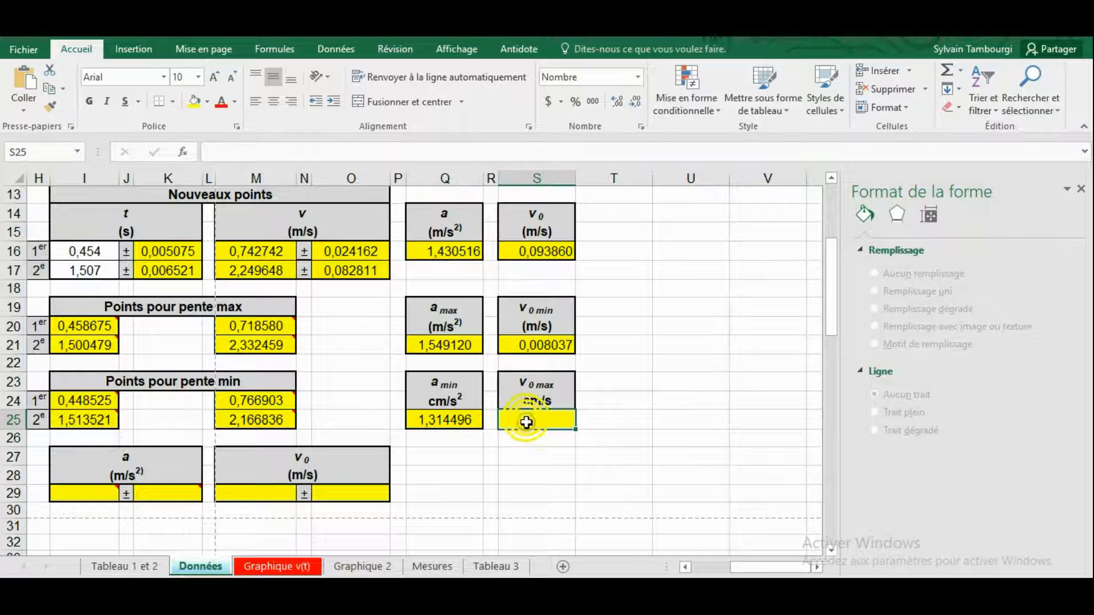
{"action": "type", "text": "="}
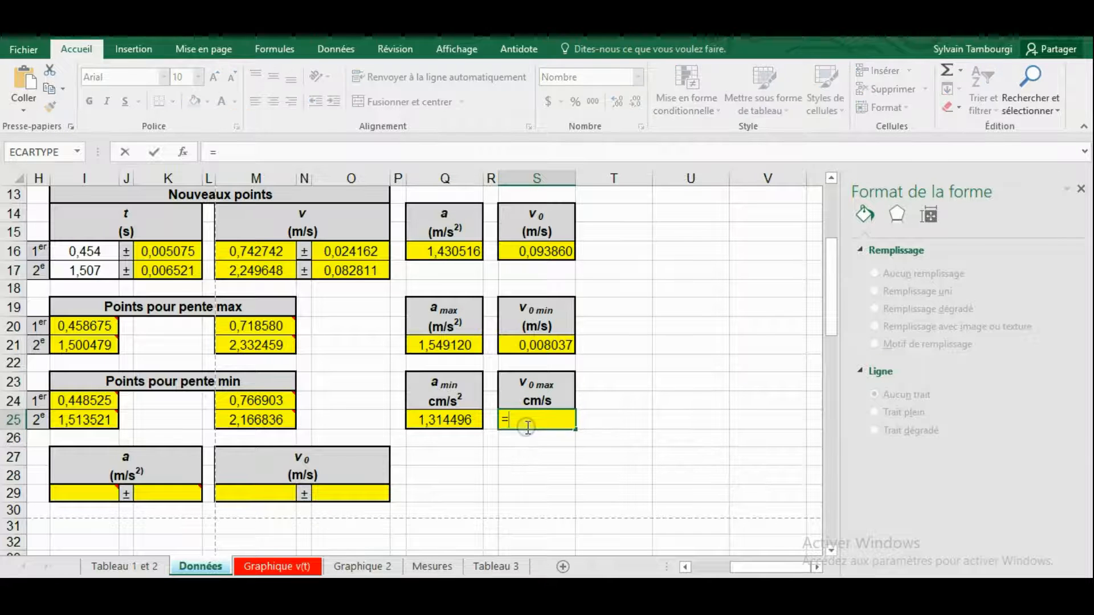
{"action": "type", "text": "Ordonnee.origi"}
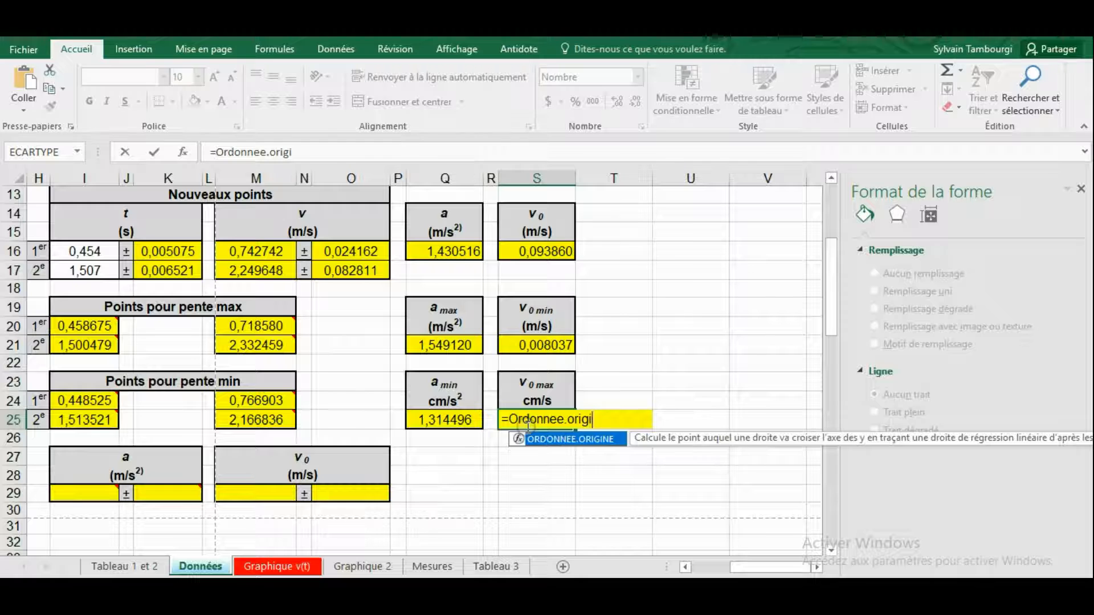
{"action": "type", "text": "ne("}
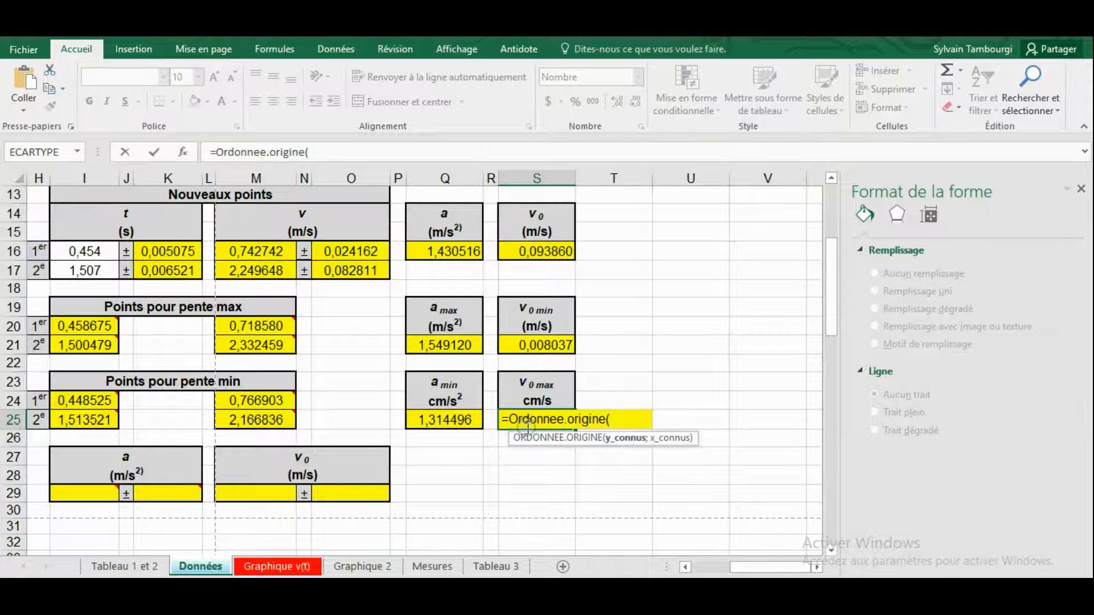
{"action": "left_click_drag", "start_coordinate": [281, 408], "coordinate": [277, 420]}
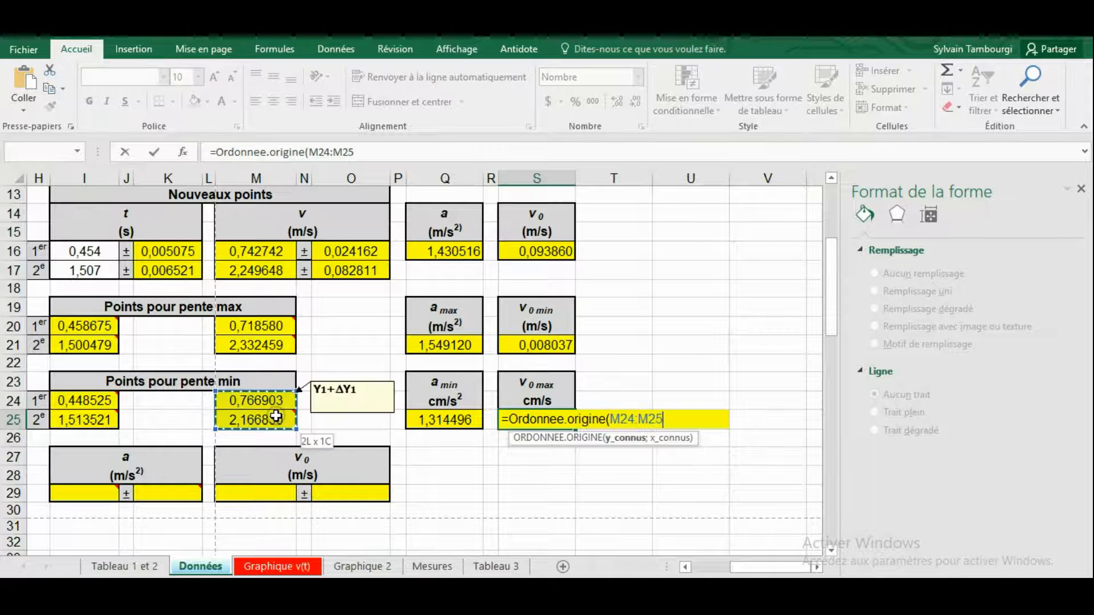
{"action": "type", "text": "-"}
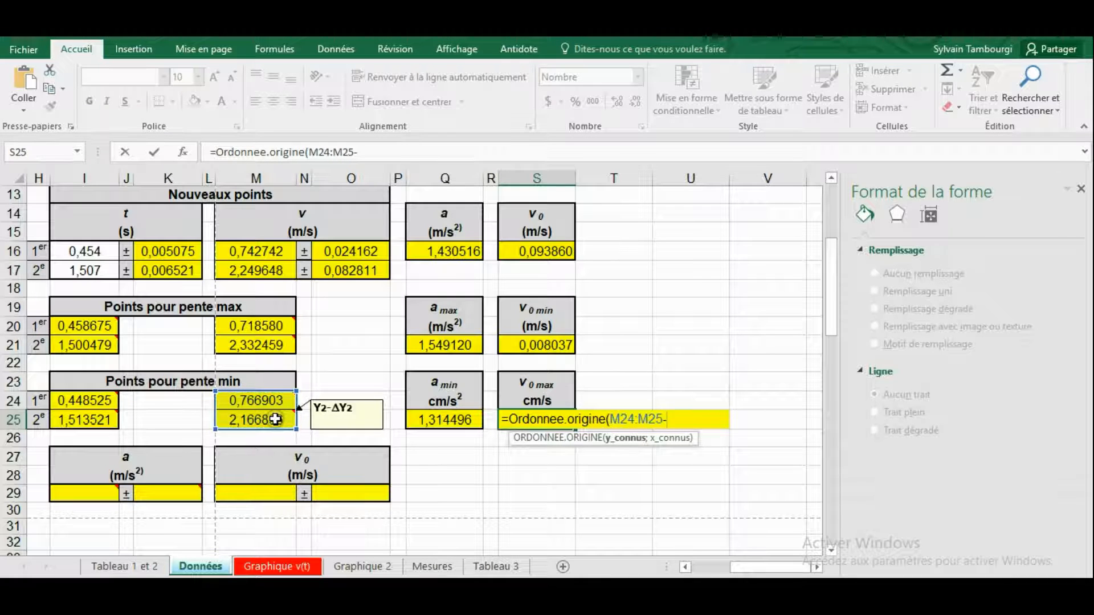
{"action": "left_click_drag", "start_coordinate": [82, 407], "coordinate": [84, 419]}
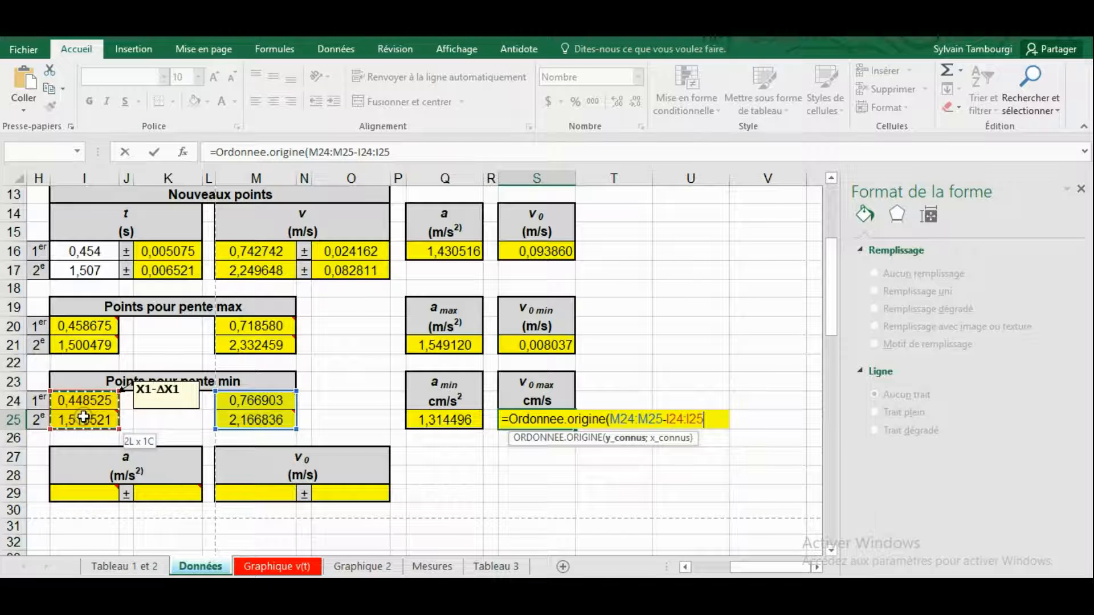
{"action": "type", "text": ")"}
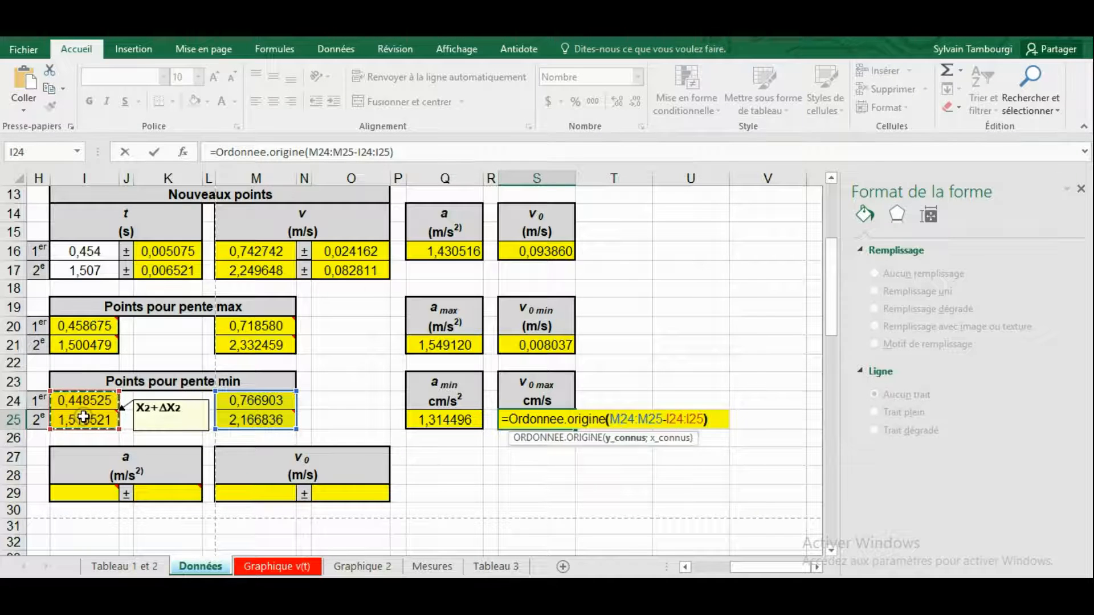
{"action": "key", "text": "Return"}
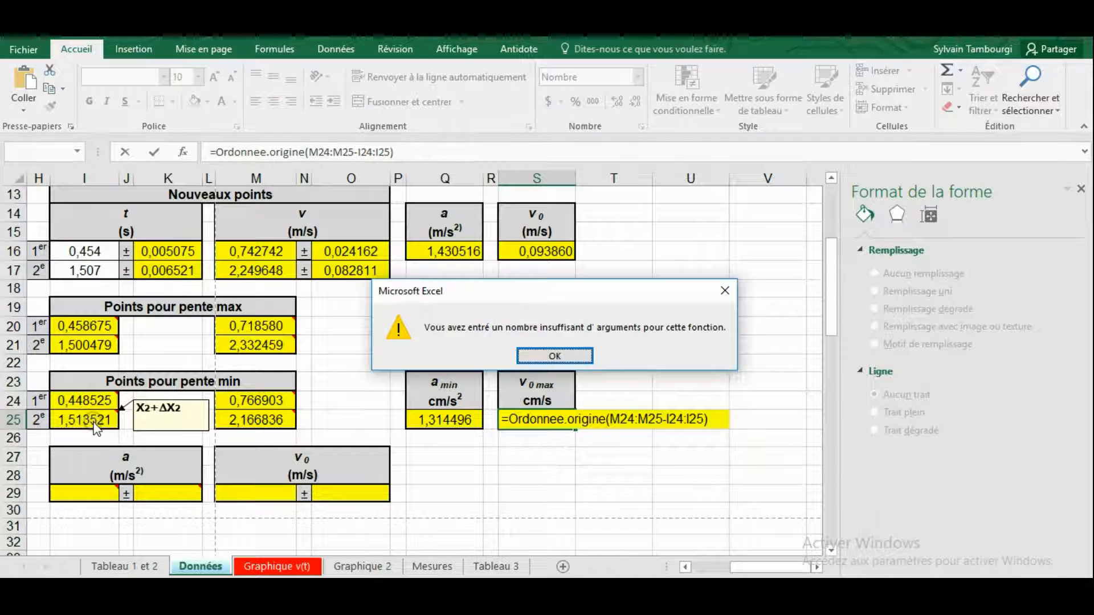
{"action": "left_click", "coordinate": [553, 355]}
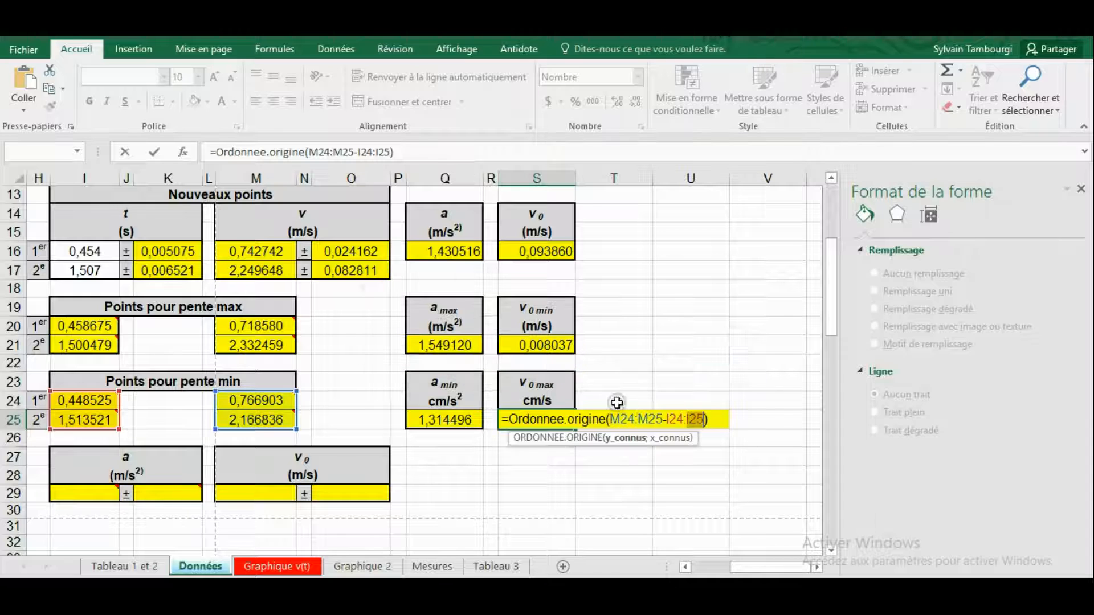
- Correct the v0 max formula in S25 to =Ordonnee.origine(M24:M25;I24:I25), with a semicolon separating the two ranges
{"action": "left_click_drag", "start_coordinate": [668, 423], "coordinate": [695, 418]}
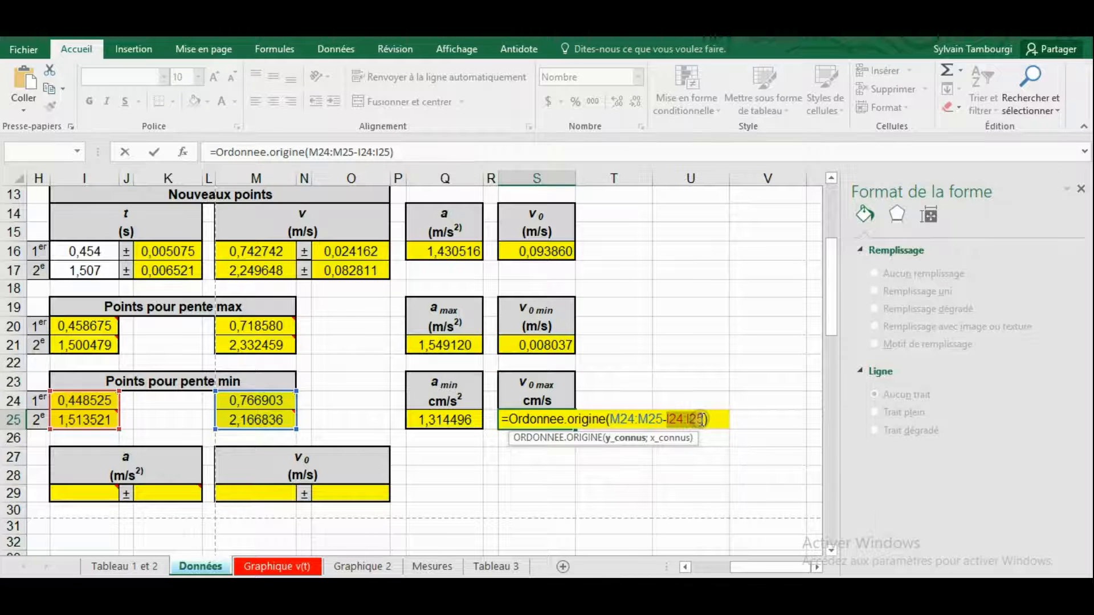
{"action": "mouse_move", "coordinate": [94, 401]}
{"action": "left_click", "coordinate": [663, 419]}
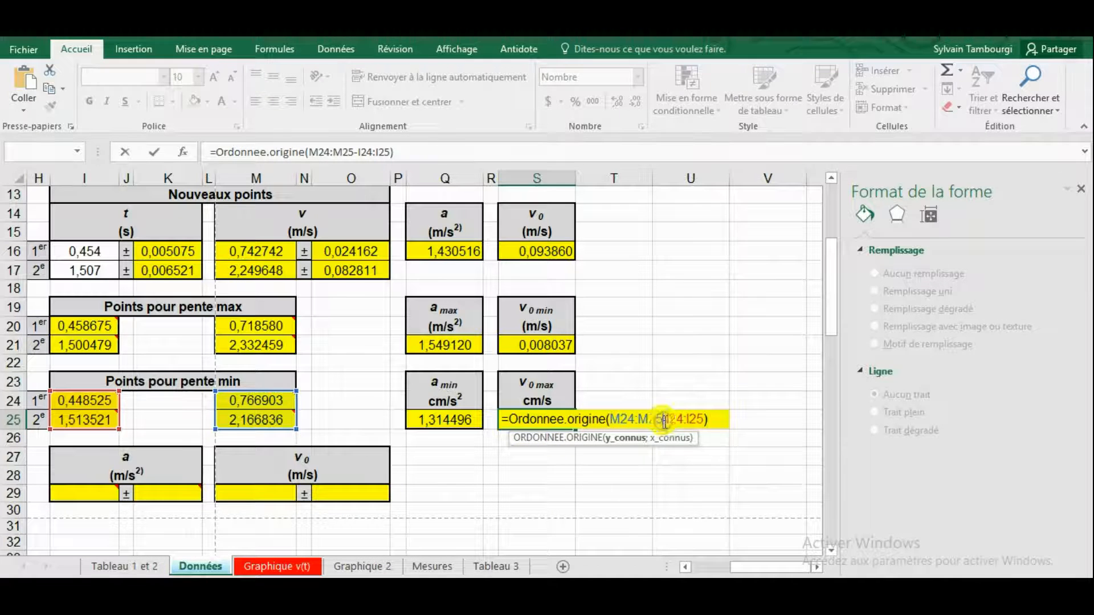
{"action": "type", "text": ";"}
{"action": "key", "text": "Return"}
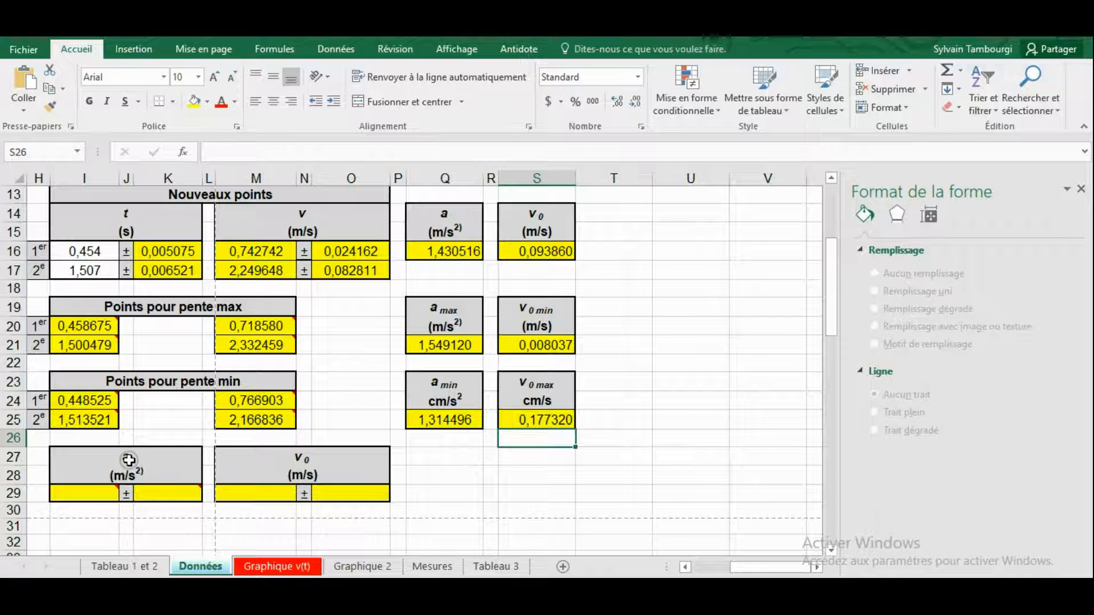
- Try to enter =Q21-Q25) in I29 as the formula for the acceleration a
{"action": "mouse_move", "coordinate": [99, 490]}
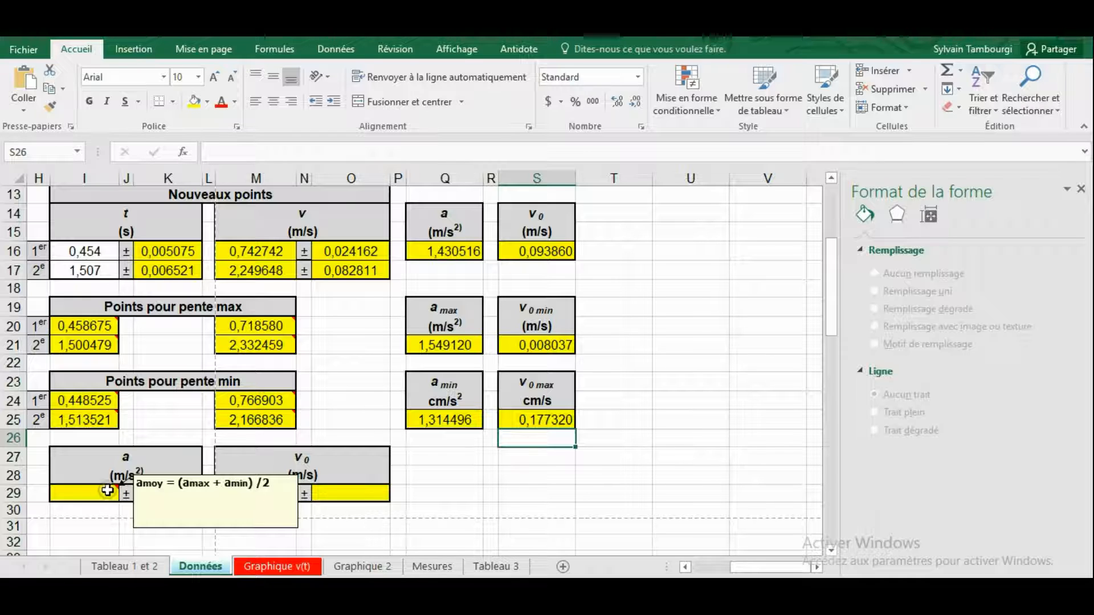
{"action": "left_click", "coordinate": [99, 494]}
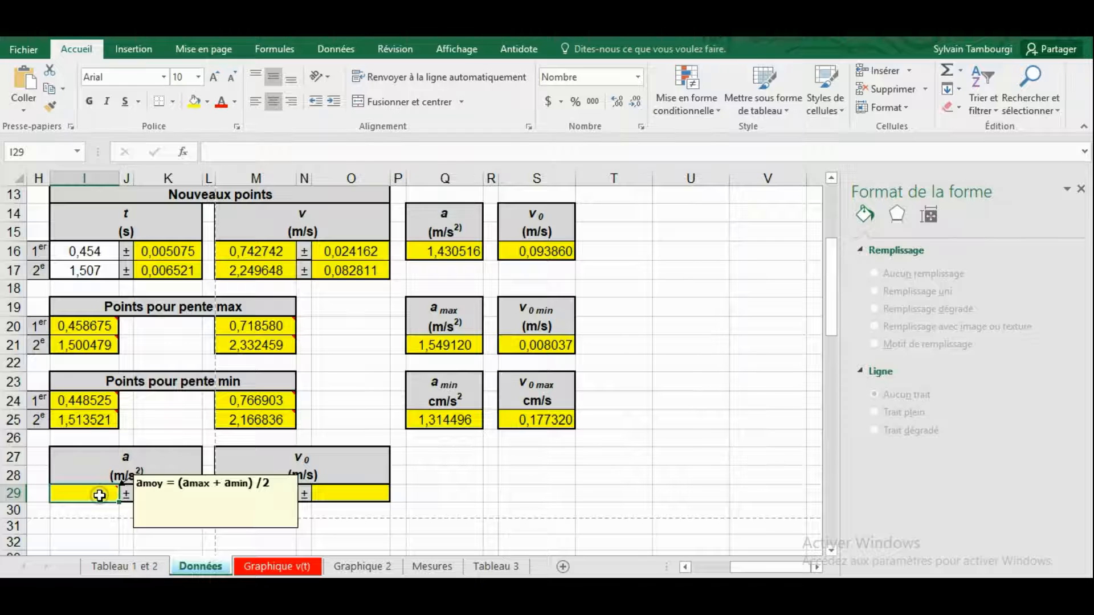
{"action": "type", "text": "="}
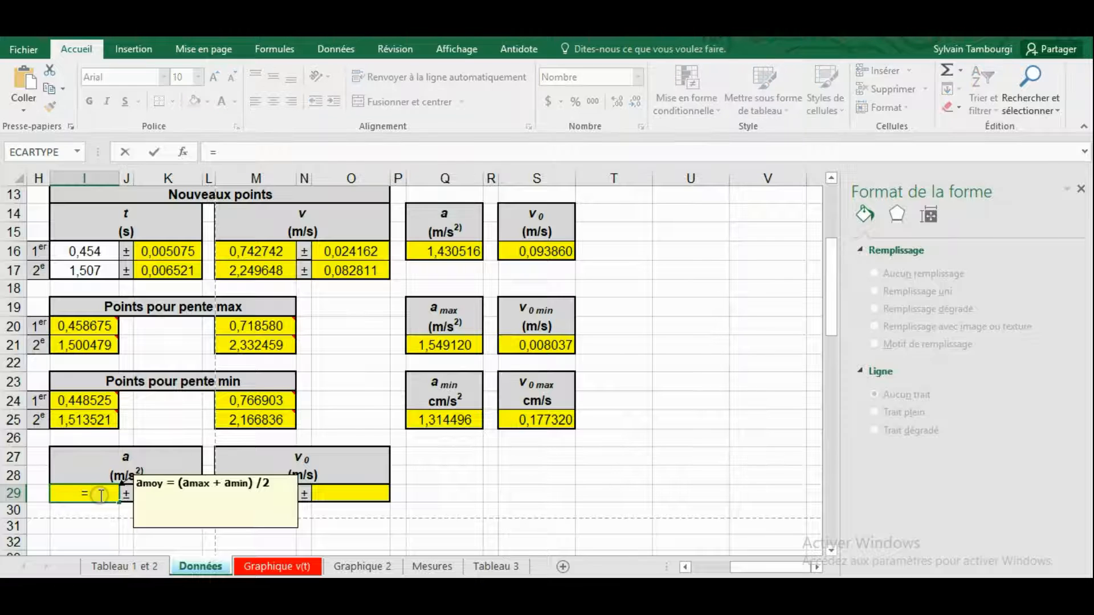
{"action": "left_click", "coordinate": [456, 345]}
{"action": "type", "text": "-"}
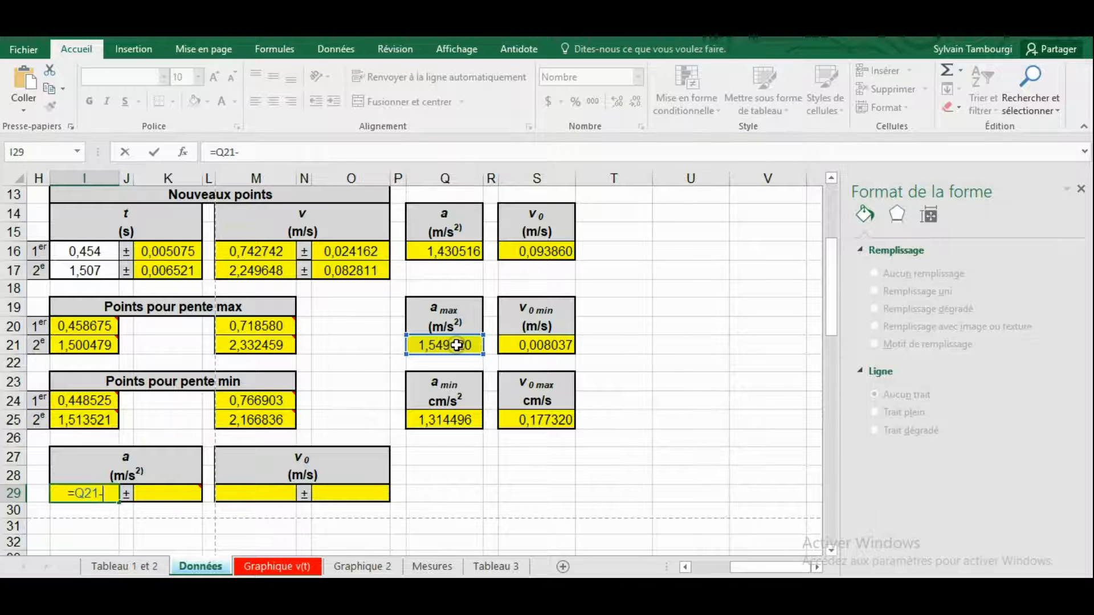
{"action": "left_click", "coordinate": [455, 424]}
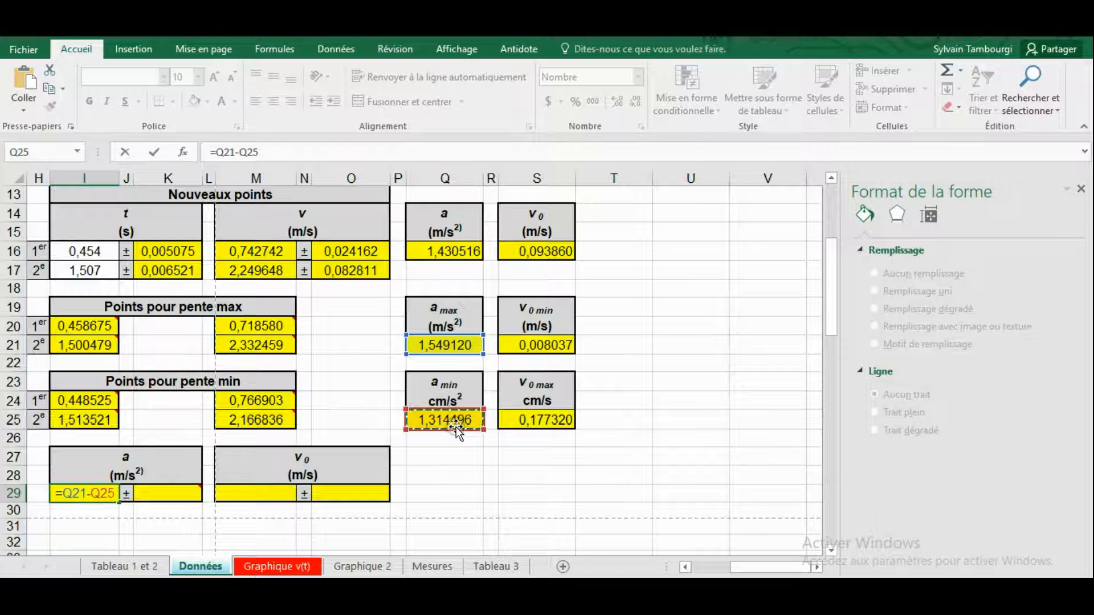
{"action": "type", "text": ")"}
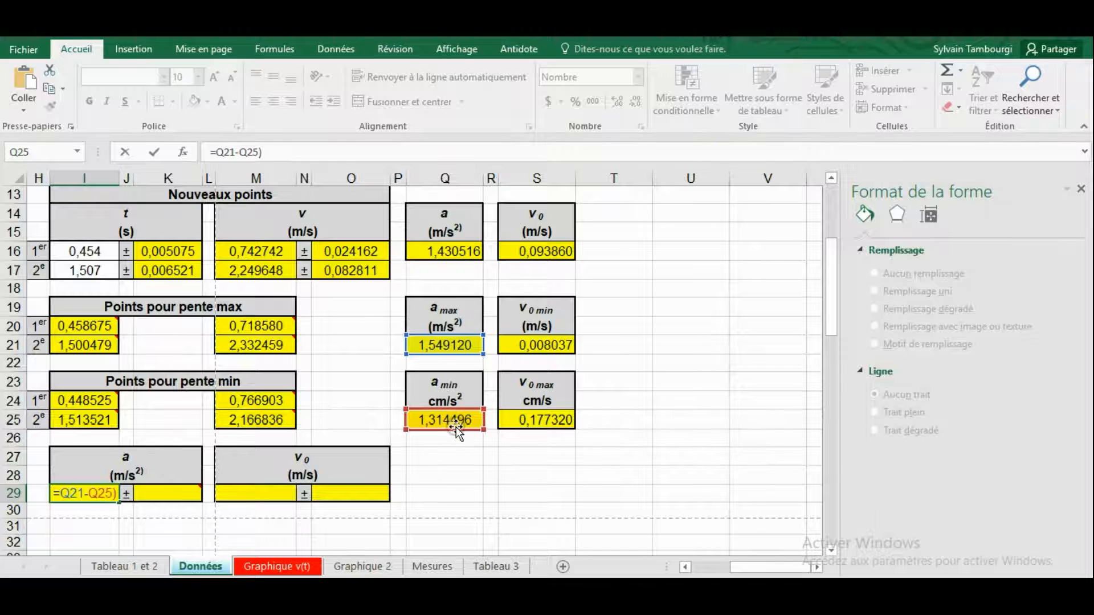
{"action": "key", "text": "Return"}
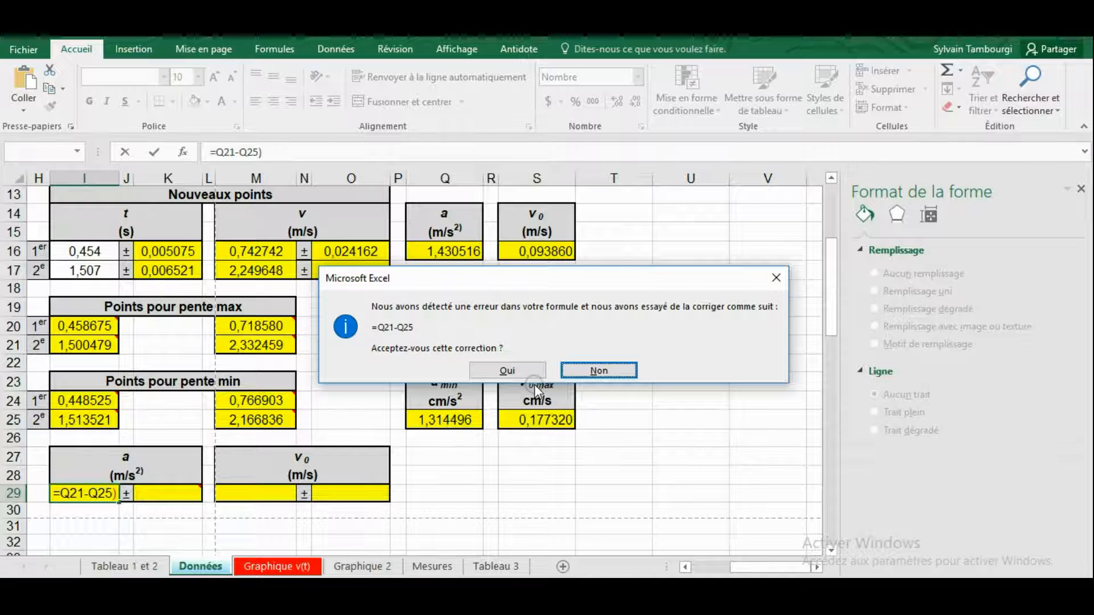
{"action": "left_click", "coordinate": [529, 369]}
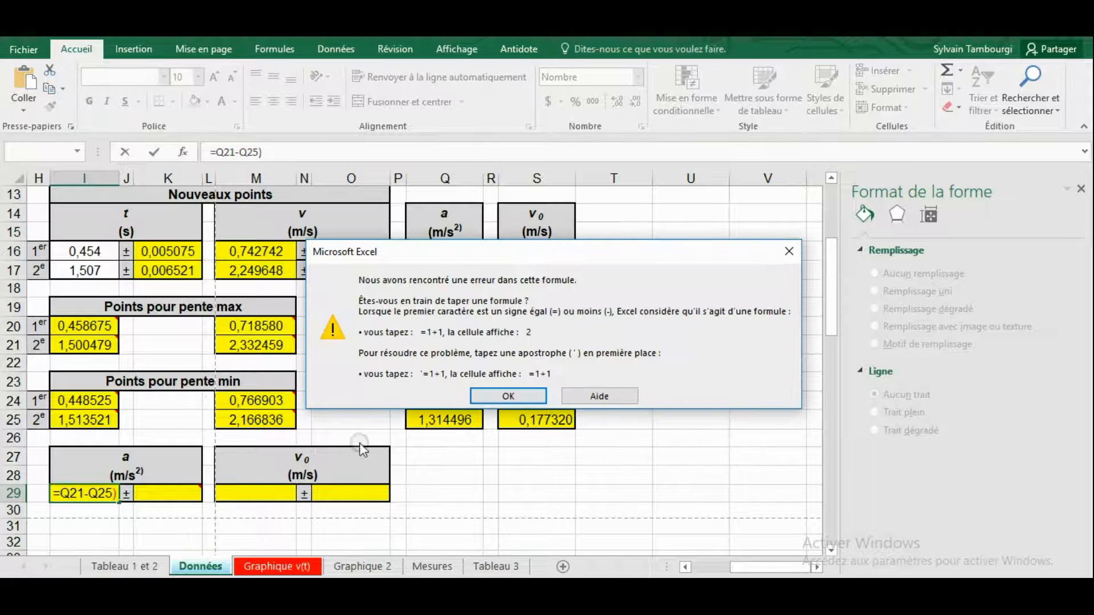
{"action": "left_click", "coordinate": [492, 393]}
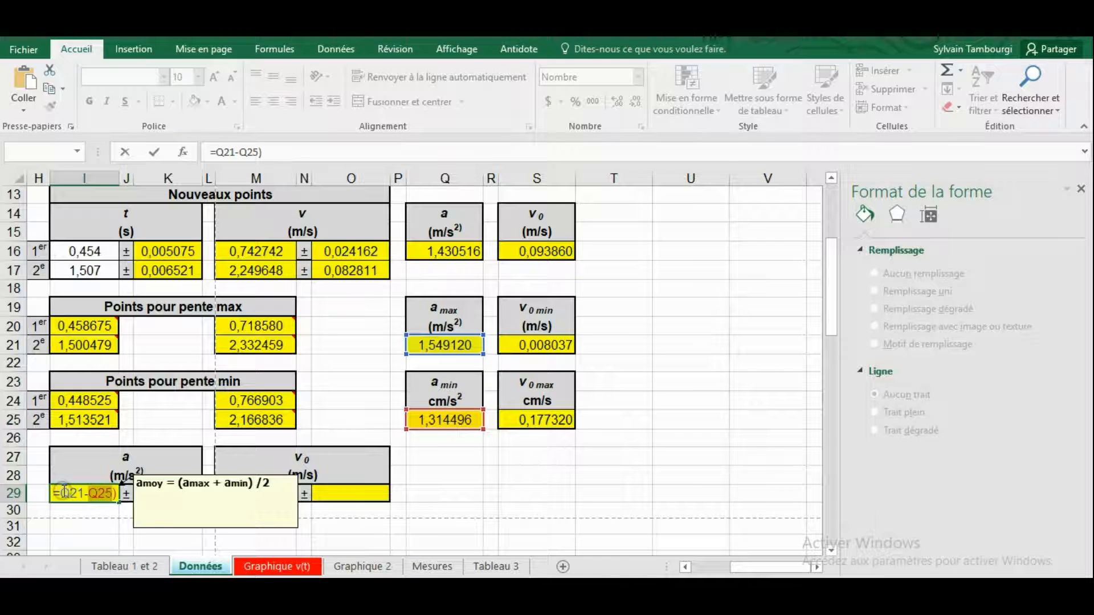
- Complete the acceleration formula in I29 as =(Q21-Q25)/2
{"action": "type", "text": "("}
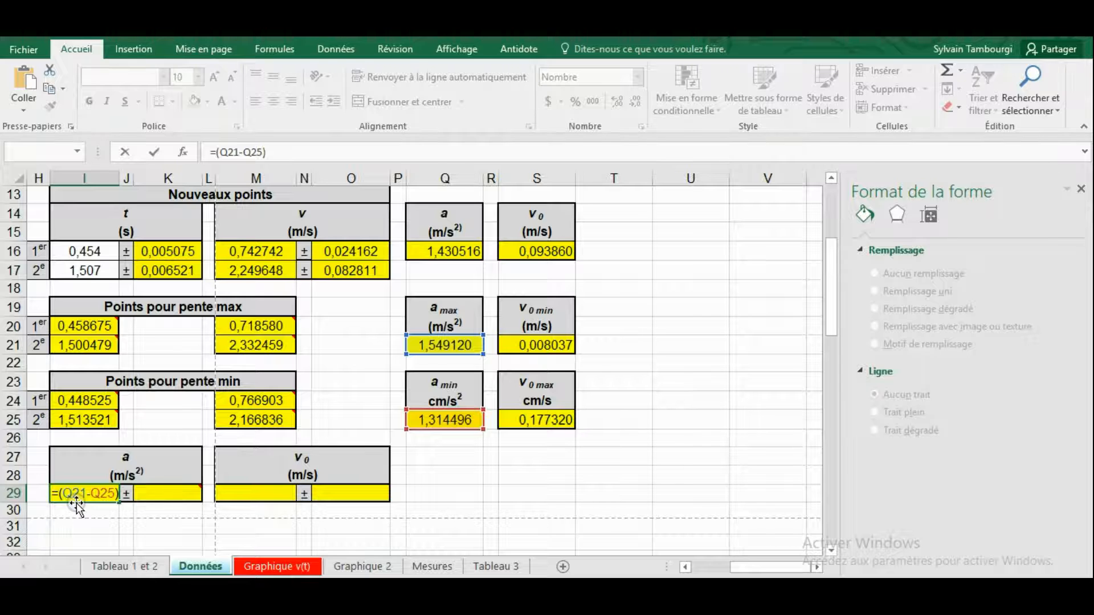
{"action": "left_click", "coordinate": [274, 151]}
{"action": "type", "text": "/2"}
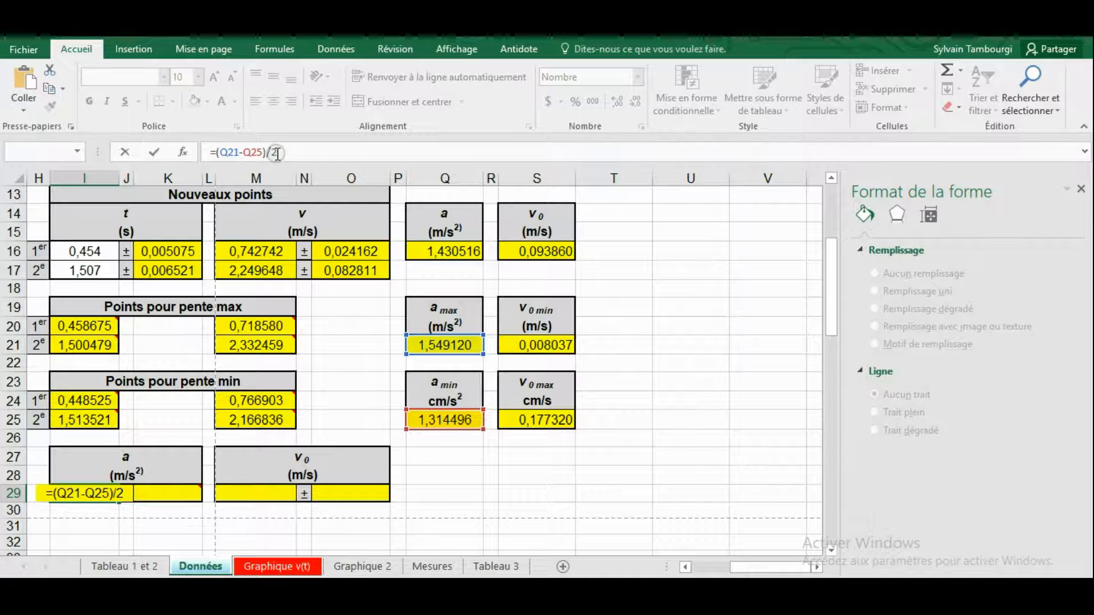
{"action": "key", "text": "Return"}
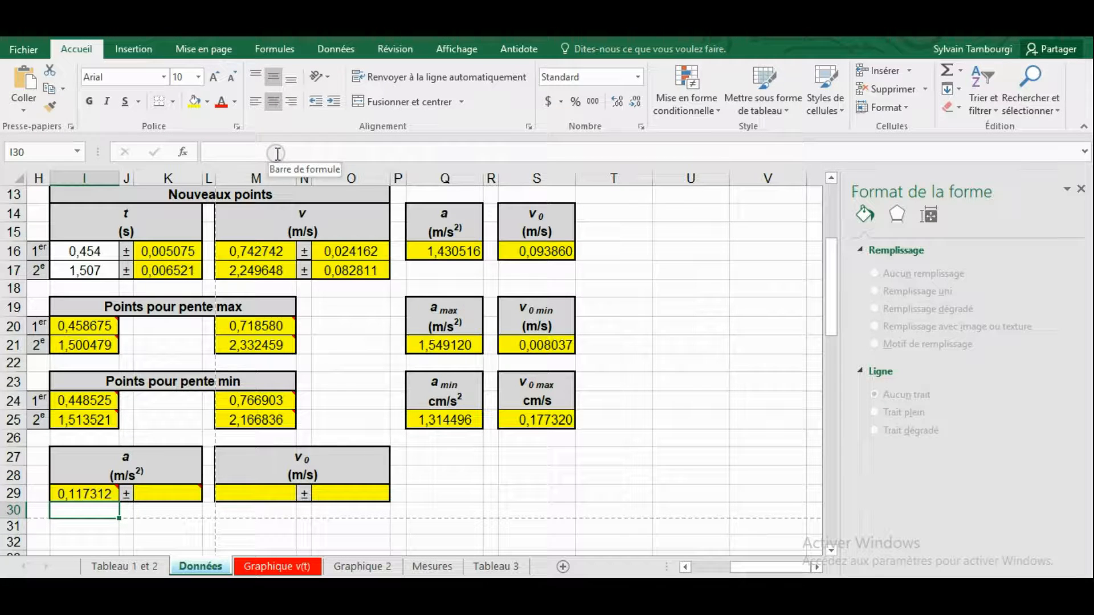
- Change the I29 formula to the mean of a max and a min, =(Q21+Q25)/2
{"action": "left_click", "coordinate": [92, 495]}
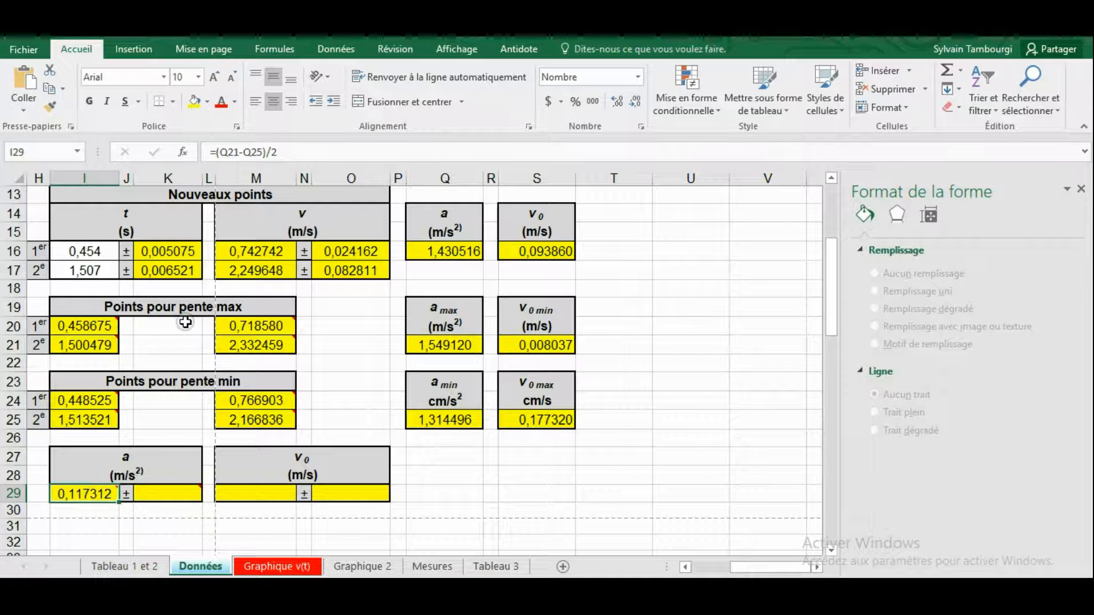
{"action": "left_click", "coordinate": [239, 153]}
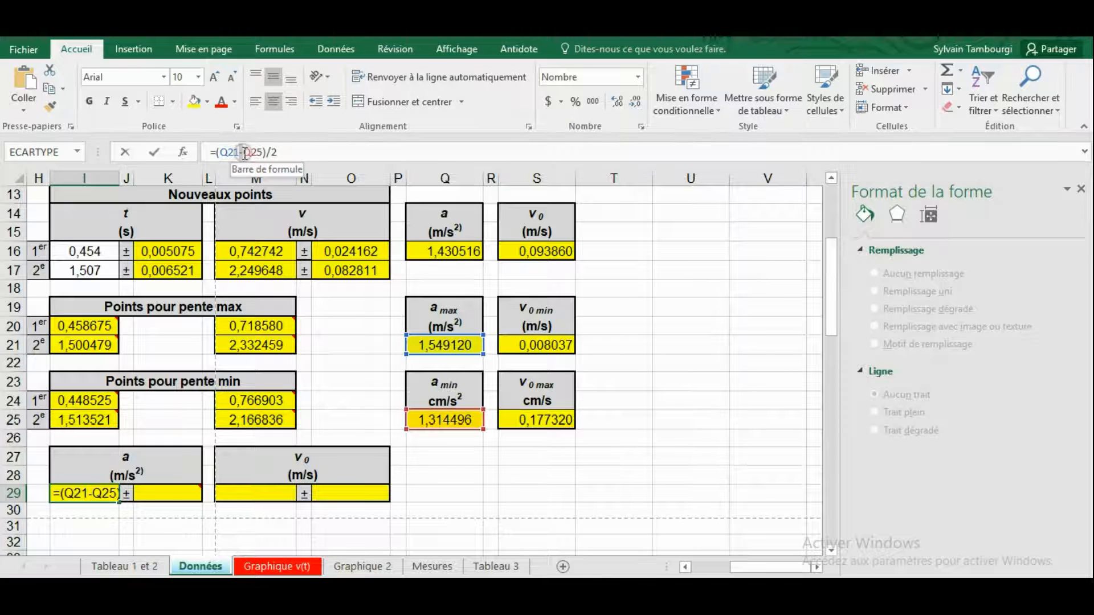
{"action": "key", "text": "Return"}
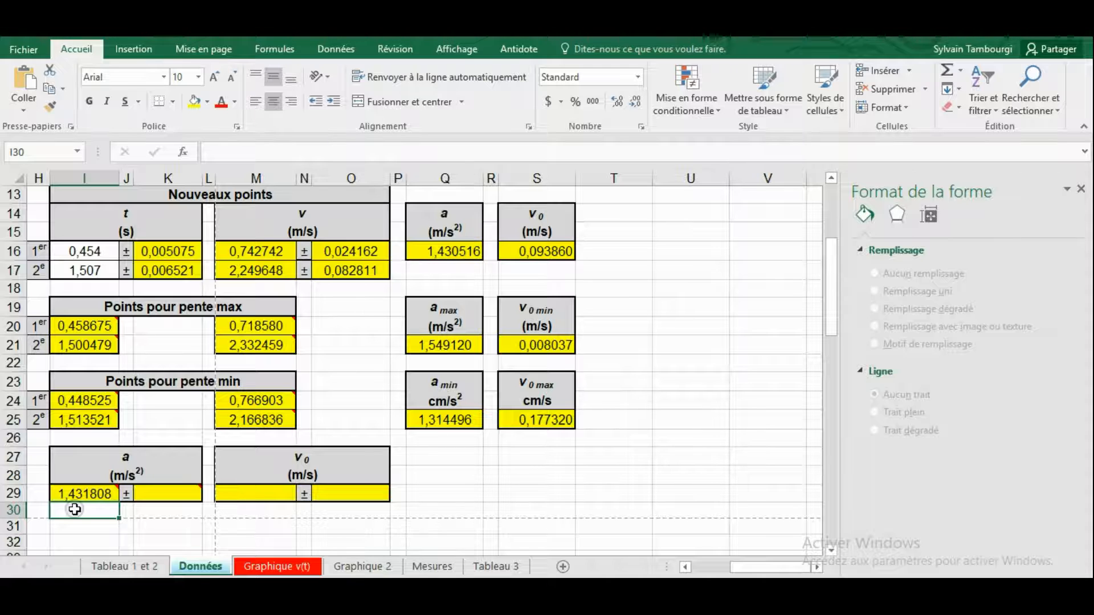
{"action": "mouse_move", "coordinate": [79, 500]}
{"action": "mouse_move", "coordinate": [169, 493]}
{"action": "mouse_move", "coordinate": [107, 493]}
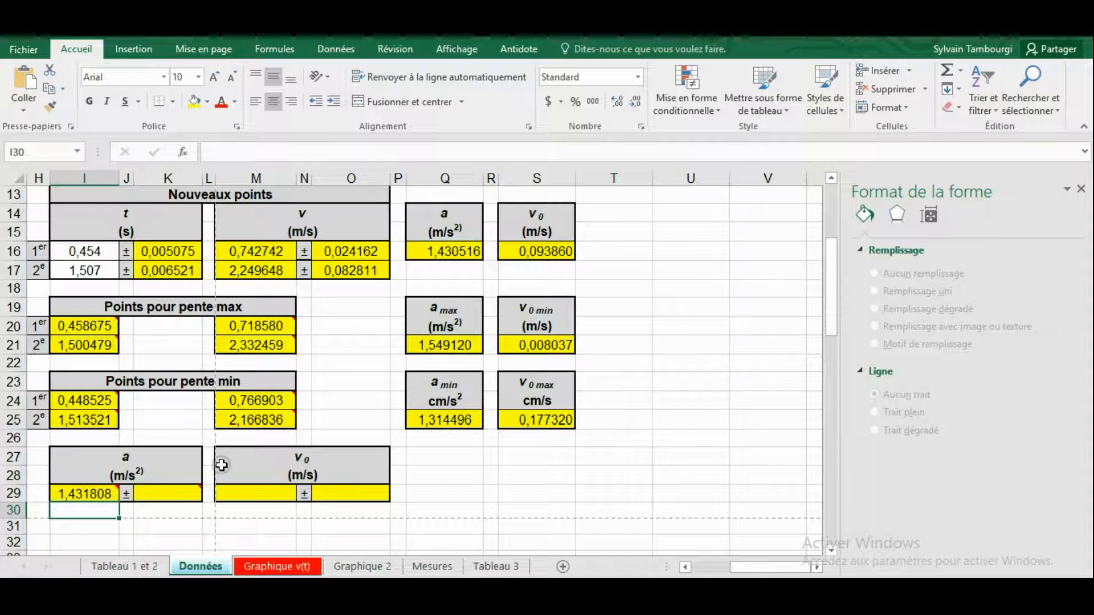
{"action": "mouse_move", "coordinate": [177, 495]}
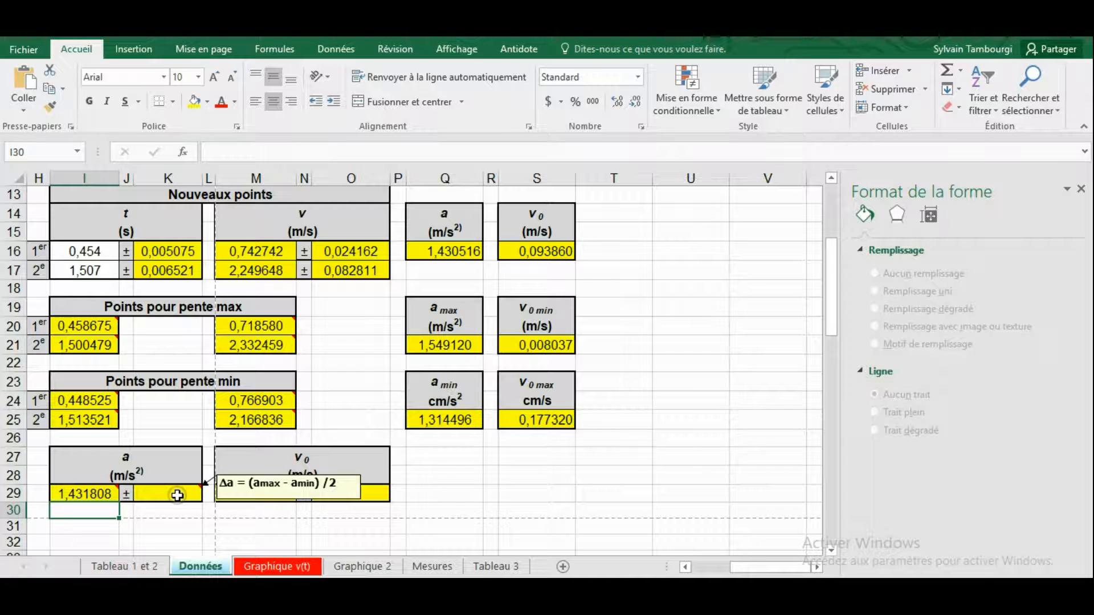
{"action": "left_click", "coordinate": [177, 495]}
{"action": "type", "text": "="}
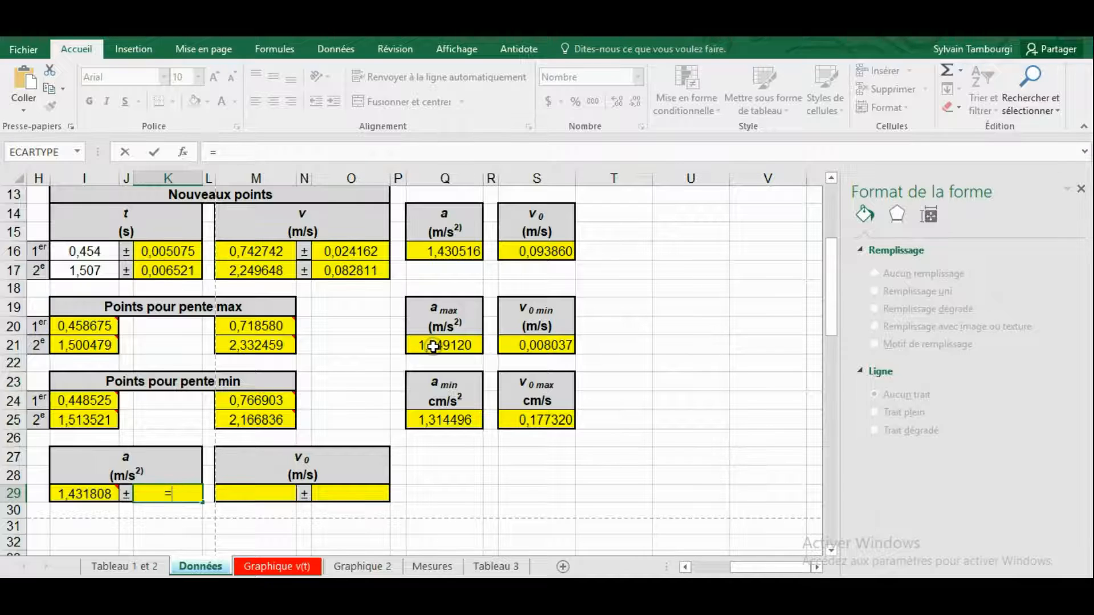
{"action": "left_click", "coordinate": [256, 493]}
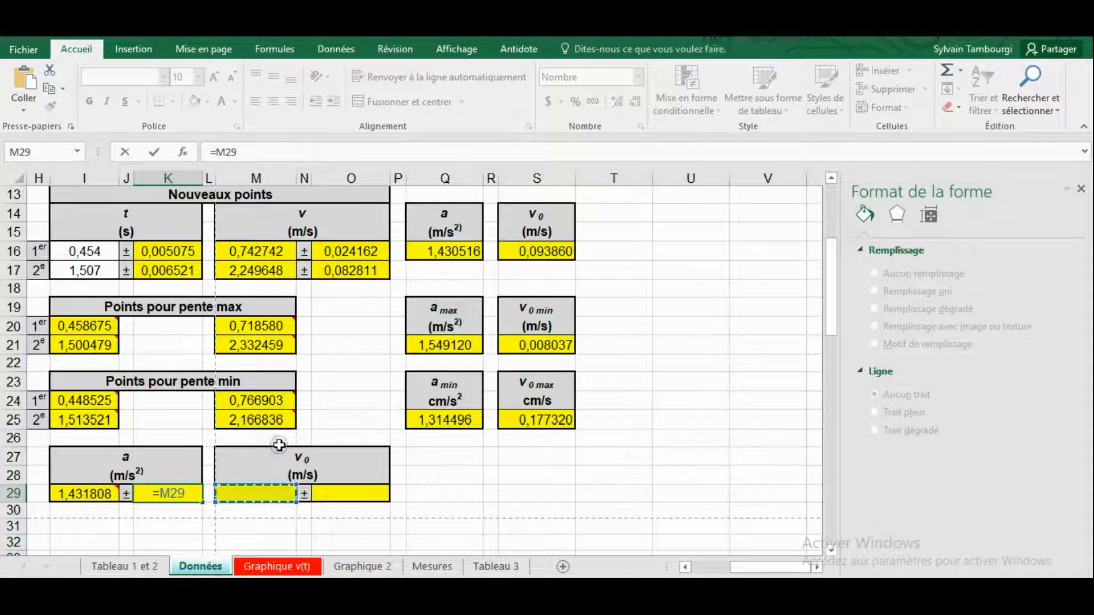
{"action": "key", "text": "Escape"}
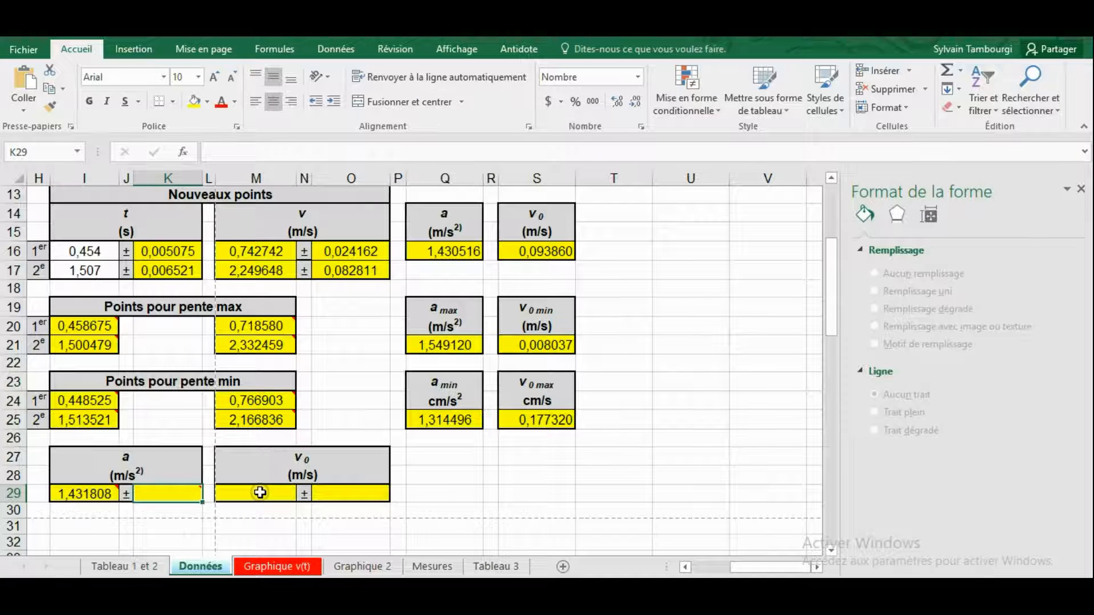
- Enter =(Q21-Q25)/2 in K29 as the uncertainty on the acceleration a
{"action": "type", "text": "="}
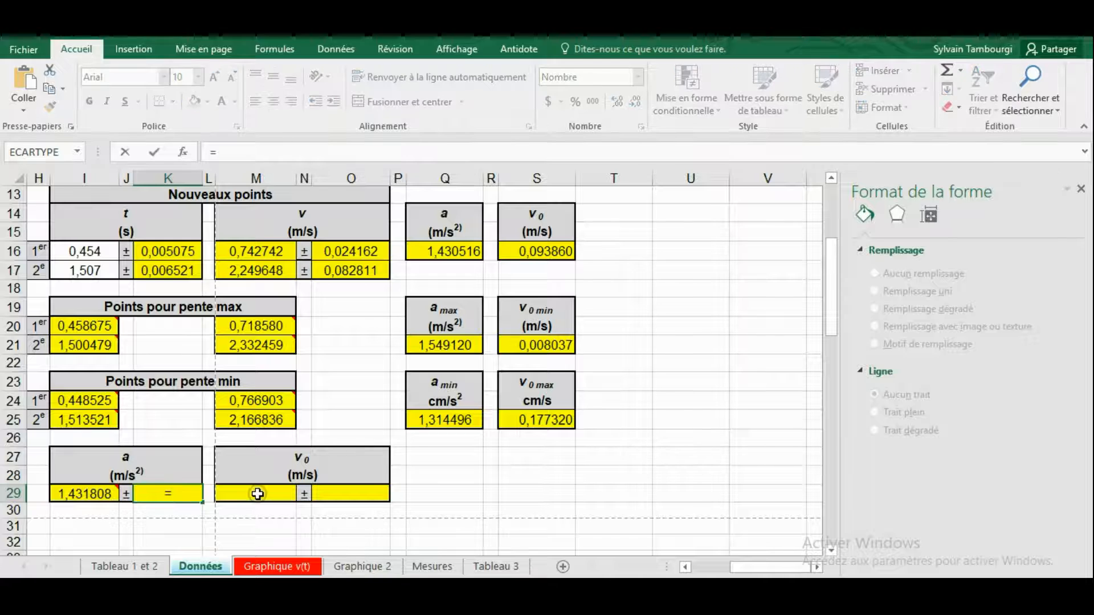
{"action": "type", "text": "("}
{"action": "left_click", "coordinate": [459, 346]}
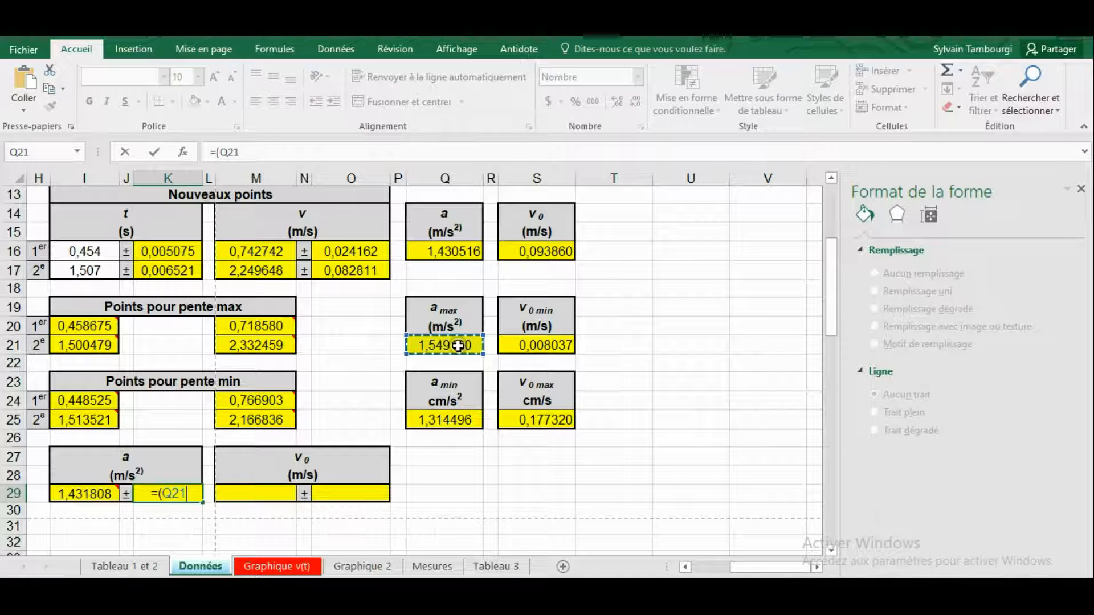
{"action": "type", "text": "-"}
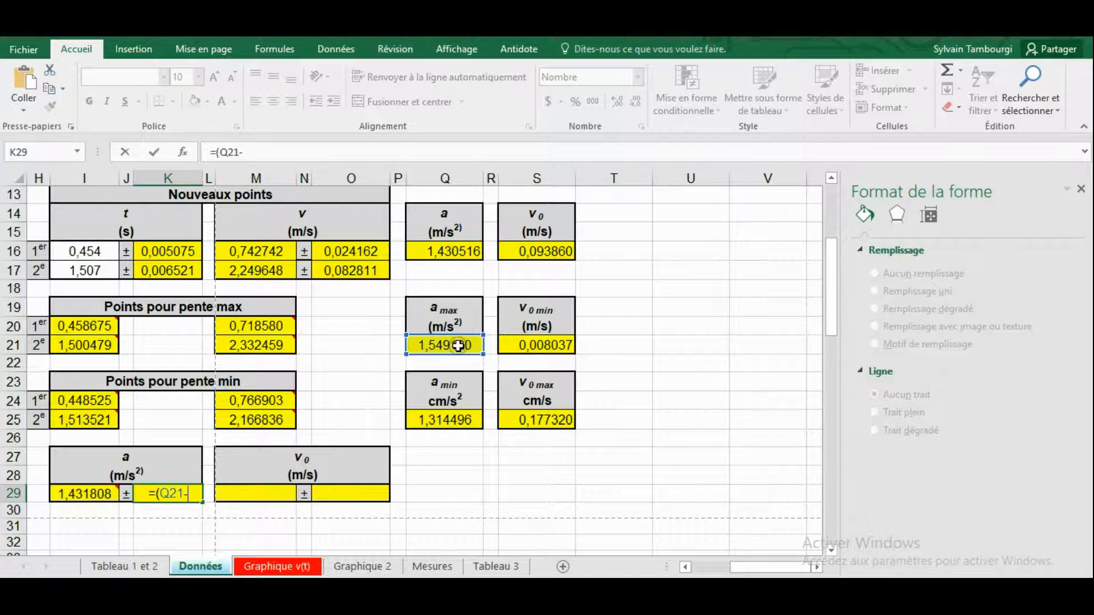
{"action": "left_click", "coordinate": [450, 421]}
{"action": "type", "text": ")/2"}
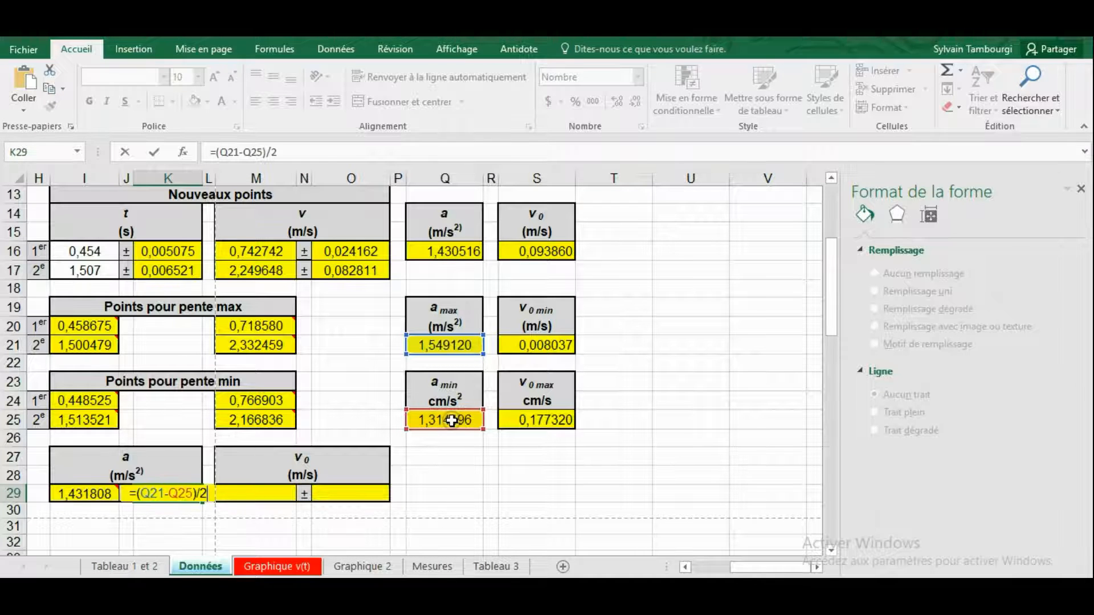
{"action": "key", "text": "Return"}
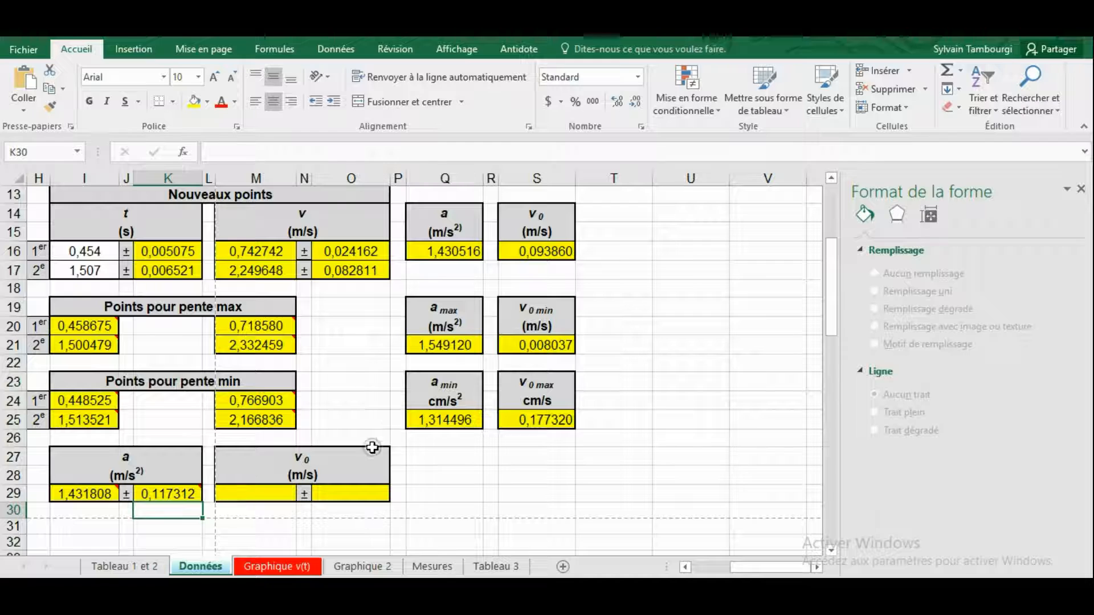
- Enter =(S25+S21)/2 in M29 as the mean initial velocity v0 from its max and min values
{"action": "left_click", "coordinate": [250, 494]}
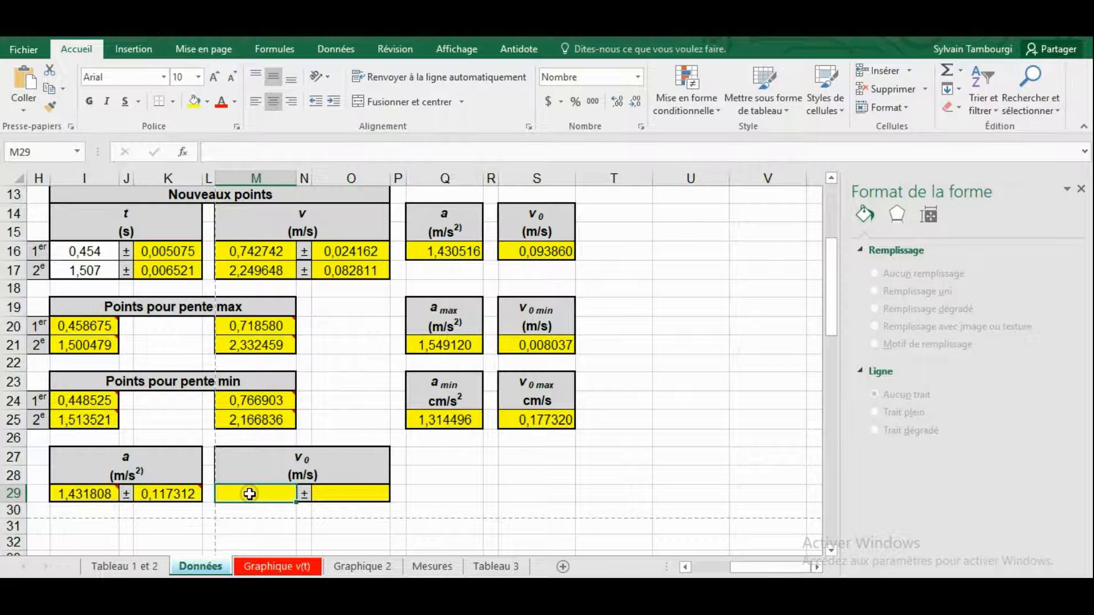
{"action": "type", "text": "="}
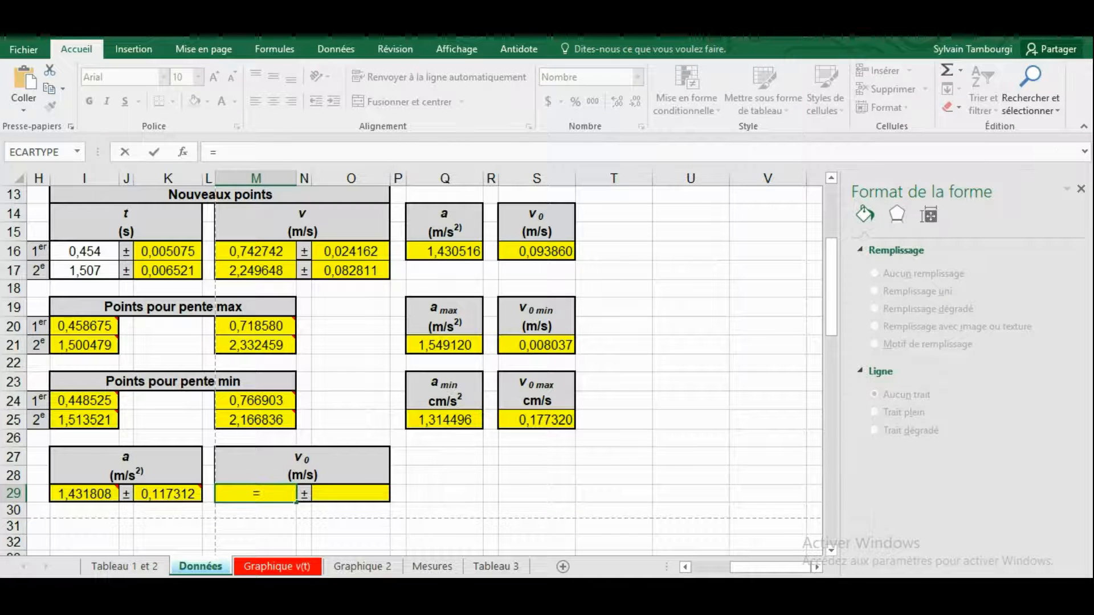
{"action": "left_click", "coordinate": [463, 564]}
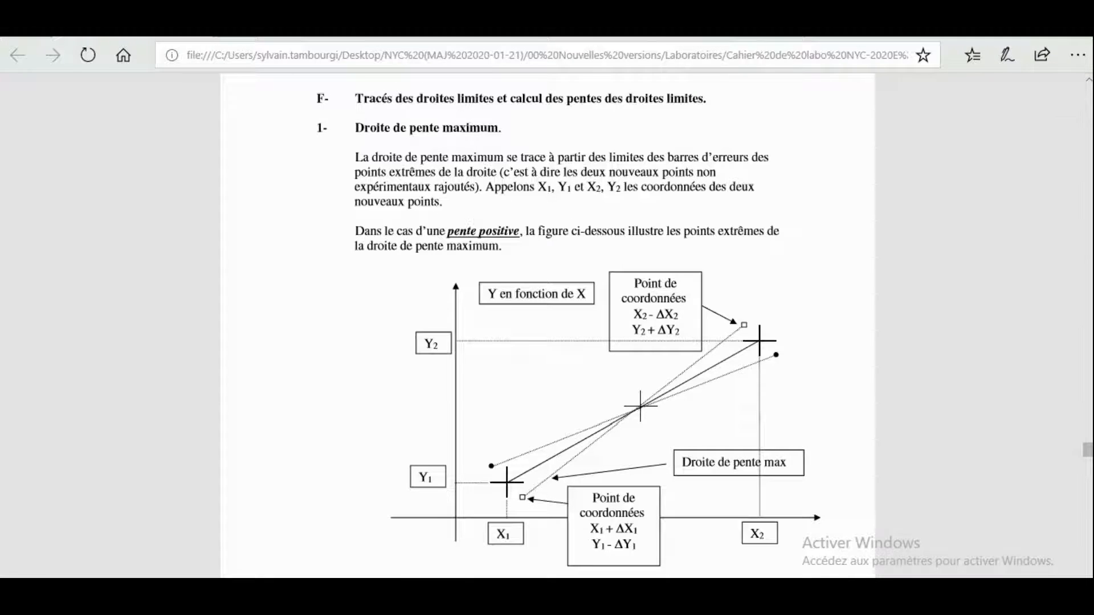
{"action": "key", "text": "alt+Tab"}
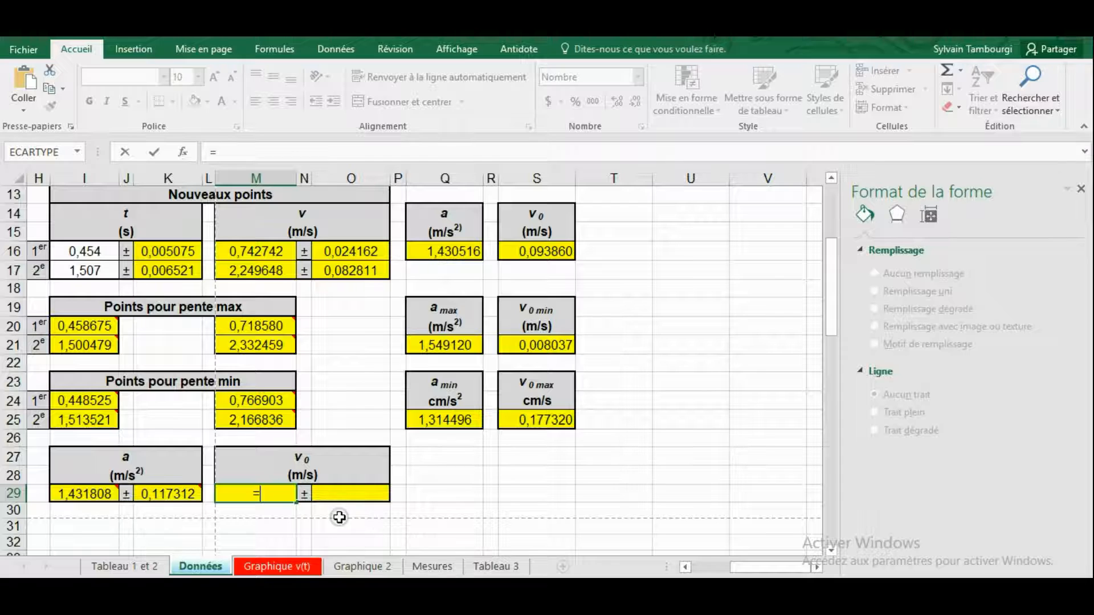
{"action": "type", "text": "("}
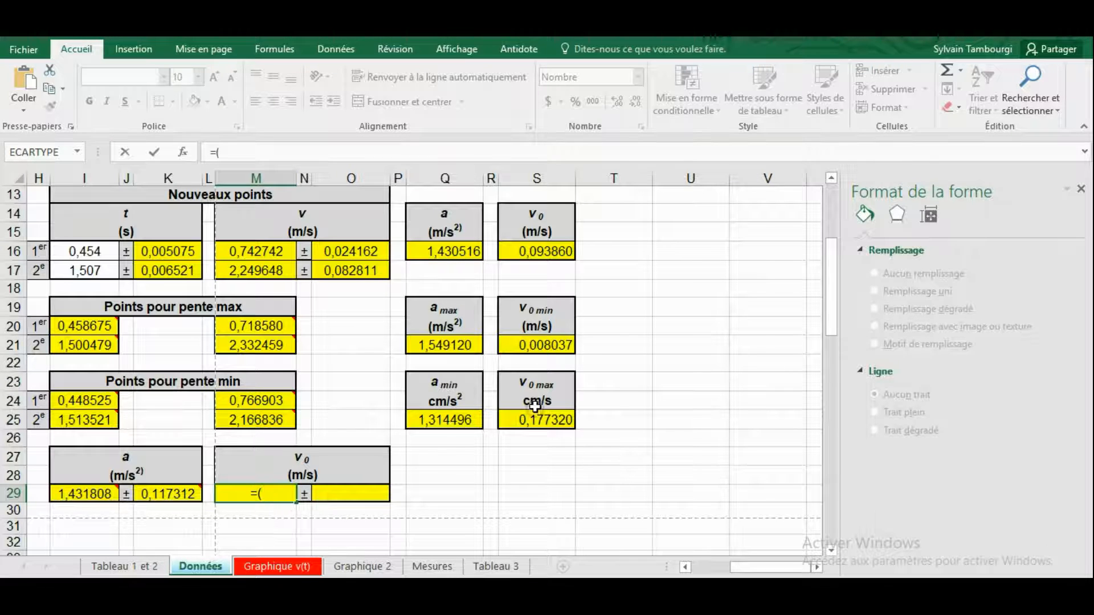
{"action": "left_click", "coordinate": [546, 421]}
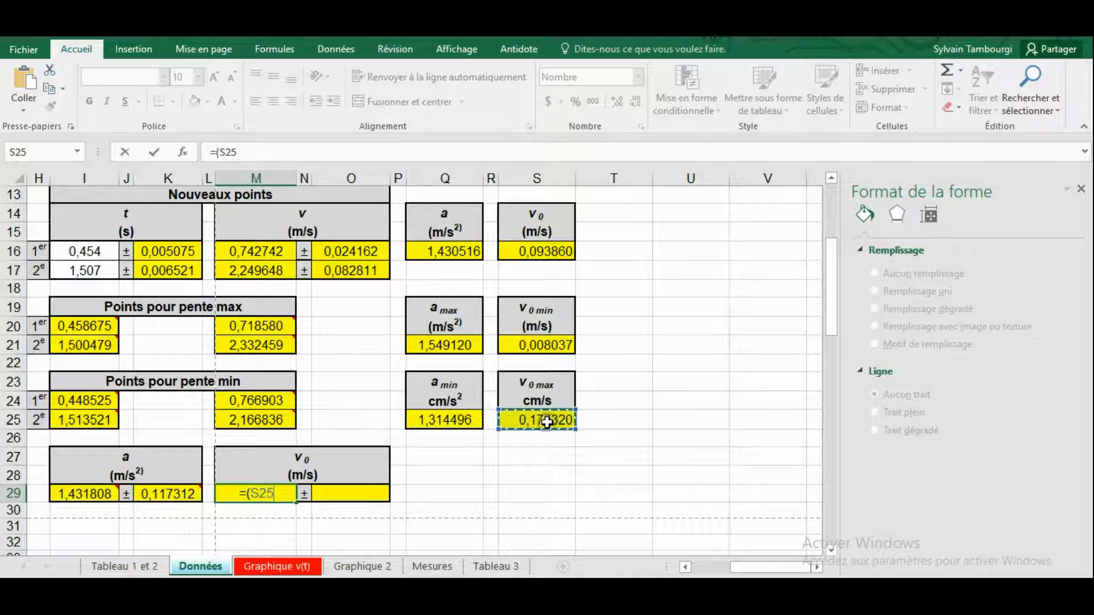
{"action": "type", "text": "+"}
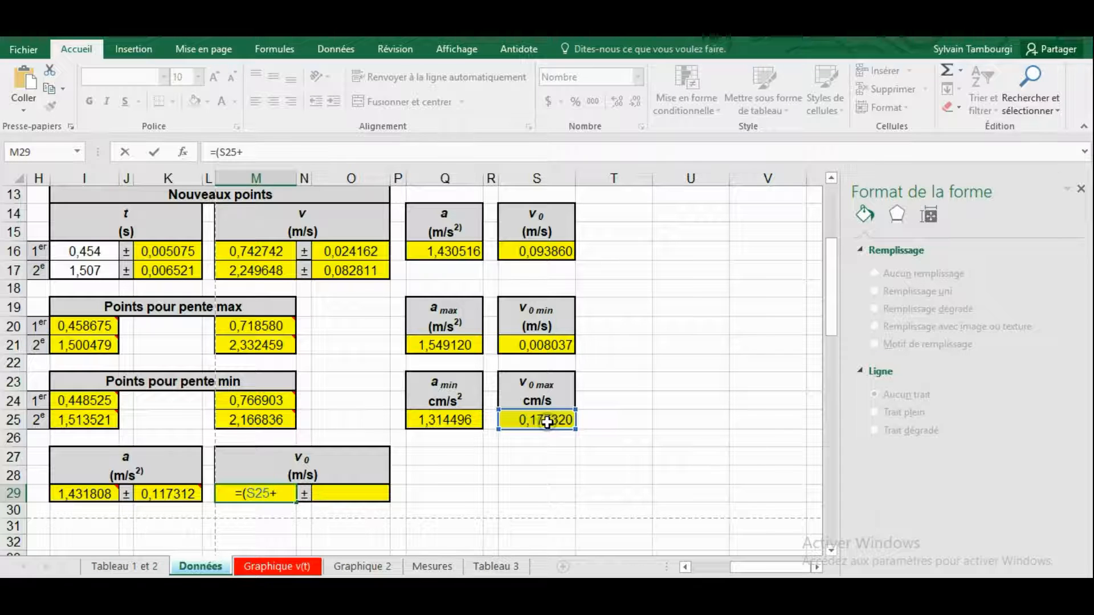
{"action": "left_click", "coordinate": [557, 346]}
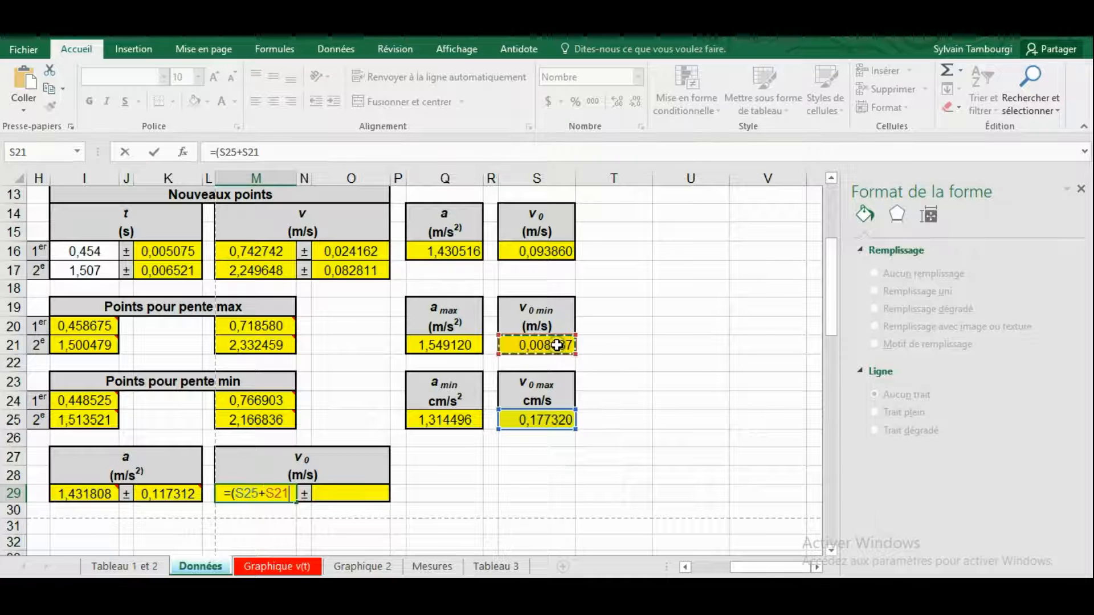
{"action": "type", "text": ")/2"}
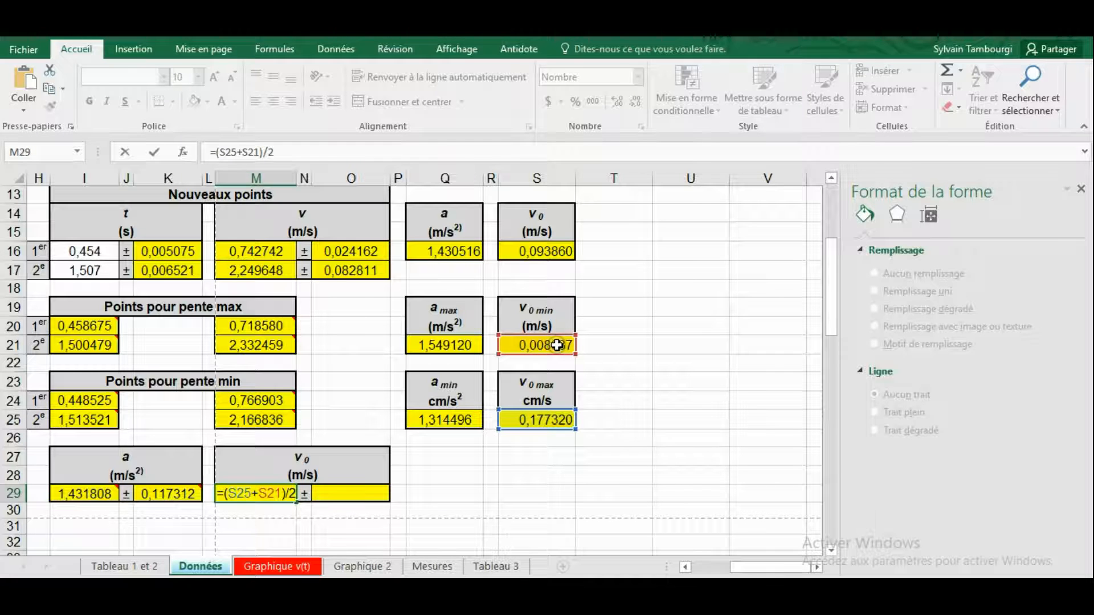
{"action": "key", "text": "Return"}
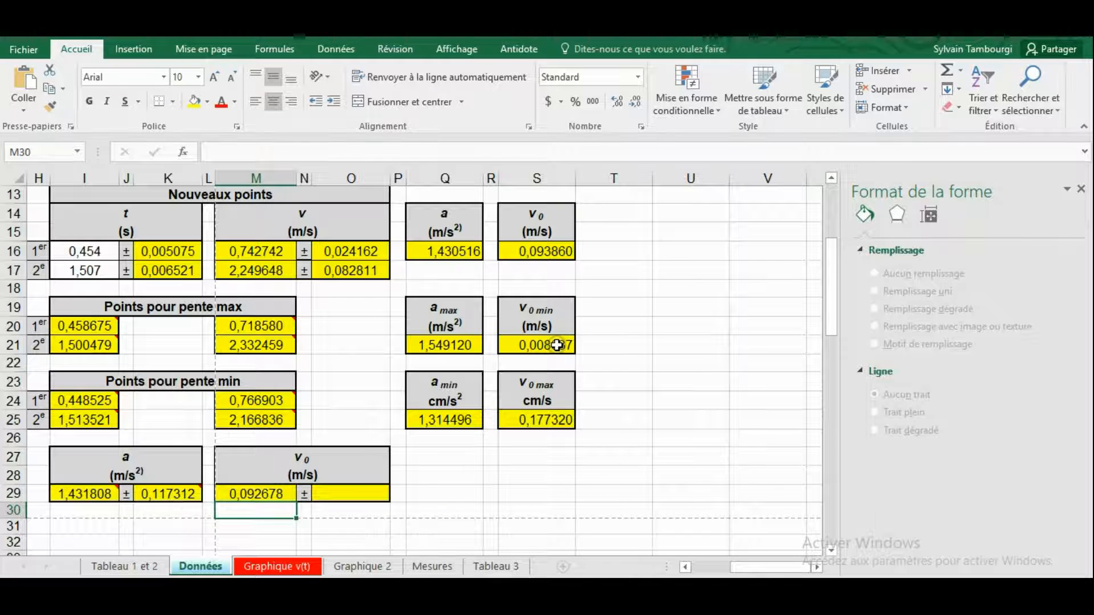
- Enter =(S25-S21)2 in O29 for the uncertainty on v0 and accept the proposed correction to =(S25-S21)*2
{"action": "left_click", "coordinate": [352, 495]}
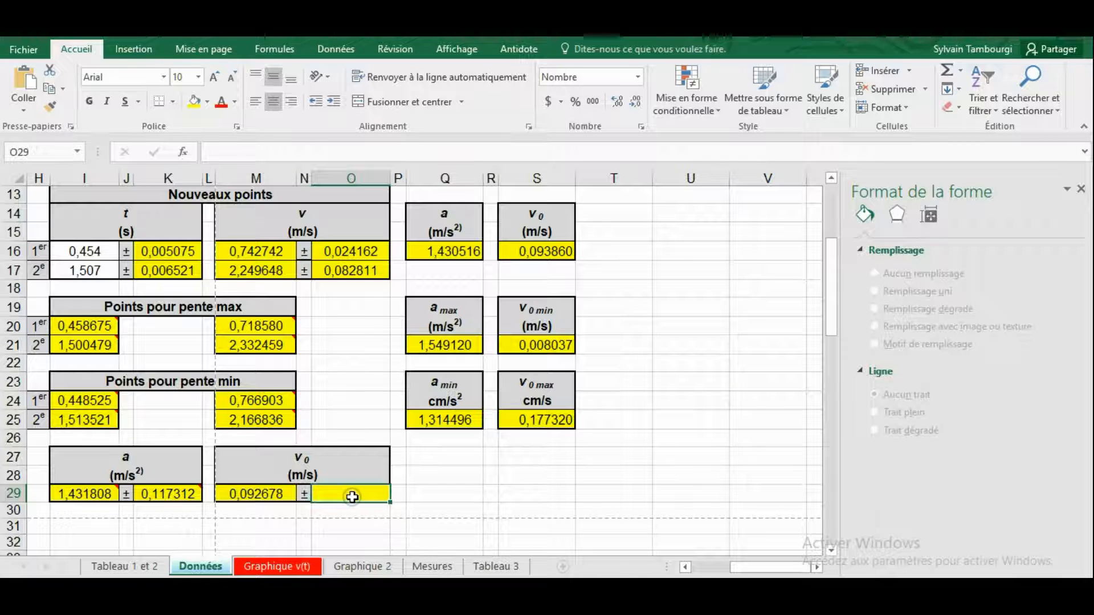
{"action": "type", "text": "="}
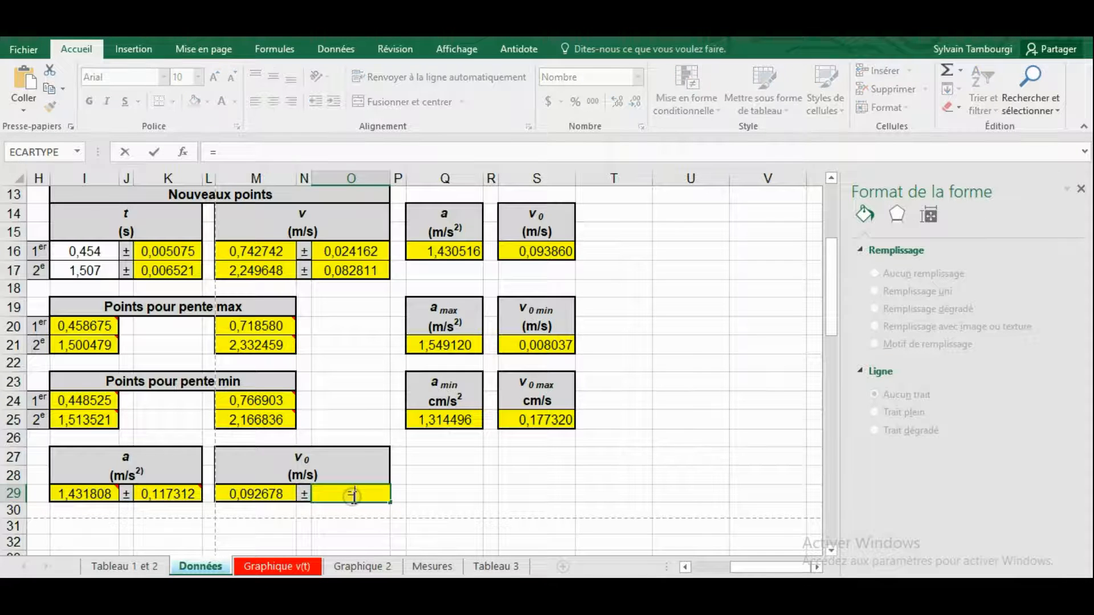
{"action": "left_click", "coordinate": [558, 420]}
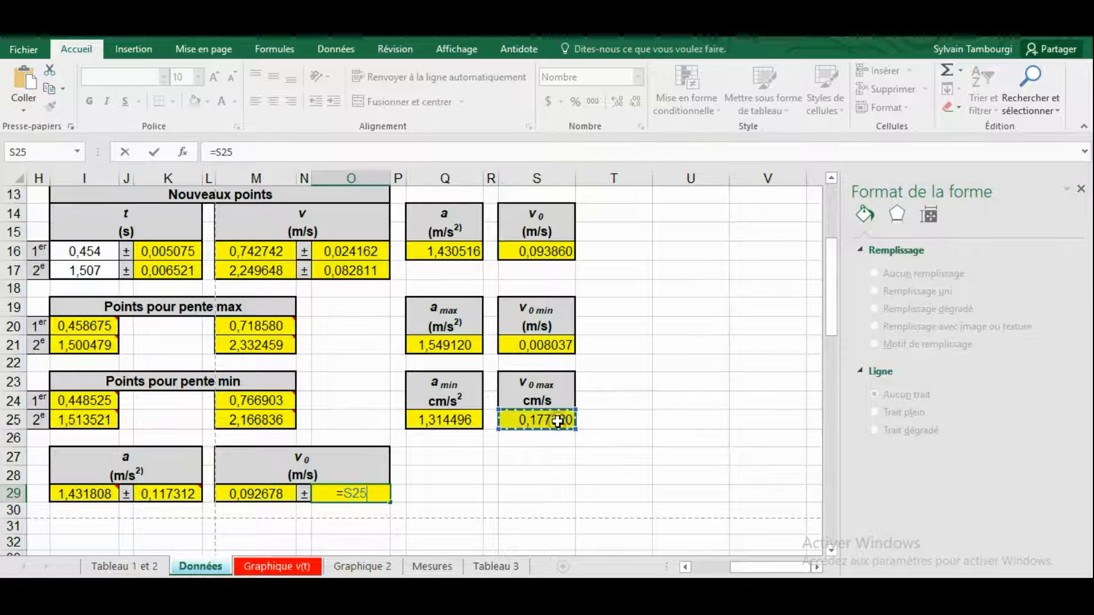
{"action": "key", "text": "BackSpace"}
{"action": "key", "text": "BackSpace"}
{"action": "key", "text": "BackSpace"}
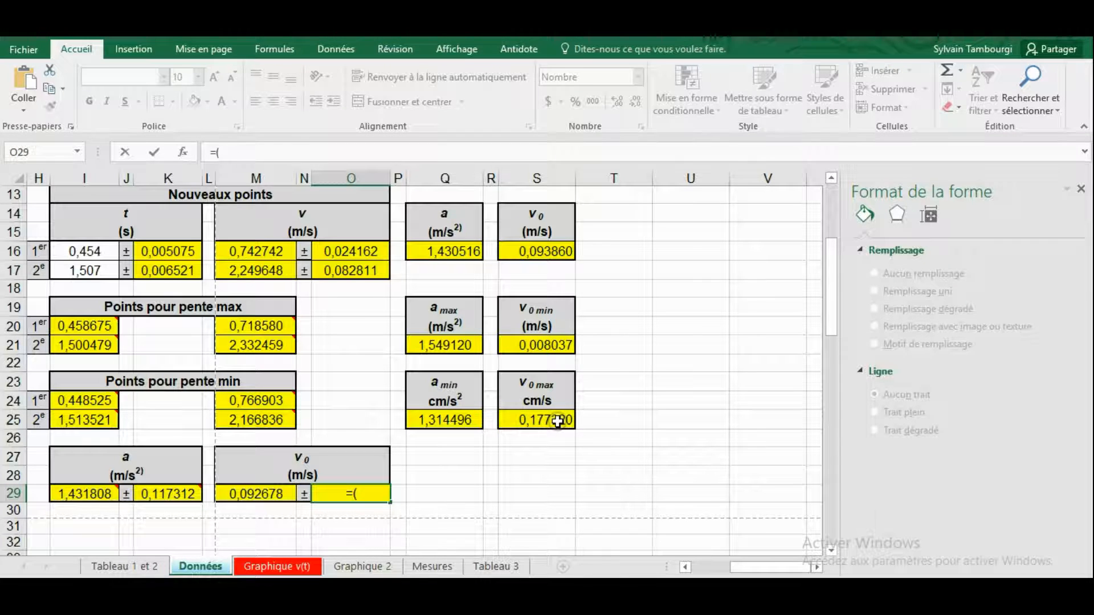
{"action": "left_click", "coordinate": [557, 421]}
{"action": "type", "text": "-"}
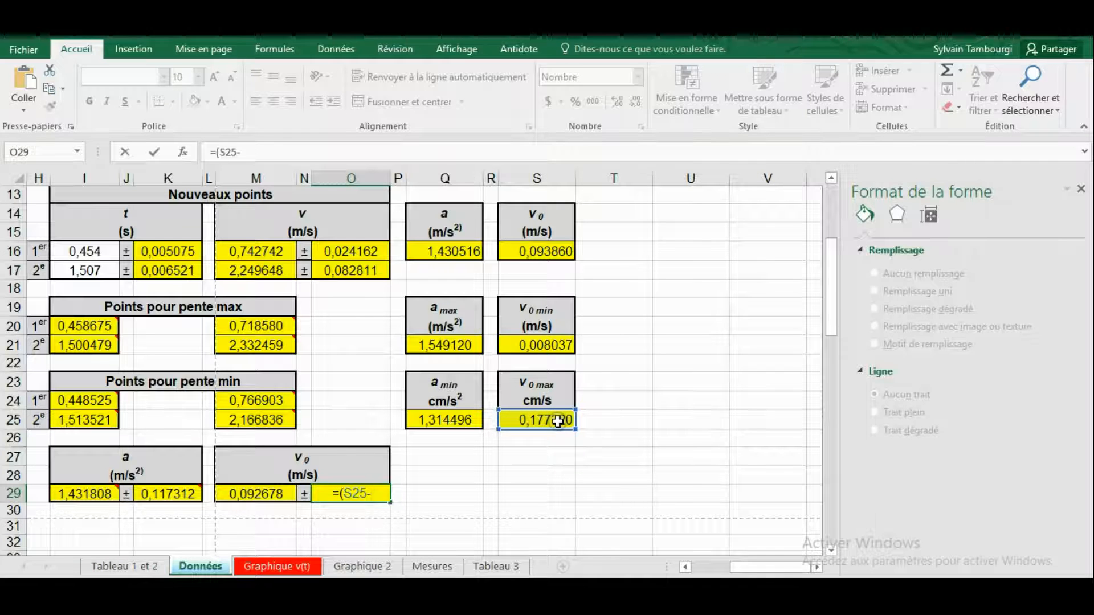
{"action": "left_click", "coordinate": [546, 346]}
{"action": "type", "text": ")2"}
{"action": "key", "text": "Return"}
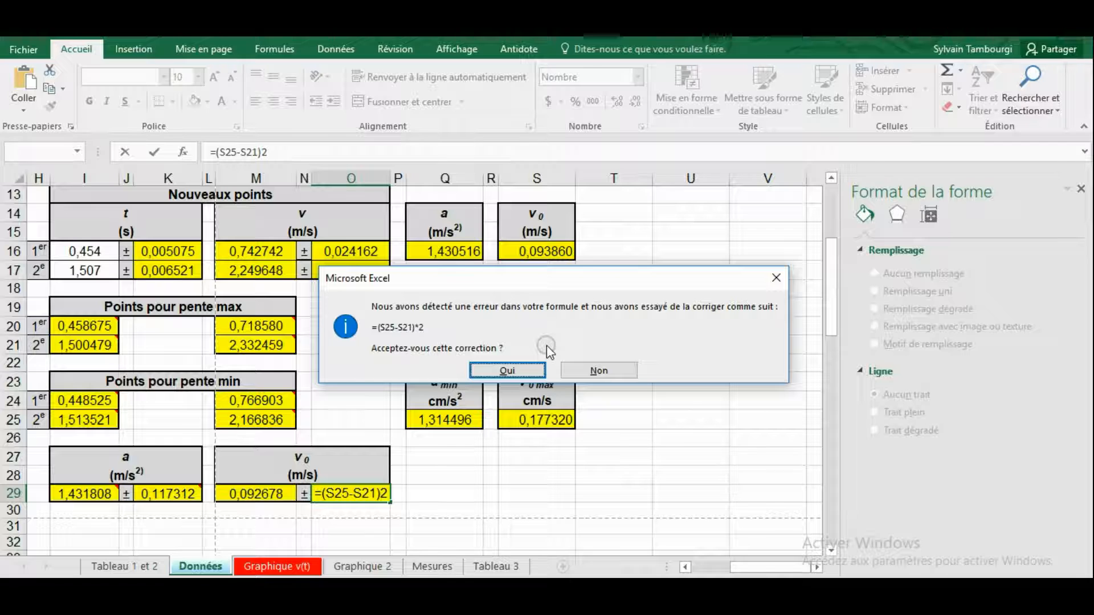
{"action": "left_click", "coordinate": [515, 370]}
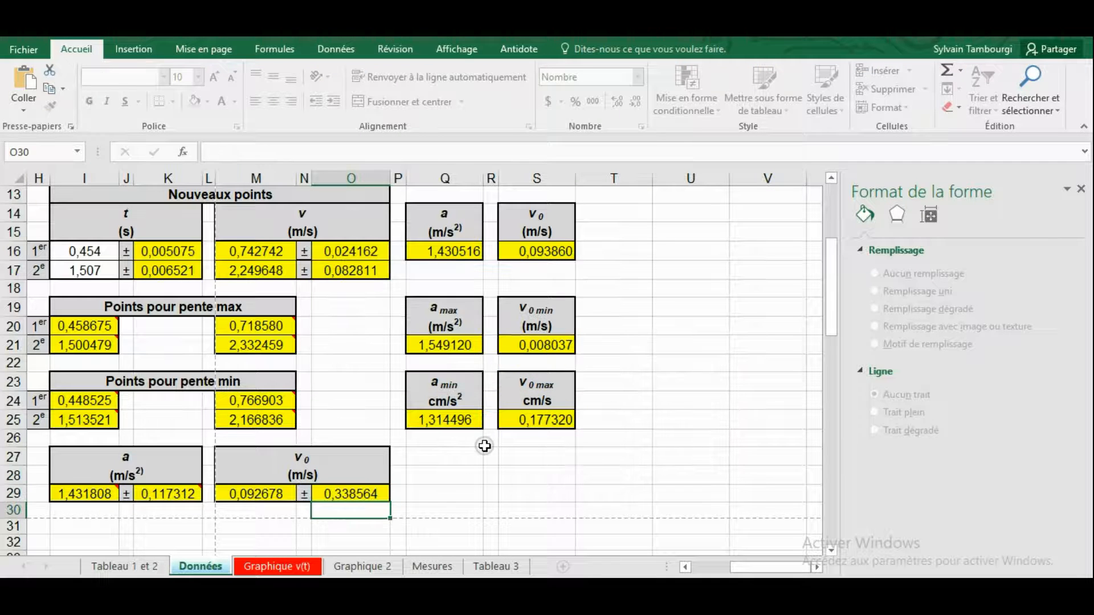
- Correct the v0 uncertainty formula in O29 to divide by two, =(S25-S21)/2
{"action": "left_click", "coordinate": [363, 495]}
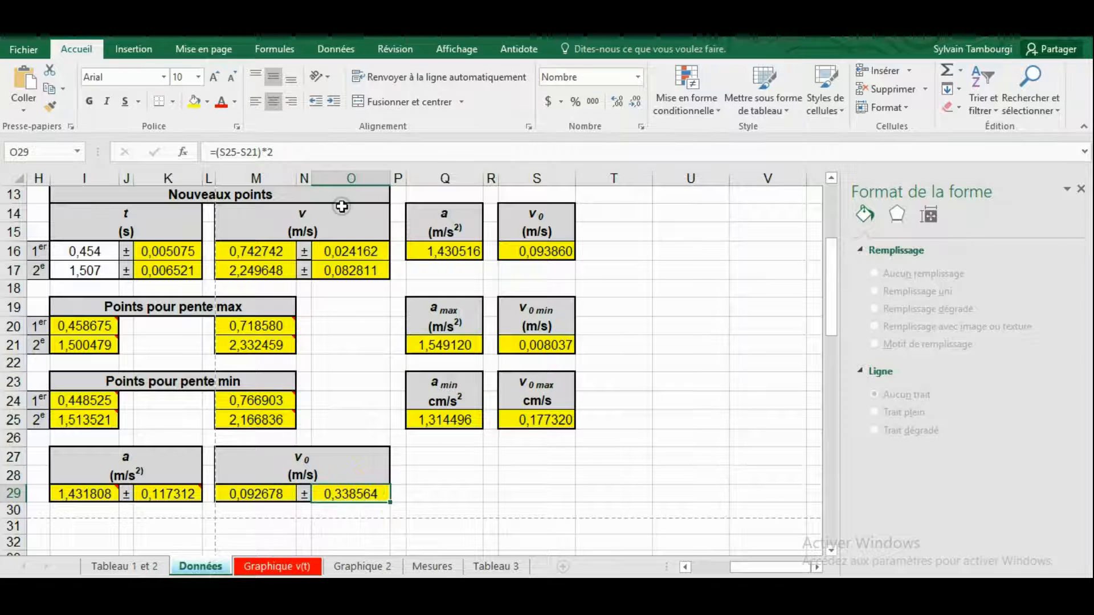
{"action": "left_click", "coordinate": [262, 155]}
{"action": "key", "text": "Delete"}
{"action": "type", "text": "/"}
{"action": "key", "text": "Return"}
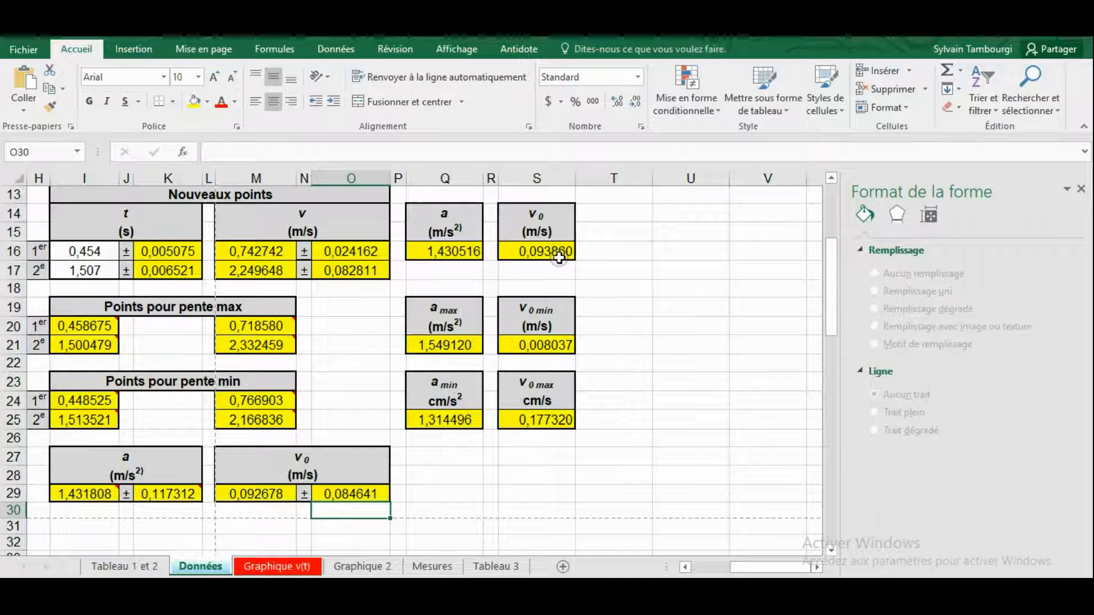
- Rewrite the v0 uncertainty formula in O29 with the terms reversed, as =(S21-S25)/2
{"action": "left_click", "coordinate": [254, 495]}
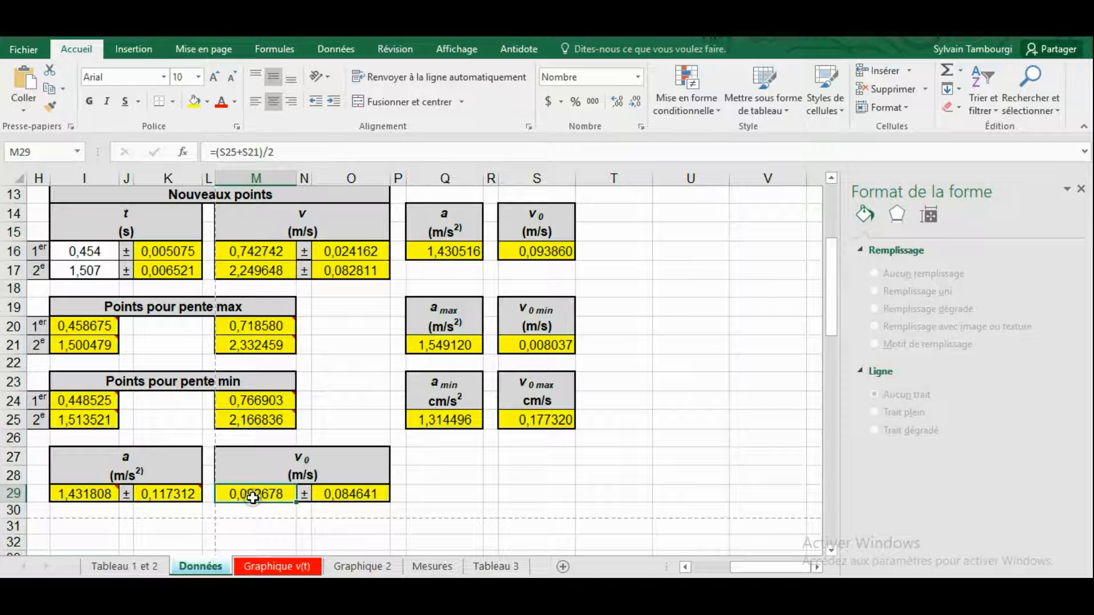
{"action": "left_click", "coordinate": [366, 494]}
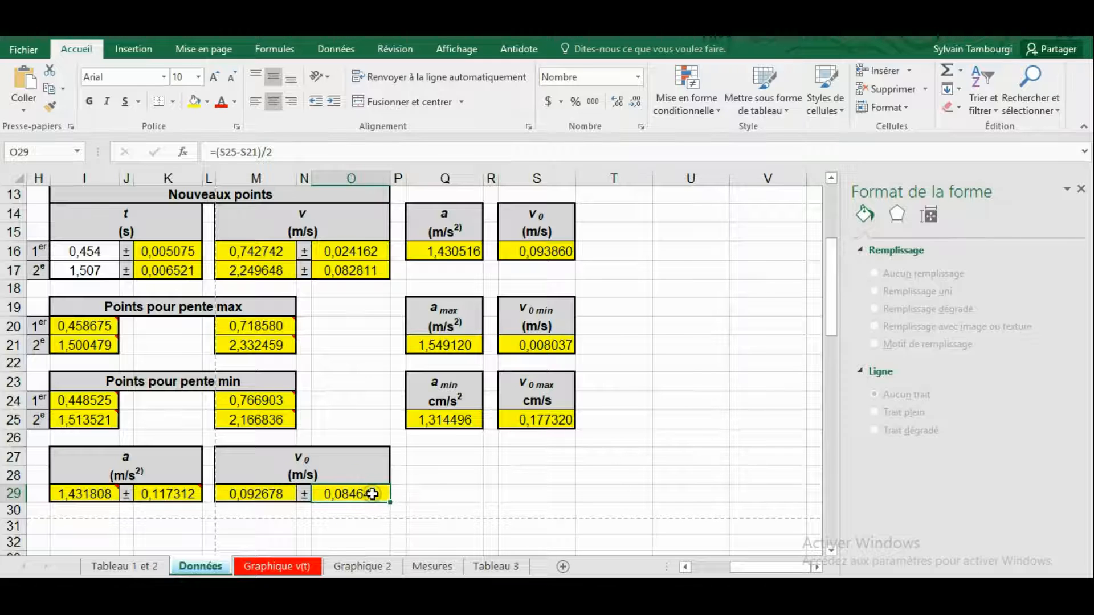
{"action": "left_click", "coordinate": [235, 152]}
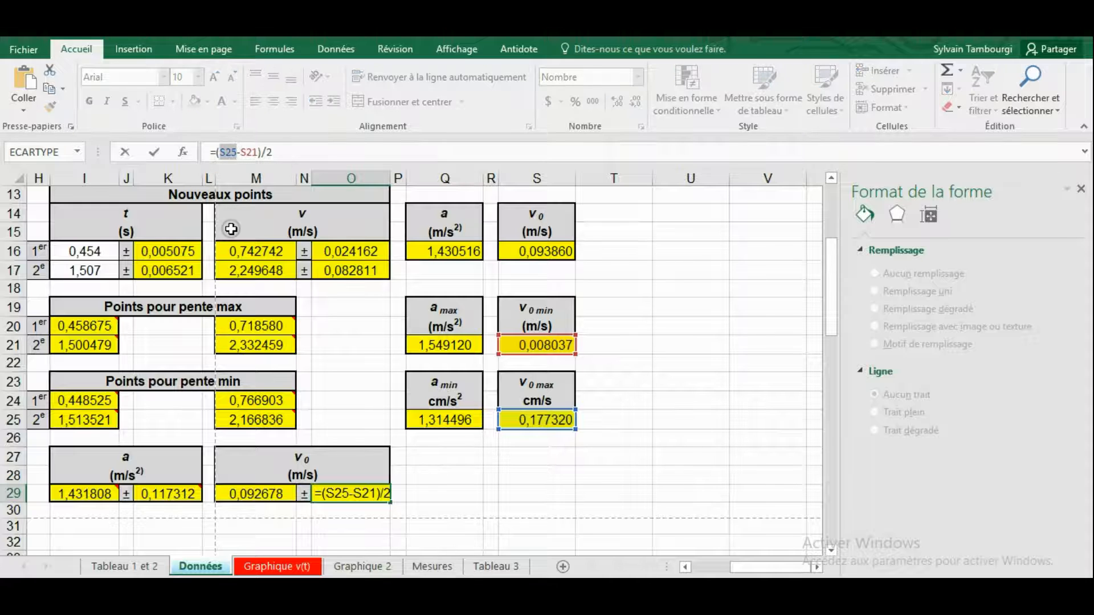
{"action": "left_click", "coordinate": [288, 150]}
{"action": "left_click_drag", "start_coordinate": [272, 152], "coordinate": [220, 162]}
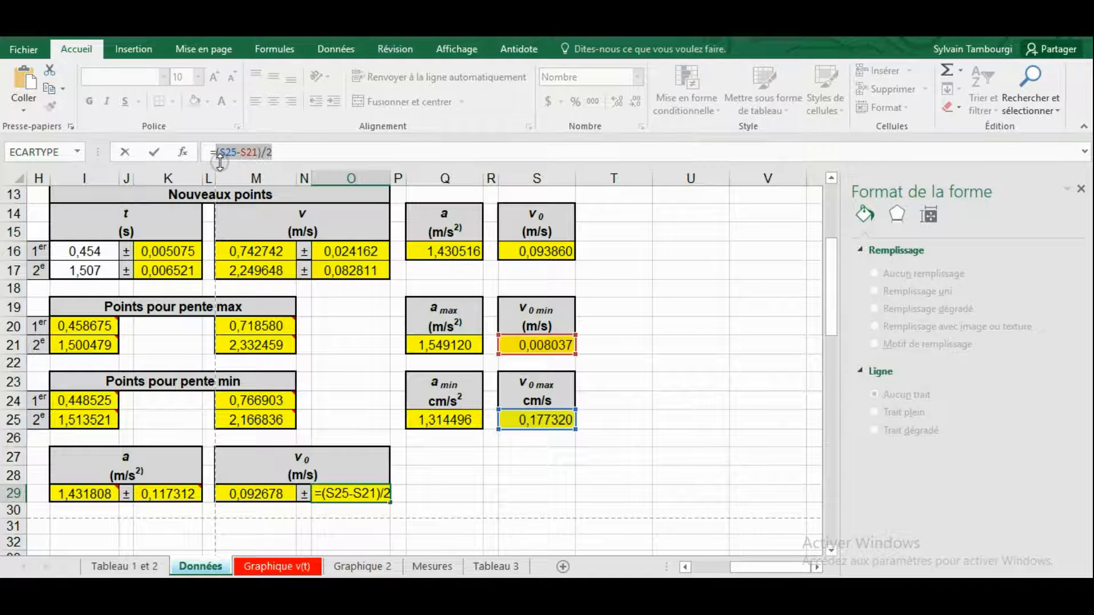
{"action": "key", "text": "BackSpace"}
{"action": "left_click", "coordinate": [345, 492]}
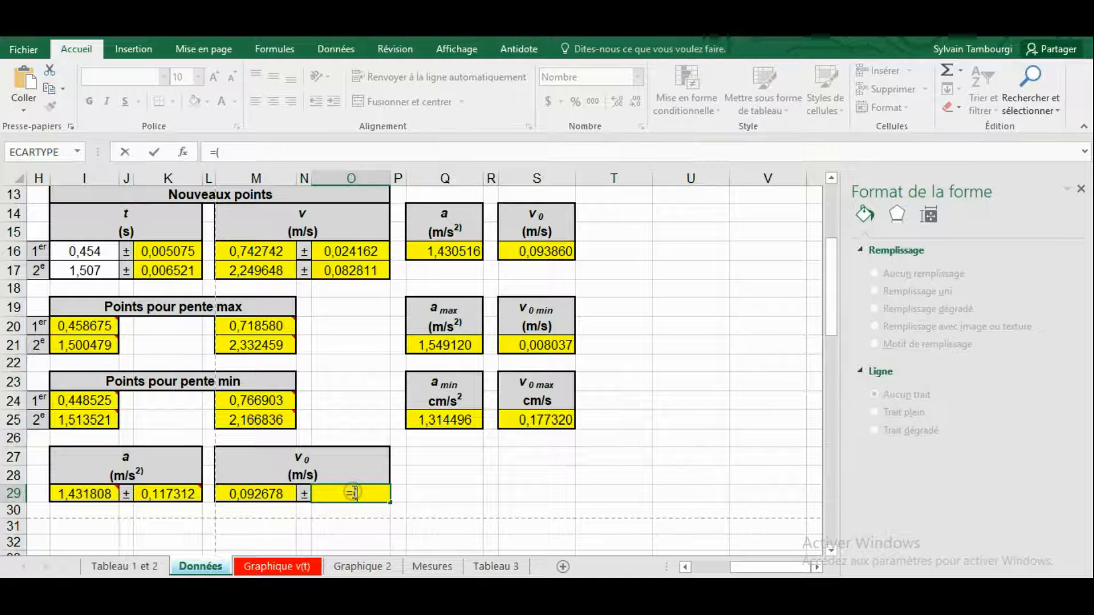
{"action": "left_click", "coordinate": [547, 346]}
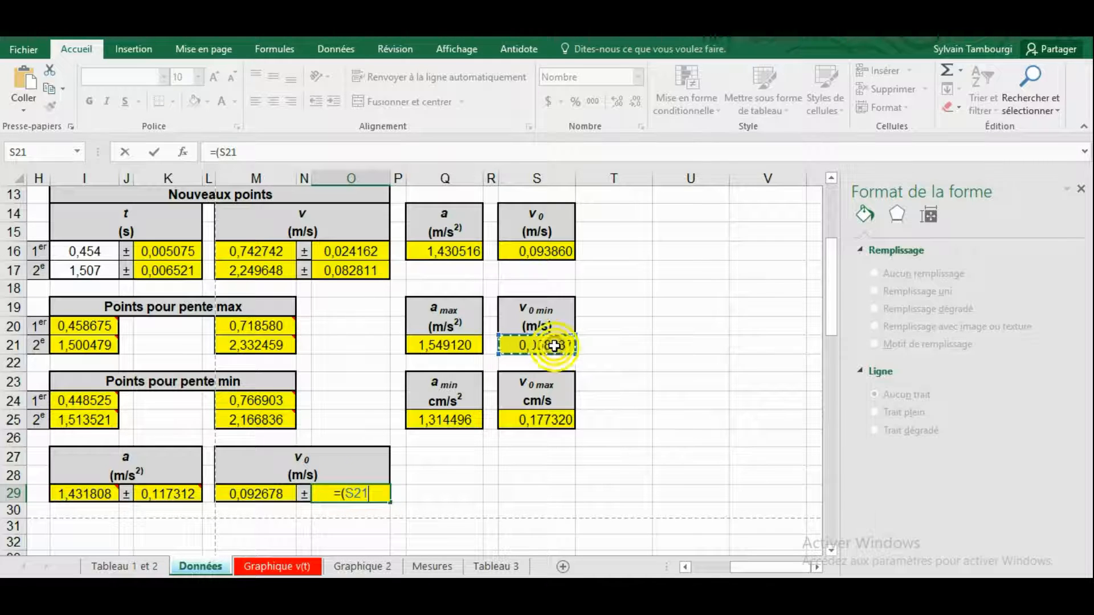
{"action": "type", "text": "-"}
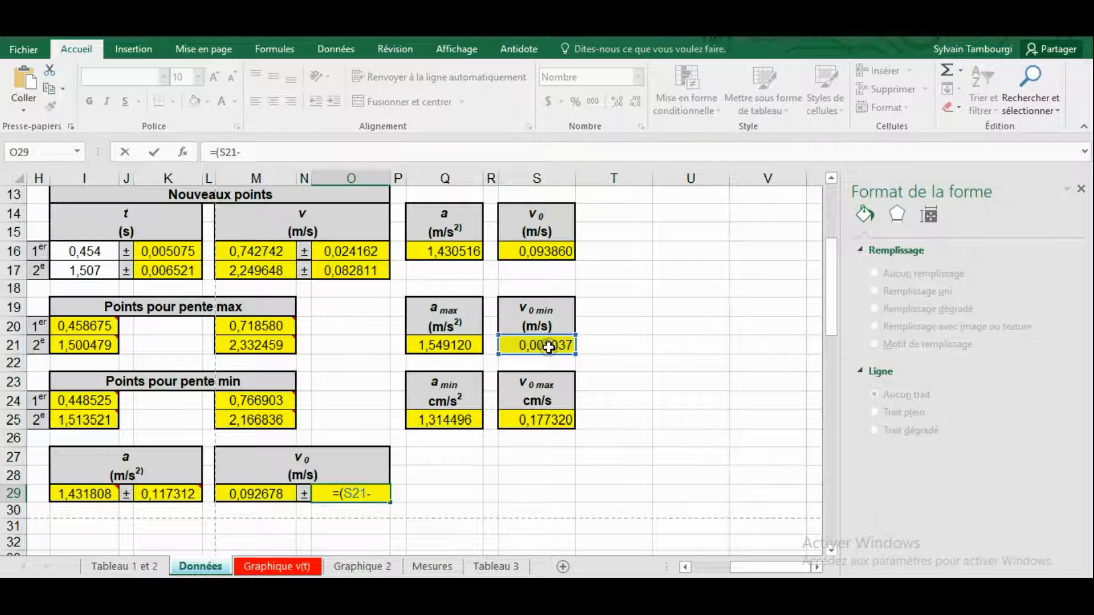
{"action": "left_click", "coordinate": [558, 419]}
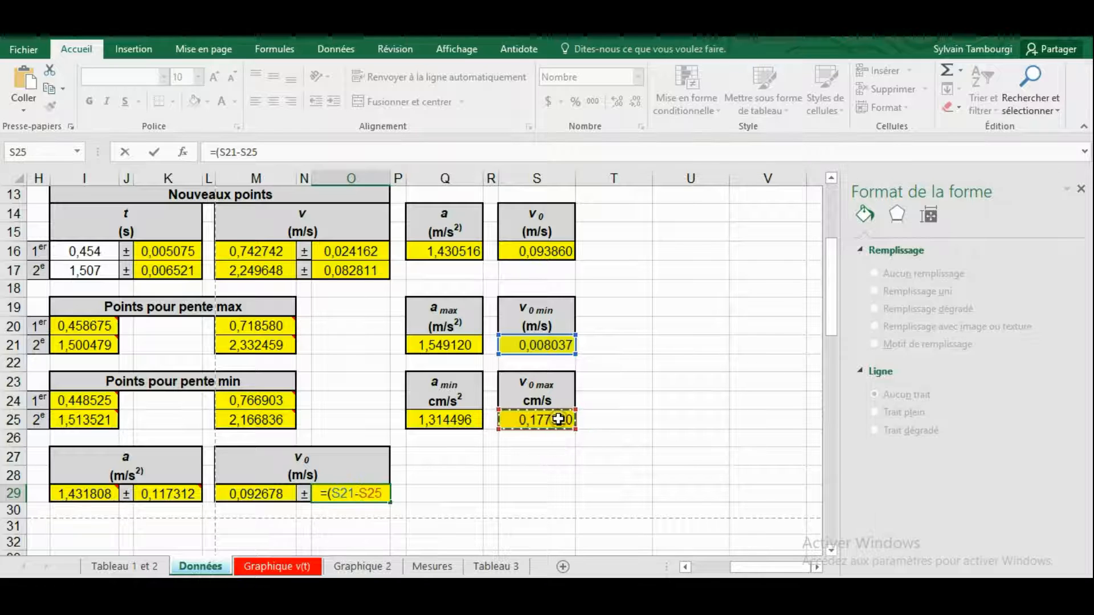
{"action": "type", "text": ")/2"}
{"action": "key", "text": "Return"}
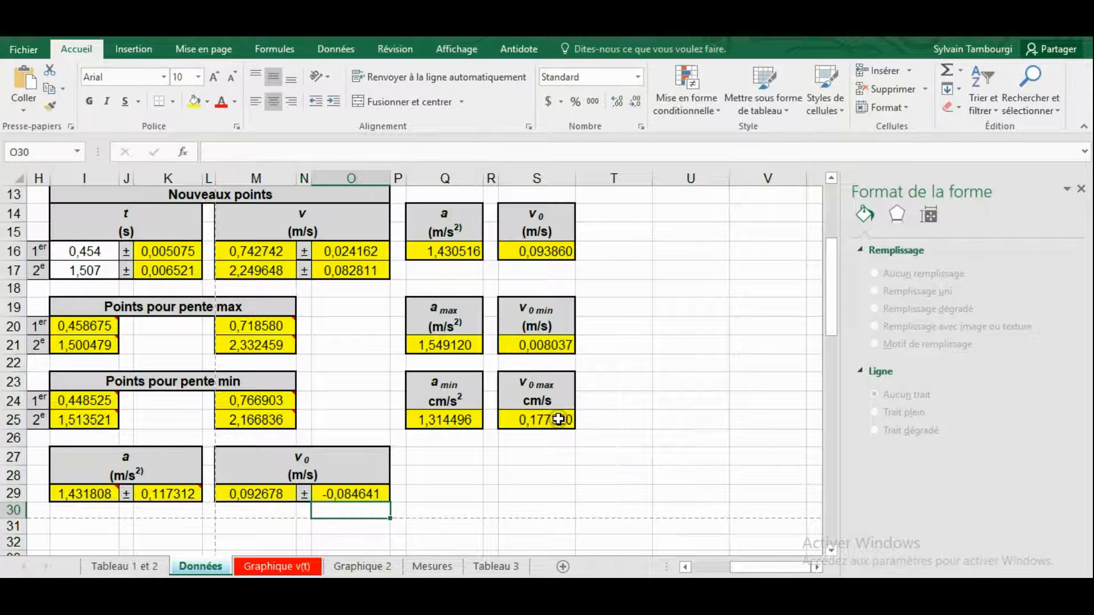
- Wrap the v0 uncertainty formula in O29 in the absolute-value function, giving =ABS((S21-S25)/2)
{"action": "left_click", "coordinate": [339, 500]}
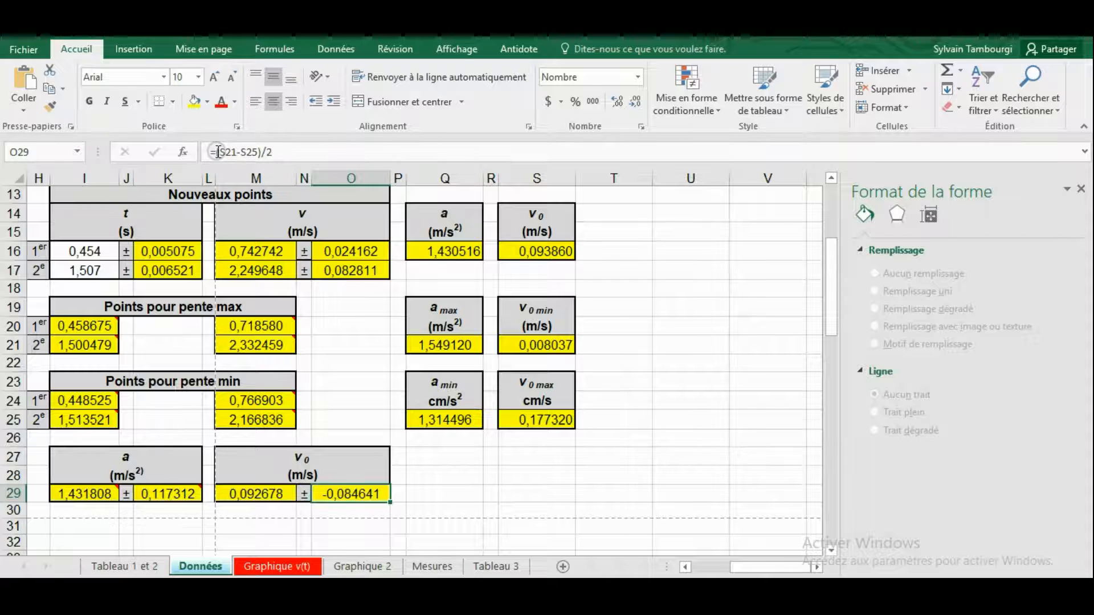
{"action": "left_click", "coordinate": [218, 152]}
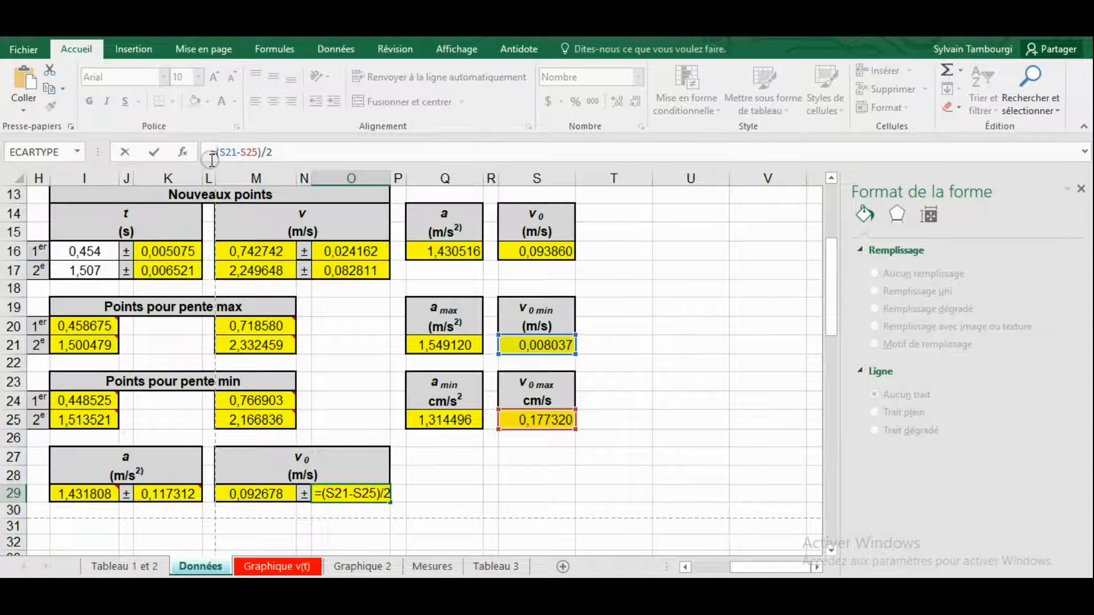
{"action": "type", "text": "ABS("}
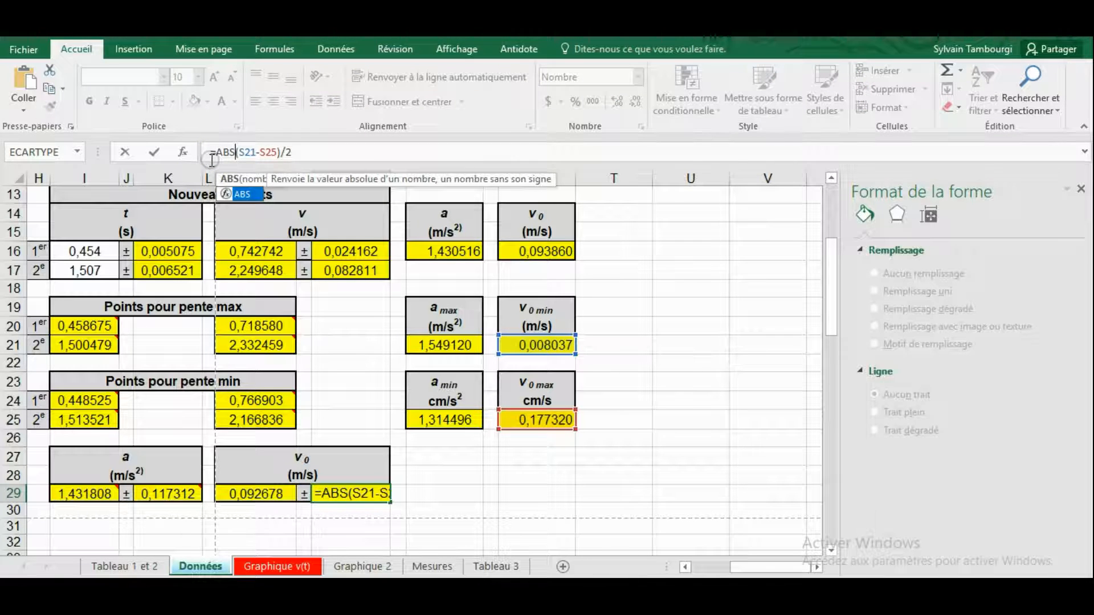
{"action": "key", "text": "Right"}
{"action": "key", "text": "Right"}
{"action": "key", "text": "Right"}
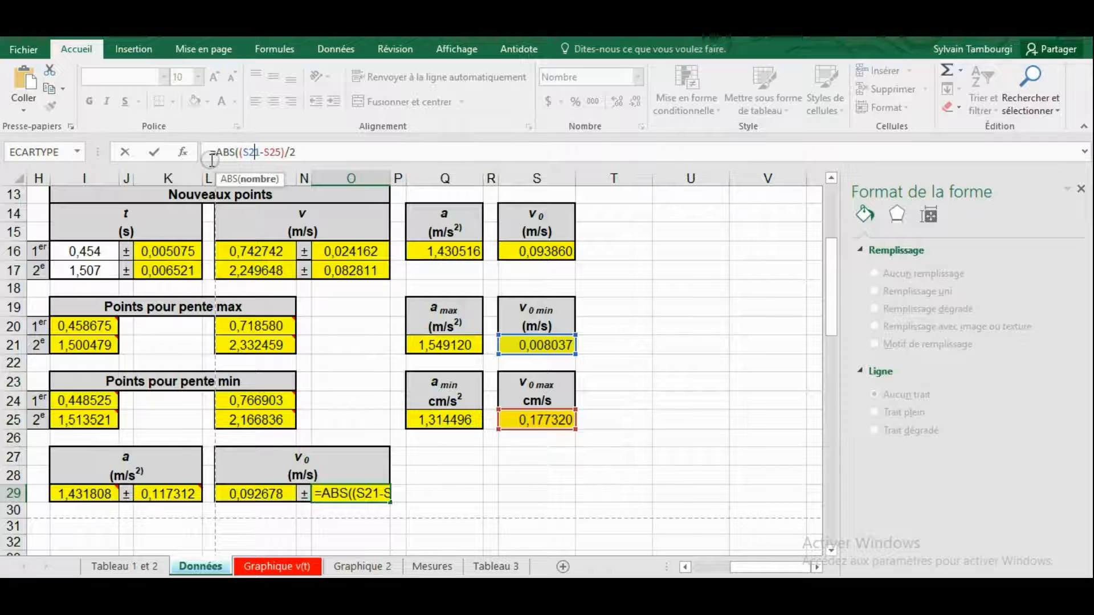
{"action": "left_click", "coordinate": [302, 152]}
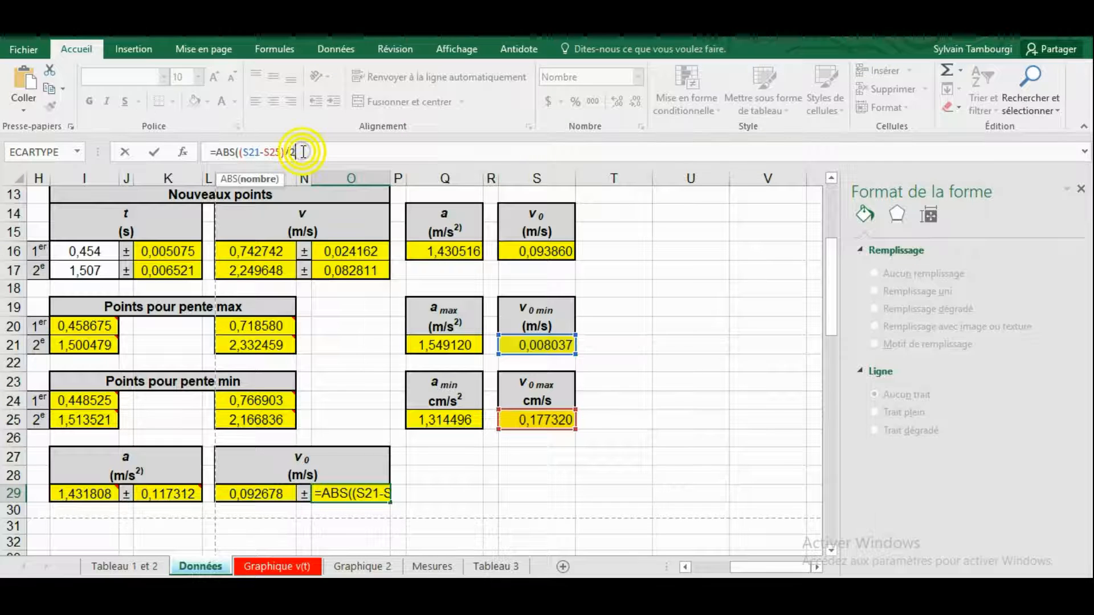
{"action": "type", "text": ")"}
{"action": "key", "text": "Return"}
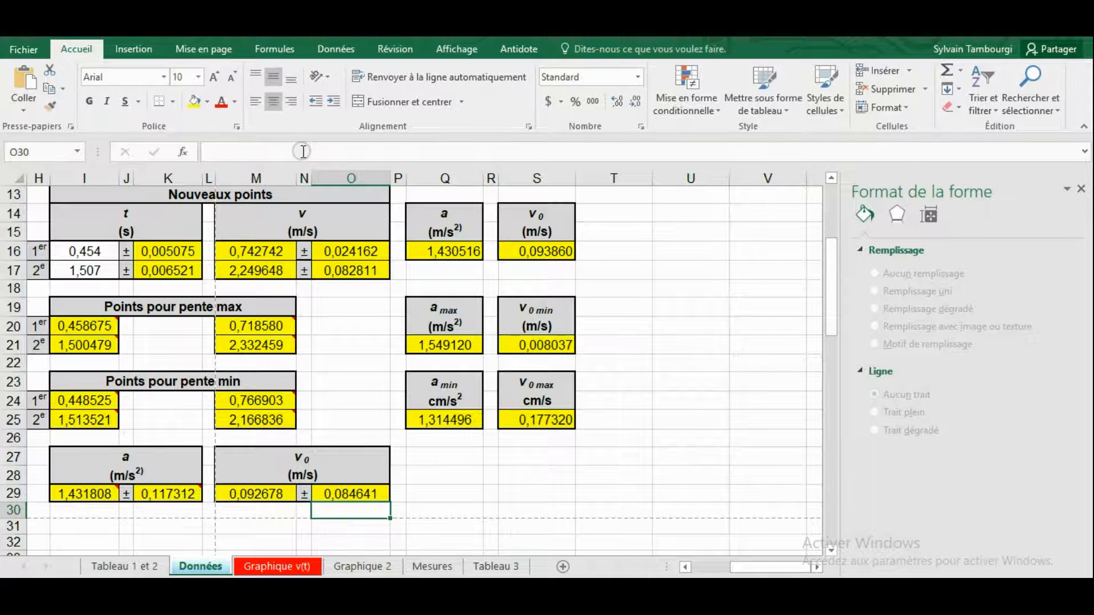
- Make the acceleration uncertainty in K29 an absolute value with =ABS((Q21-Q25)/2)
{"action": "left_click", "coordinate": [182, 494]}
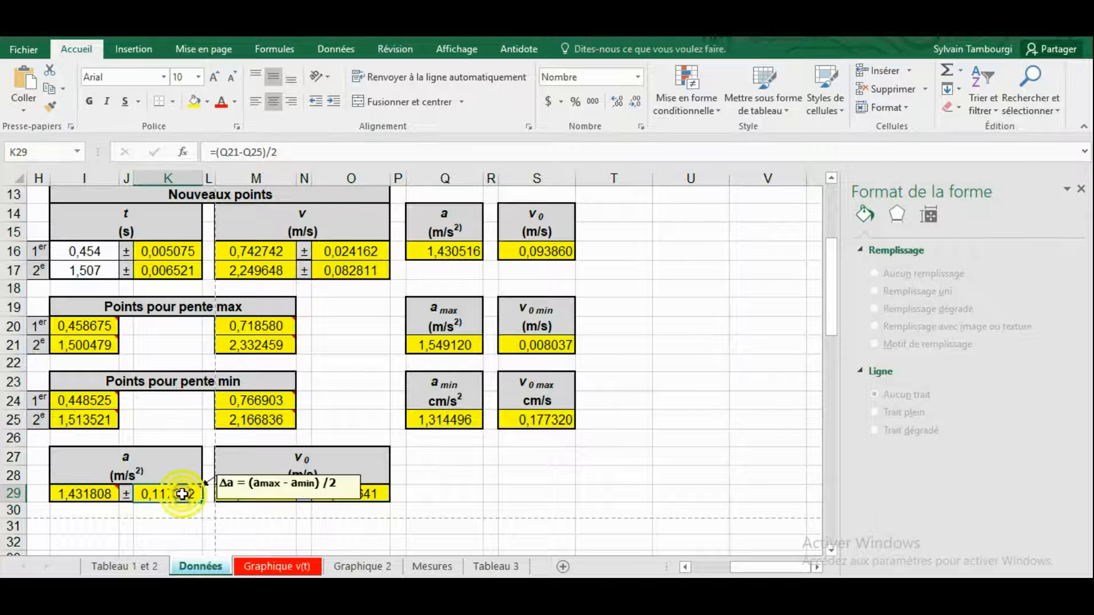
{"action": "left_click", "coordinate": [213, 152]}
{"action": "type", "text": "ABS"}
{"action": "double_click", "coordinate": [227, 197]}
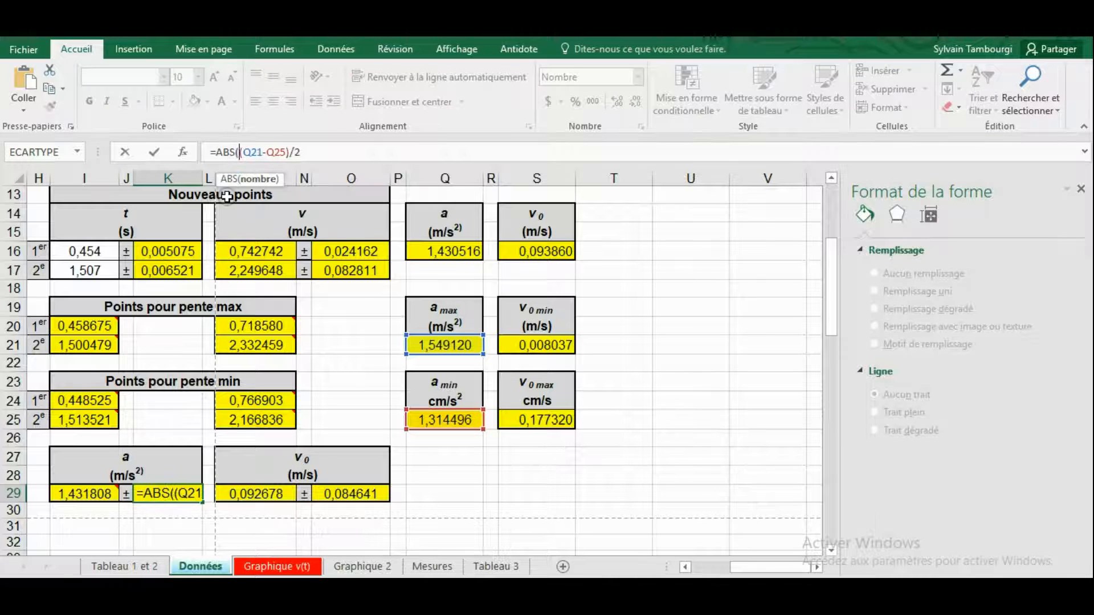
{"action": "left_click", "coordinate": [325, 155]}
{"action": "type", "text": ")"}
{"action": "key", "text": "Return"}
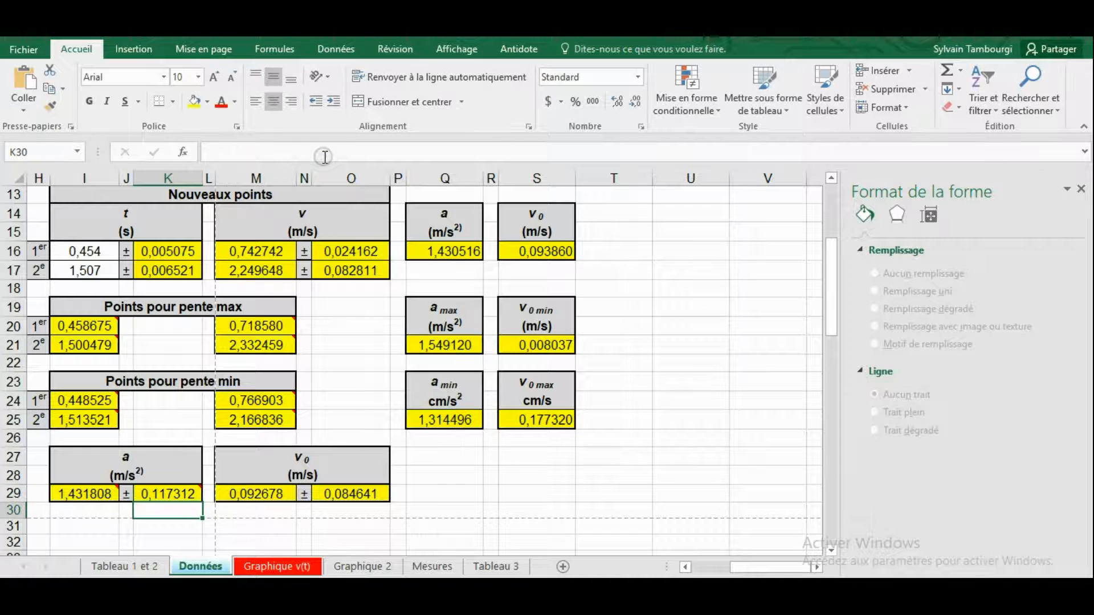
- Remove the absolute-value function from the v0 uncertainty in O29, restoring =(S21-S25)/2
{"action": "left_click", "coordinate": [350, 498]}
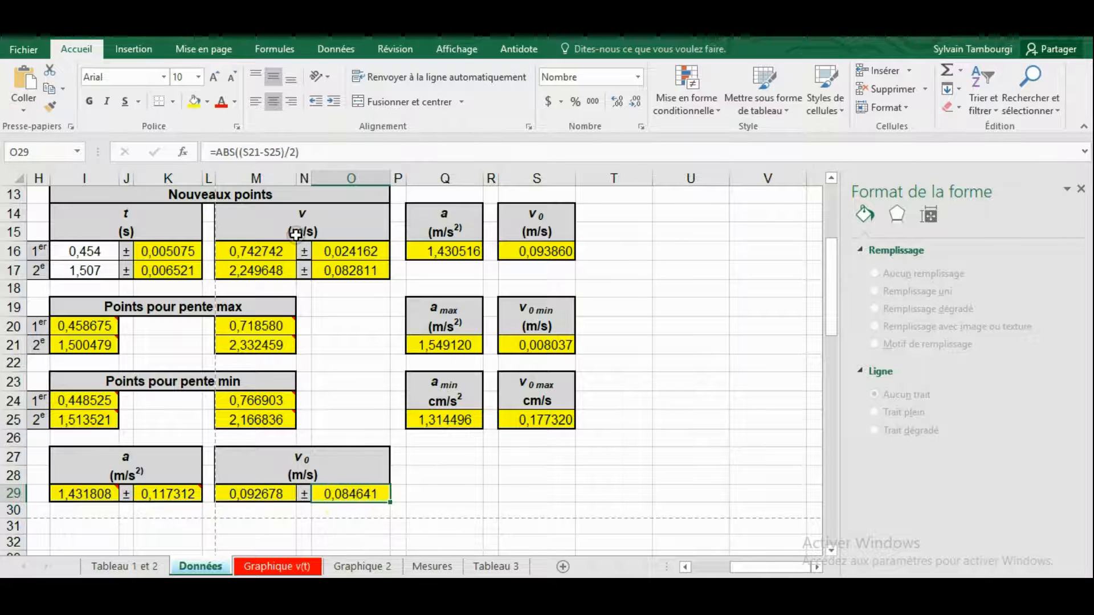
{"action": "left_click_drag", "start_coordinate": [295, 152], "coordinate": [244, 155]}
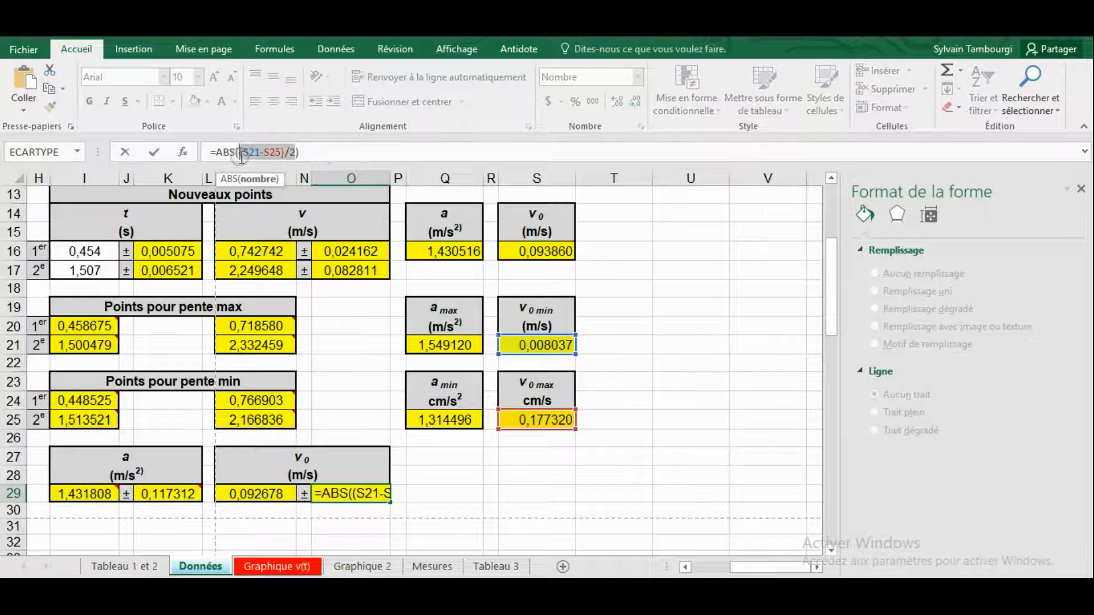
{"action": "key", "text": "BackSpace"}
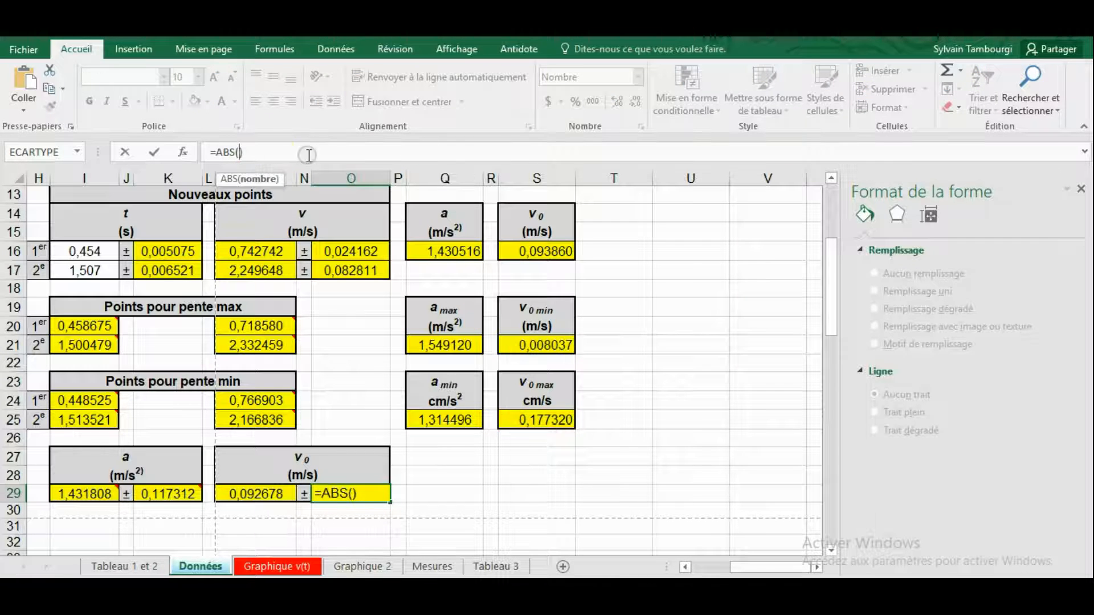
{"action": "key", "text": "ctrl+z"}
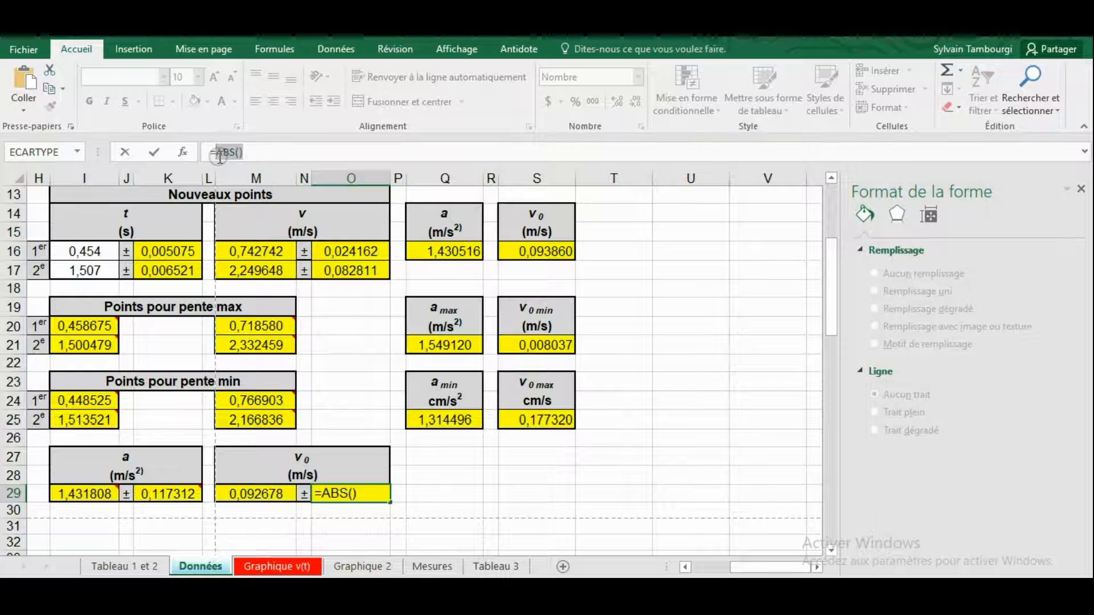
{"action": "key", "text": "Return"}
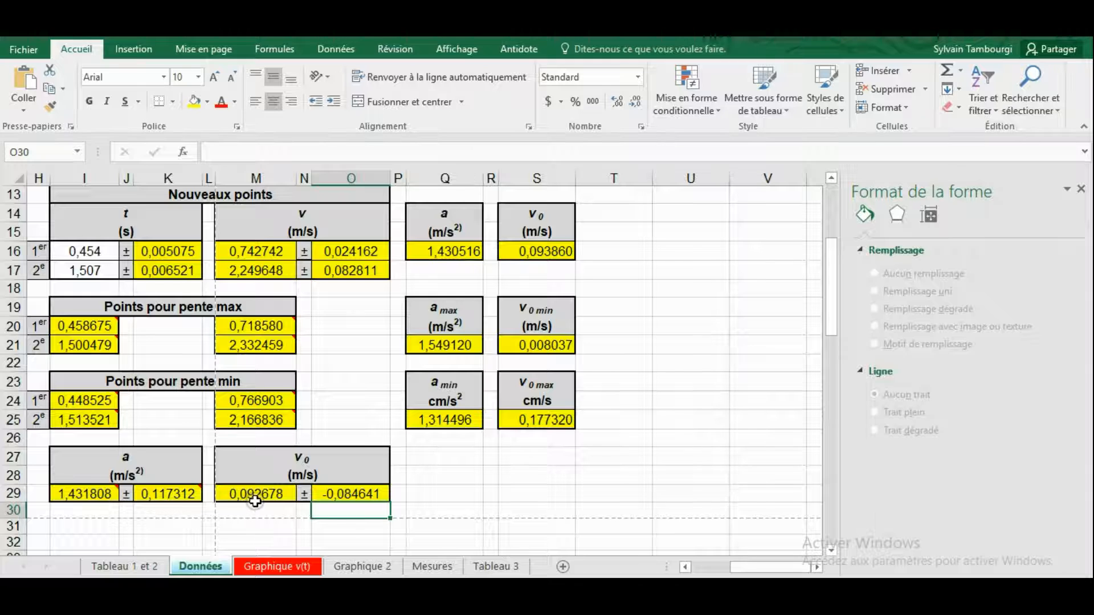
- Put ABS back around the v0 uncertainty formula in O29 so it reads =ABS((S21-S25)/2)
{"action": "left_click", "coordinate": [355, 496]}
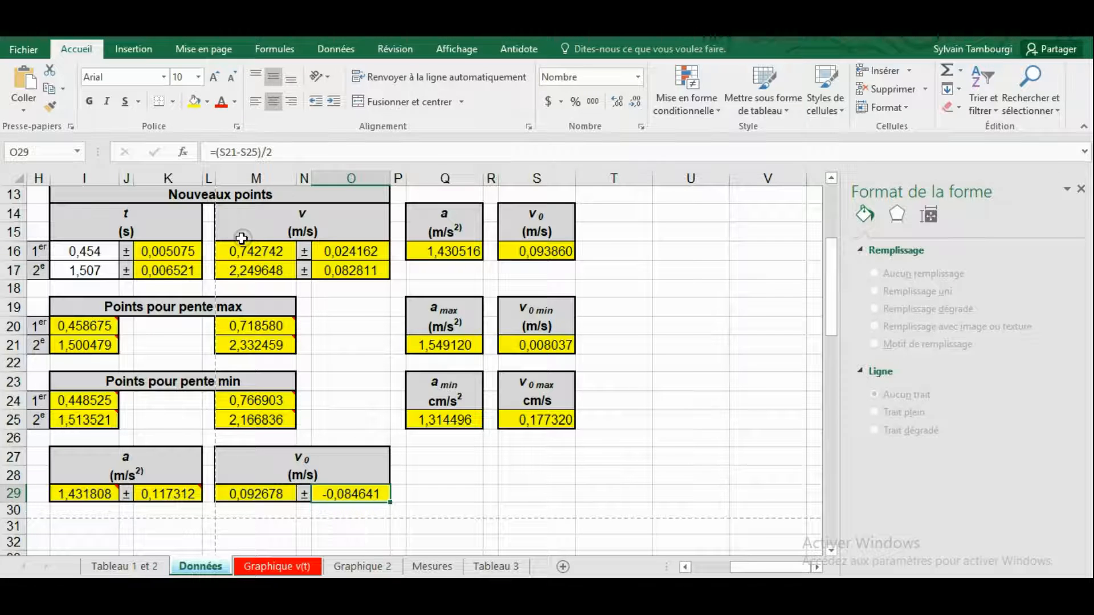
{"action": "left_click", "coordinate": [222, 151]}
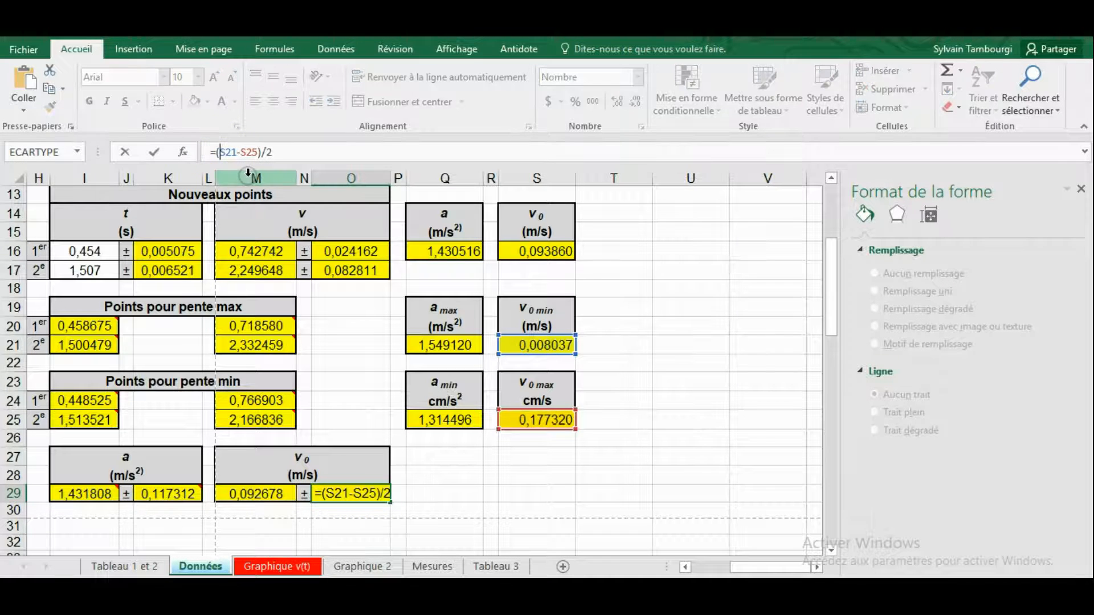
{"action": "type", "text": "ABS"}
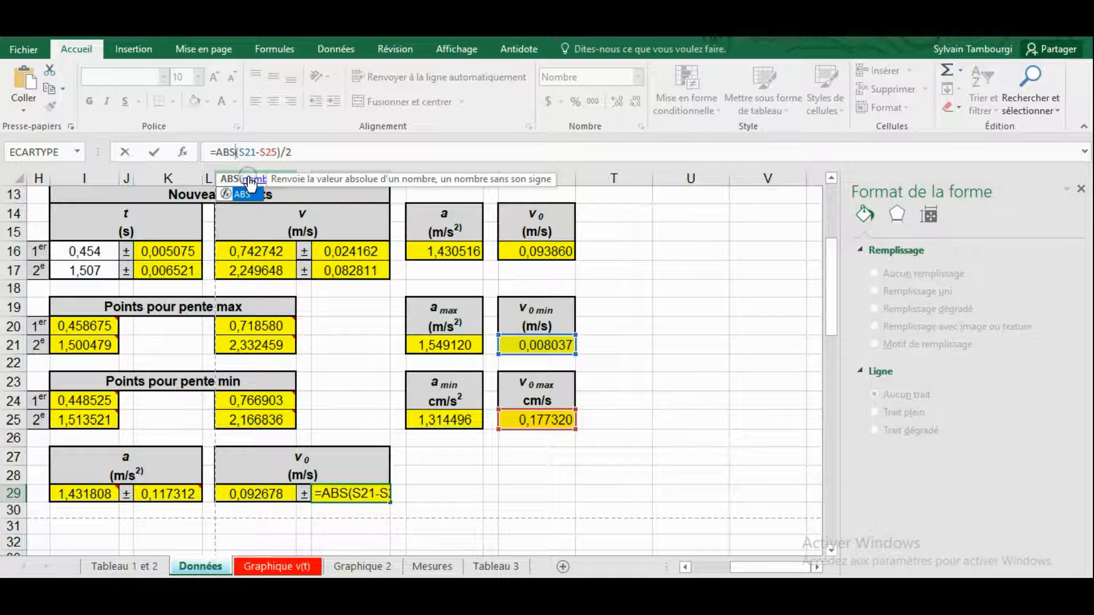
{"action": "type", "text": "("}
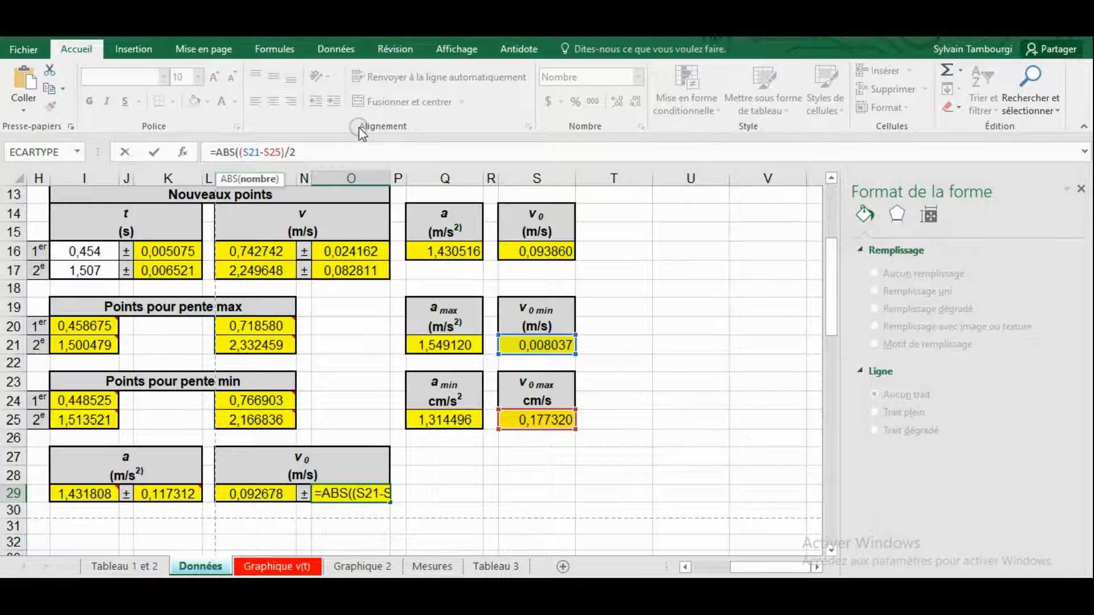
{"action": "left_click", "coordinate": [336, 148]}
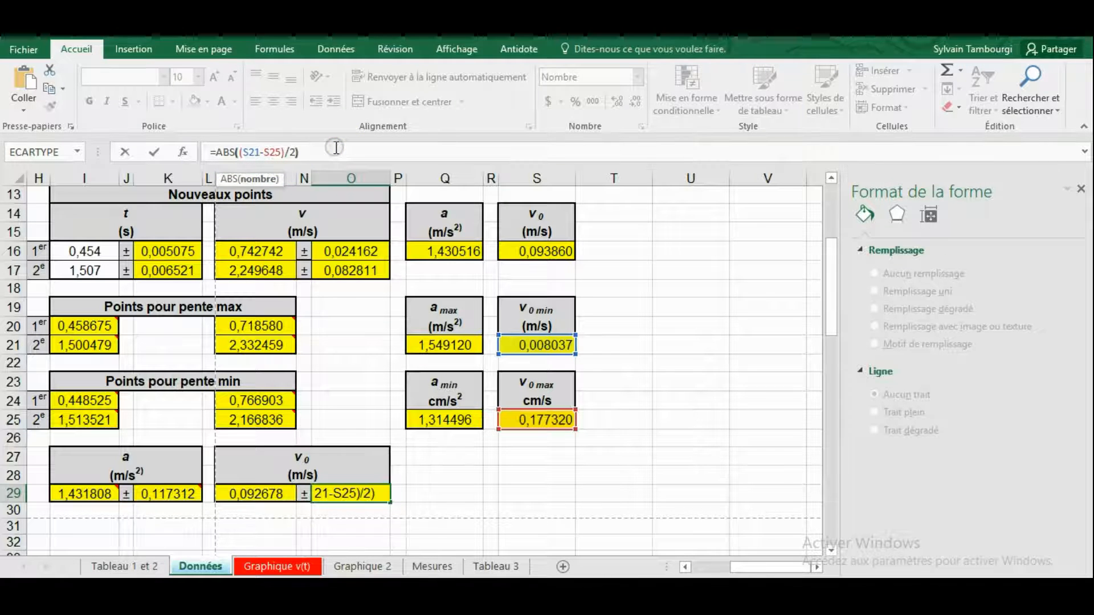
{"action": "key", "text": "Return"}
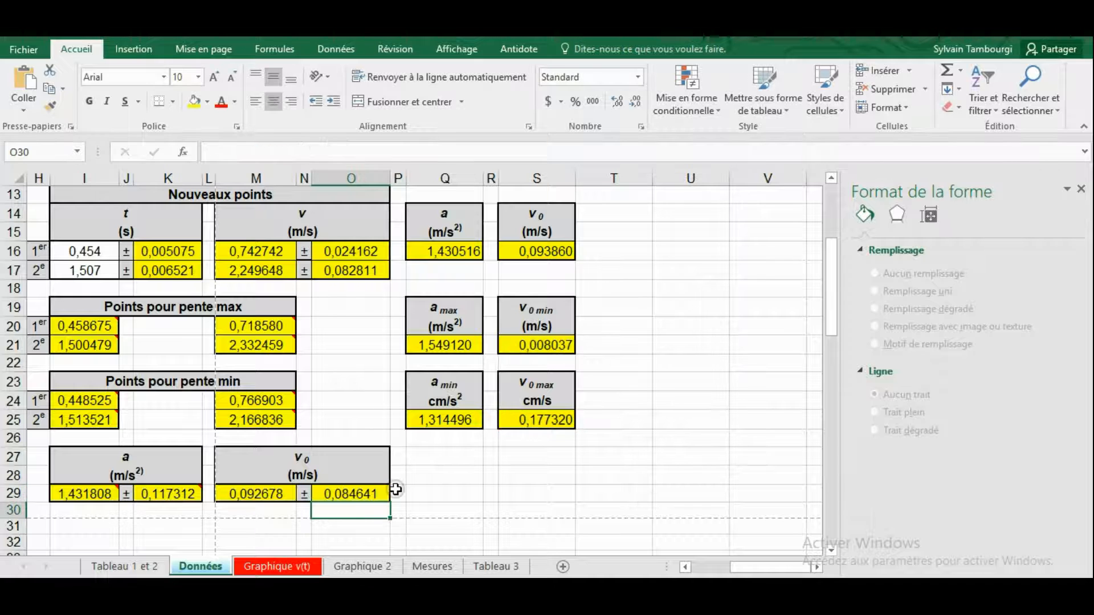
- Swap the two cell references in the O29 formula so it reads =ABS((S25-S21)/2)
{"action": "left_click", "coordinate": [365, 495]}
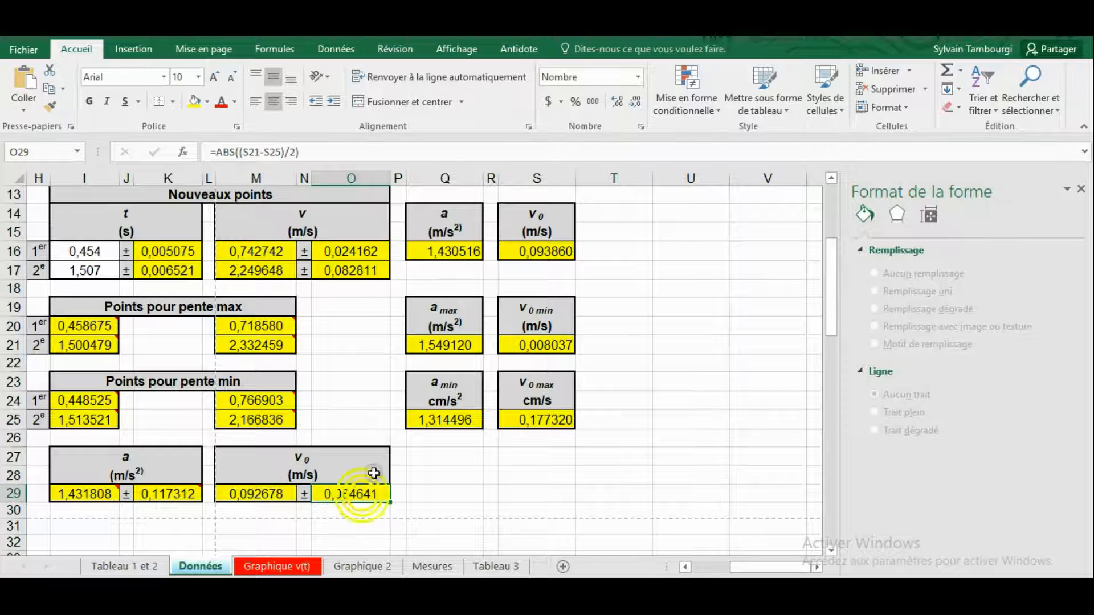
{"action": "left_click", "coordinate": [258, 152]}
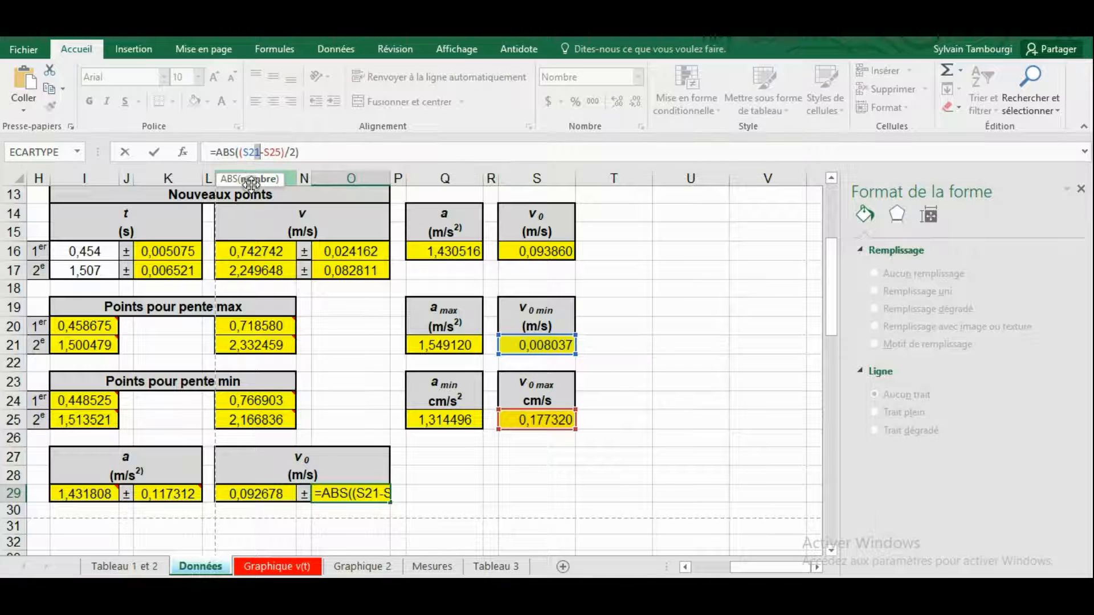
{"action": "type", "text": "5"}
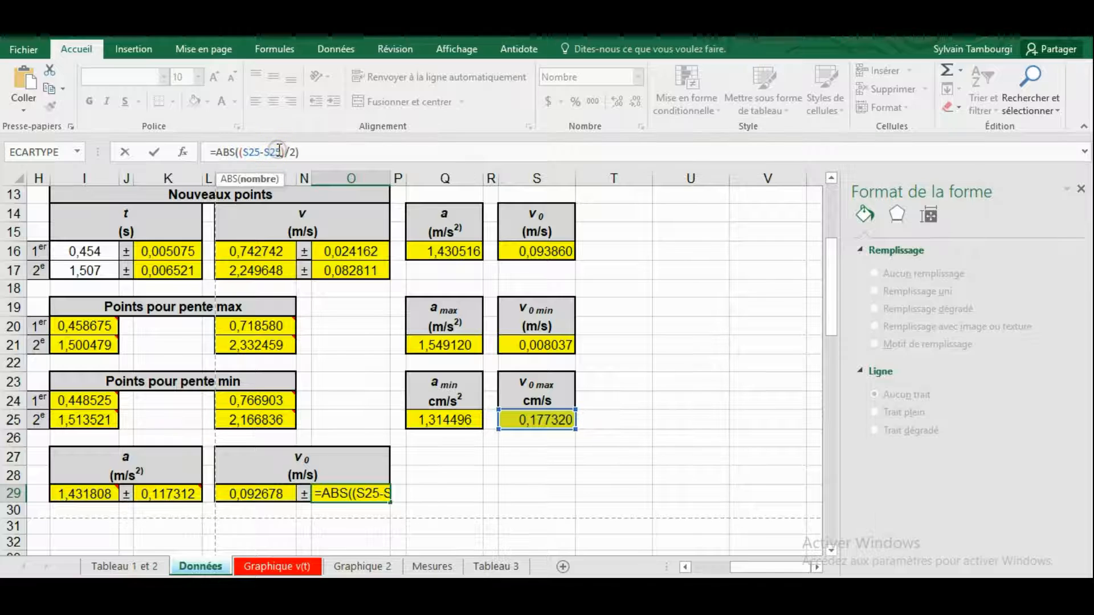
{"action": "key", "text": "BackSpace"}
{"action": "type", "text": "1"}
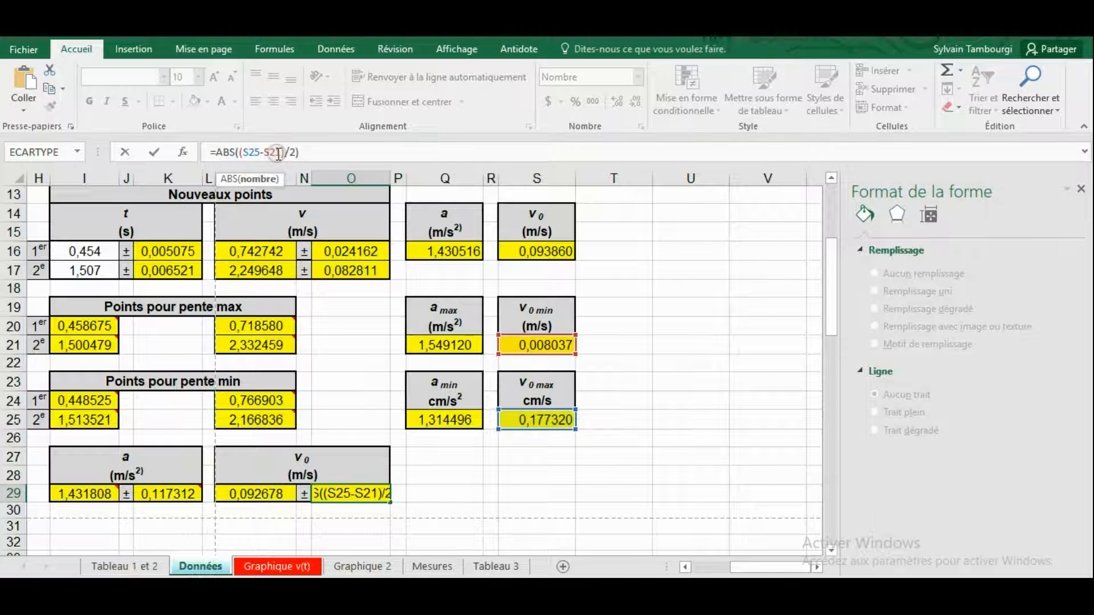
{"action": "key", "text": "Return"}
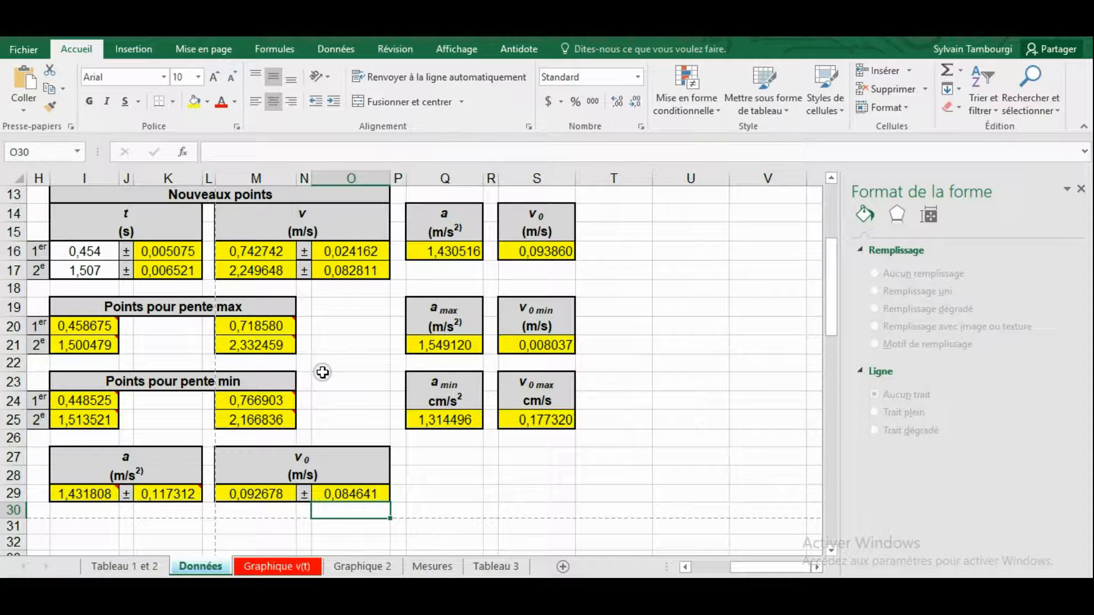
{"action": "scroll", "coordinate": [326, 381], "scroll_direction": "up", "scroll_amount": 4}
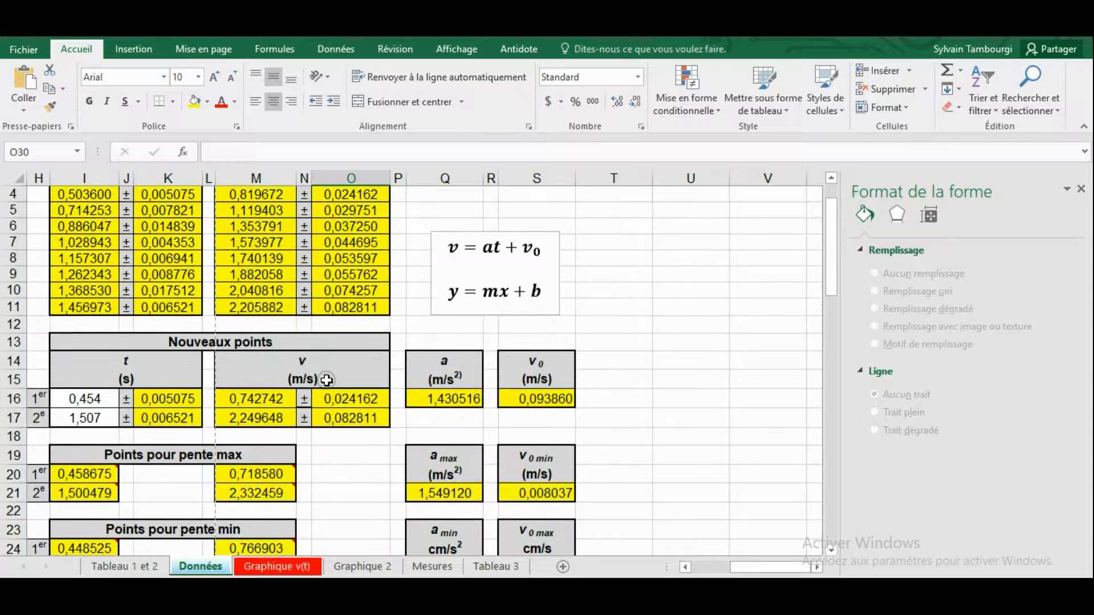
- Copy the t and v values of the two Nouveaux points, cells I16:I17 and M16:M17
{"action": "scroll", "coordinate": [327, 381], "scroll_direction": "down", "scroll_amount": 4}
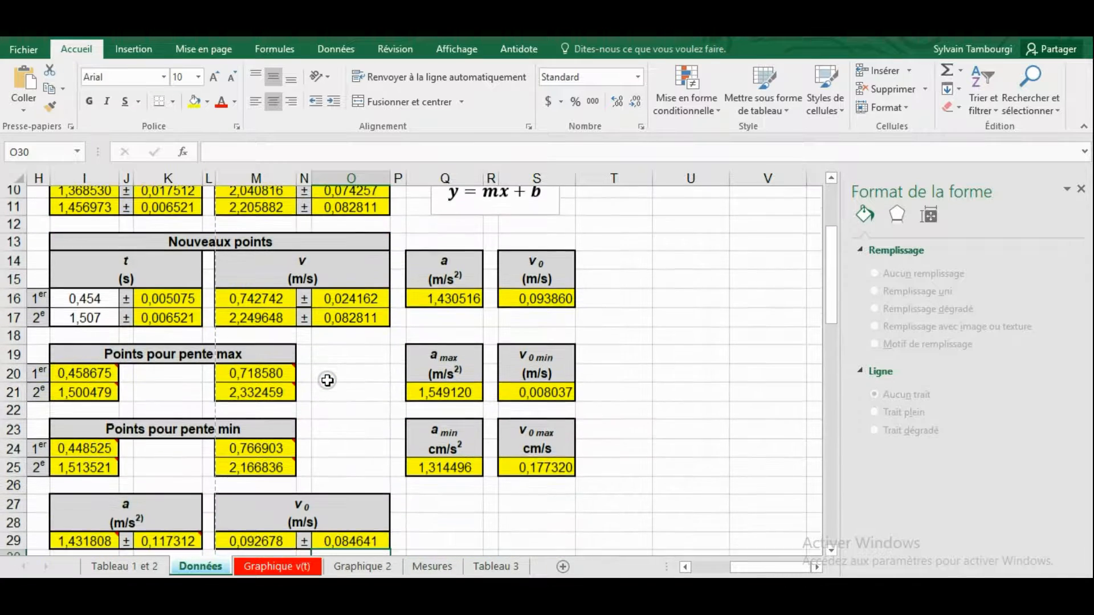
{"action": "scroll", "coordinate": [328, 381], "scroll_direction": "up", "scroll_amount": 1}
{"action": "left_click", "coordinate": [332, 378]}
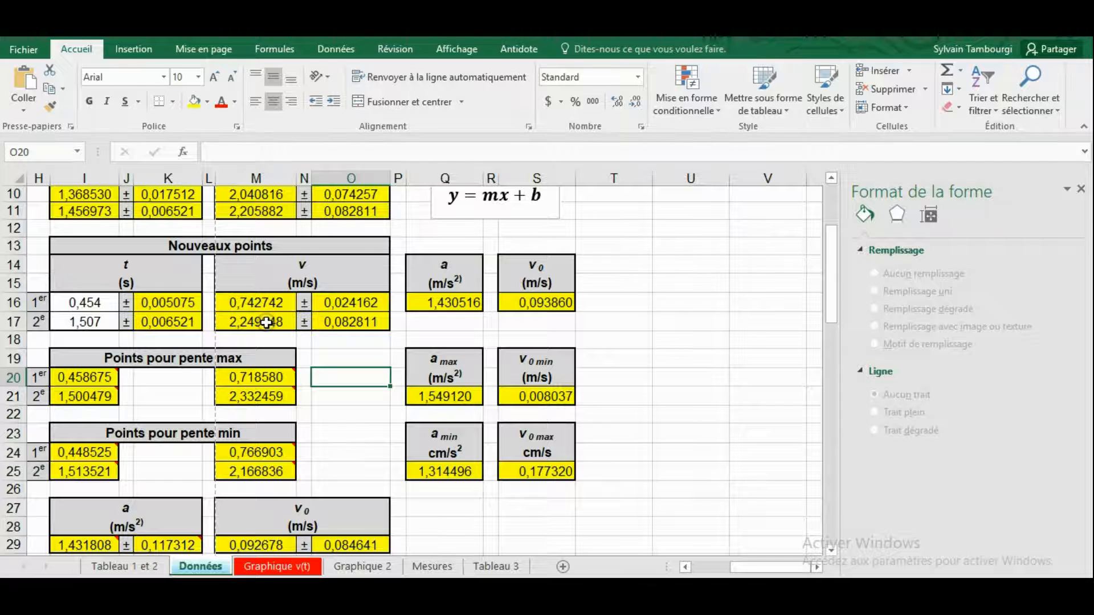
{"action": "left_click_drag", "start_coordinate": [98, 302], "coordinate": [92, 321]}
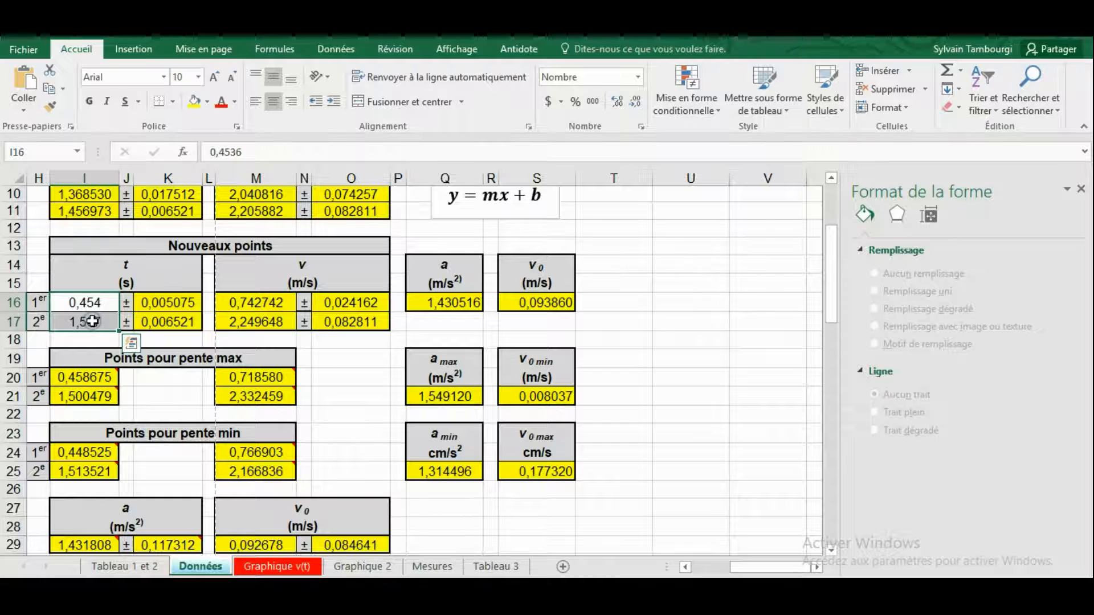
{"action": "left_click_drag", "start_coordinate": [258, 303], "coordinate": [256, 321]}
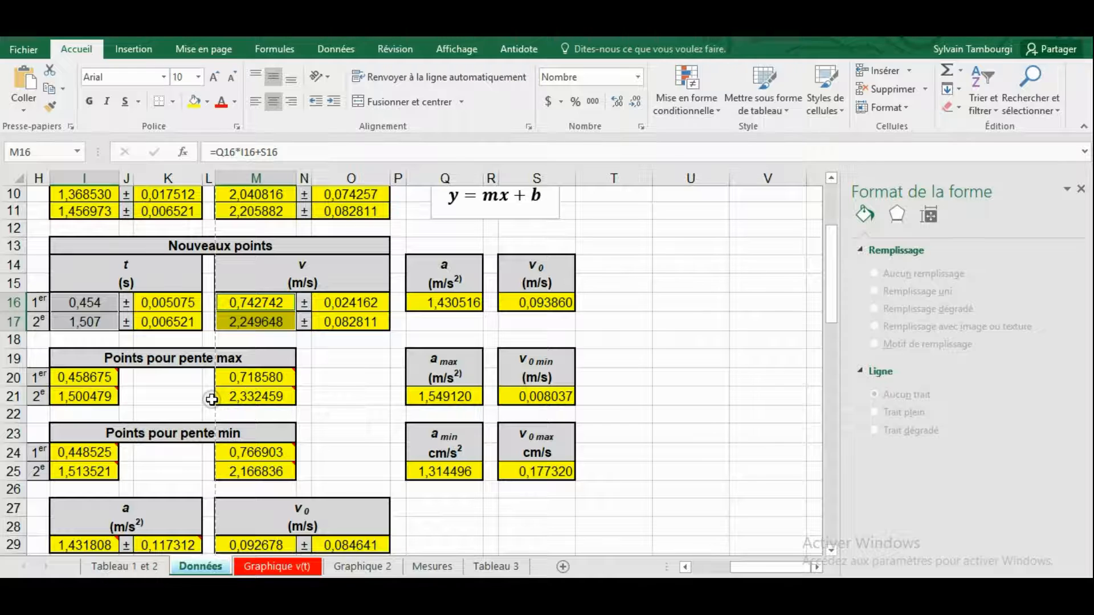
{"action": "key", "text": "ctrl+c"}
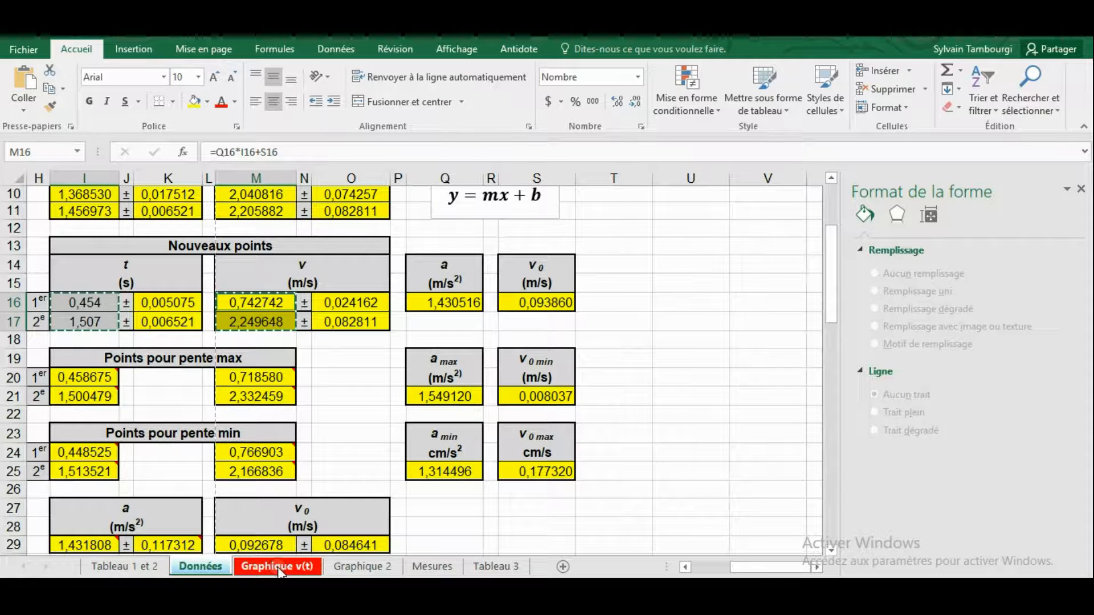
- Paste the copied points into the Graphique v(t) chart as a new series, with values in columns and X values in the first column
{"action": "left_click", "coordinate": [293, 566]}
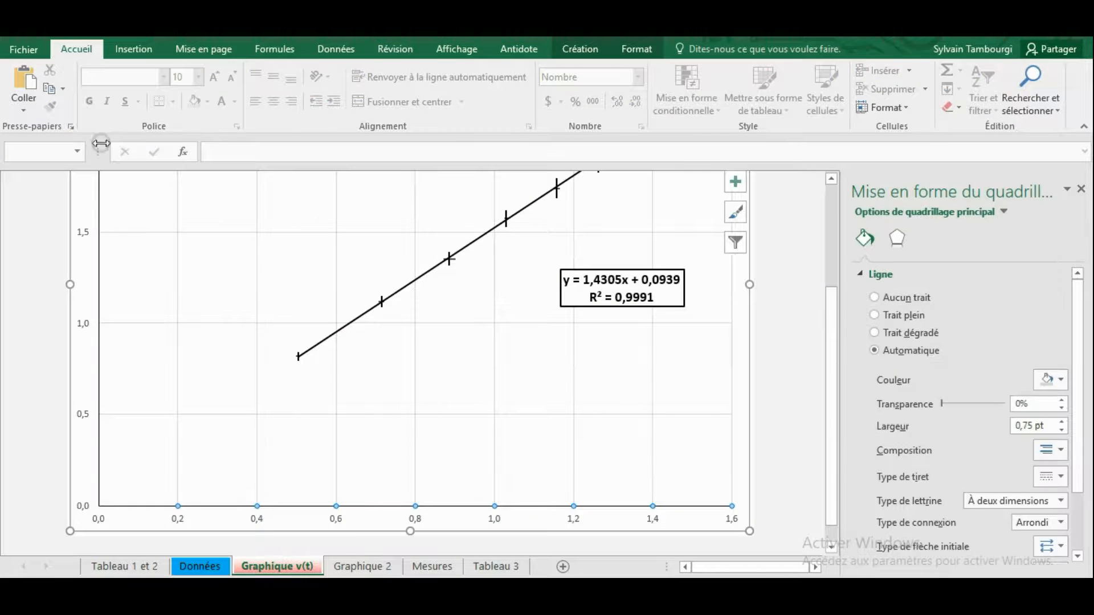
{"action": "left_click", "coordinate": [23, 108]}
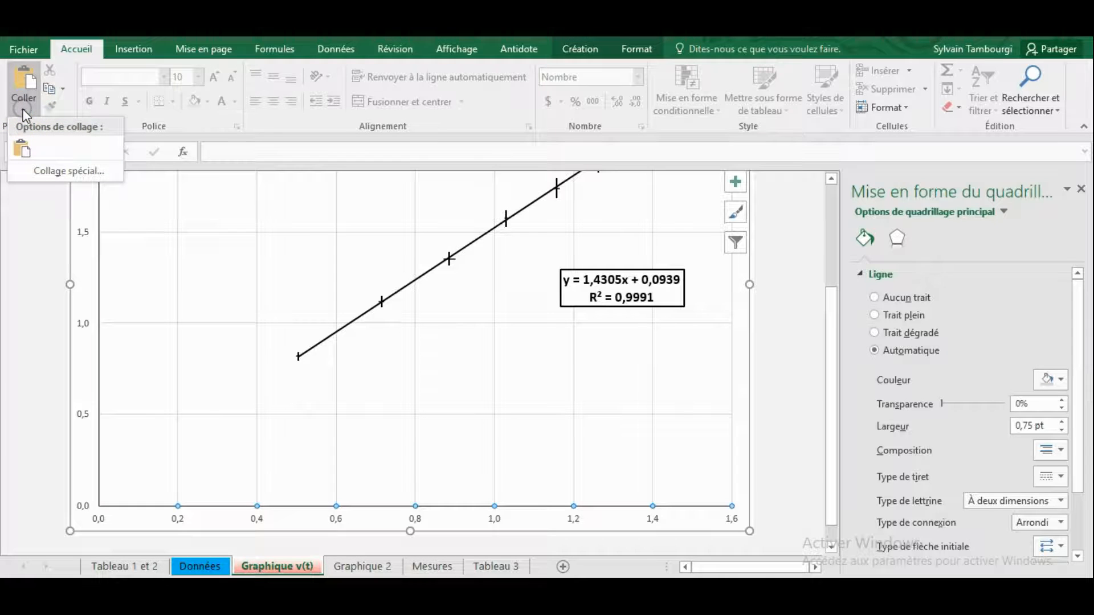
{"action": "left_click", "coordinate": [49, 172]}
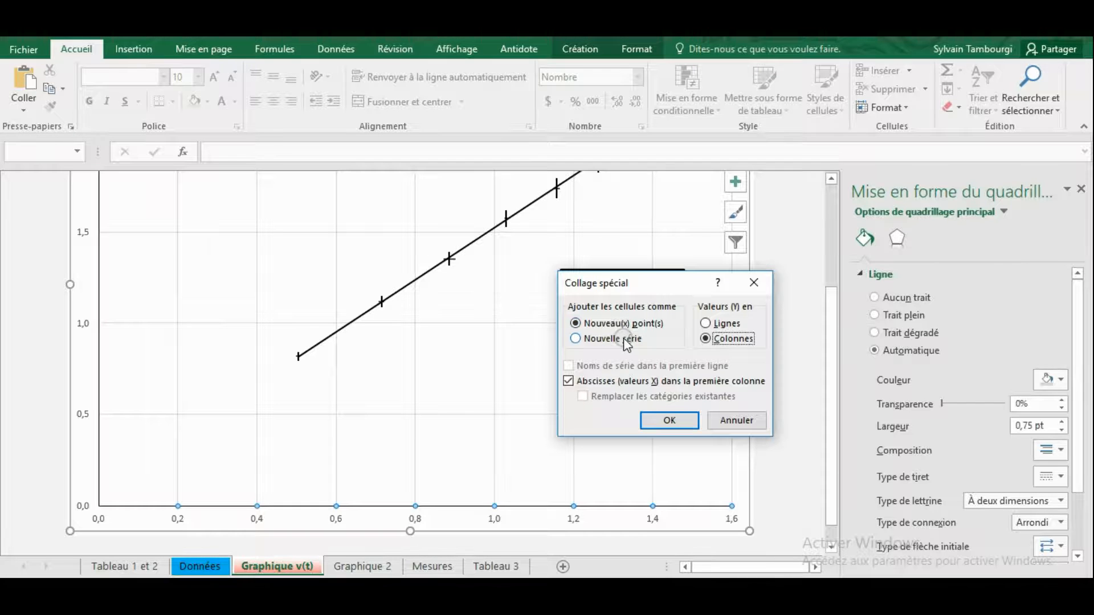
{"action": "left_click", "coordinate": [575, 339]}
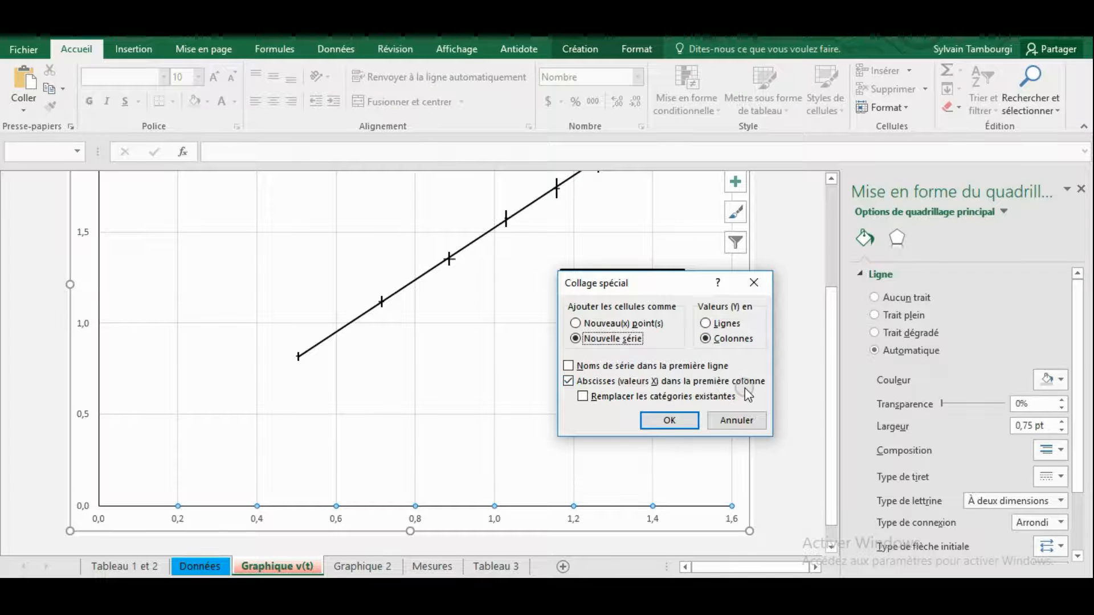
{"action": "left_click", "coordinate": [674, 422]}
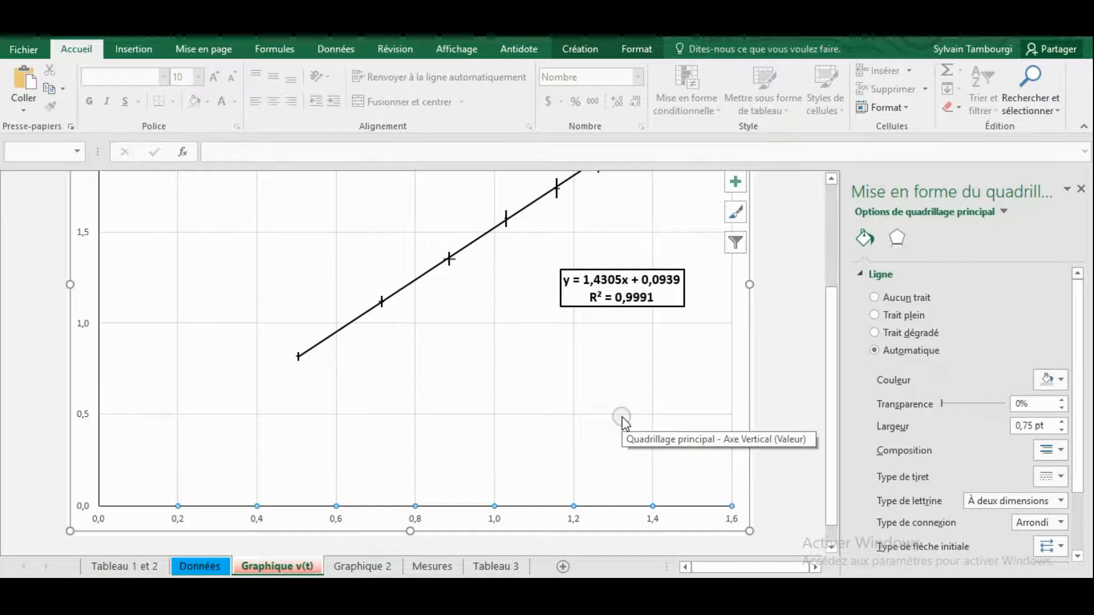
- Select the chart series Série2 and open its formatting options
{"action": "left_click_drag", "start_coordinate": [832, 406], "coordinate": [832, 320]}
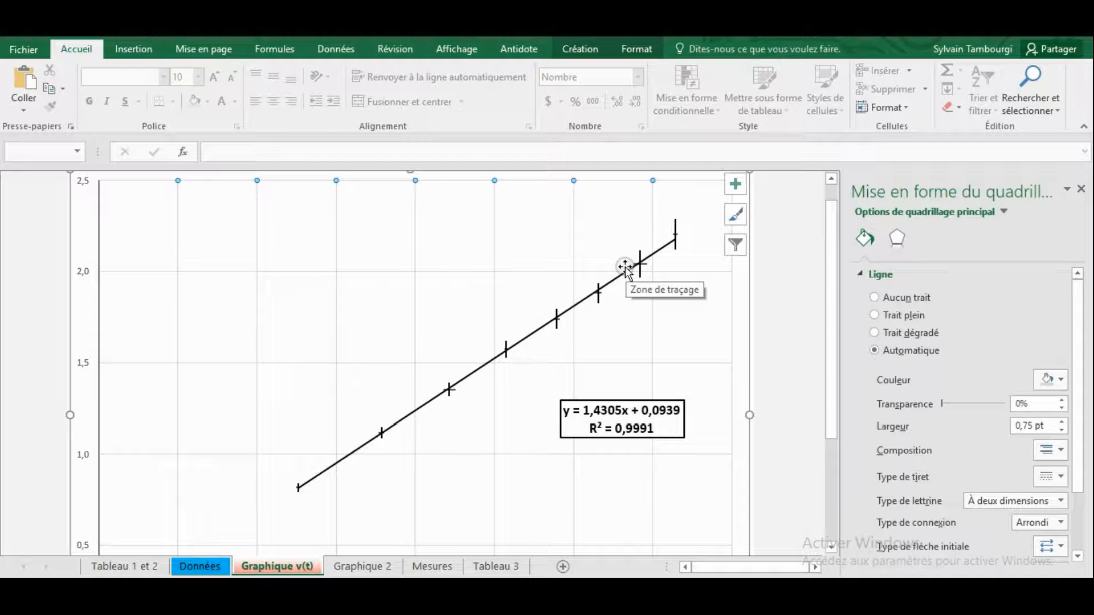
{"action": "left_click", "coordinate": [535, 241]}
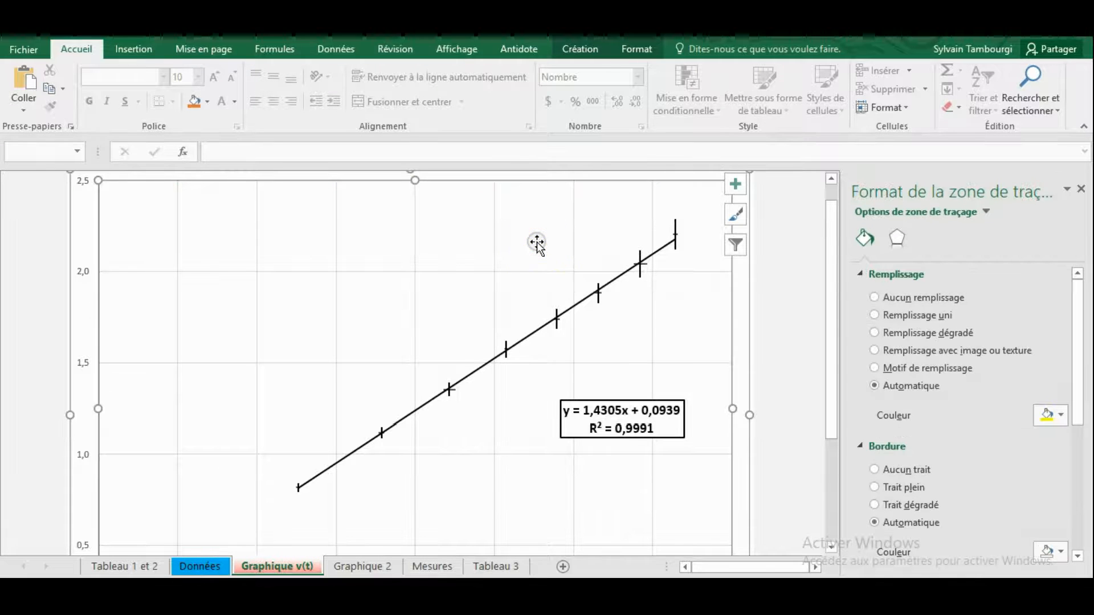
{"action": "left_click", "coordinate": [634, 50]}
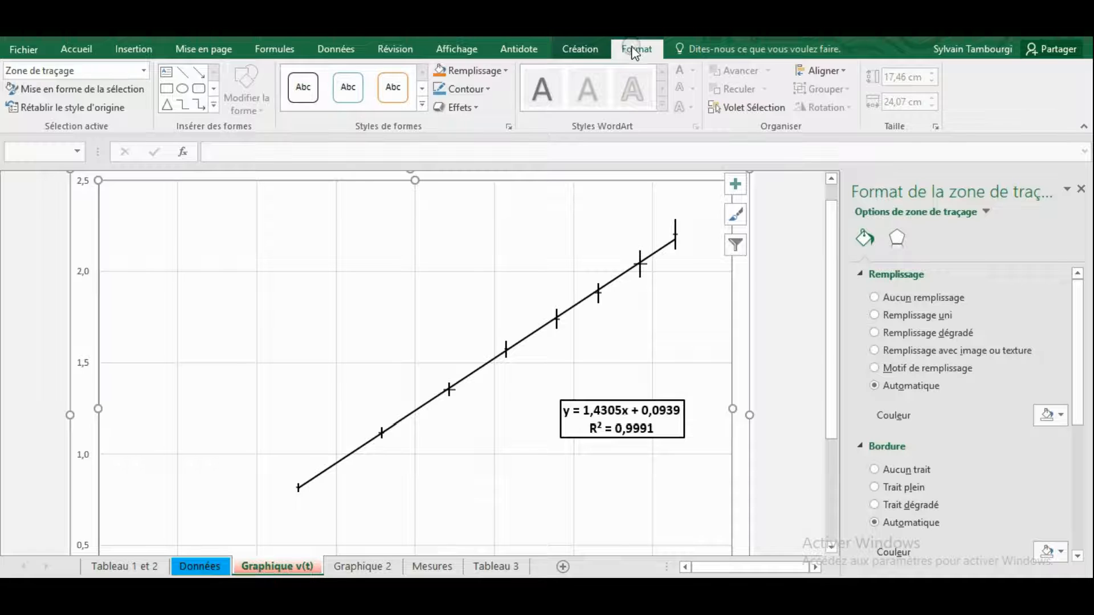
{"action": "left_click", "coordinate": [140, 70]}
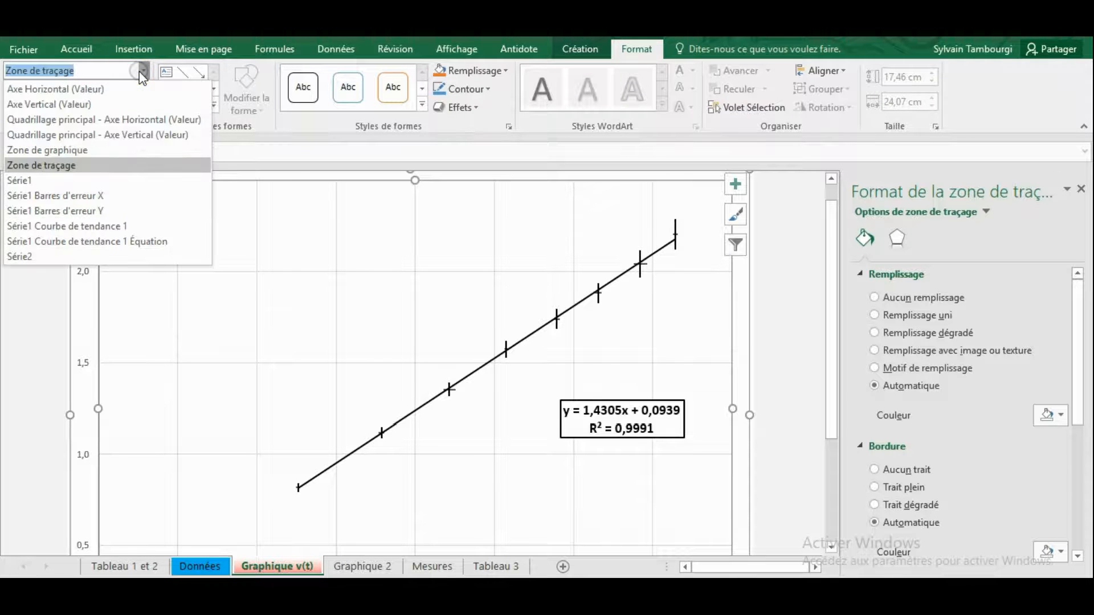
{"action": "left_click", "coordinate": [23, 258]}
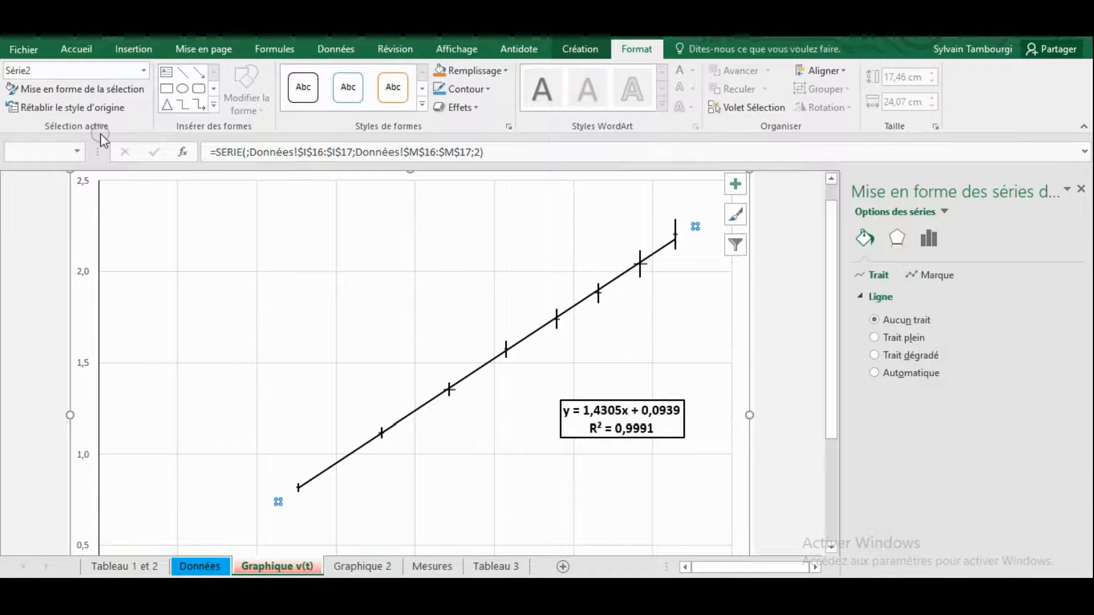
{"action": "left_click", "coordinate": [101, 93]}
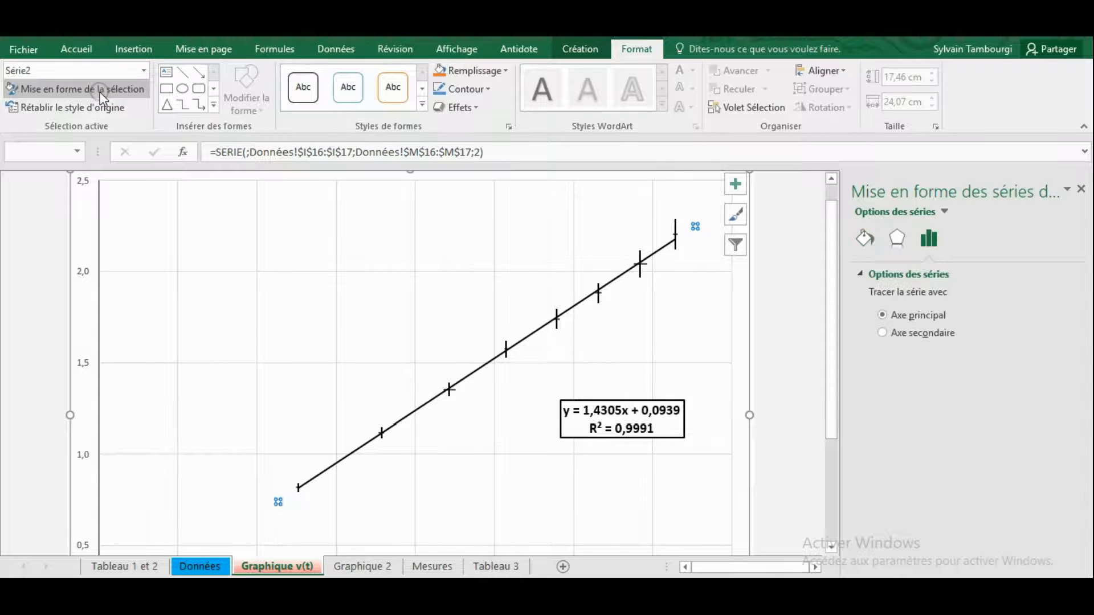
- Give Série2 predefined square markers of size 7, and deselect the series
{"action": "left_click", "coordinate": [865, 240]}
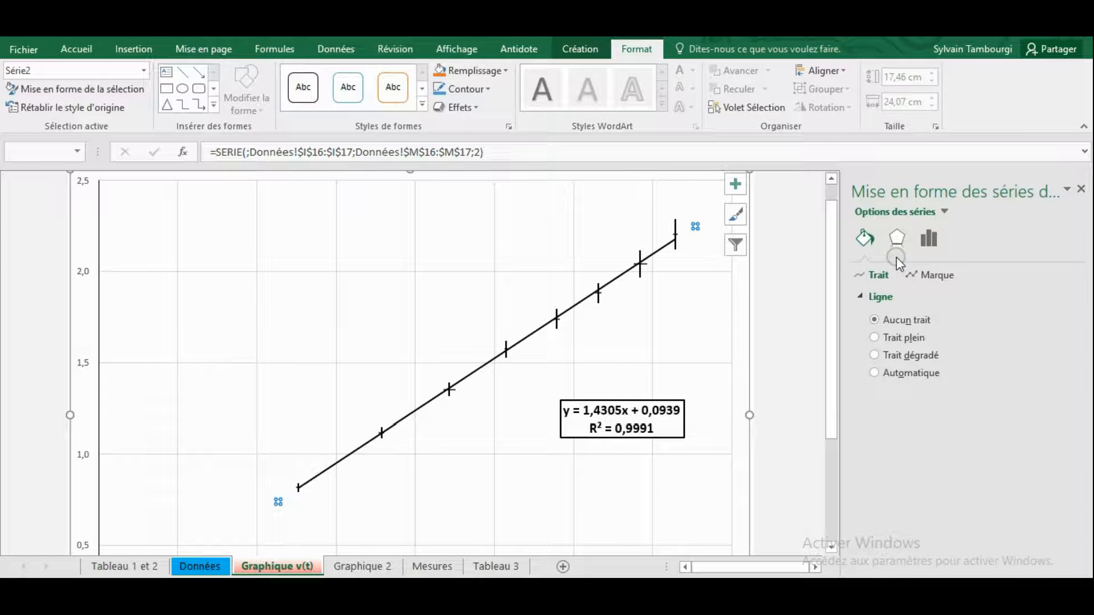
{"action": "left_click", "coordinate": [930, 275]}
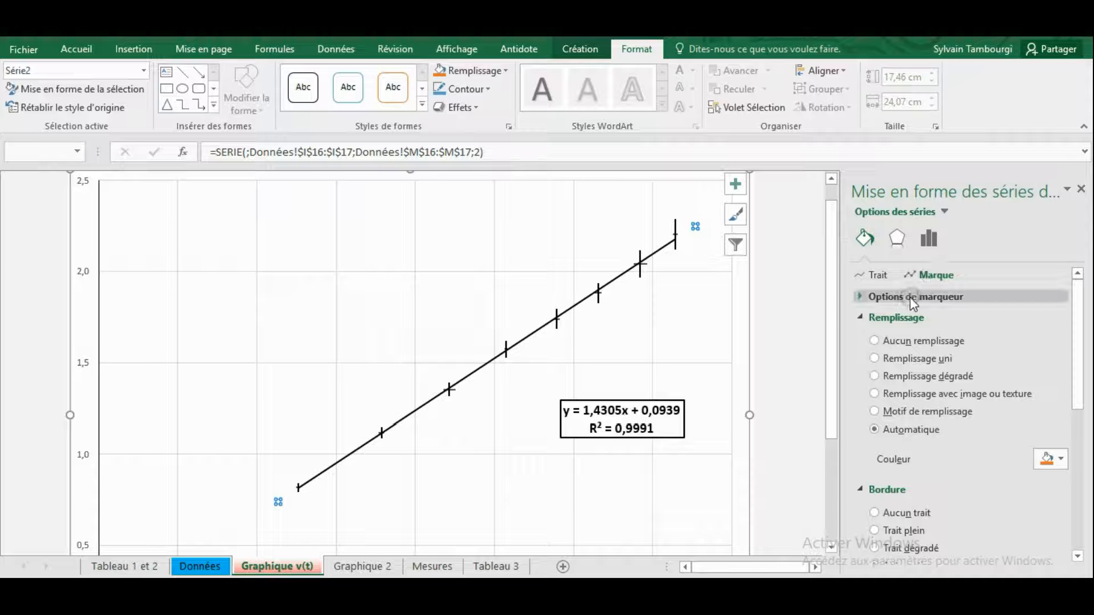
{"action": "left_click", "coordinate": [860, 296]}
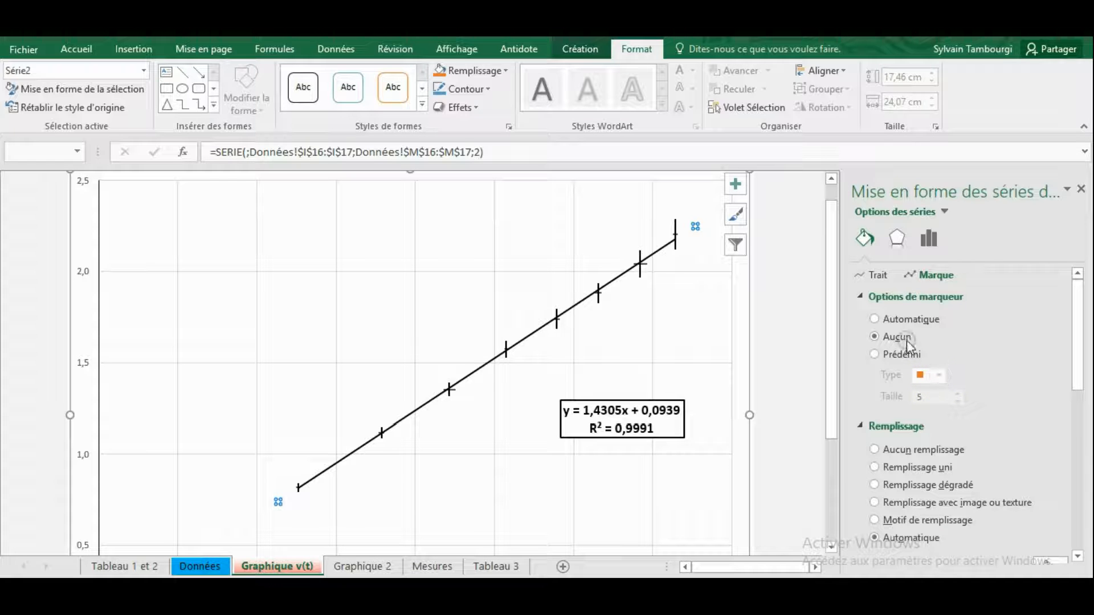
{"action": "left_click", "coordinate": [889, 358]}
{"action": "left_click", "coordinate": [946, 379]}
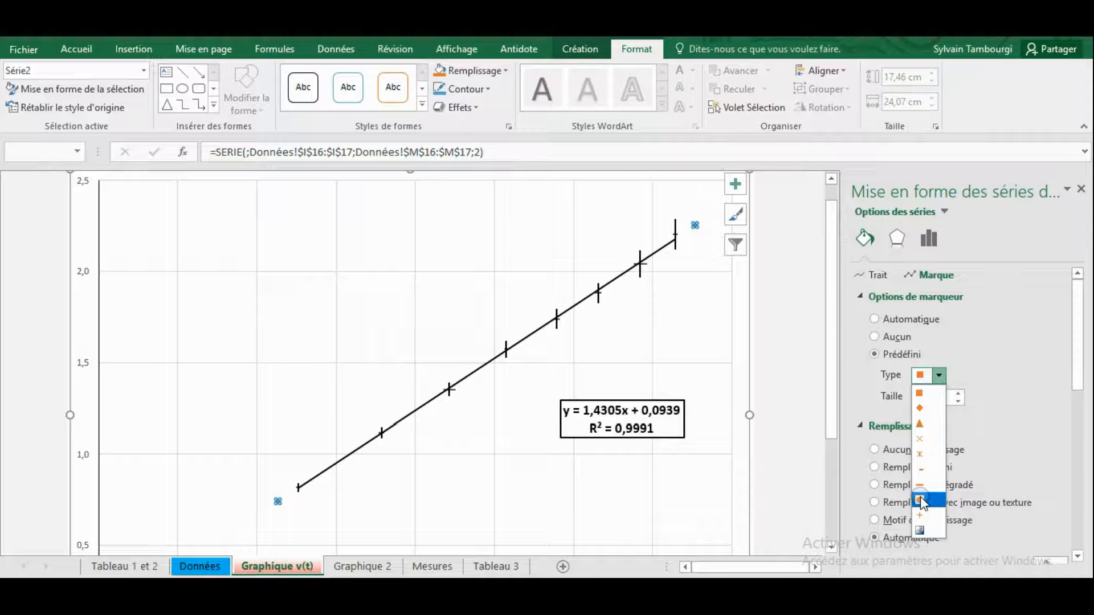
{"action": "left_click", "coordinate": [1002, 369]}
{"action": "left_click", "coordinate": [958, 394]}
{"action": "left_click", "coordinate": [958, 394]}
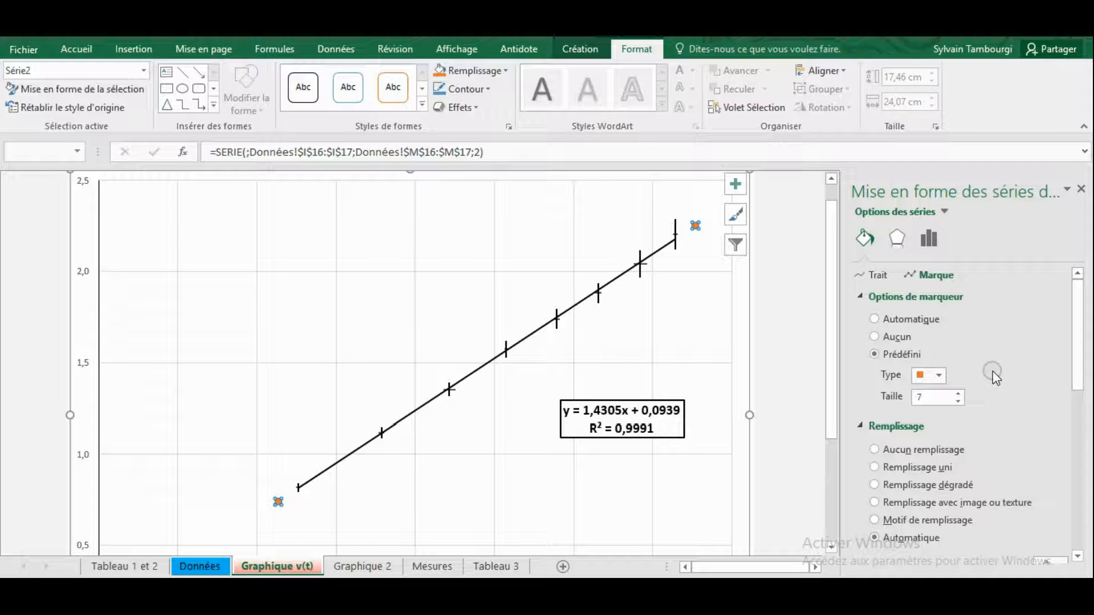
{"action": "left_click_drag", "start_coordinate": [1080, 322], "coordinate": [1083, 513]}
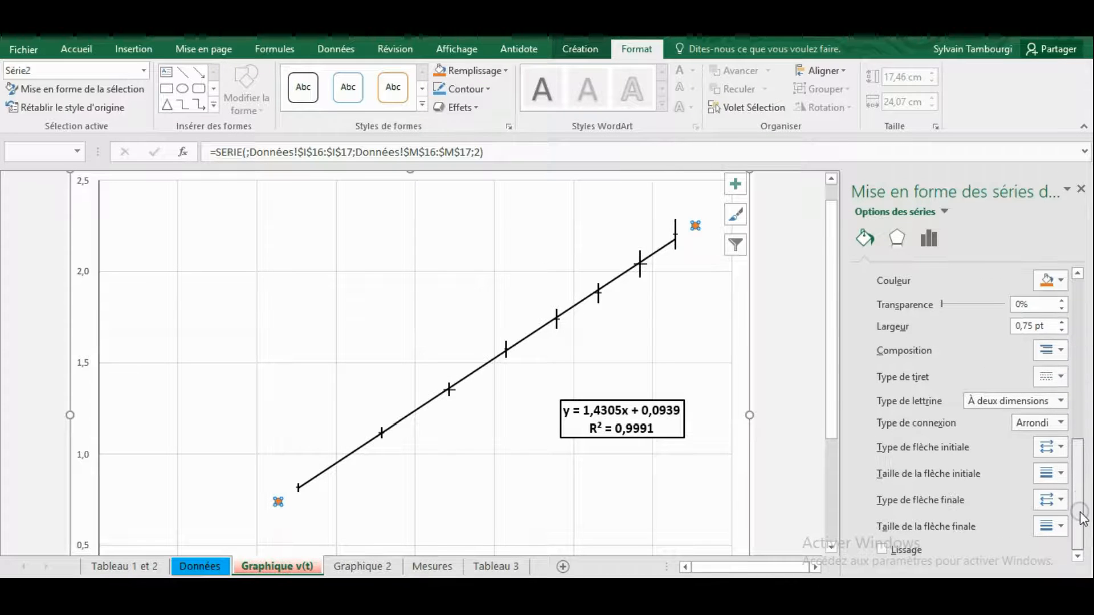
{"action": "left_click", "coordinate": [641, 331]}
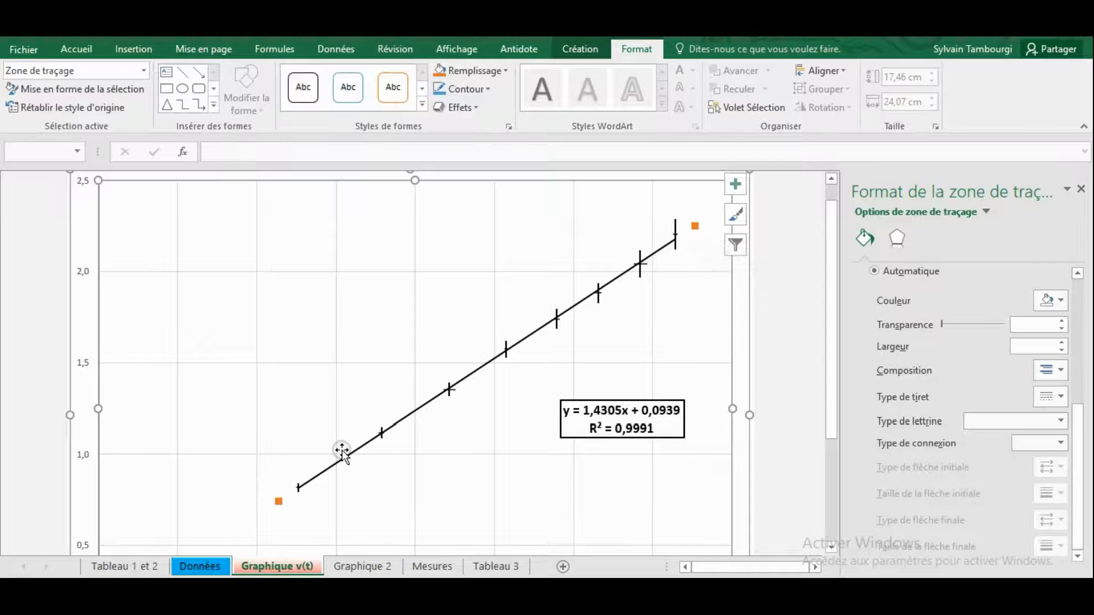
{"action": "mouse_move", "coordinate": [280, 504]}
- On the Données sheet, clear the copy selection and change the first new point's time in I16 to 0,4836
{"action": "left_click", "coordinate": [202, 566]}
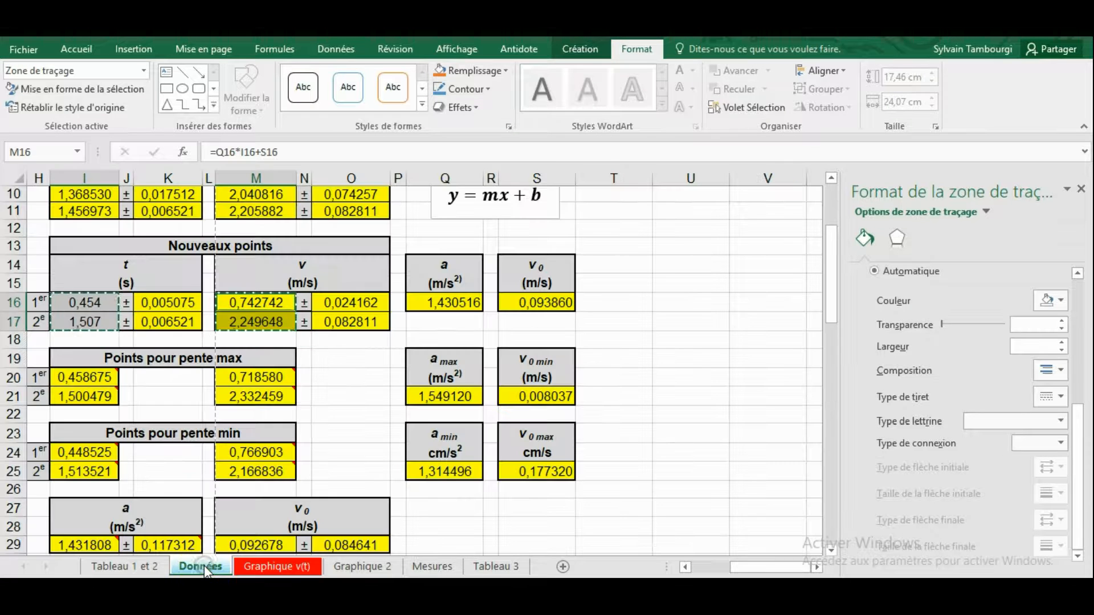
{"action": "left_click", "coordinate": [332, 362]}
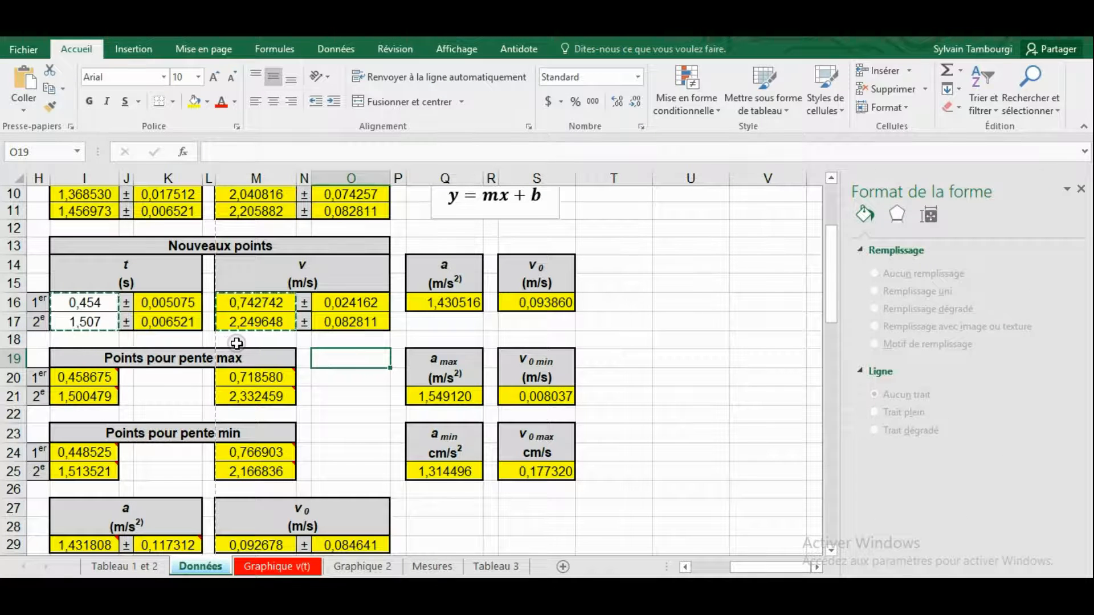
{"action": "key", "text": "Escape"}
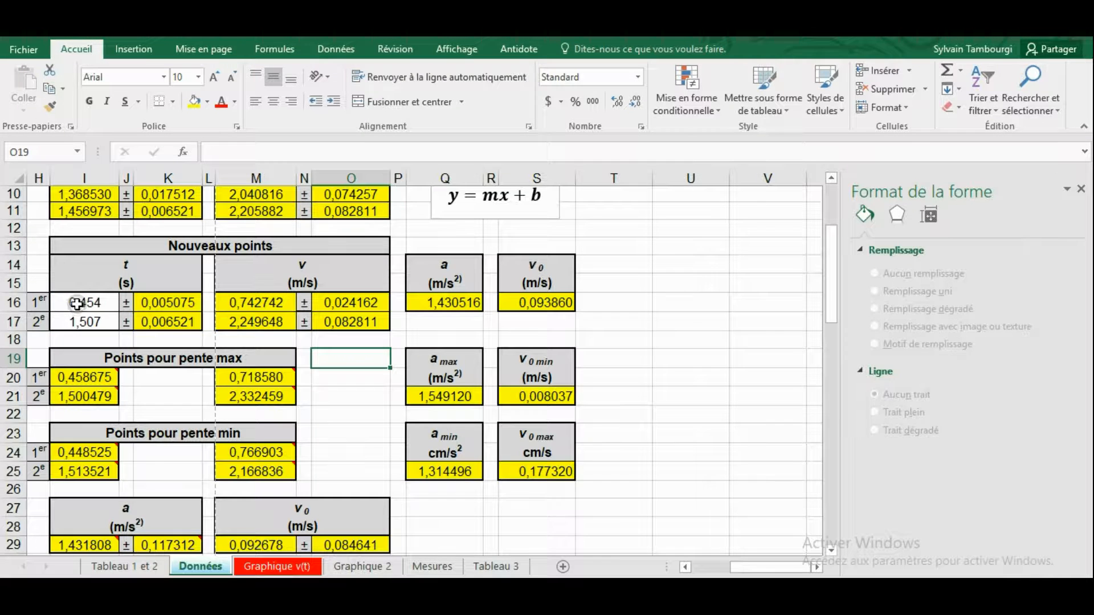
{"action": "scroll", "coordinate": [77, 308], "scroll_direction": "up", "scroll_amount": 3}
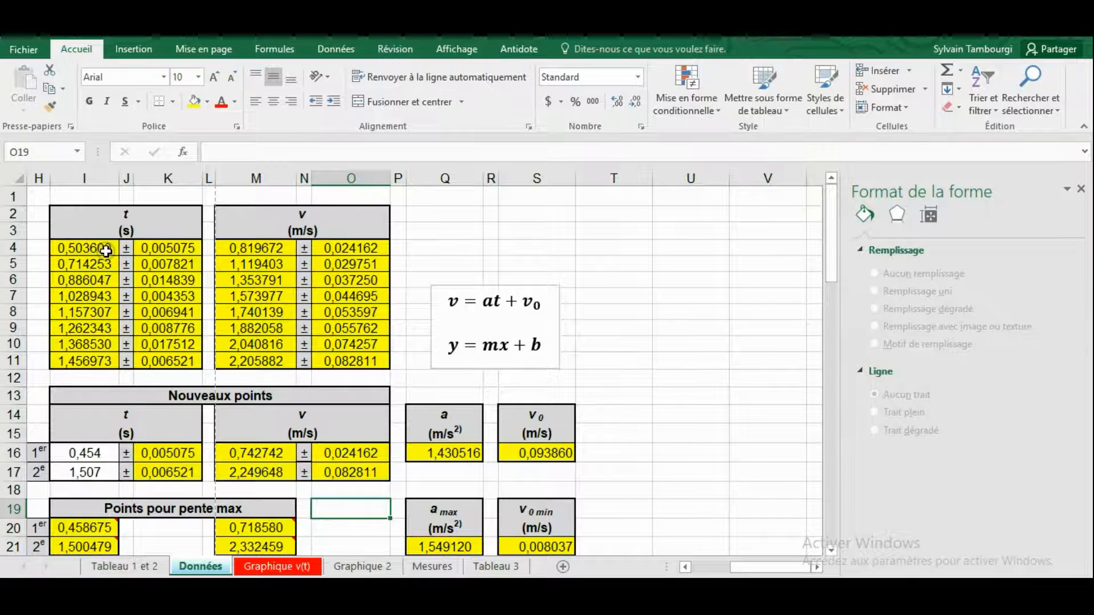
{"action": "left_click", "coordinate": [91, 454]}
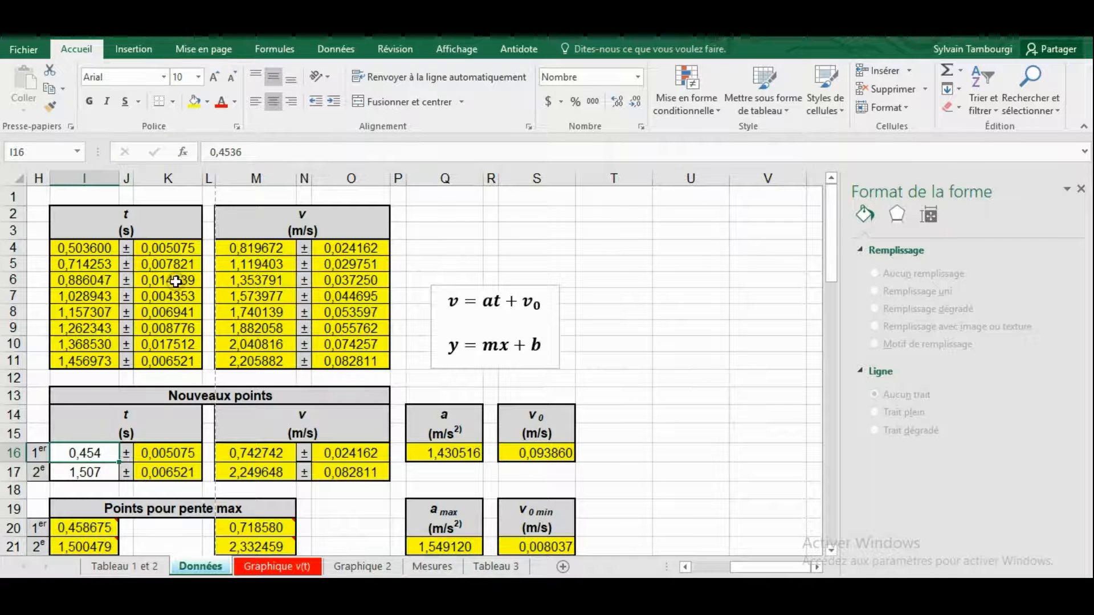
{"action": "left_click", "coordinate": [221, 152]}
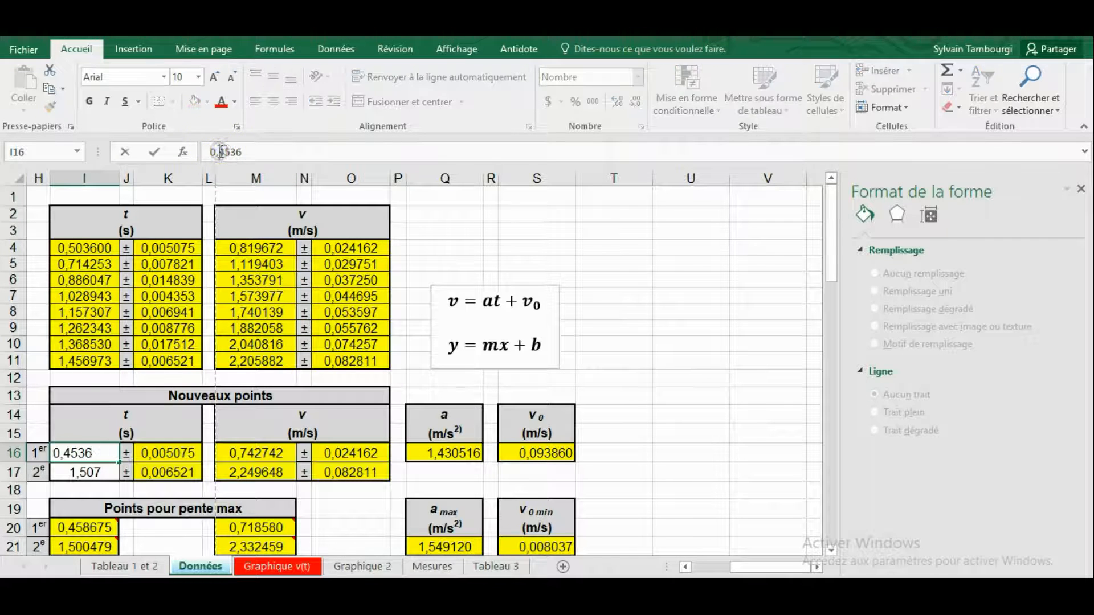
{"action": "left_click_drag", "start_coordinate": [227, 152], "coordinate": [232, 153]}
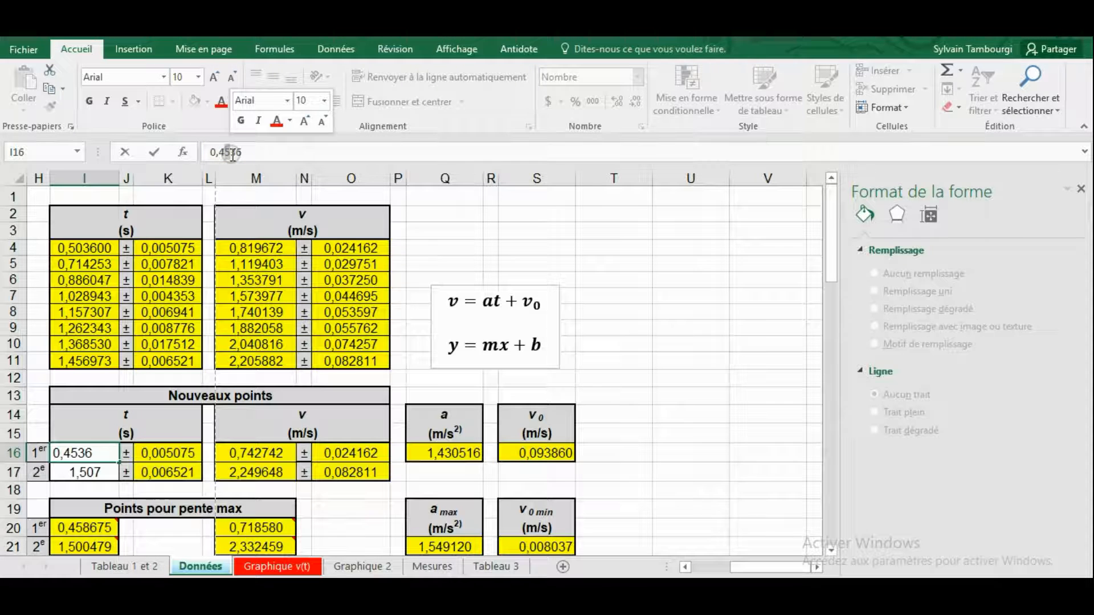
{"action": "type", "text": "8"}
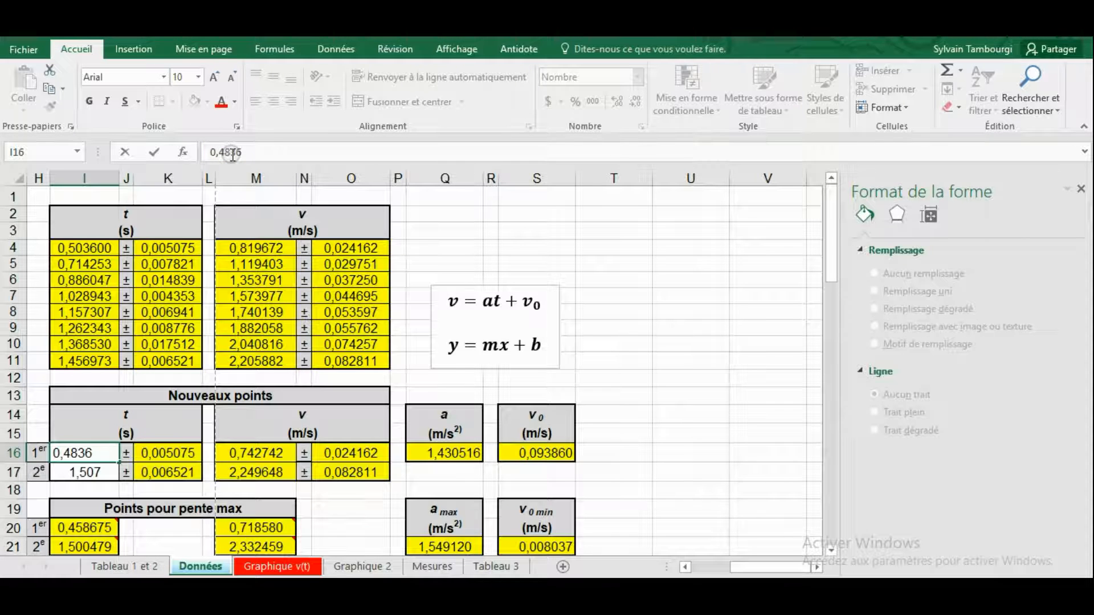
{"action": "key", "text": "Return"}
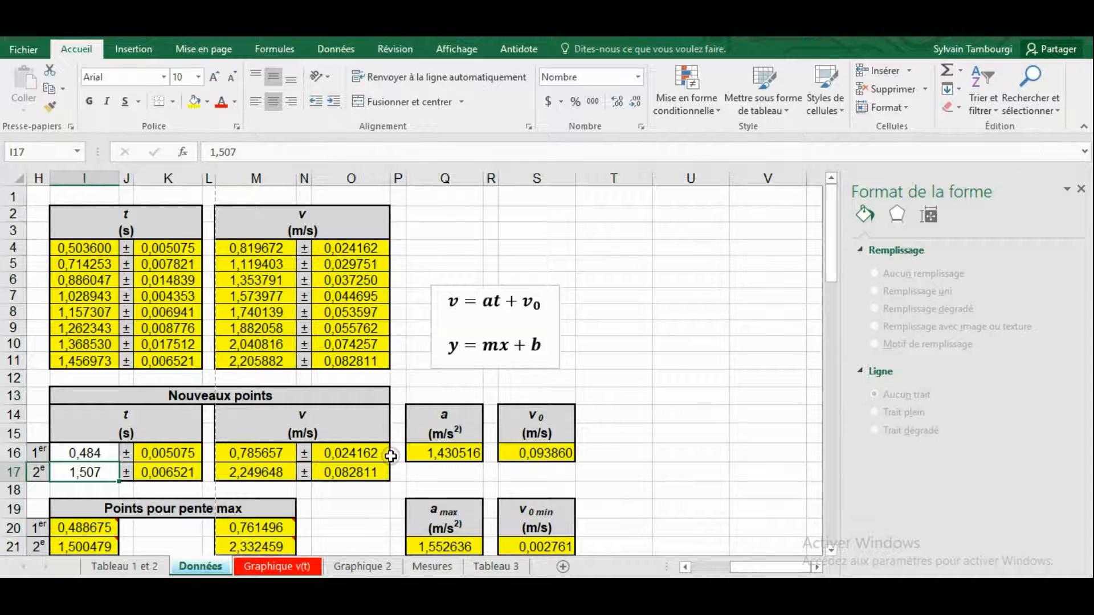
- Set the second new point's time in I17 to 1,477, and return to the Graphique v(t) chart
{"action": "scroll", "coordinate": [402, 456], "scroll_direction": "down", "scroll_amount": 3}
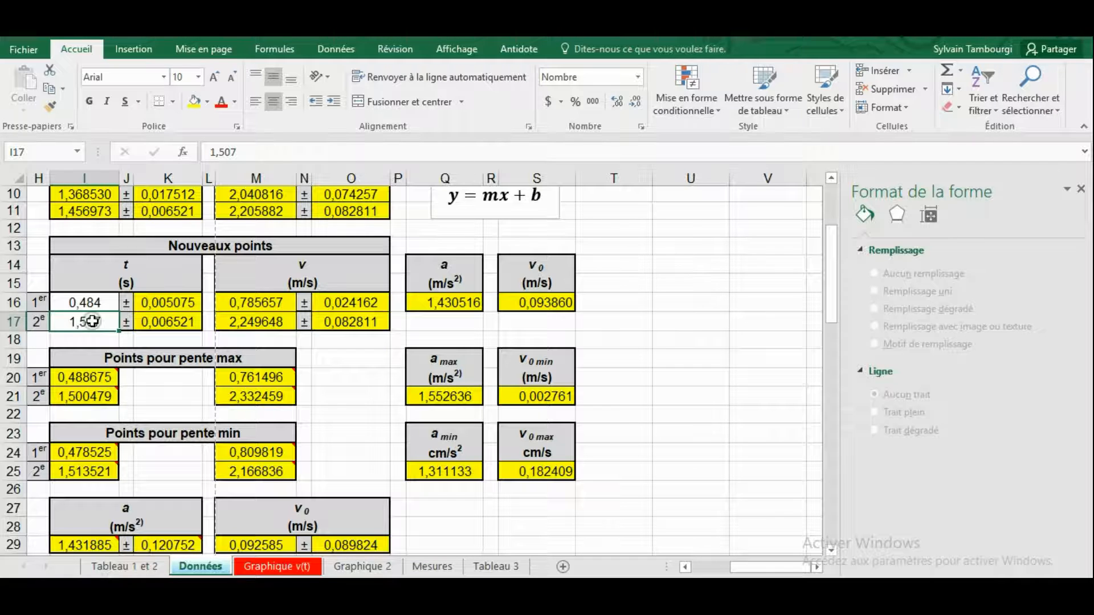
{"action": "left_click_drag", "start_coordinate": [244, 150], "coordinate": [197, 146]}
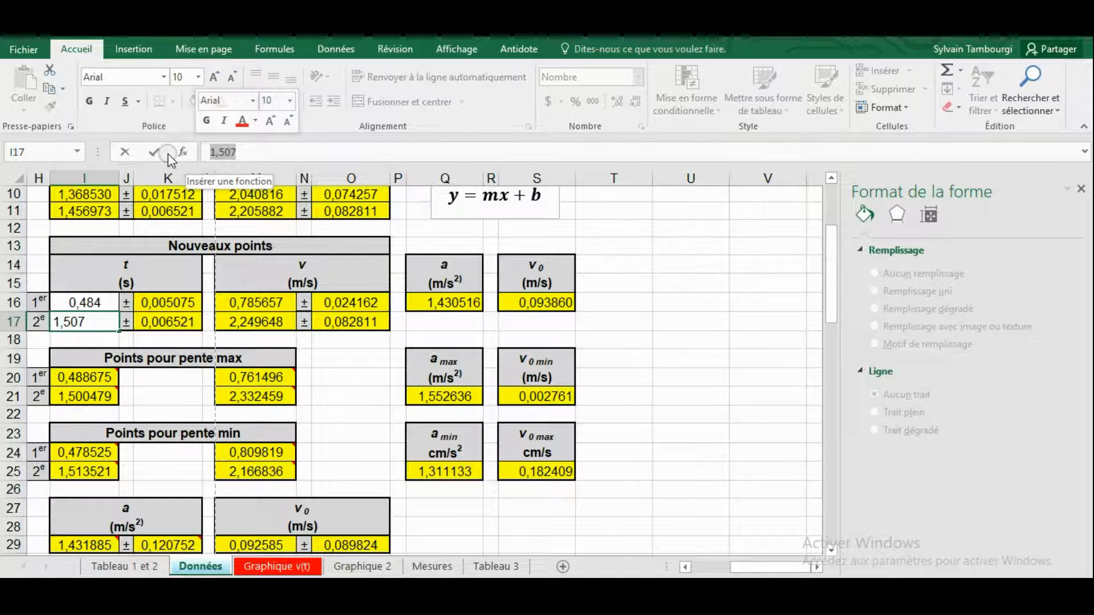
{"action": "double_click", "coordinate": [91, 323]}
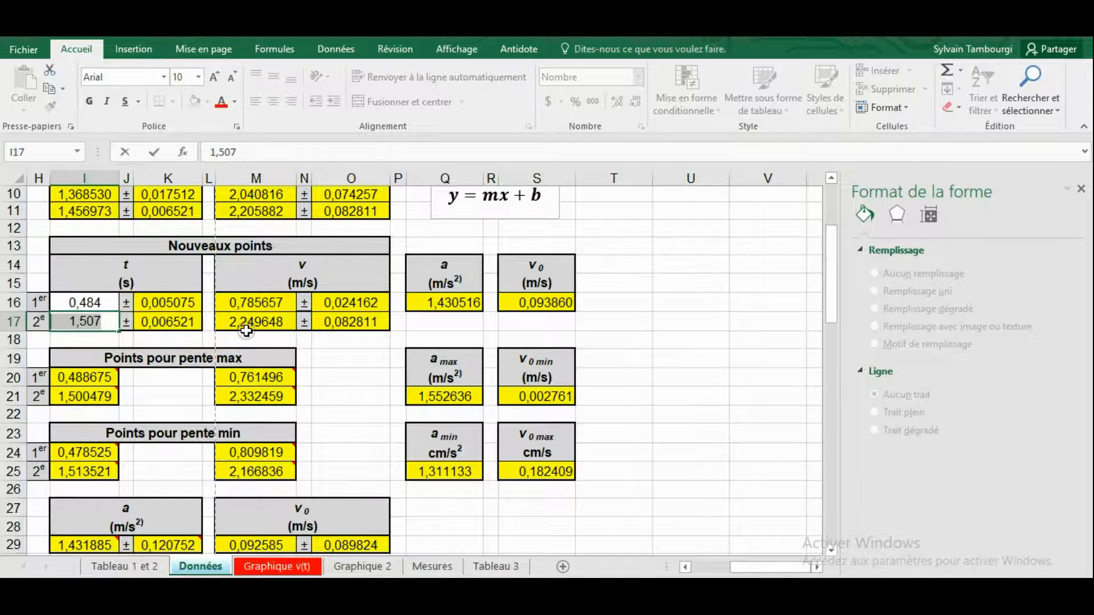
{"action": "type", "text": "1"}
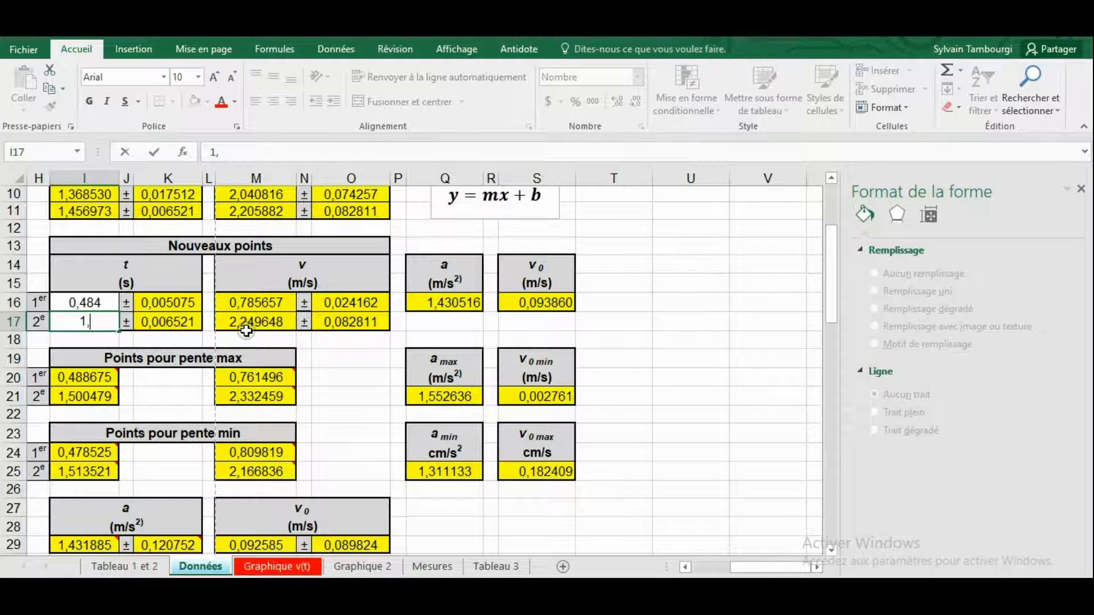
{"action": "type", "text": ",477"}
{"action": "key", "text": "Return"}
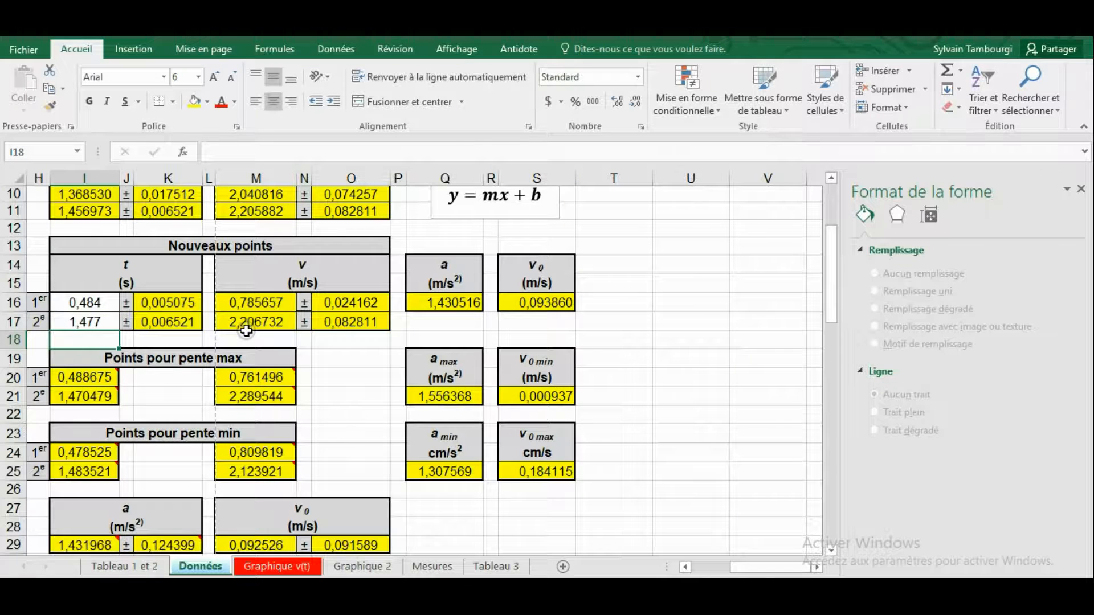
{"action": "left_click", "coordinate": [269, 572]}
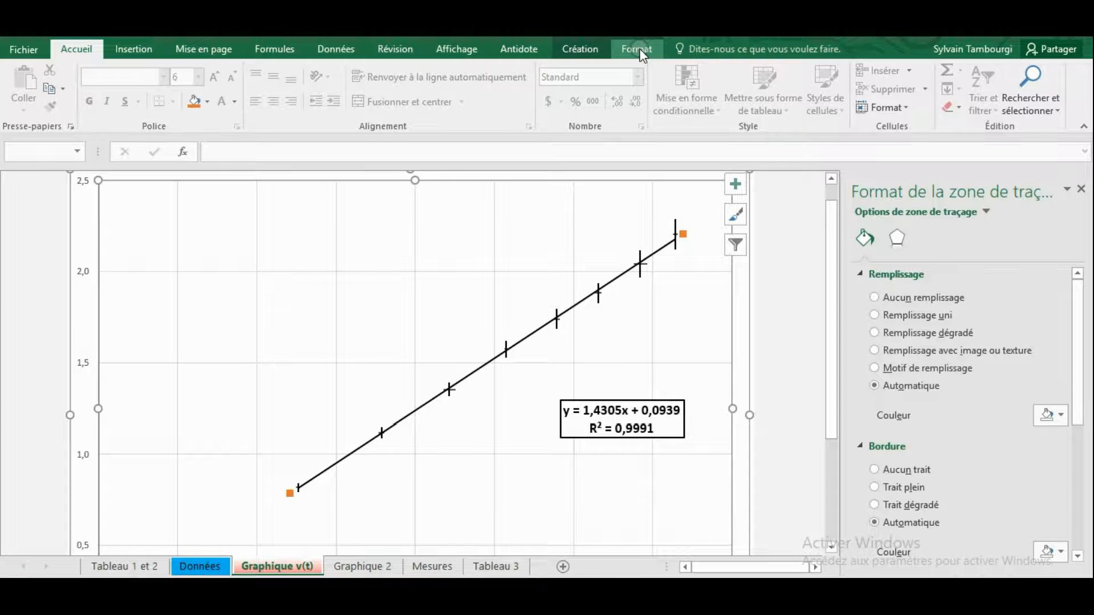
- Try adding standard error bars (Erreur type) to the whole v(t) chart, and undo the addition
{"action": "left_click", "coordinate": [580, 50]}
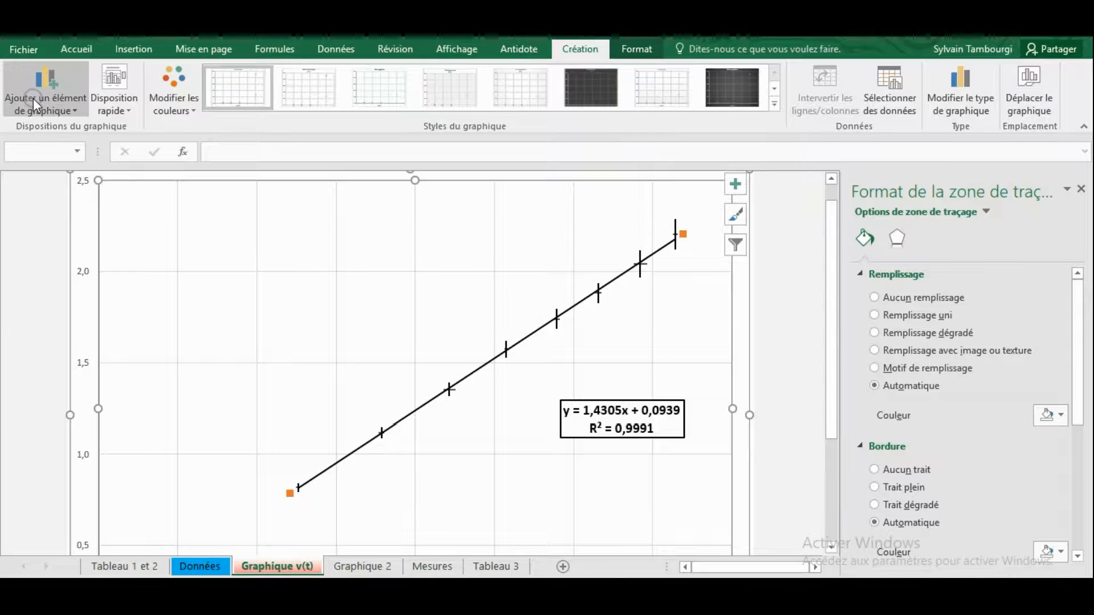
{"action": "left_click", "coordinate": [34, 98]}
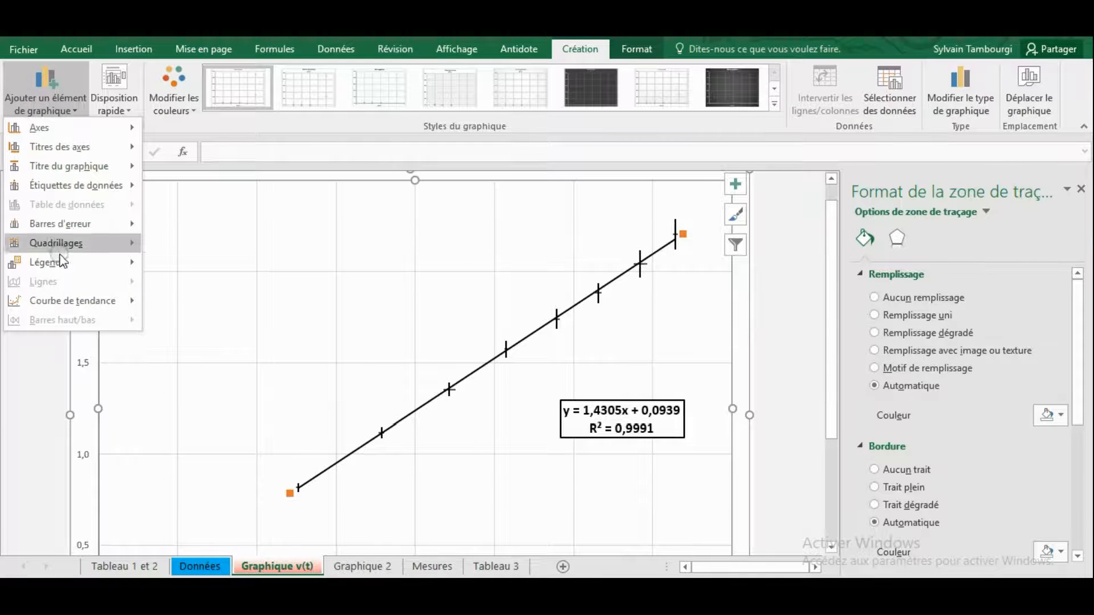
{"action": "left_click", "coordinate": [135, 224]}
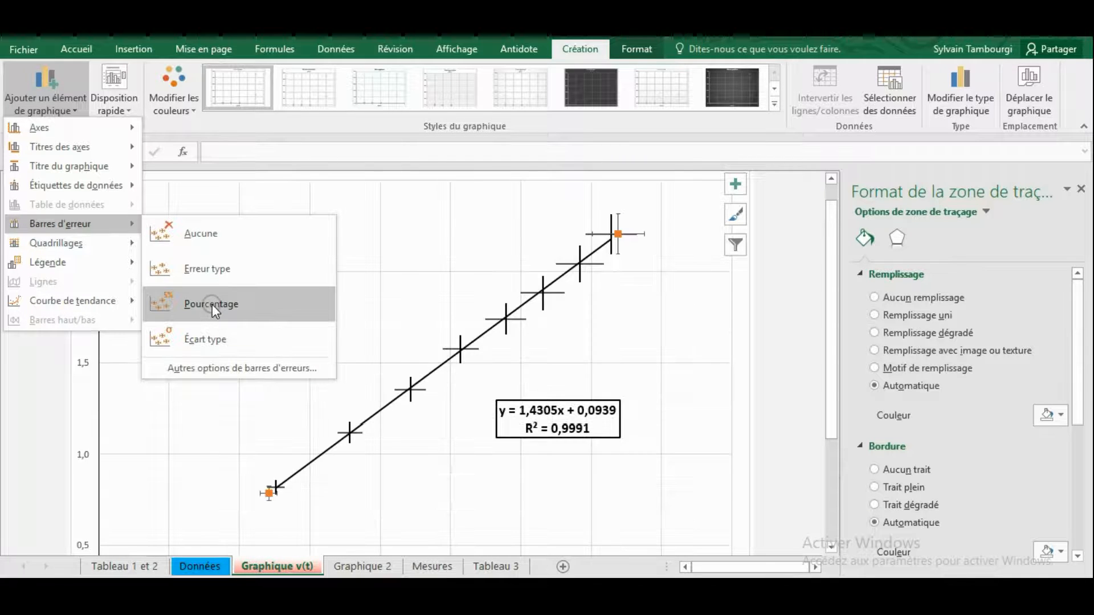
{"action": "left_click", "coordinate": [212, 276]}
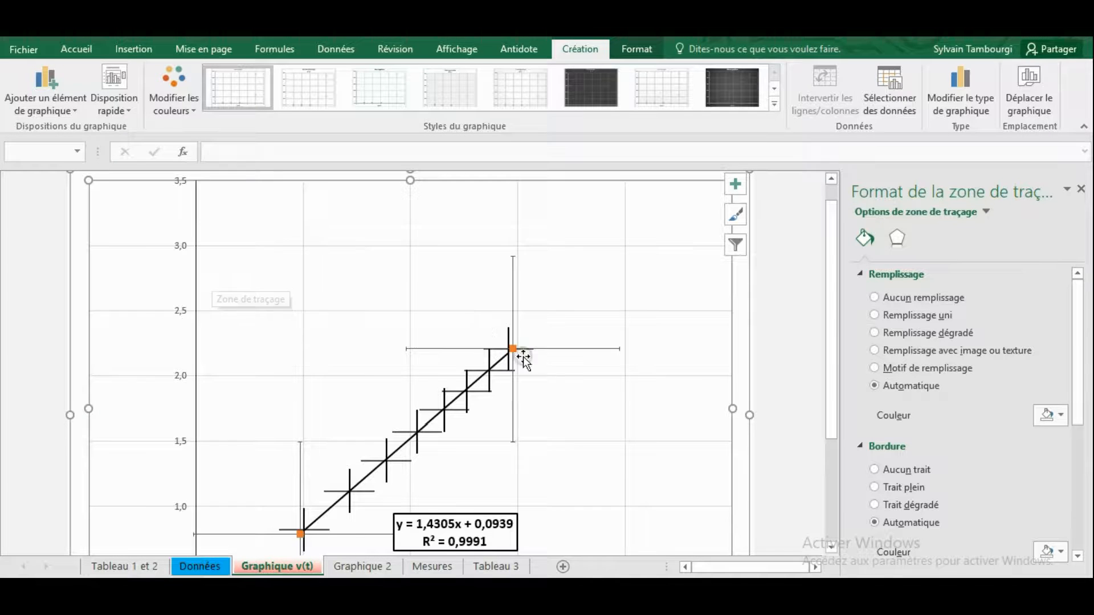
{"action": "scroll", "coordinate": [570, 360], "scroll_direction": "down", "scroll_amount": 1}
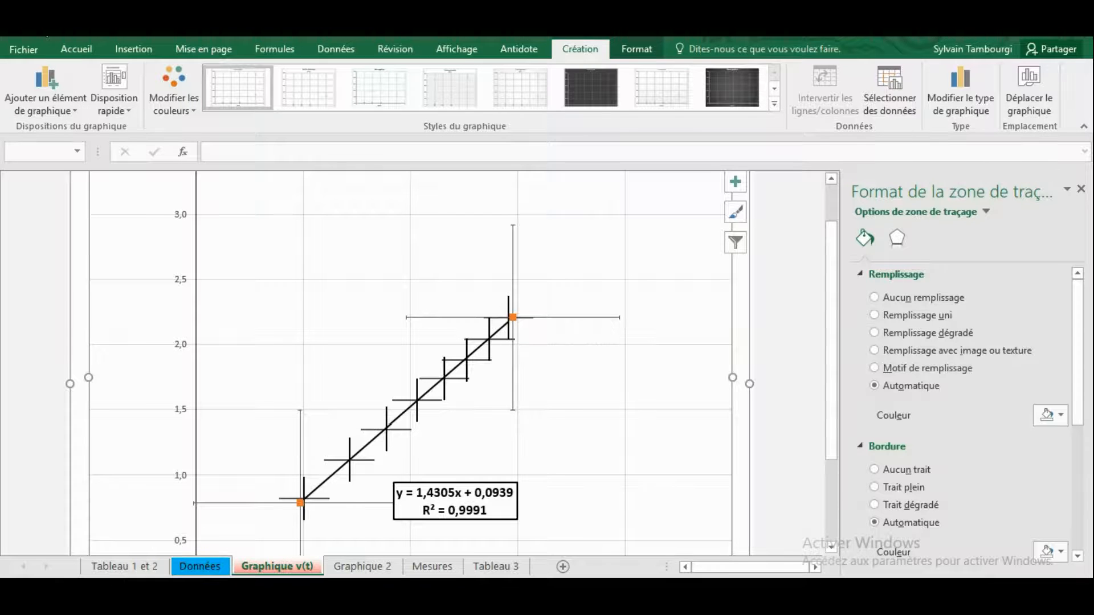
{"action": "left_click", "coordinate": [42, 24]}
{"action": "key", "text": "alt"}
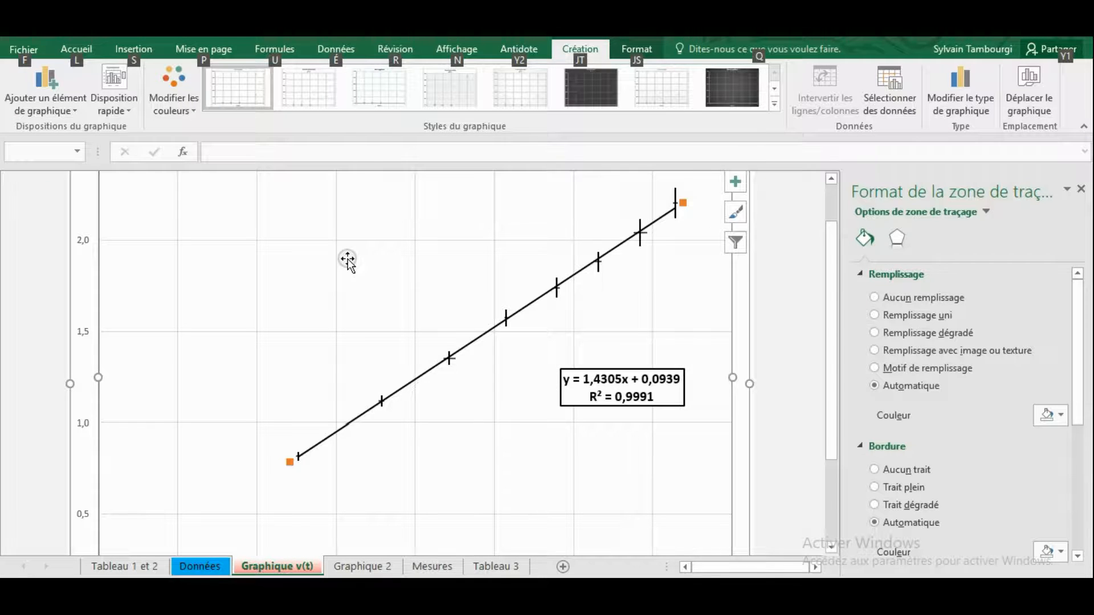
- Select the Série2 points in the v(t) chart and add standard error bars (Erreur type) to that series only
{"action": "left_click", "coordinate": [291, 464]}
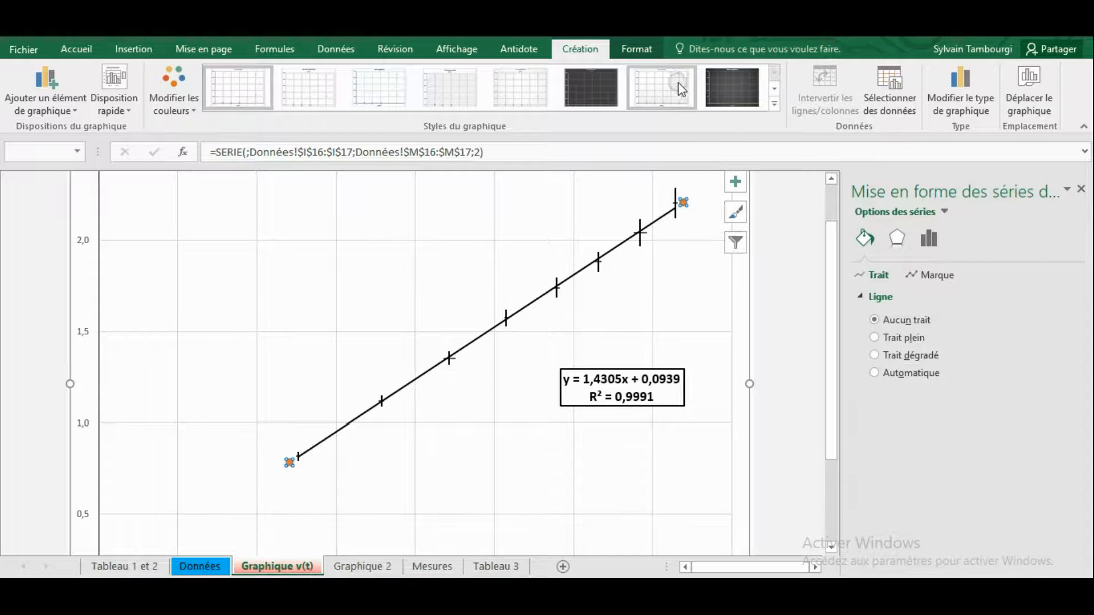
{"action": "left_click", "coordinate": [644, 50]}
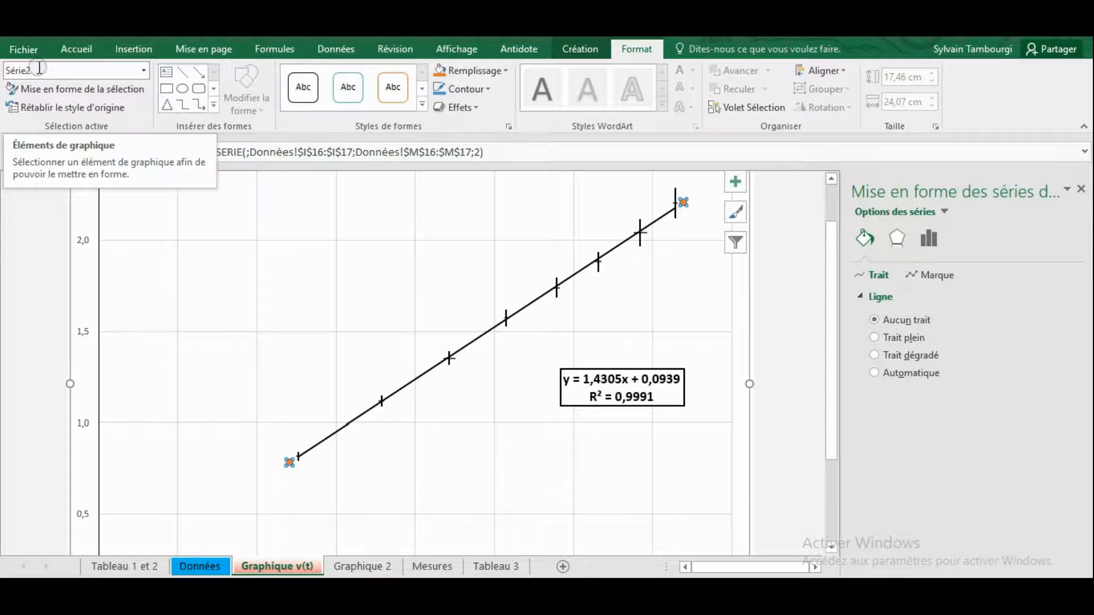
{"action": "left_click", "coordinate": [572, 48]}
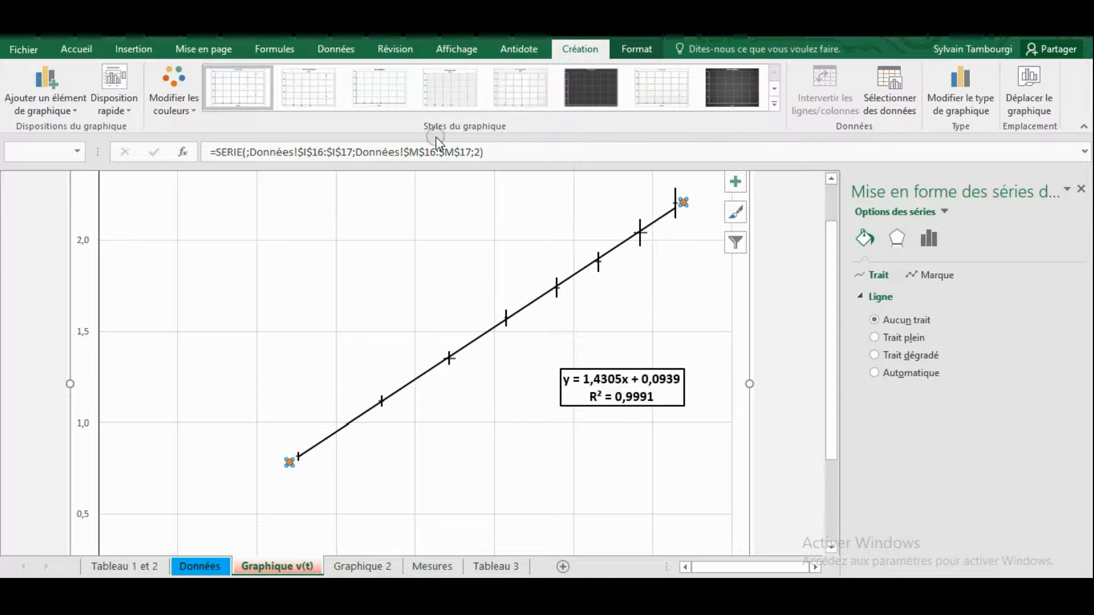
{"action": "left_click", "coordinate": [69, 108]}
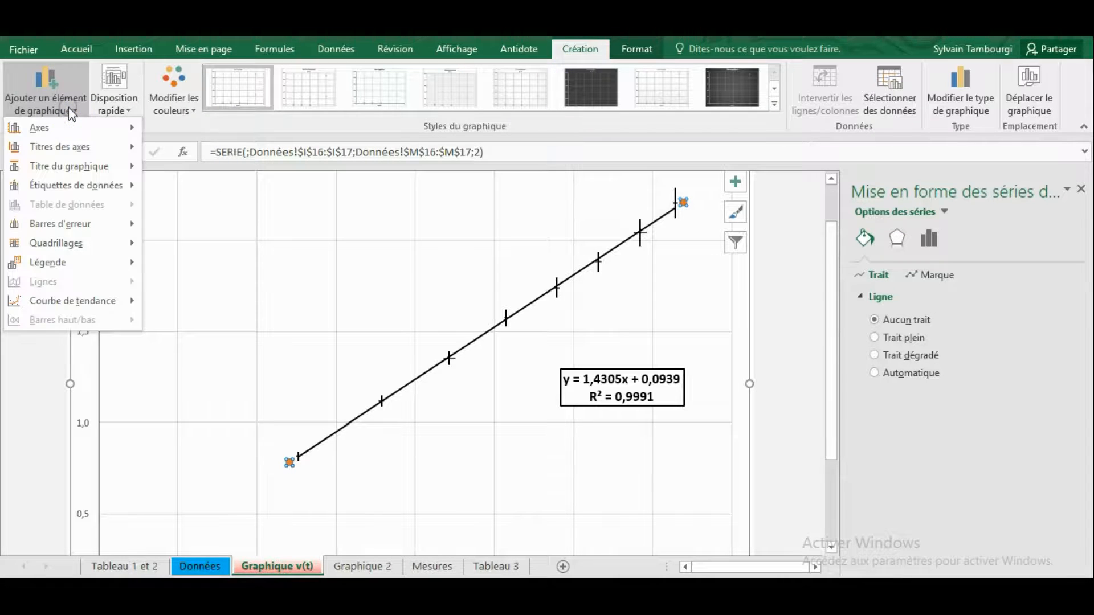
{"action": "left_click", "coordinate": [57, 224]}
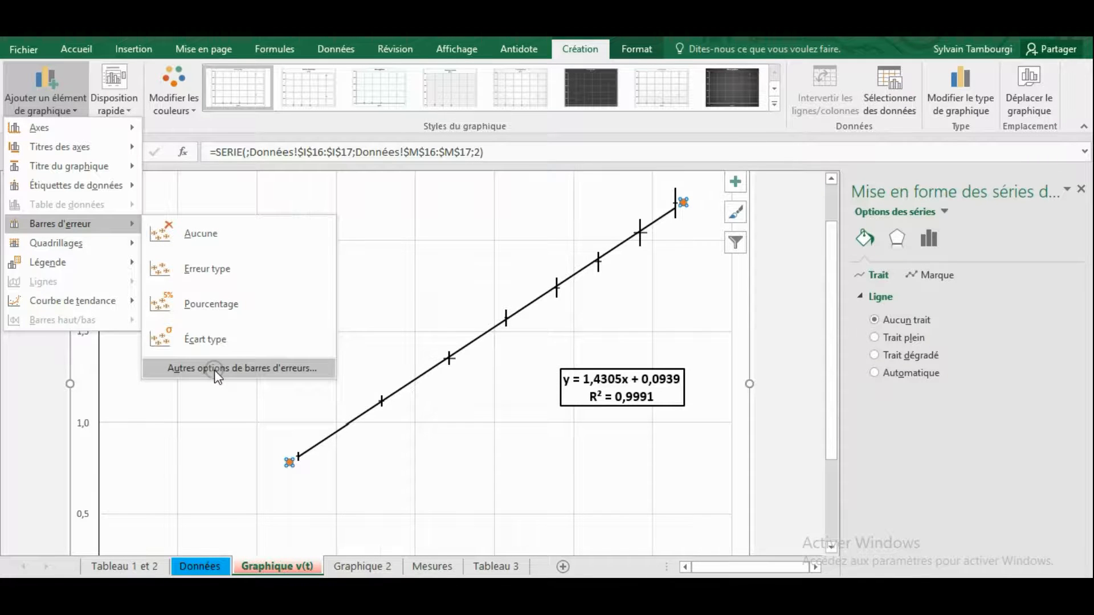
{"action": "left_click", "coordinate": [223, 272]}
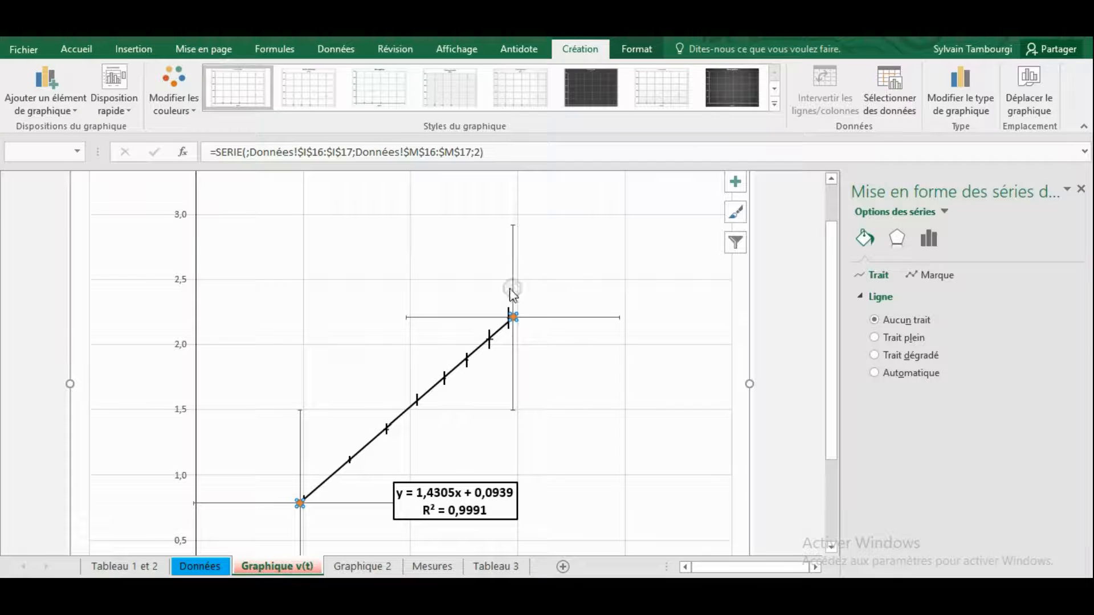
- Select Série2's X error bars, switch their error amount to Personnalisé, and open the custom error values
{"action": "left_click", "coordinate": [646, 51]}
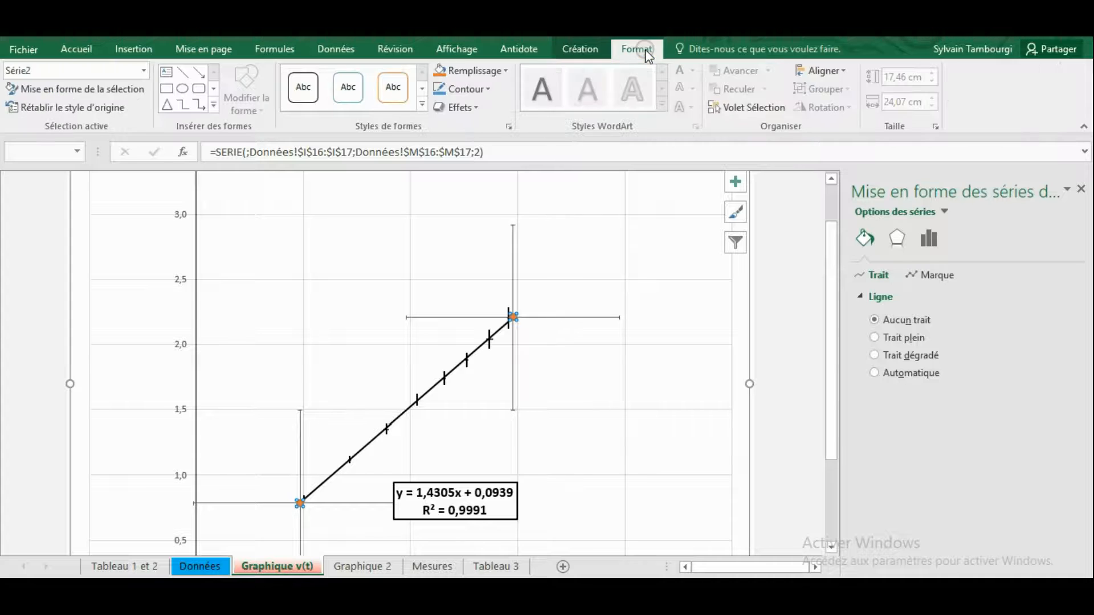
{"action": "left_click", "coordinate": [144, 70]}
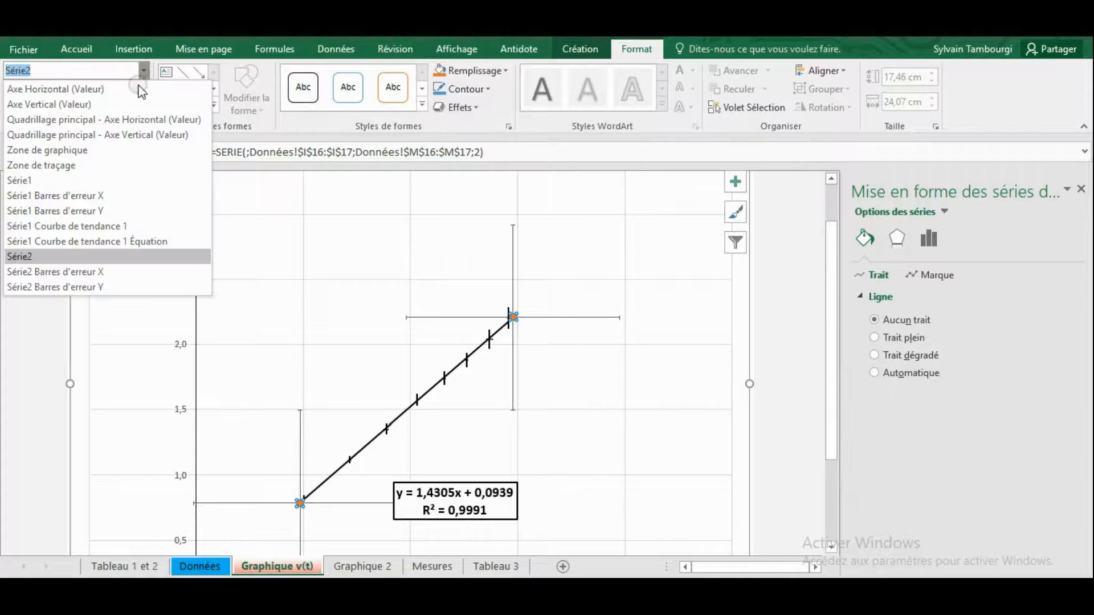
{"action": "left_click", "coordinate": [83, 274]}
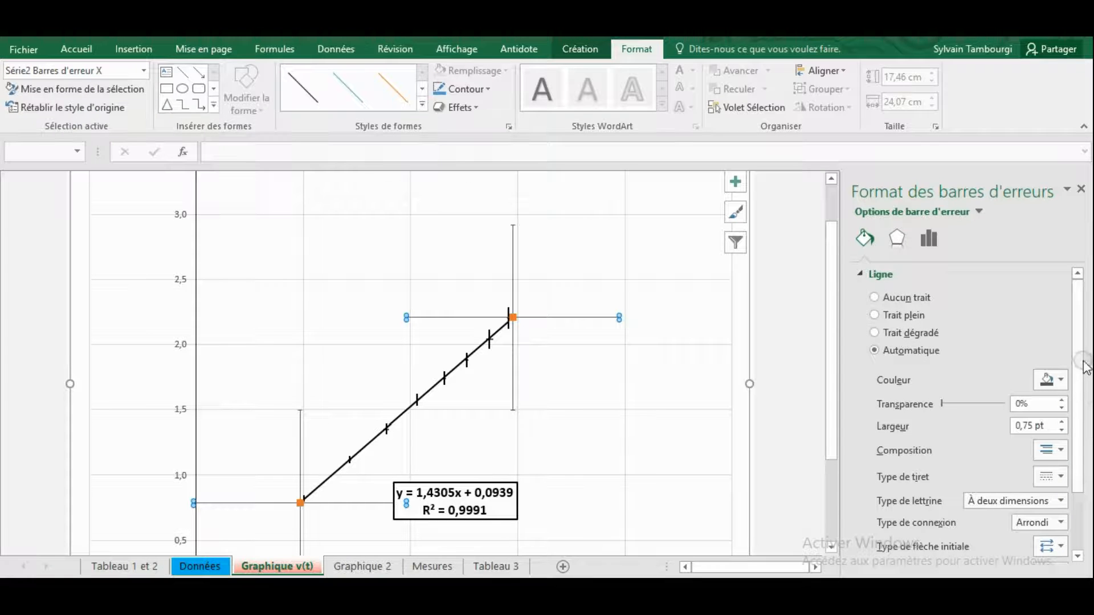
{"action": "scroll", "coordinate": [1082, 365], "scroll_direction": "down", "scroll_amount": 3}
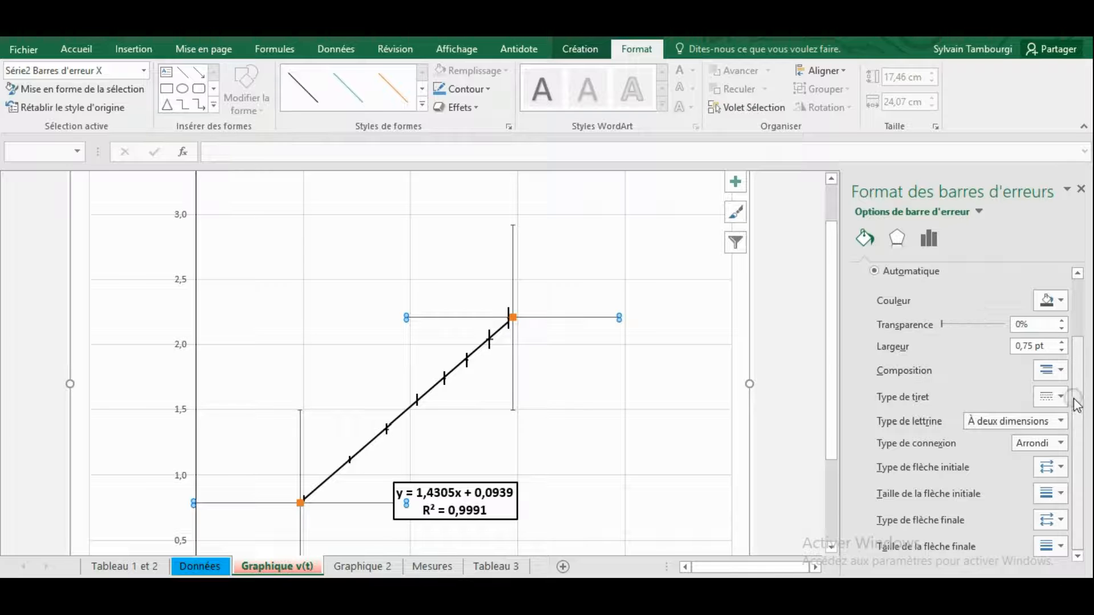
{"action": "left_click", "coordinate": [930, 238]}
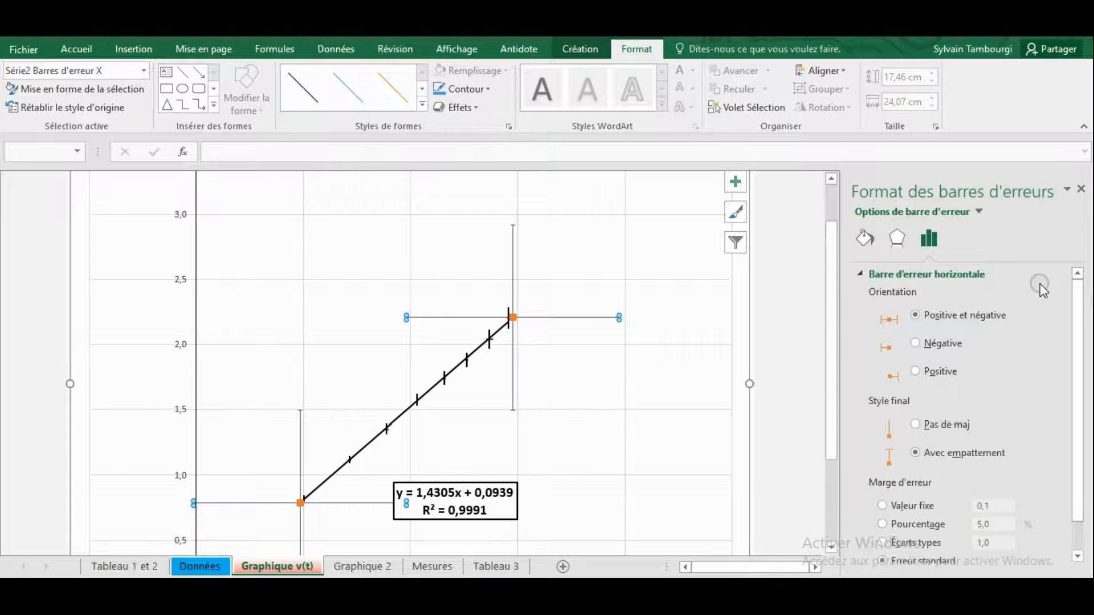
{"action": "scroll", "coordinate": [1080, 310], "scroll_direction": "down", "scroll_amount": 1}
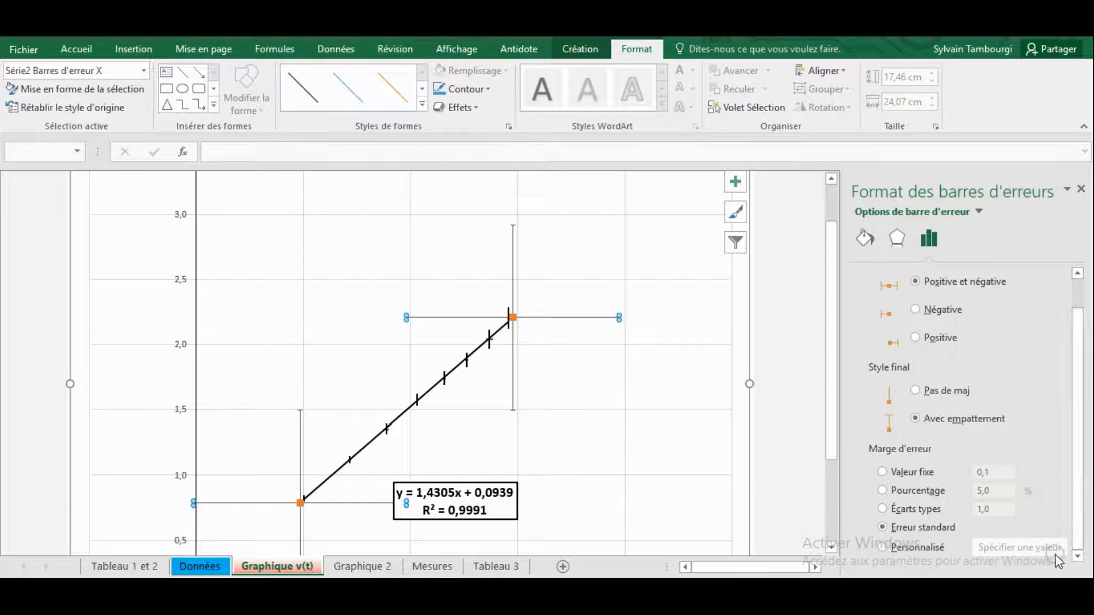
{"action": "left_click", "coordinate": [885, 548]}
{"action": "left_click", "coordinate": [1025, 551]}
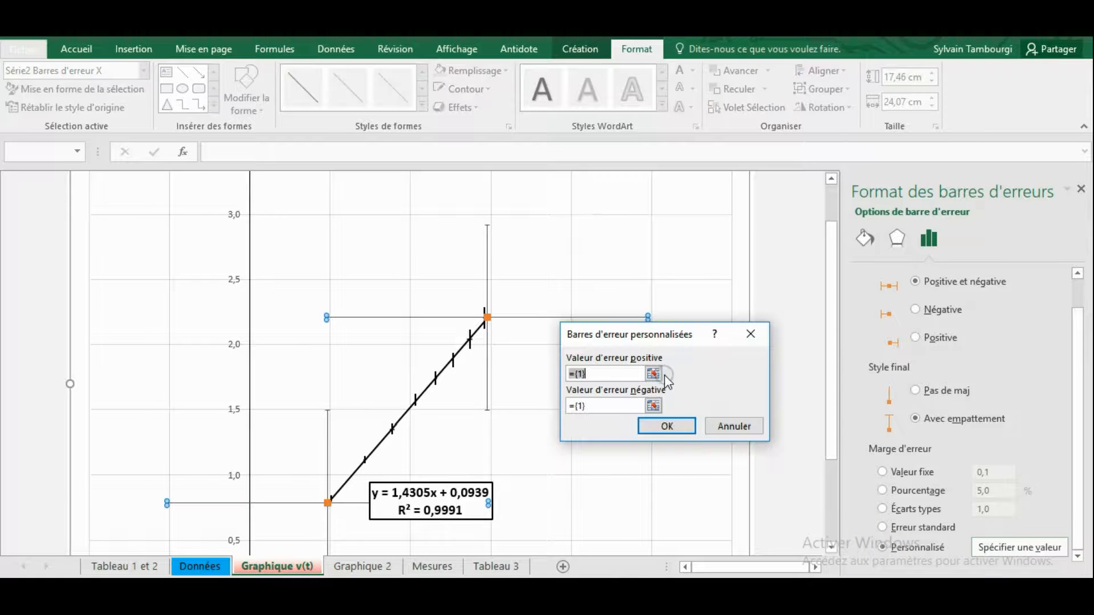
- Set both the positive and negative X error values to Données K16:K17, and apply them
{"action": "left_click", "coordinate": [654, 373]}
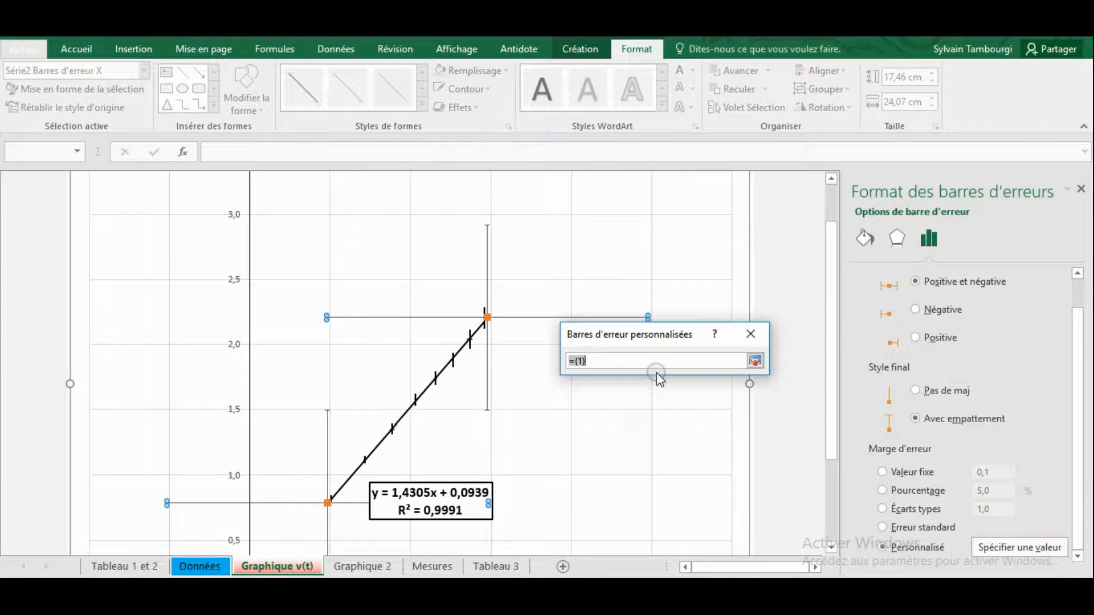
{"action": "left_click", "coordinate": [200, 566]}
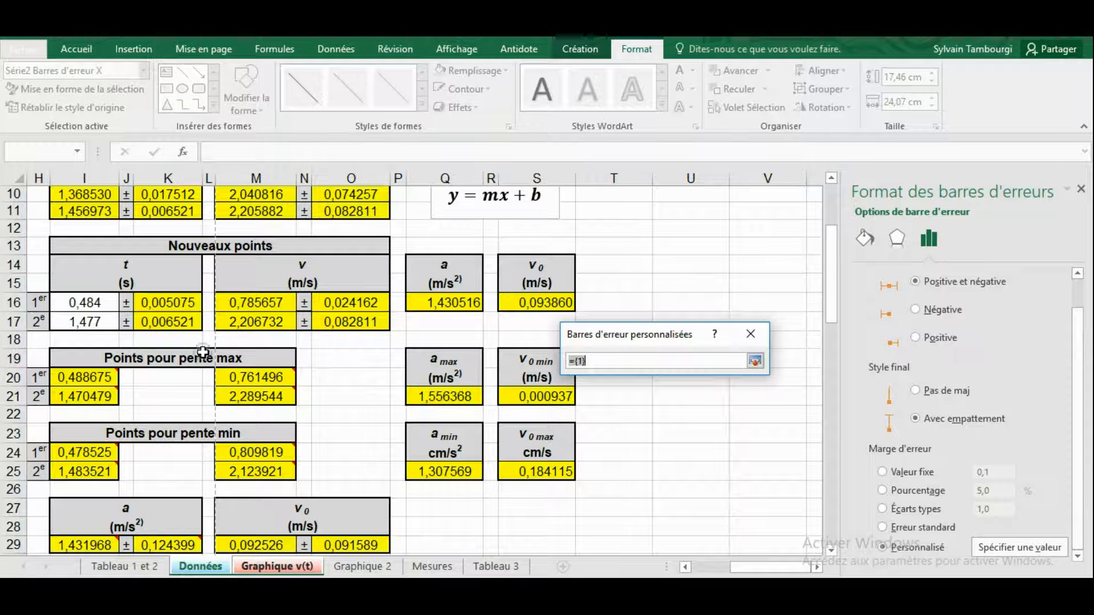
{"action": "left_click_drag", "start_coordinate": [188, 302], "coordinate": [185, 320]}
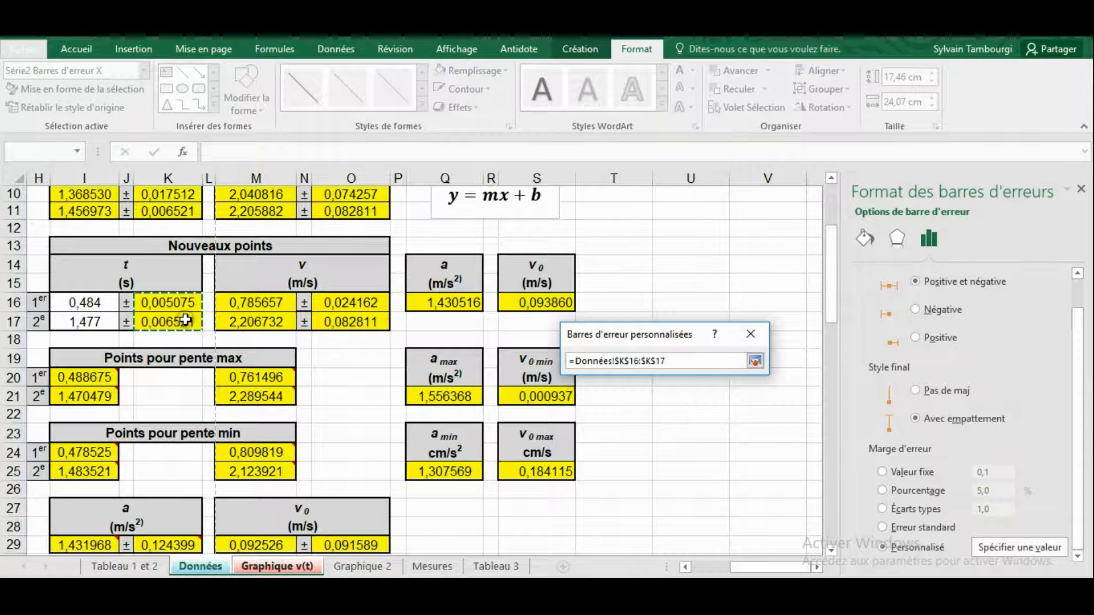
{"action": "left_click", "coordinate": [756, 361]}
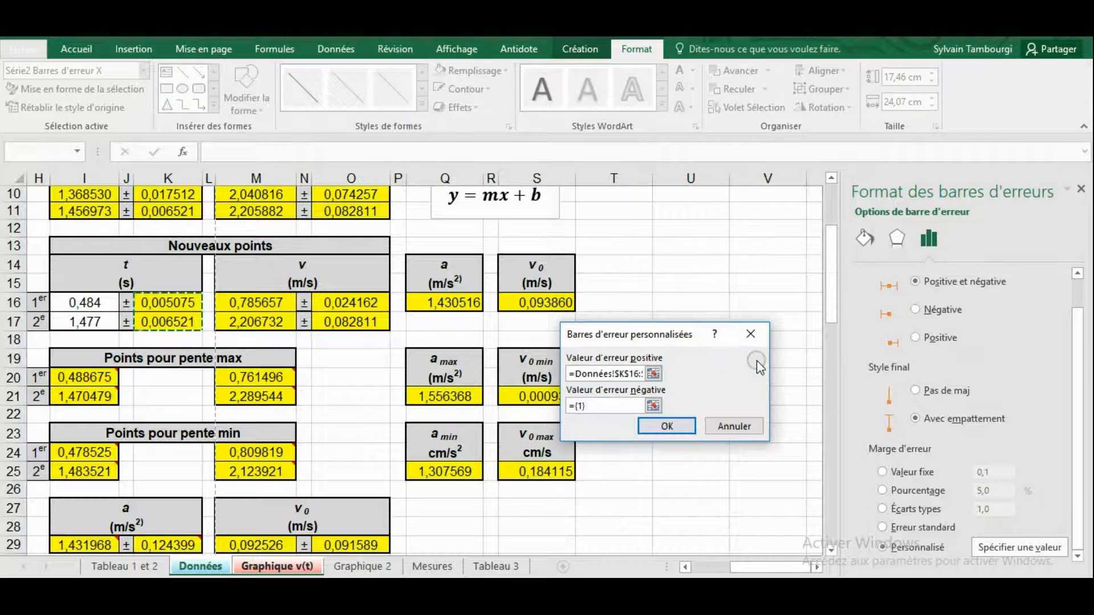
{"action": "left_click", "coordinate": [653, 405]}
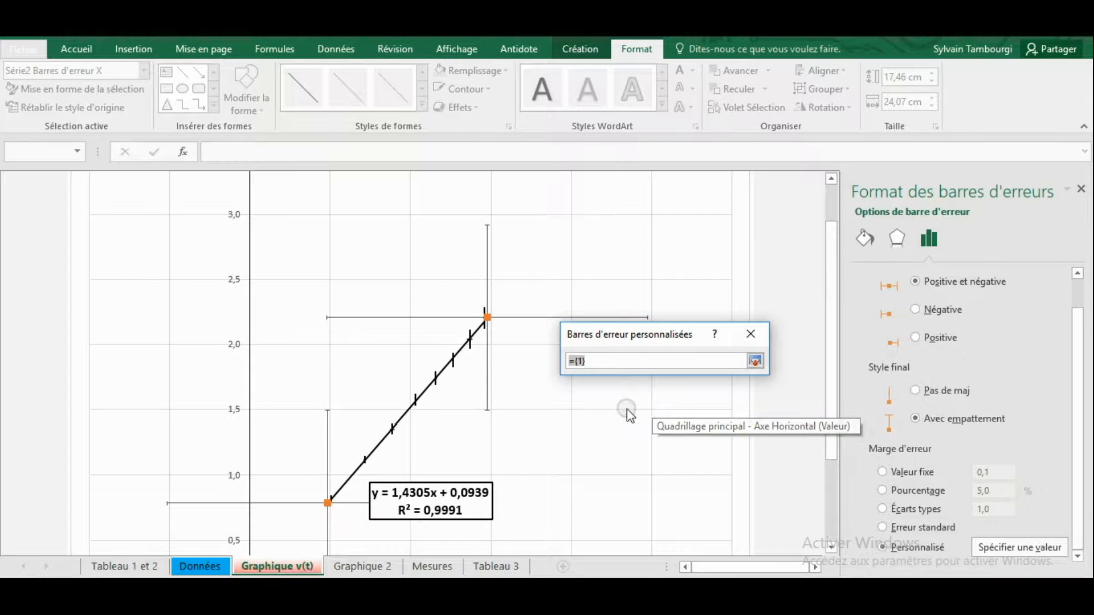
{"action": "left_click", "coordinate": [200, 567]}
{"action": "left_click_drag", "start_coordinate": [180, 303], "coordinate": [149, 320]}
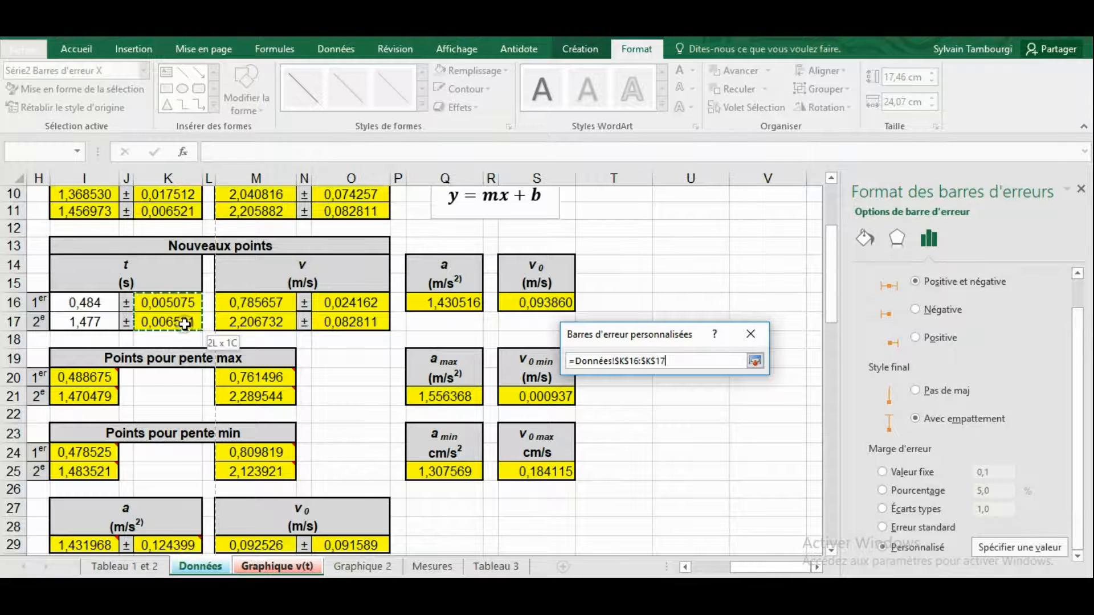
{"action": "left_click", "coordinate": [754, 361]}
{"action": "left_click", "coordinate": [673, 425]}
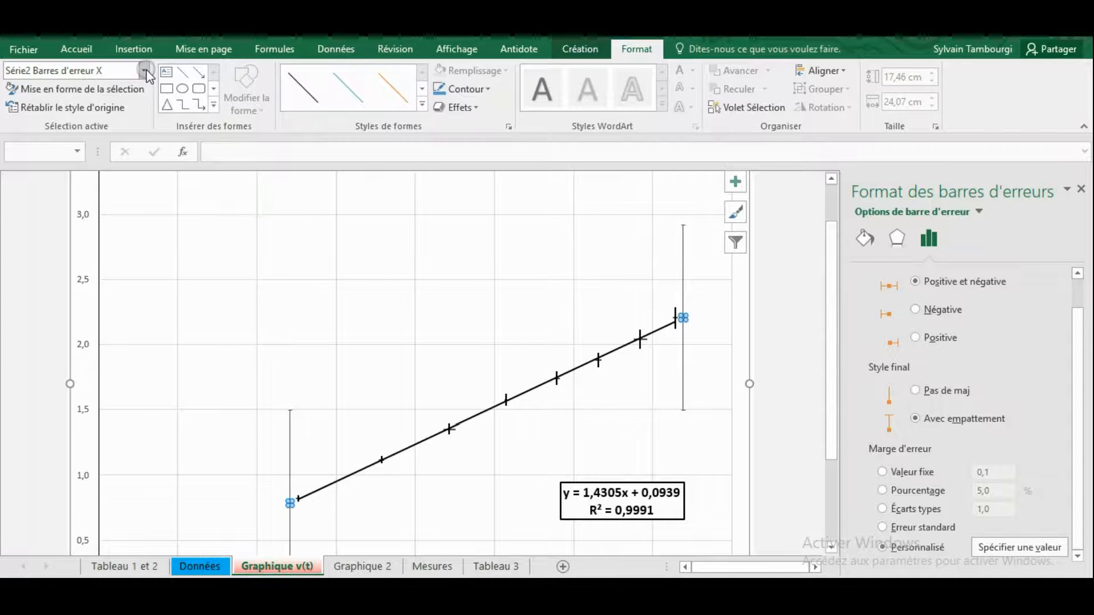
- Select Série2's Y error bars, switch their error amount to Personnalisé, and open the custom error values
{"action": "left_click", "coordinate": [146, 70]}
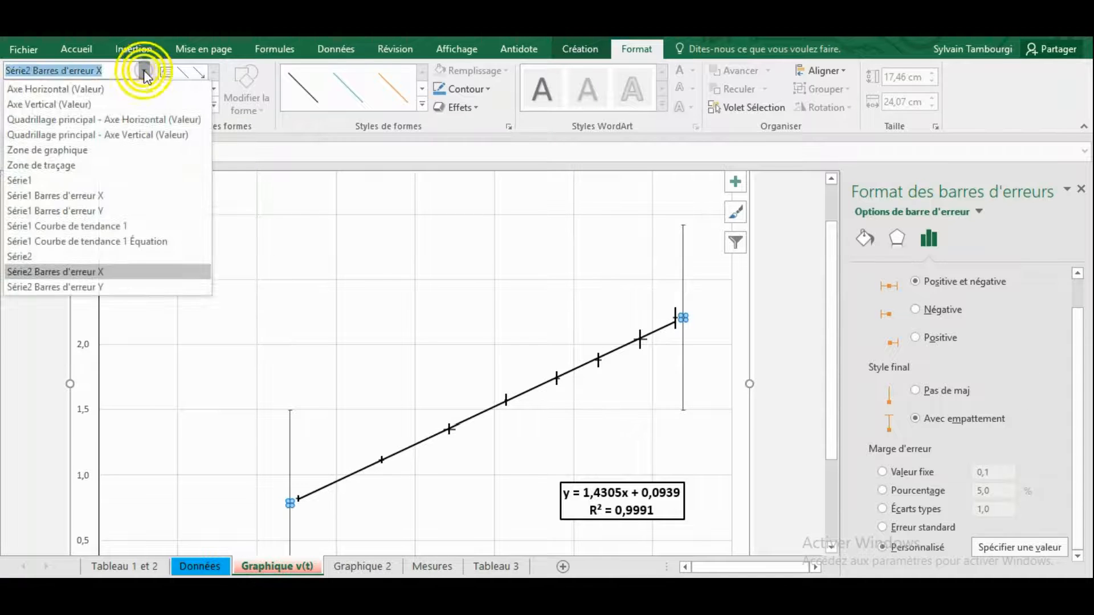
{"action": "left_click", "coordinate": [44, 285]}
{"action": "left_click_drag", "start_coordinate": [1085, 345], "coordinate": [1075, 442]}
{"action": "left_click", "coordinate": [907, 548]}
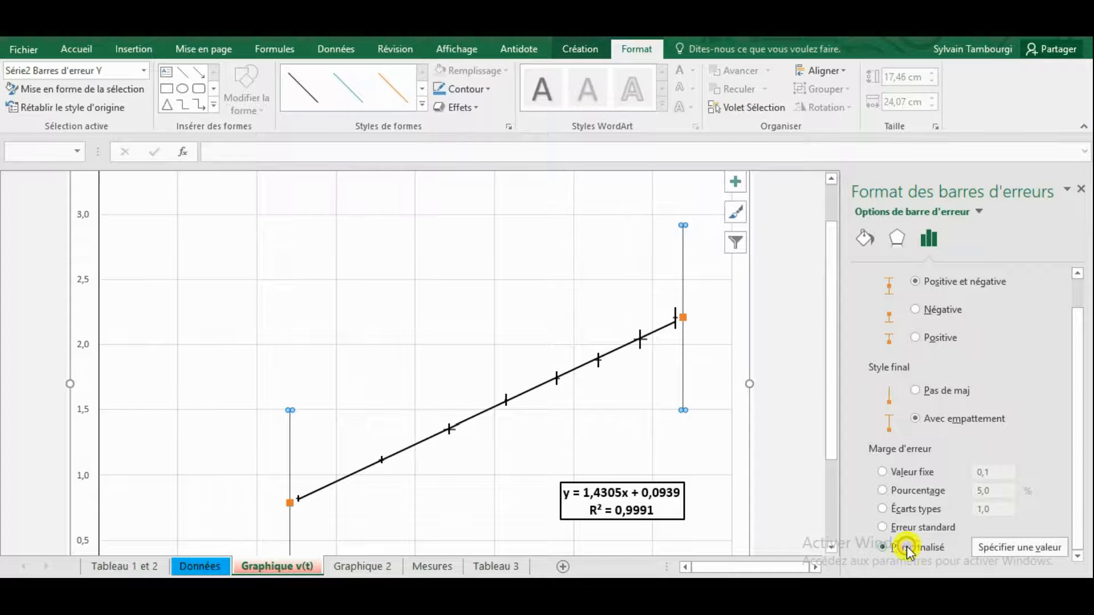
{"action": "left_click", "coordinate": [1034, 548]}
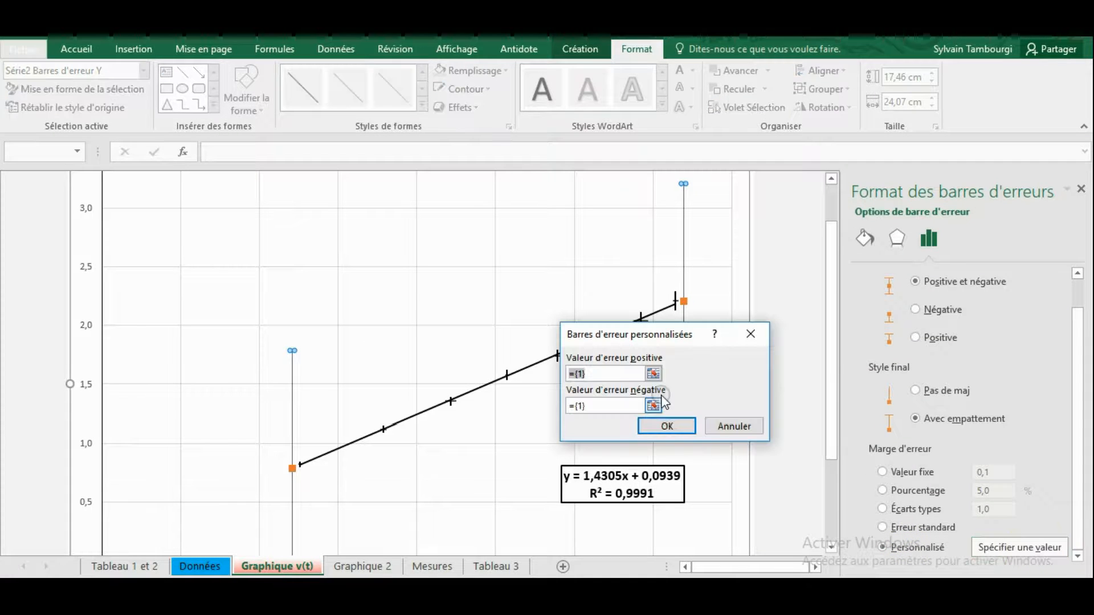
- Set both the positive and negative Y error values of Série2 to Données O16:O17, and apply them
{"action": "left_click", "coordinate": [653, 374]}
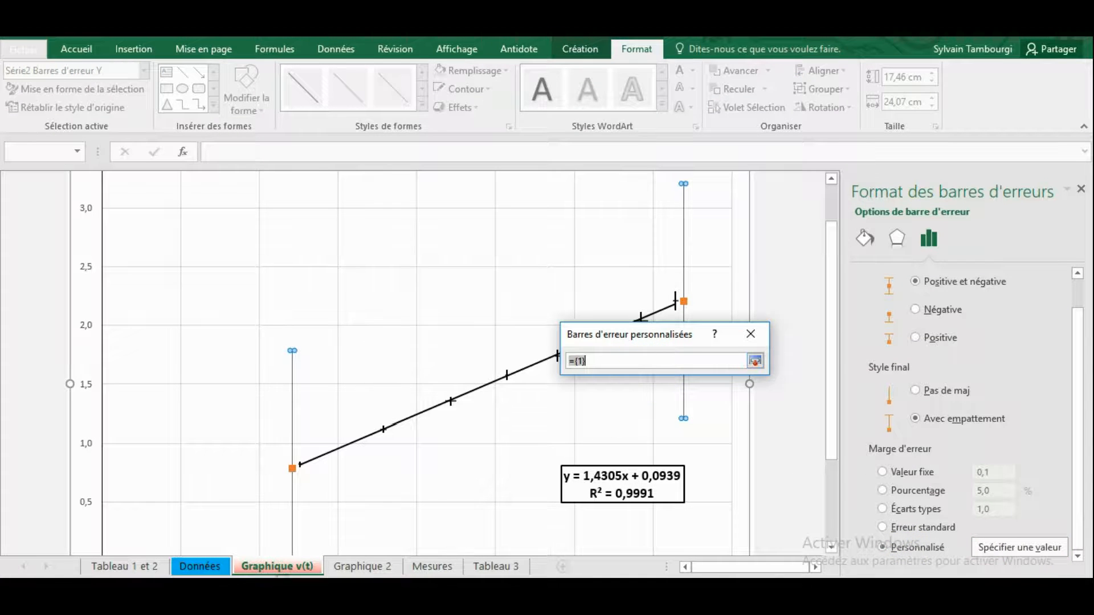
{"action": "left_click", "coordinate": [195, 567]}
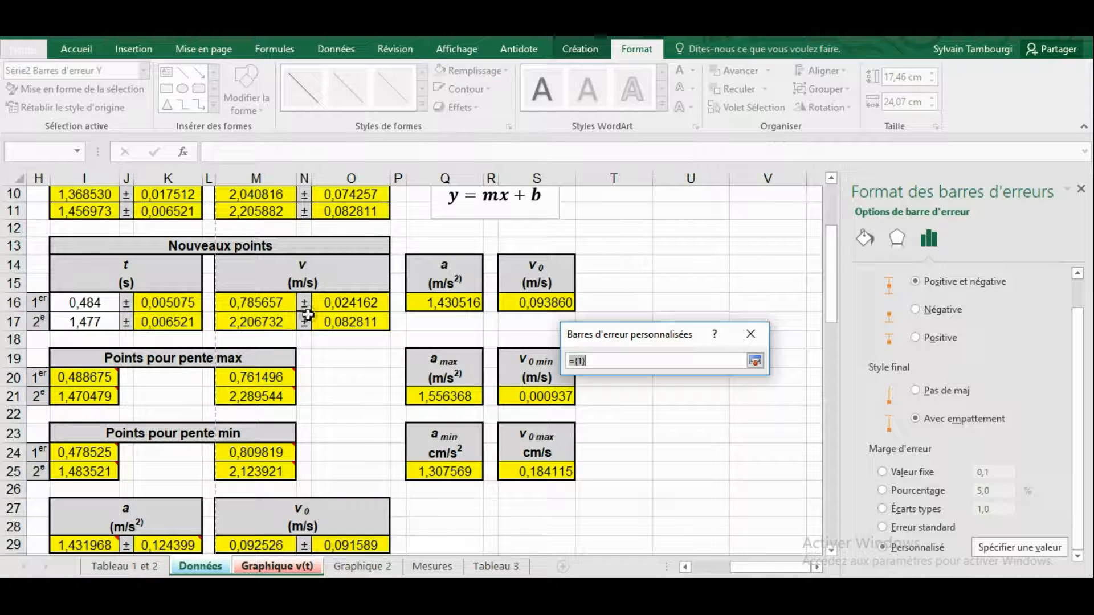
{"action": "left_click_drag", "start_coordinate": [365, 302], "coordinate": [365, 322]}
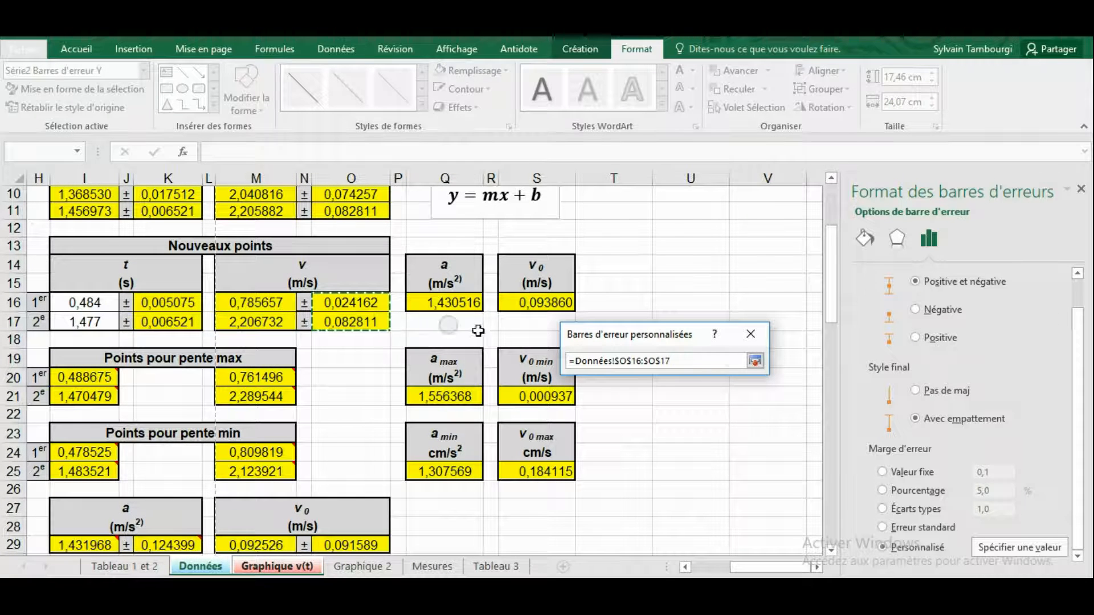
{"action": "left_click", "coordinate": [754, 361]}
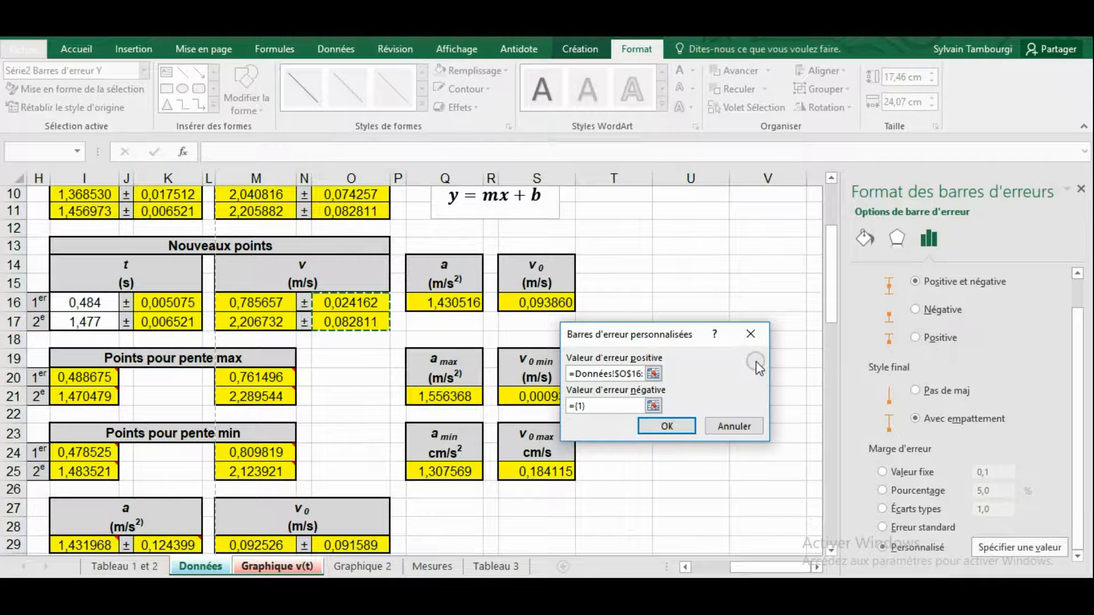
{"action": "left_click", "coordinate": [652, 406]}
{"action": "left_click", "coordinate": [202, 566]}
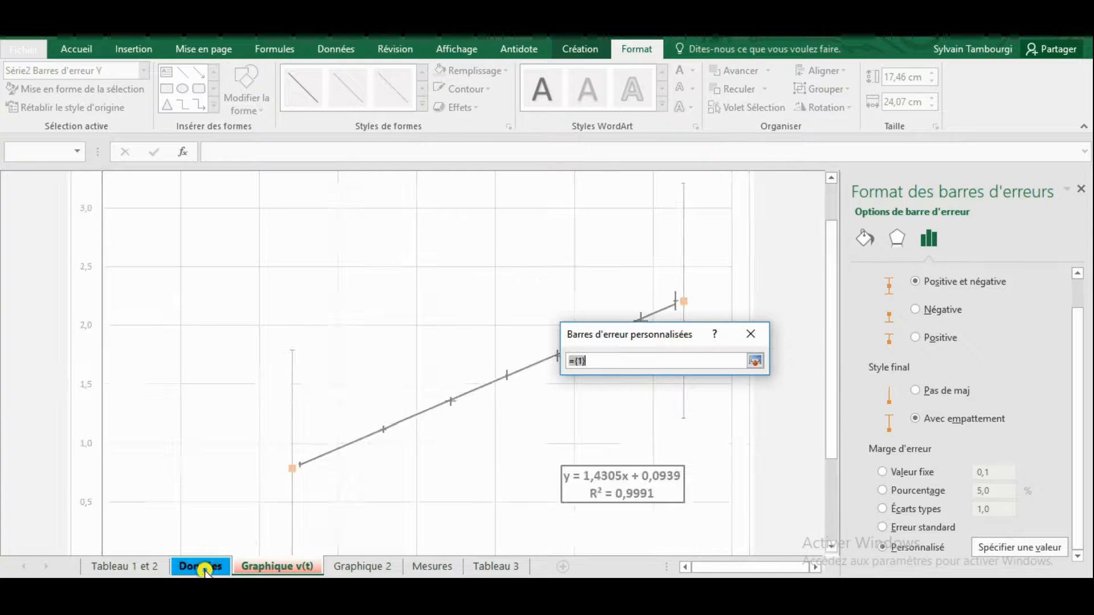
{"action": "left_click_drag", "start_coordinate": [365, 303], "coordinate": [365, 322]}
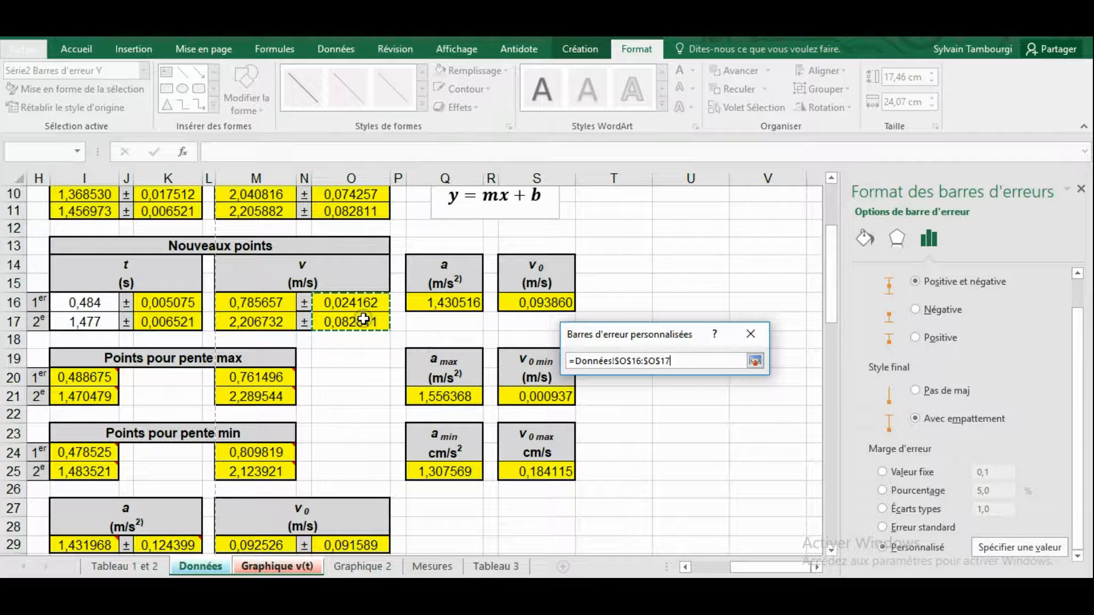
{"action": "left_click", "coordinate": [754, 360]}
{"action": "left_click", "coordinate": [666, 426]}
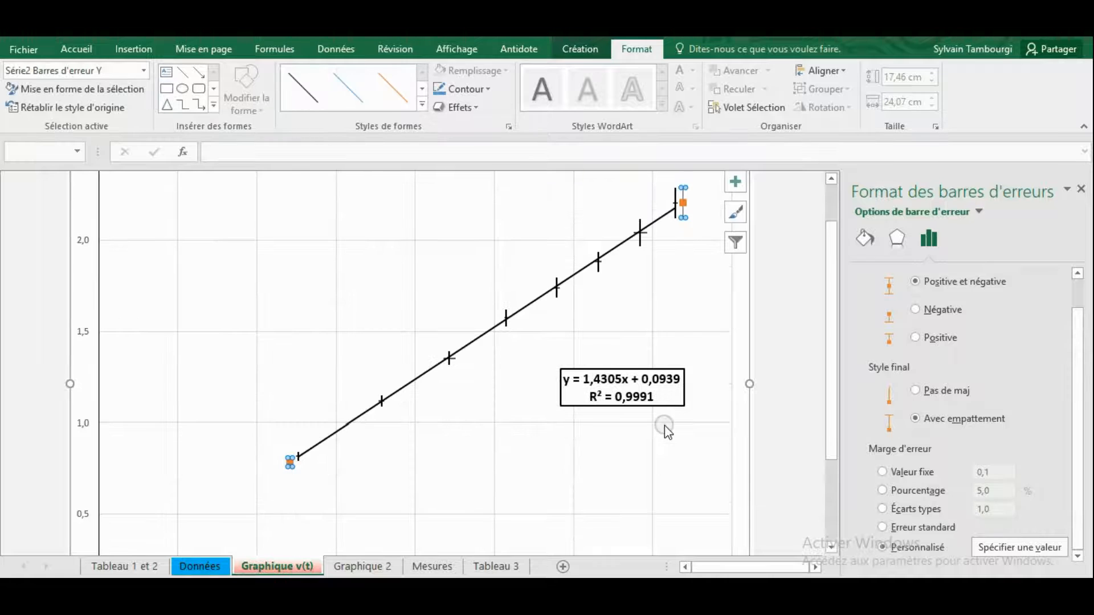
- Set the marker option of the Série2 points in the v(t) chart to Aucun, leaving only their error bars
{"action": "left_click", "coordinate": [389, 341]}
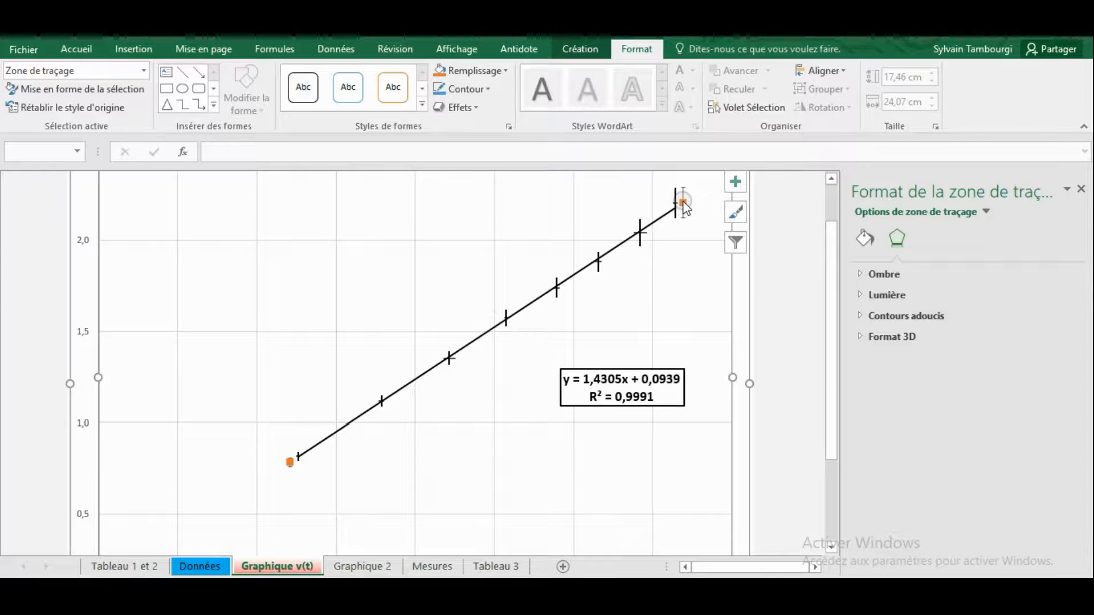
{"action": "mouse_move", "coordinate": [683, 204]}
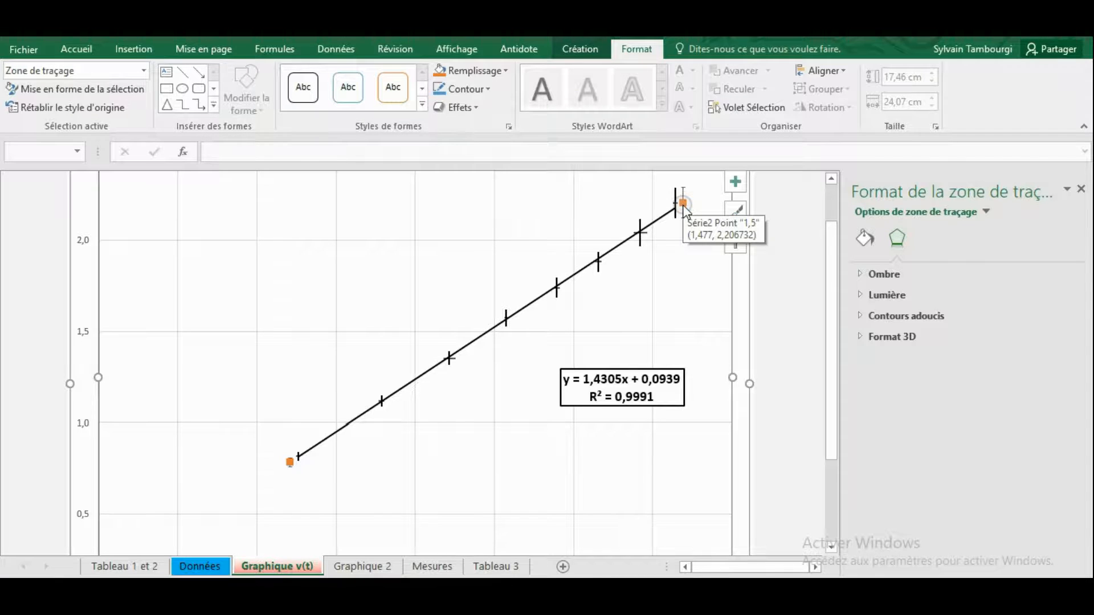
{"action": "left_click", "coordinate": [684, 206]}
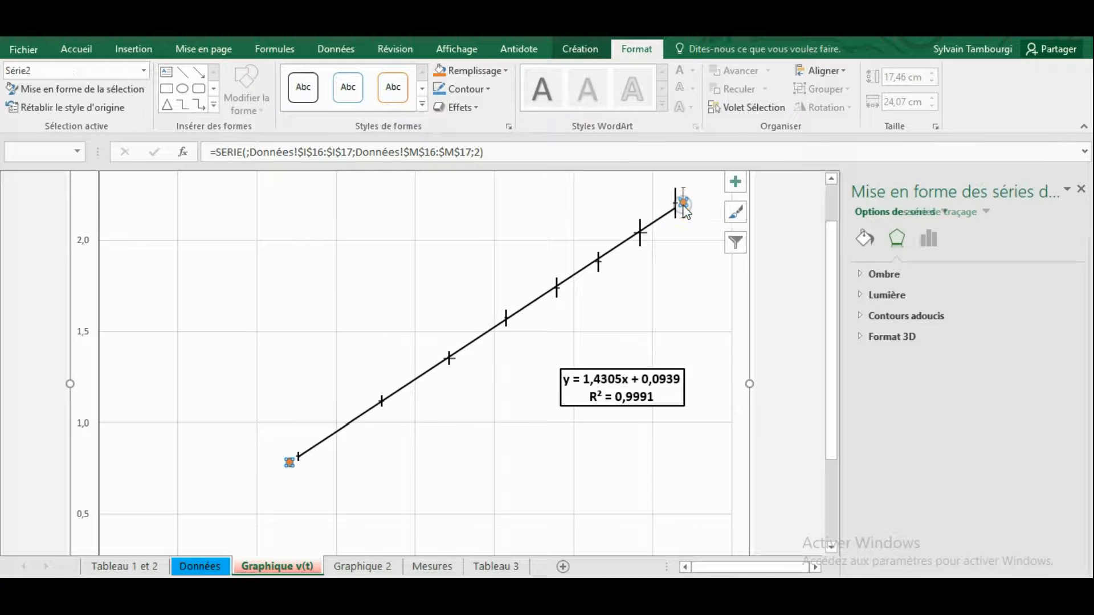
{"action": "left_click", "coordinate": [85, 89]}
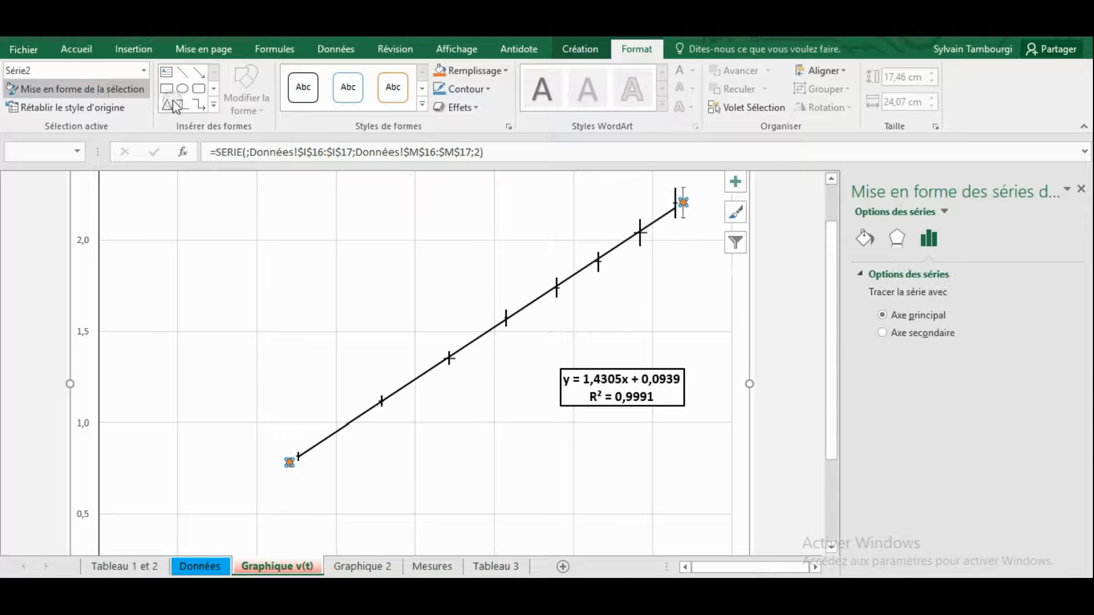
{"action": "left_click", "coordinate": [865, 238]}
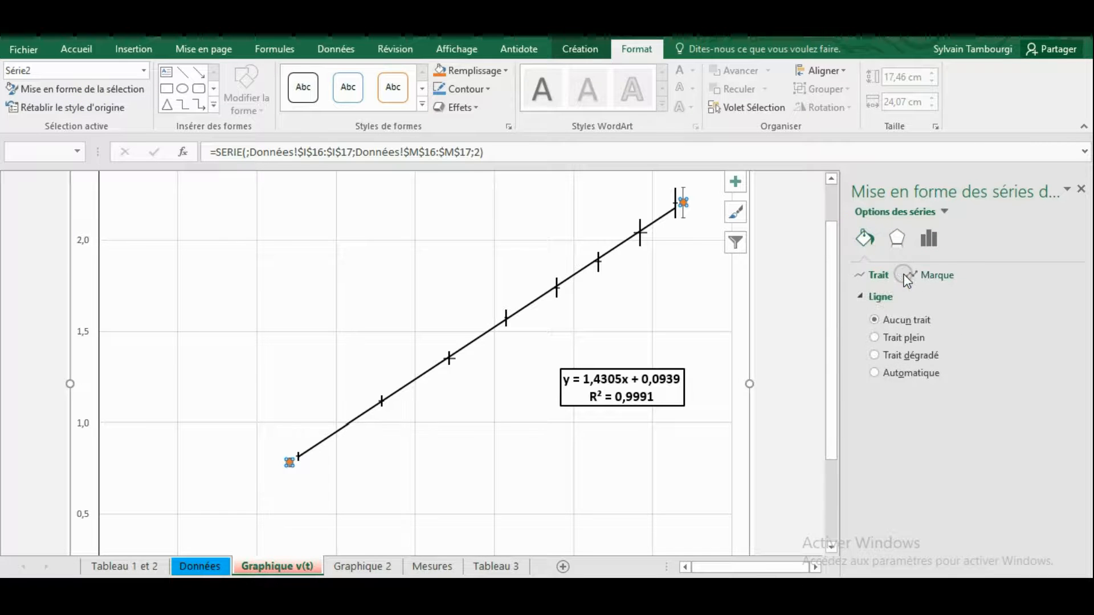
{"action": "left_click", "coordinate": [929, 276]}
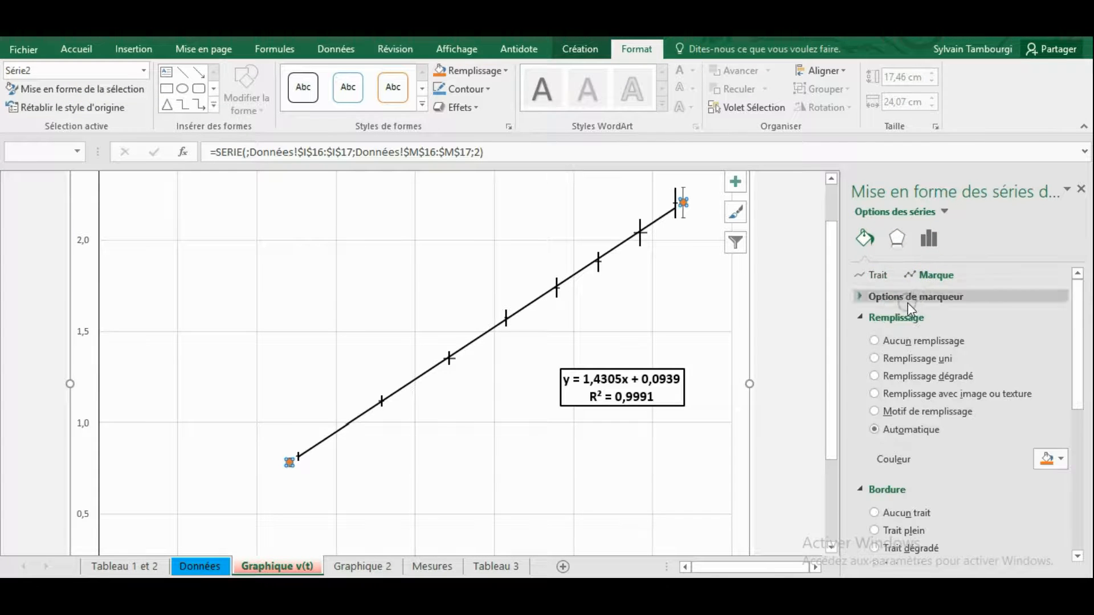
{"action": "left_click", "coordinate": [861, 296]}
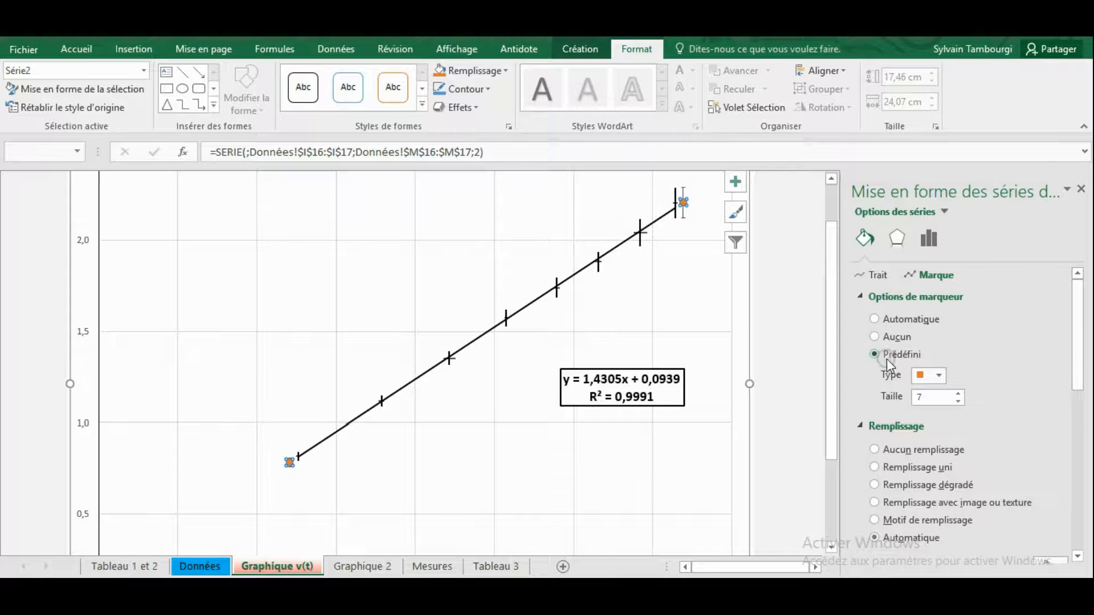
{"action": "left_click", "coordinate": [876, 336]}
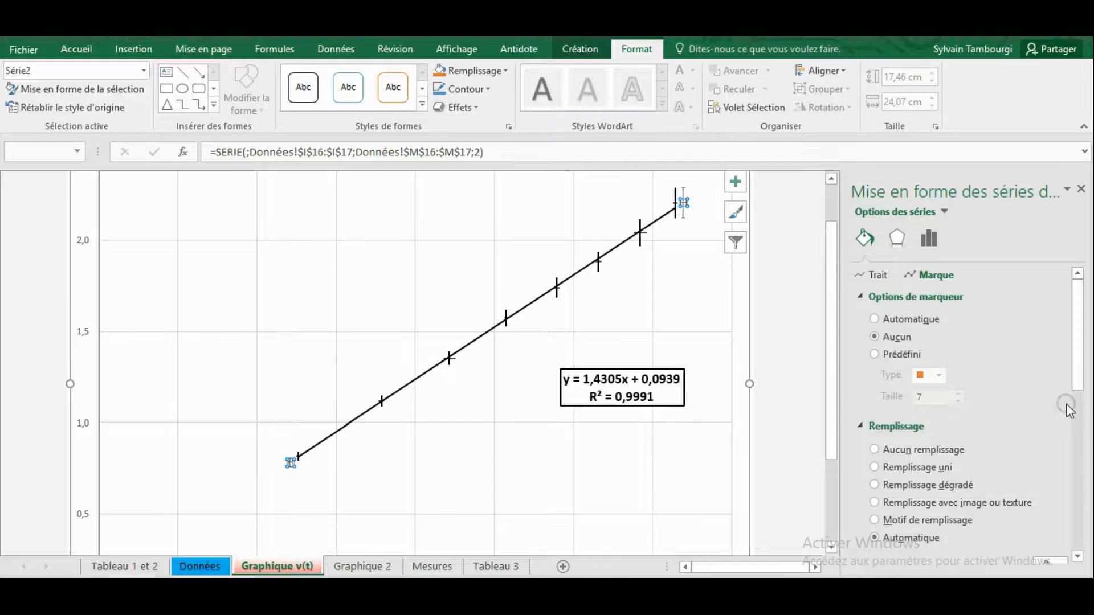
{"action": "left_click_drag", "start_coordinate": [1078, 361], "coordinate": [1078, 447]}
{"action": "left_click", "coordinate": [652, 302]}
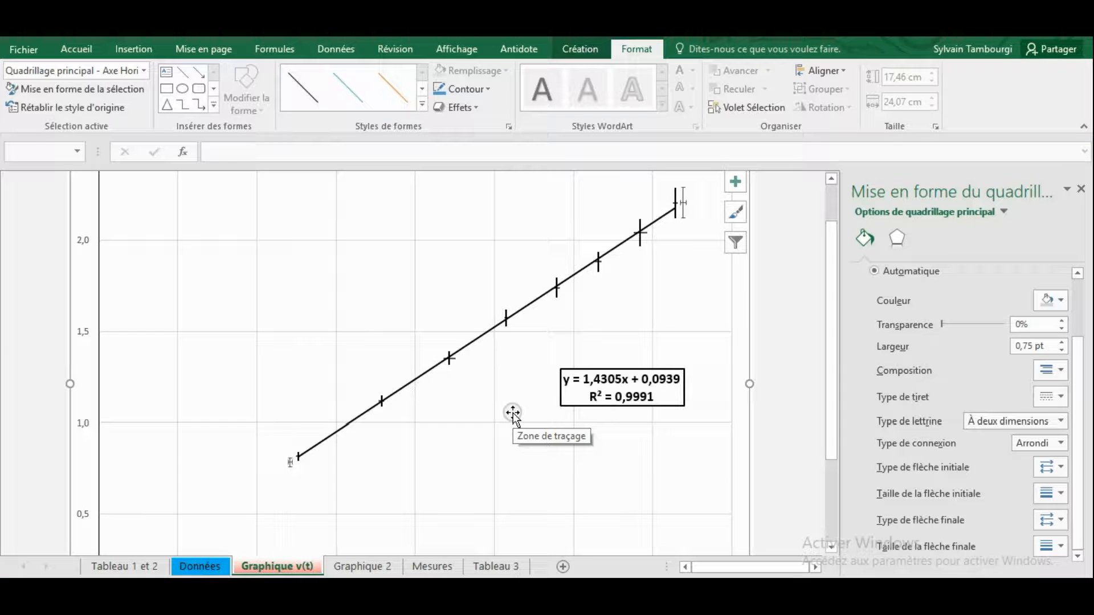
- Examine the Série2 error bars up close at both the upper and lower ends of the v(t) line
{"action": "left_click_drag", "start_coordinate": [1006, 585], "coordinate": [1043, 585]}
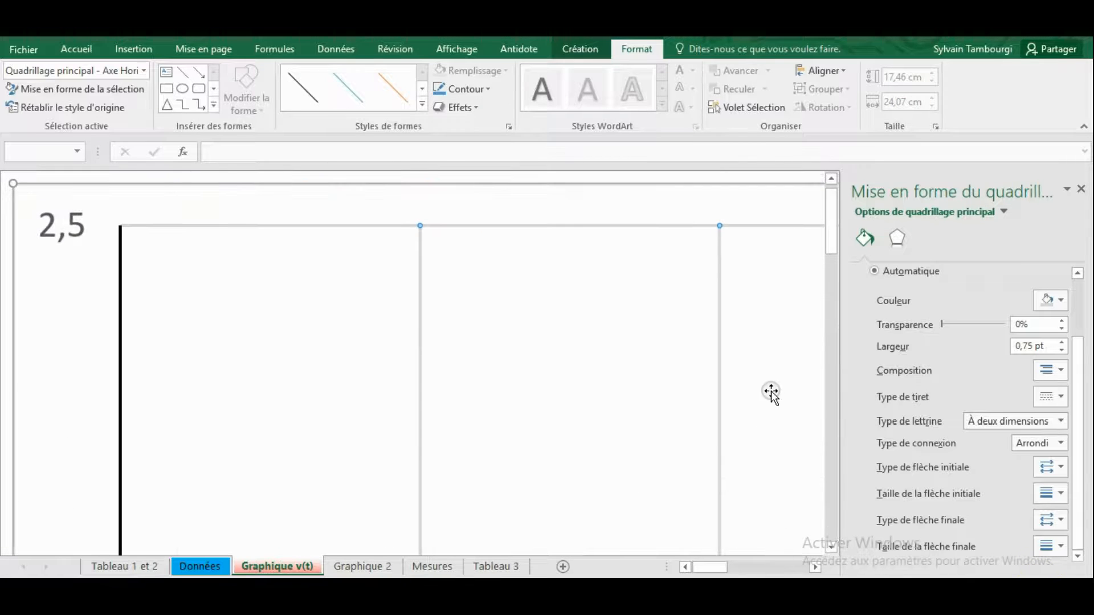
{"action": "left_click_drag", "start_coordinate": [833, 235], "coordinate": [716, 513]}
{"action": "left_click_drag", "start_coordinate": [696, 564], "coordinate": [786, 564]}
{"action": "left_click_drag", "start_coordinate": [832, 301], "coordinate": [833, 254]}
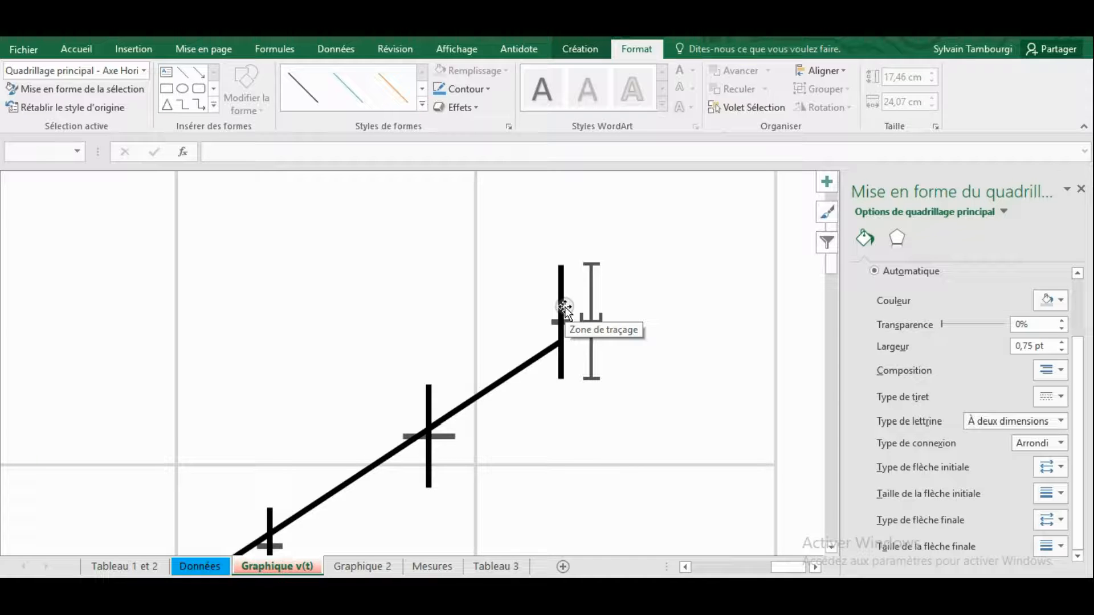
{"action": "left_click_drag", "start_coordinate": [831, 263], "coordinate": [835, 516]}
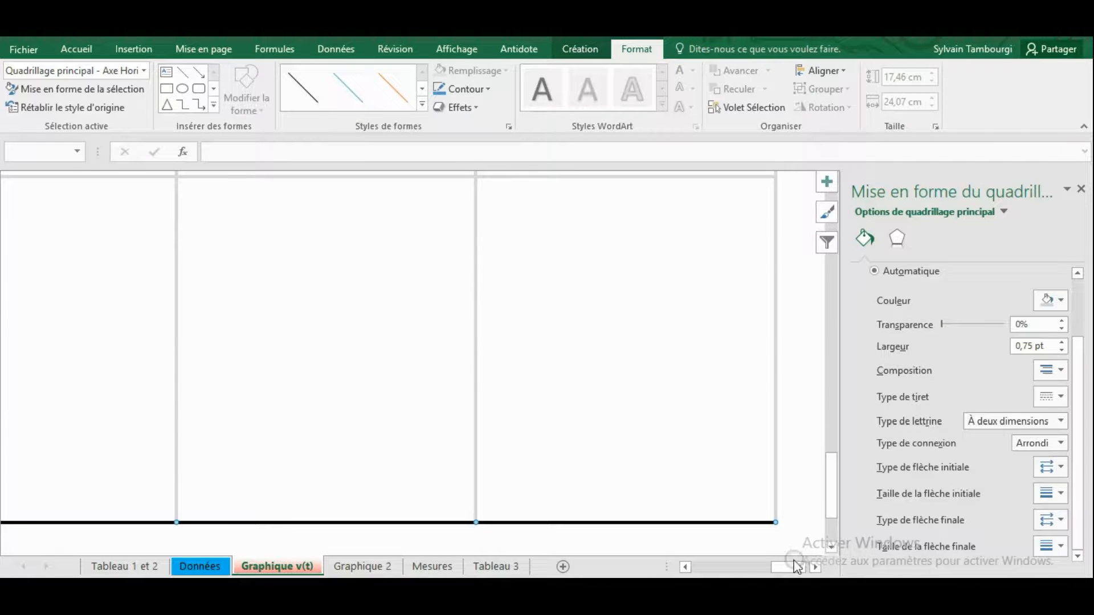
{"action": "left_click_drag", "start_coordinate": [789, 572], "coordinate": [767, 564]}
{"action": "left_click_drag", "start_coordinate": [831, 467], "coordinate": [870, 359]}
{"action": "left_click_drag", "start_coordinate": [766, 567], "coordinate": [721, 567]}
{"action": "scroll", "coordinate": [752, 422], "scroll_direction": "down", "scroll_amount": 3}
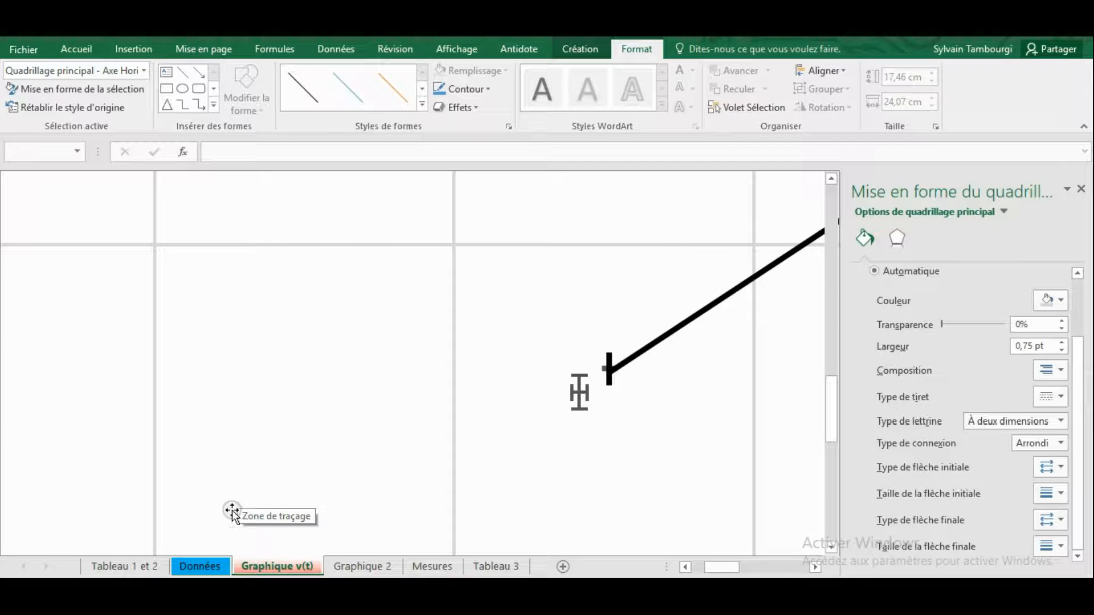
- Copy the Points pour pente max time and velocity cells, I20:I21 and M20:M21, from the Données sheet
{"action": "left_click", "coordinate": [208, 563]}
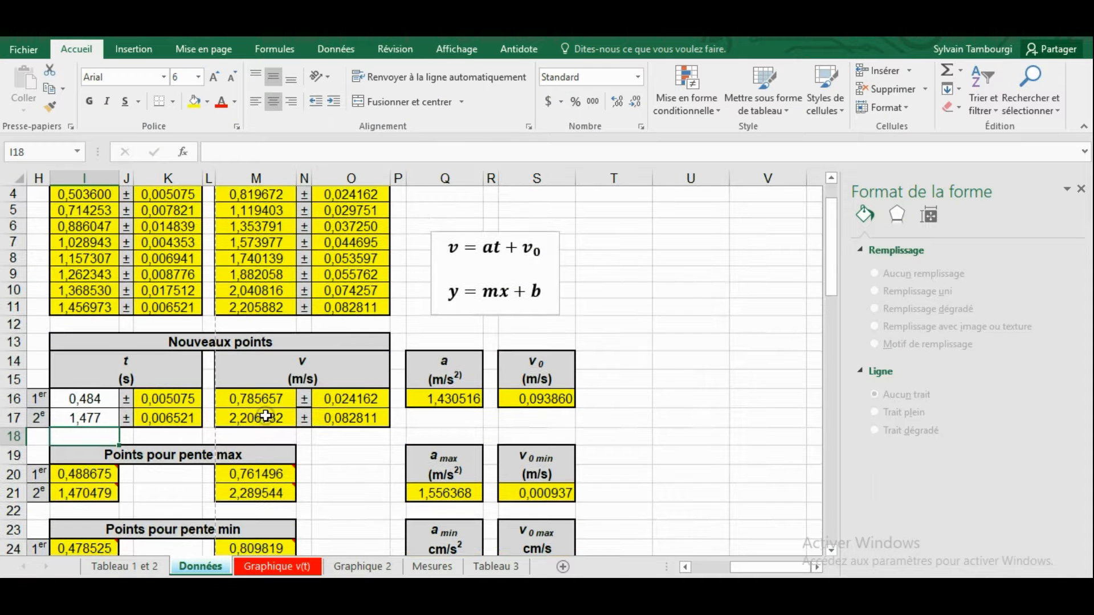
{"action": "scroll", "coordinate": [265, 414], "scroll_direction": "down", "scroll_amount": 3}
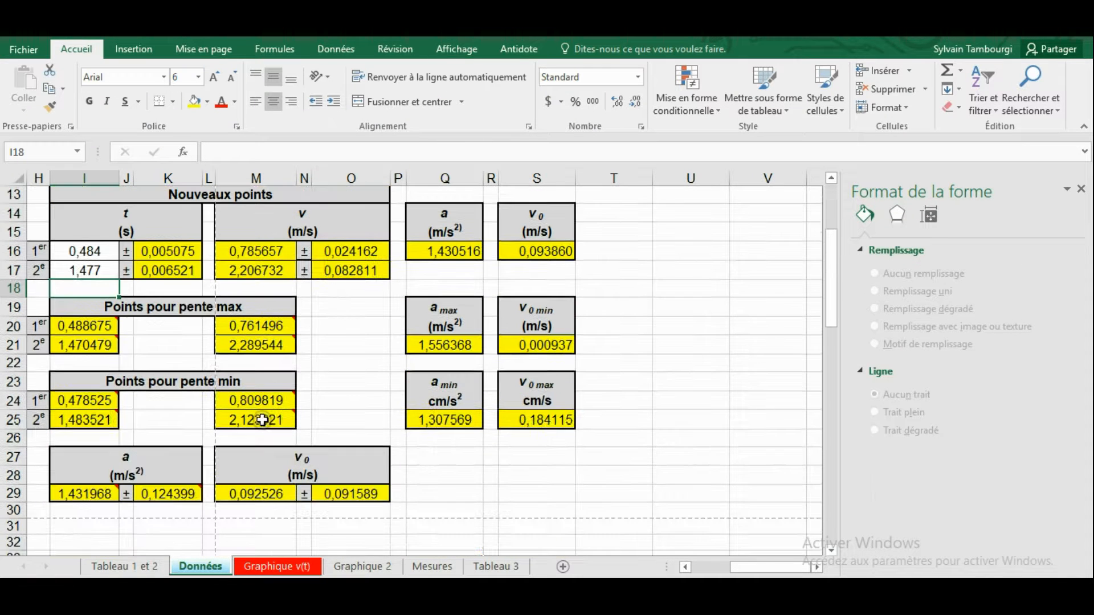
{"action": "left_click", "coordinate": [86, 329]}
{"action": "left_click_drag", "start_coordinate": [90, 336], "coordinate": [88, 346]}
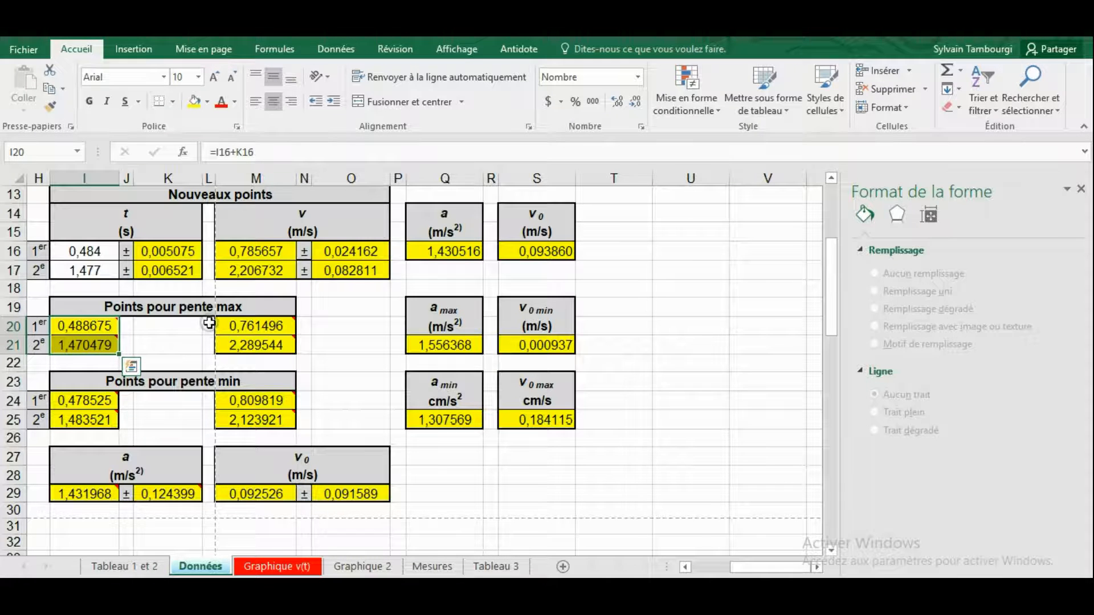
{"action": "mouse_move", "coordinate": [257, 326]}
{"action": "left_click_drag", "start_coordinate": [256, 326], "coordinate": [254, 346]}
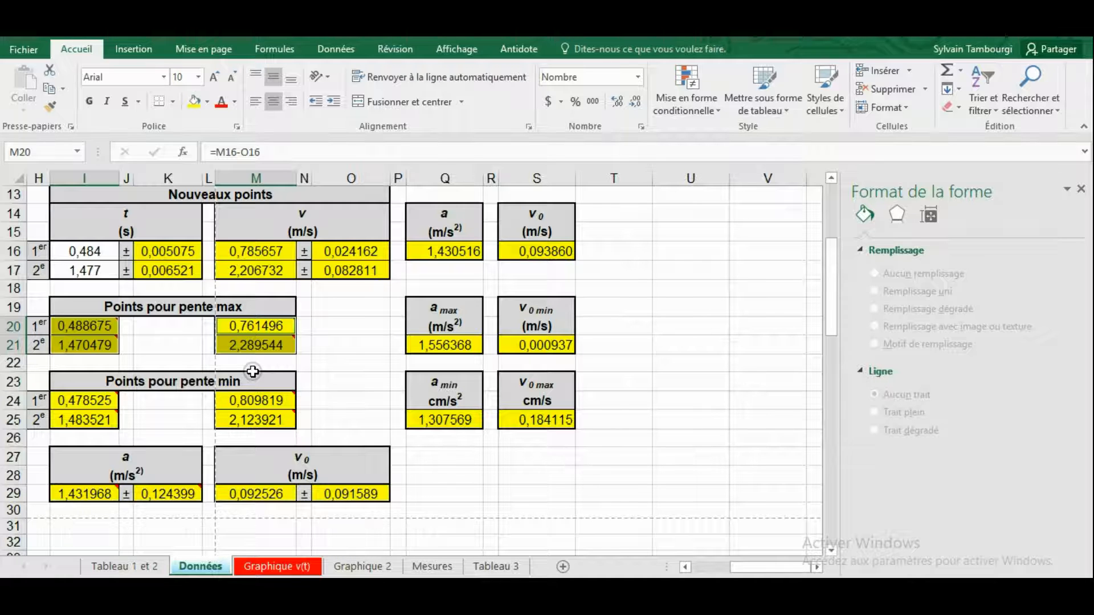
{"action": "key", "text": "ctrl+c"}
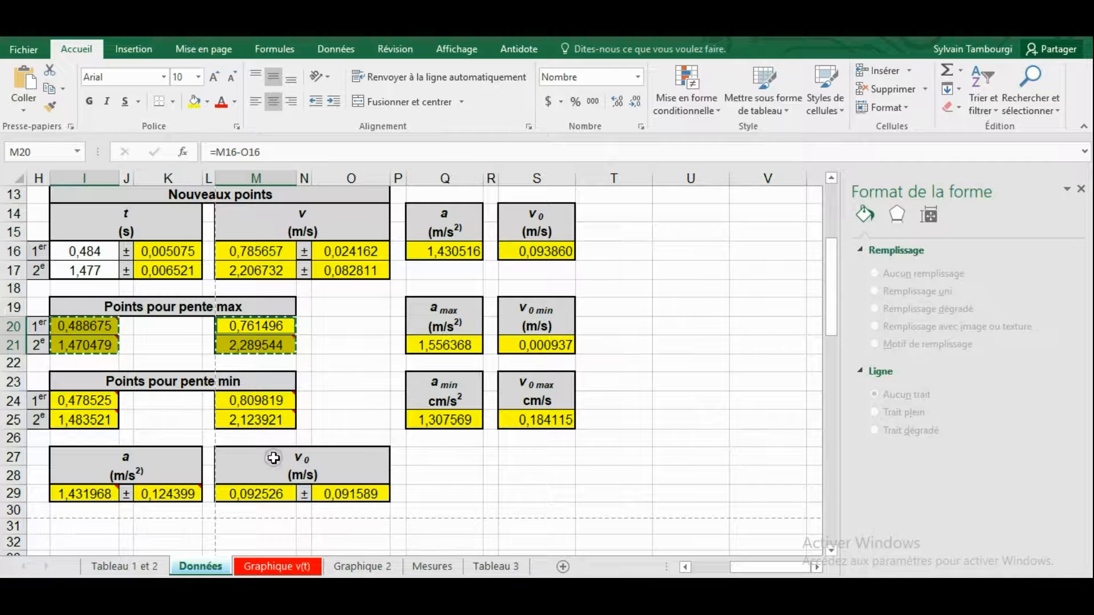
- Paste the copied points into the v(t) chart with Collage spécial as a Nouvelle série, with Y values in Colonnes and X values in the first column
{"action": "left_click", "coordinate": [262, 567]}
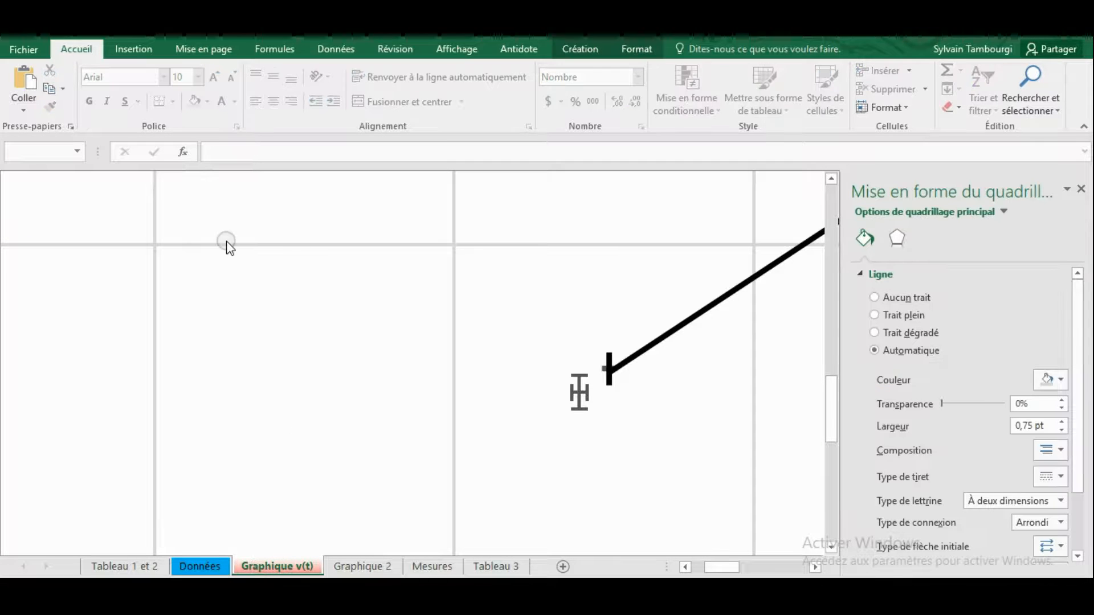
{"action": "right_click", "coordinate": [230, 264]}
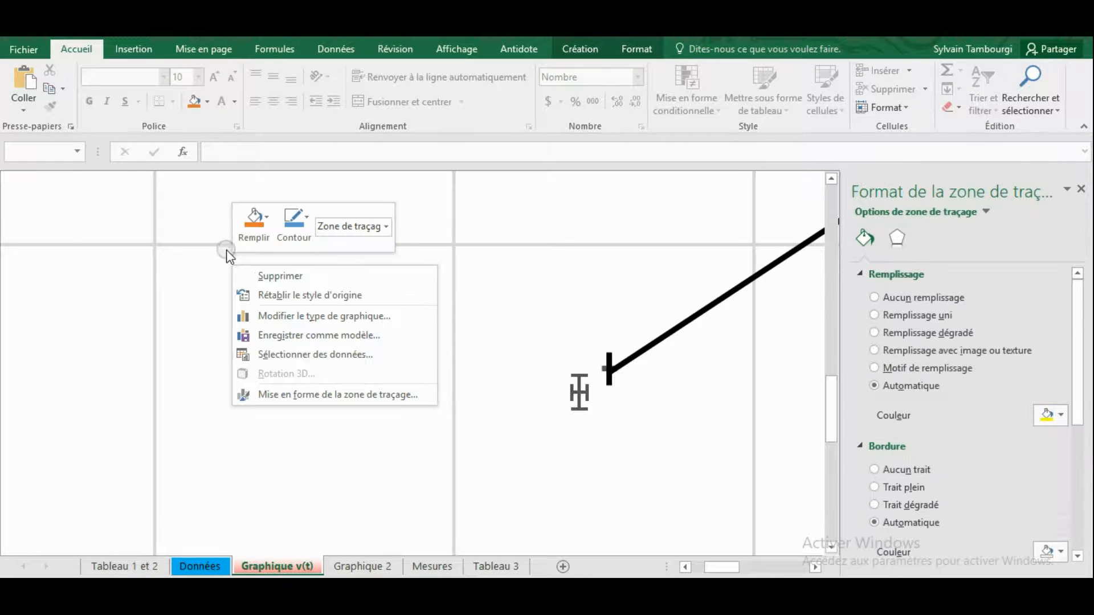
{"action": "left_click", "coordinate": [23, 106]}
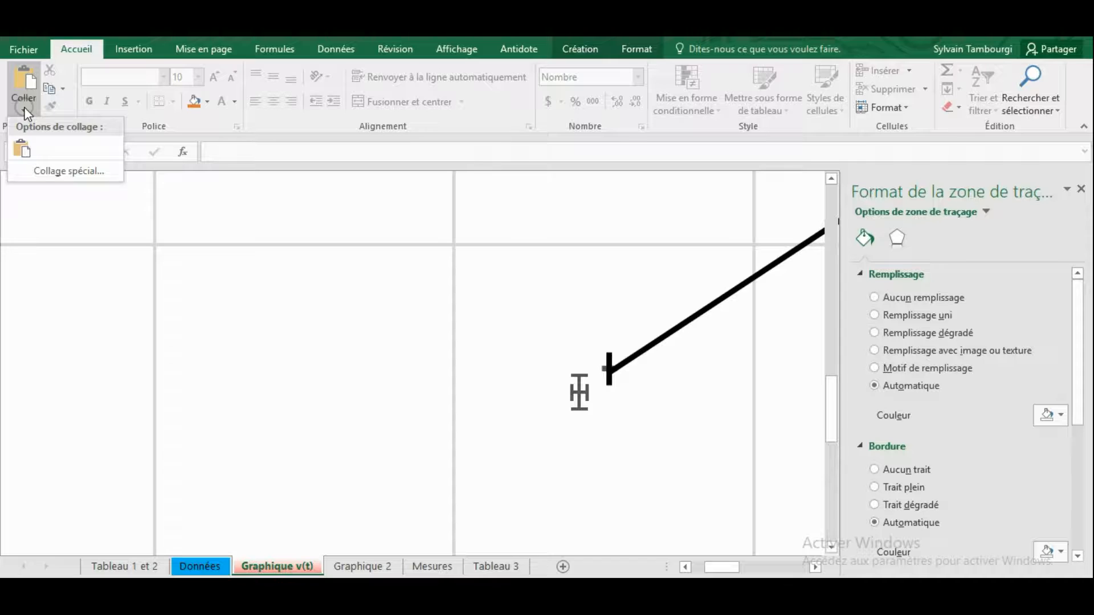
{"action": "left_click", "coordinate": [47, 166]}
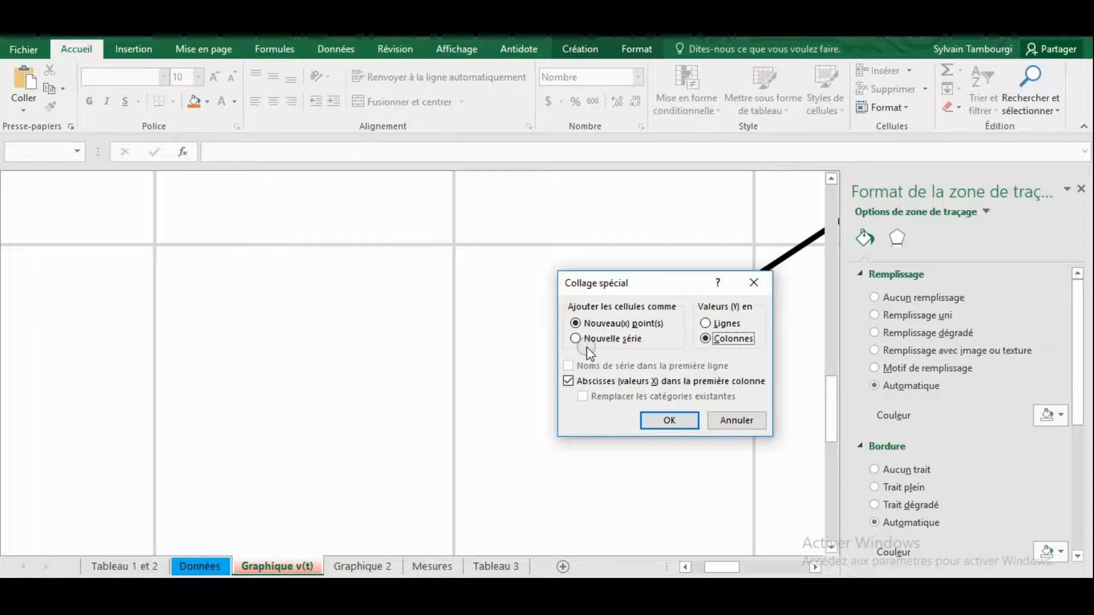
{"action": "left_click", "coordinate": [585, 341]}
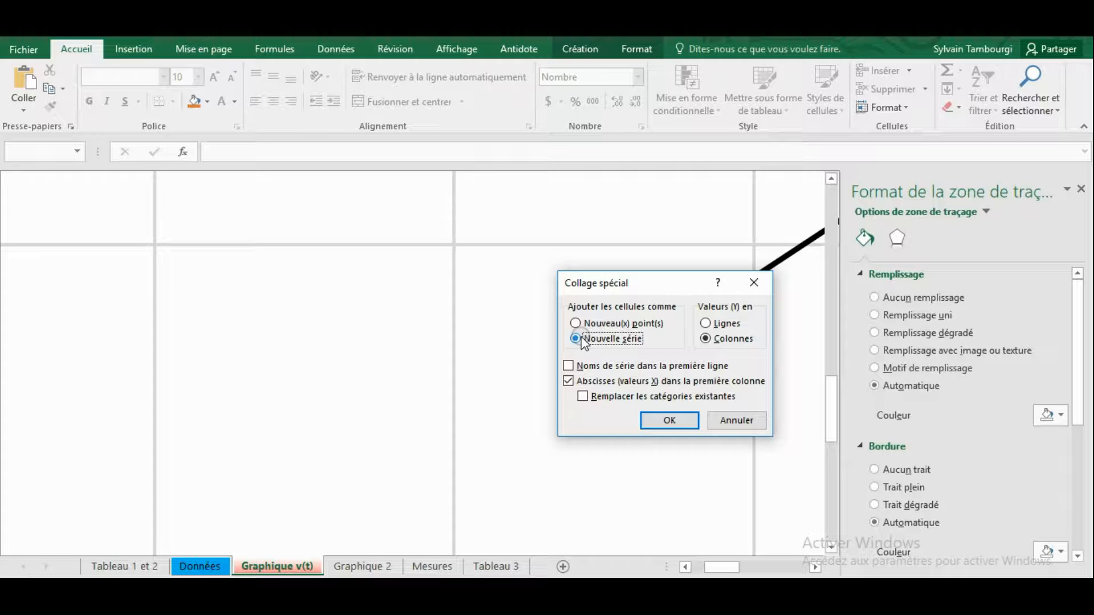
{"action": "left_click", "coordinate": [728, 338]}
{"action": "left_click", "coordinate": [667, 422]}
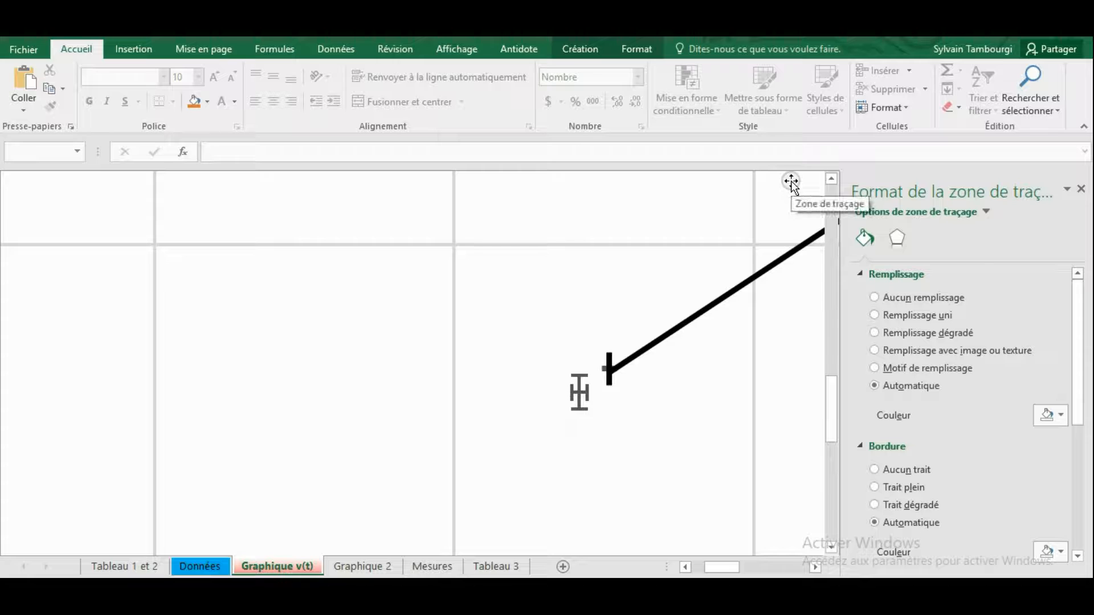
- Give the Série3 points in the v(t) chart a Prédéfini marker with the square type
{"action": "left_click", "coordinate": [637, 49]}
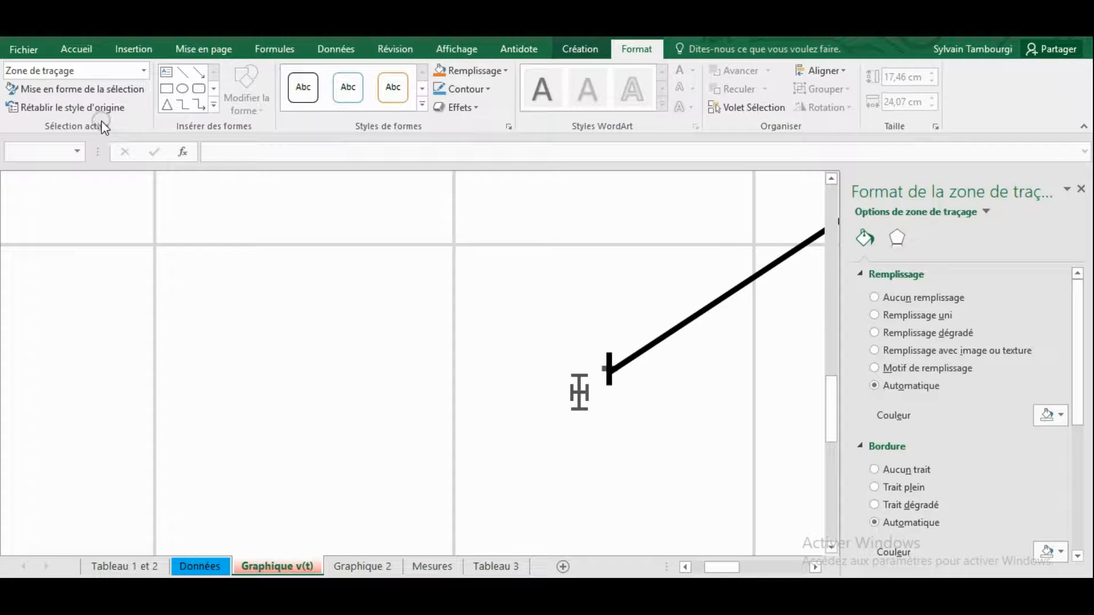
{"action": "left_click", "coordinate": [144, 71]}
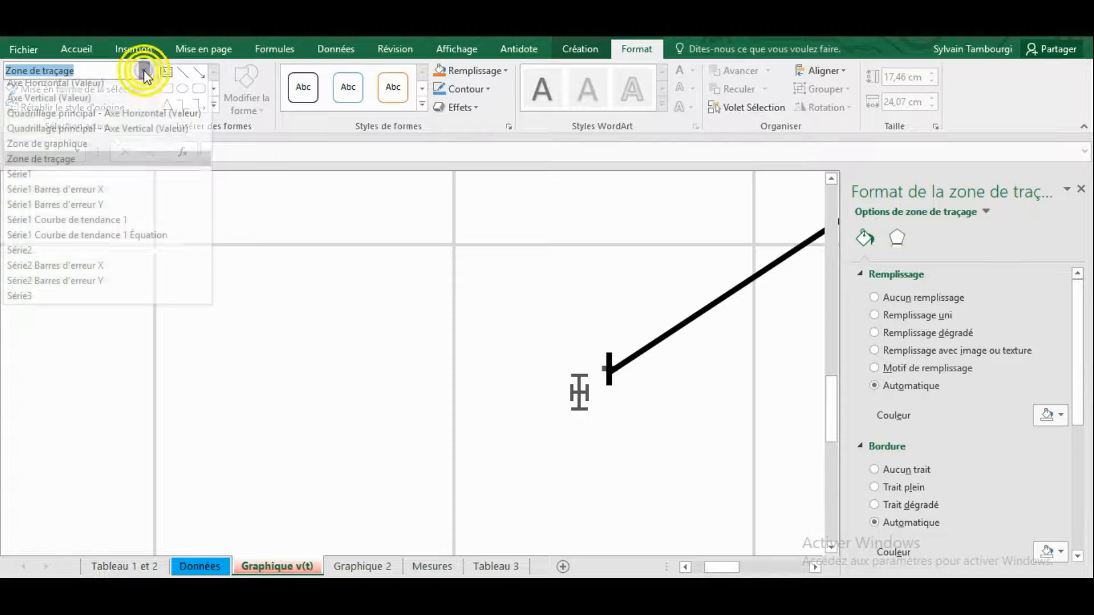
{"action": "left_click", "coordinate": [50, 295]}
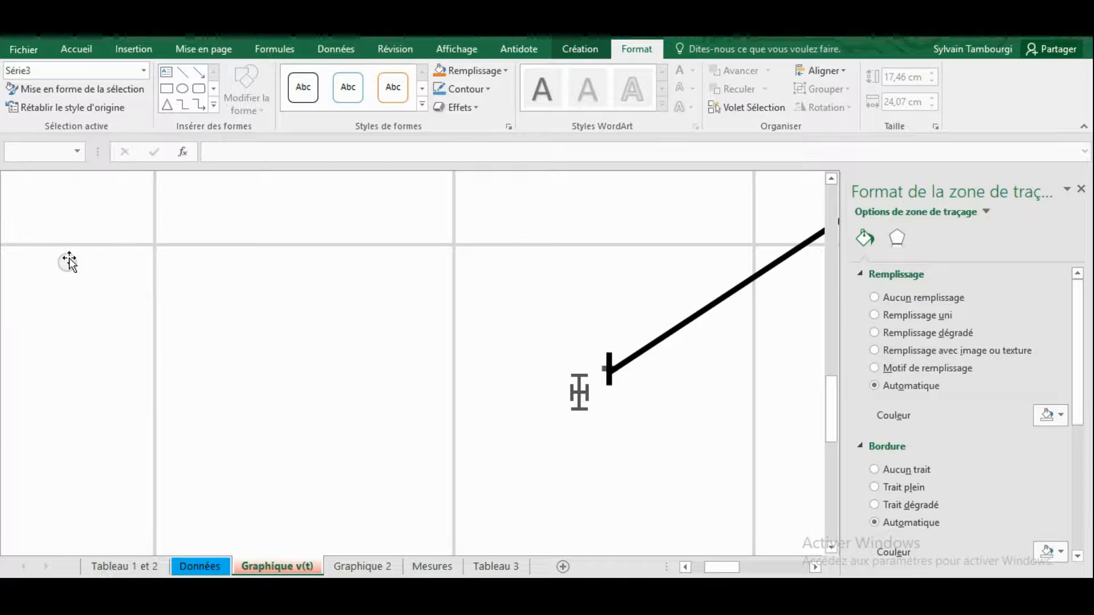
{"action": "left_click", "coordinate": [103, 90]}
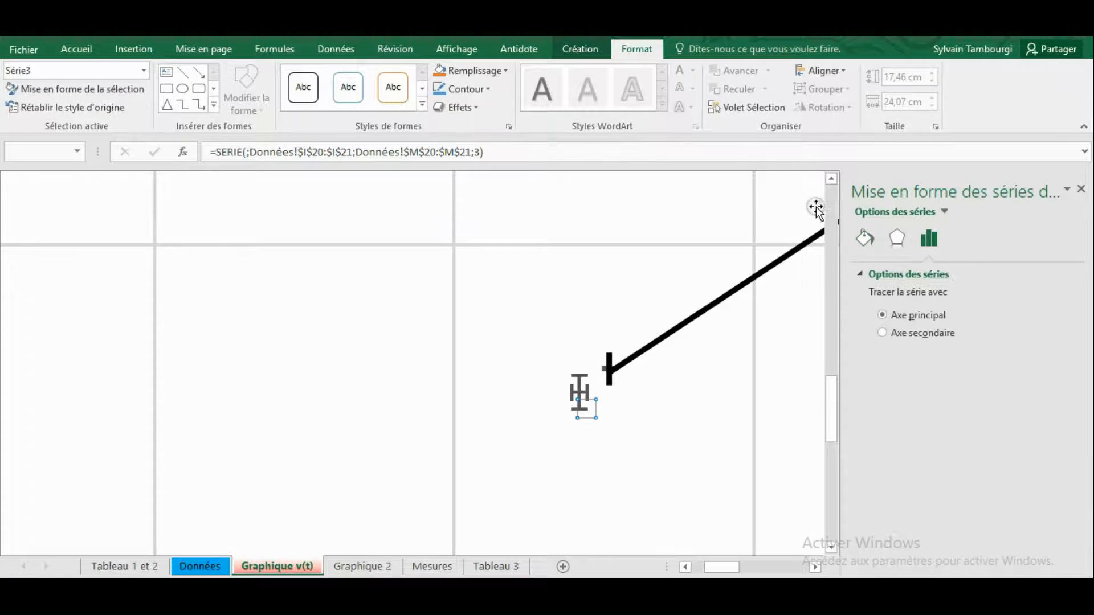
{"action": "left_click", "coordinate": [865, 239]}
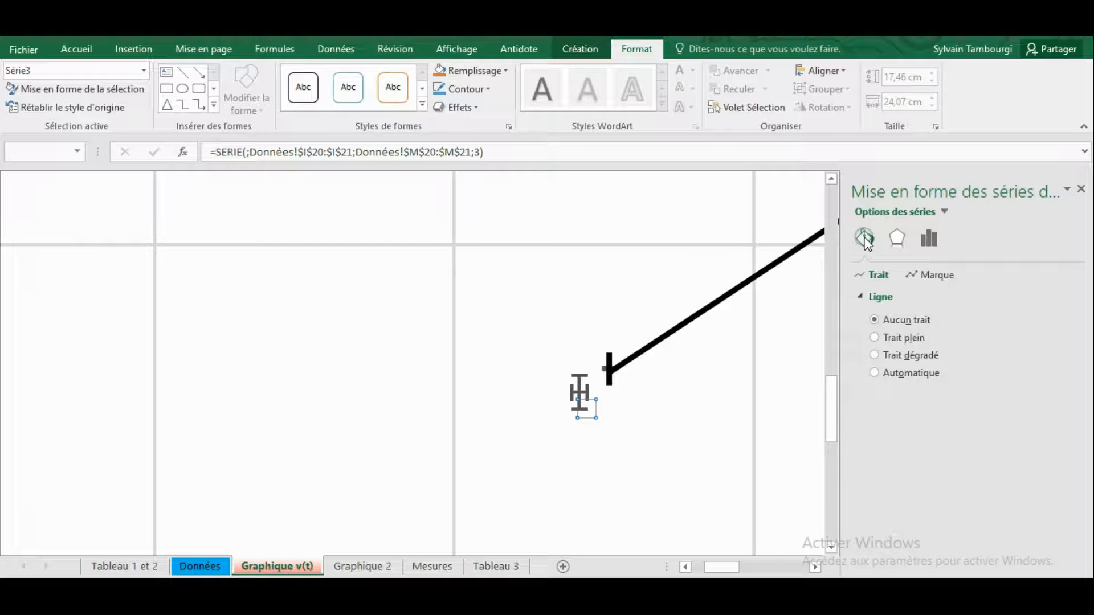
{"action": "left_click", "coordinate": [930, 275]}
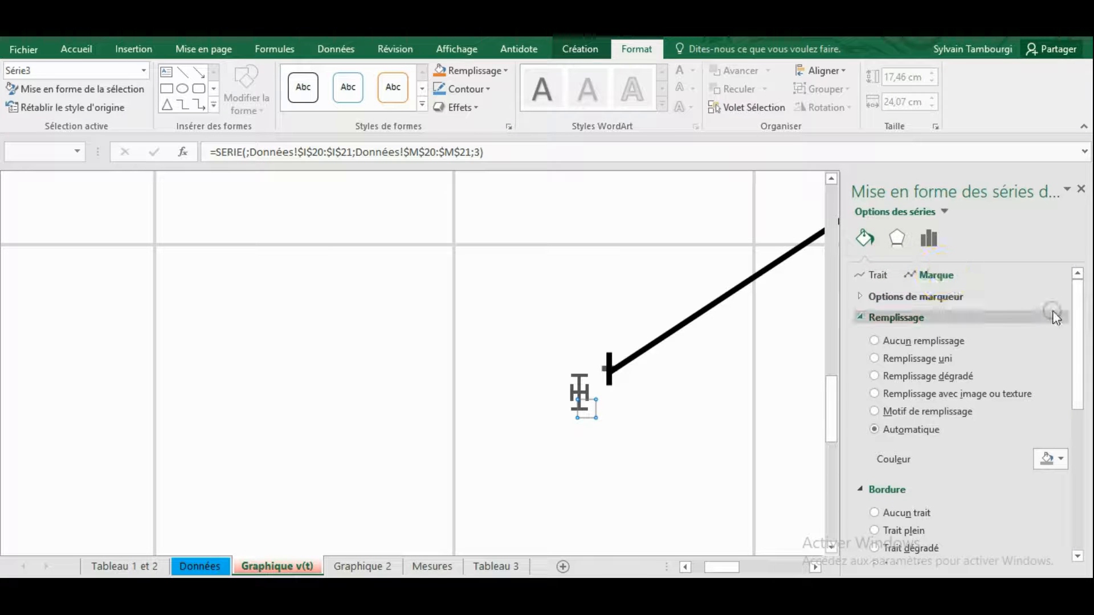
{"action": "left_click", "coordinate": [946, 296]}
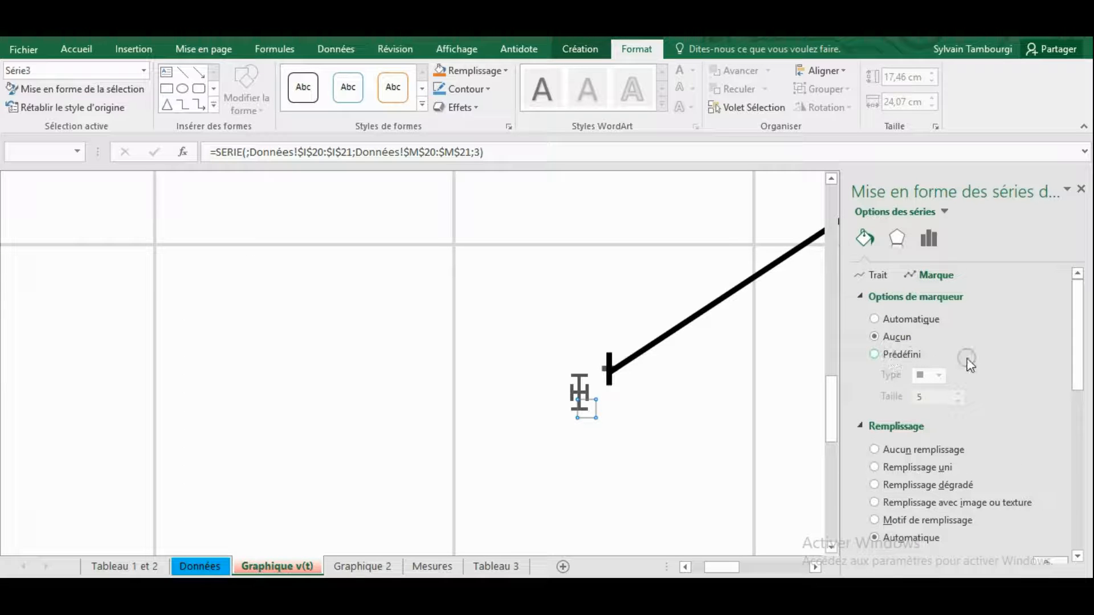
{"action": "left_click", "coordinate": [910, 358]}
{"action": "left_click", "coordinate": [938, 375]}
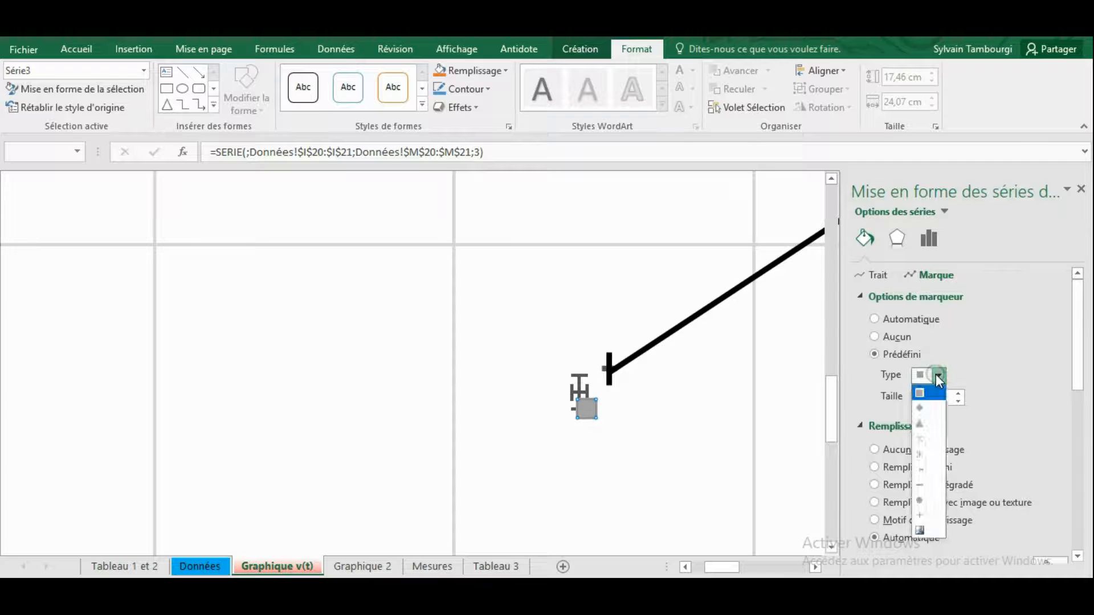
{"action": "left_click", "coordinate": [920, 393]}
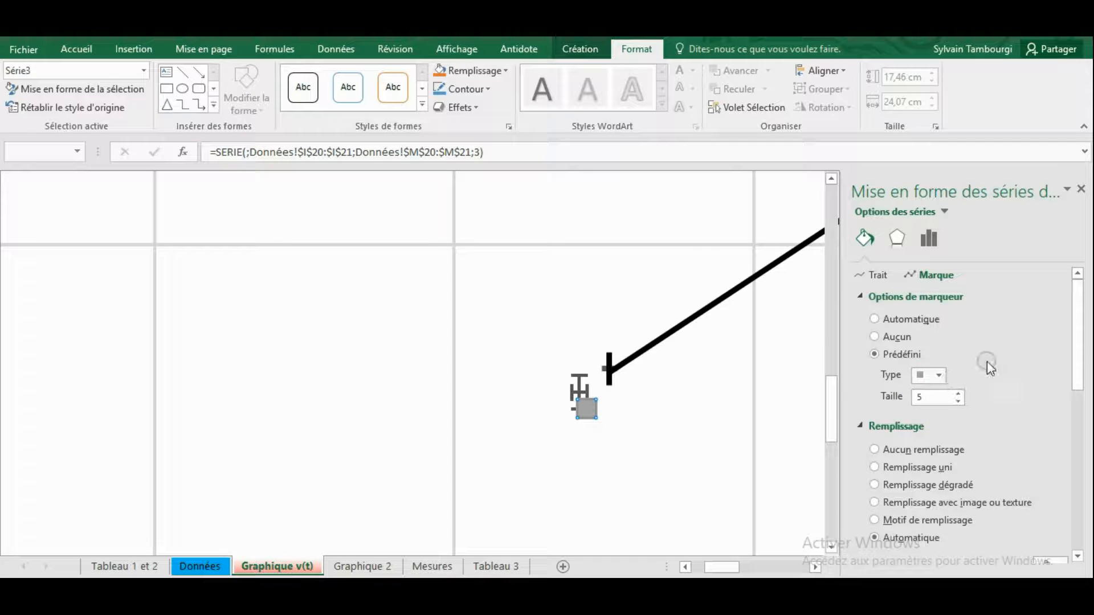
- Fill the Série3 square markers with standard red and set their size to 3
{"action": "left_click_drag", "start_coordinate": [1083, 329], "coordinate": [1076, 383]}
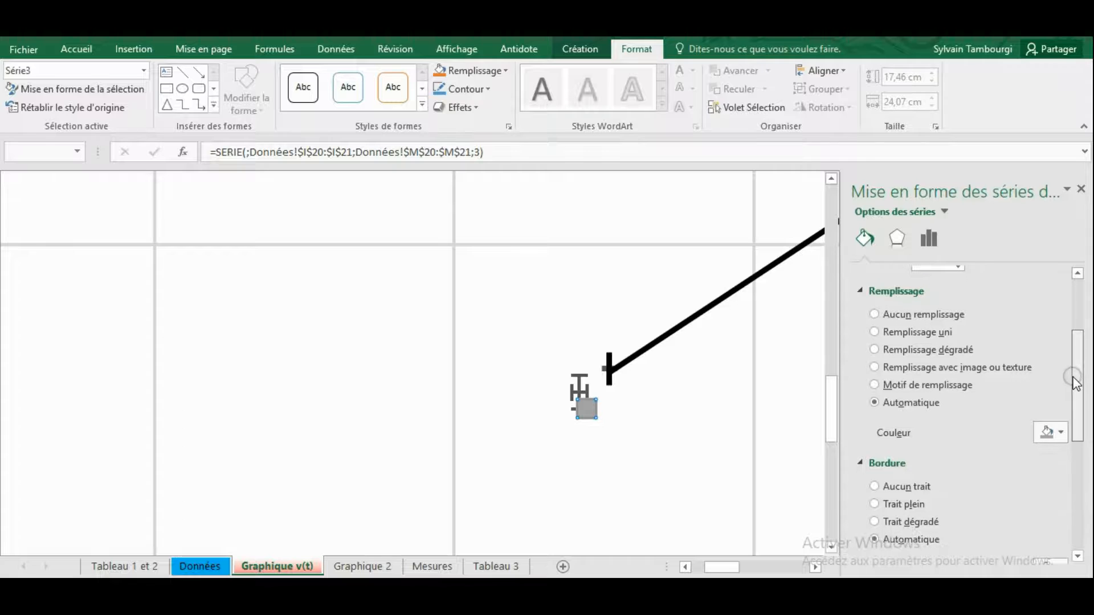
{"action": "left_click", "coordinate": [1057, 434]}
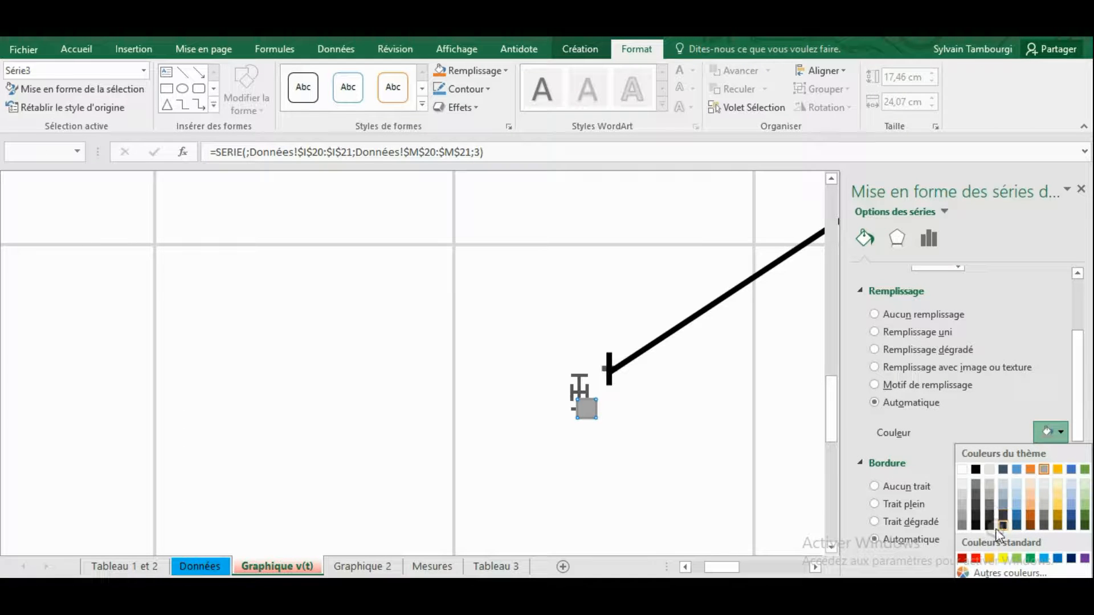
{"action": "left_click", "coordinate": [976, 559]}
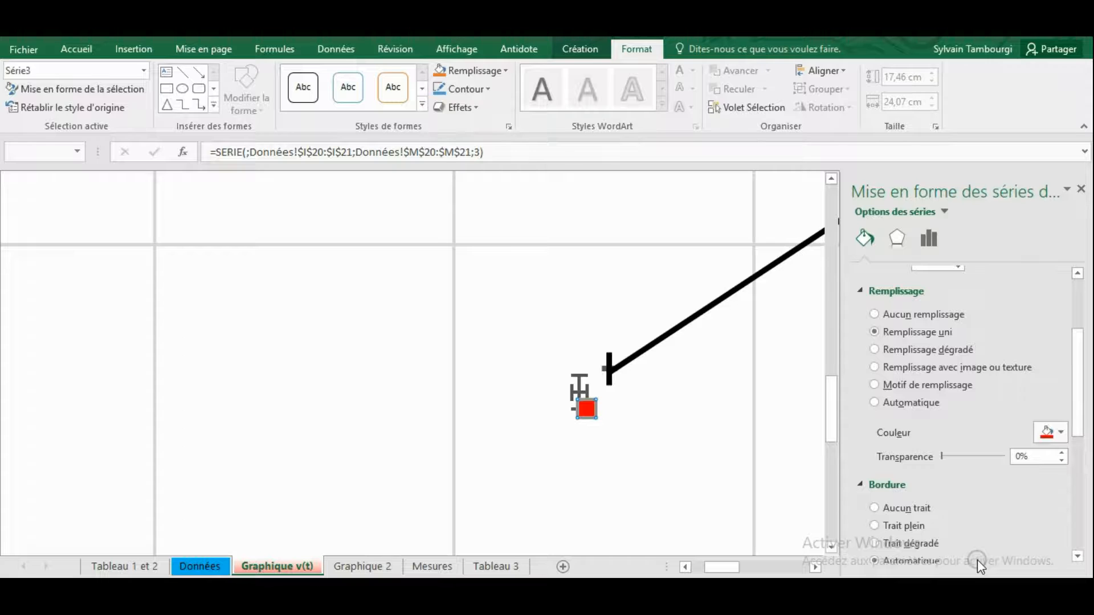
{"action": "left_click_drag", "start_coordinate": [1070, 387], "coordinate": [1089, 309]}
{"action": "left_click", "coordinate": [959, 401]}
{"action": "left_click", "coordinate": [959, 401]}
{"action": "left_click", "coordinate": [958, 401]}
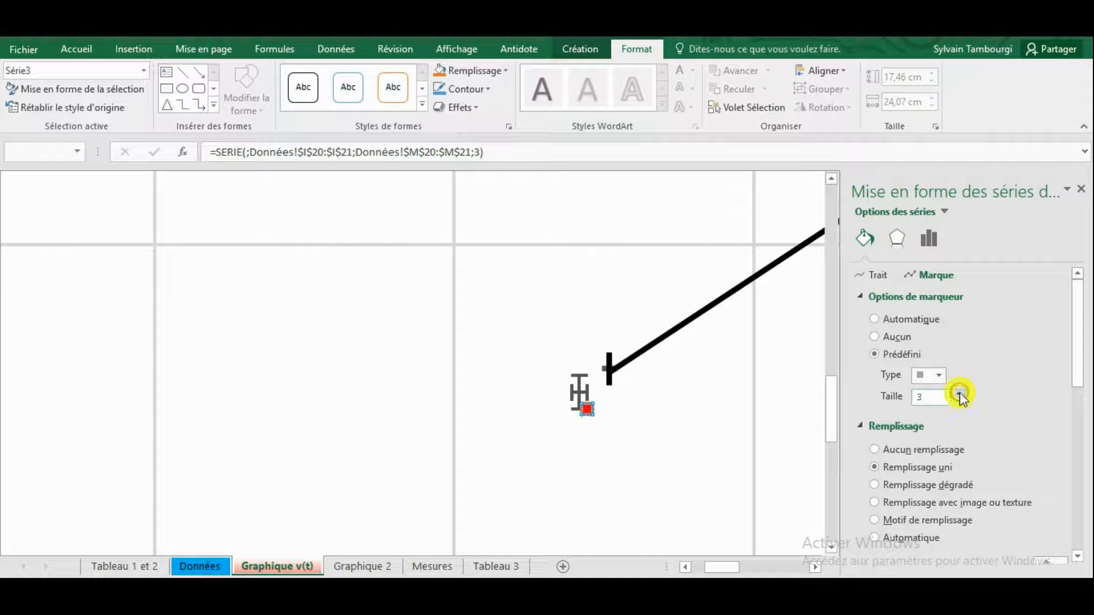
{"action": "left_click", "coordinate": [720, 426]}
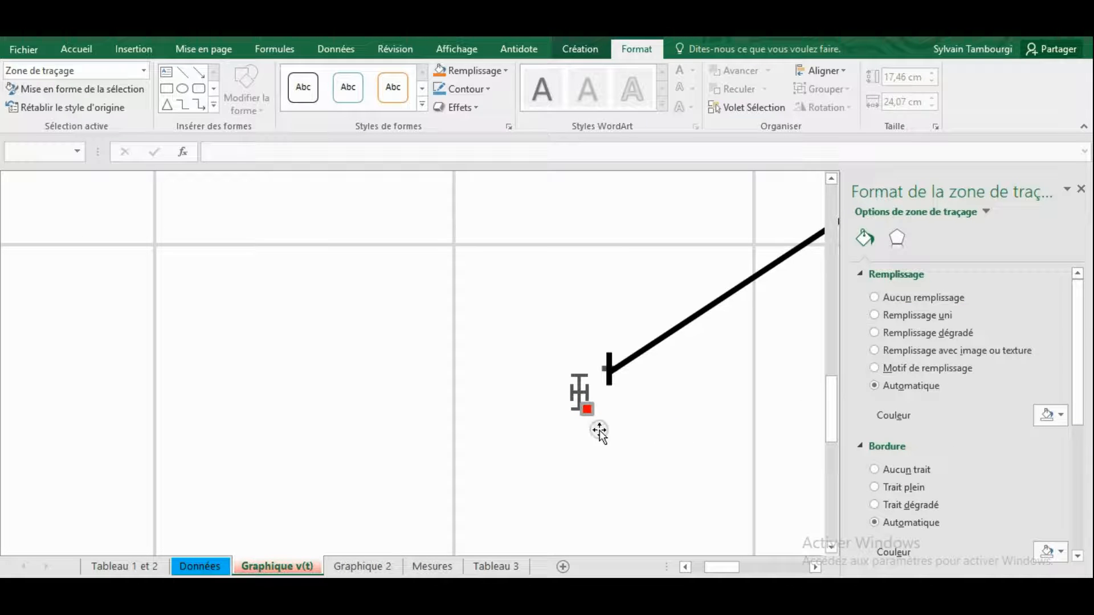
- Add a Linéaire trendline through the two red Série3 points in the v(t) chart
{"action": "mouse_move", "coordinate": [584, 411]}
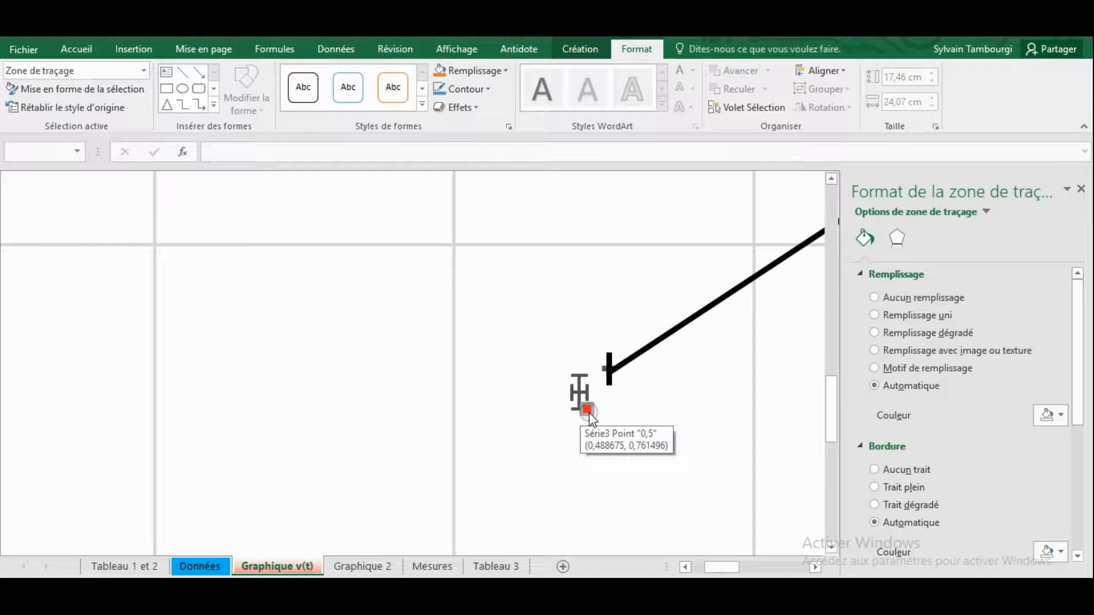
{"action": "left_click_drag", "start_coordinate": [1022, 587], "coordinate": [985, 587]}
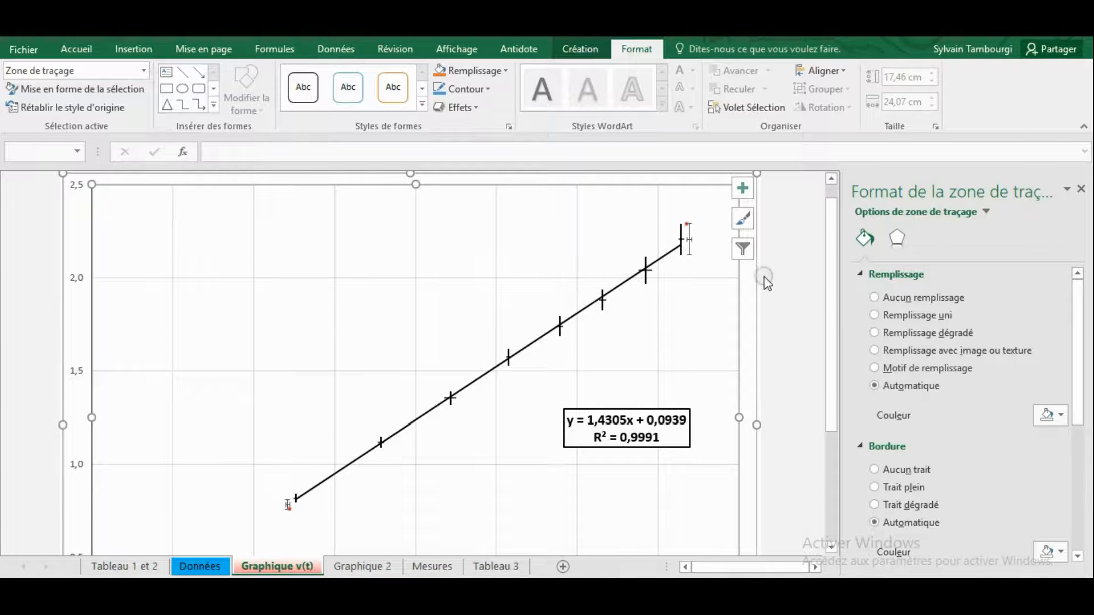
{"action": "left_click", "coordinate": [687, 223]}
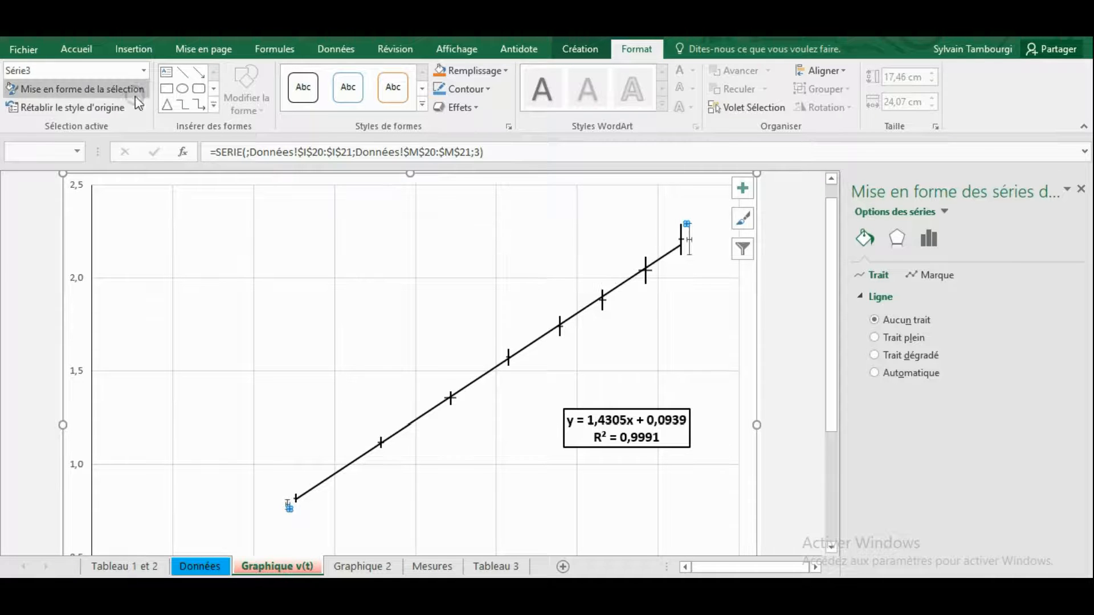
{"action": "left_click", "coordinate": [574, 50]}
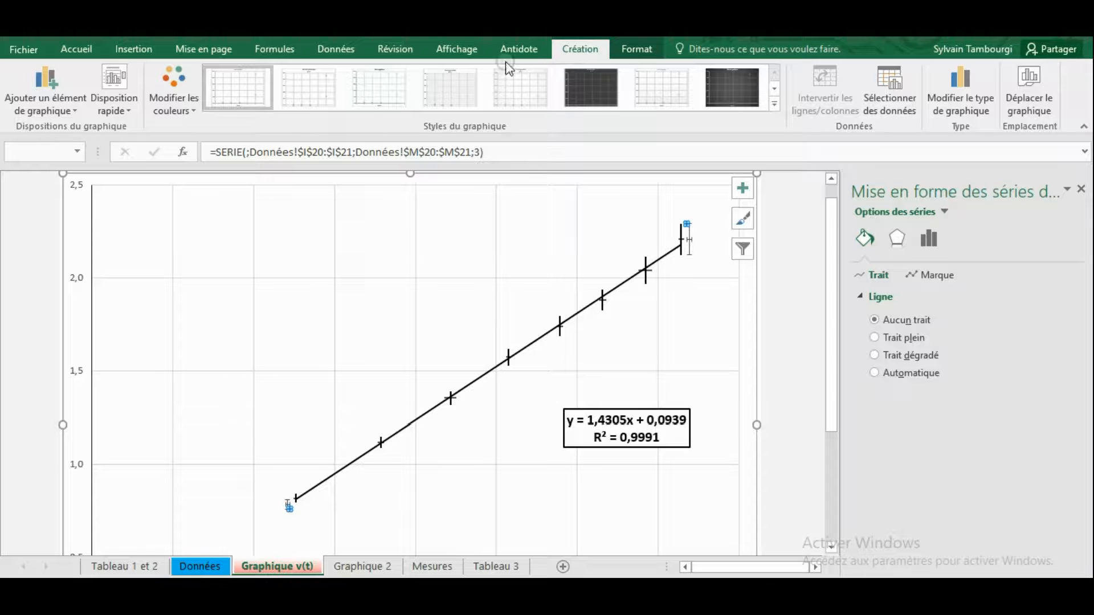
{"action": "left_click", "coordinate": [64, 109]}
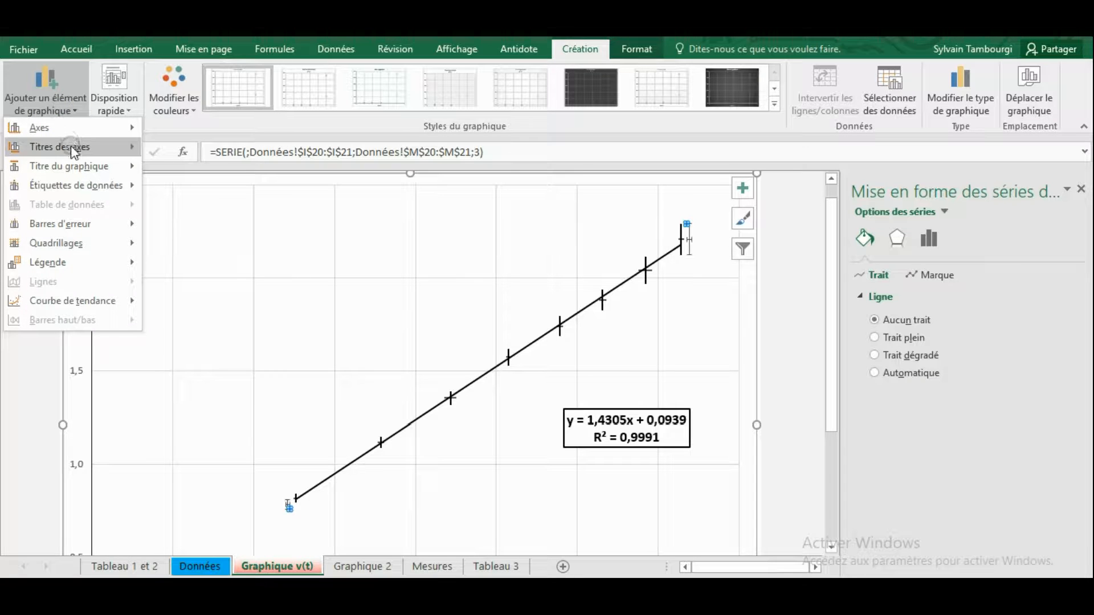
{"action": "left_click", "coordinate": [49, 296]}
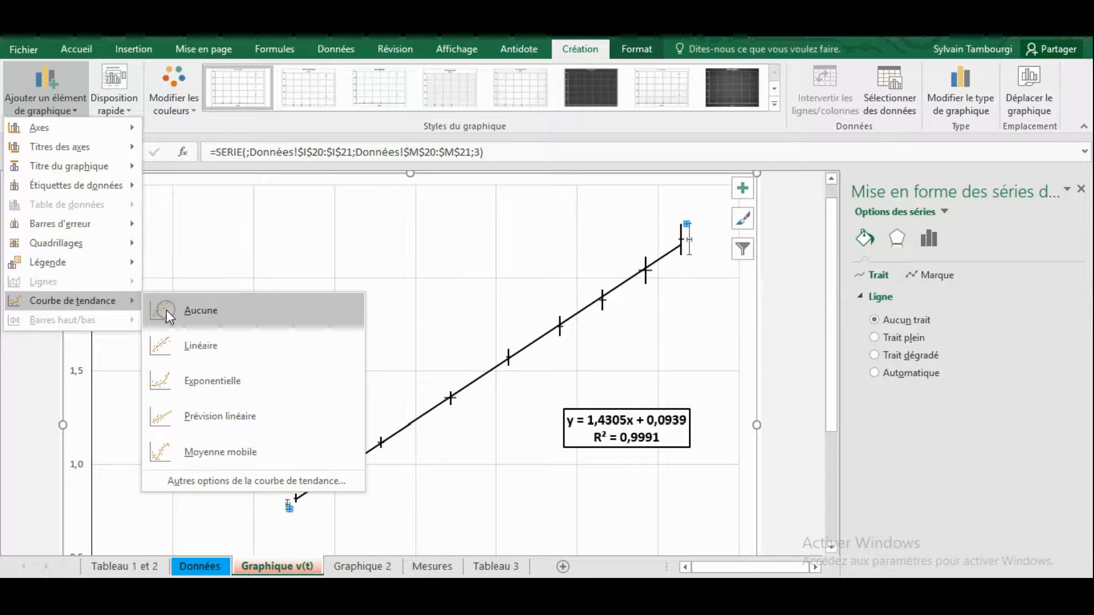
{"action": "left_click", "coordinate": [200, 347]}
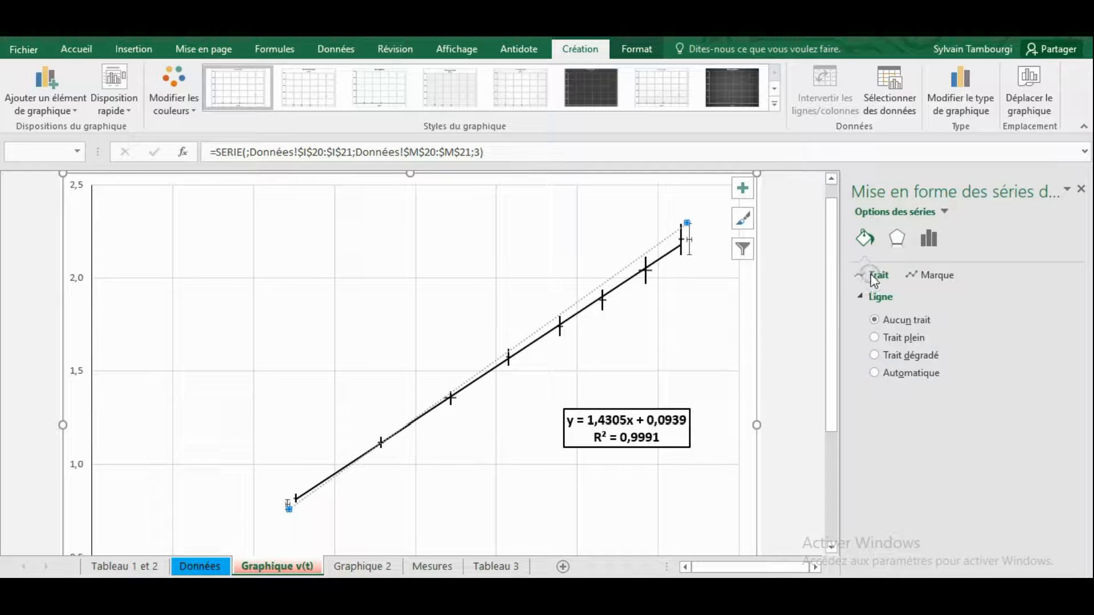
- Format the Série3 line as Trait plein in standard red with a width of 1,5 pt
{"action": "left_click", "coordinate": [894, 338]}
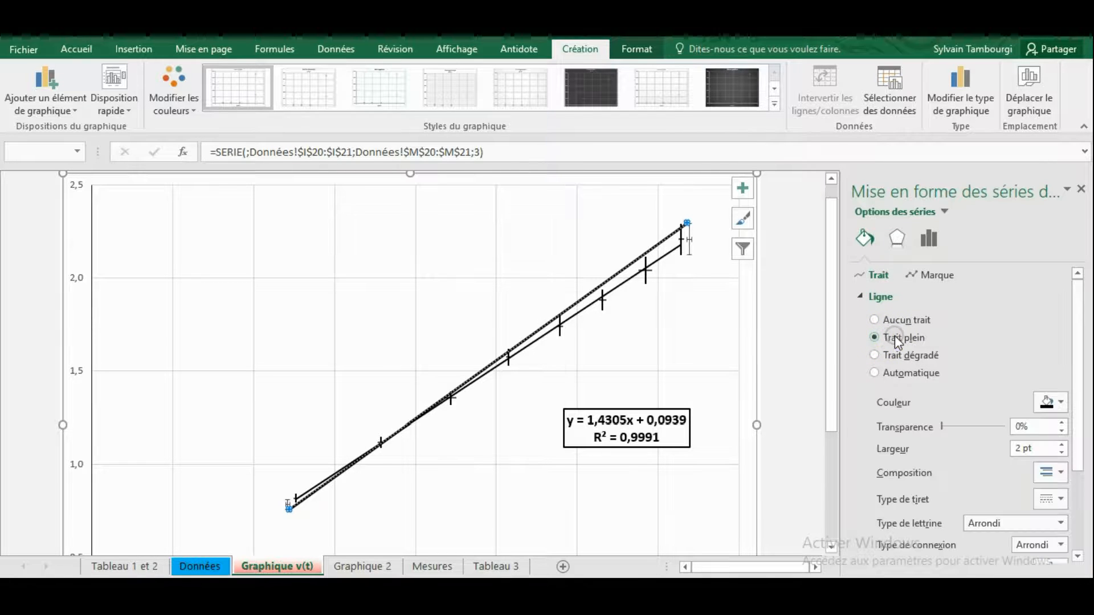
{"action": "left_click", "coordinate": [1053, 402]}
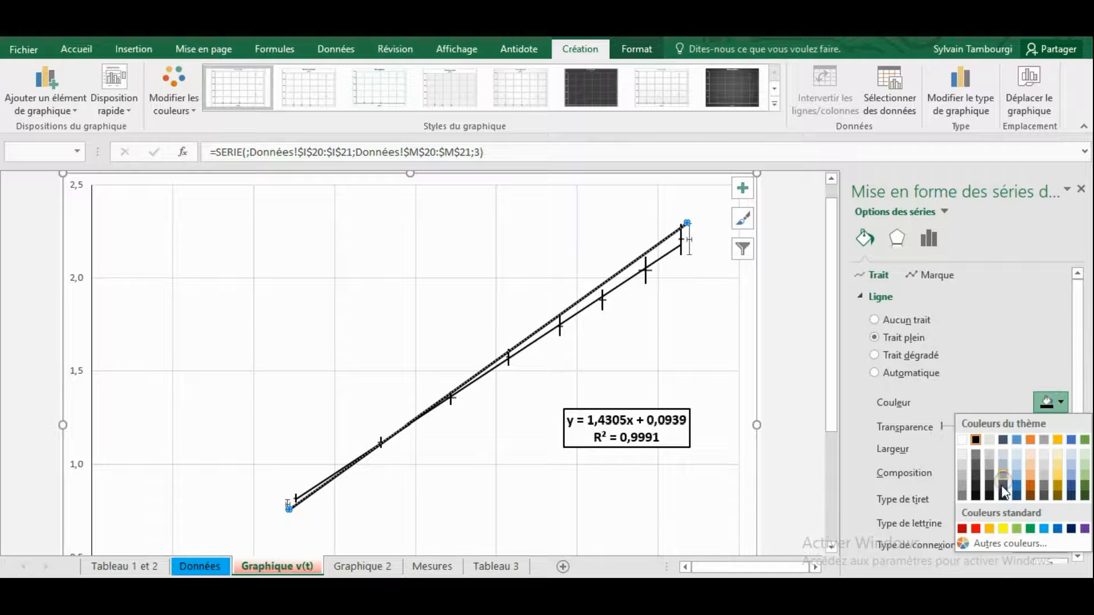
{"action": "left_click", "coordinate": [976, 529]}
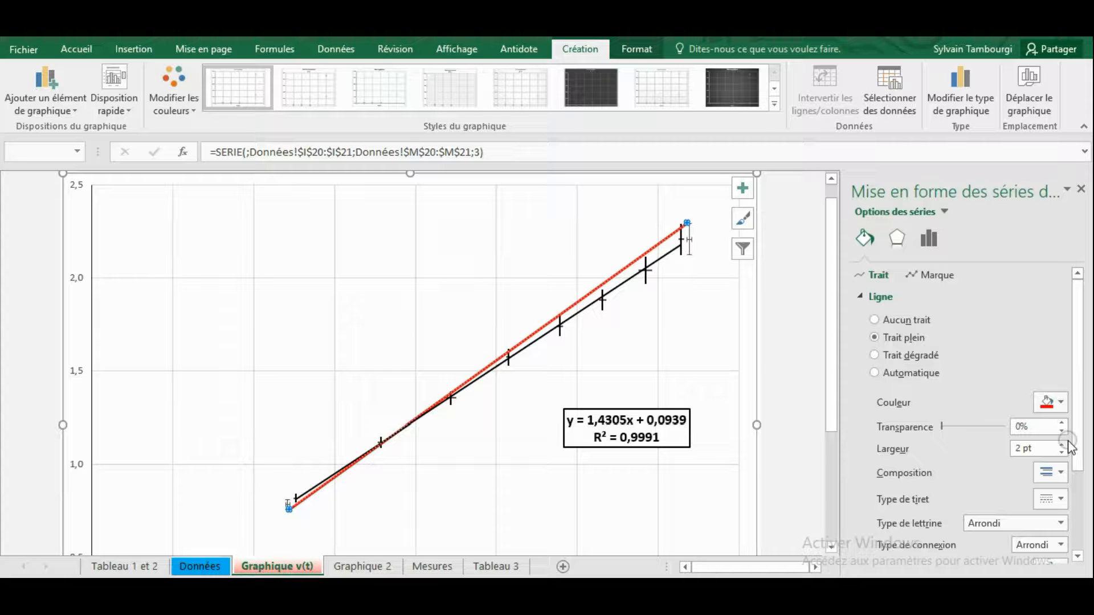
{"action": "left_click", "coordinate": [1060, 454]}
{"action": "left_click", "coordinate": [1062, 454]}
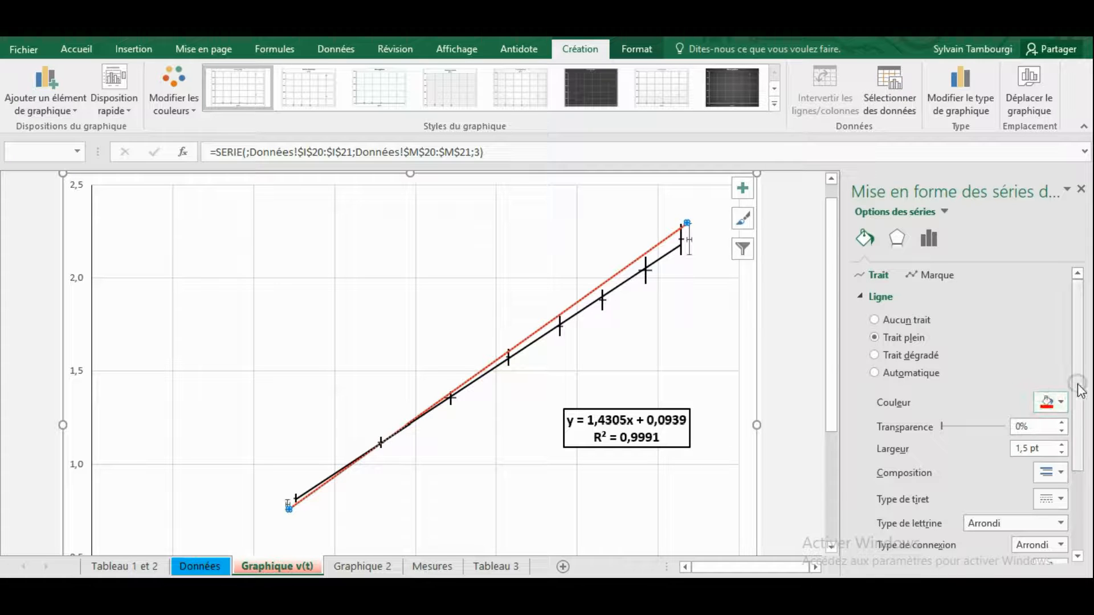
- Set the Type de tiret of the red Série3 line to the continuous solid style
{"action": "left_click_drag", "start_coordinate": [1078, 390], "coordinate": [1078, 468]}
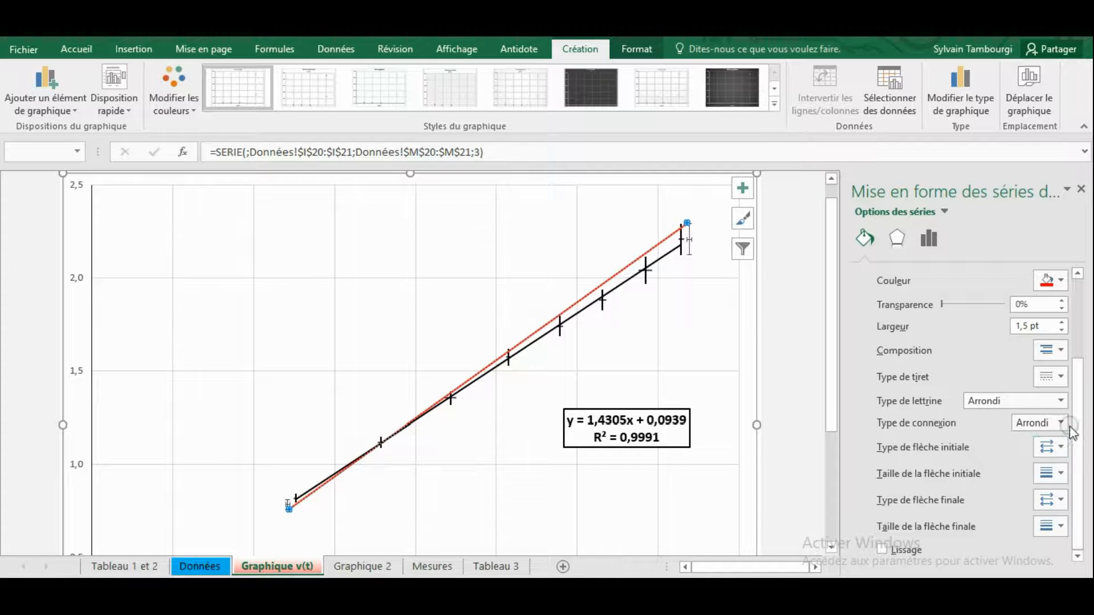
{"action": "left_click_drag", "start_coordinate": [1086, 422], "coordinate": [1083, 345]}
{"action": "left_click", "coordinate": [888, 283]}
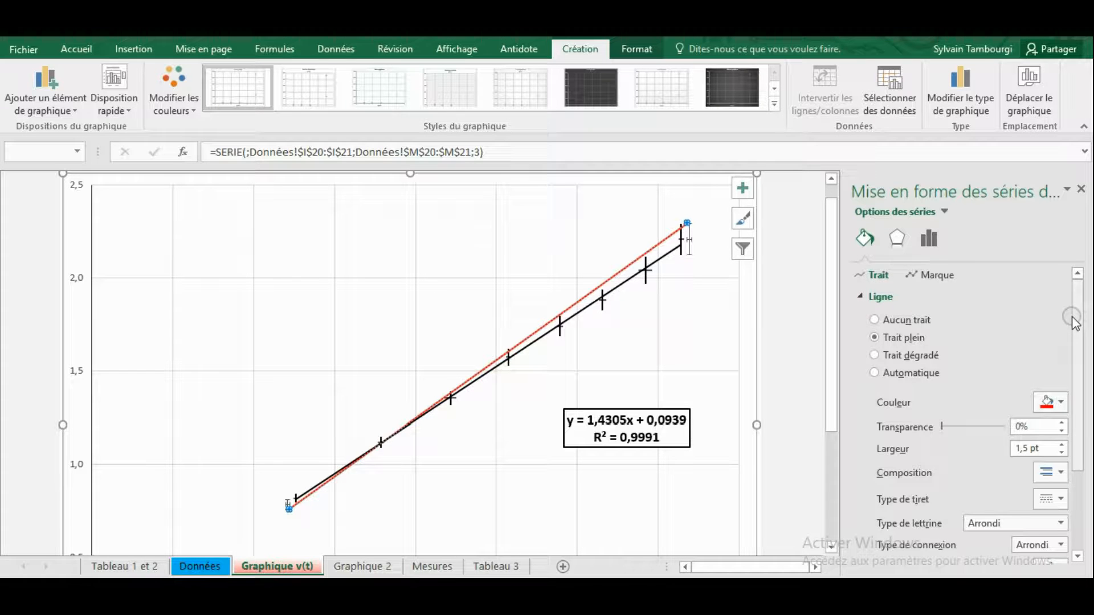
{"action": "scroll", "coordinate": [1067, 374], "scroll_direction": "down", "scroll_amount": 3}
{"action": "scroll", "coordinate": [1065, 374], "scroll_direction": "down", "scroll_amount": 1}
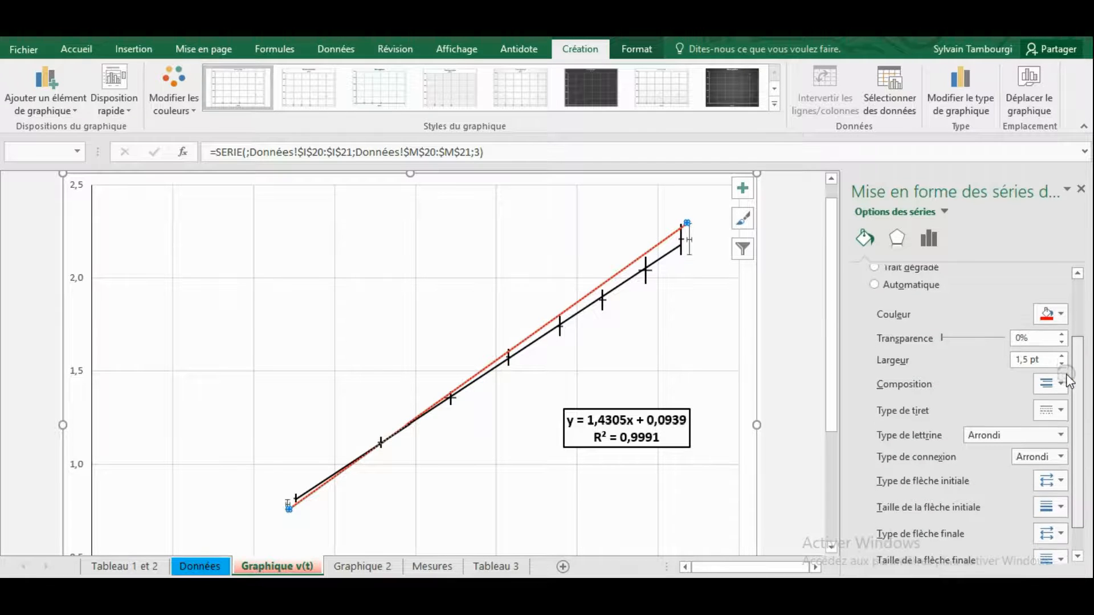
{"action": "left_click", "coordinate": [1060, 408]}
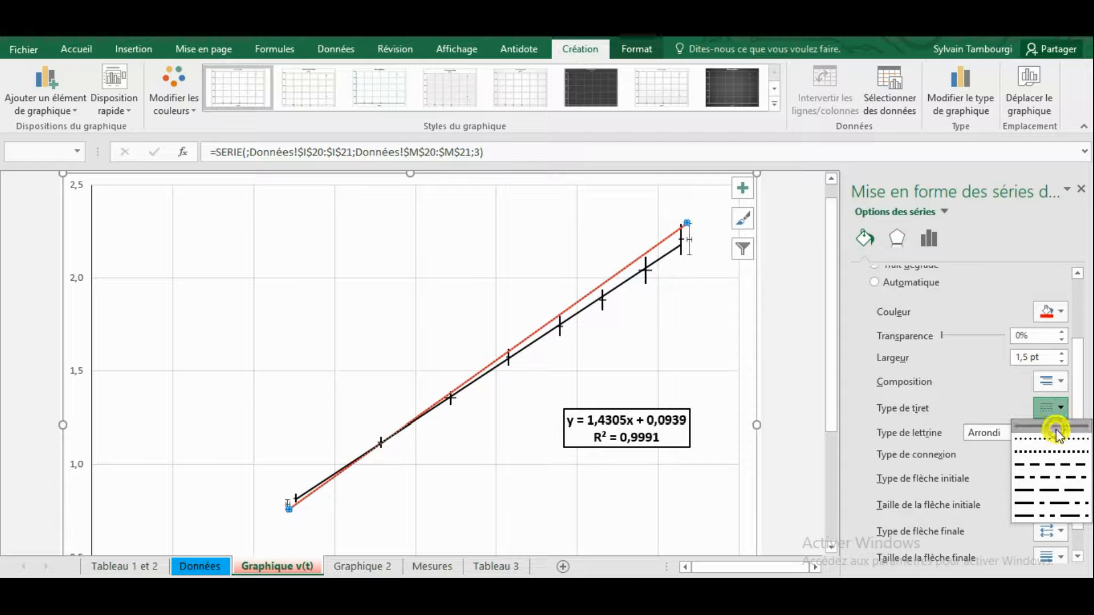
{"action": "left_click", "coordinate": [1057, 428]}
{"action": "left_click", "coordinate": [718, 321]}
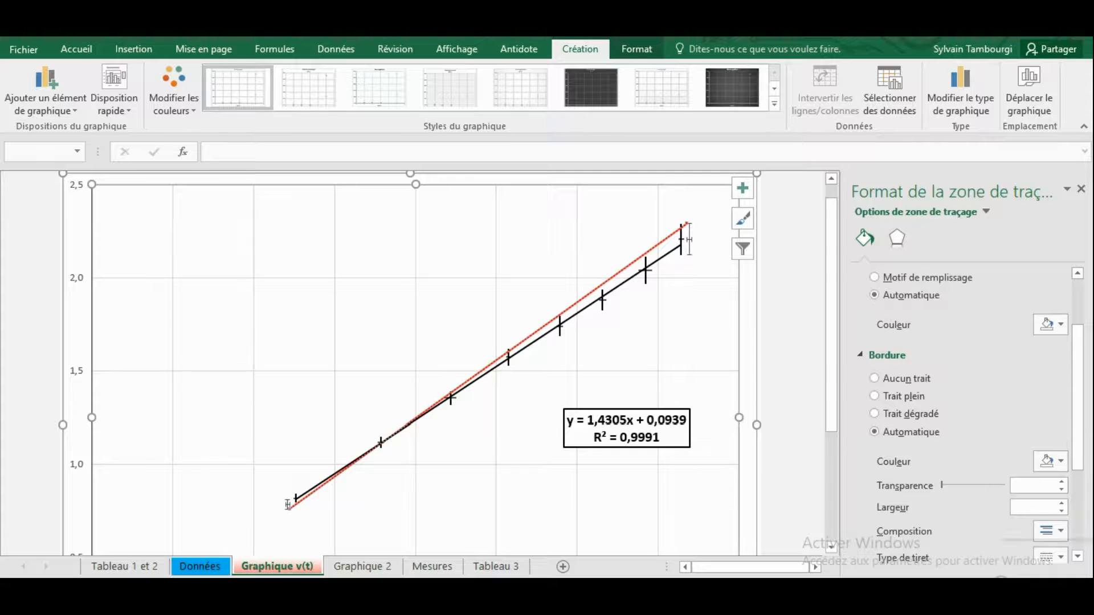
- Set the dash type of the dotted maximum-slope trendline in the v(t) chart to the continuous solid style
{"action": "left_click", "coordinate": [1002, 585]}
{"action": "left_click", "coordinate": [1020, 584]}
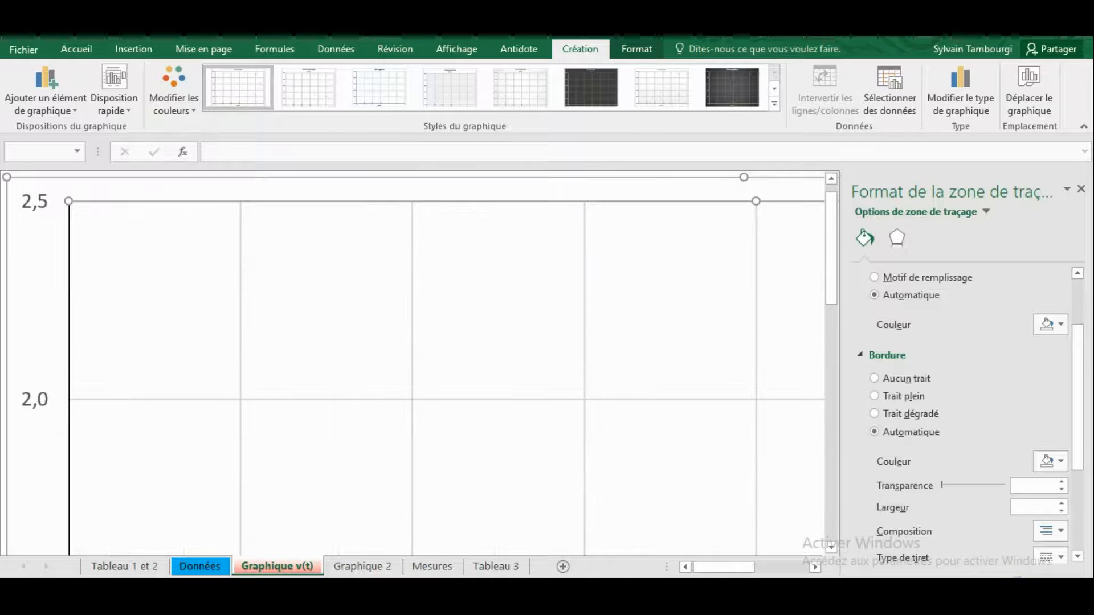
{"action": "left_click_drag", "start_coordinate": [833, 284], "coordinate": [822, 426]}
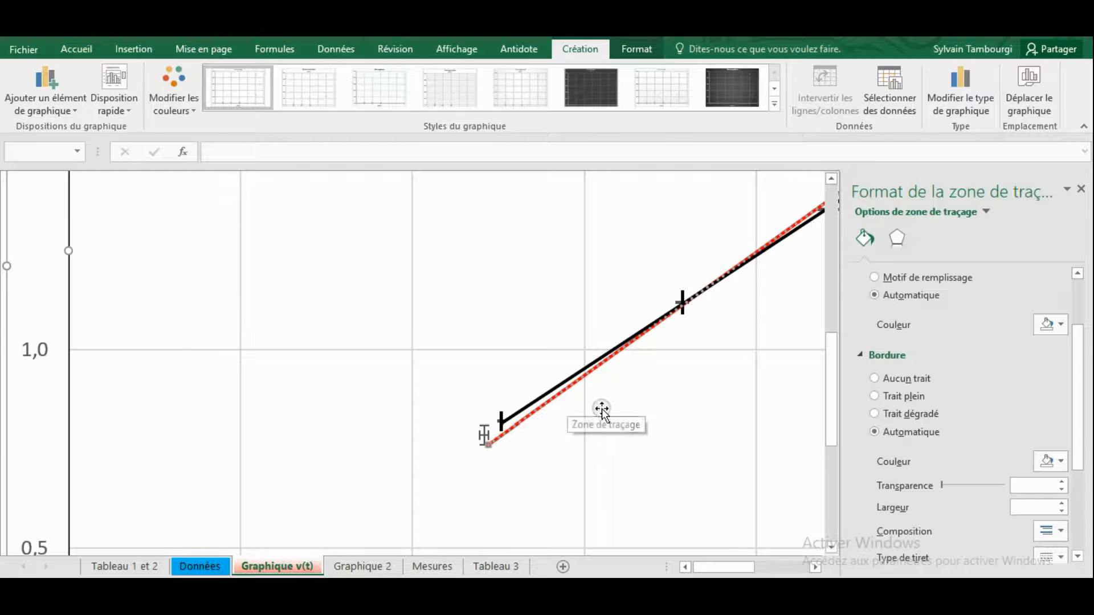
{"action": "left_click_drag", "start_coordinate": [1019, 584], "coordinate": [1027, 585]}
{"action": "left_click_drag", "start_coordinate": [832, 265], "coordinate": [838, 413]}
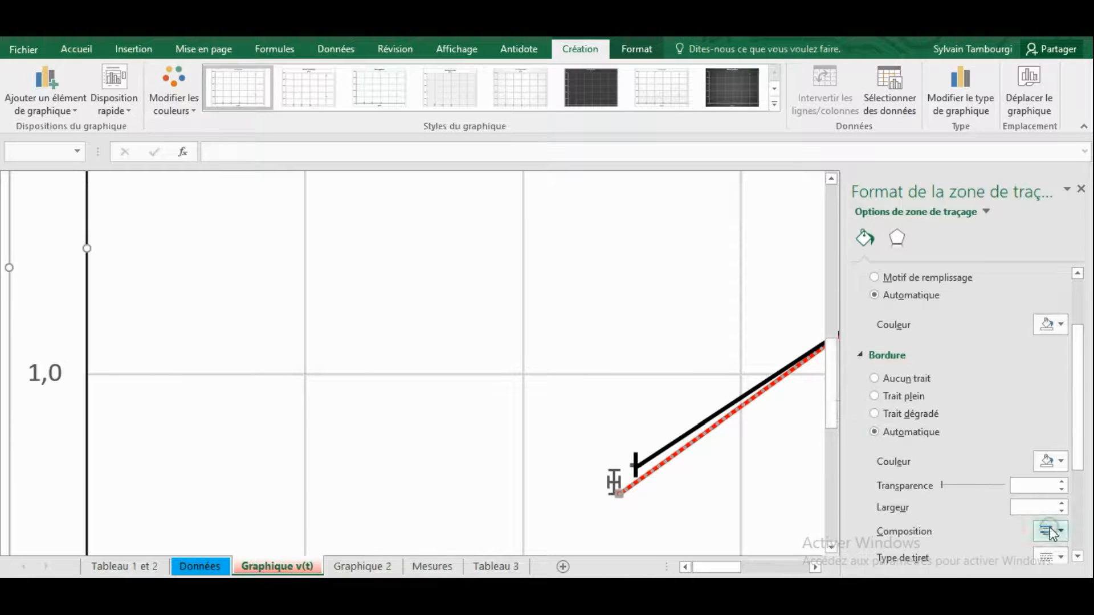
{"action": "left_click", "coordinate": [716, 436]}
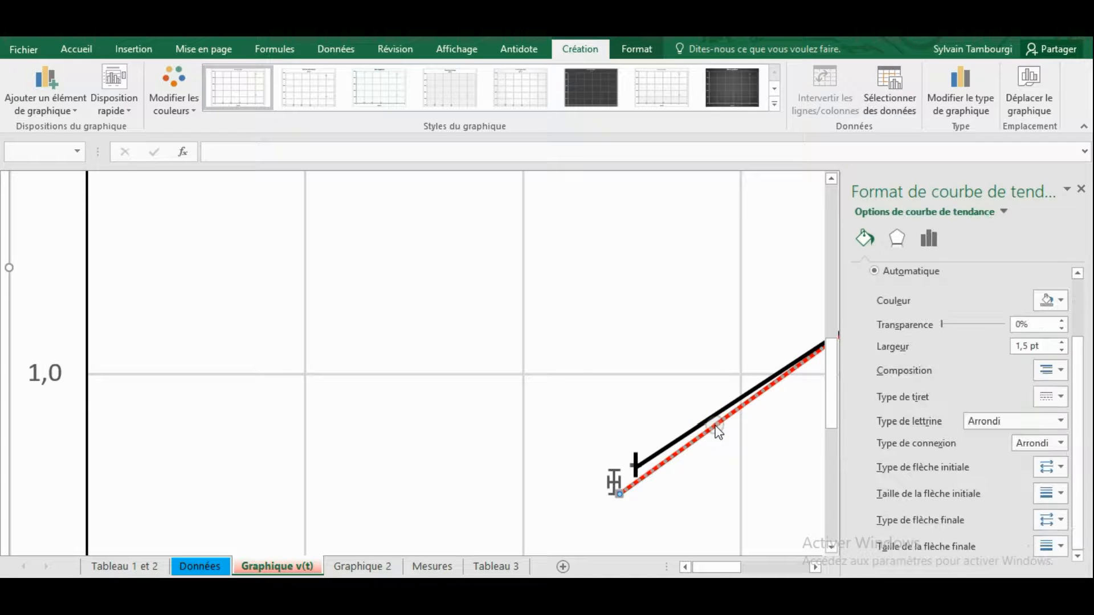
{"action": "left_click", "coordinate": [1061, 372]}
{"action": "left_click", "coordinate": [1059, 369]}
{"action": "left_click", "coordinate": [1062, 394]}
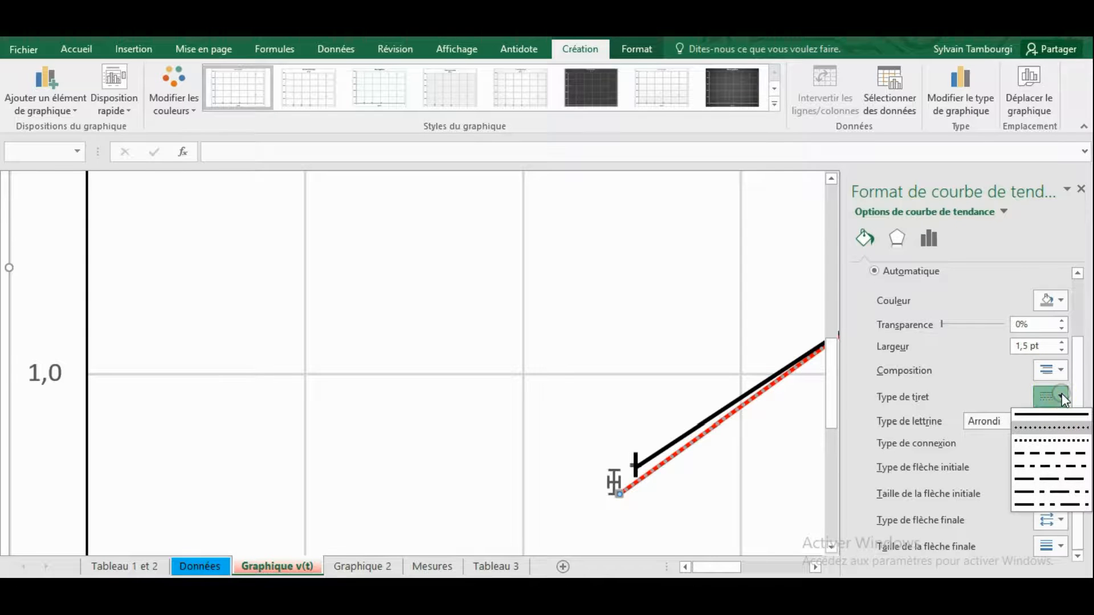
{"action": "left_click", "coordinate": [1058, 423]}
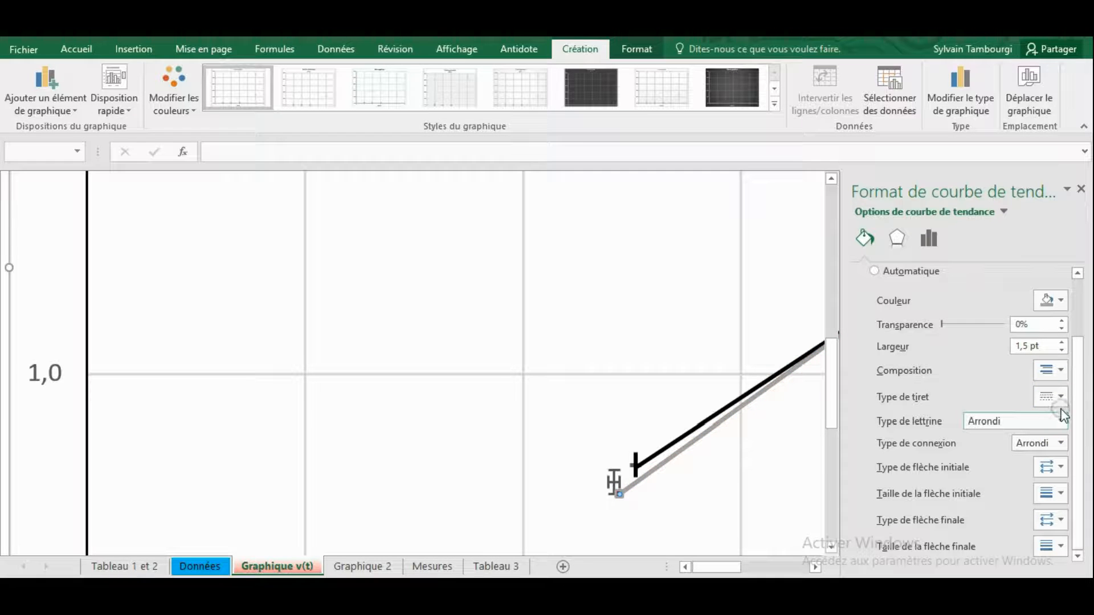
- Color the maximum-slope trendline standard red
{"action": "left_click", "coordinate": [1063, 300]}
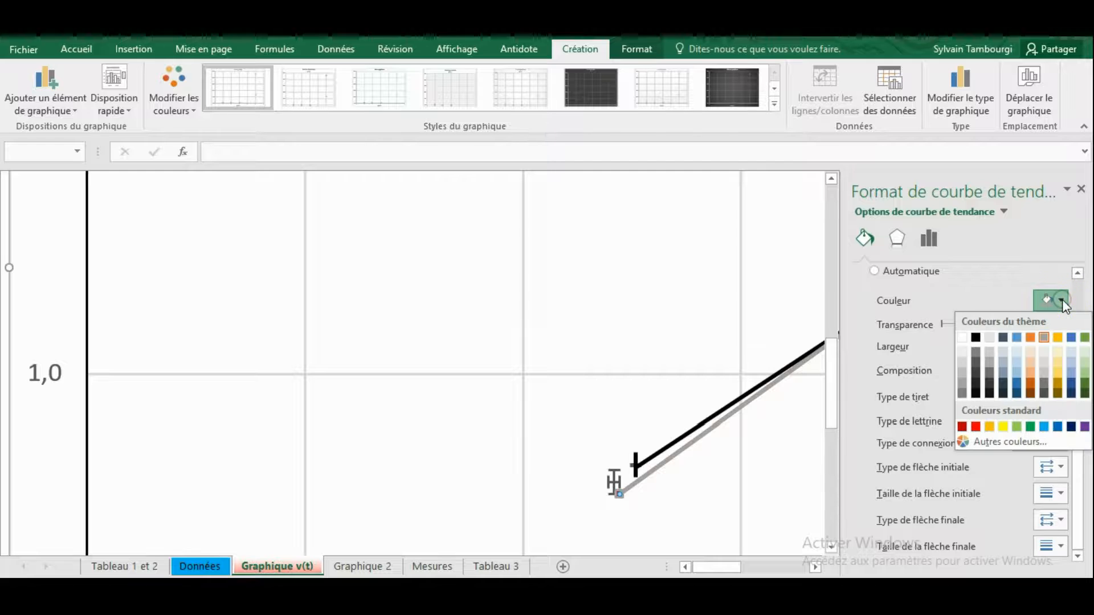
{"action": "left_click", "coordinate": [977, 428]}
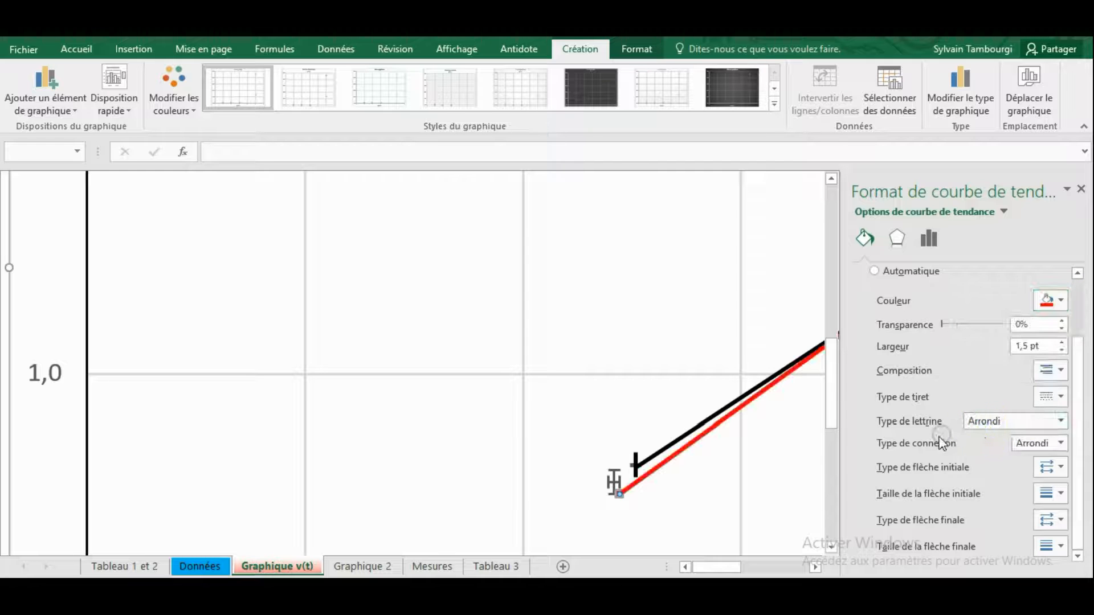
{"action": "left_click", "coordinate": [768, 497]}
{"action": "left_click_drag", "start_coordinate": [736, 567], "coordinate": [758, 568]}
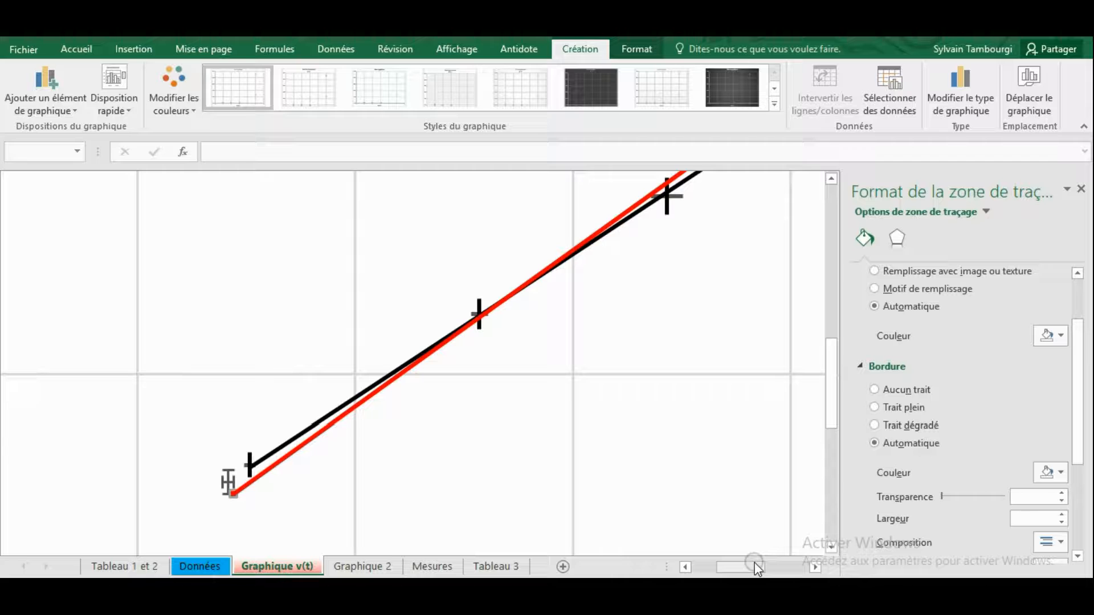
{"action": "key", "text": "ctrl"}
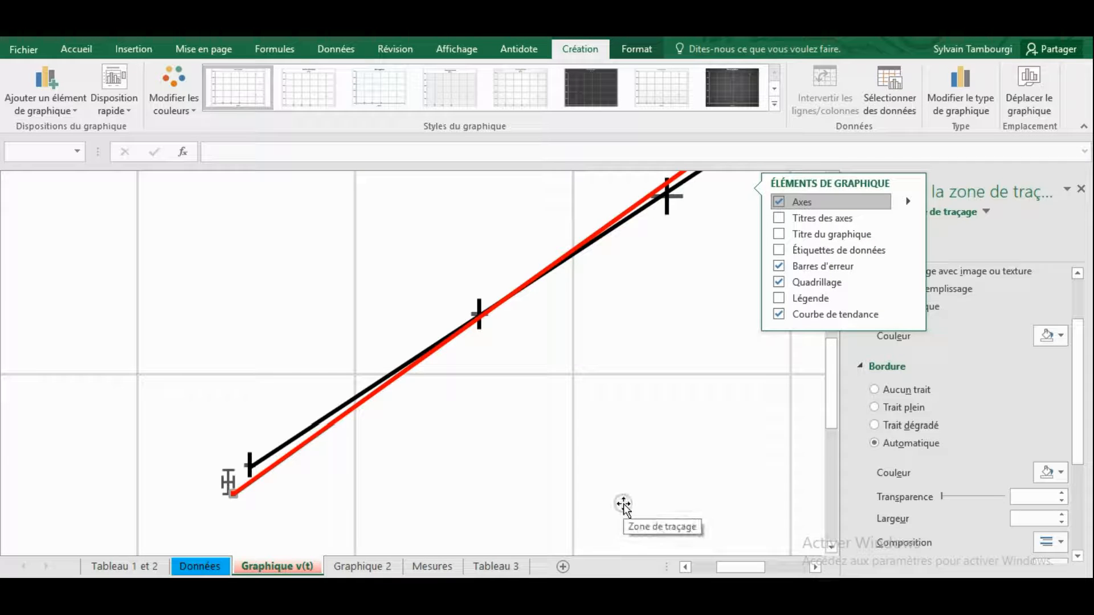
- Copy the minimum-slope points in I24:I25 and M24:M25 from the Données sheet
{"action": "left_click", "coordinate": [198, 566]}
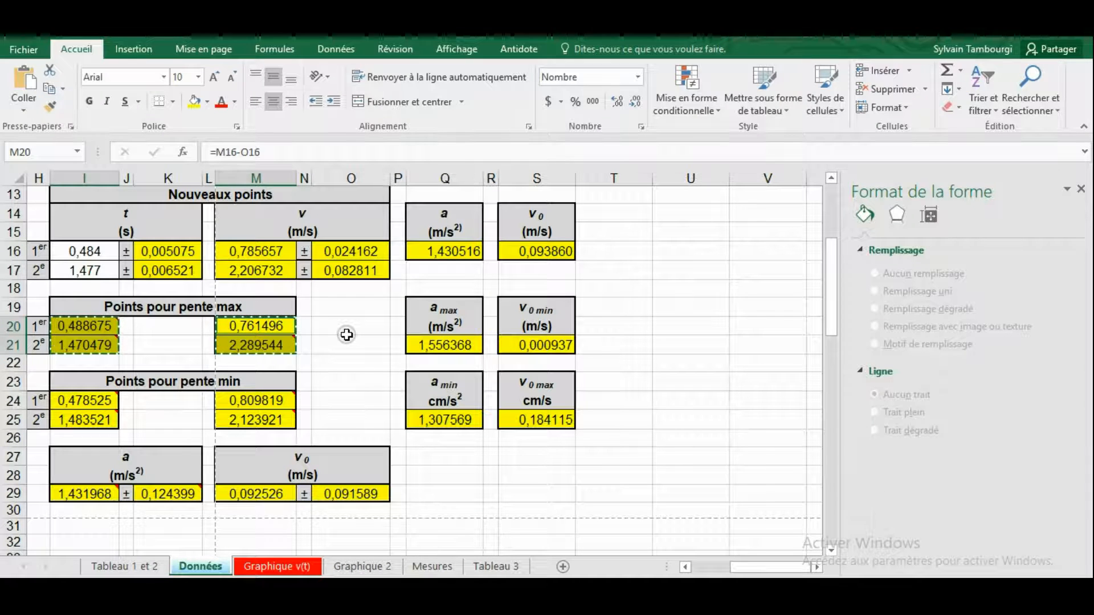
{"action": "key", "text": "Escape"}
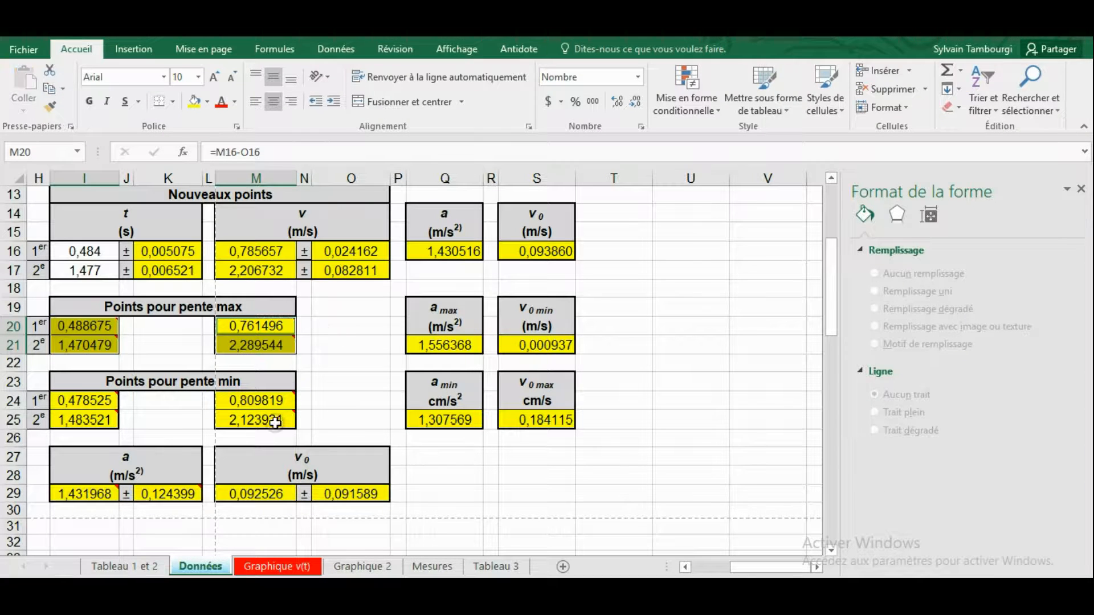
{"action": "left_click_drag", "start_coordinate": [92, 398], "coordinate": [91, 422]}
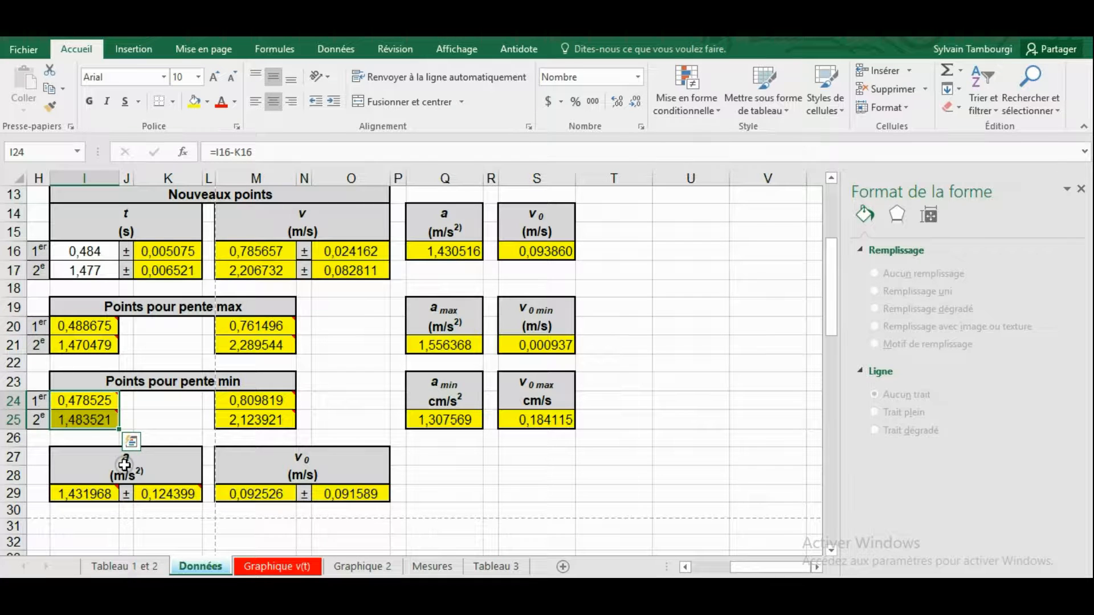
{"action": "mouse_move", "coordinate": [100, 403]}
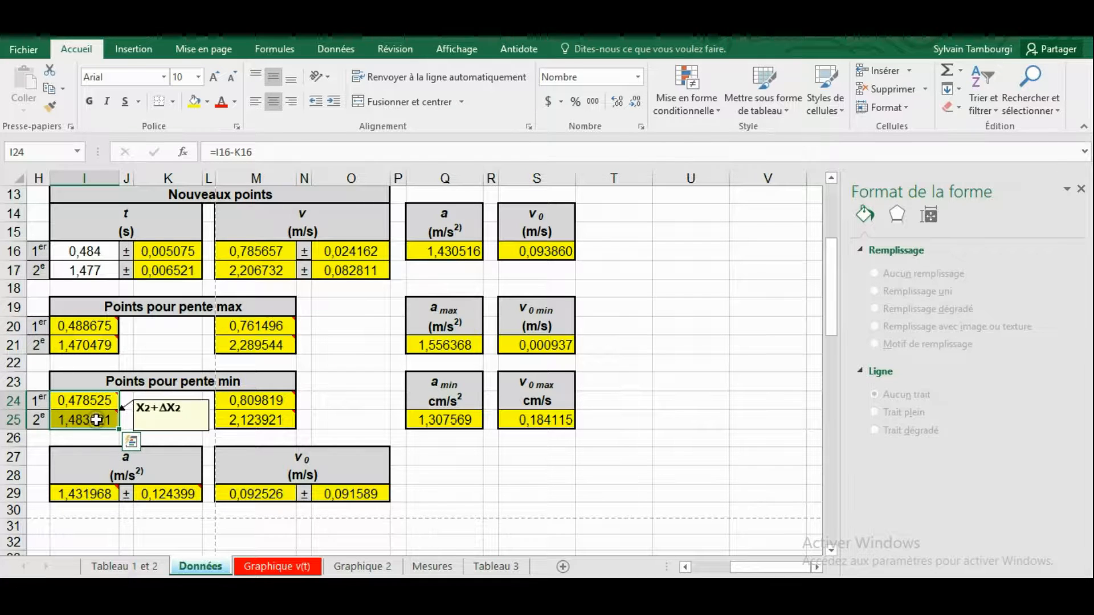
{"action": "mouse_move", "coordinate": [98, 426]}
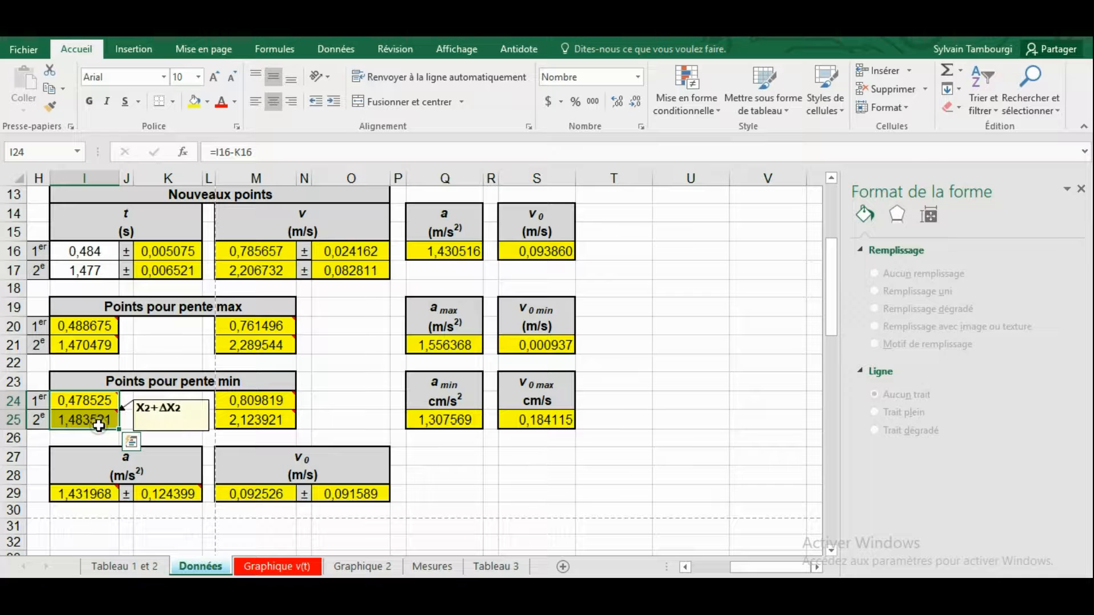
{"action": "left_click", "coordinate": [252, 401]}
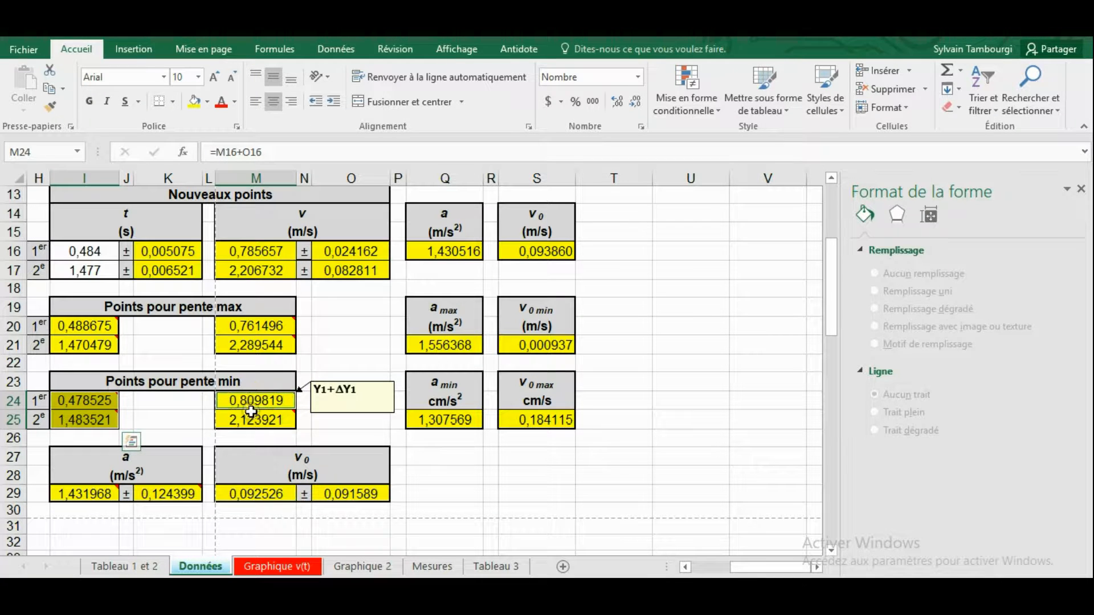
{"action": "left_click_drag", "start_coordinate": [252, 411], "coordinate": [253, 420]}
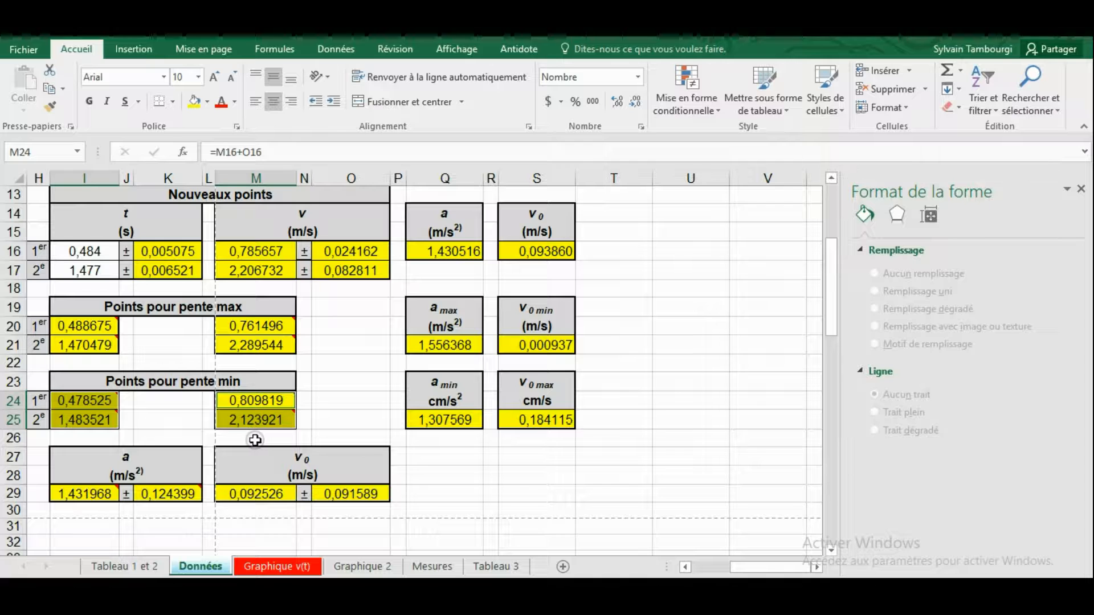
{"action": "key", "text": "ctrl+c"}
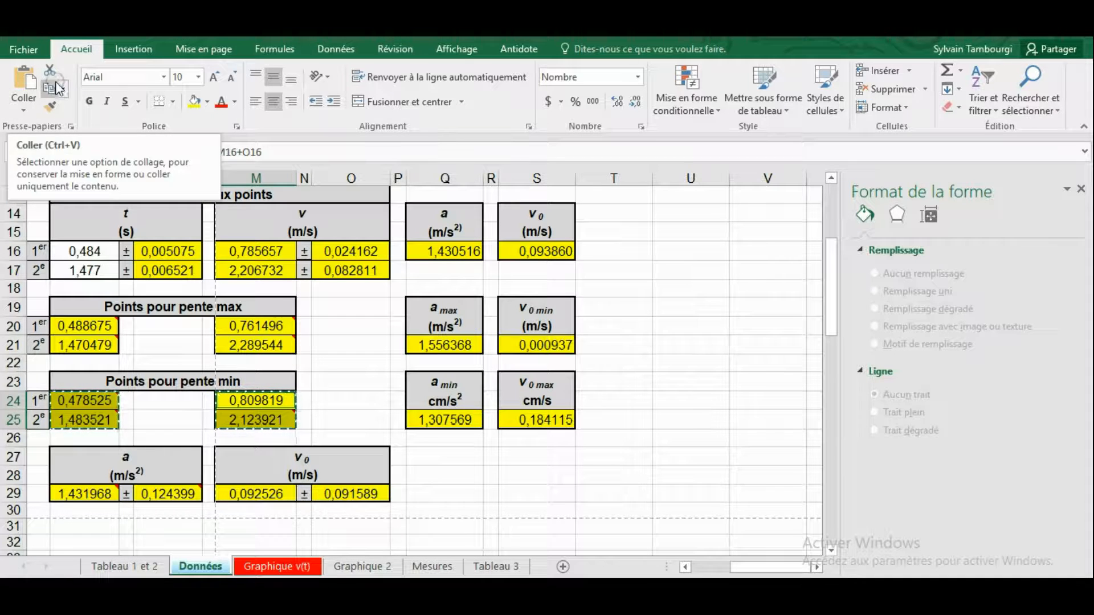
- Paste the copied points into the Graphique v(t) chart as a new series, with Y values in columns and X values in the first column
{"action": "left_click", "coordinate": [292, 566]}
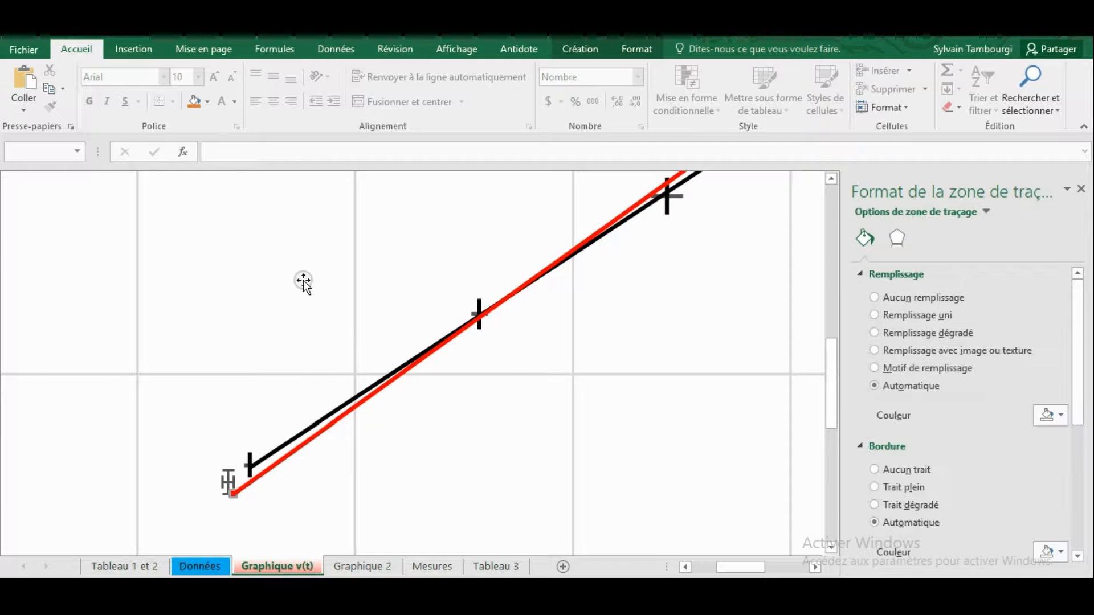
{"action": "right_click", "coordinate": [303, 282]}
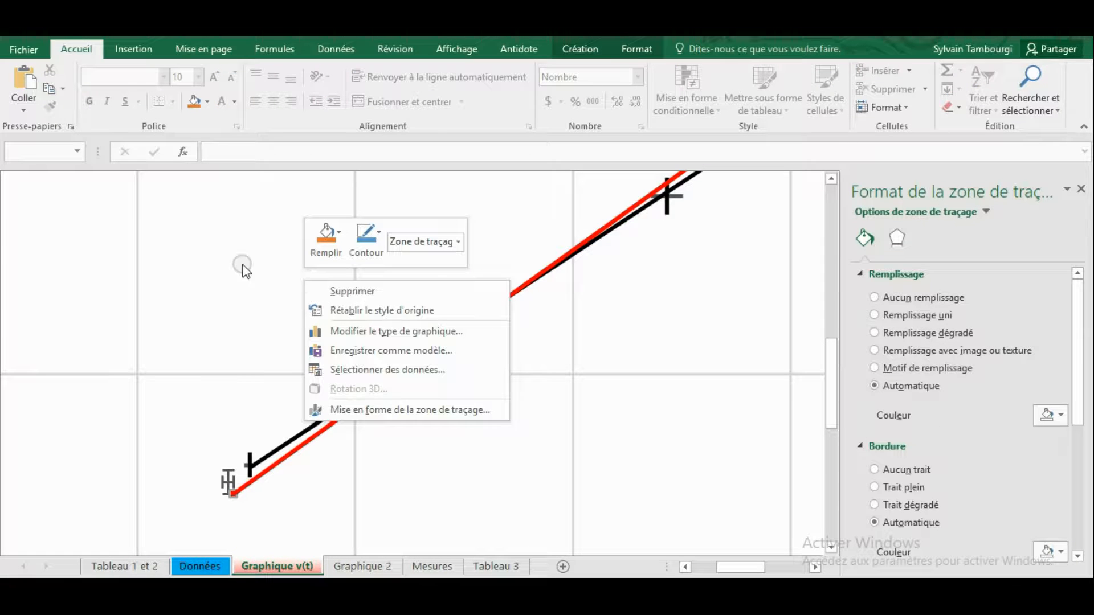
{"action": "left_click", "coordinate": [230, 246]}
{"action": "left_click", "coordinate": [21, 106]}
{"action": "left_click", "coordinate": [42, 165]}
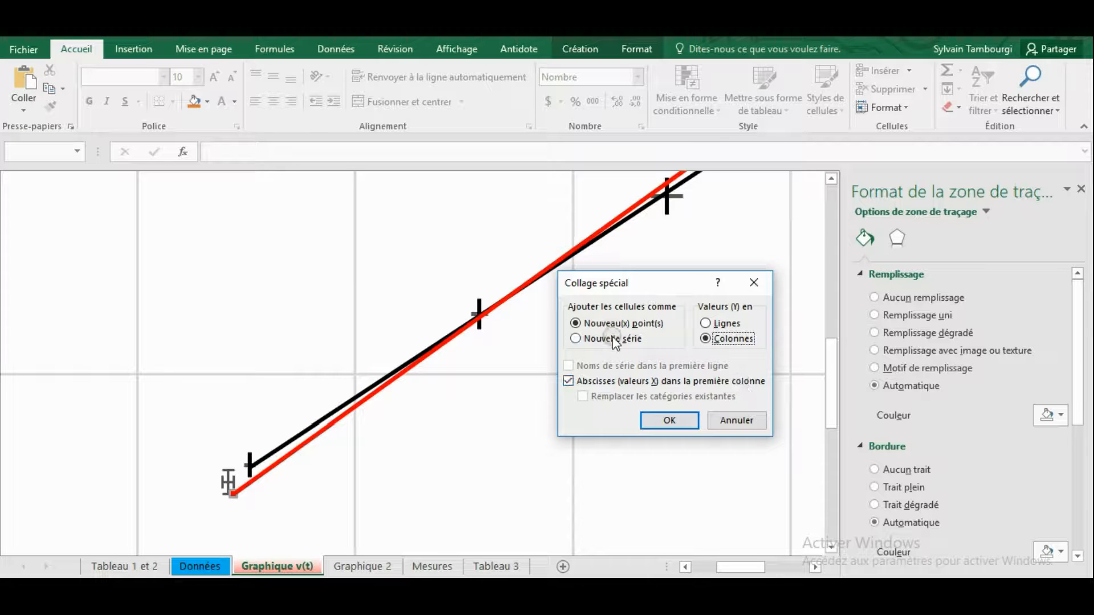
{"action": "left_click", "coordinate": [614, 339]}
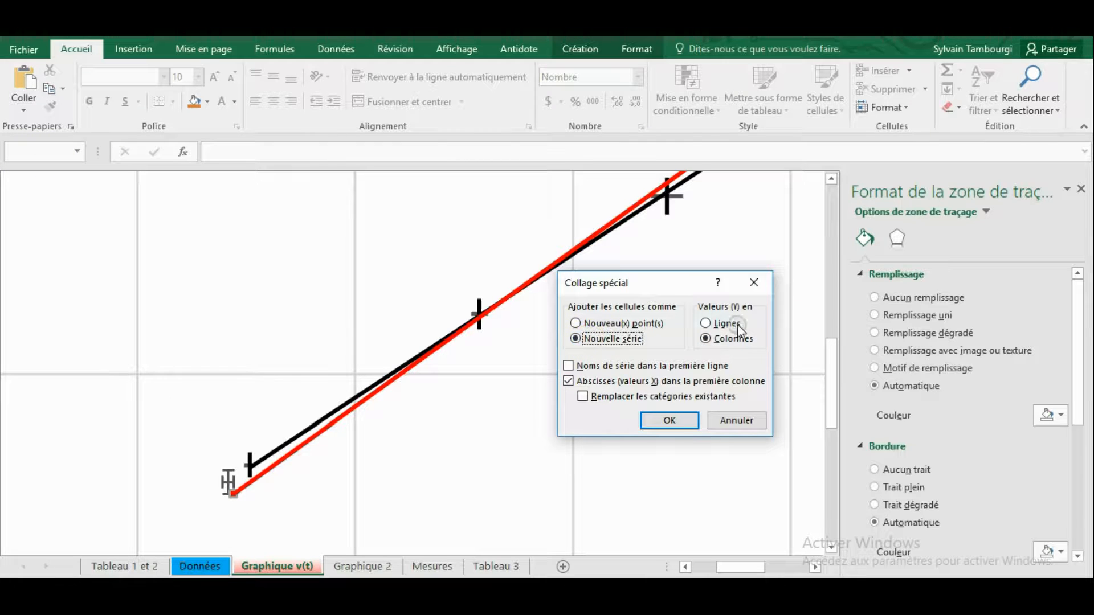
{"action": "left_click", "coordinate": [669, 421]}
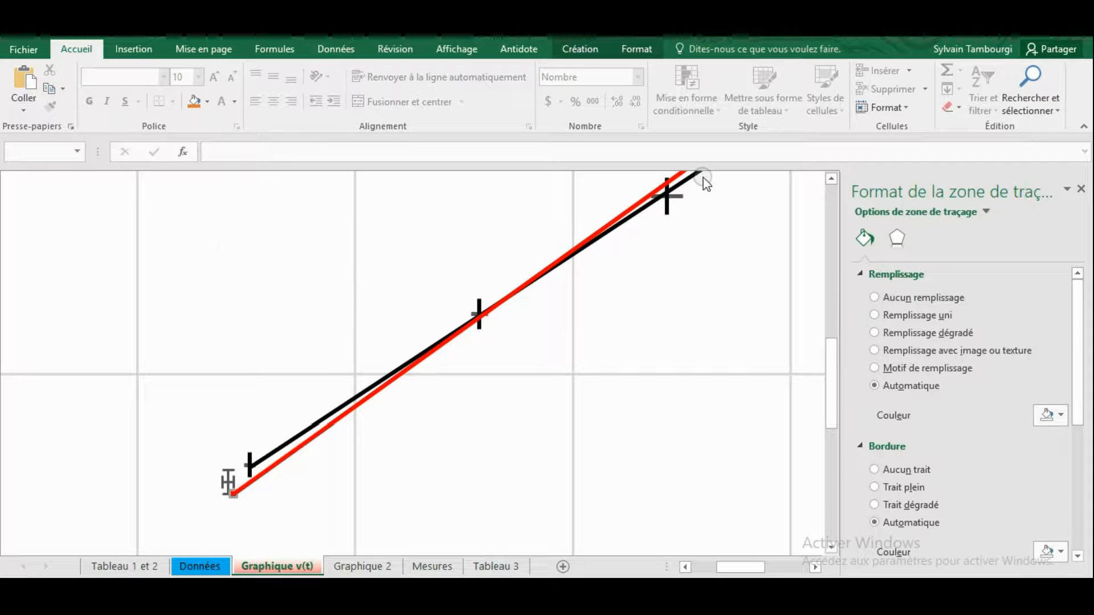
- Select Série4 in the v(t) chart and set its marker fill to standard light blue
{"action": "left_click", "coordinate": [635, 49]}
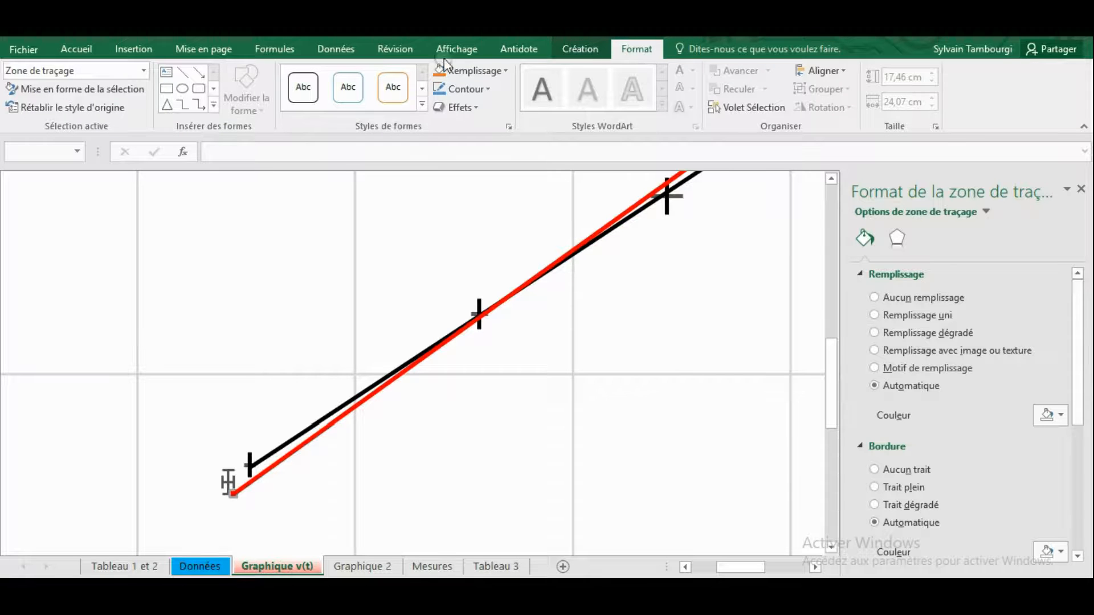
{"action": "left_click", "coordinate": [143, 70]}
{"action": "left_click", "coordinate": [30, 331]}
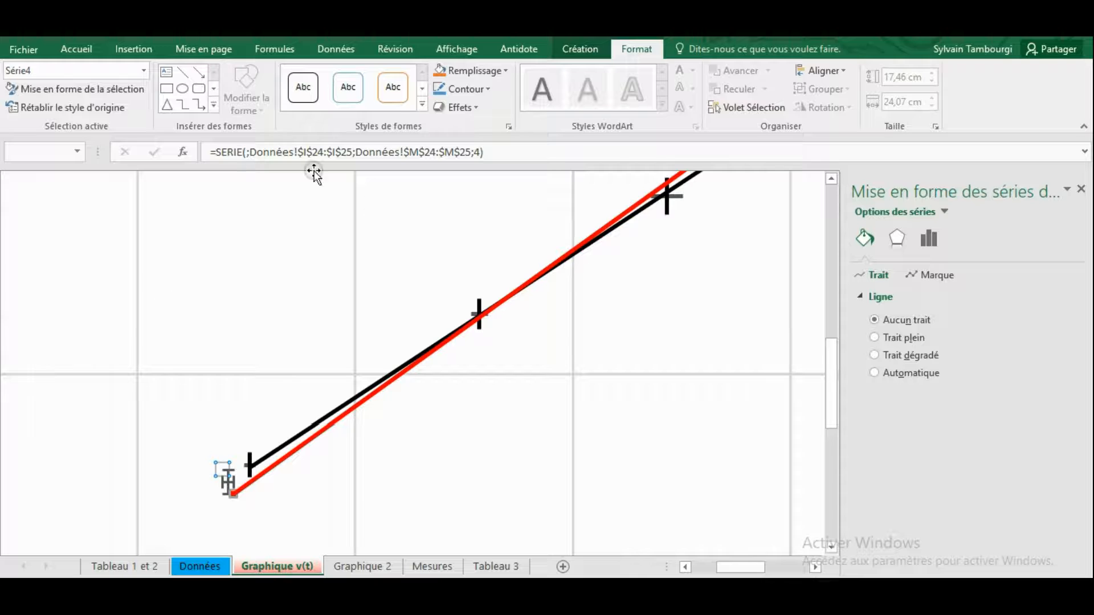
{"action": "left_click", "coordinate": [87, 91]}
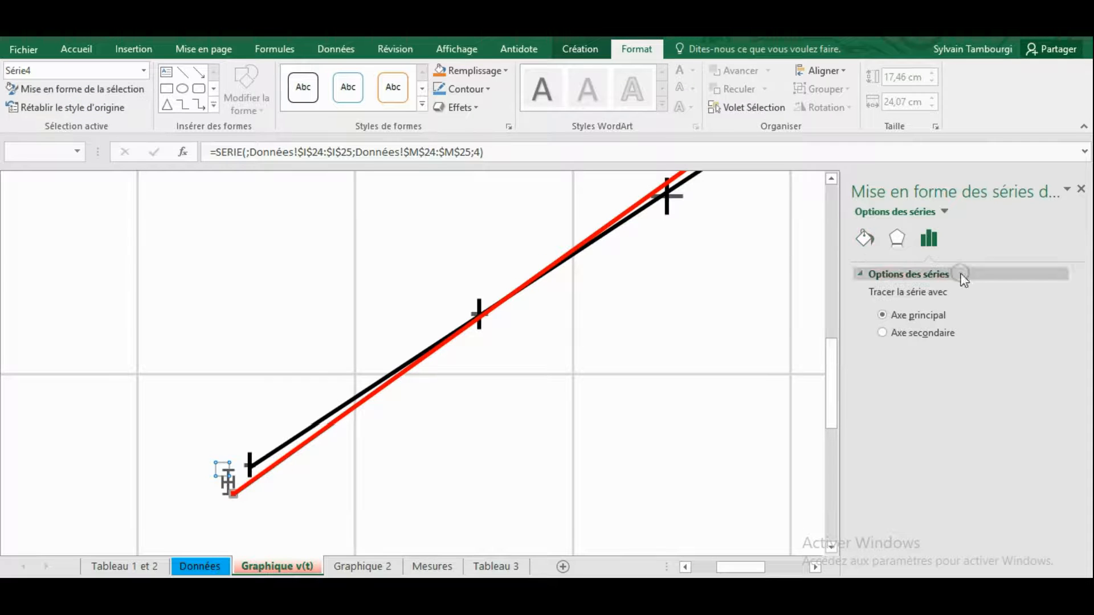
{"action": "left_click", "coordinate": [866, 241]}
{"action": "left_click", "coordinate": [936, 276]}
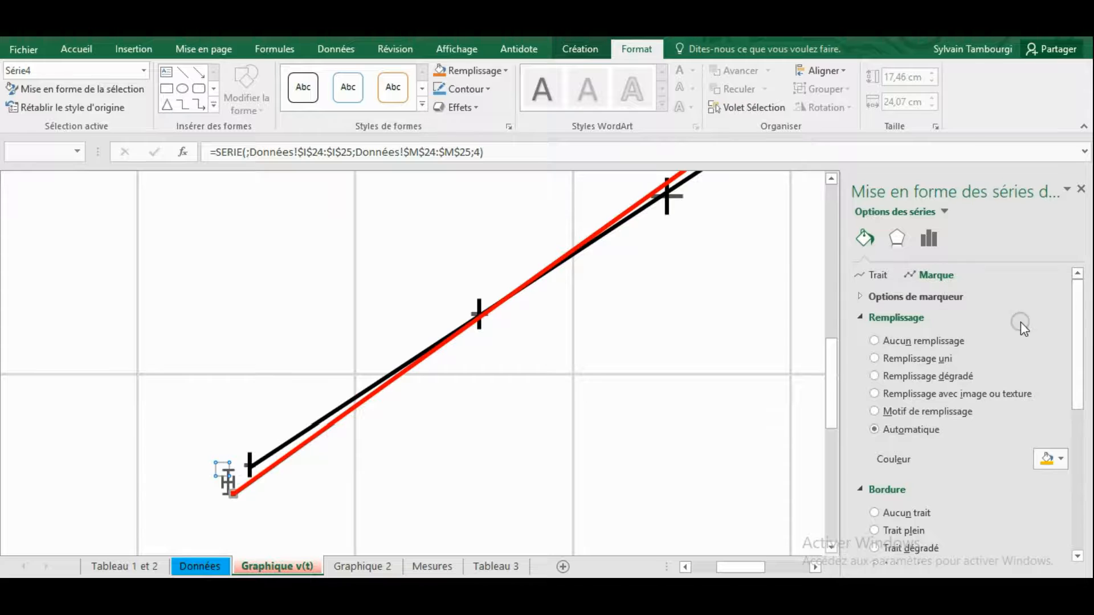
{"action": "left_click", "coordinate": [1062, 458]}
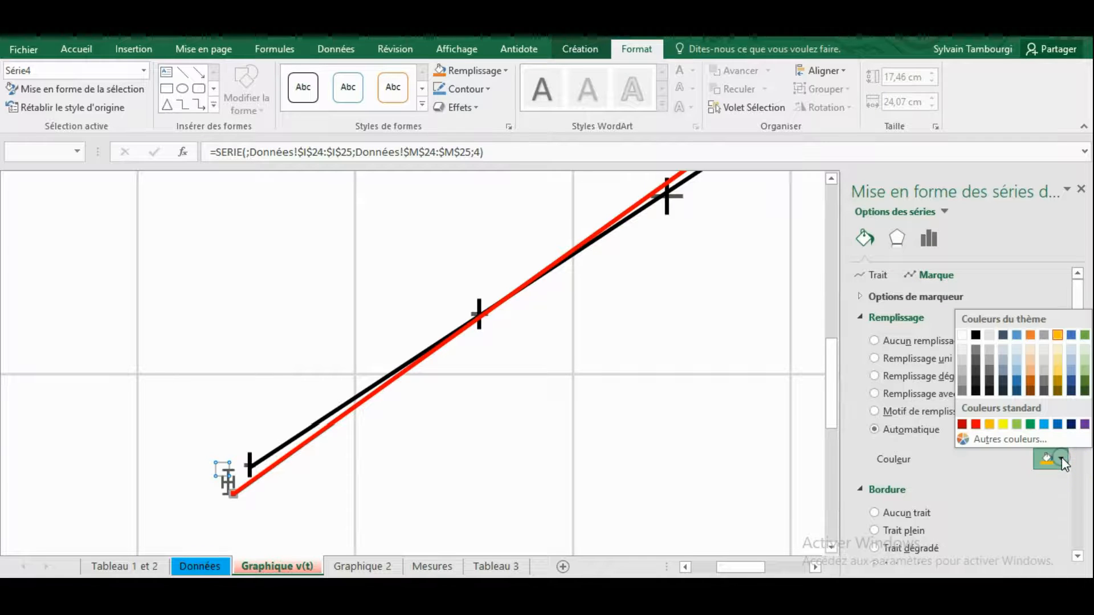
{"action": "left_click", "coordinate": [1044, 425]}
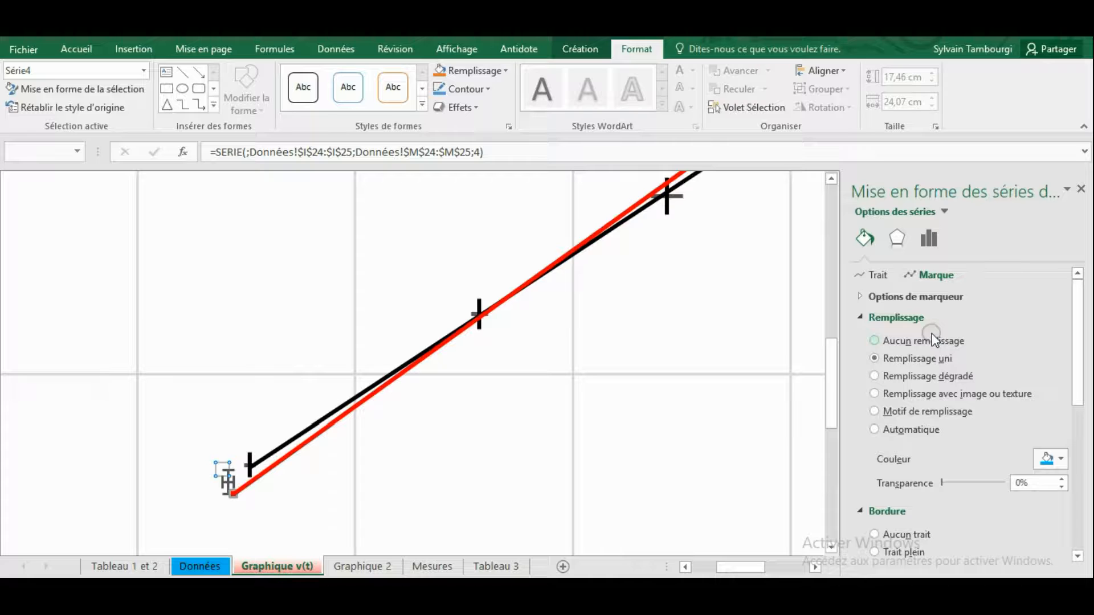
- Give the Série4 points predefined triangle markers with a size of 4
{"action": "left_click", "coordinate": [884, 298]}
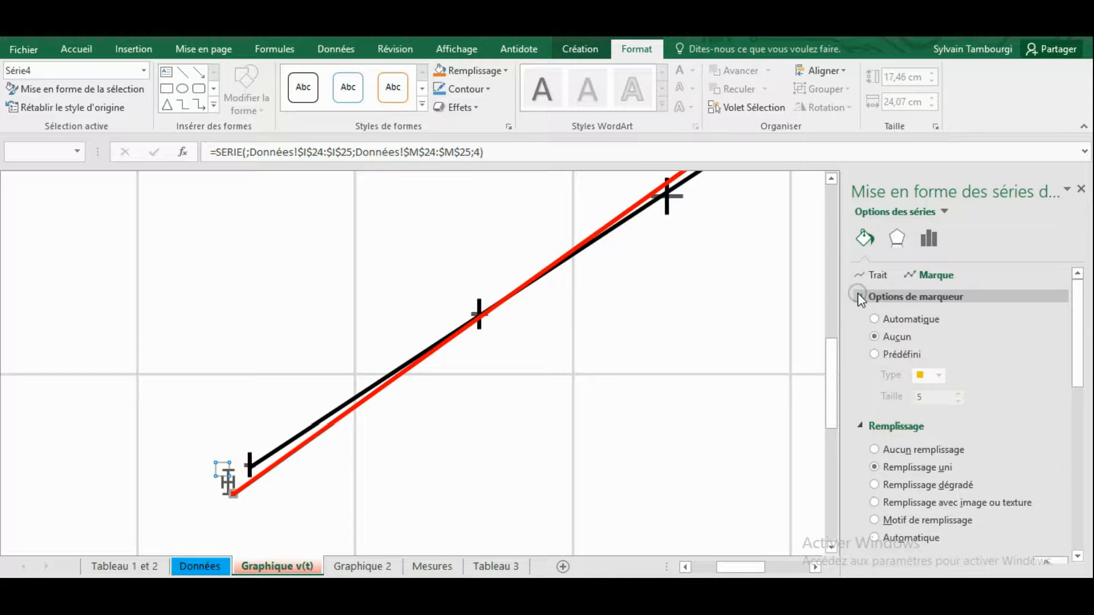
{"action": "left_click", "coordinate": [939, 376]}
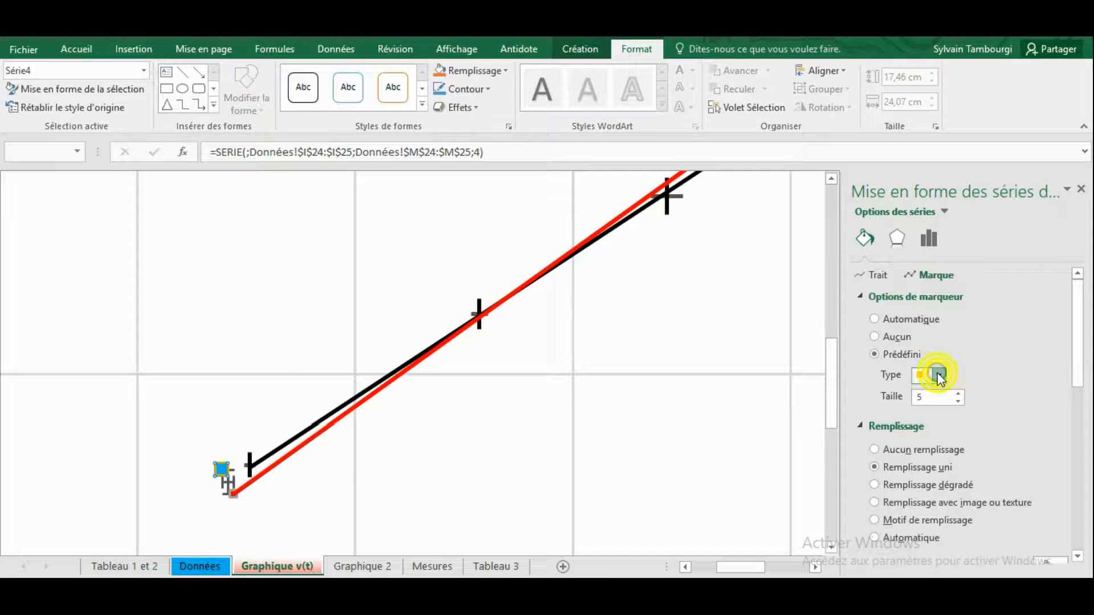
{"action": "left_click", "coordinate": [939, 377]}
{"action": "left_click", "coordinate": [924, 417]}
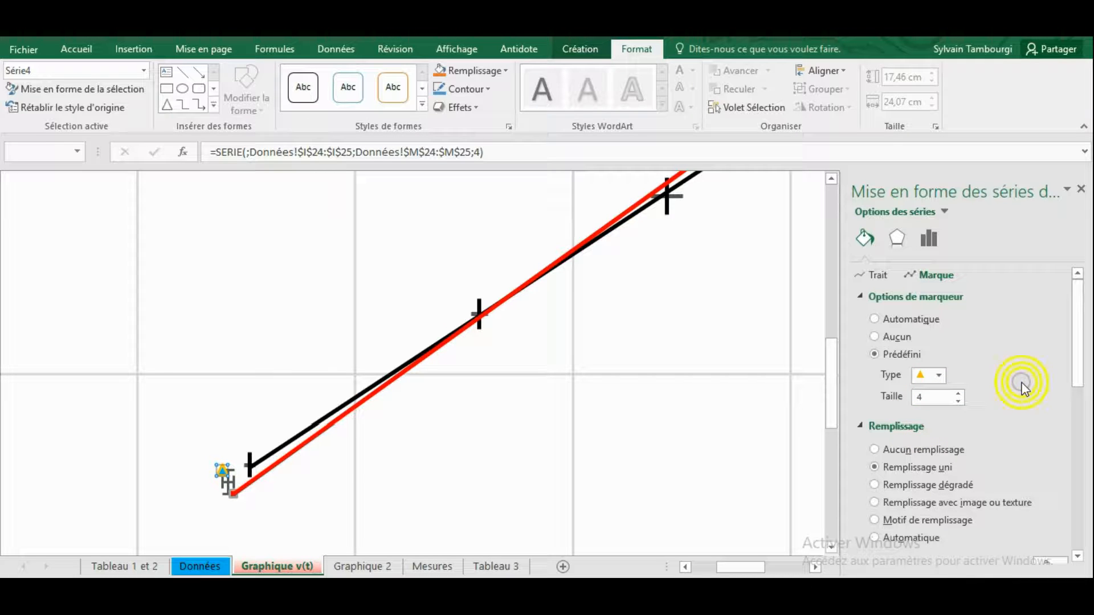
{"action": "left_click", "coordinate": [255, 410]}
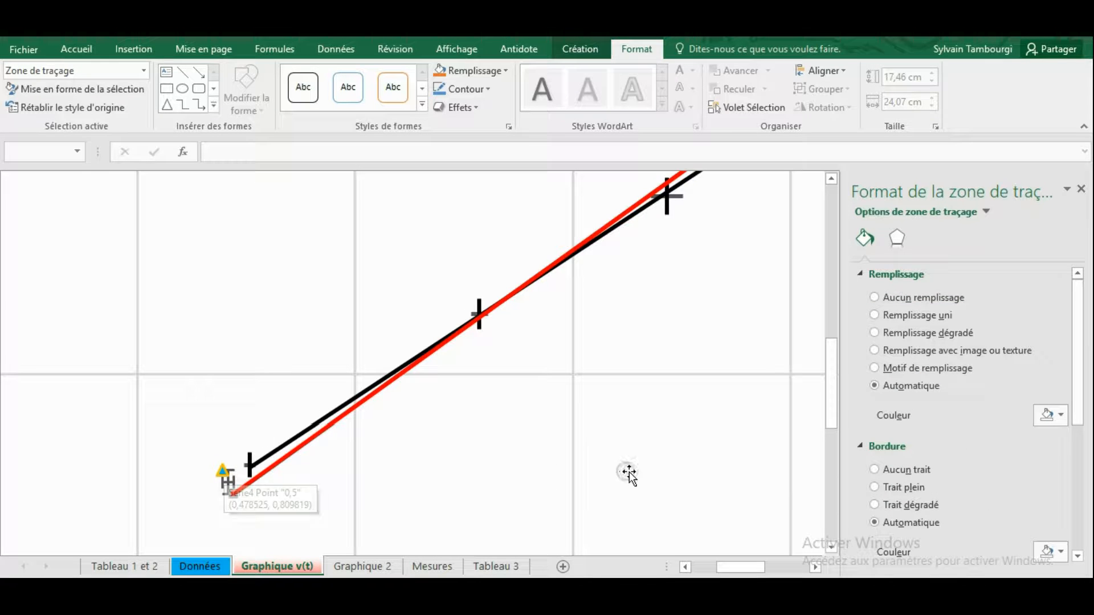
- Remove the border from the Série4 markers in the v(t) chart
{"action": "left_click", "coordinate": [224, 474]}
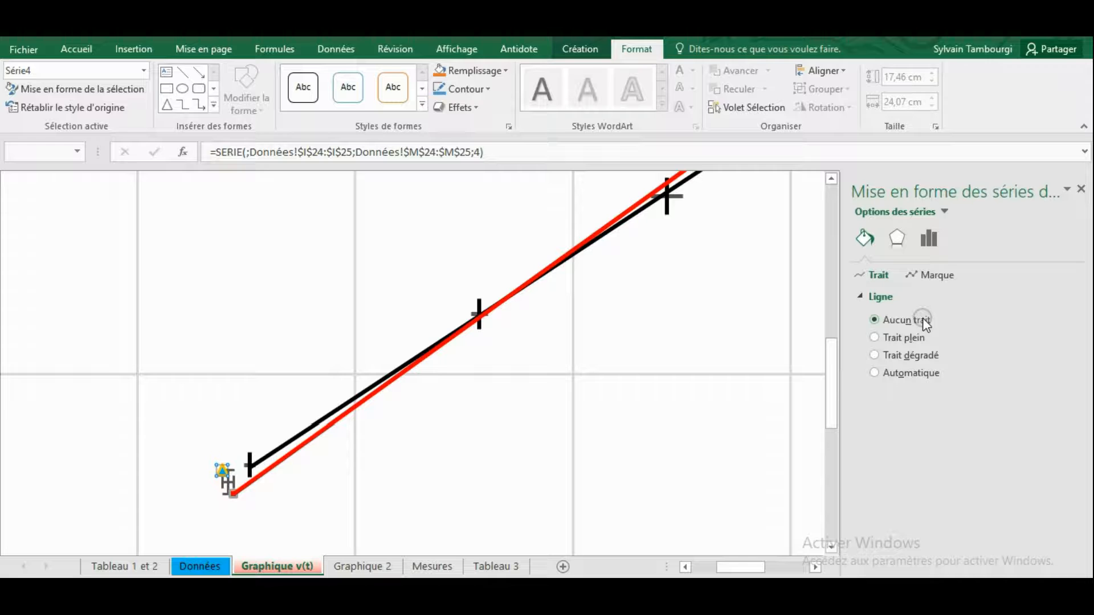
{"action": "left_click", "coordinate": [933, 276]}
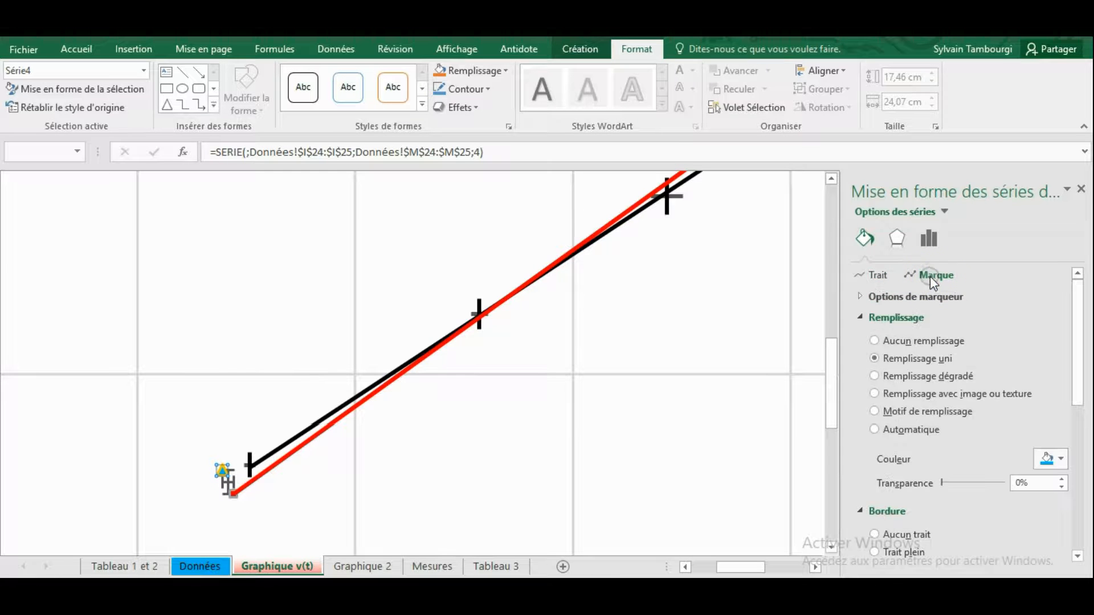
{"action": "left_click", "coordinate": [902, 297]}
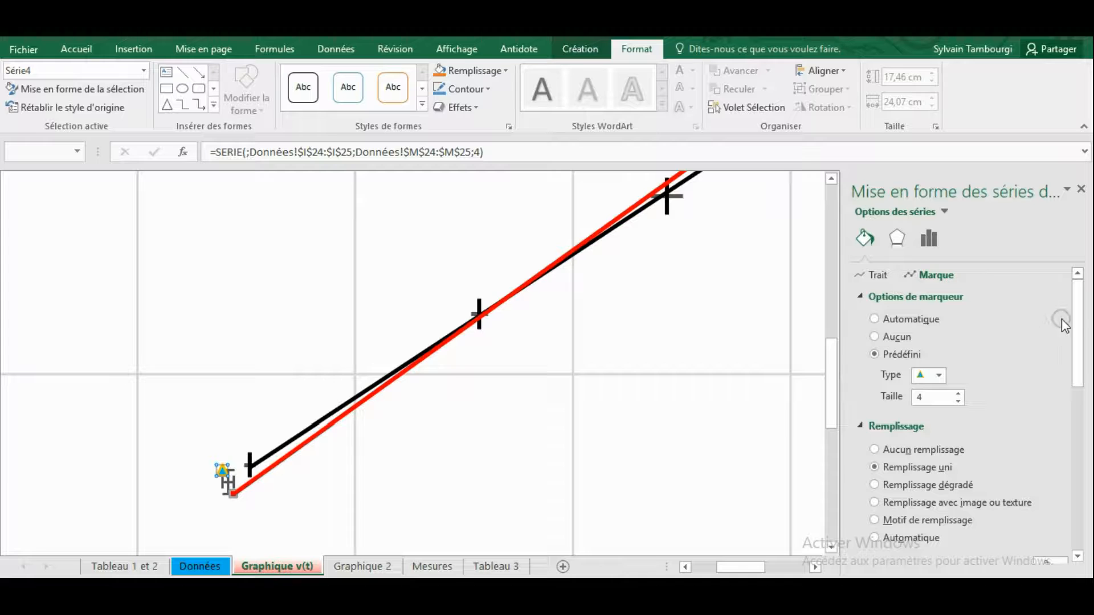
{"action": "left_click_drag", "start_coordinate": [1074, 306], "coordinate": [1075, 391]}
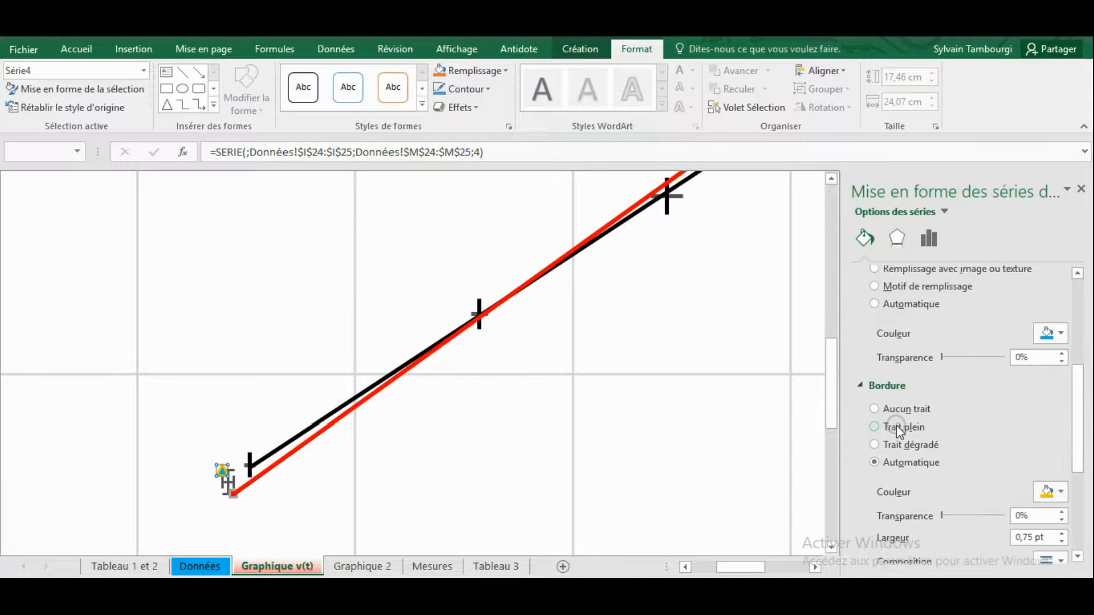
{"action": "left_click", "coordinate": [878, 409]}
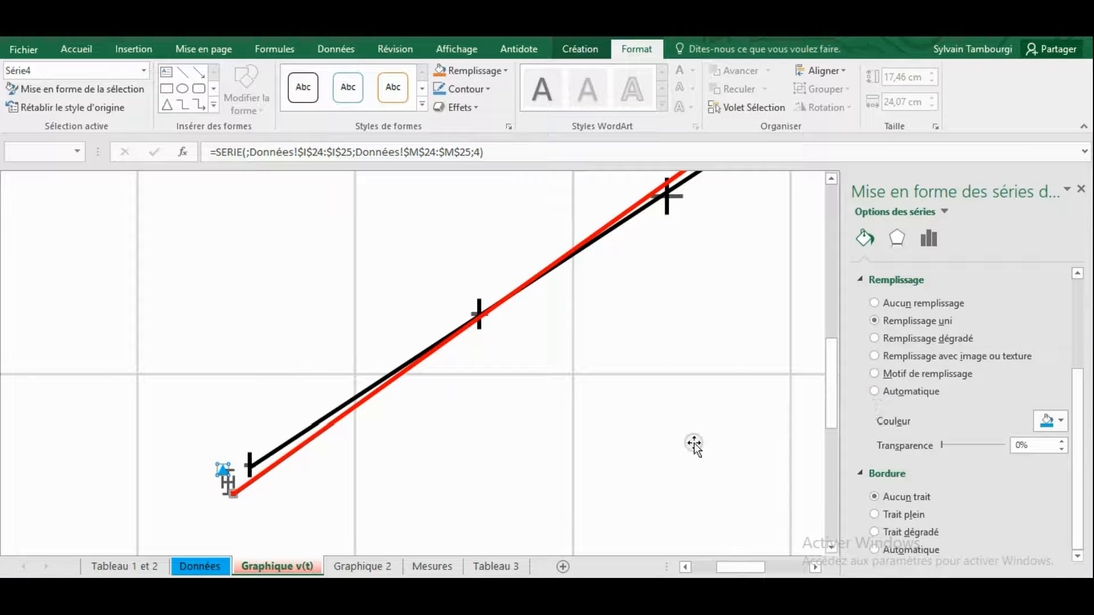
{"action": "left_click", "coordinate": [685, 367]}
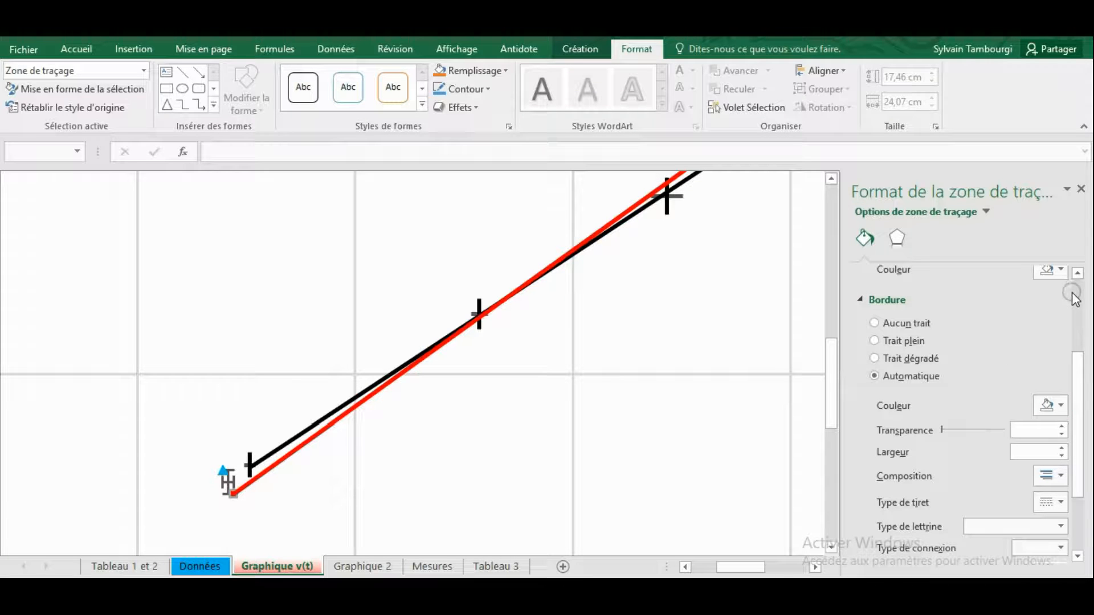
- Change the Série4 predefined marker type from triangle to circle
{"action": "left_click_drag", "start_coordinate": [1086, 373], "coordinate": [1074, 306]}
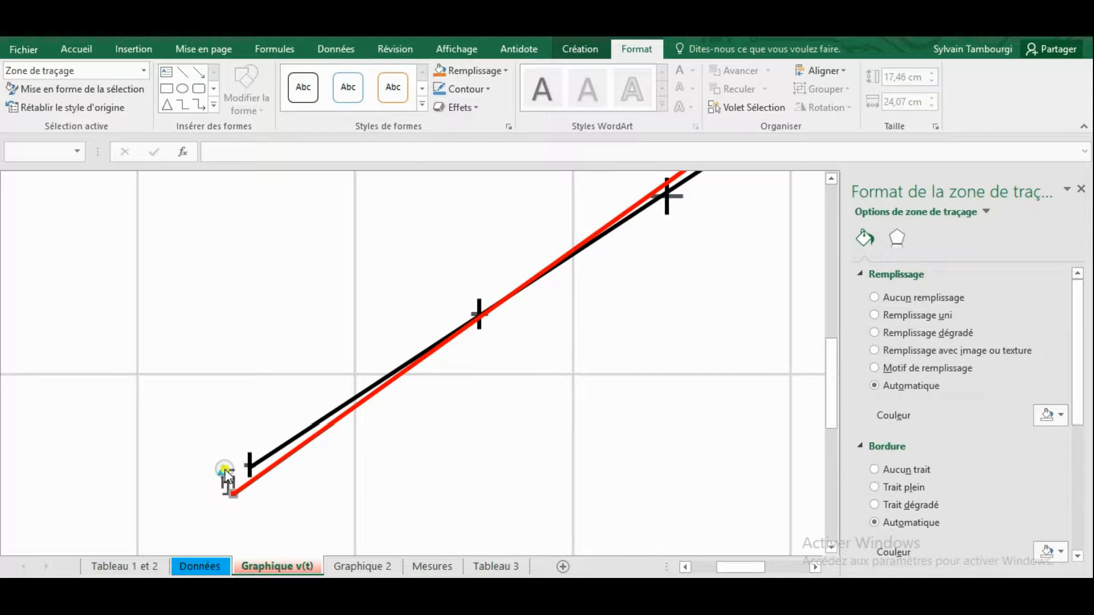
{"action": "left_click", "coordinate": [224, 470]}
{"action": "left_click", "coordinate": [938, 276]}
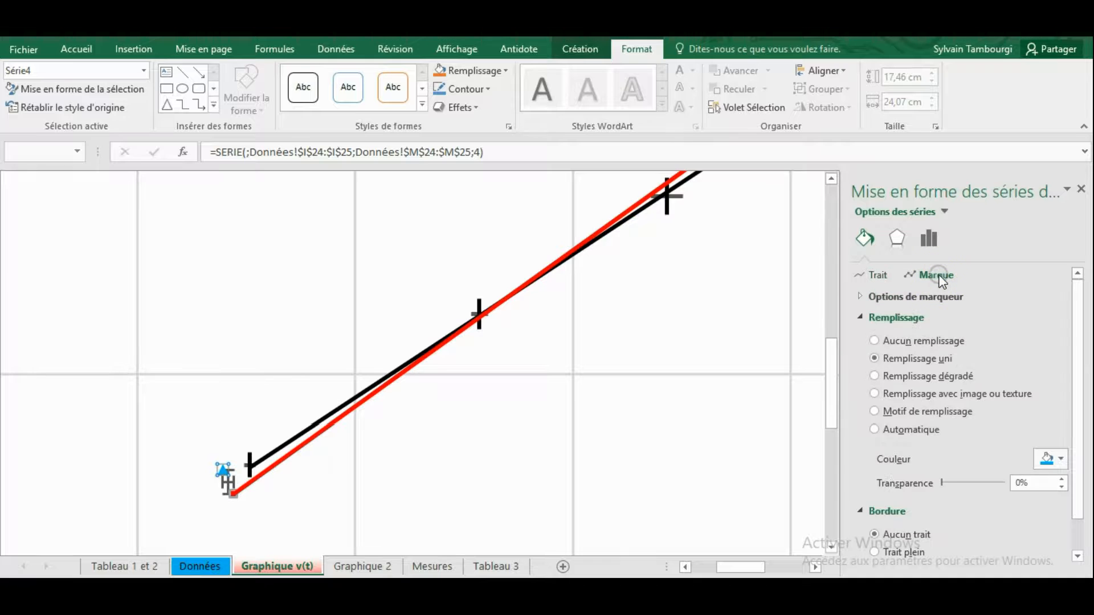
{"action": "left_click", "coordinate": [935, 297]}
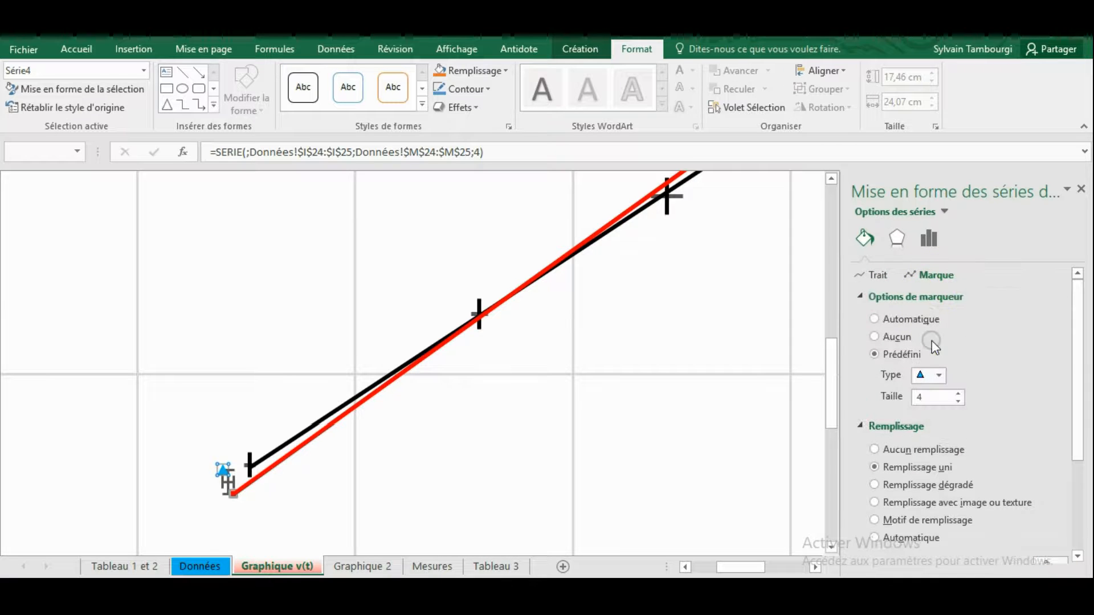
{"action": "left_click", "coordinate": [938, 377]}
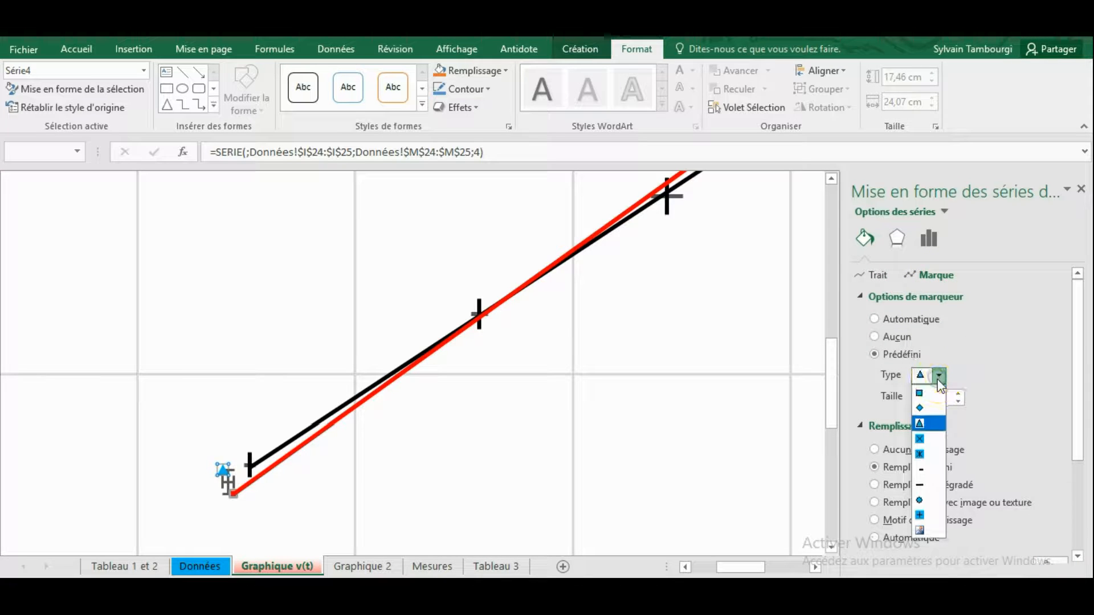
{"action": "left_click", "coordinate": [926, 503]}
{"action": "key", "text": "alt"}
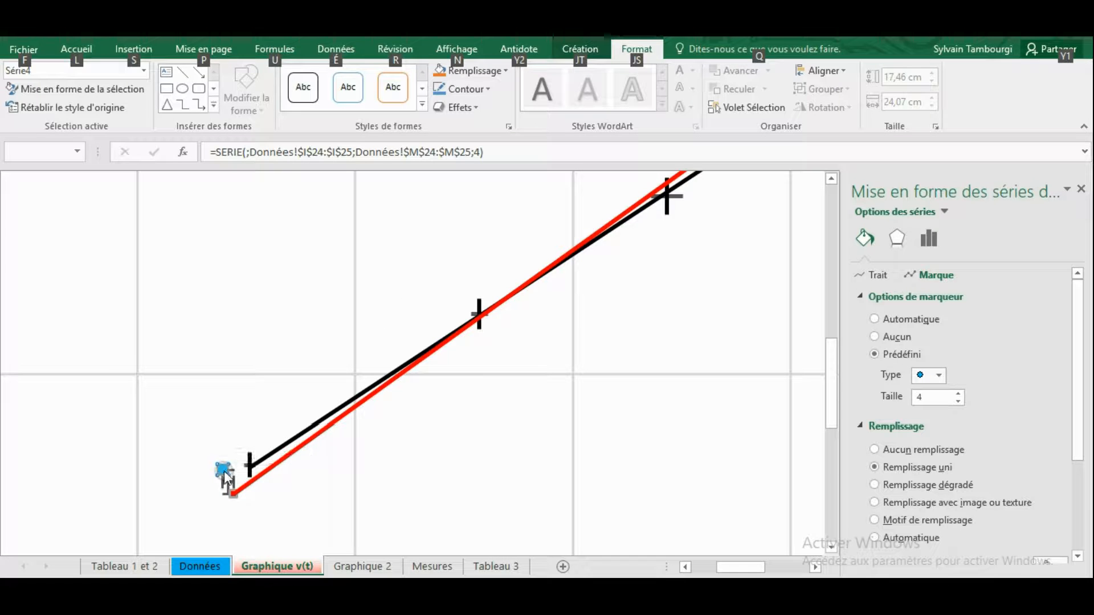
{"action": "mouse_move", "coordinate": [227, 477]}
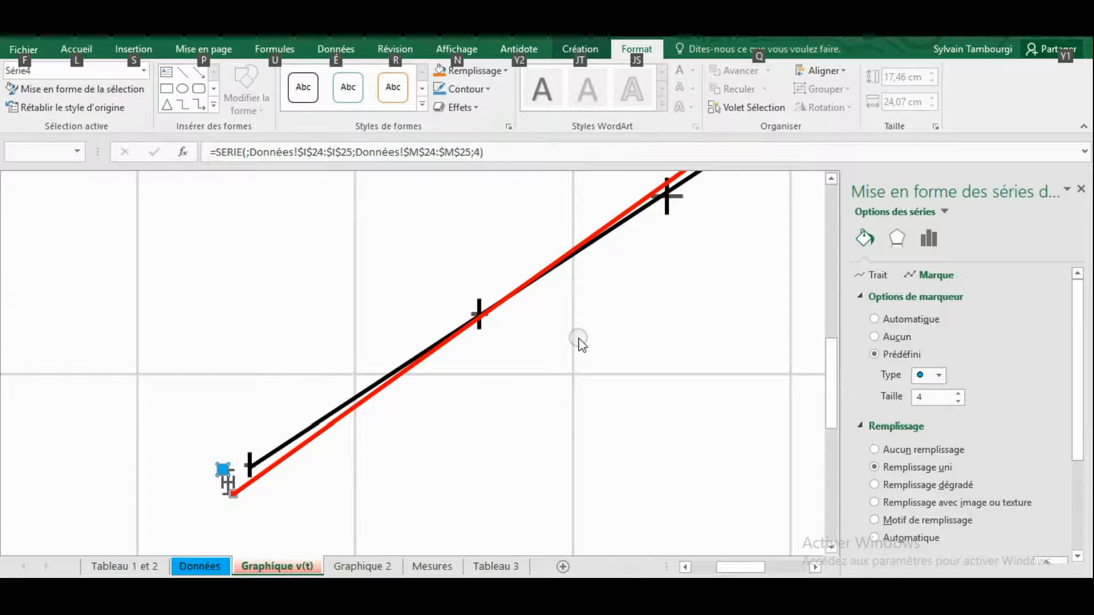
{"action": "scroll", "coordinate": [628, 348], "scroll_direction": "up", "scroll_amount": 1}
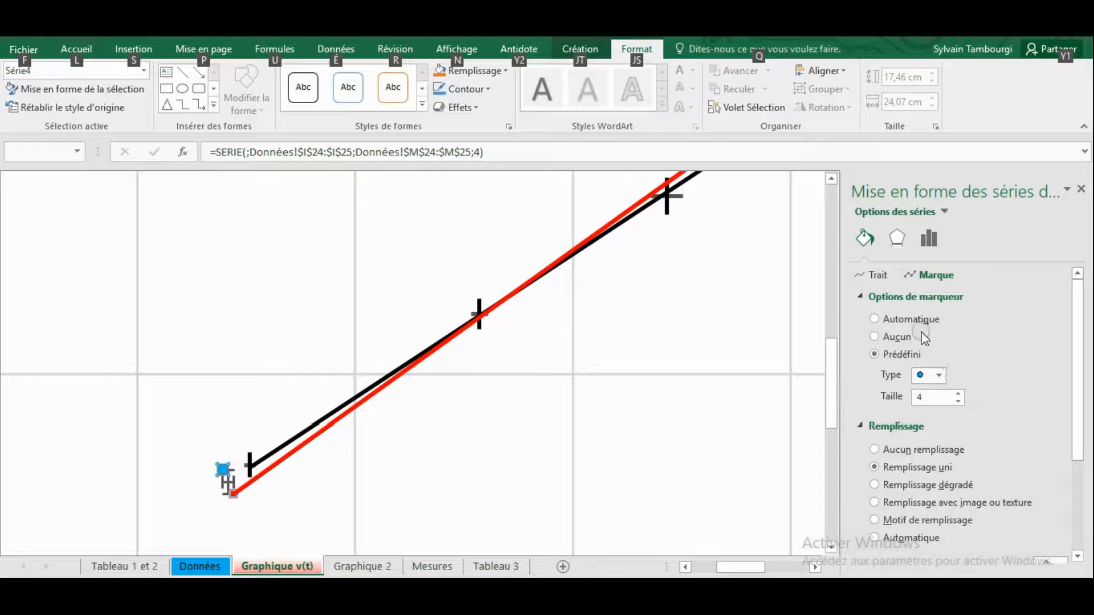
{"action": "left_click", "coordinate": [939, 375]}
{"action": "left_click_drag", "start_coordinate": [1076, 387], "coordinate": [1081, 499]}
{"action": "left_click", "coordinate": [876, 515]}
{"action": "left_click_drag", "start_coordinate": [1075, 446], "coordinate": [1085, 354]}
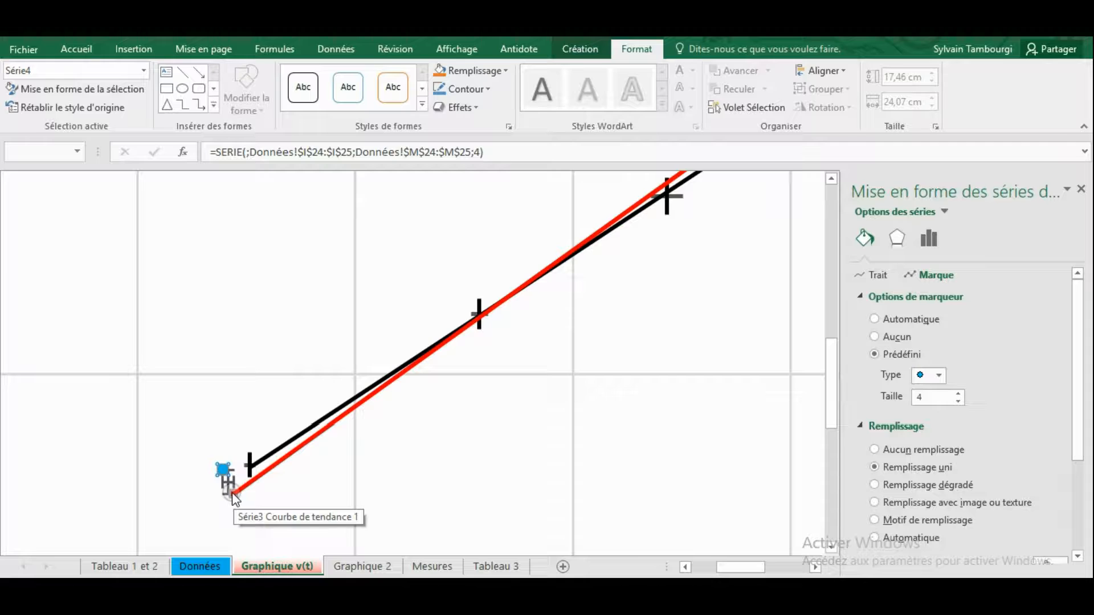
- Select Série3 in the v(t) chart and give it predefined circle markers with a size of 4
{"action": "left_click", "coordinate": [233, 494]}
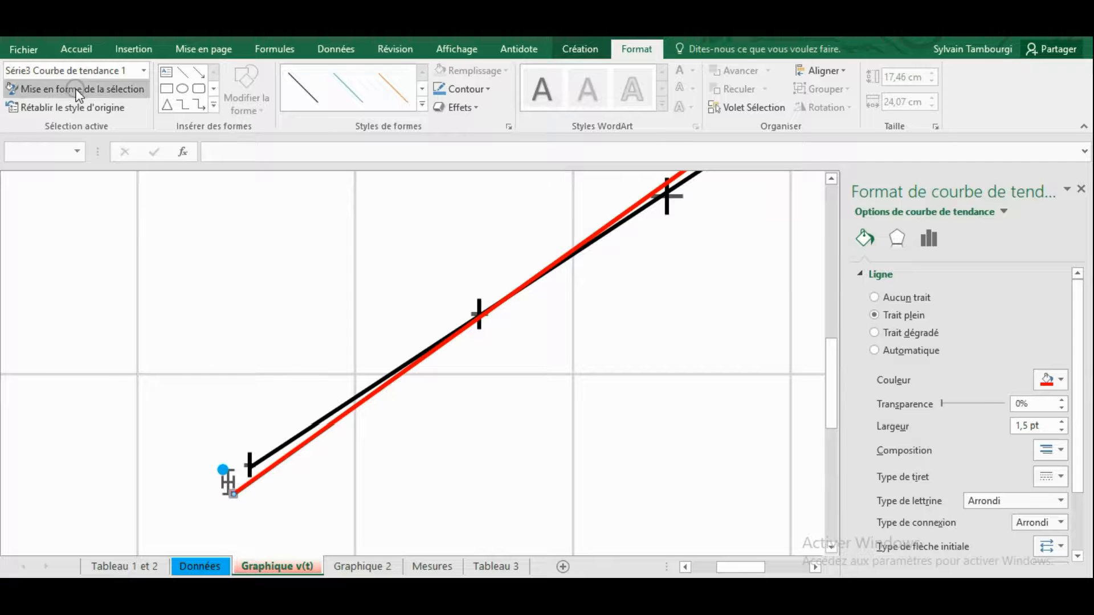
{"action": "left_click", "coordinate": [144, 70]}
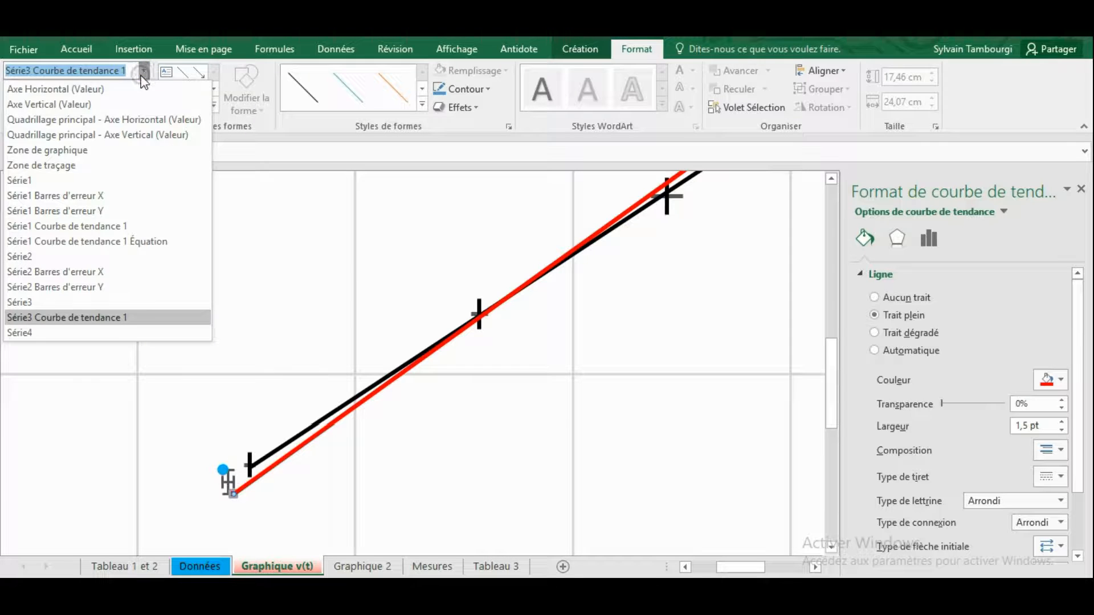
{"action": "left_click", "coordinate": [61, 303]}
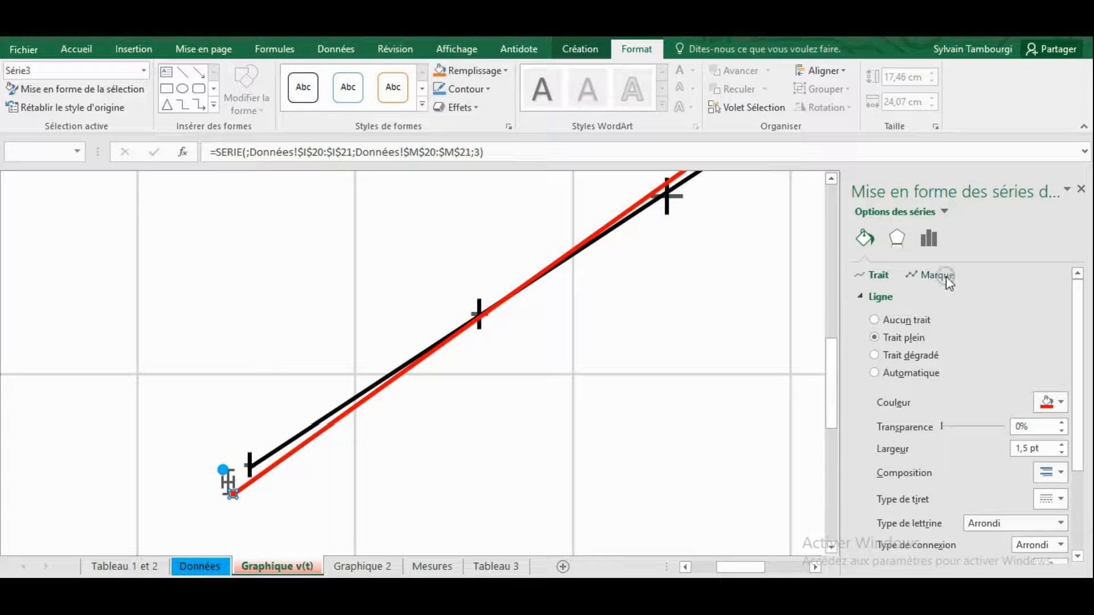
{"action": "left_click", "coordinate": [942, 275]}
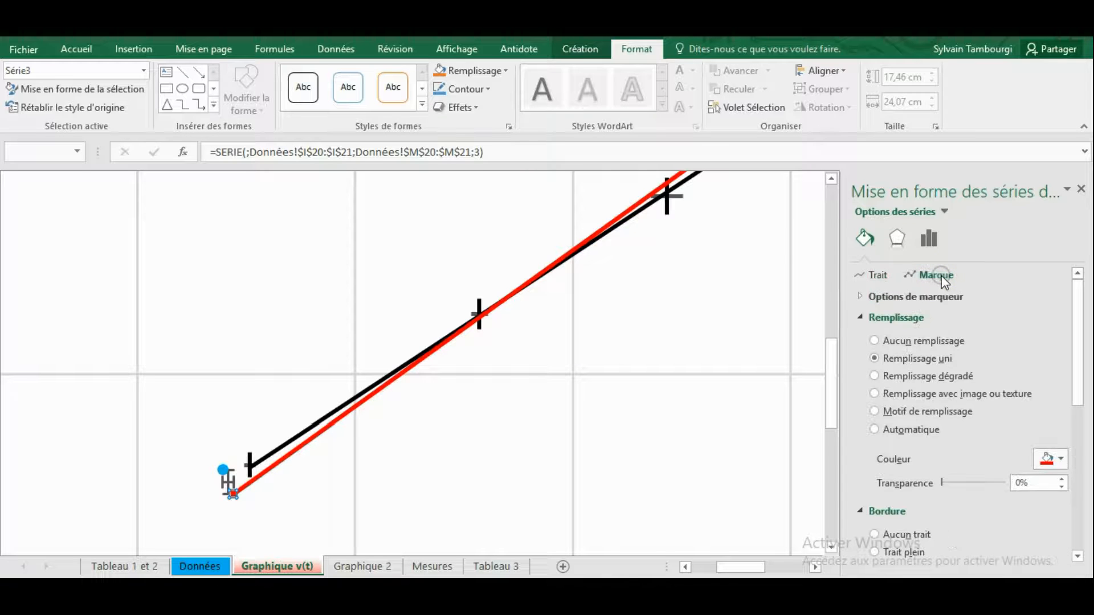
{"action": "left_click", "coordinate": [921, 295]}
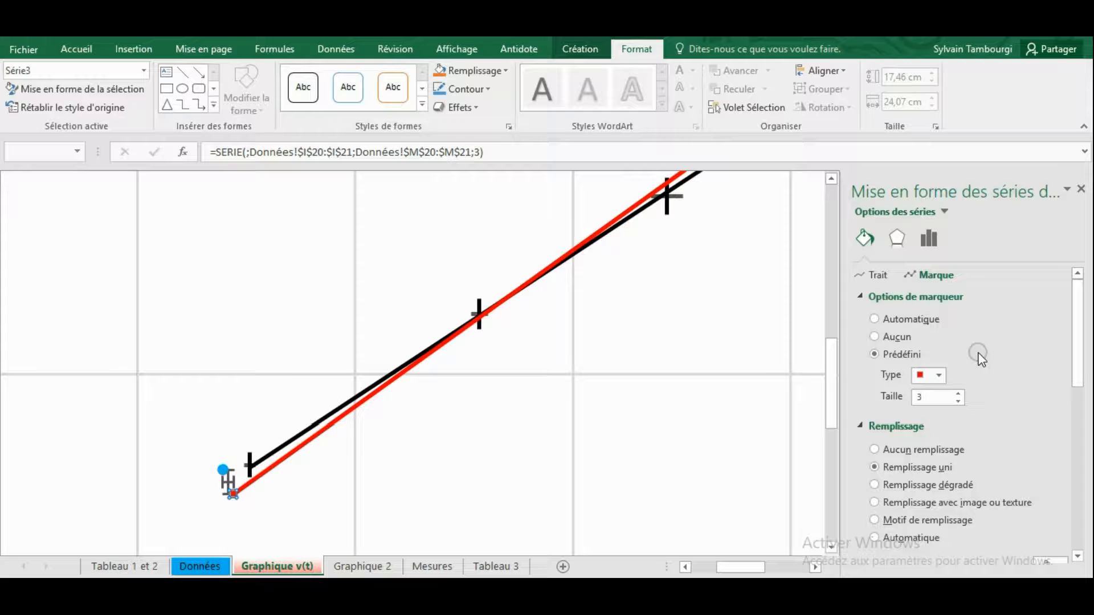
{"action": "left_click", "coordinate": [939, 375]}
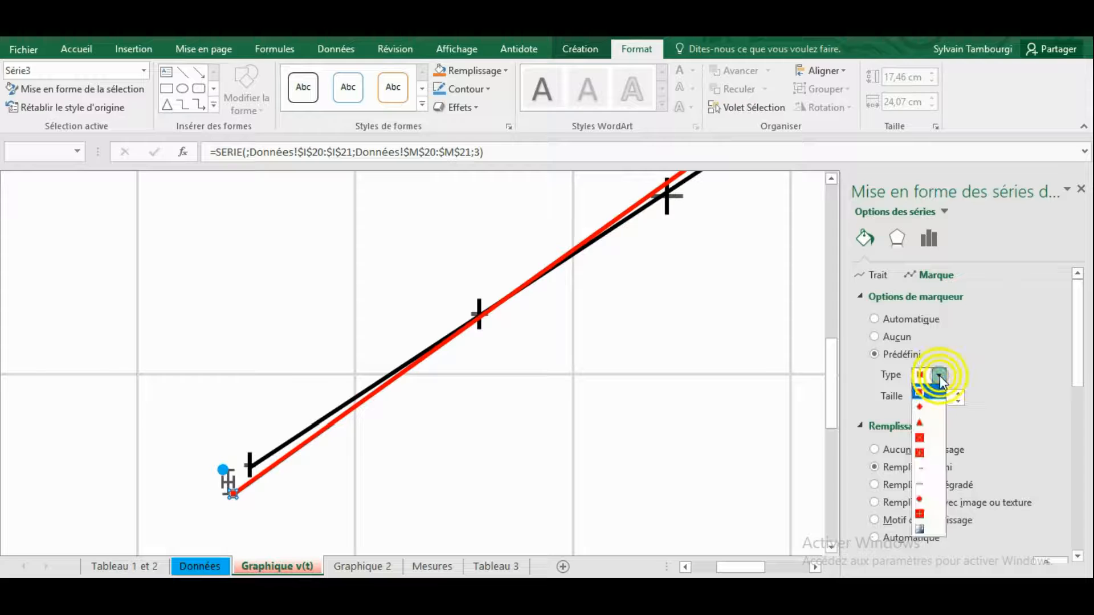
{"action": "left_click", "coordinate": [923, 503]}
{"action": "left_click", "coordinate": [956, 393]}
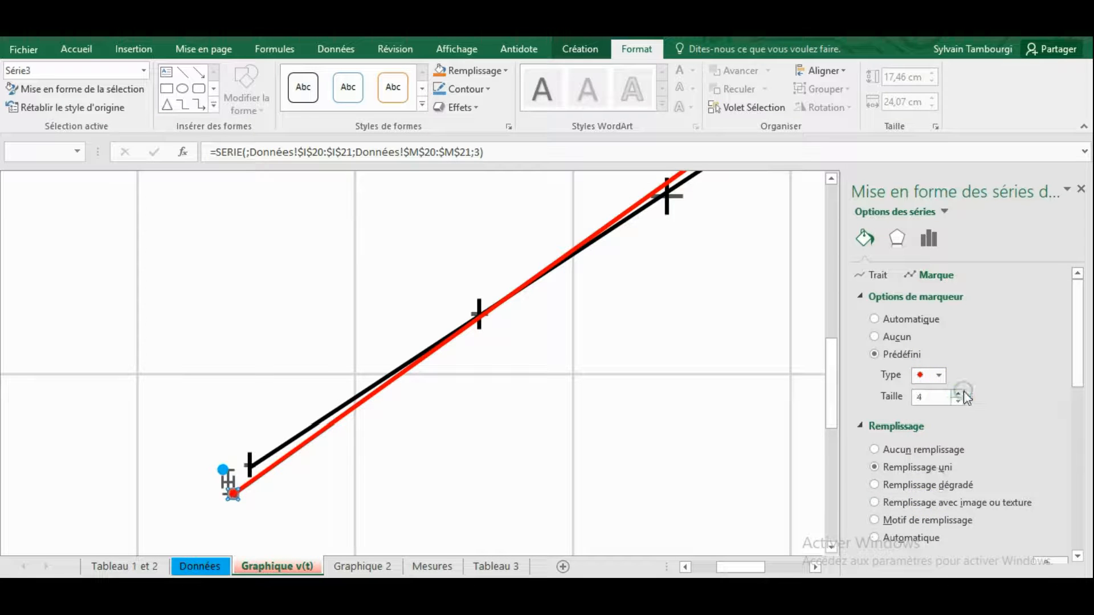
- Remove the border from the Série3 markers and deselect the series
{"action": "left_click_drag", "start_coordinate": [1077, 318], "coordinate": [1084, 412]}
{"action": "left_click", "coordinate": [878, 428]}
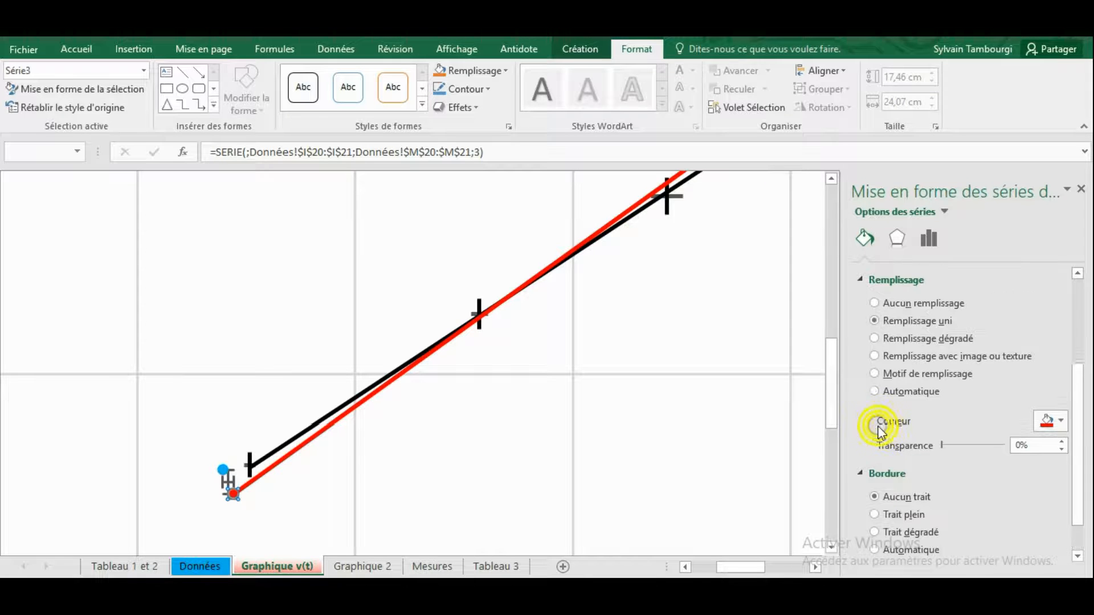
{"action": "left_click", "coordinate": [287, 313]}
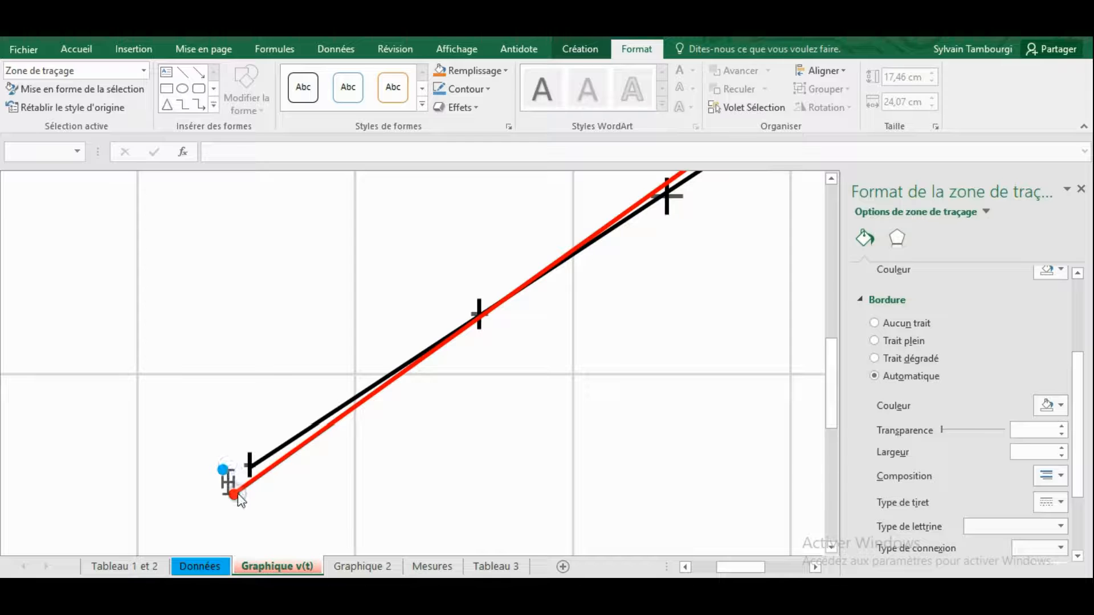
- Add a linear trendline to the Série4 minimum-slope points
{"action": "left_click", "coordinate": [225, 469]}
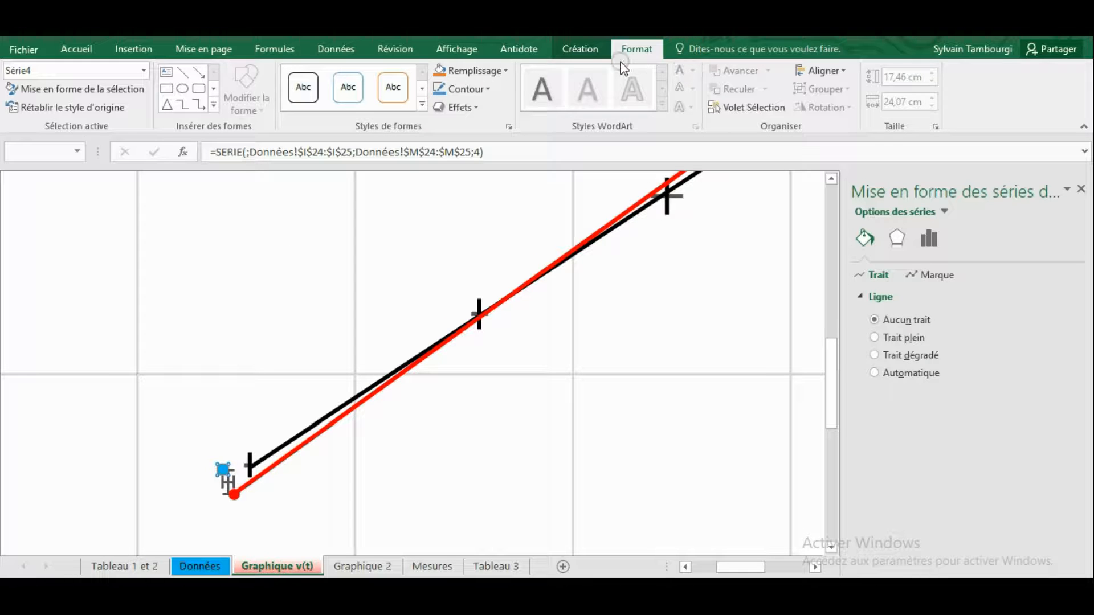
{"action": "left_click", "coordinate": [591, 49]}
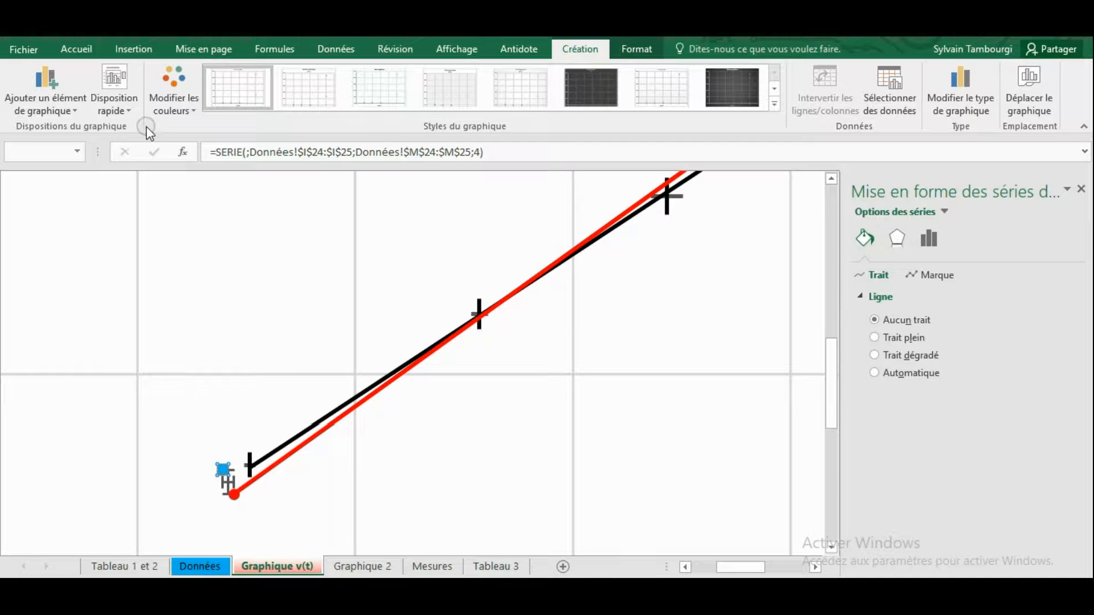
{"action": "left_click", "coordinate": [48, 109]}
{"action": "mouse_move", "coordinate": [72, 297]}
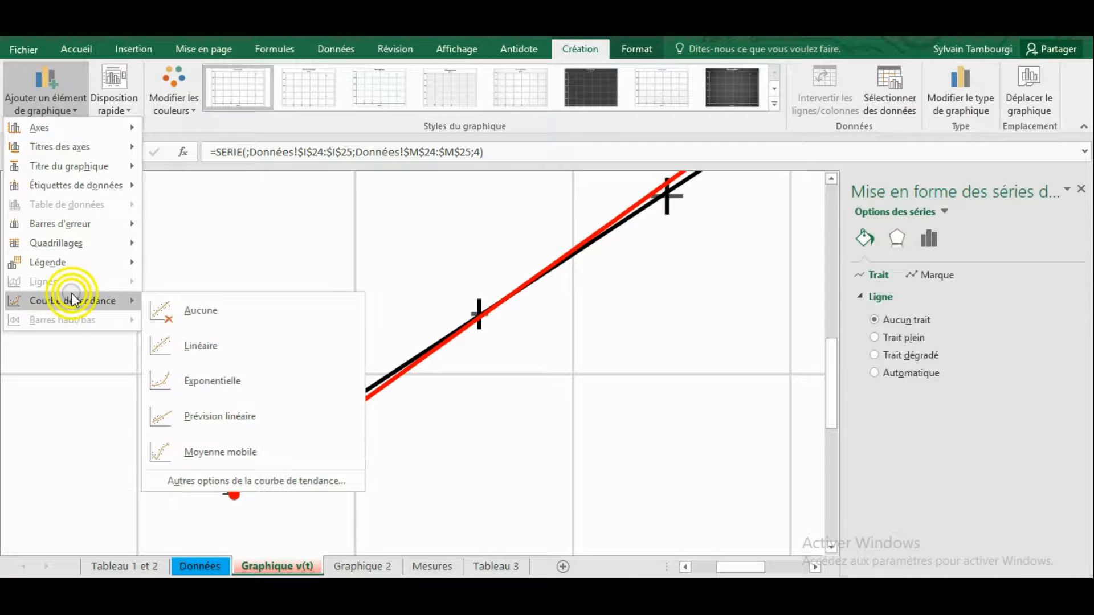
{"action": "left_click", "coordinate": [200, 336]}
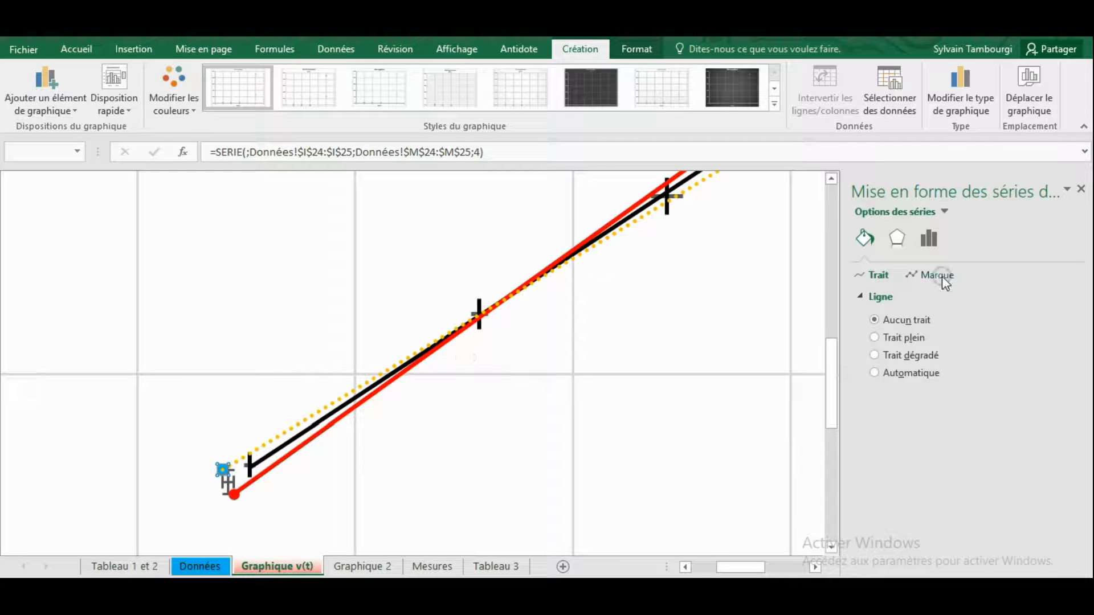
- Give the Série4 series a plain line in standard light blue with a width of 1.5 pt
{"action": "left_click", "coordinate": [865, 240]}
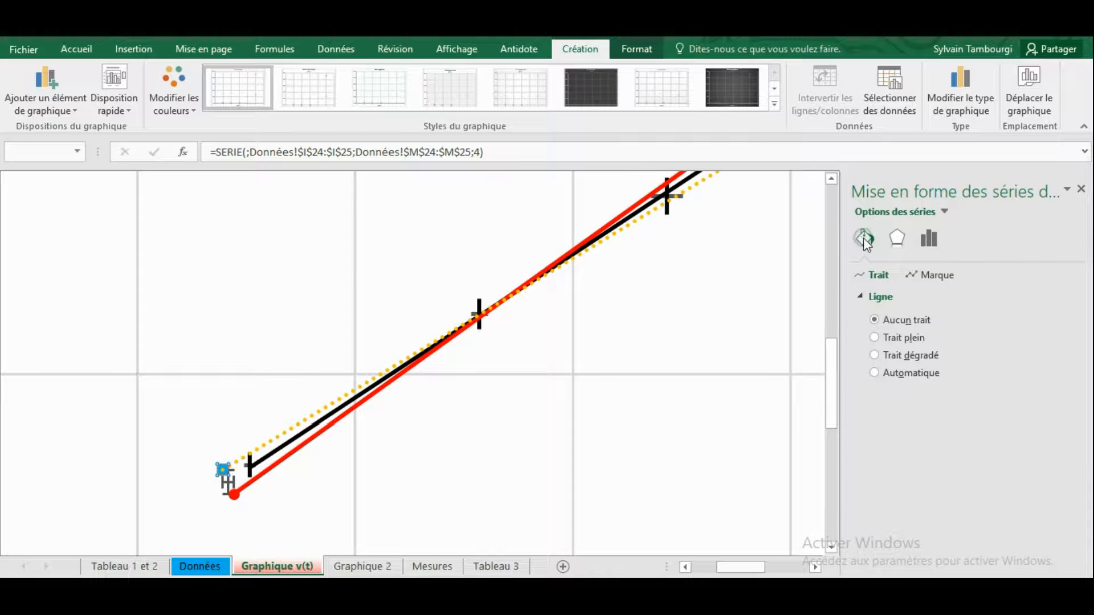
{"action": "left_click", "coordinate": [924, 277]}
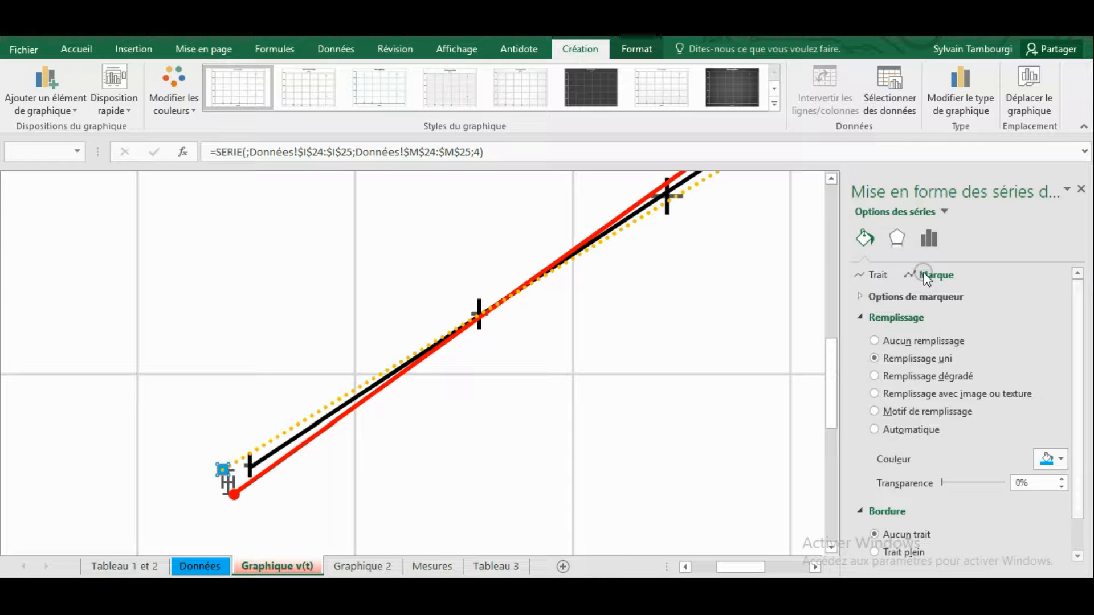
{"action": "mouse_move", "coordinate": [1077, 305]}
{"action": "left_mouse_down"}
{"action": "mouse_move", "coordinate": [1079, 330]}
{"action": "mouse_move", "coordinate": [1078, 306]}
{"action": "left_mouse_up"}
{"action": "left_click", "coordinate": [878, 275]}
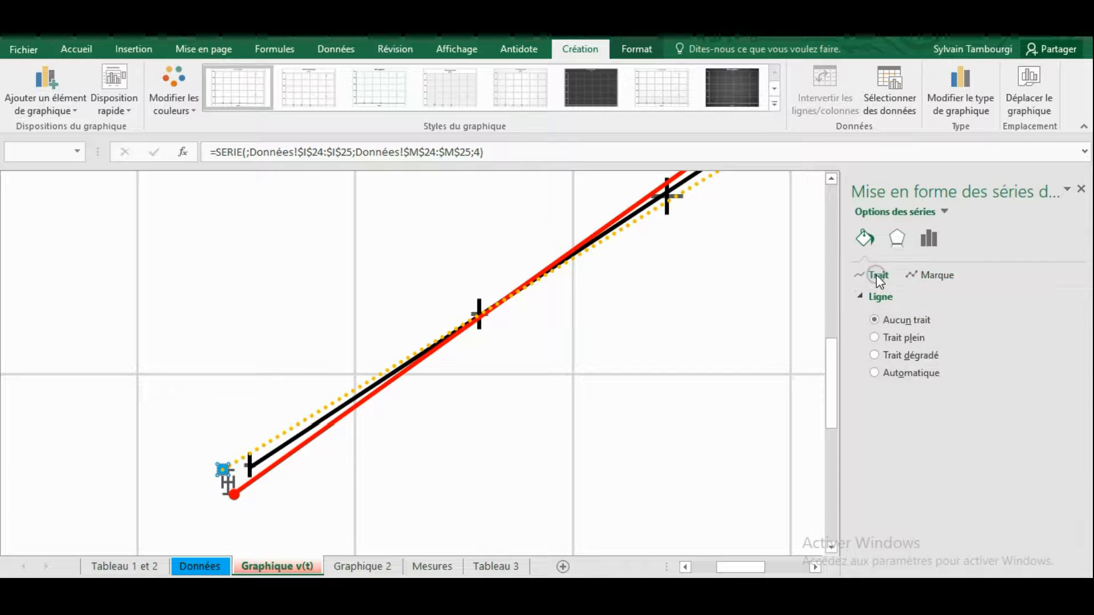
{"action": "left_click", "coordinate": [899, 337]}
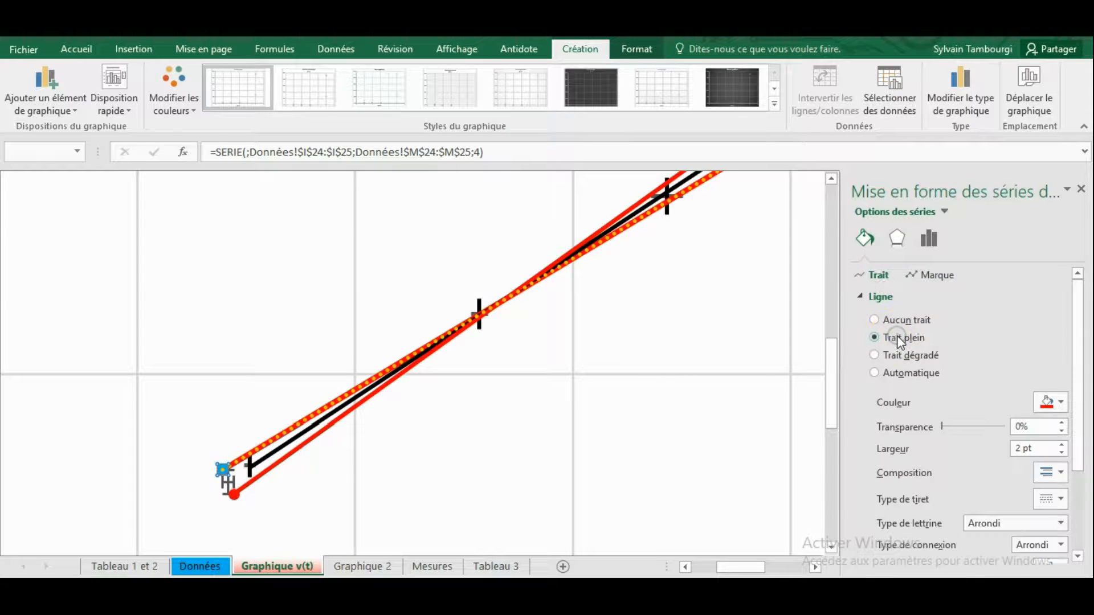
{"action": "left_click_drag", "start_coordinate": [1075, 317], "coordinate": [1075, 376]}
{"action": "left_click", "coordinate": [1052, 329]}
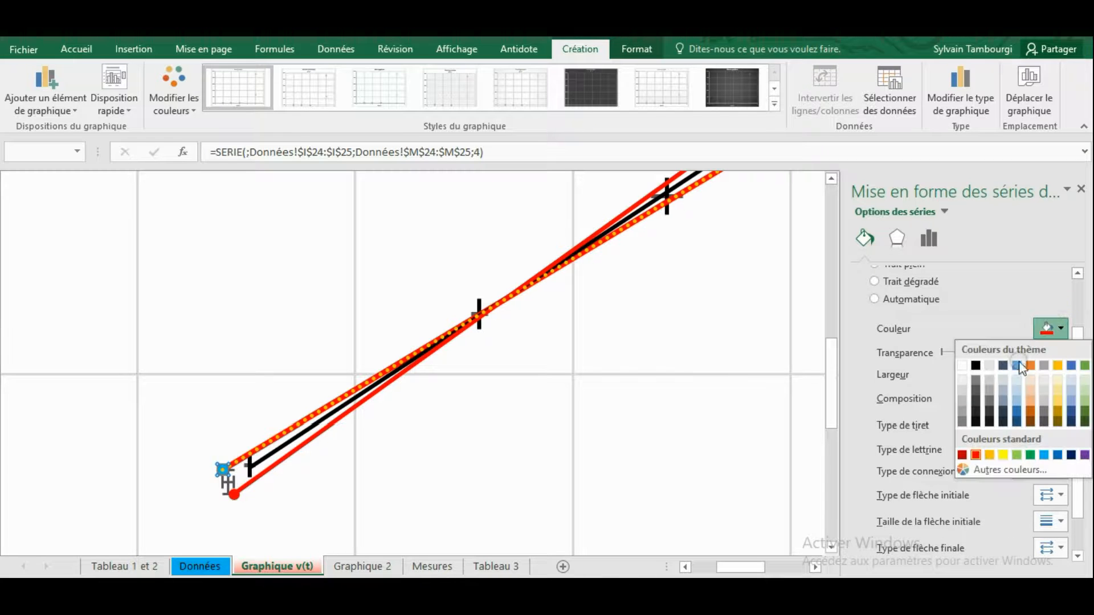
{"action": "left_click", "coordinate": [1044, 455]}
{"action": "left_click", "coordinate": [1062, 378]}
{"action": "left_click", "coordinate": [1062, 379]}
{"action": "left_click", "coordinate": [1062, 379]}
{"action": "left_click", "coordinate": [1062, 370]}
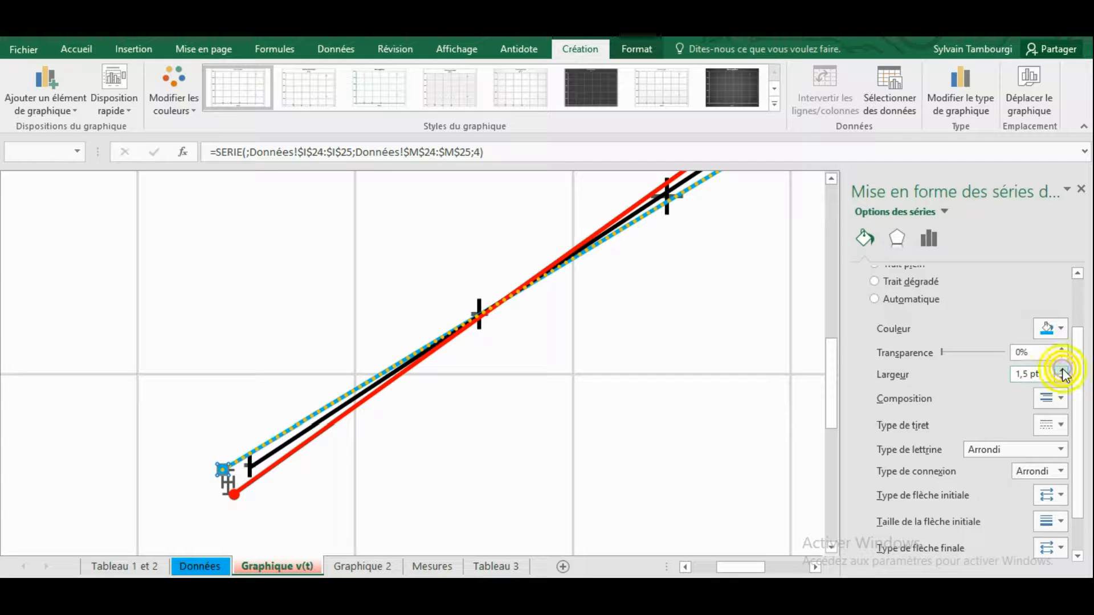
- Set the dash type of the Série4 line to the continuous style
{"action": "left_click_drag", "start_coordinate": [1078, 370], "coordinate": [1079, 421]}
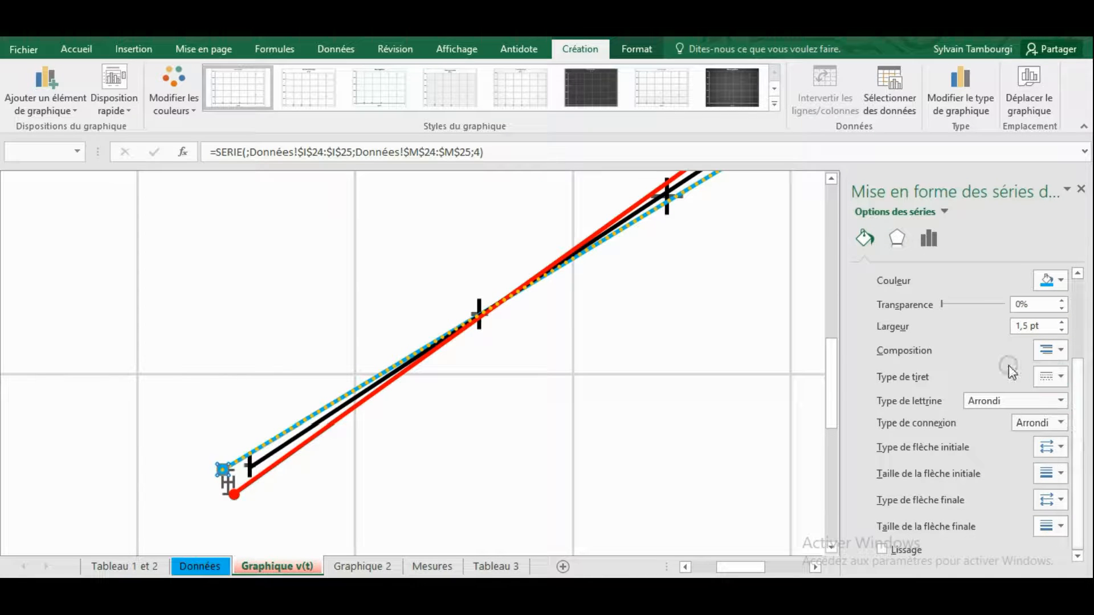
{"action": "left_click", "coordinate": [1060, 379]}
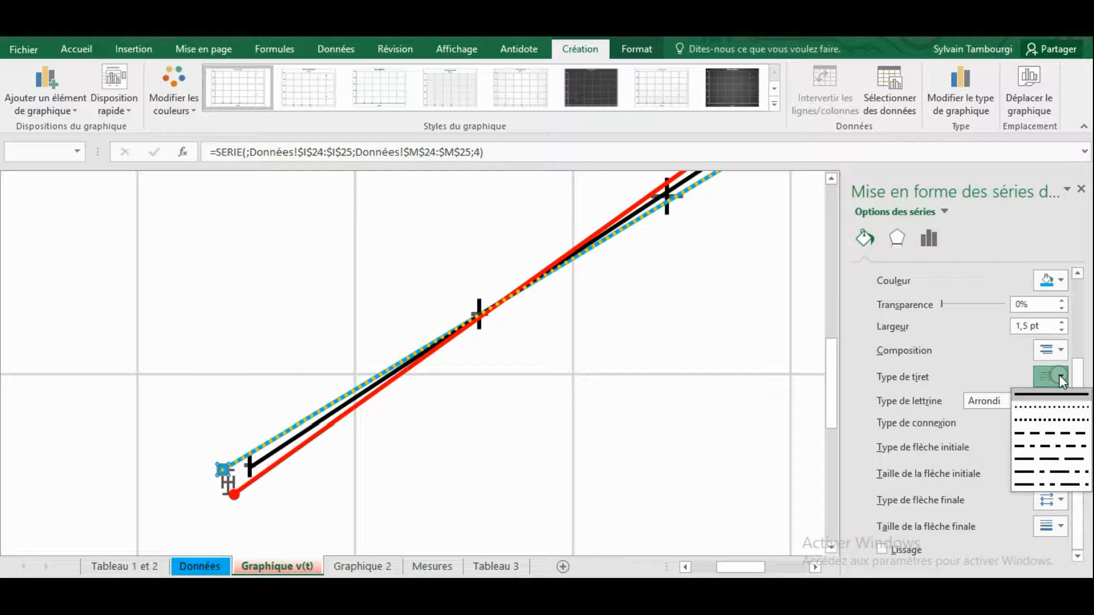
{"action": "left_click", "coordinate": [1059, 399]}
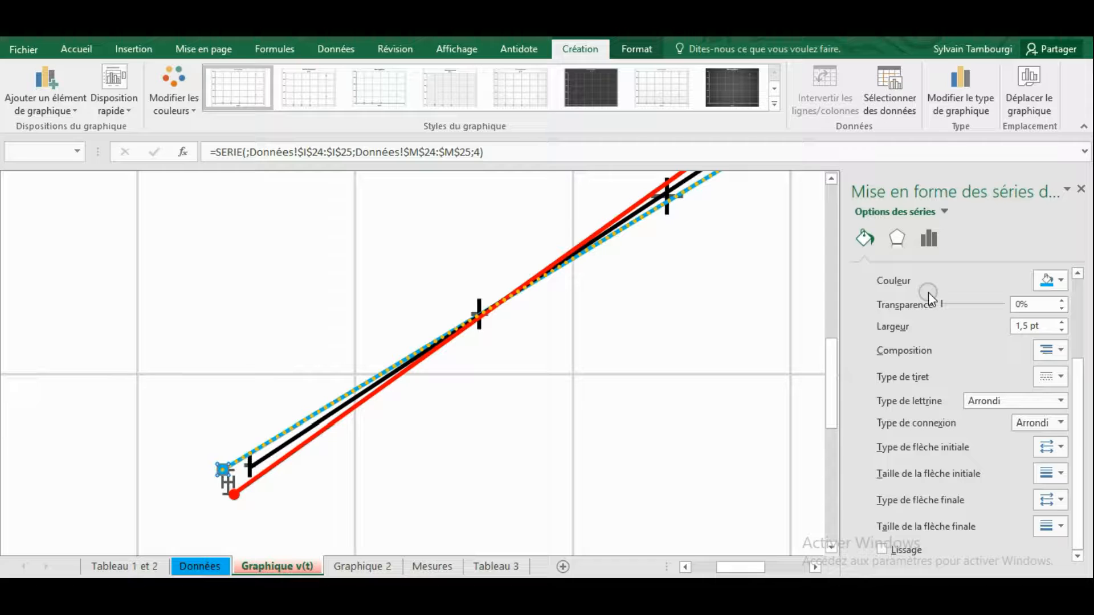
- Try removing the marker fill of the blue minimum-slope series
{"action": "left_click_drag", "start_coordinate": [1078, 349], "coordinate": [1078, 260]}
{"action": "left_click", "coordinate": [945, 276]}
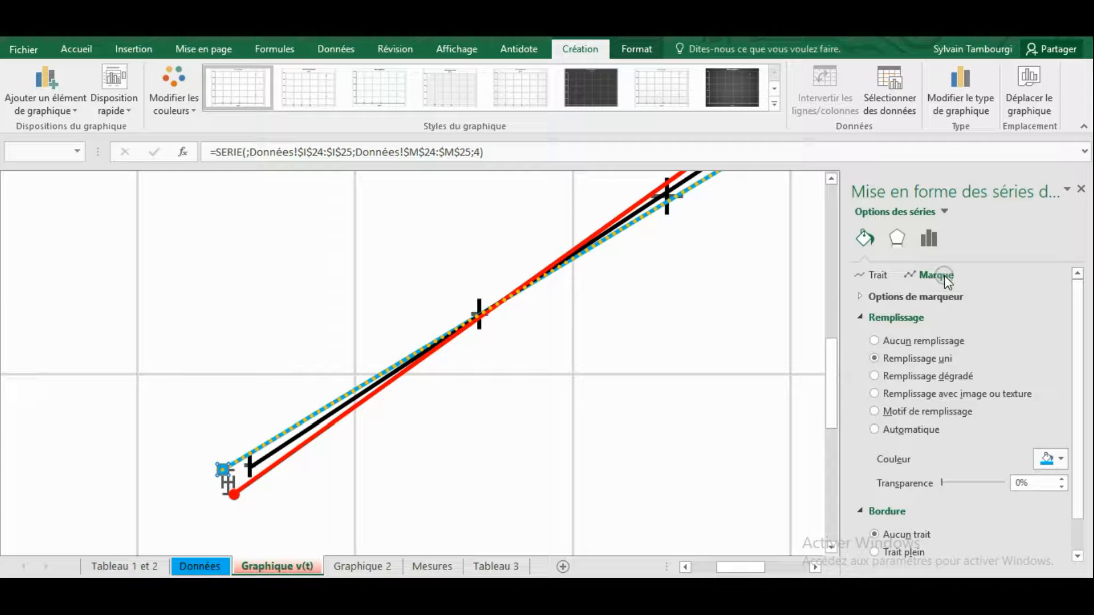
{"action": "left_click", "coordinate": [895, 341]}
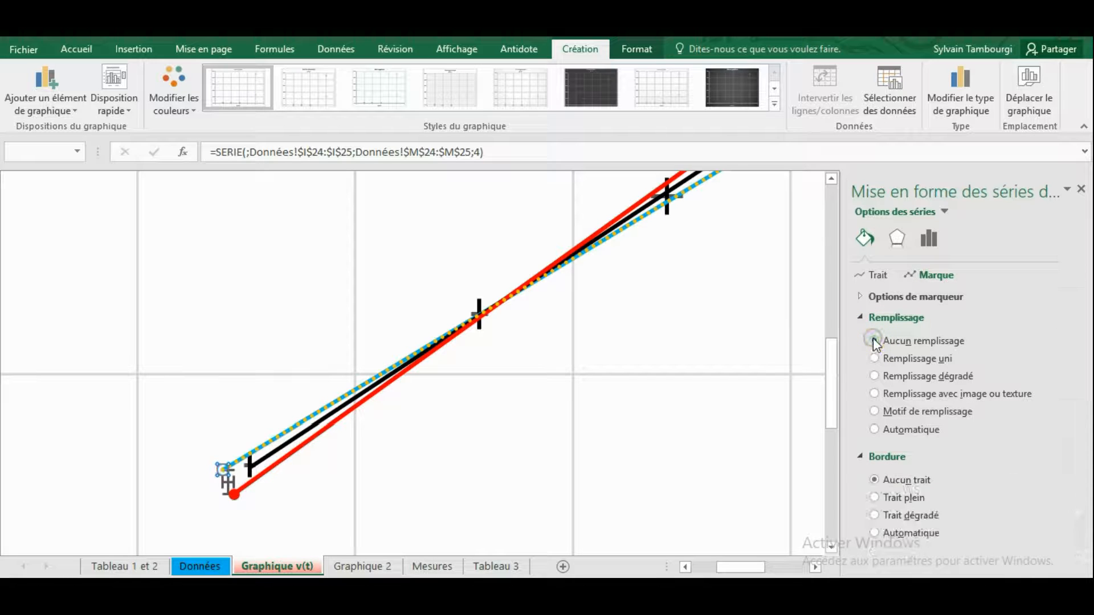
{"action": "left_click", "coordinate": [875, 359]}
{"action": "left_click", "coordinate": [899, 341]}
{"action": "left_click", "coordinate": [901, 303]}
- Examine the blue series' line formatting, including its compound and dash type options
{"action": "left_click", "coordinate": [883, 276]}
{"action": "left_click", "coordinate": [903, 331]}
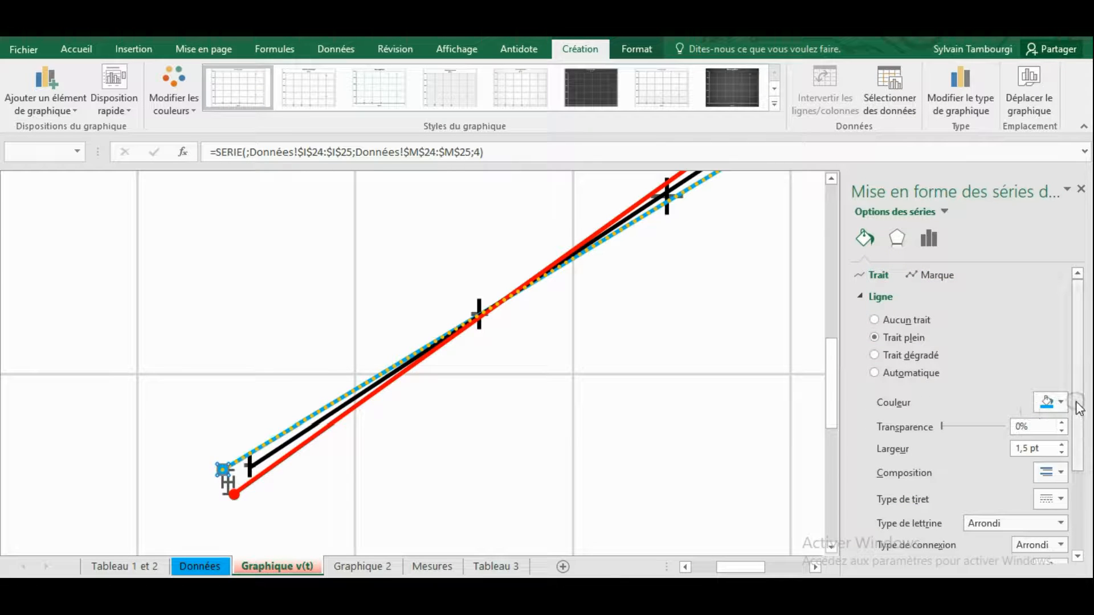
{"action": "left_click_drag", "start_coordinate": [1079, 324], "coordinate": [1083, 428]}
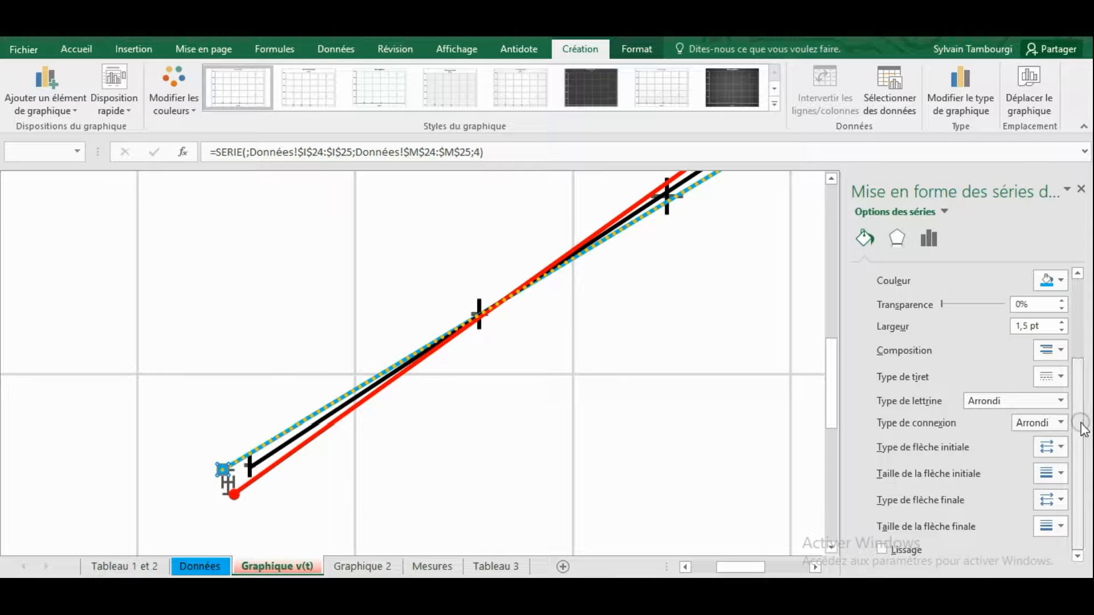
{"action": "left_click", "coordinate": [1060, 376]}
{"action": "left_click", "coordinate": [1060, 372]}
{"action": "left_click", "coordinate": [1059, 349]}
{"action": "left_click", "coordinate": [1059, 348]}
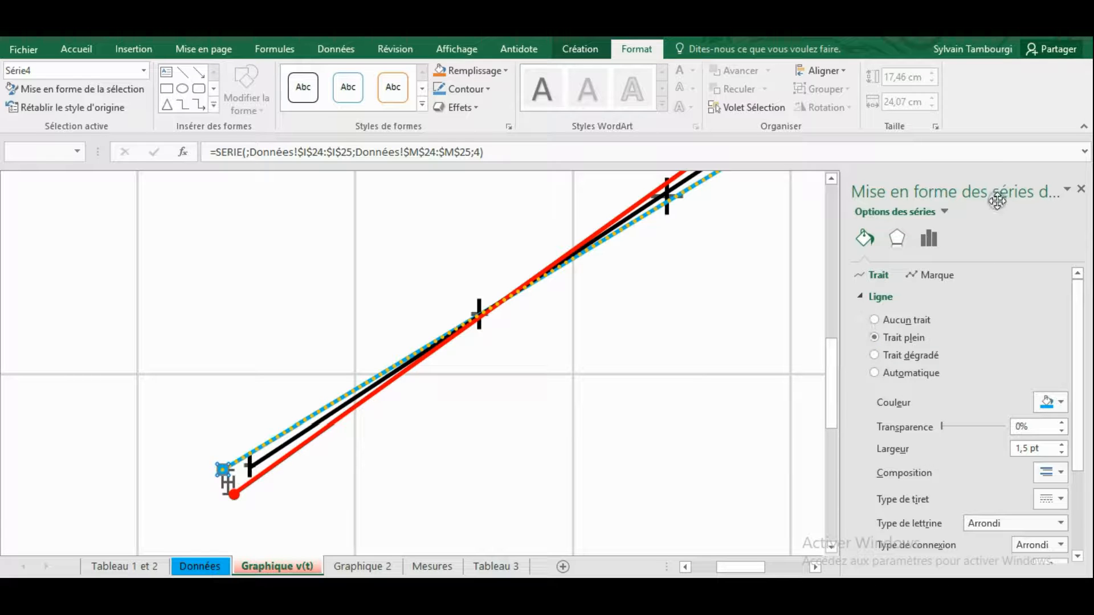
- Set the orange dotted trendline over the blue series (Série4 Courbe de tendance 1) to no line
{"action": "left_click", "coordinate": [263, 445]}
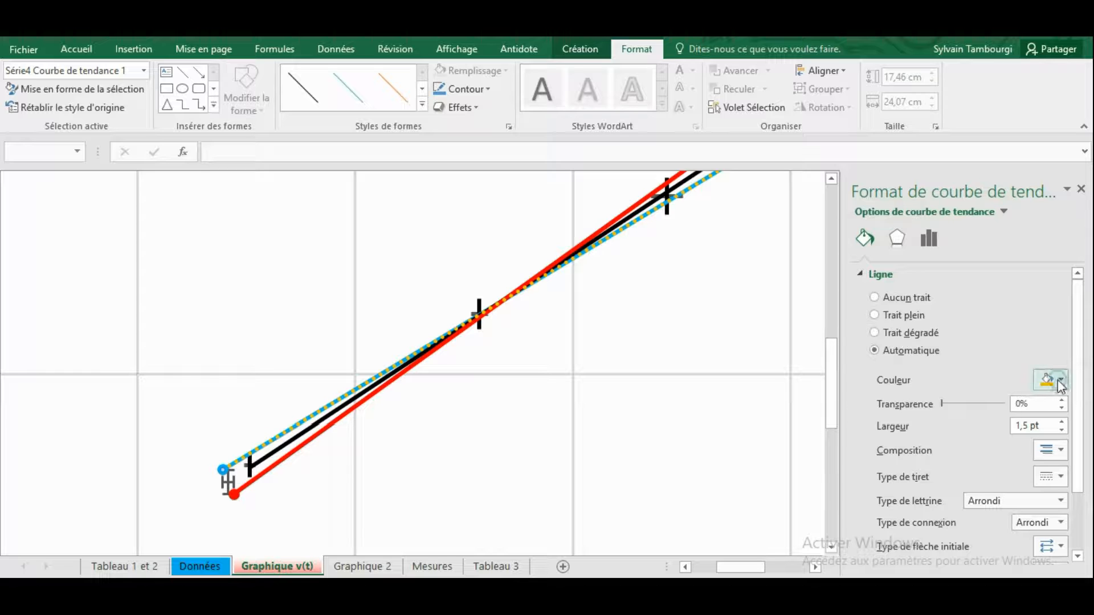
{"action": "left_click", "coordinate": [877, 297]}
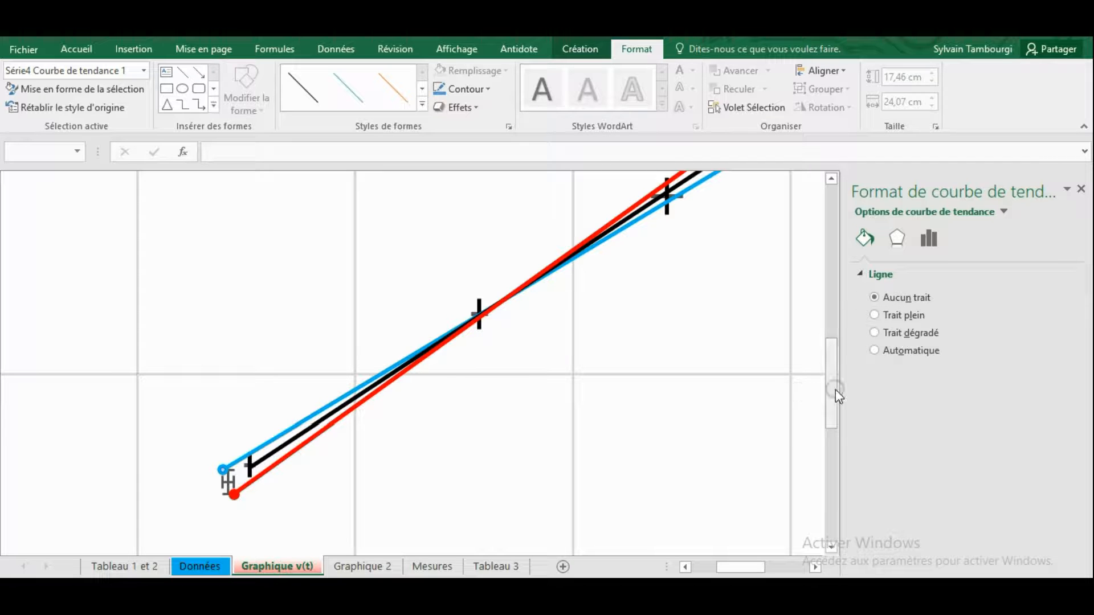
{"action": "left_click", "coordinate": [306, 481]}
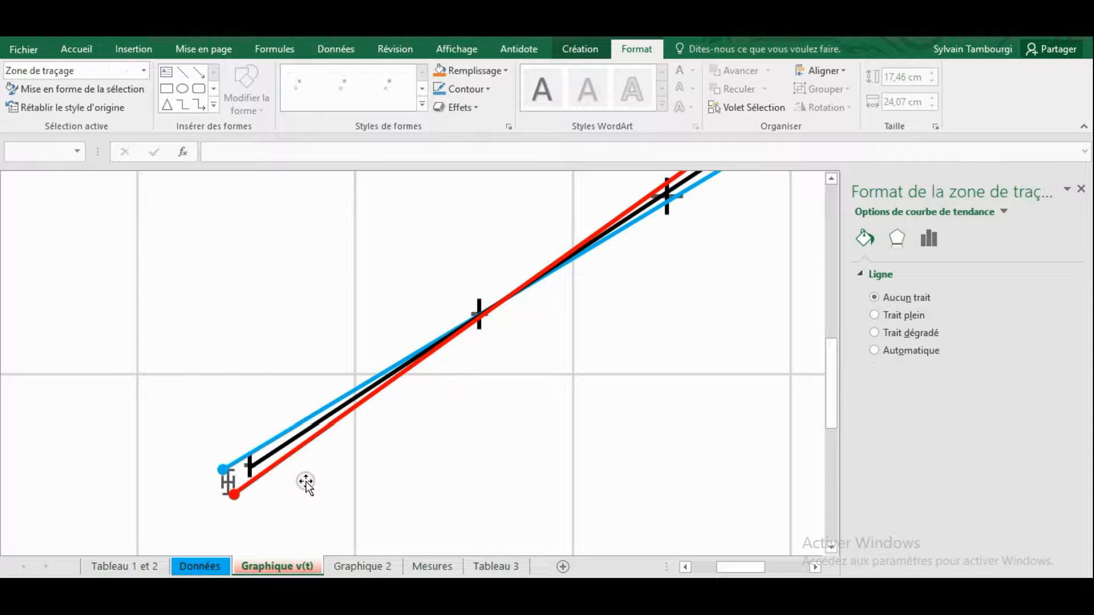
- Examine the whole v(t) chart with its red, black and blue slope lines and the trendline equation
{"action": "mouse_move", "coordinate": [833, 385]}
{"action": "left_mouse_down"}
{"action": "mouse_move", "coordinate": [839, 333]}
{"action": "mouse_move", "coordinate": [813, 391]}
{"action": "left_mouse_up"}
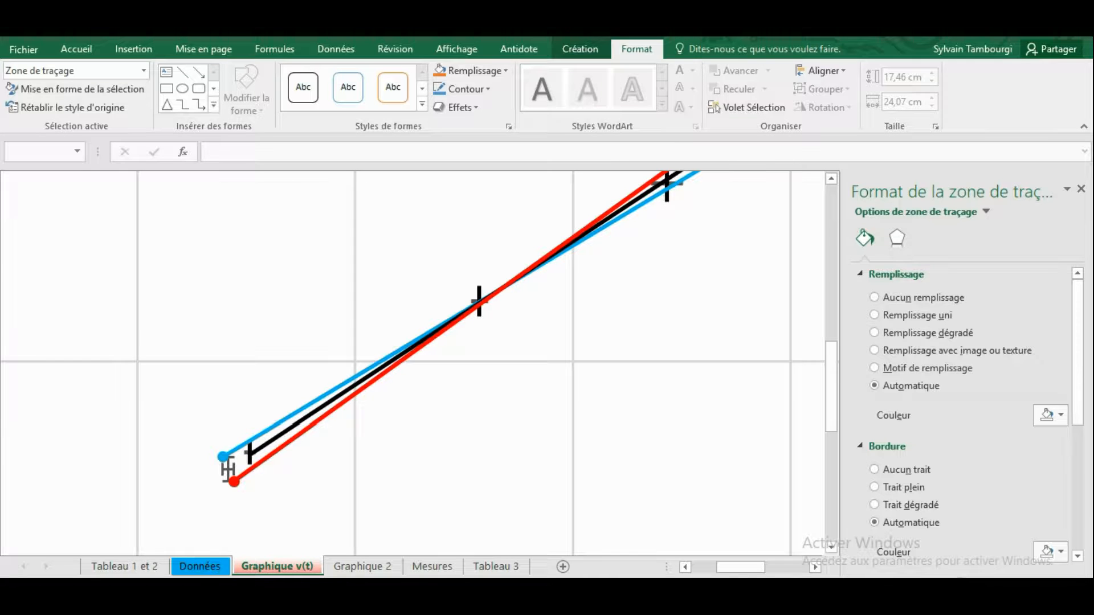
{"action": "left_click", "coordinate": [962, 587]}
{"action": "left_click", "coordinate": [961, 587]}
{"action": "left_click", "coordinate": [962, 587]}
{"action": "left_click", "coordinate": [961, 587]}
{"action": "left_click", "coordinate": [962, 587]}
{"action": "left_click", "coordinate": [962, 587]}
{"action": "left_click", "coordinate": [961, 587]}
{"action": "left_click", "coordinate": [961, 587]}
{"action": "left_click", "coordinate": [962, 587]}
{"action": "left_click", "coordinate": [962, 587]}
{"action": "left_click", "coordinate": [960, 587]}
{"action": "left_click", "coordinate": [960, 587]}
{"action": "left_click_drag", "start_coordinate": [830, 373], "coordinate": [828, 400]}
{"action": "left_click", "coordinate": [399, 425]}
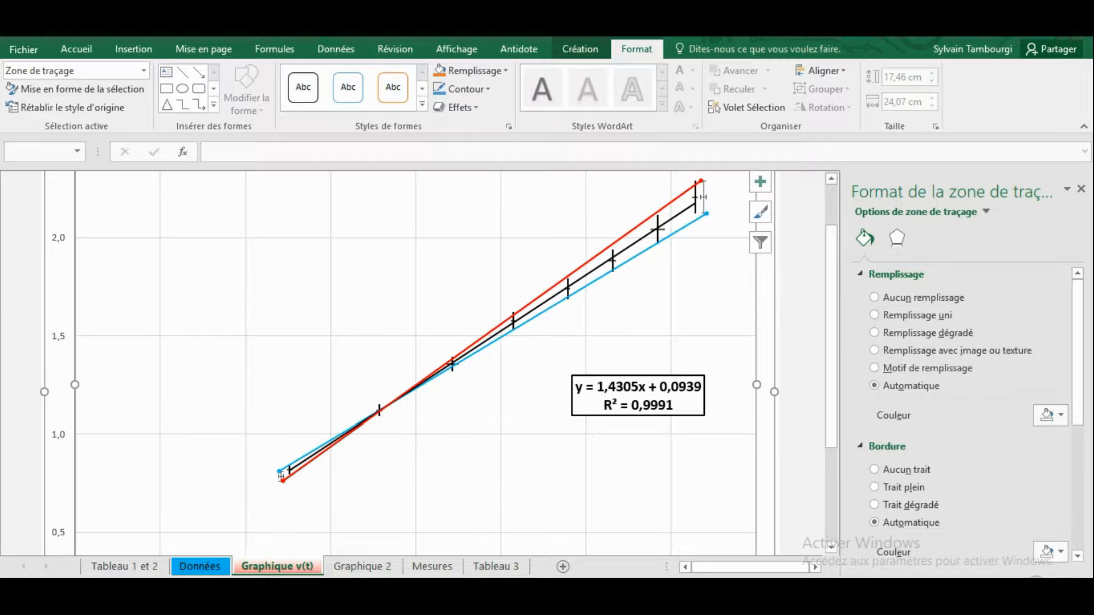
- Examine up close where the red, black and blue lines cross near the second data point
{"action": "left_click", "coordinate": [1050, 584]}
{"action": "left_click", "coordinate": [1049, 585]}
{"action": "left_click", "coordinate": [1050, 585]}
{"action": "left_click", "coordinate": [1050, 585]}
{"action": "left_click", "coordinate": [1049, 585]}
{"action": "left_click_drag", "start_coordinate": [836, 303], "coordinate": [832, 402]}
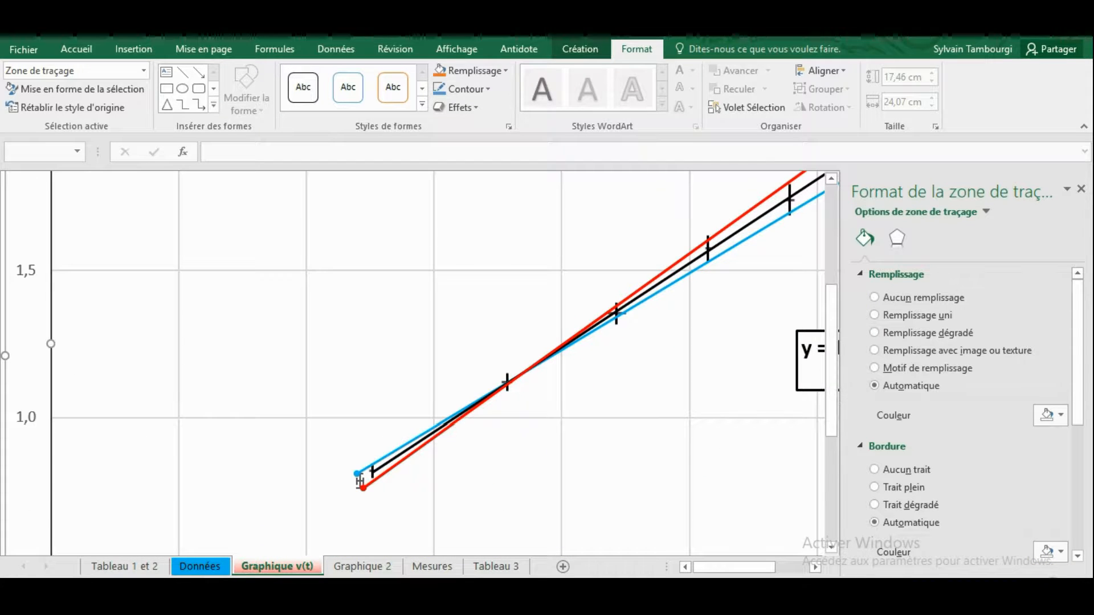
{"action": "left_click", "coordinate": [1050, 584]}
{"action": "left_click", "coordinate": [1050, 585]}
{"action": "left_click", "coordinate": [1050, 585]}
{"action": "left_click", "coordinate": [1050, 585]}
{"action": "left_click_drag", "start_coordinate": [829, 275], "coordinate": [829, 399]}
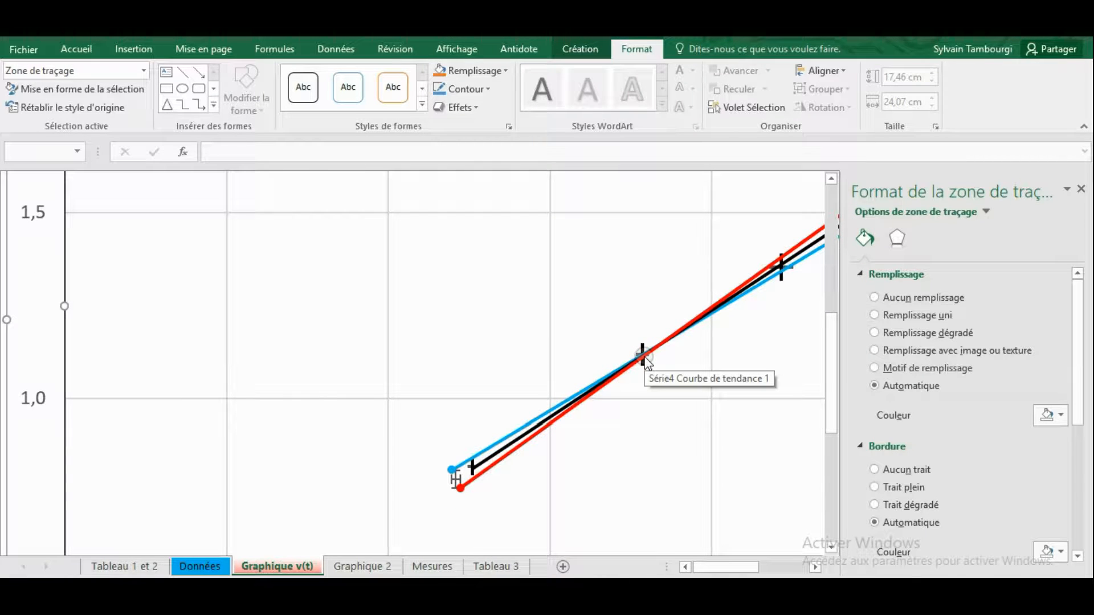
- On the Données sheet, clear the copy selection and change the first maximum-slope time in I20 to =I16-K16
{"action": "left_click", "coordinate": [201, 566]}
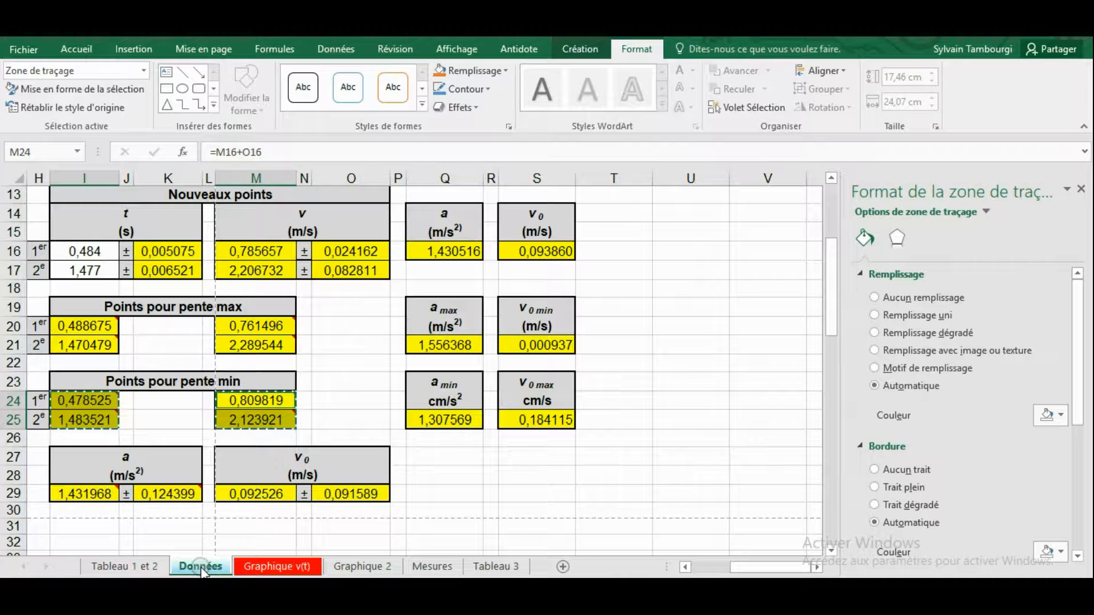
{"action": "key", "text": "Escape"}
{"action": "left_click", "coordinate": [150, 408]}
{"action": "left_click", "coordinate": [82, 326]}
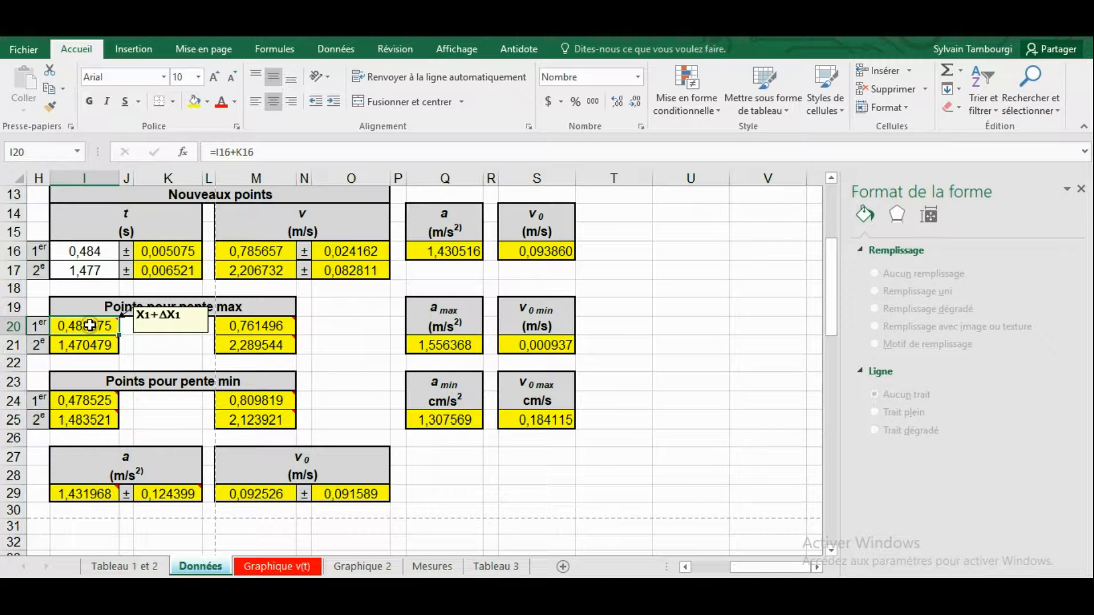
{"action": "left_click", "coordinate": [236, 152]}
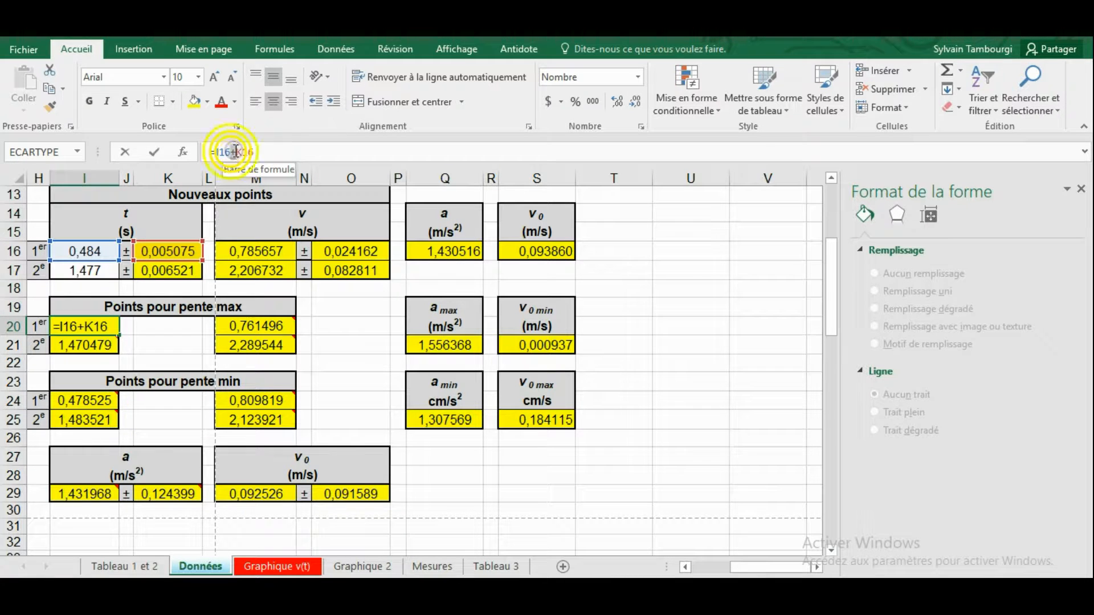
{"action": "key", "text": "BackSpace"}
{"action": "type", "text": "-"}
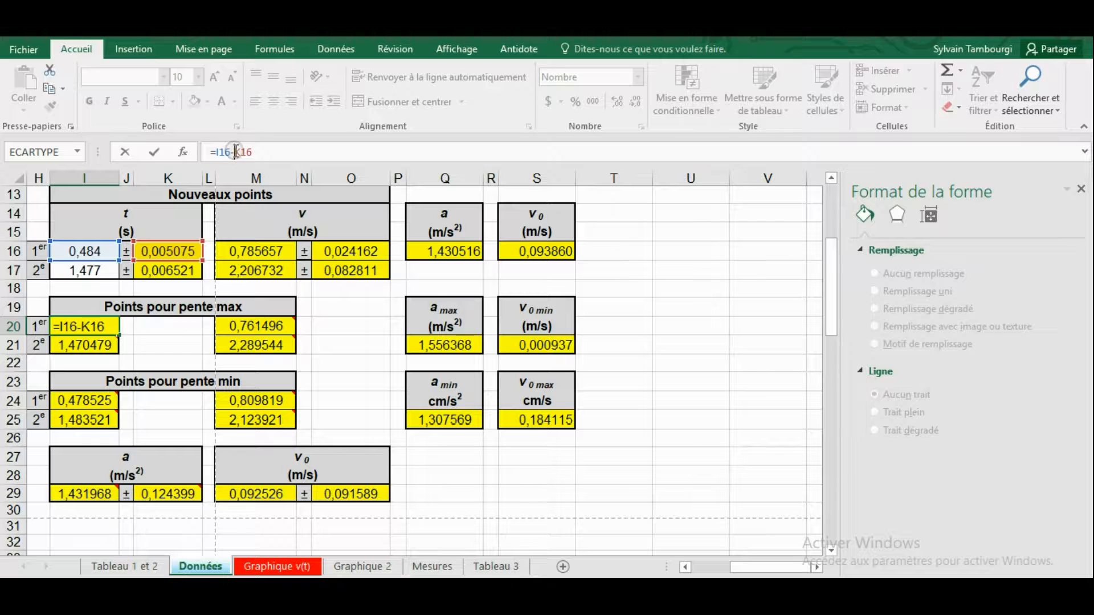
{"action": "key", "text": "Return"}
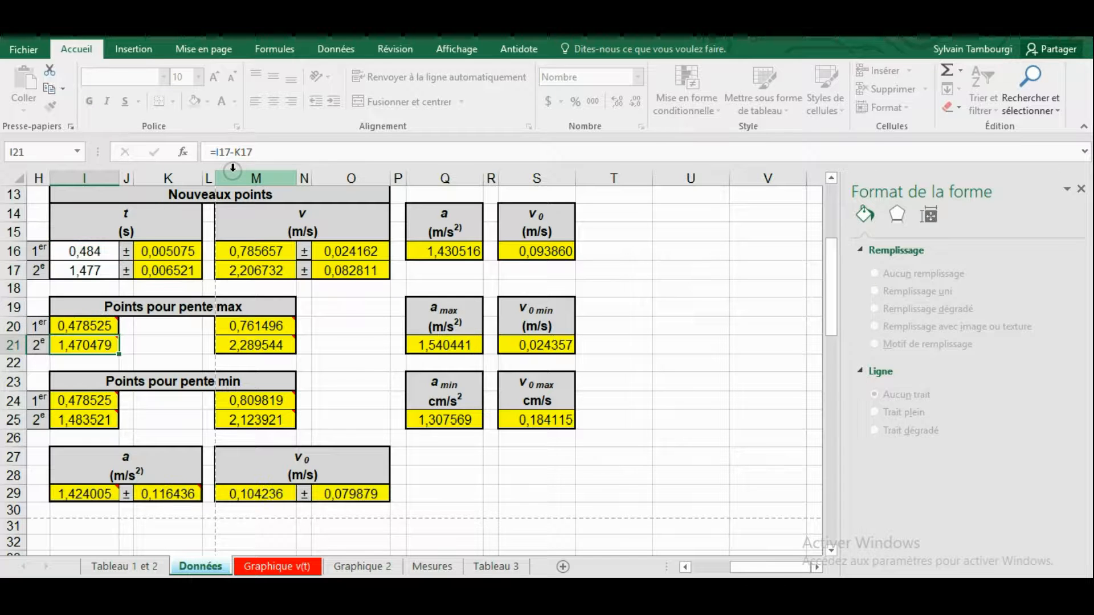
- Examine on the Graphique v(t) sheet how the red line's start point and crossing relate to the other lines
{"action": "left_click", "coordinate": [277, 567]}
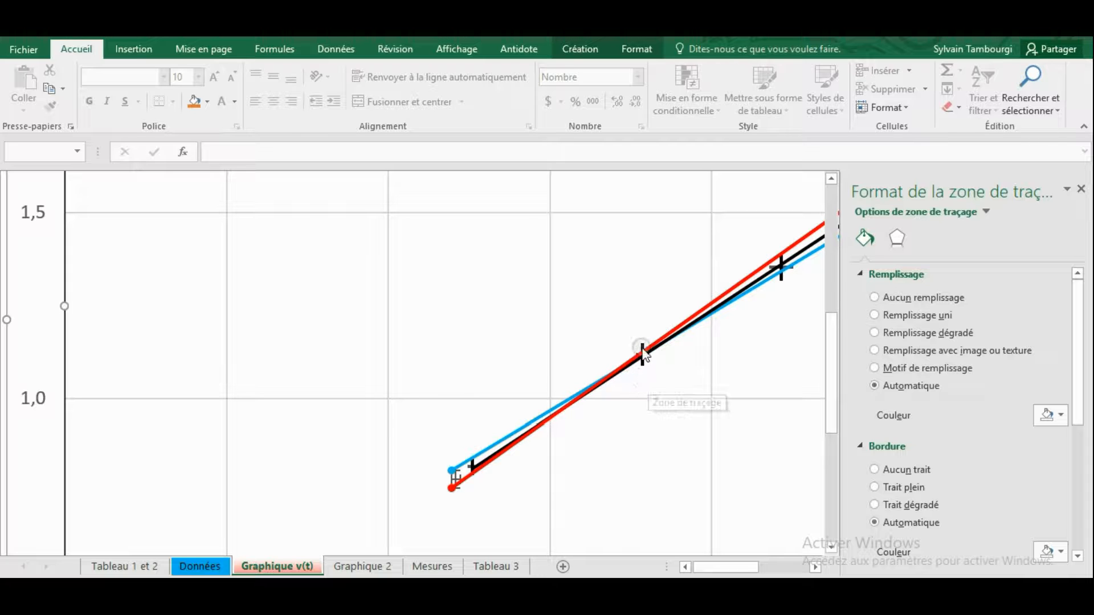
{"action": "left_click_drag", "start_coordinate": [733, 568], "coordinate": [757, 564]}
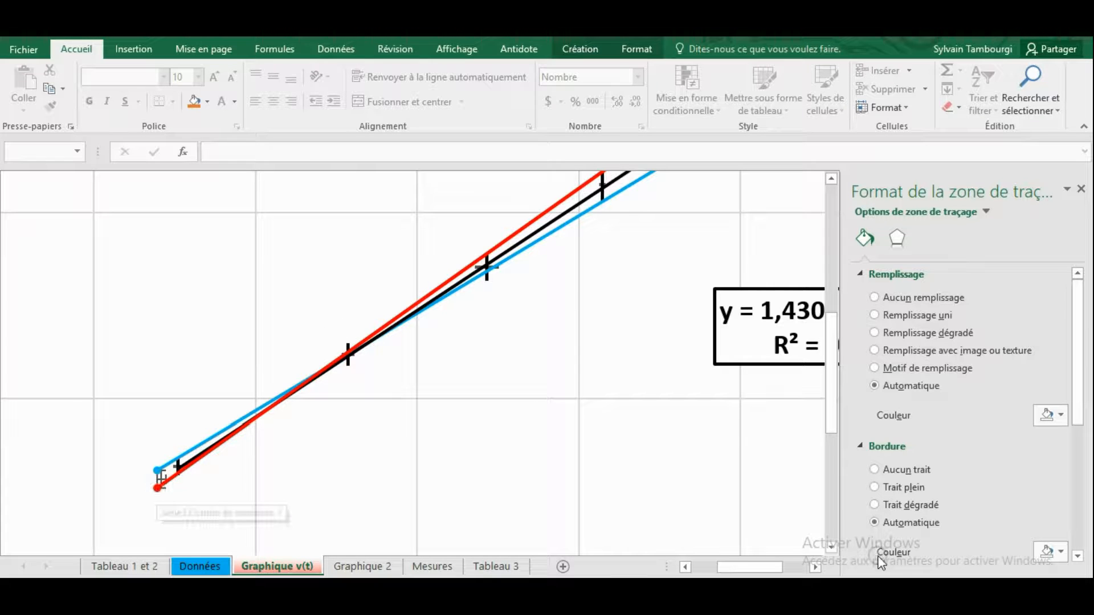
{"action": "left_click", "coordinate": [1051, 582]}
{"action": "left_click", "coordinate": [1050, 583]}
{"action": "left_click", "coordinate": [1051, 582]}
{"action": "left_click", "coordinate": [1051, 583]}
{"action": "left_click", "coordinate": [1051, 583]}
{"action": "left_click", "coordinate": [1050, 582]}
{"action": "left_click_drag", "start_coordinate": [828, 272], "coordinate": [819, 434]}
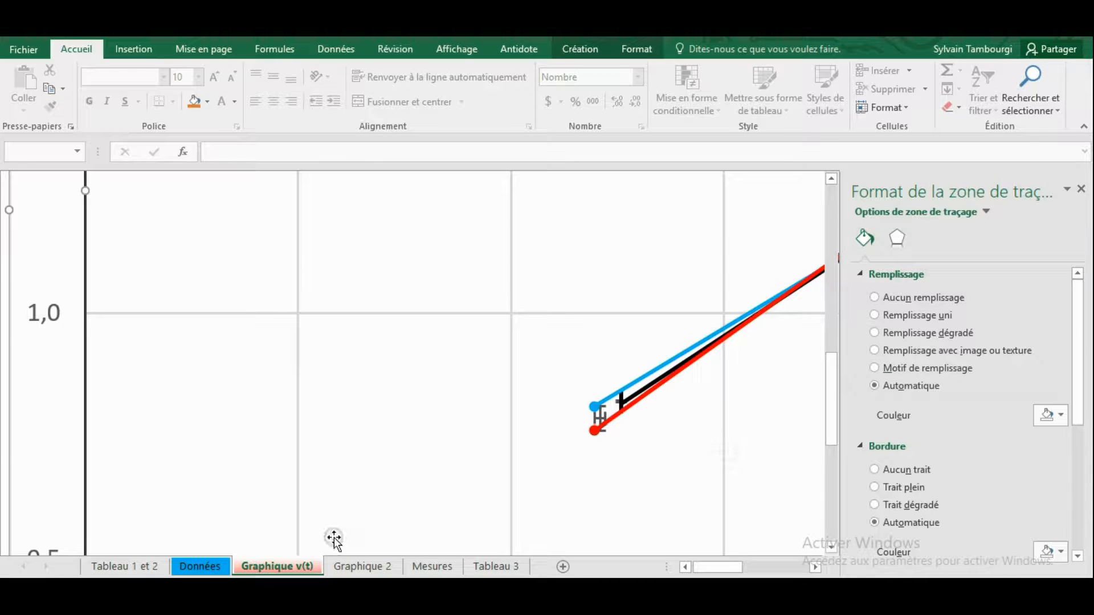
- Restore the formula in cell I20 of the Données sheet to =I16+K16
{"action": "left_click", "coordinate": [202, 567]}
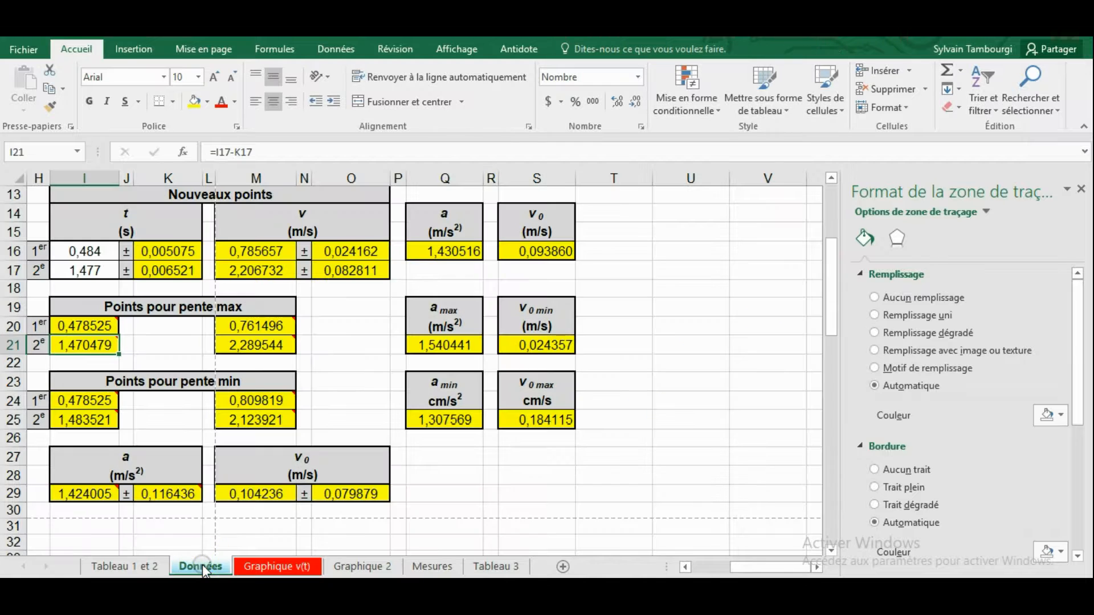
{"action": "left_click", "coordinate": [94, 327]}
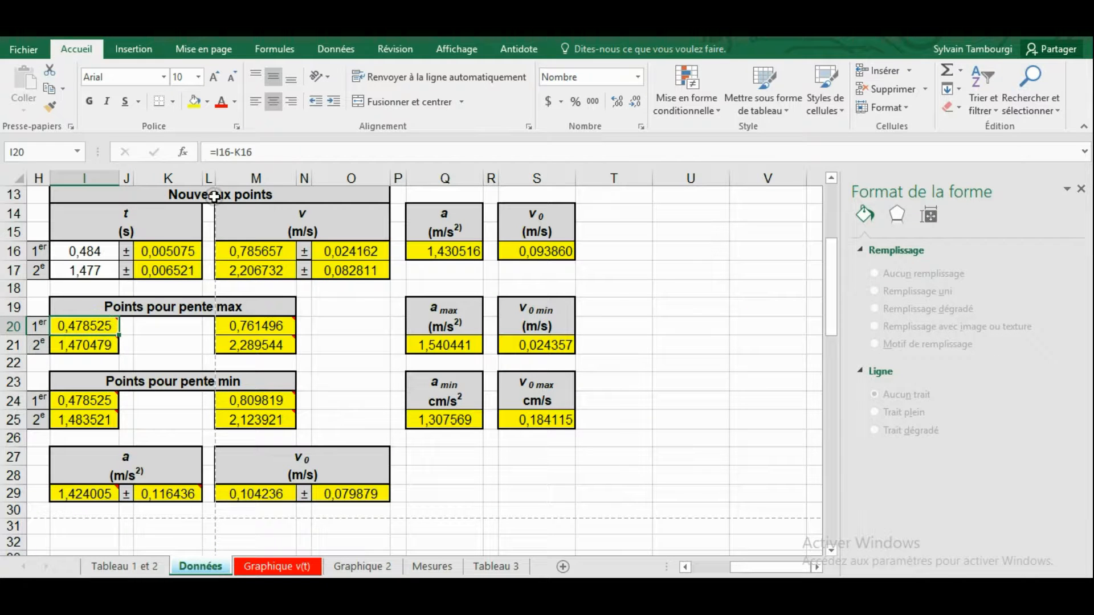
{"action": "left_click", "coordinate": [234, 152]}
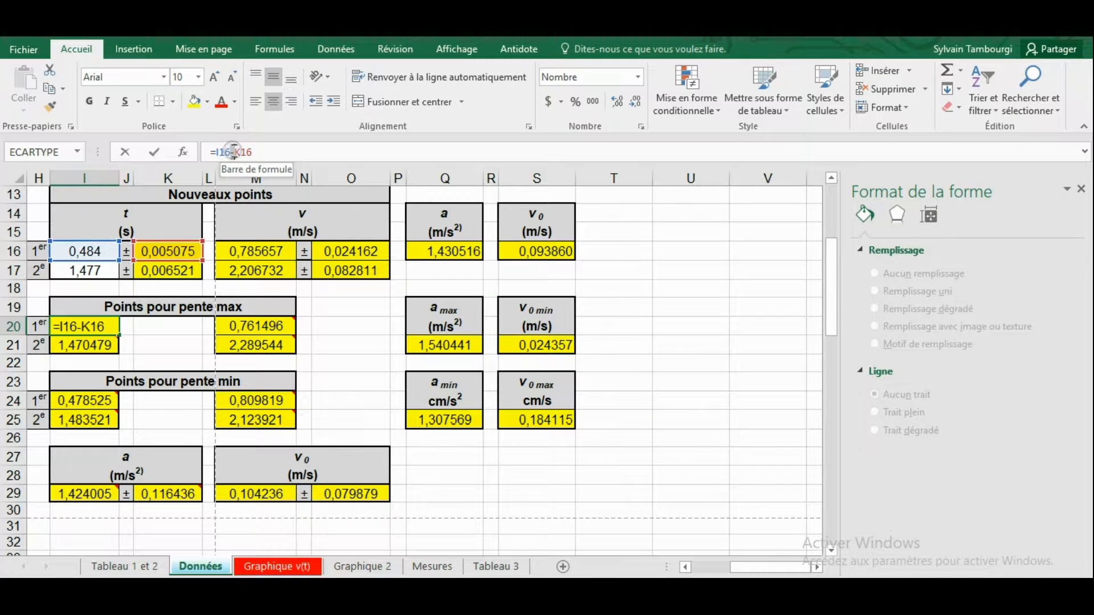
{"action": "key", "text": "BackSpace"}
{"action": "type", "text": "+"}
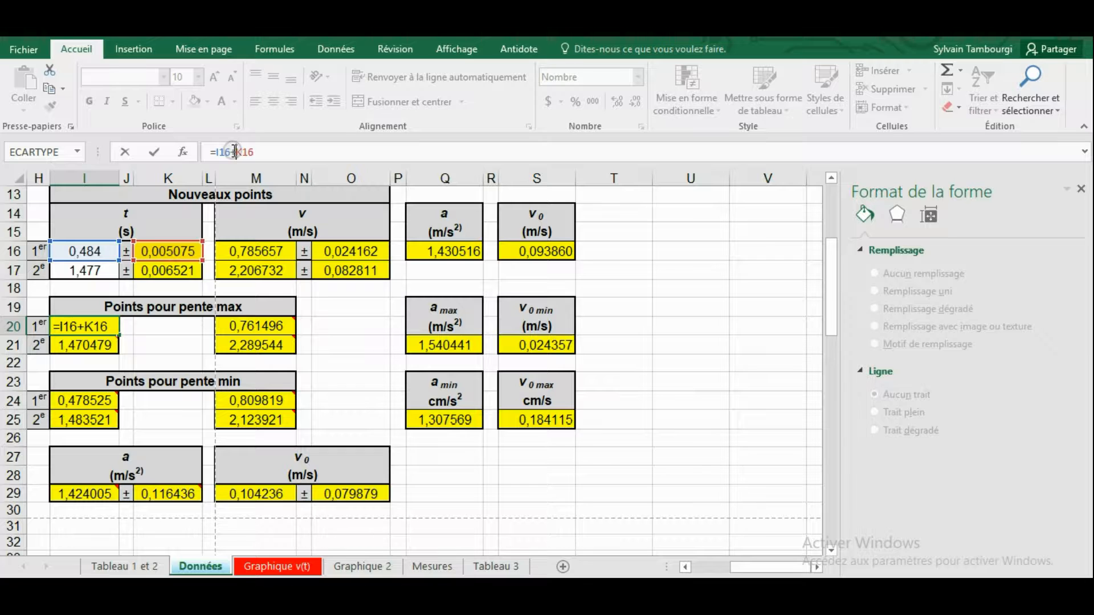
{"action": "key", "text": "Return"}
- Examine the slope lines on the Graphique v(t) sheet from their start points up to their upper ends
{"action": "left_click", "coordinate": [273, 565]}
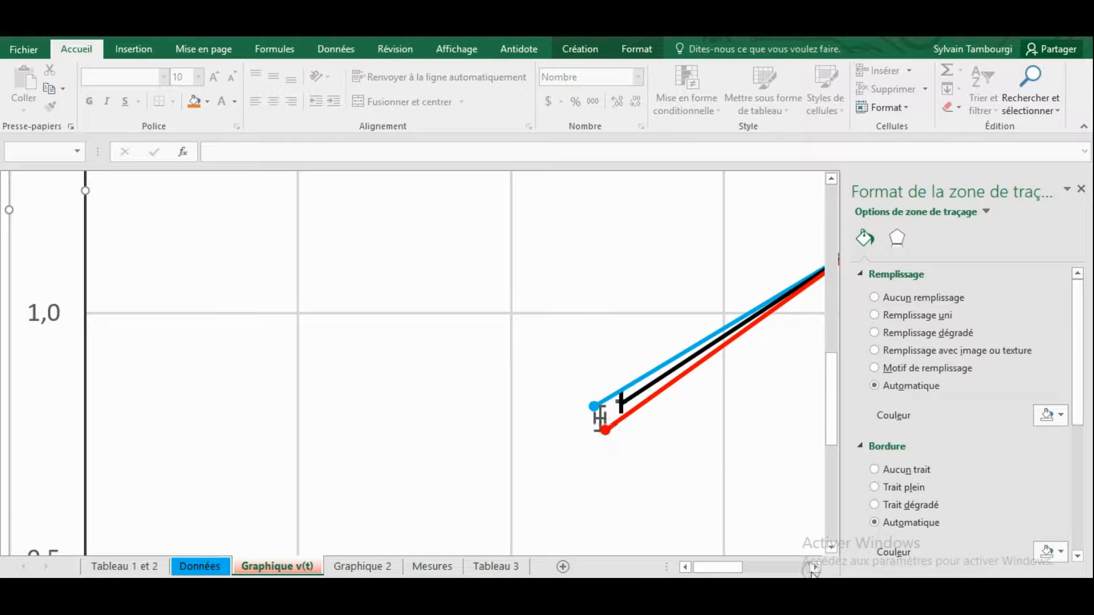
{"action": "left_click", "coordinate": [743, 573]}
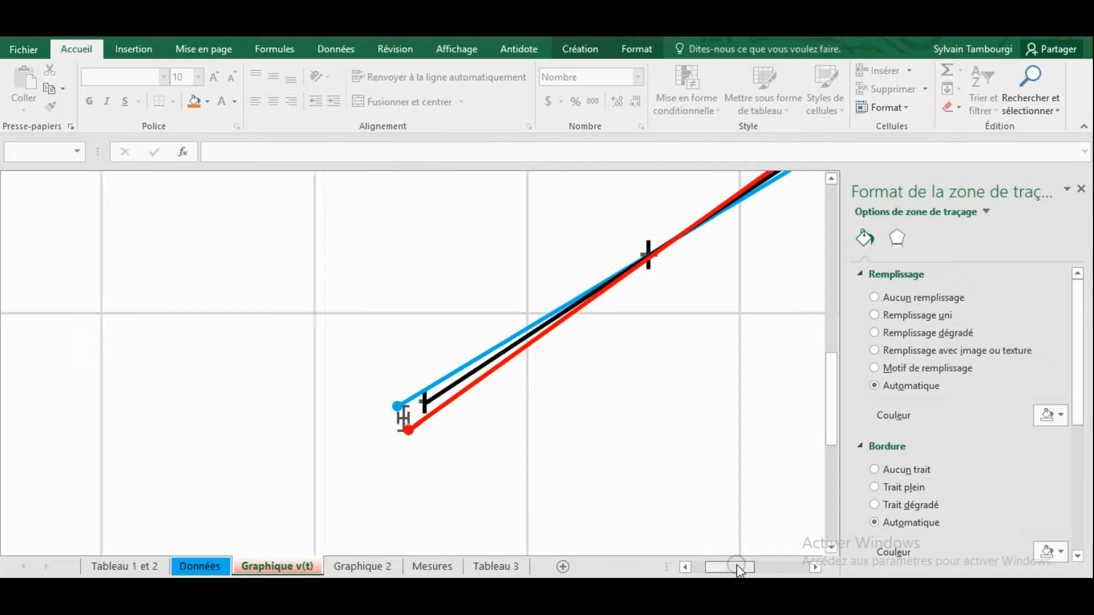
{"action": "left_click", "coordinate": [649, 243]}
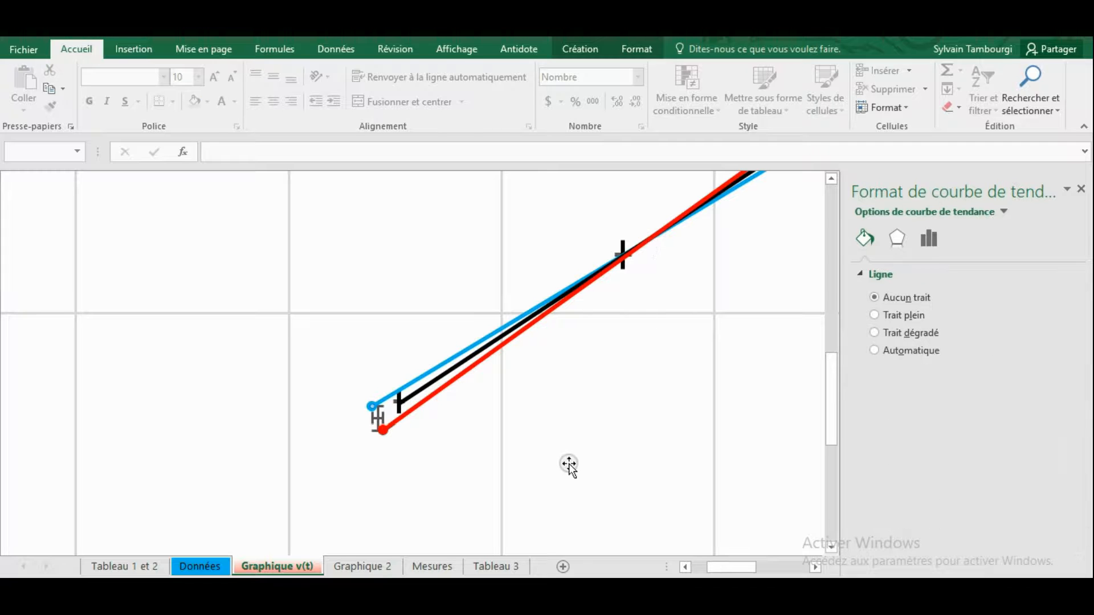
{"action": "left_click_drag", "start_coordinate": [750, 567], "coordinate": [767, 567]}
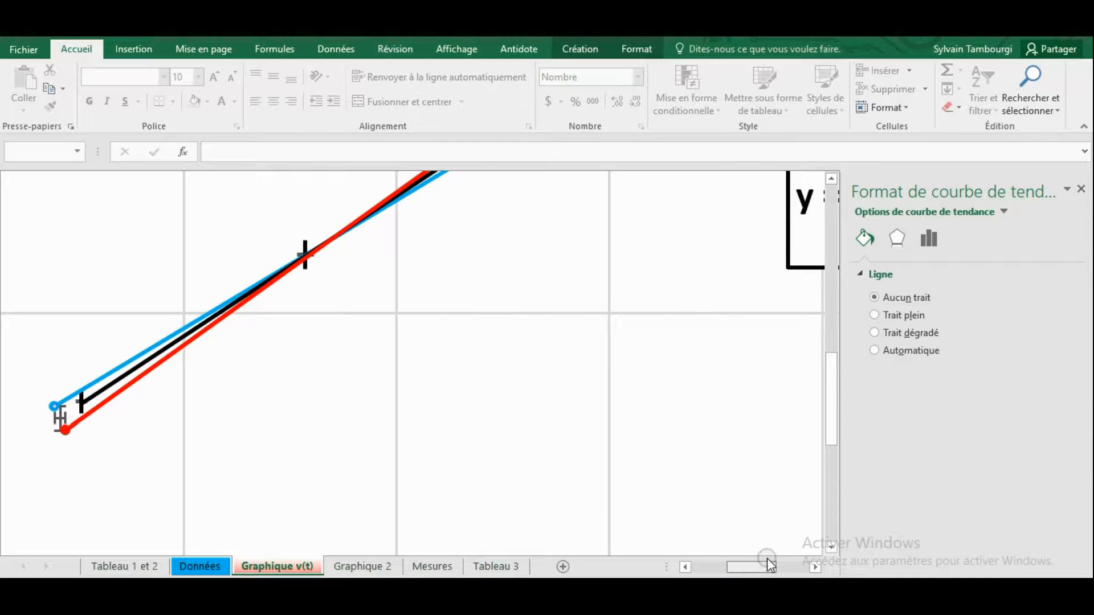
{"action": "left_click_drag", "start_coordinate": [833, 413], "coordinate": [860, 323]}
{"action": "left_click_drag", "start_coordinate": [757, 564], "coordinate": [780, 565]}
{"action": "left_click_drag", "start_coordinate": [838, 350], "coordinate": [835, 319]}
- Select the red maximum-slope trendline, Série3 Courbe de tendance 1, as the current chart element
{"action": "left_click", "coordinate": [627, 242]}
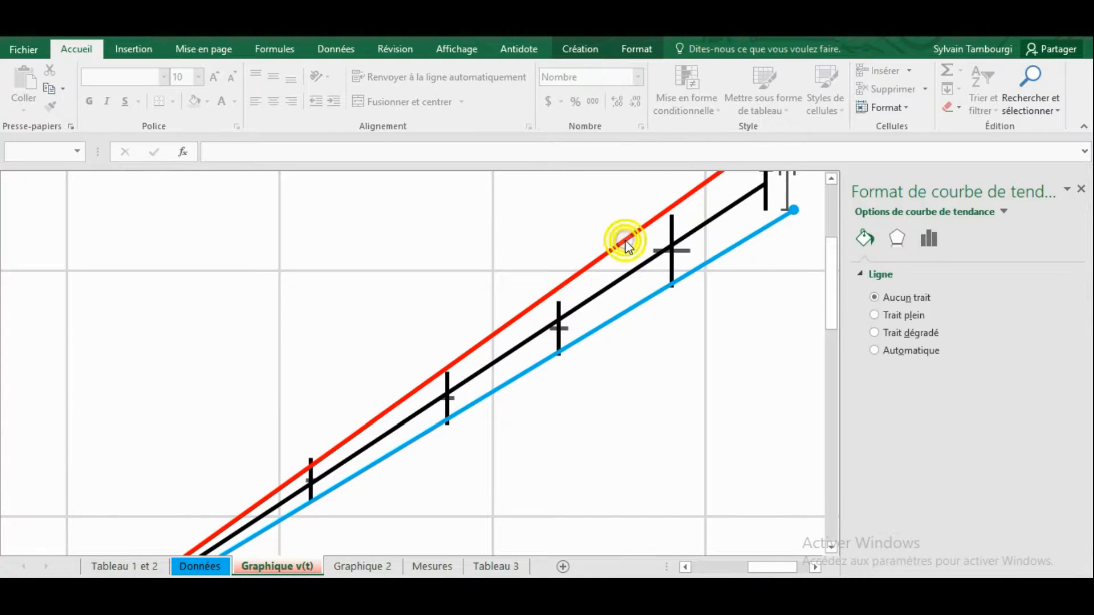
{"action": "left_click", "coordinate": [581, 49]}
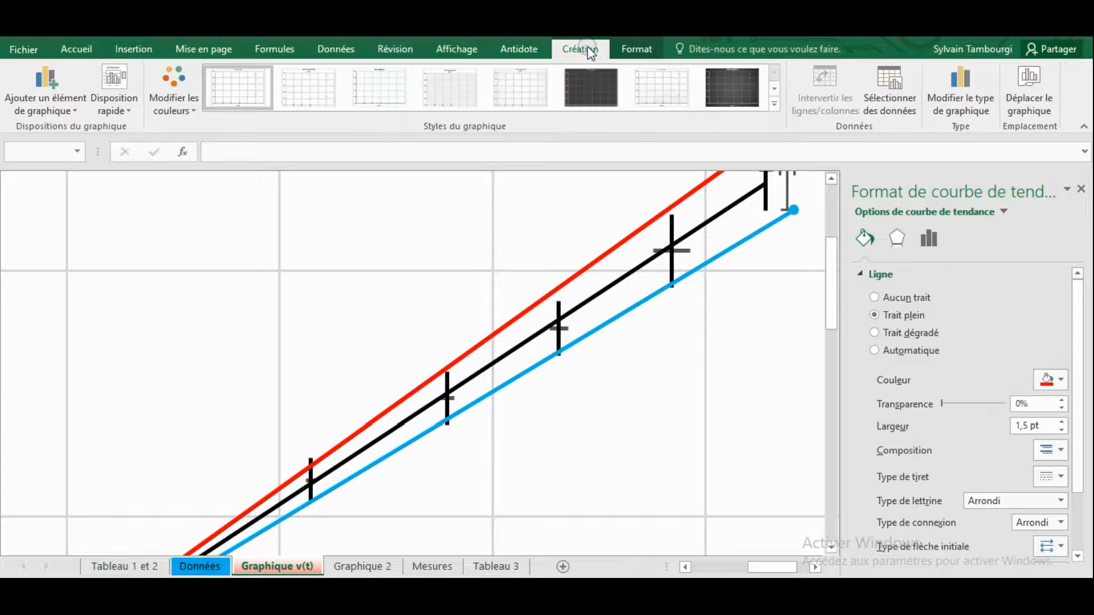
{"action": "left_click", "coordinate": [72, 111]}
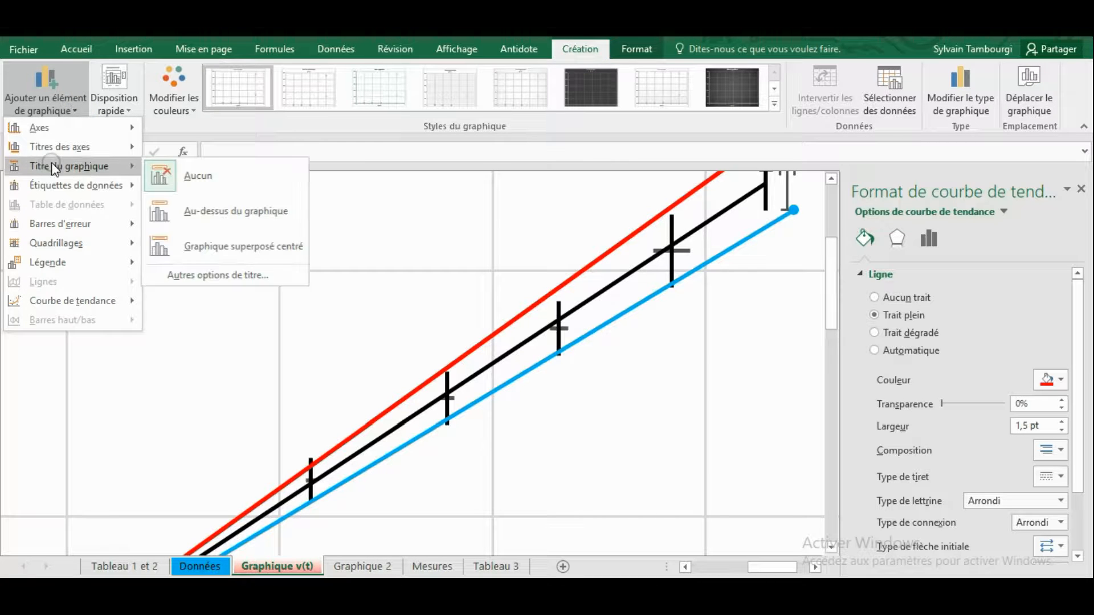
{"action": "left_click", "coordinate": [686, 28]}
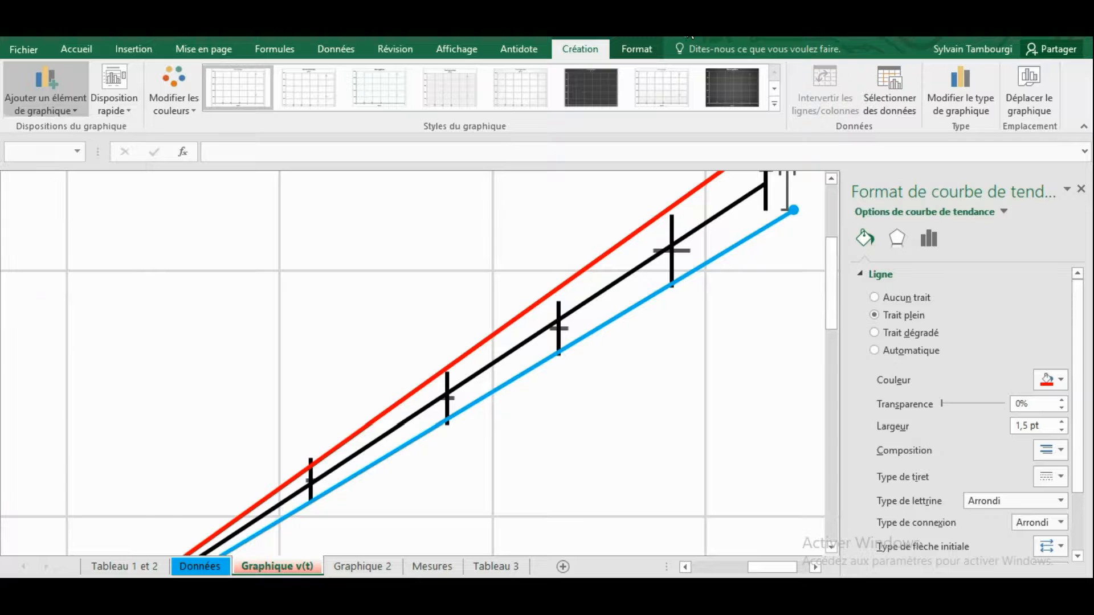
{"action": "left_click", "coordinate": [643, 50]}
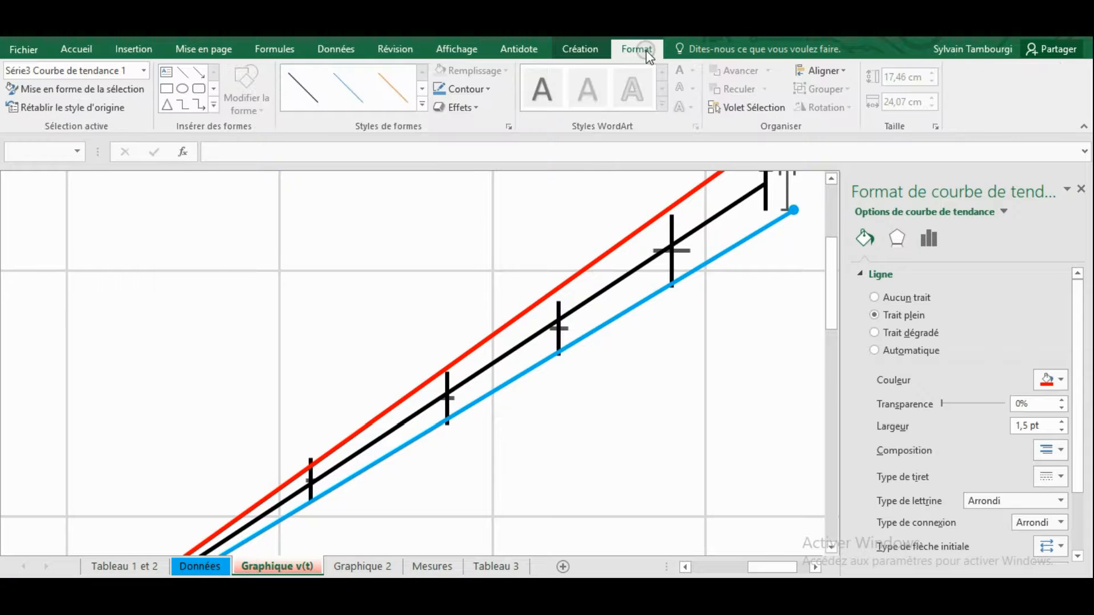
{"action": "left_click", "coordinate": [145, 70]}
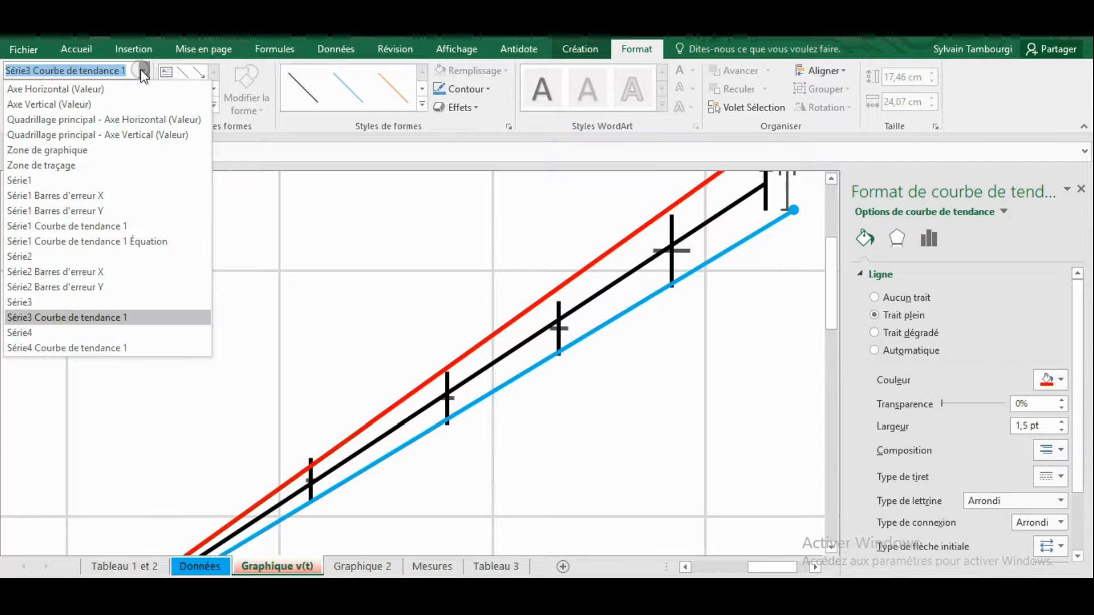
{"action": "left_click", "coordinate": [52, 319]}
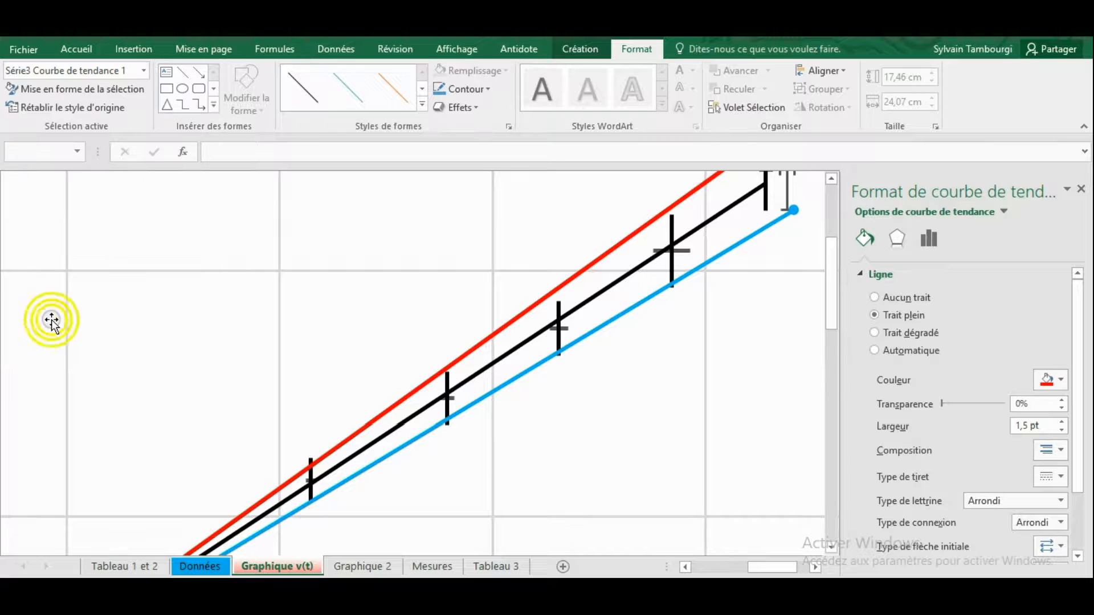
- Display the equation and the R² coefficient of the red Série3 trendline on the chart
{"action": "left_click", "coordinate": [930, 240]}
{"action": "left_click", "coordinate": [1077, 297]}
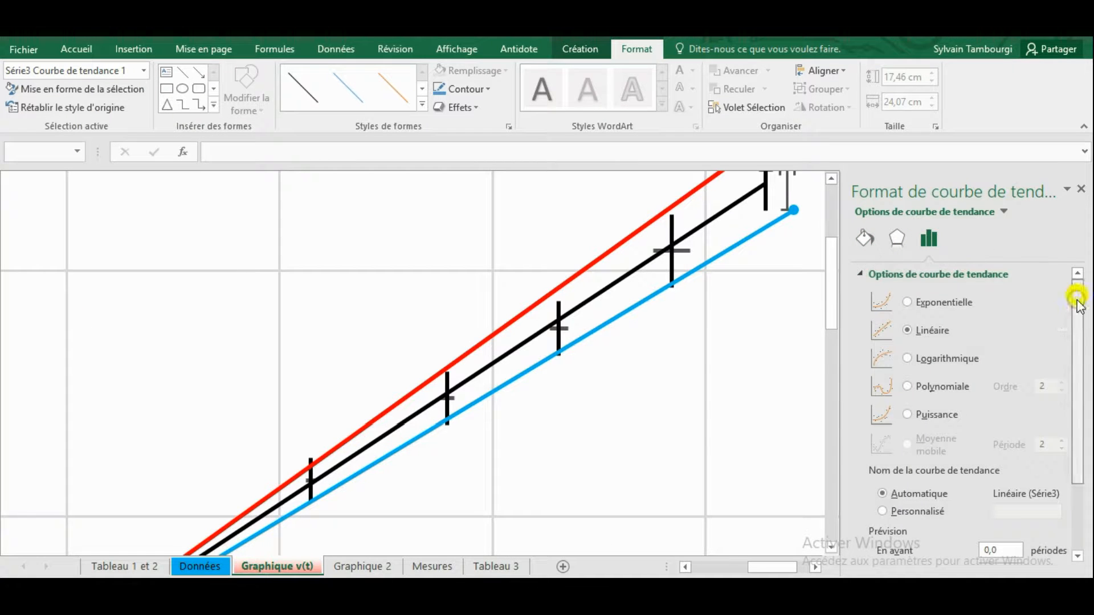
{"action": "left_click_drag", "start_coordinate": [1077, 296], "coordinate": [1086, 428]}
{"action": "left_click", "coordinate": [874, 517]}
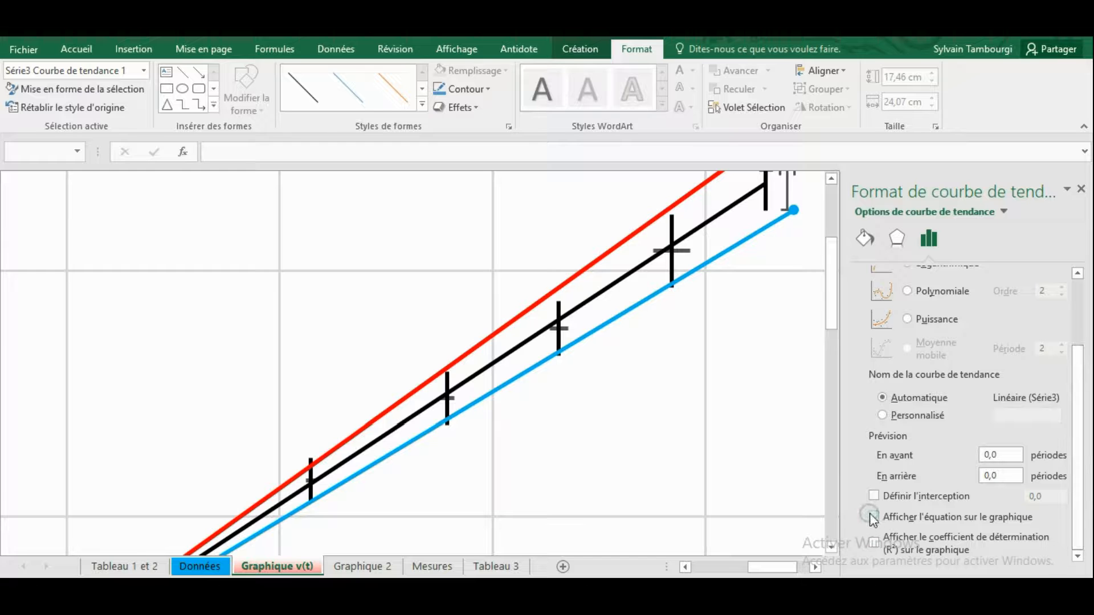
{"action": "left_click", "coordinate": [876, 542]}
- Move the red trendline's equation label to the empty area below the lines, just above the black trendline's equation box
{"action": "left_click_drag", "start_coordinate": [781, 567], "coordinate": [808, 568]}
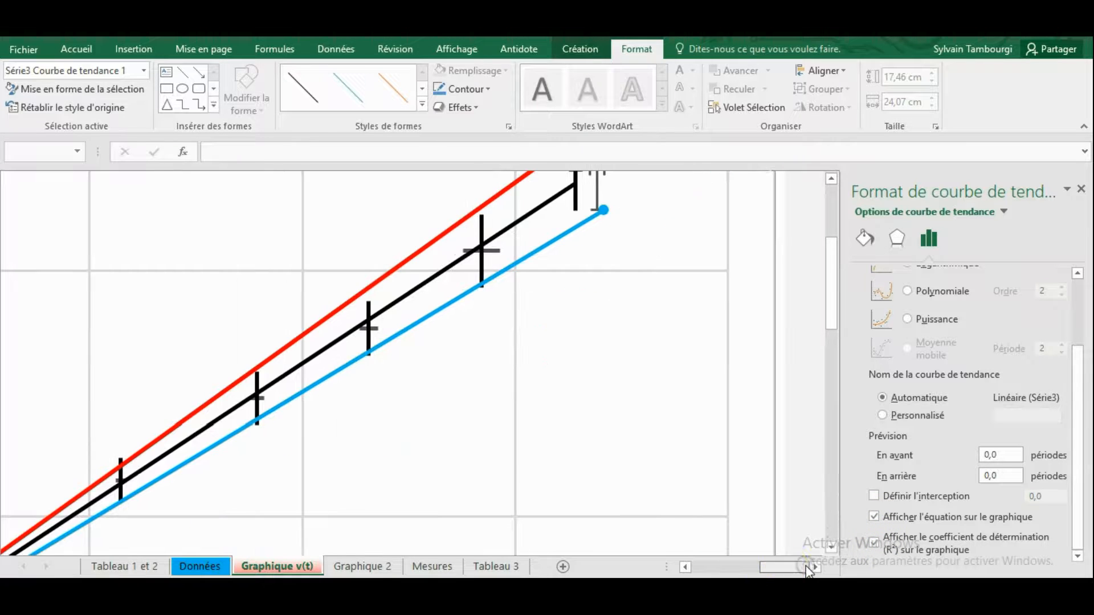
{"action": "left_click_drag", "start_coordinate": [836, 312], "coordinate": [835, 240]}
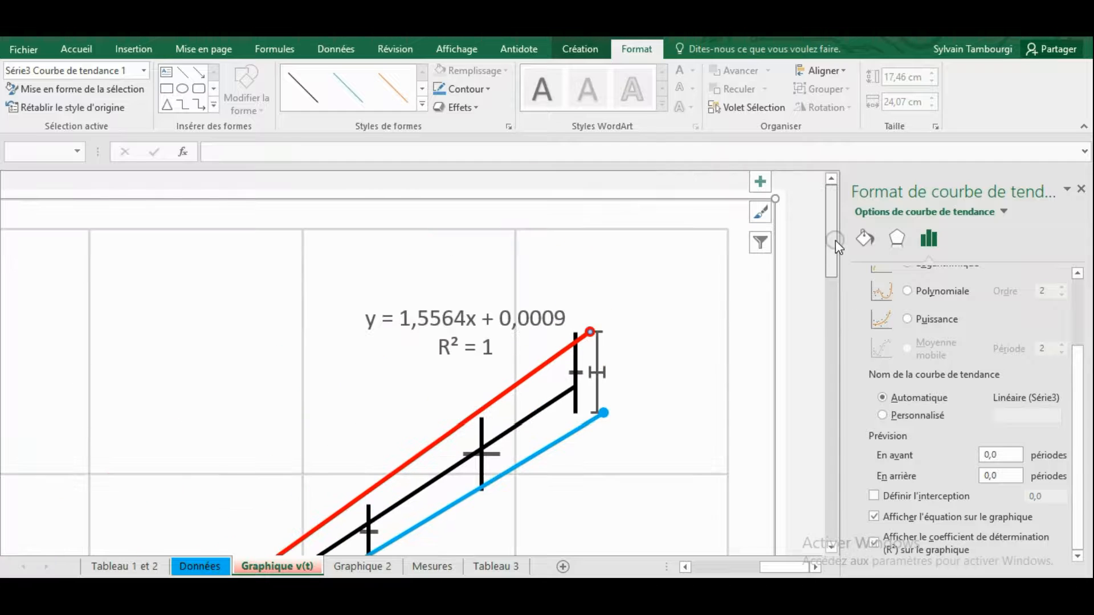
{"action": "left_click_drag", "start_coordinate": [438, 320], "coordinate": [776, 344]}
{"action": "left_click_drag", "start_coordinate": [832, 240], "coordinate": [825, 307]}
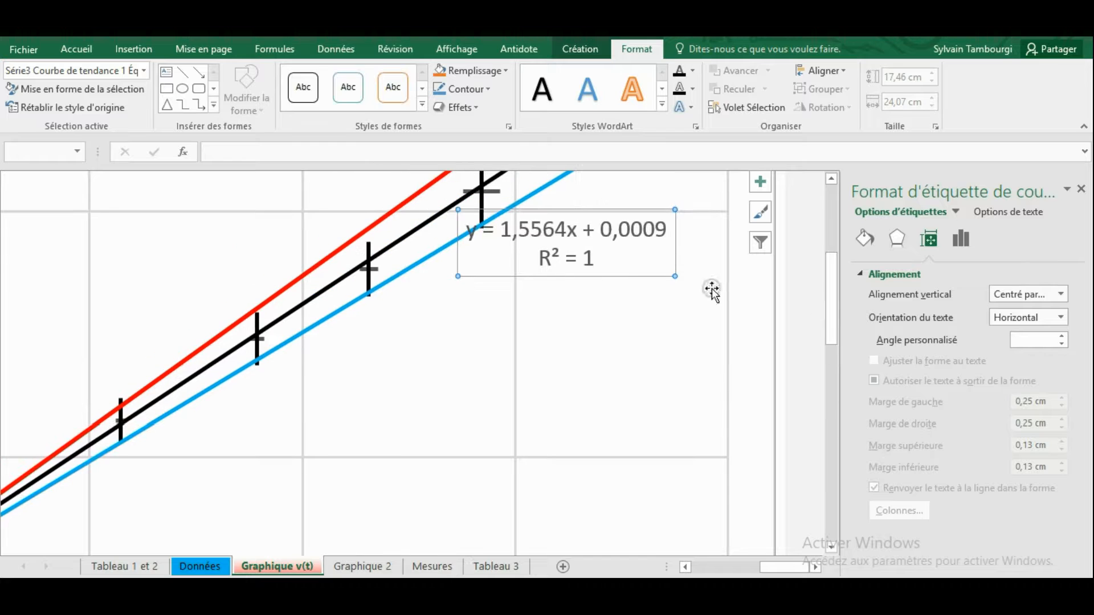
{"action": "left_click", "coordinate": [587, 249]}
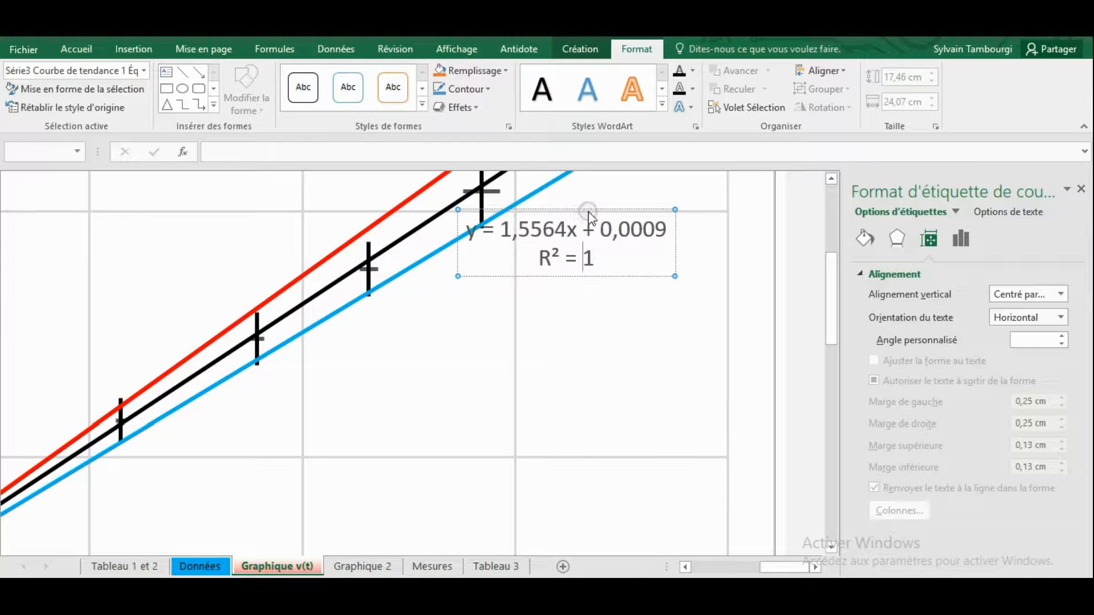
{"action": "left_click_drag", "start_coordinate": [589, 218], "coordinate": [452, 486]}
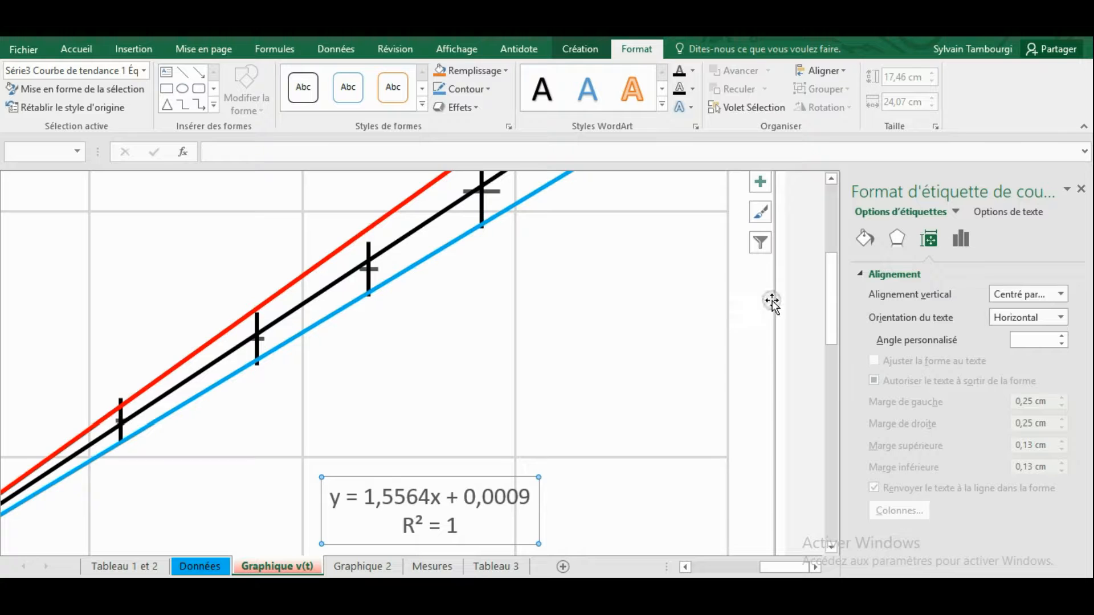
{"action": "left_click_drag", "start_coordinate": [830, 290], "coordinate": [826, 347]}
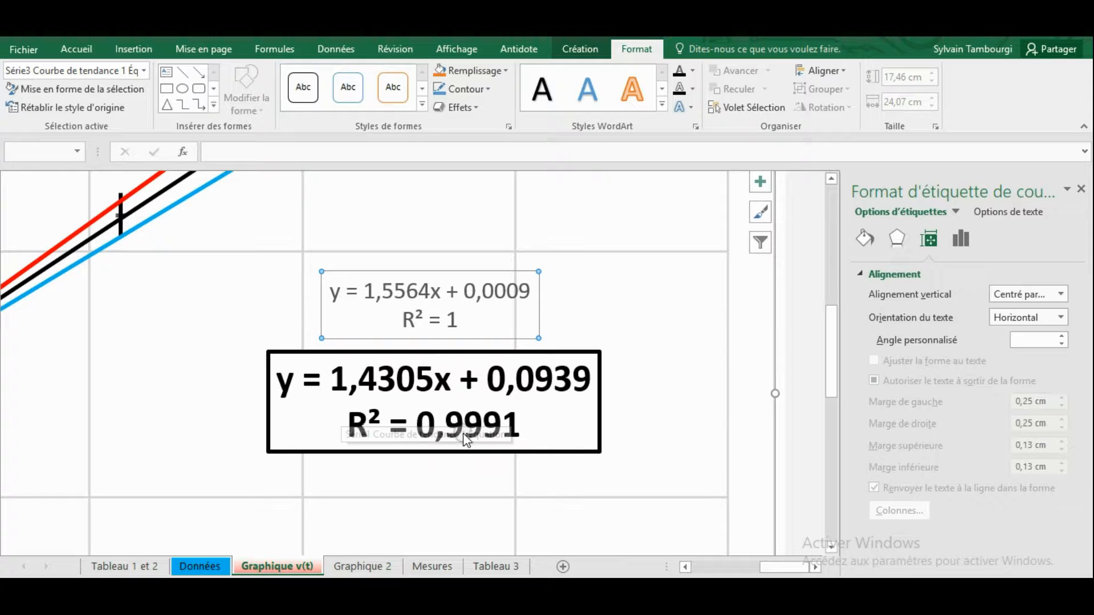
- Format the text of the red trendline's equation label as 14 pt, red and bold
{"action": "left_click", "coordinate": [455, 320]}
{"action": "left_click_drag", "start_coordinate": [461, 320], "coordinate": [330, 293]}
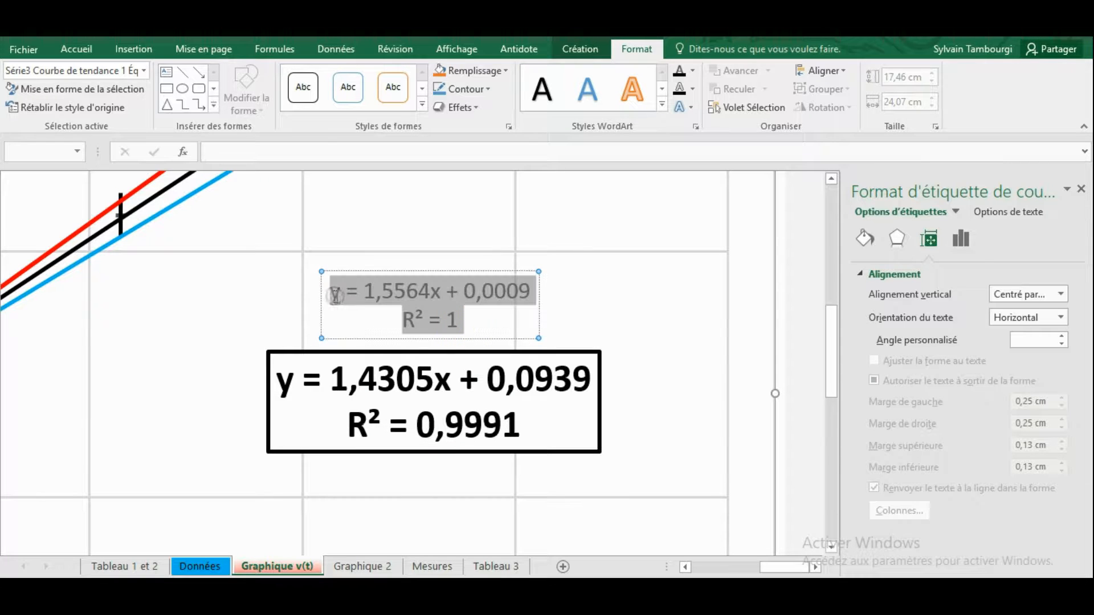
{"action": "left_click", "coordinate": [67, 45]}
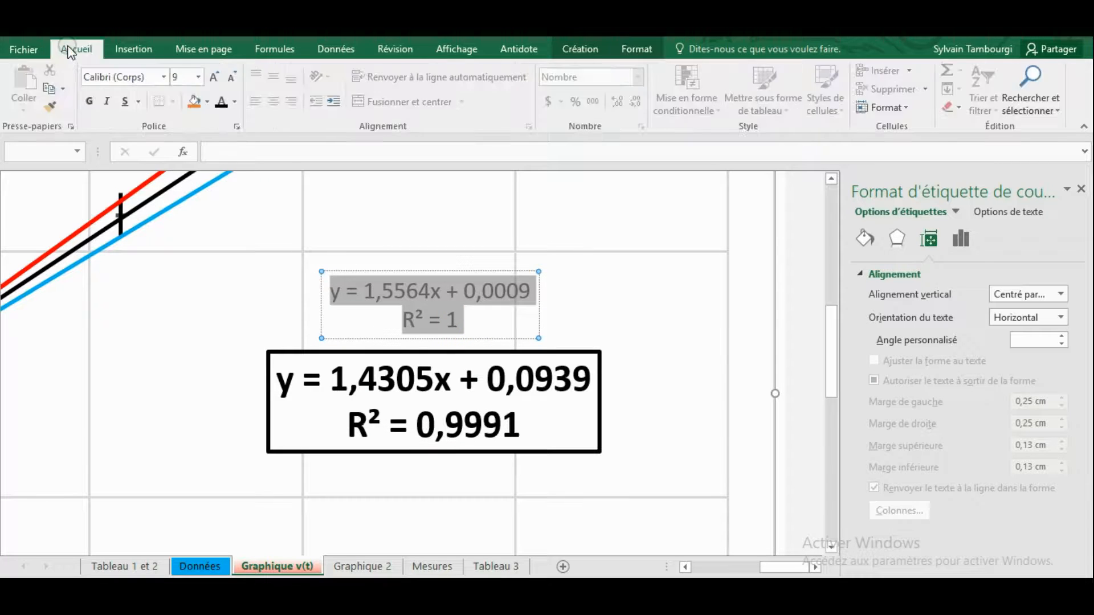
{"action": "left_click", "coordinate": [198, 77]}
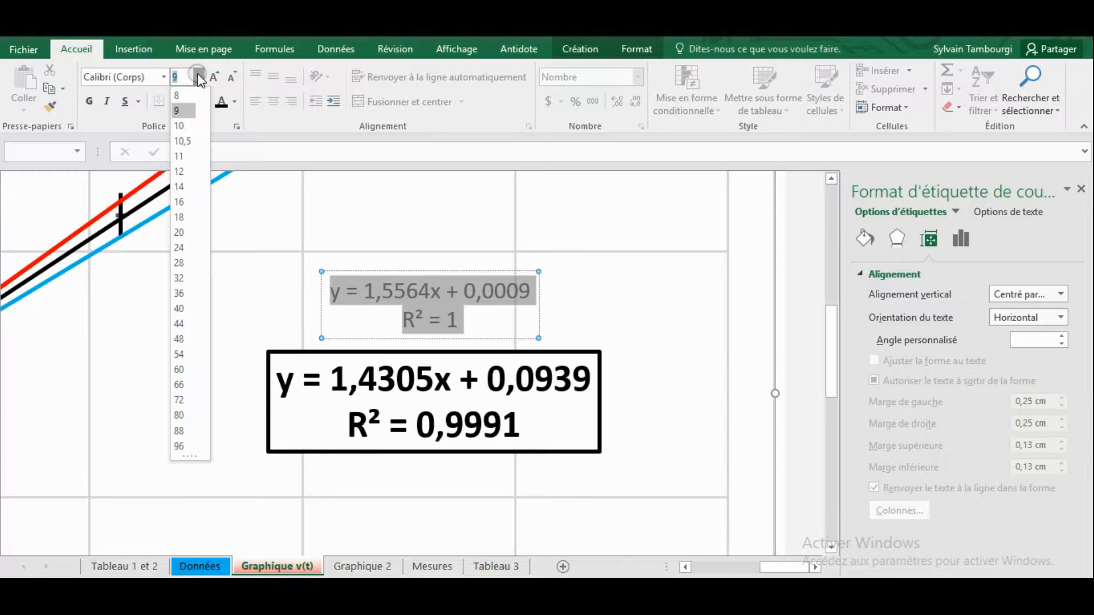
{"action": "left_click", "coordinate": [175, 186]}
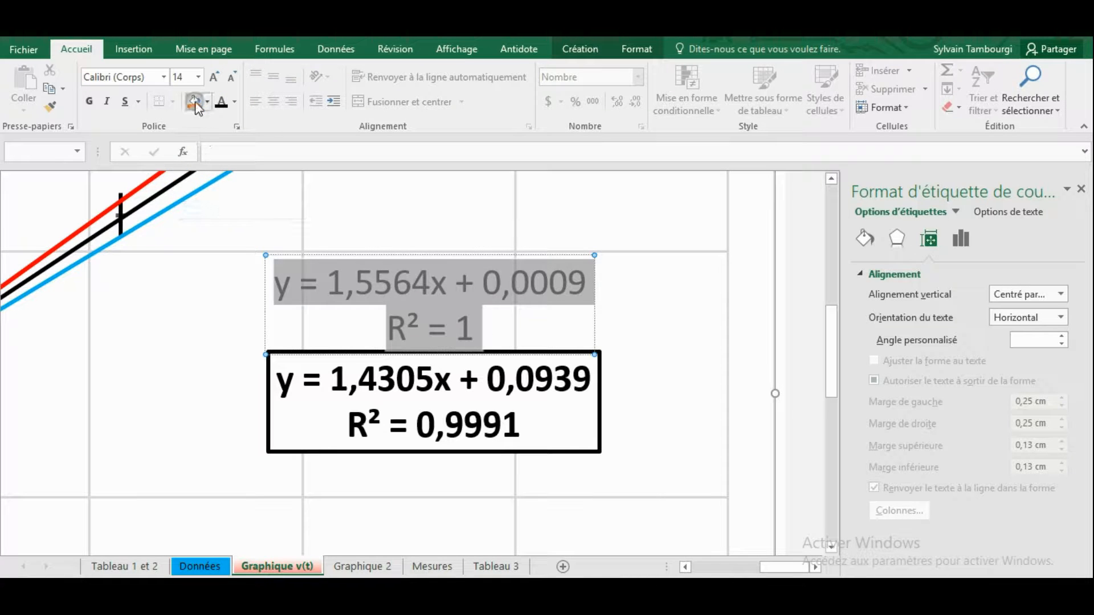
{"action": "left_click", "coordinate": [234, 101]}
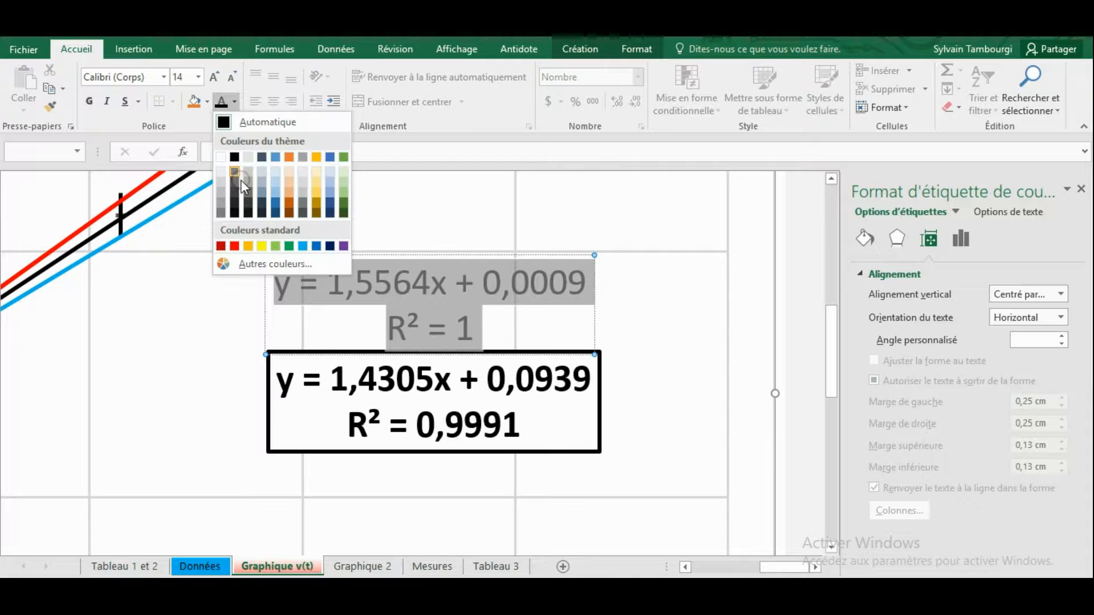
{"action": "left_click", "coordinate": [234, 246]}
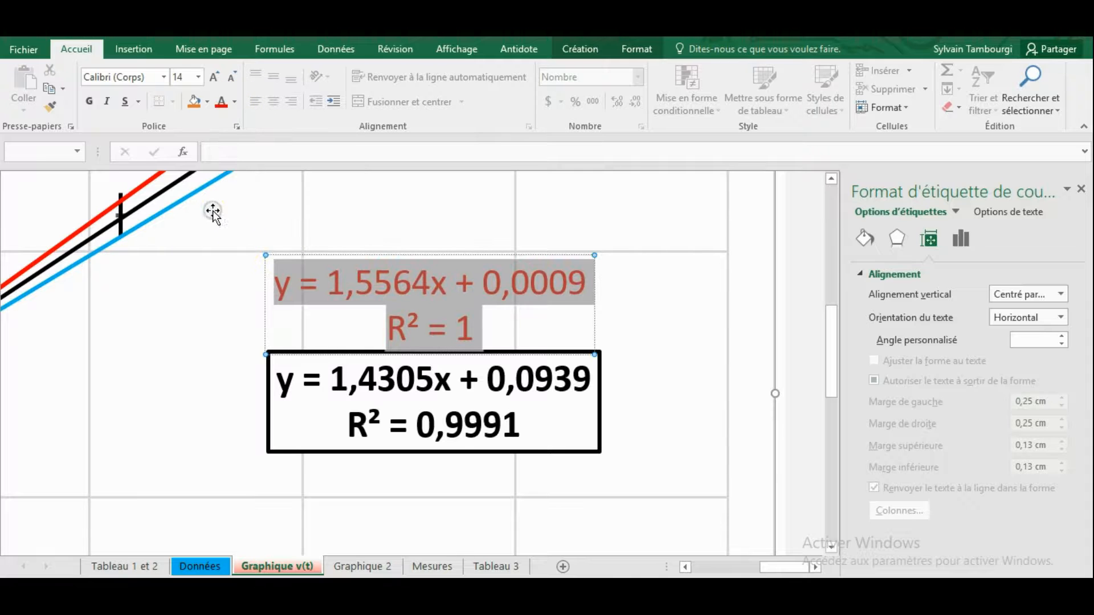
{"action": "left_click", "coordinate": [89, 103]}
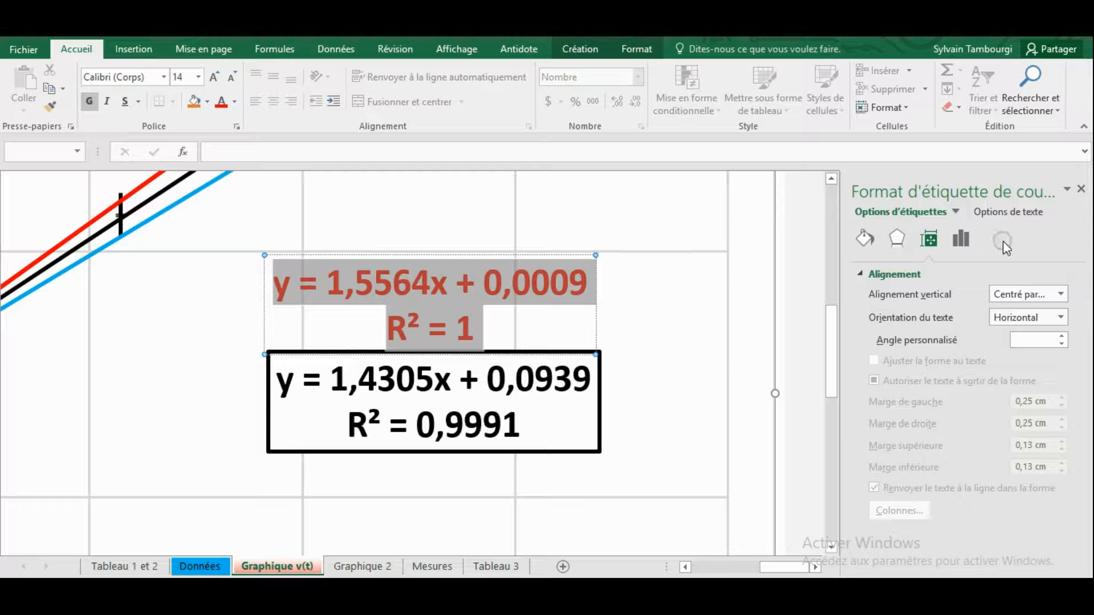
- Give the red trendline's equation label a solid white fill
{"action": "left_click", "coordinate": [865, 239]}
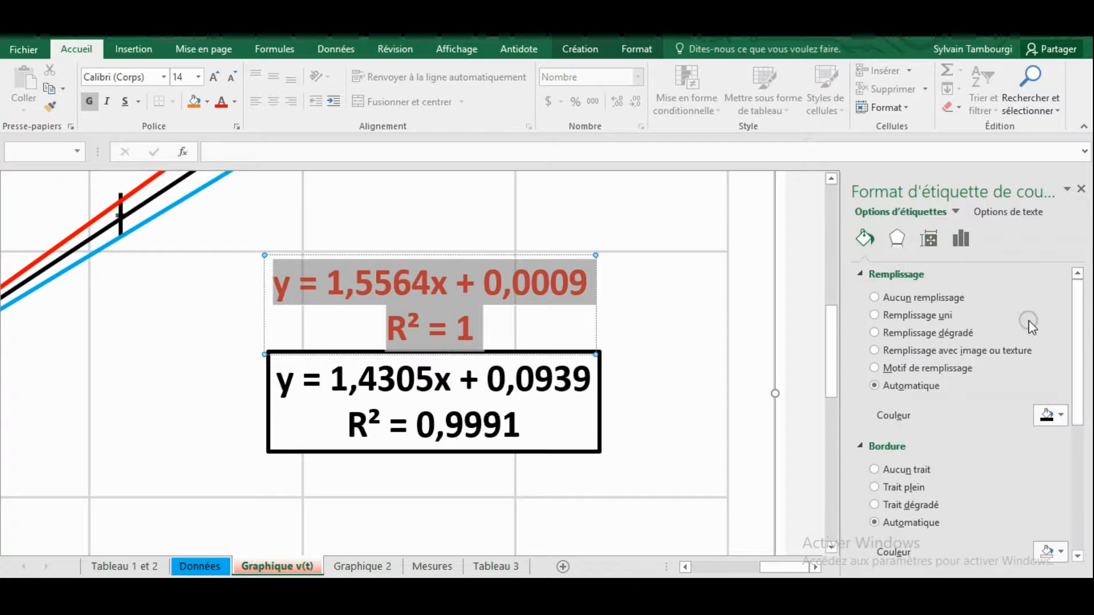
{"action": "left_click", "coordinate": [881, 315]}
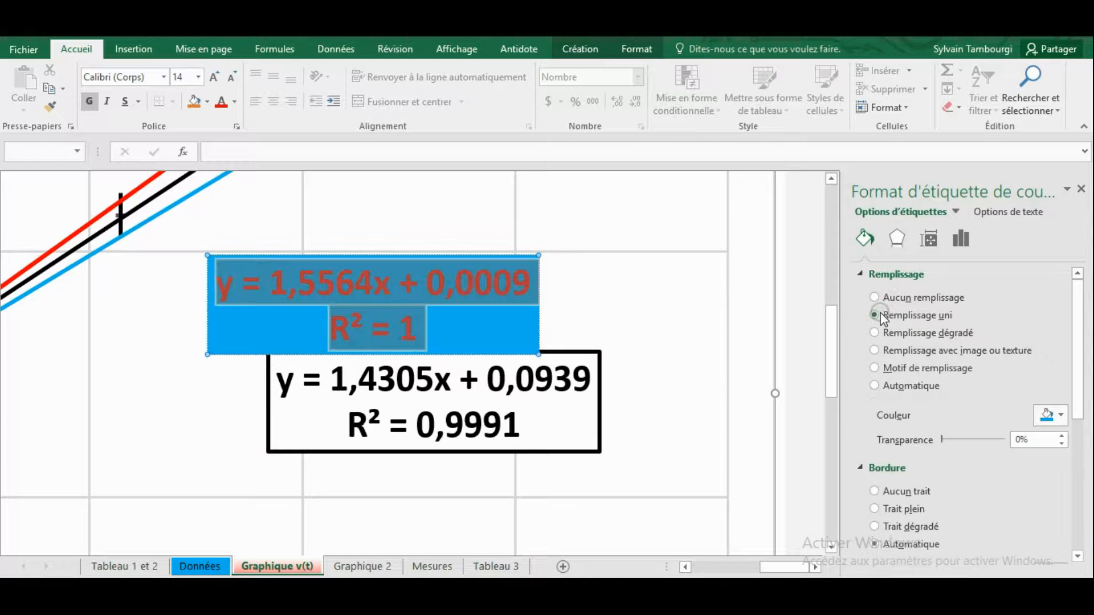
{"action": "left_click", "coordinate": [1048, 414]}
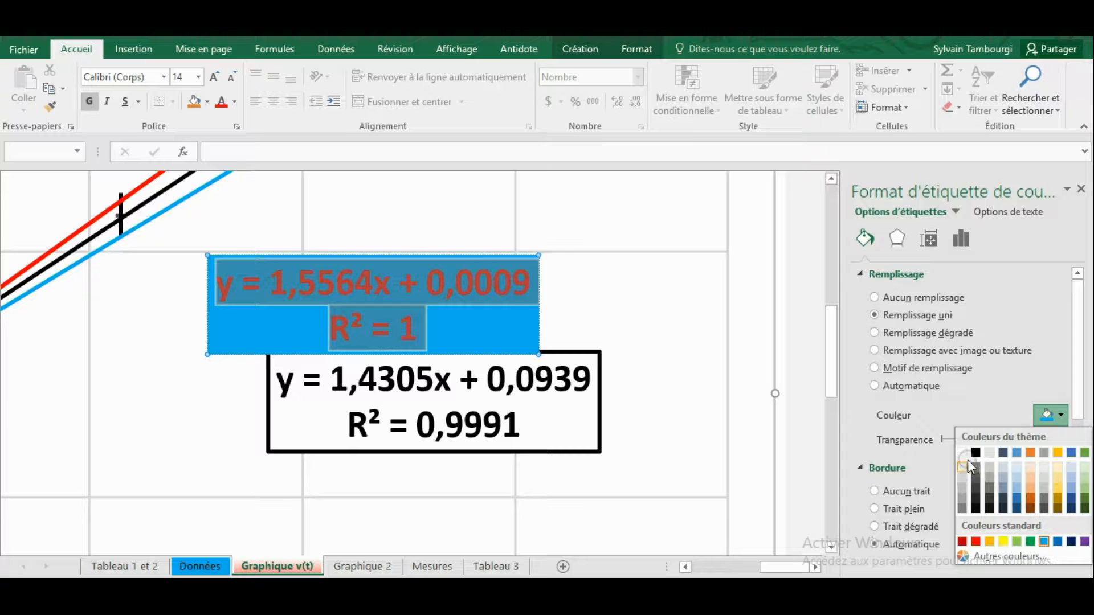
{"action": "left_click", "coordinate": [964, 452]}
- Give the red trendline's equation label a solid black 2 pt border and align it directly above the black trendline's equation box
{"action": "scroll", "coordinate": [912, 399], "scroll_direction": "down", "scroll_amount": 6}
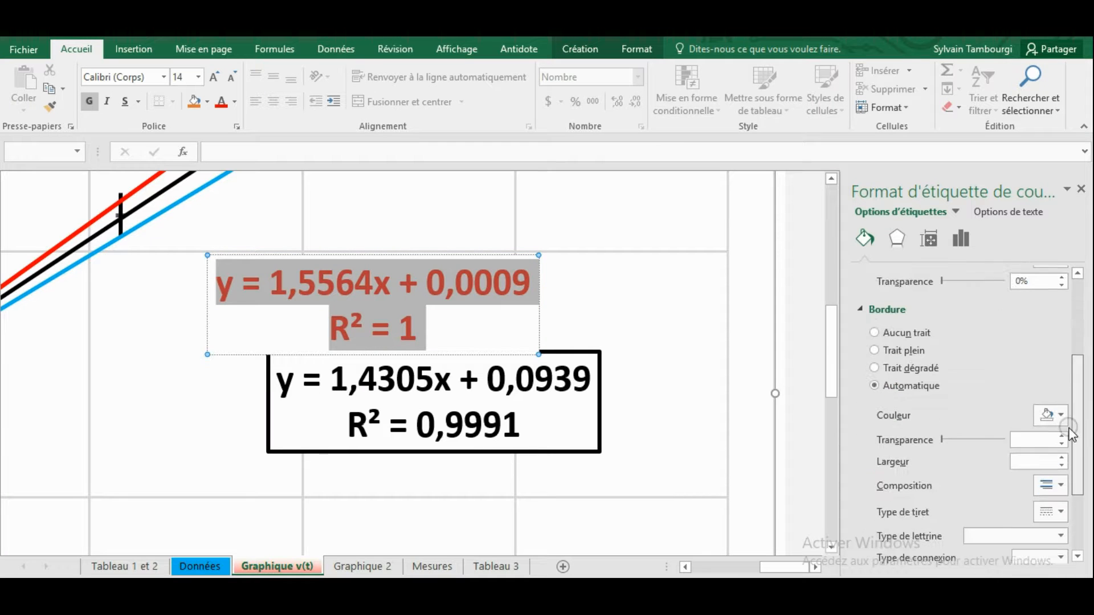
{"action": "left_click", "coordinate": [875, 348]}
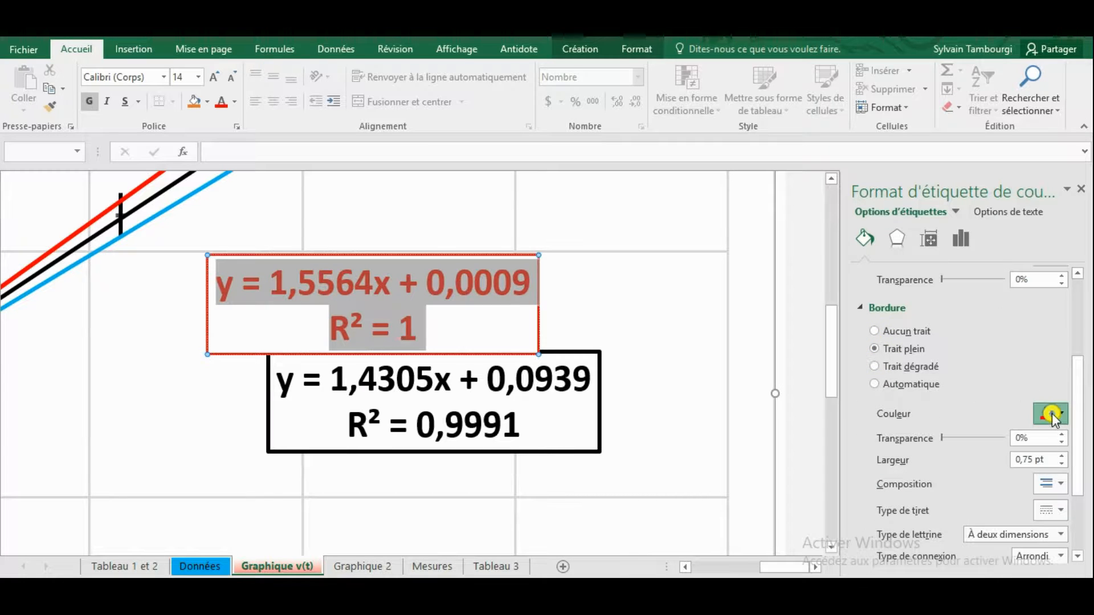
{"action": "left_click", "coordinate": [1049, 414]}
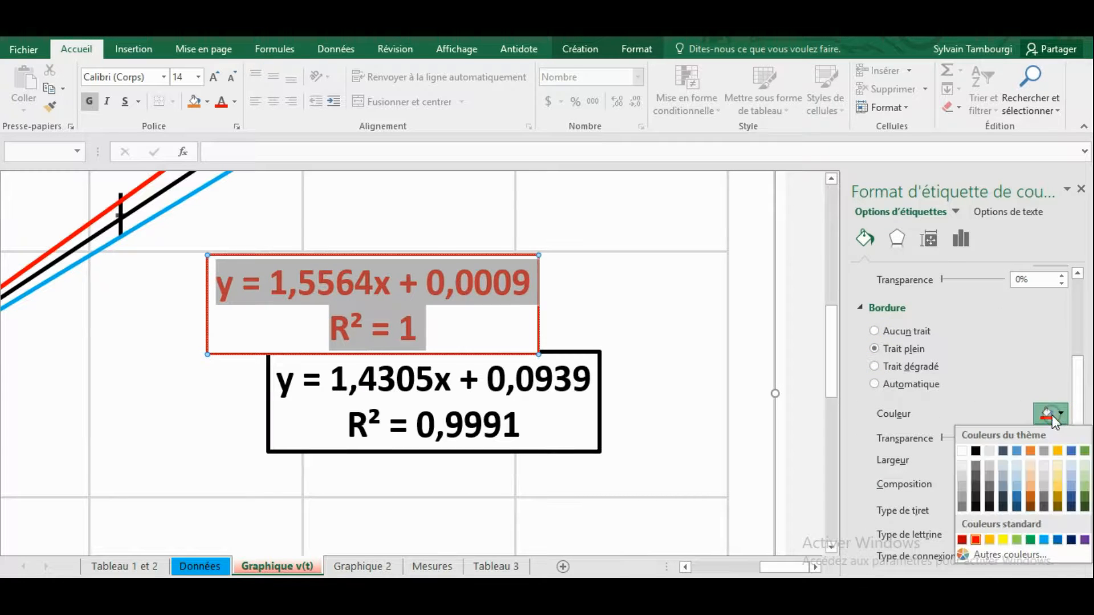
{"action": "left_click", "coordinate": [979, 452]}
{"action": "left_click", "coordinate": [1060, 459]}
{"action": "left_click", "coordinate": [1060, 460]}
{"action": "left_click", "coordinate": [1060, 459]}
{"action": "left_click", "coordinate": [1060, 459]}
{"action": "left_click", "coordinate": [1060, 459]}
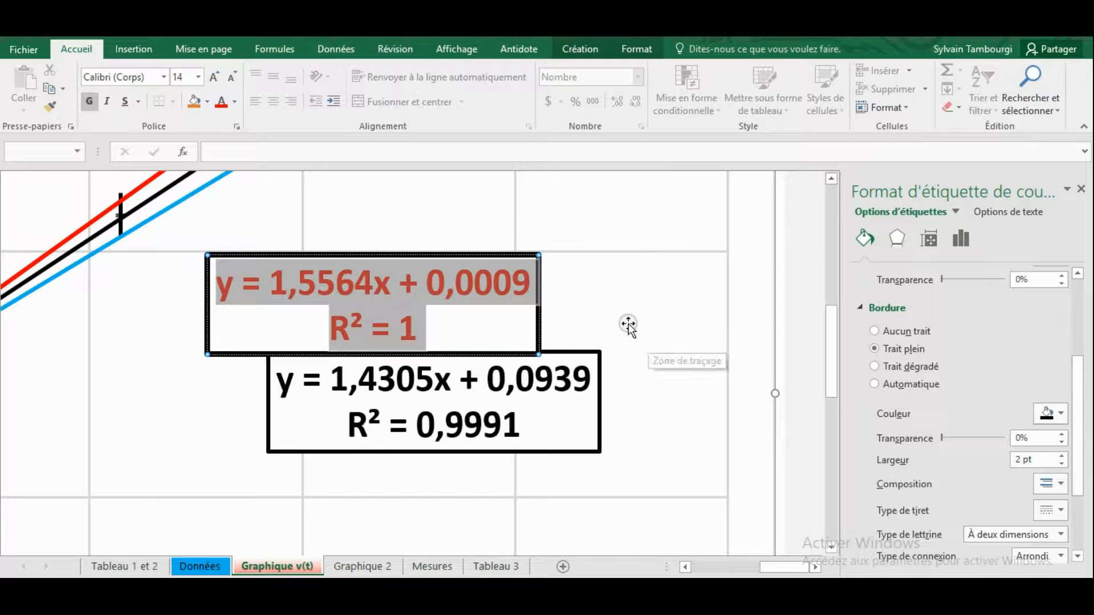
{"action": "left_click_drag", "start_coordinate": [444, 256], "coordinate": [509, 233]}
{"action": "left_click", "coordinate": [625, 279]}
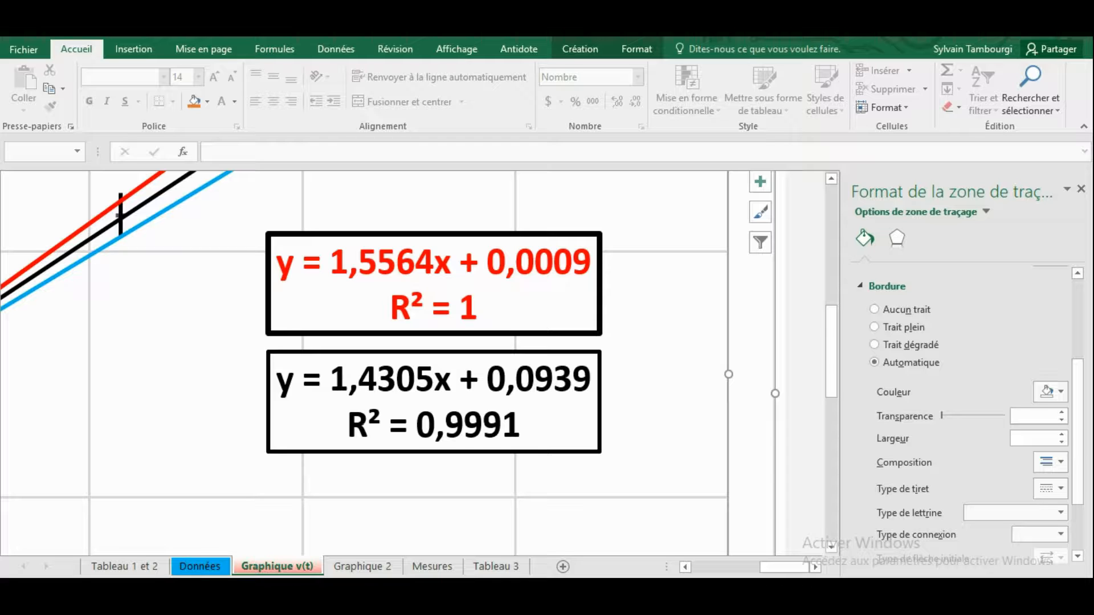
- Review the red trendline on the v(t) chart together with its forecast, equation and R² display options
{"action": "left_click_drag", "start_coordinate": [1020, 585], "coordinate": [1004, 585]}
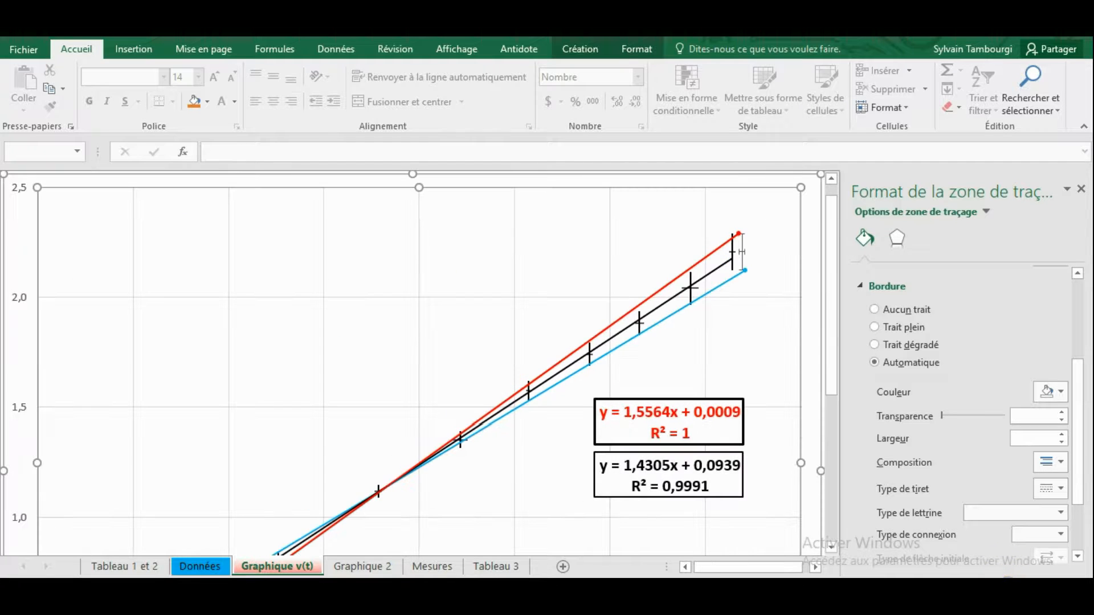
{"action": "scroll", "coordinate": [1053, 411], "scroll_direction": "down", "scroll_amount": 1}
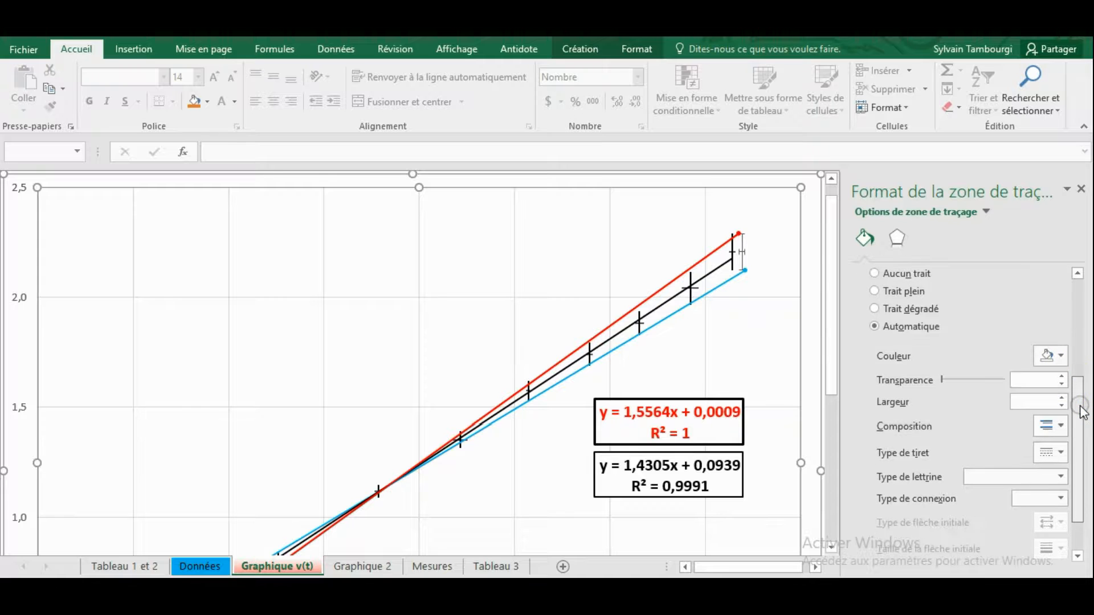
{"action": "left_click_drag", "start_coordinate": [832, 374], "coordinate": [832, 402]}
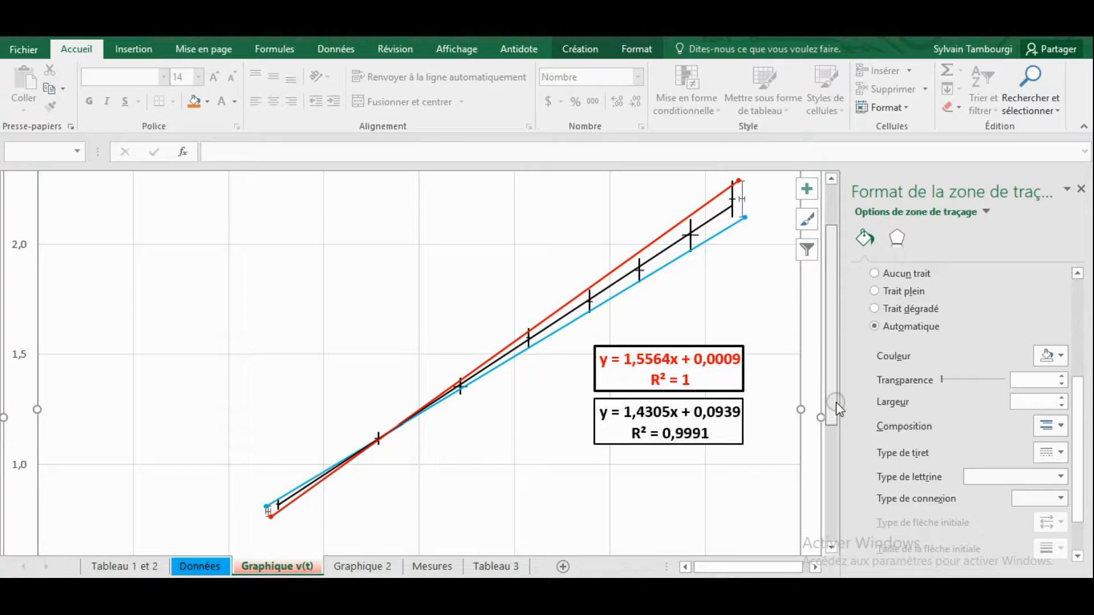
{"action": "left_click", "coordinate": [269, 517]}
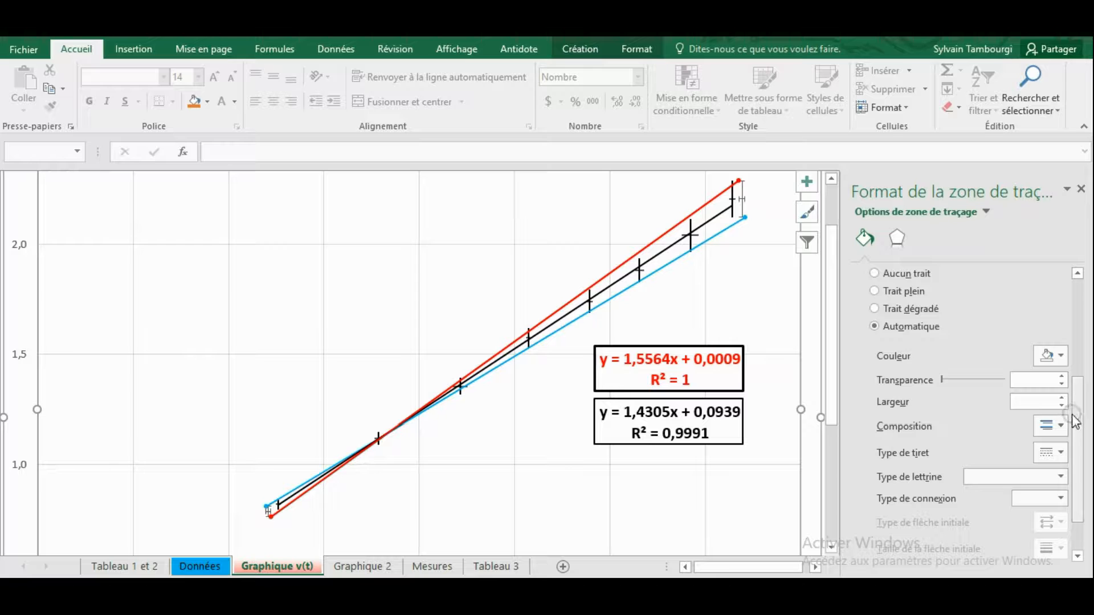
{"action": "left_click_drag", "start_coordinate": [1079, 419], "coordinate": [1077, 447]}
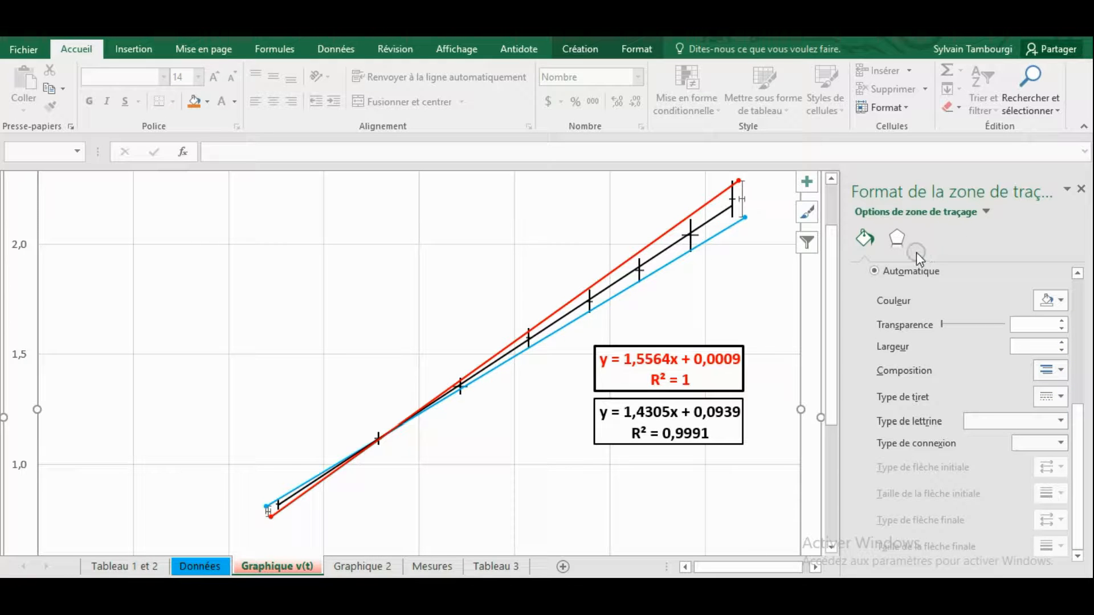
{"action": "left_click", "coordinate": [299, 495]}
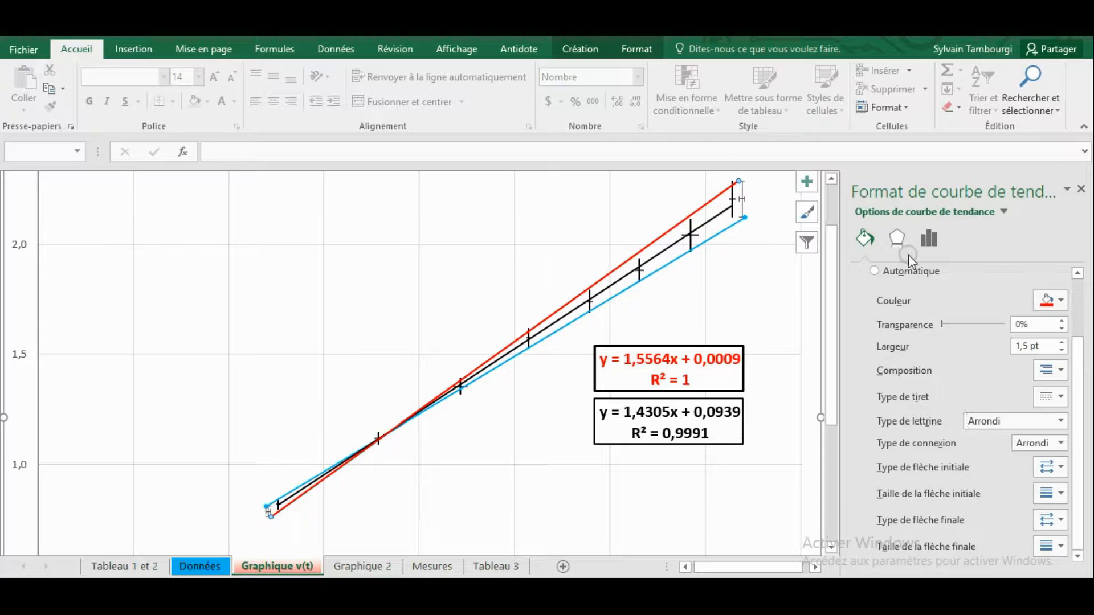
{"action": "left_click", "coordinate": [929, 238]}
{"action": "scroll", "coordinate": [1077, 342], "scroll_direction": "down", "scroll_amount": 3}
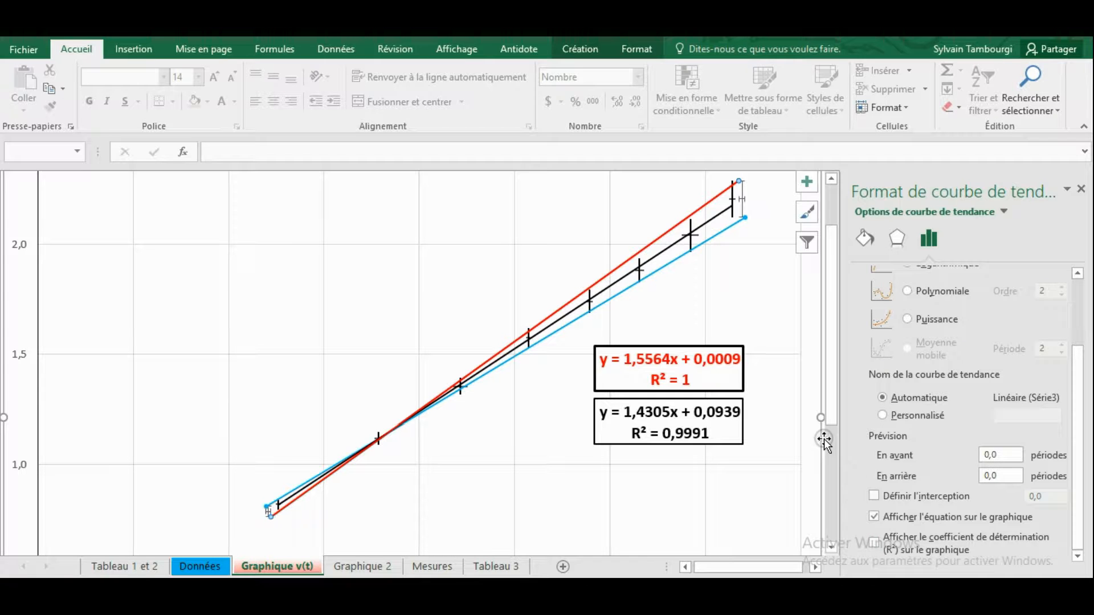
- Choose Série3 Courbe de tendance 1 as the current chart element and open its trendline options
{"action": "left_click", "coordinate": [792, 418]}
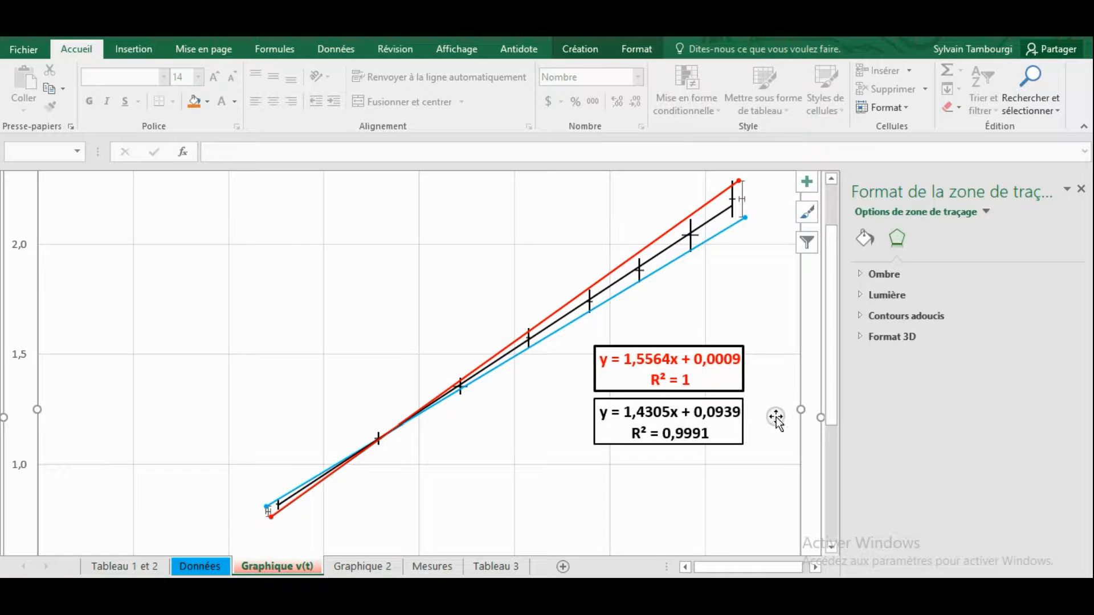
{"action": "left_click", "coordinate": [709, 377]}
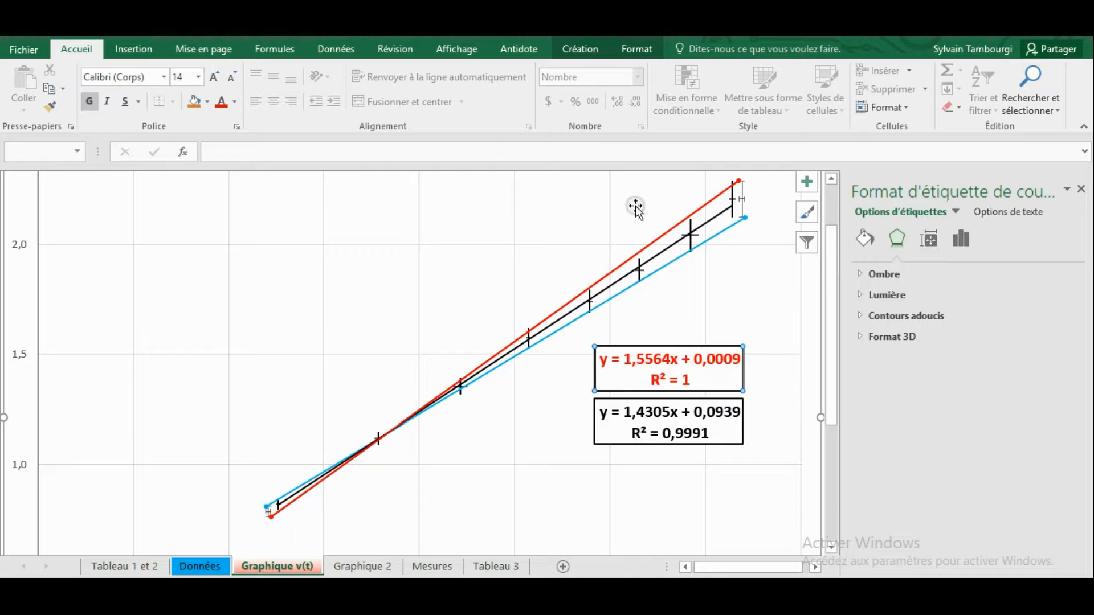
{"action": "left_click", "coordinate": [647, 50]}
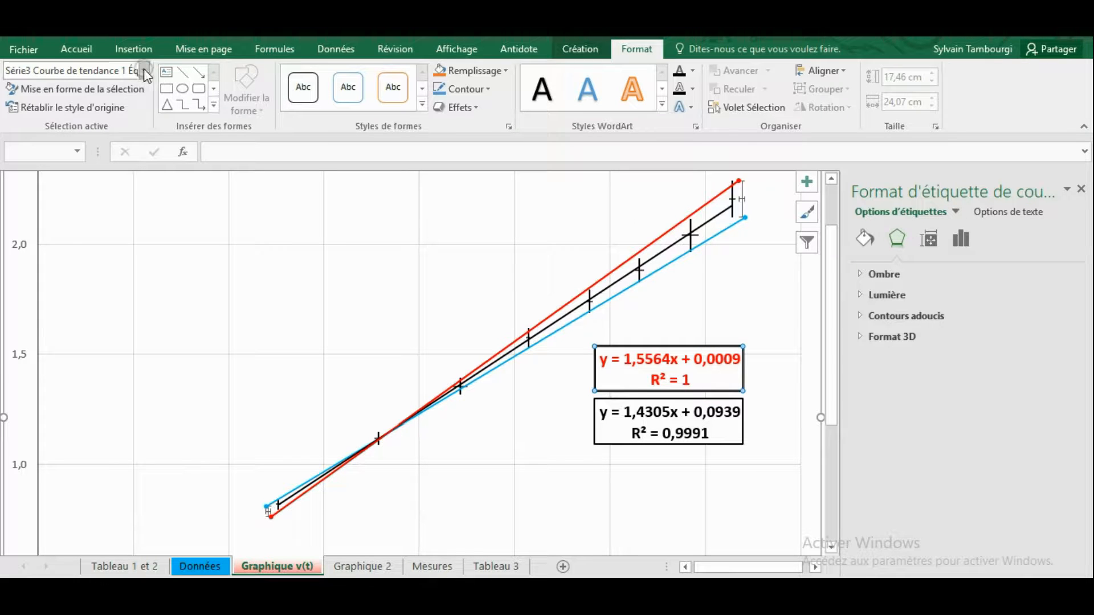
{"action": "left_click", "coordinate": [146, 71]}
{"action": "left_click", "coordinate": [72, 319]}
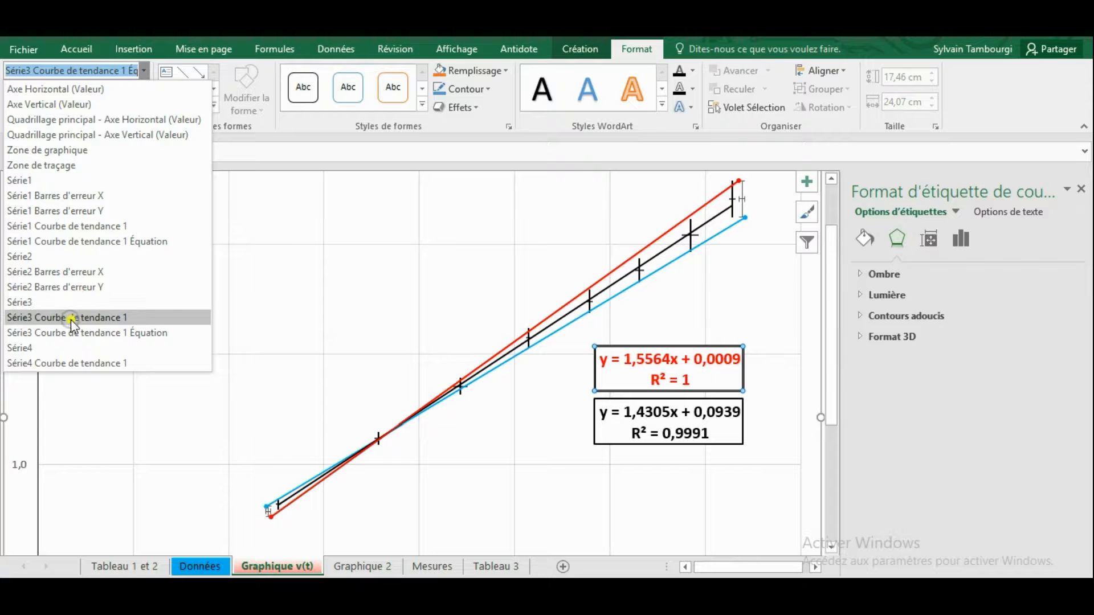
{"action": "left_click", "coordinate": [924, 234]}
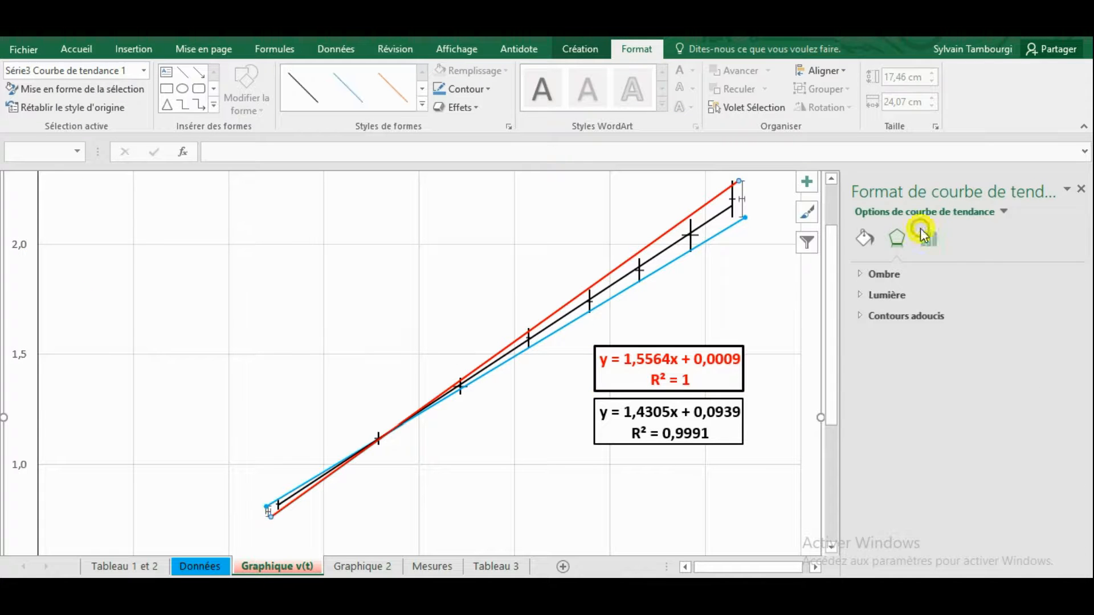
- Remove the R² value from the red trendline's label and keep its equation displayed on the chart
{"action": "scroll", "coordinate": [1051, 469], "scroll_direction": "down", "scroll_amount": 3}
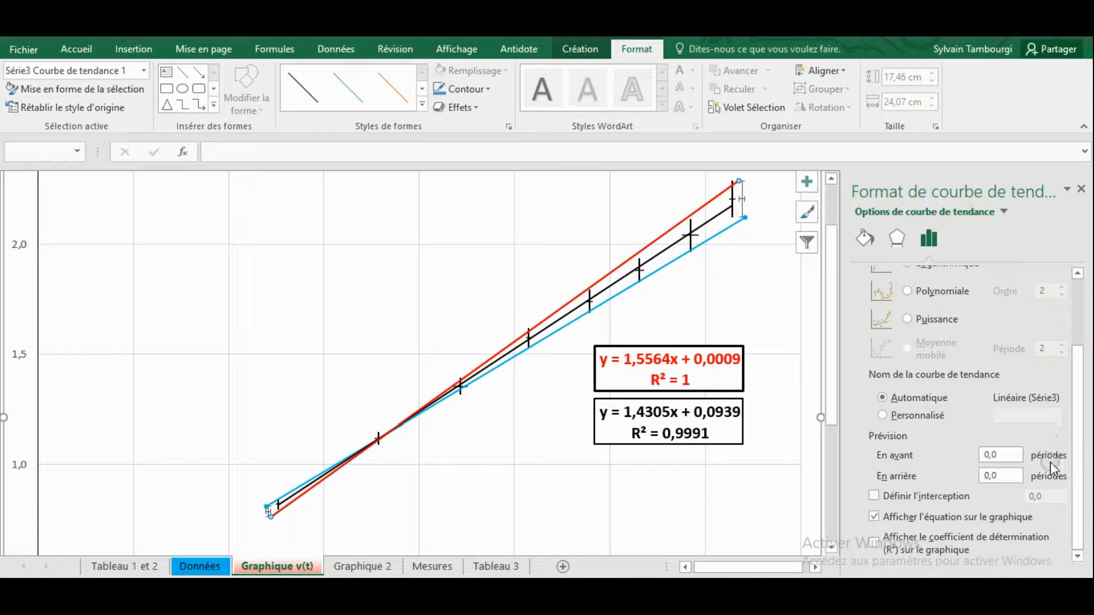
{"action": "left_click", "coordinate": [874, 542]}
{"action": "left_click", "coordinate": [875, 517]}
{"action": "left_click", "coordinate": [875, 517]}
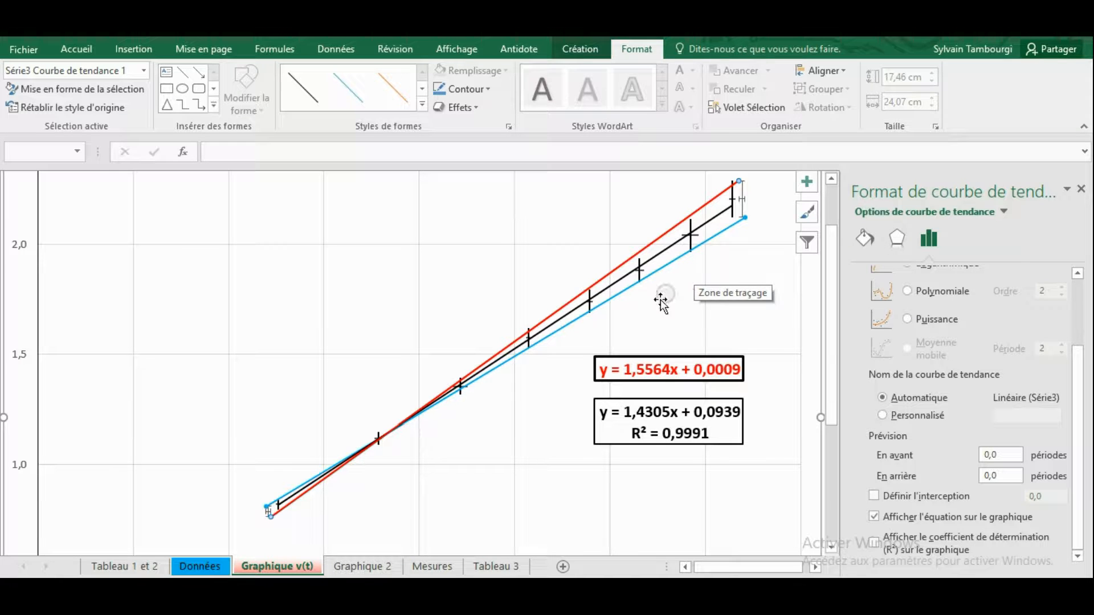
- On the Données sheet, change the first time value for the maximum slope in I20 to =I16-K16
{"action": "left_click", "coordinate": [202, 567]}
{"action": "left_click", "coordinate": [72, 324]}
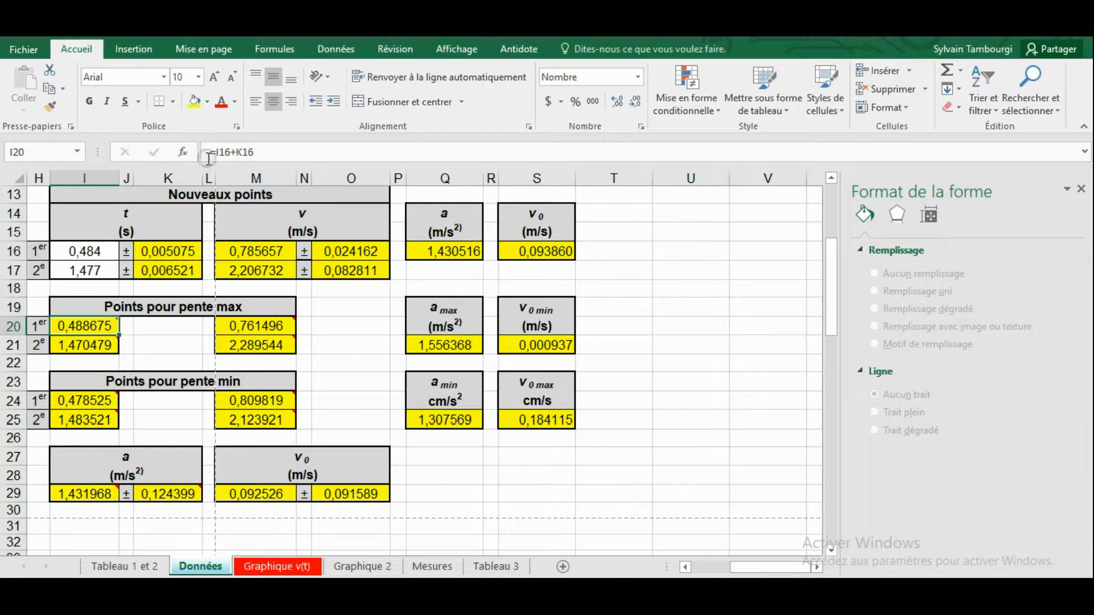
{"action": "left_click", "coordinate": [234, 152]}
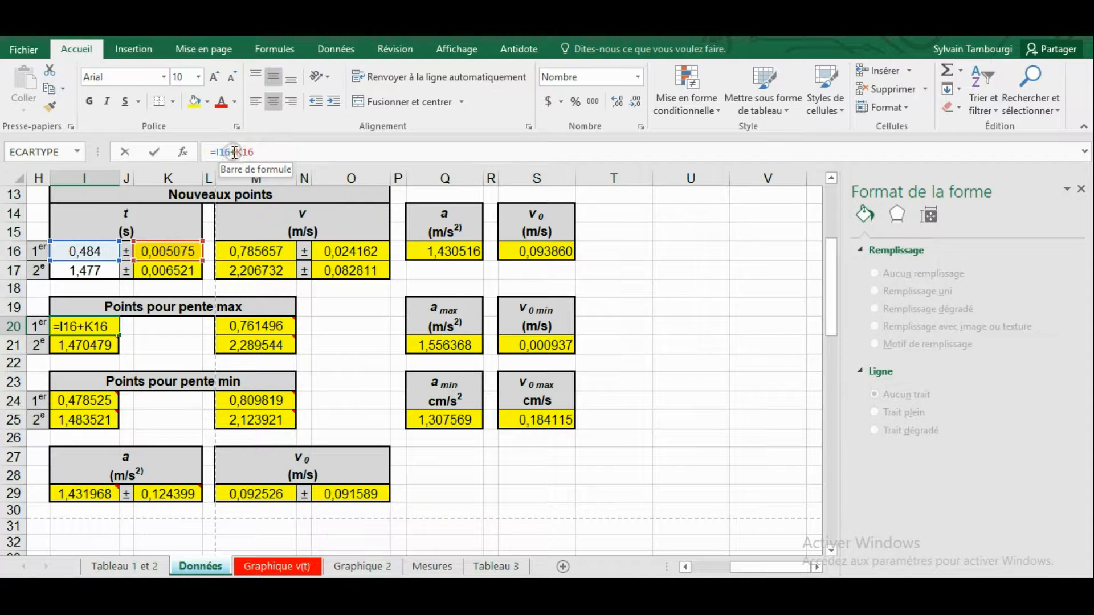
{"action": "type", "text": "-"}
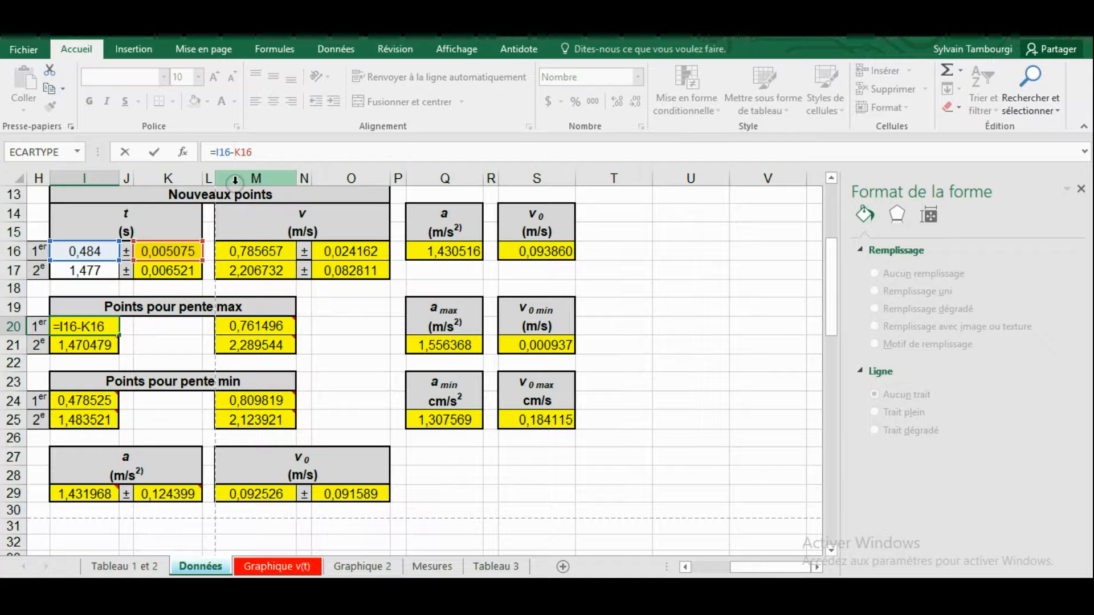
{"action": "key", "text": "Return"}
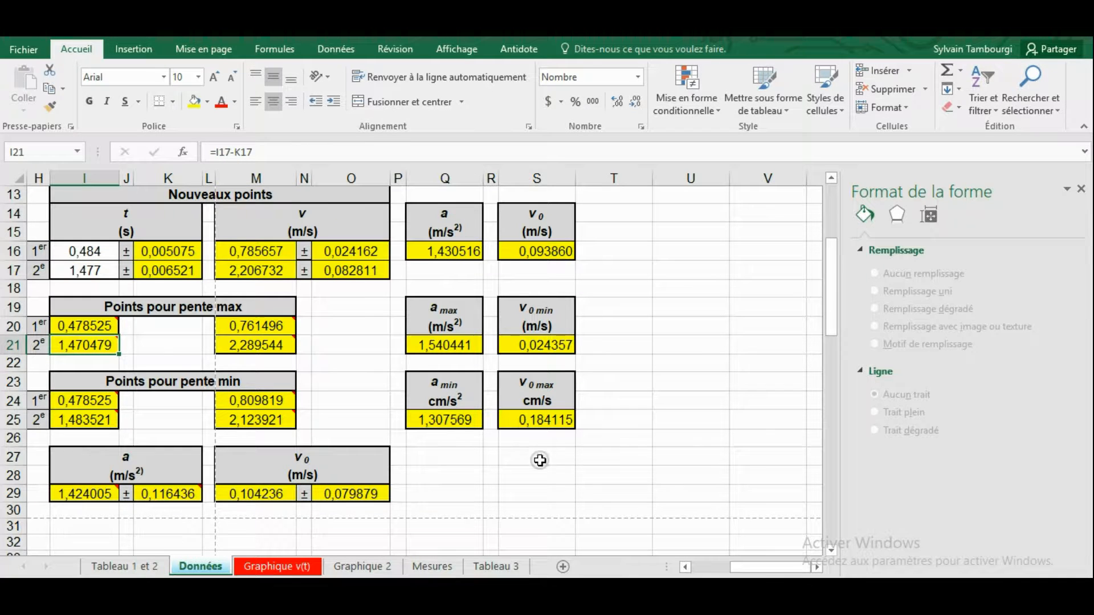
- Return to the v(t) chart, hide the red trendline's equation and display it again
{"action": "left_click", "coordinate": [362, 566]}
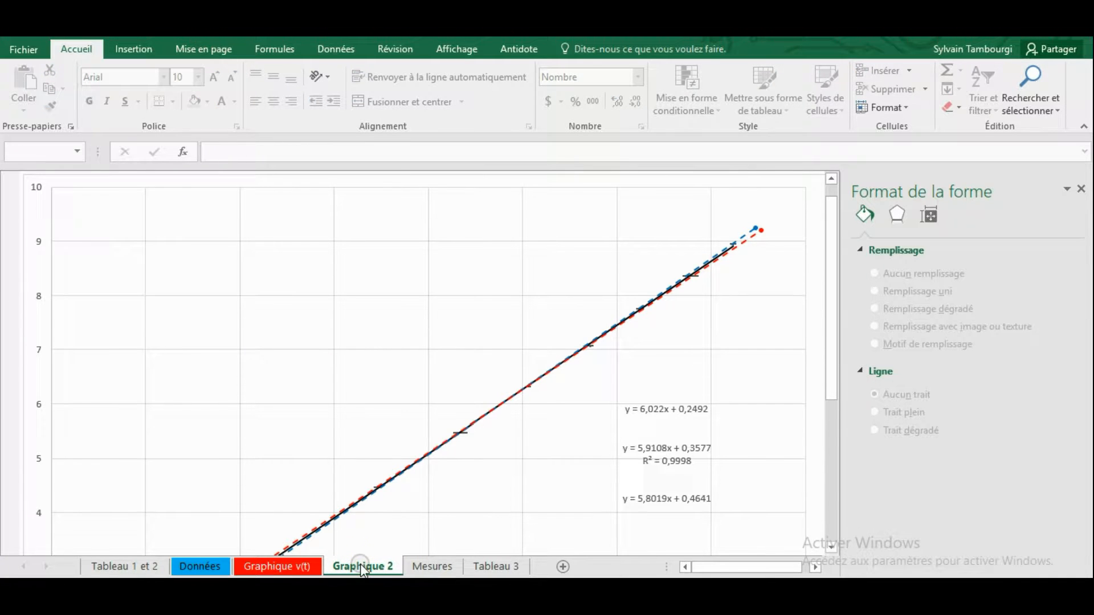
{"action": "left_click", "coordinate": [293, 566]}
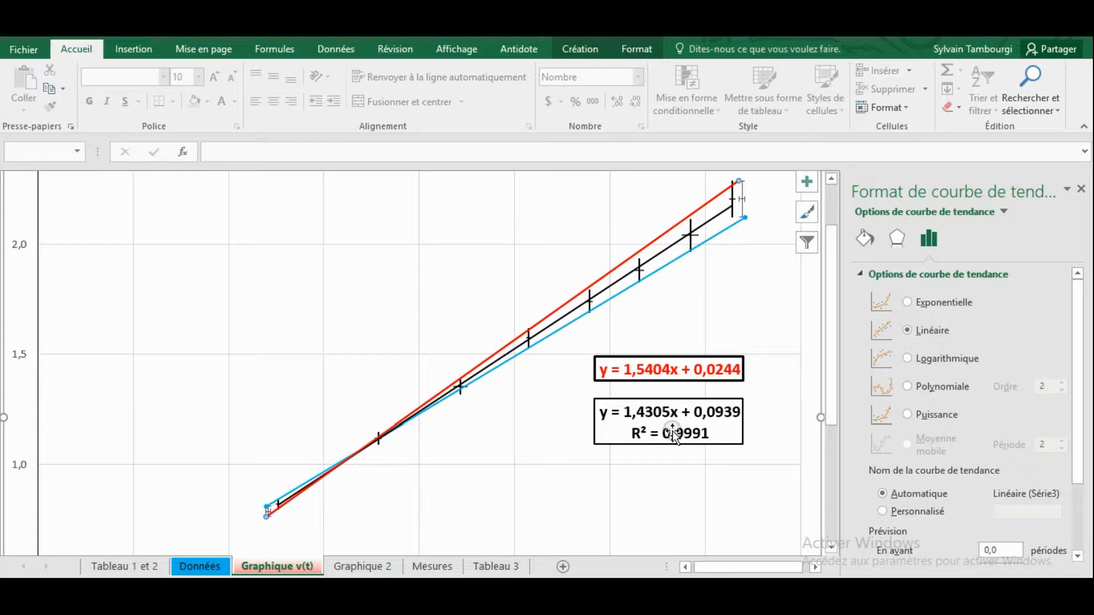
{"action": "left_click_drag", "start_coordinate": [1077, 321], "coordinate": [1077, 436]}
{"action": "left_click", "coordinate": [875, 517]}
{"action": "left_click", "coordinate": [874, 518]}
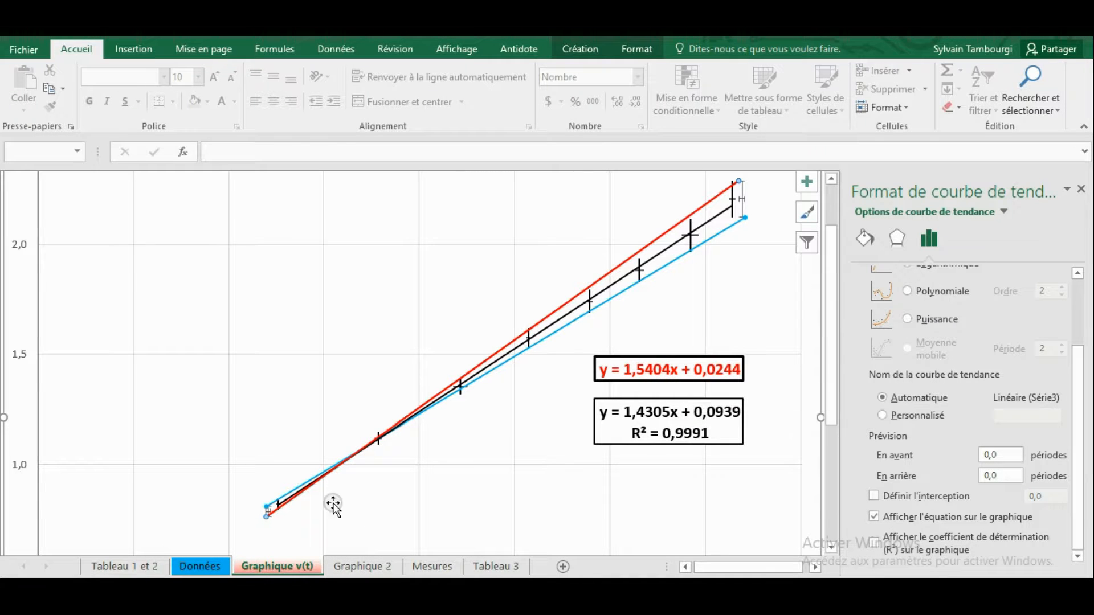
{"action": "left_click", "coordinate": [875, 517]}
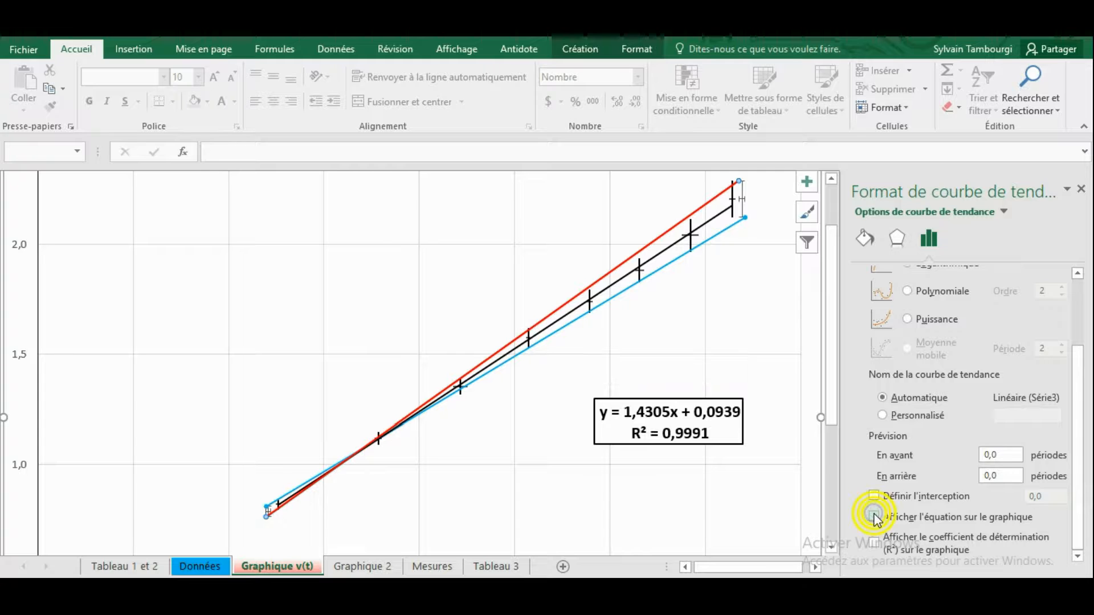
{"action": "left_click", "coordinate": [874, 517]}
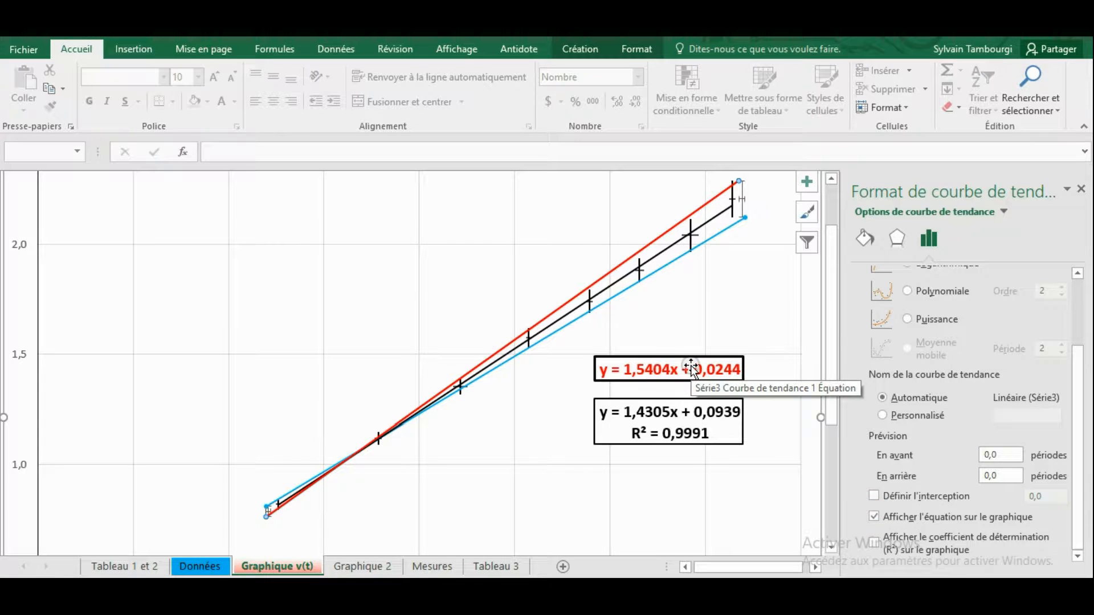
- Set the formula in I20 on the Données sheet back to =I16+K16
{"action": "left_click", "coordinate": [199, 566]}
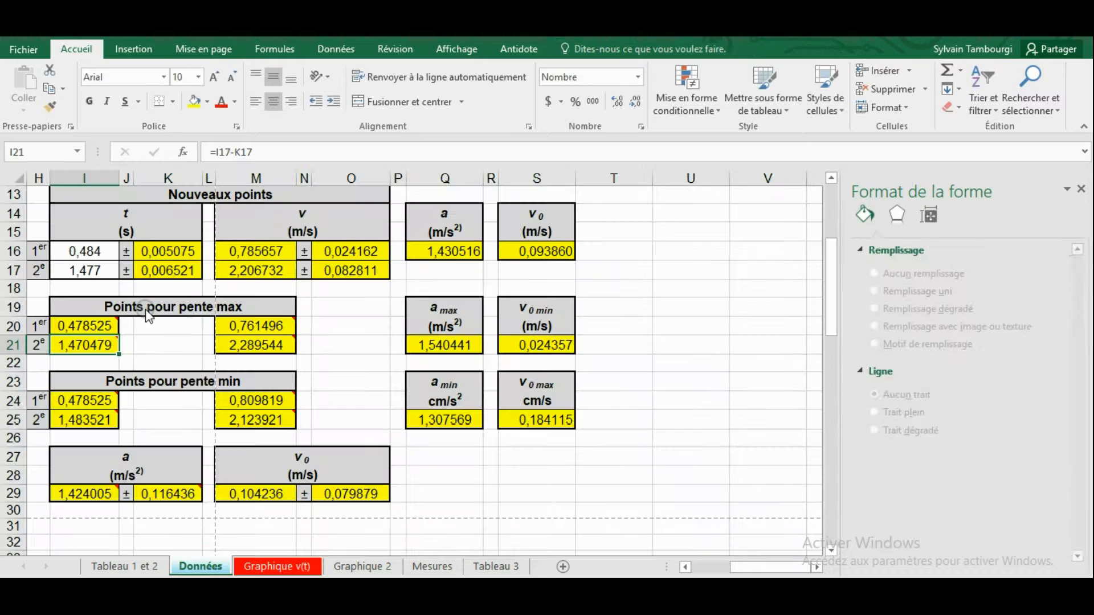
{"action": "scroll", "coordinate": [154, 313], "scroll_direction": "up", "scroll_amount": 3}
{"action": "scroll", "coordinate": [160, 313], "scroll_direction": "down", "scroll_amount": 3}
{"action": "left_click", "coordinate": [87, 325]}
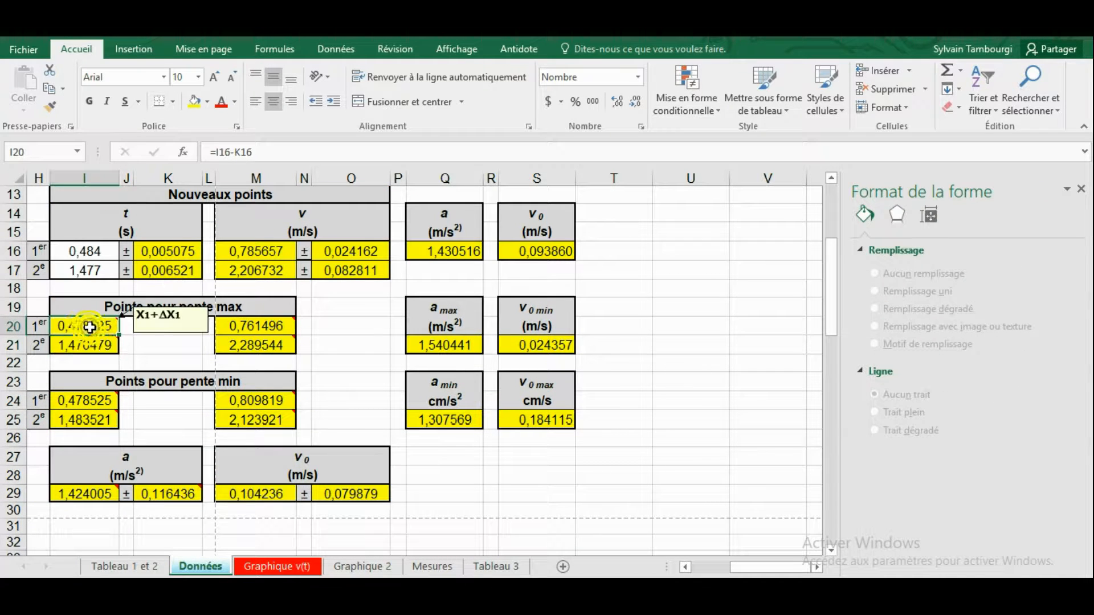
{"action": "left_click", "coordinate": [230, 153]}
{"action": "key", "text": "Delete"}
{"action": "type", "text": "+"}
{"action": "key", "text": "Return"}
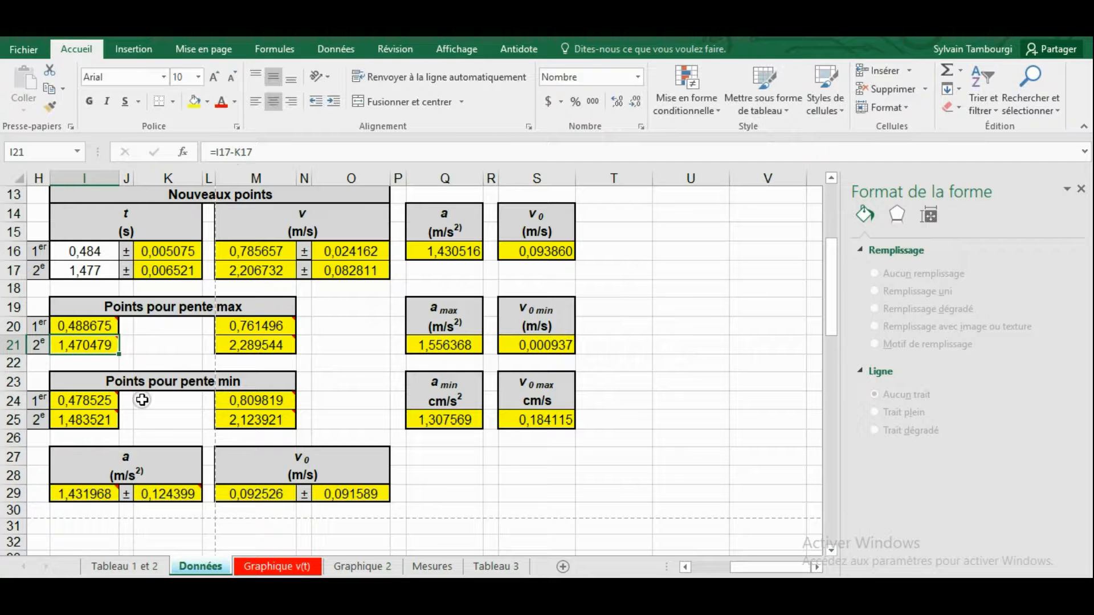
- Display the equation of Série4 Courbe de tendance 1 on the v(t) chart and place it below the black trendline's equation box
{"action": "left_click", "coordinate": [268, 567]}
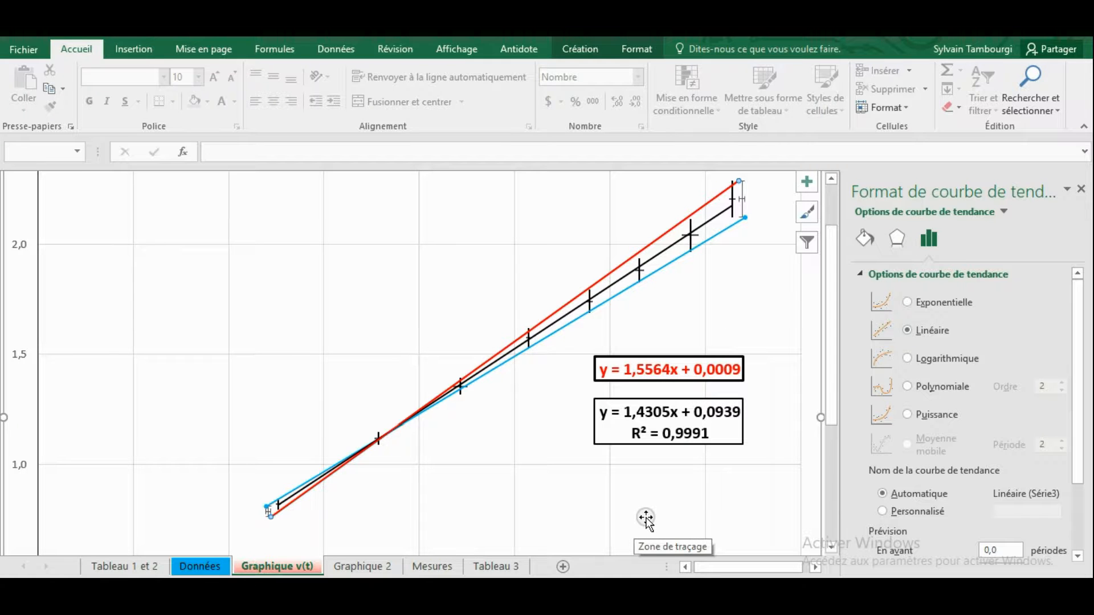
{"action": "left_click", "coordinate": [673, 263]}
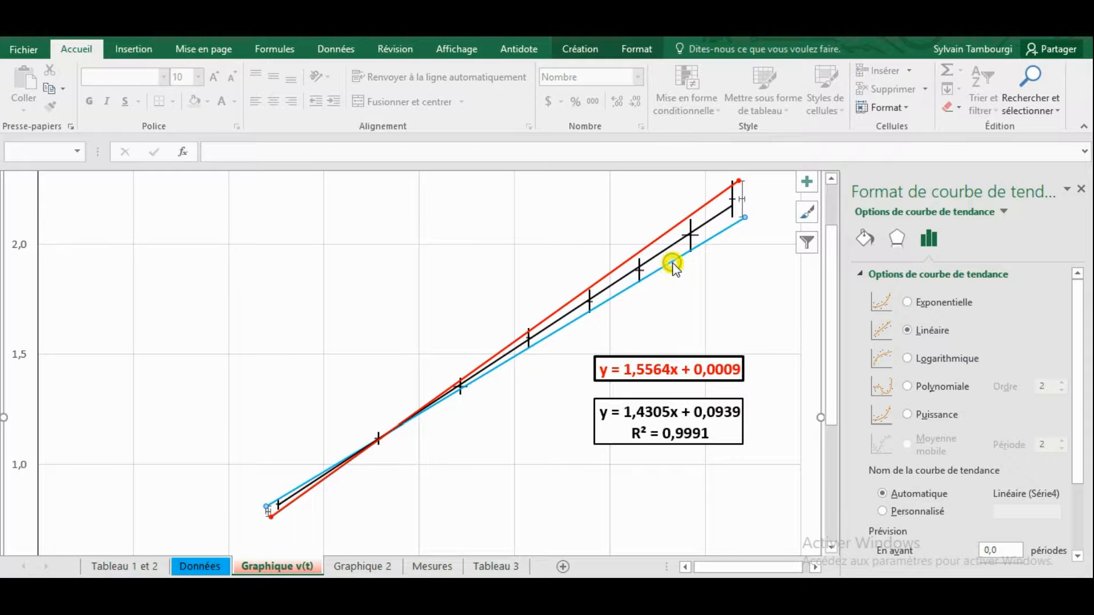
{"action": "left_click", "coordinate": [636, 48]}
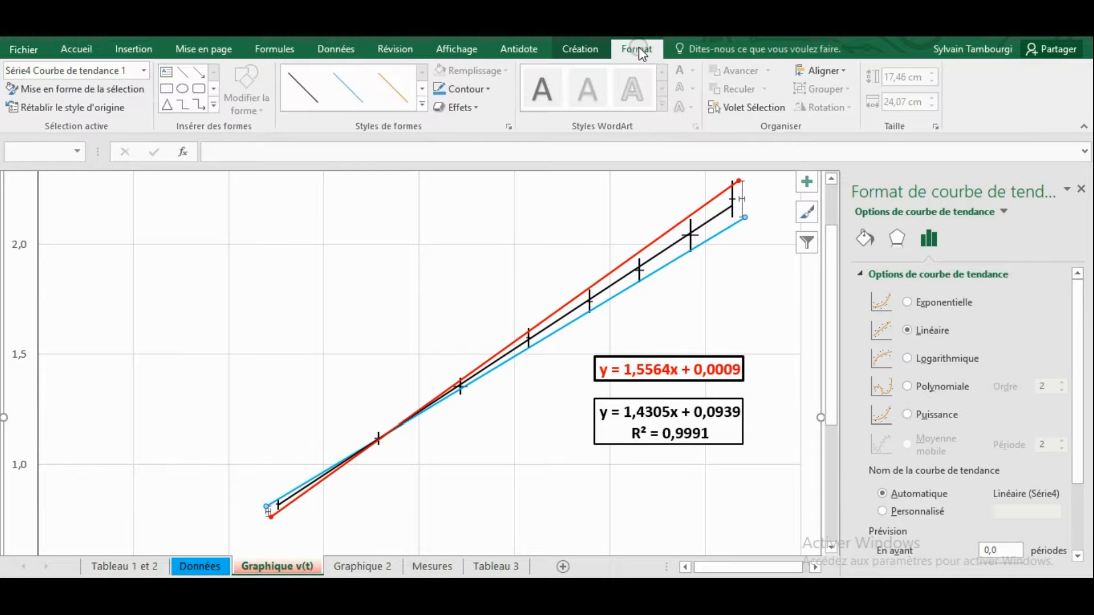
{"action": "left_click", "coordinate": [143, 70]}
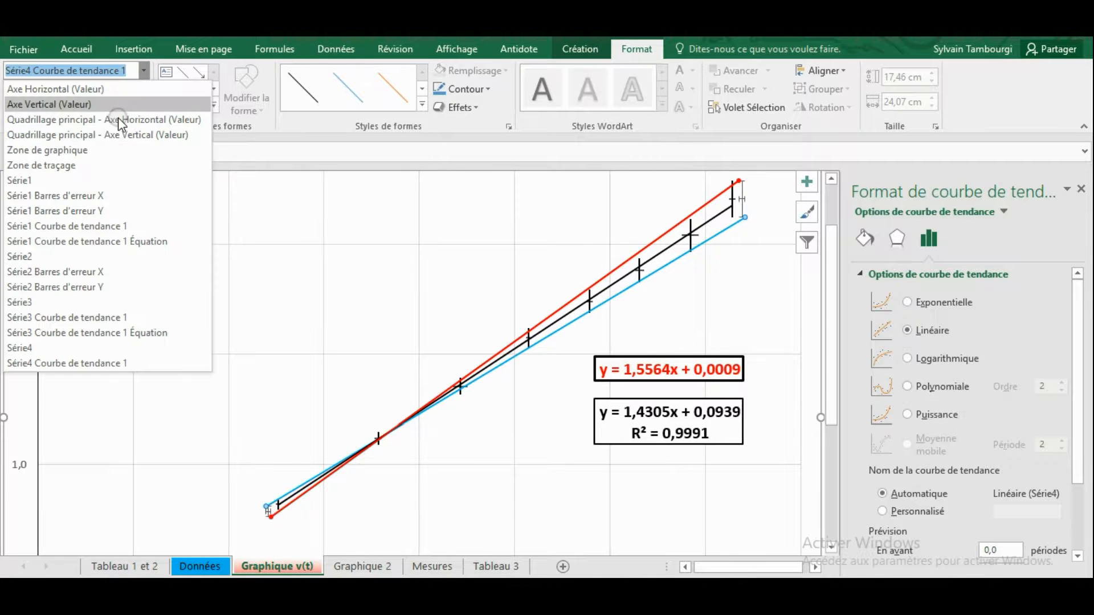
{"action": "left_click", "coordinate": [65, 363]}
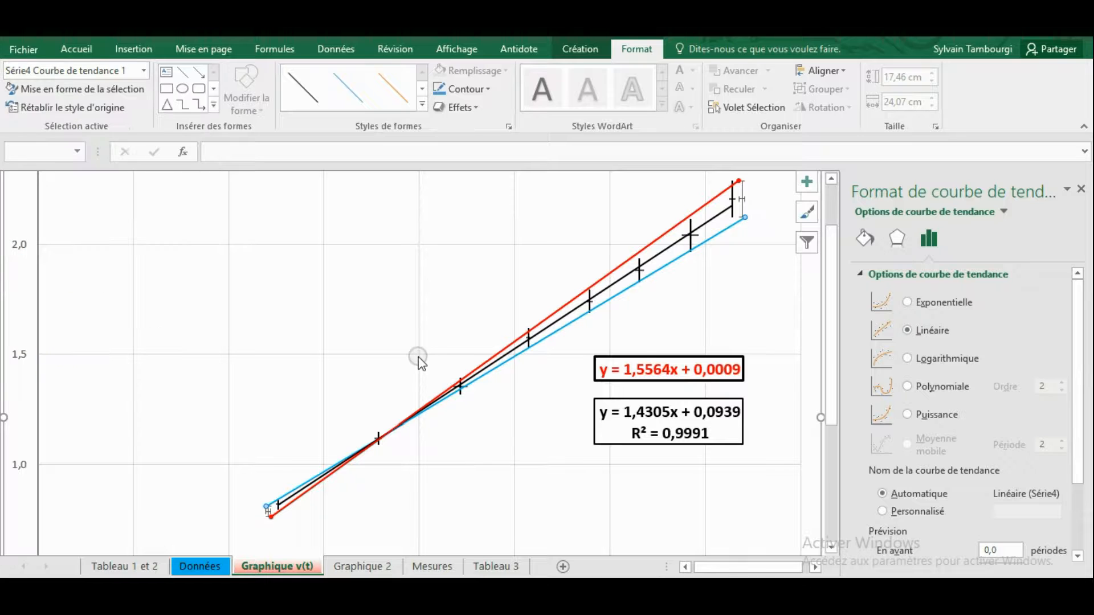
{"action": "scroll", "coordinate": [1070, 348], "scroll_direction": "down", "scroll_amount": 3}
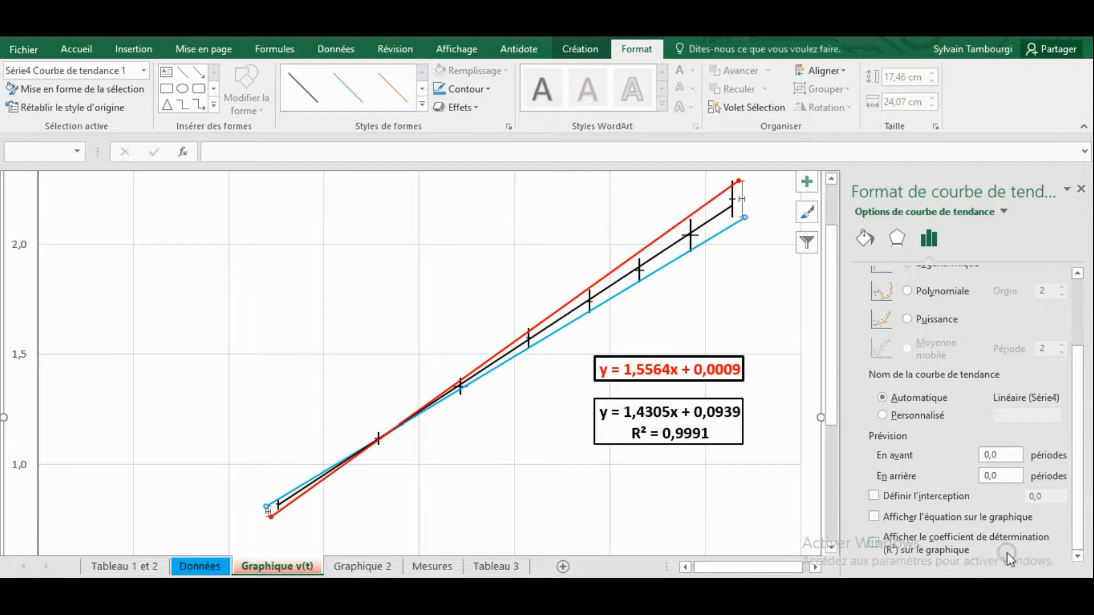
{"action": "left_click", "coordinate": [875, 518]}
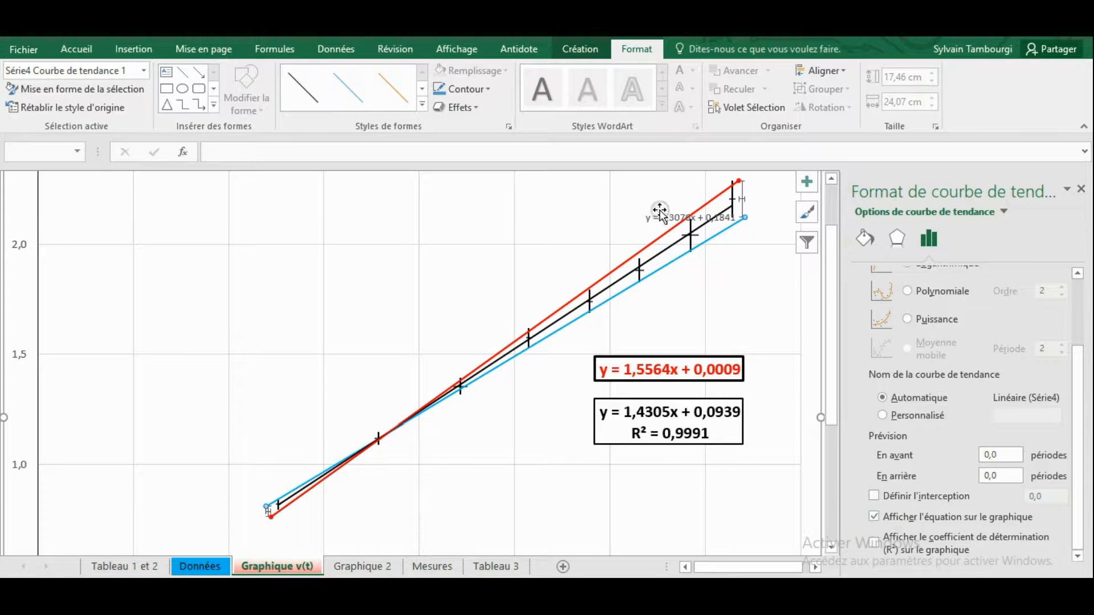
{"action": "left_click_drag", "start_coordinate": [665, 215], "coordinate": [618, 470]}
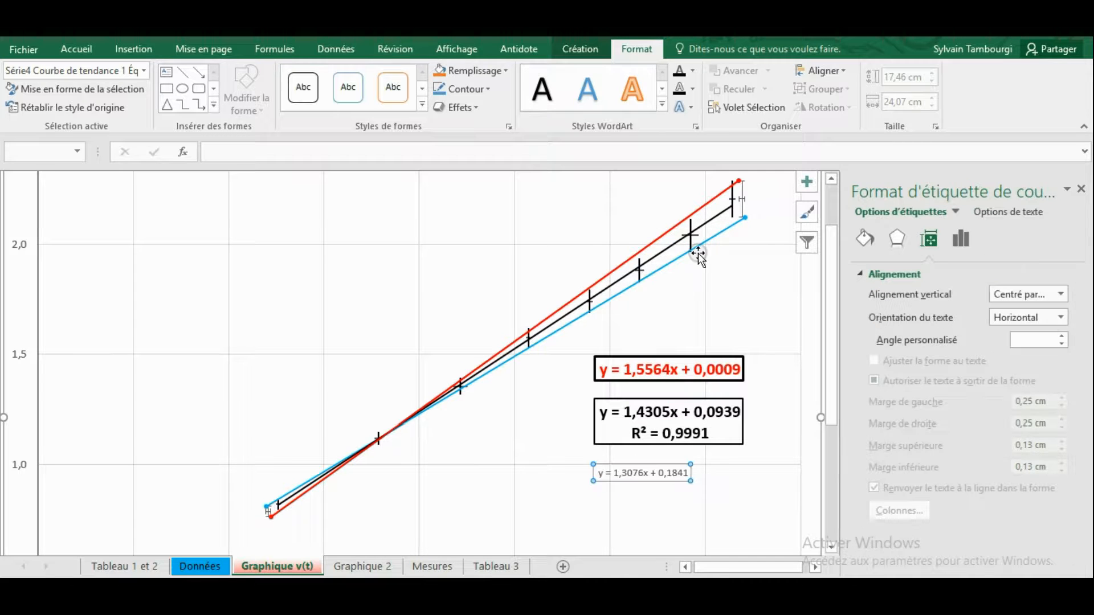
- Set the Série4 trendline equation's text to size 14 and colour it light blue to match its line
{"action": "left_click_drag", "start_coordinate": [689, 473], "coordinate": [600, 473]}
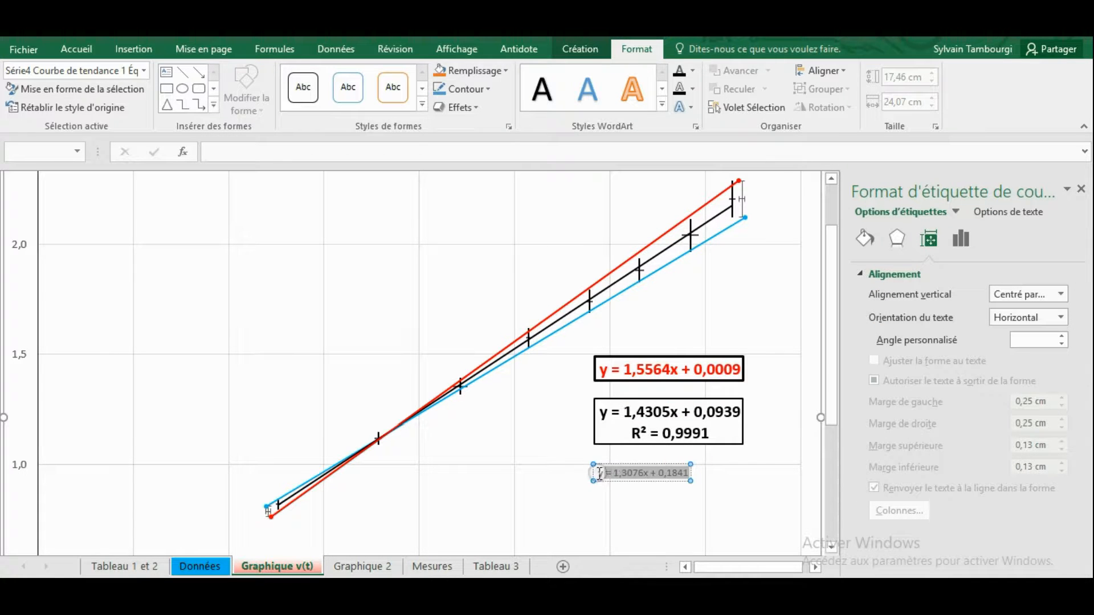
{"action": "left_click", "coordinate": [73, 46]}
{"action": "left_click", "coordinate": [198, 77]}
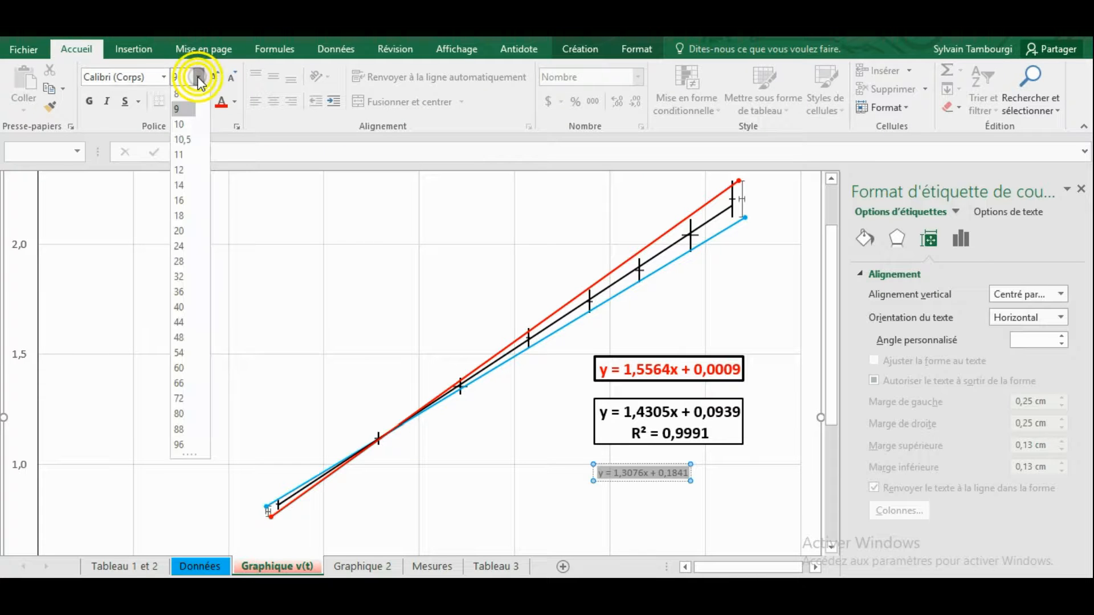
{"action": "left_click", "coordinate": [180, 187]}
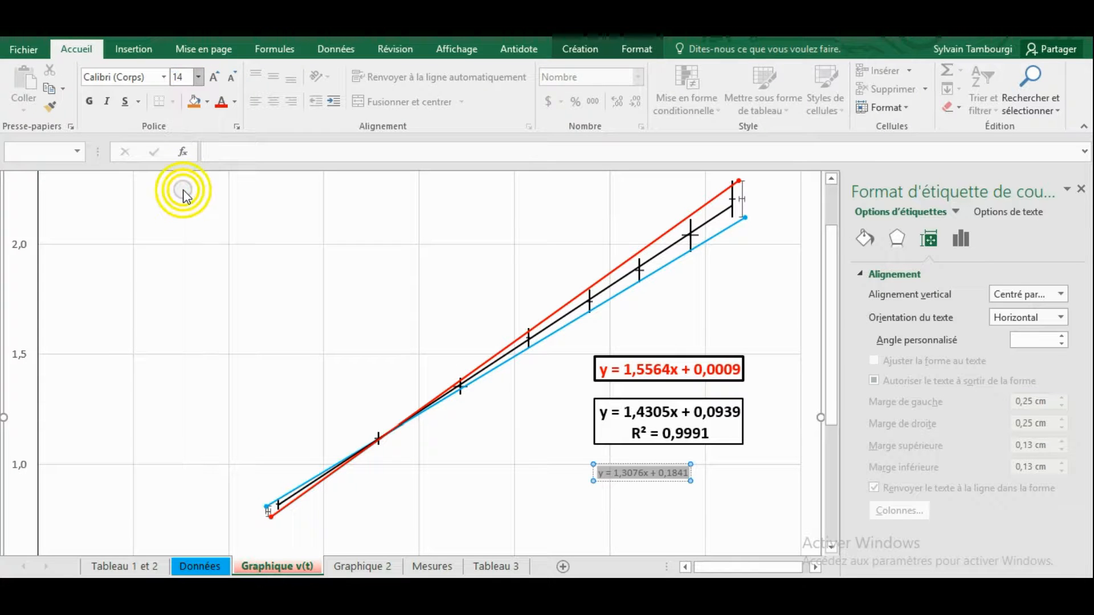
{"action": "left_click", "coordinate": [232, 102]}
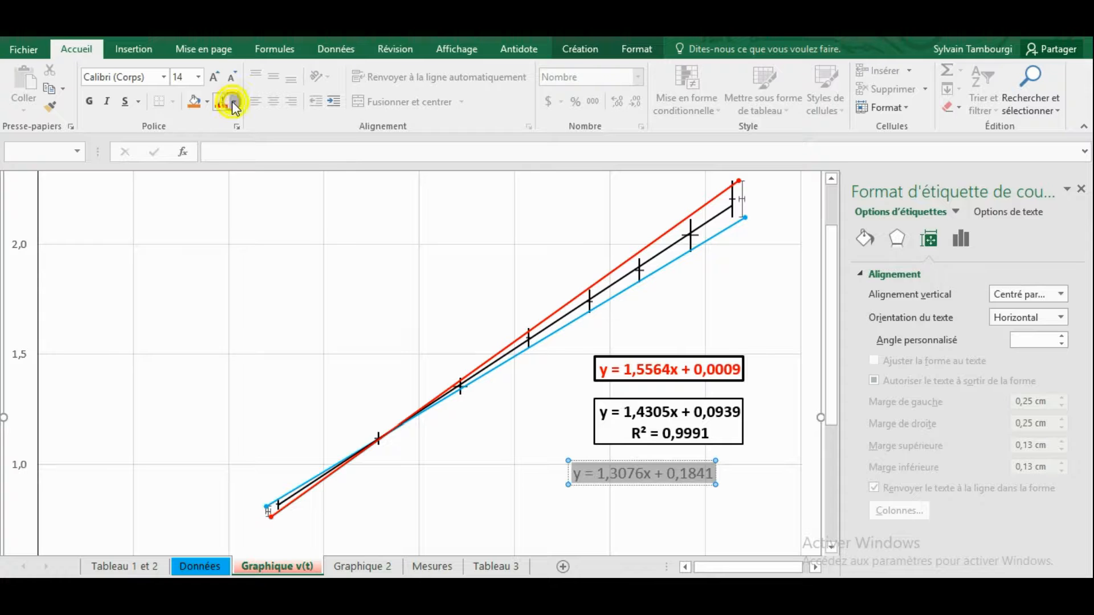
{"action": "left_click", "coordinate": [303, 246]}
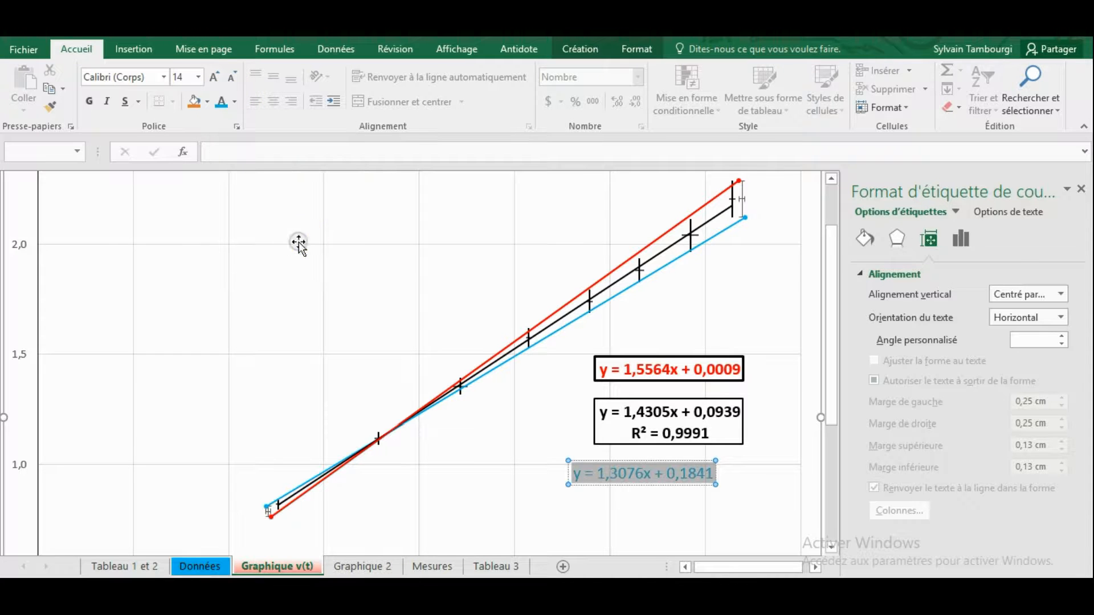
- Give the blue trendline's equation label a solid white fill
{"action": "left_click", "coordinate": [865, 238]}
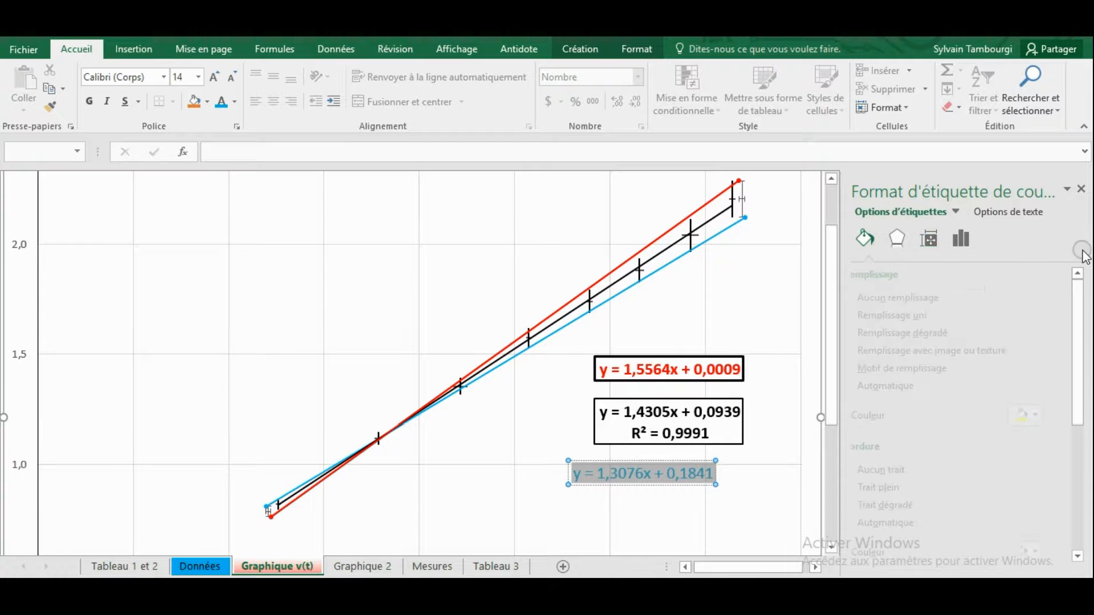
{"action": "left_click", "coordinate": [878, 318]}
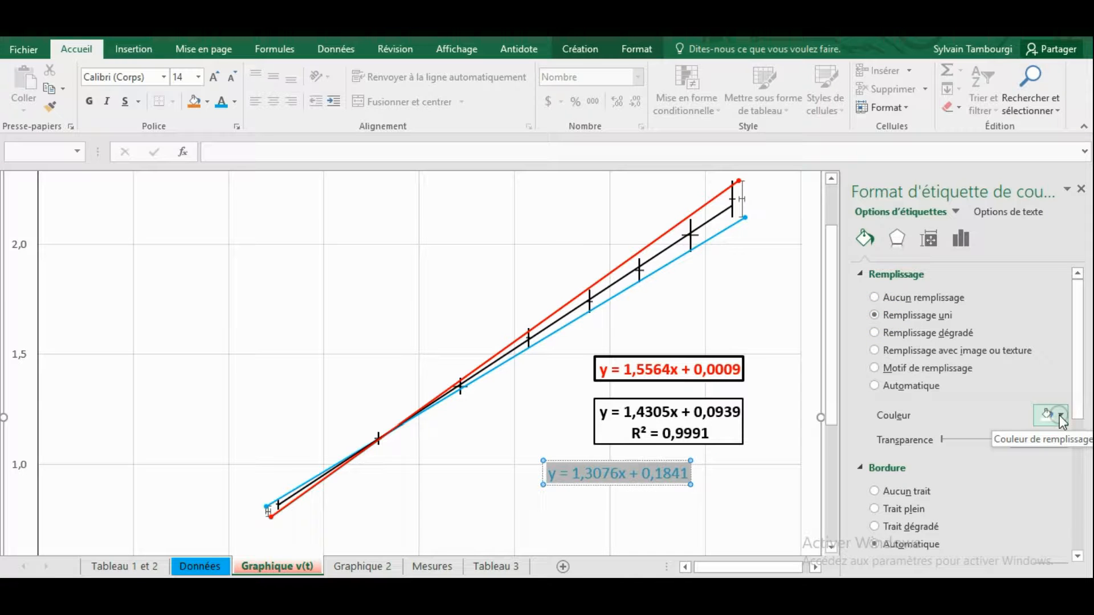
{"action": "left_click", "coordinate": [1082, 366]}
- Give the blue trendline's equation label a solid black border 2 pt wide
{"action": "left_click_drag", "start_coordinate": [1077, 352], "coordinate": [1074, 438]}
{"action": "left_click", "coordinate": [878, 328]}
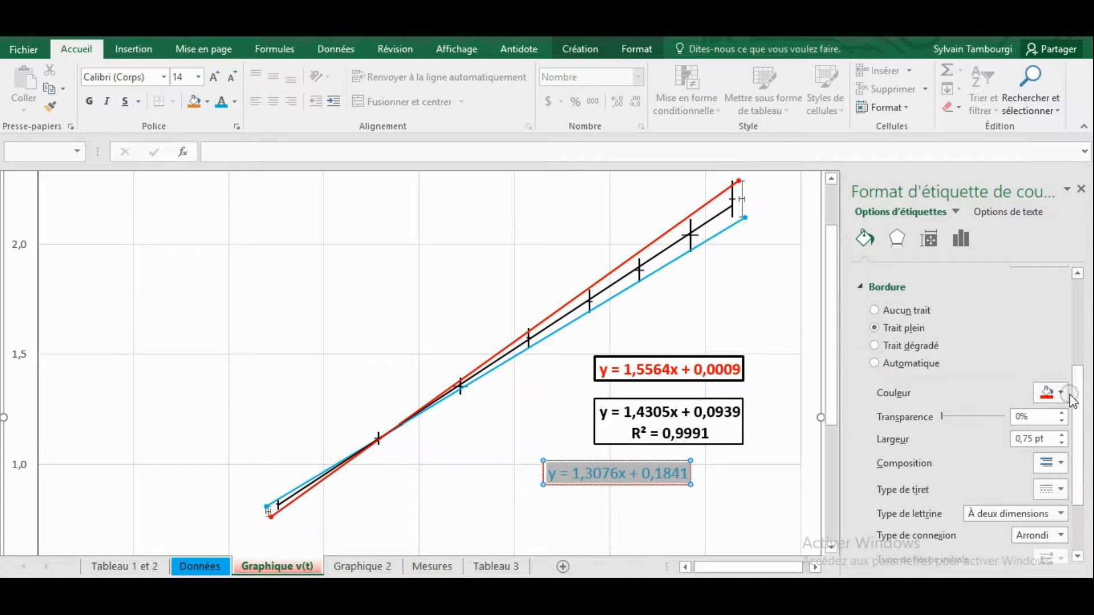
{"action": "left_click", "coordinate": [1052, 393]}
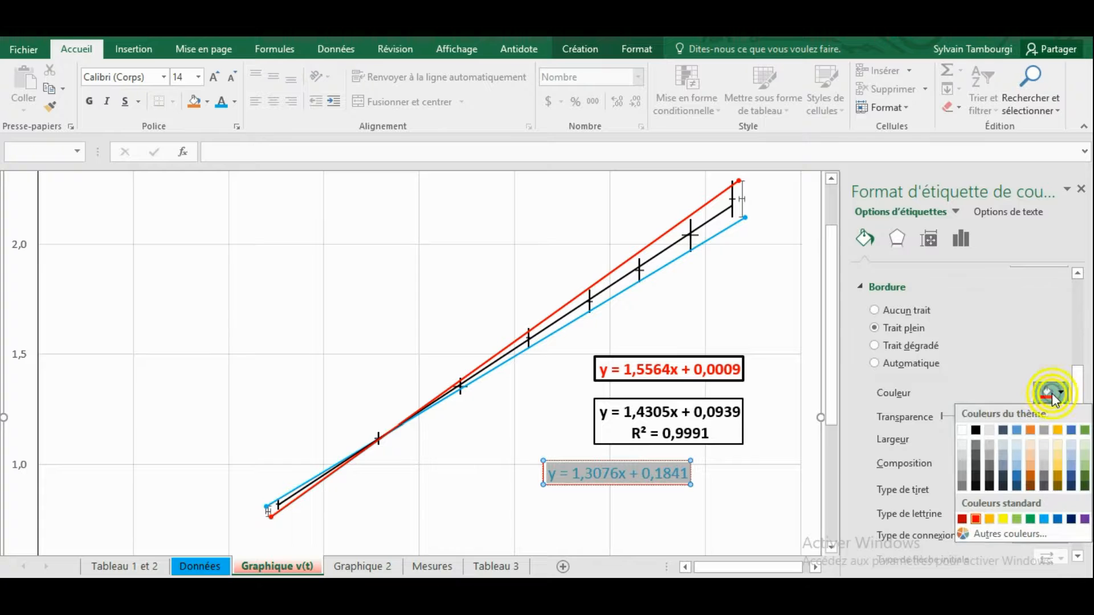
{"action": "left_click", "coordinate": [976, 430]}
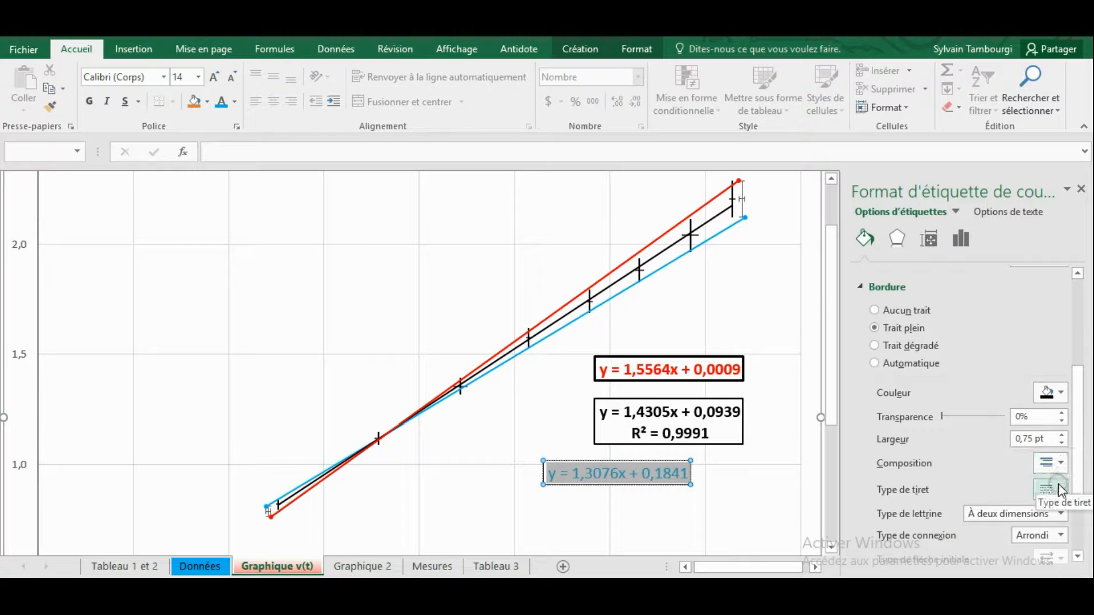
{"action": "left_click", "coordinate": [1062, 435]}
{"action": "left_click", "coordinate": [1062, 435]}
{"action": "left_click", "coordinate": [1062, 435]}
{"action": "left_click", "coordinate": [1062, 435]}
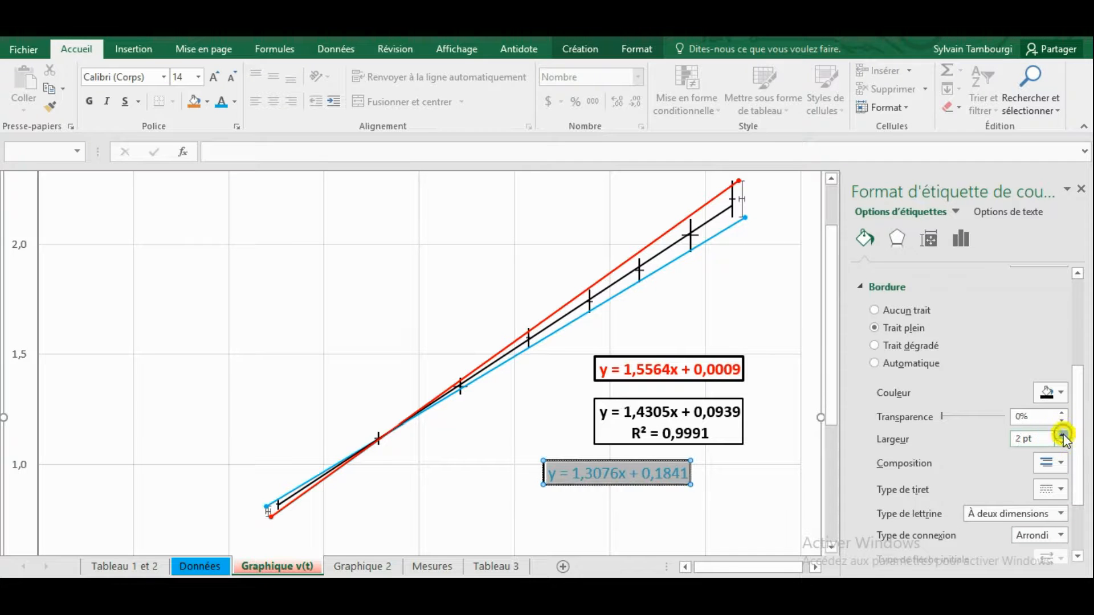
- Align the blue trendline's equation label directly under the black trendline's equation box
{"action": "left_click", "coordinate": [602, 469]}
{"action": "left_click_drag", "start_coordinate": [603, 457], "coordinate": [656, 460]}
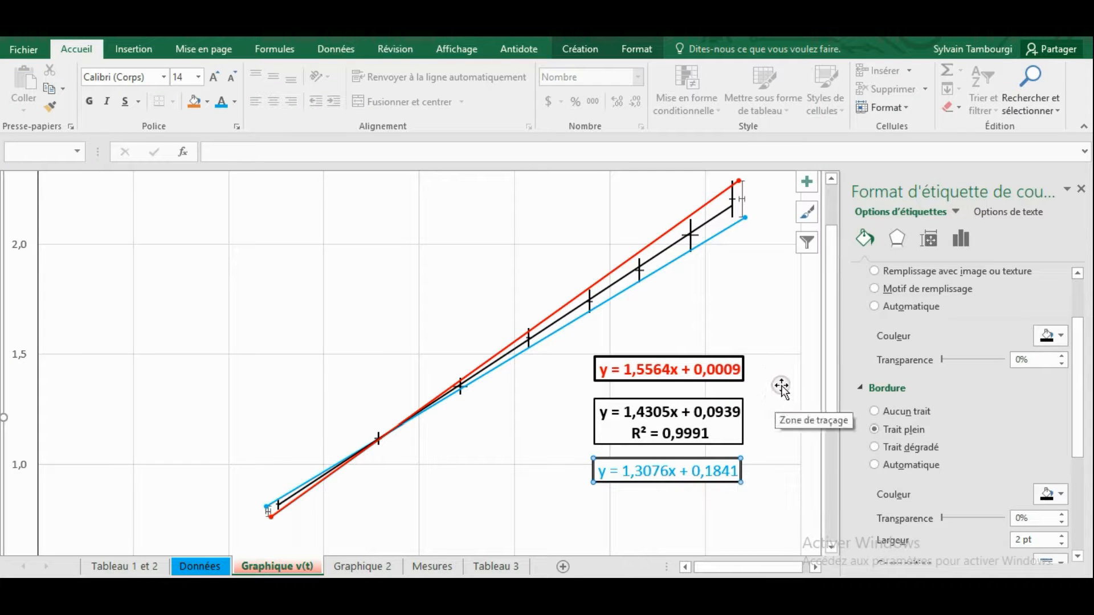
{"action": "scroll", "coordinate": [419, 365], "scroll_direction": "up", "scroll_amount": 1}
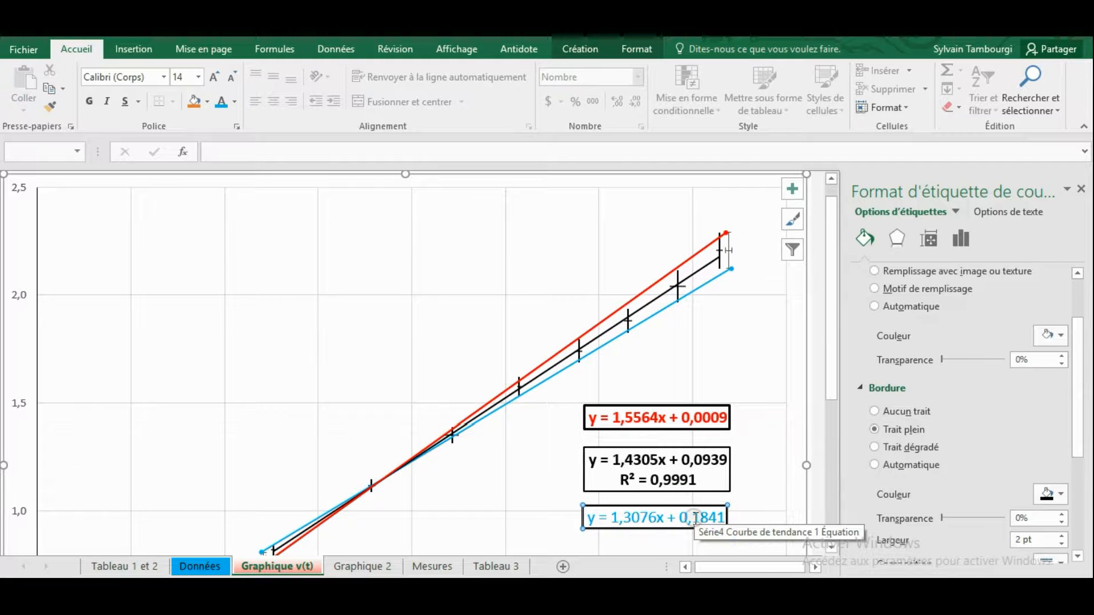
- Make the text of the blue trendline's equation label bold
{"action": "left_click_drag", "start_coordinate": [589, 517], "coordinate": [726, 519]}
{"action": "left_click", "coordinate": [87, 103]}
{"action": "left_click", "coordinate": [367, 224]}
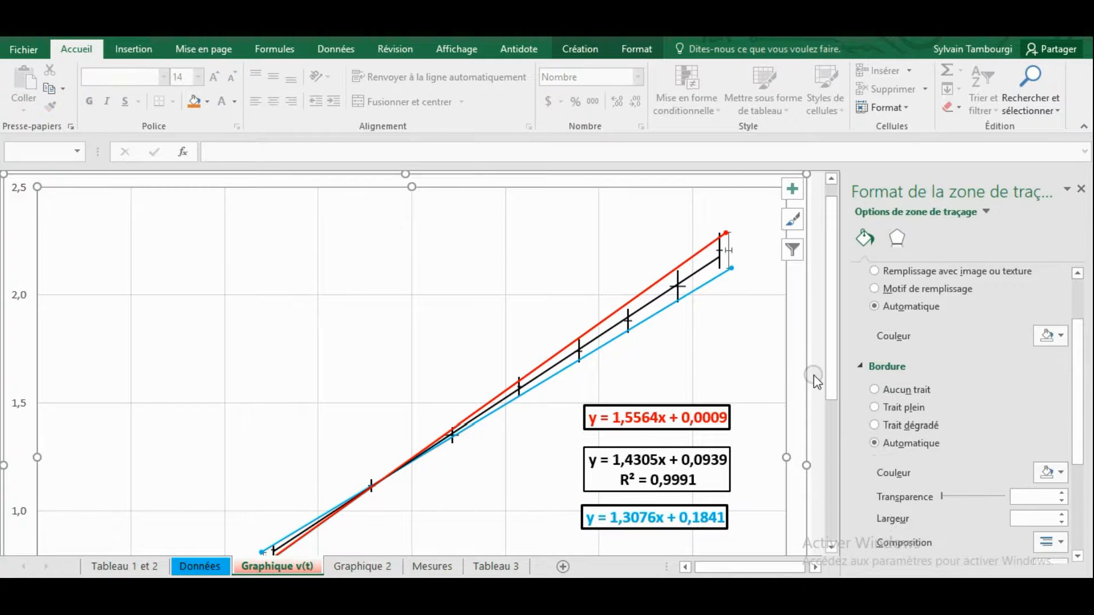
- Hide the Série2 horizontal (X) error bars by setting their line to none
{"action": "mouse_move", "coordinate": [832, 331]}
{"action": "left_mouse_down"}
{"action": "mouse_move", "coordinate": [826, 386]}
{"action": "mouse_move", "coordinate": [827, 319]}
{"action": "left_mouse_up"}
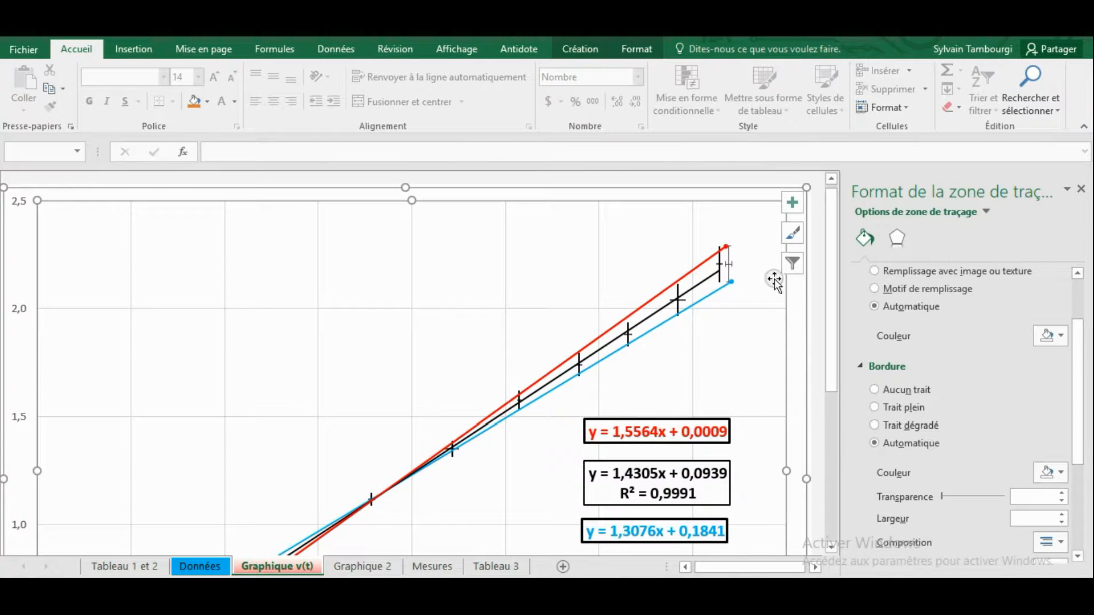
{"action": "left_click", "coordinate": [729, 269]}
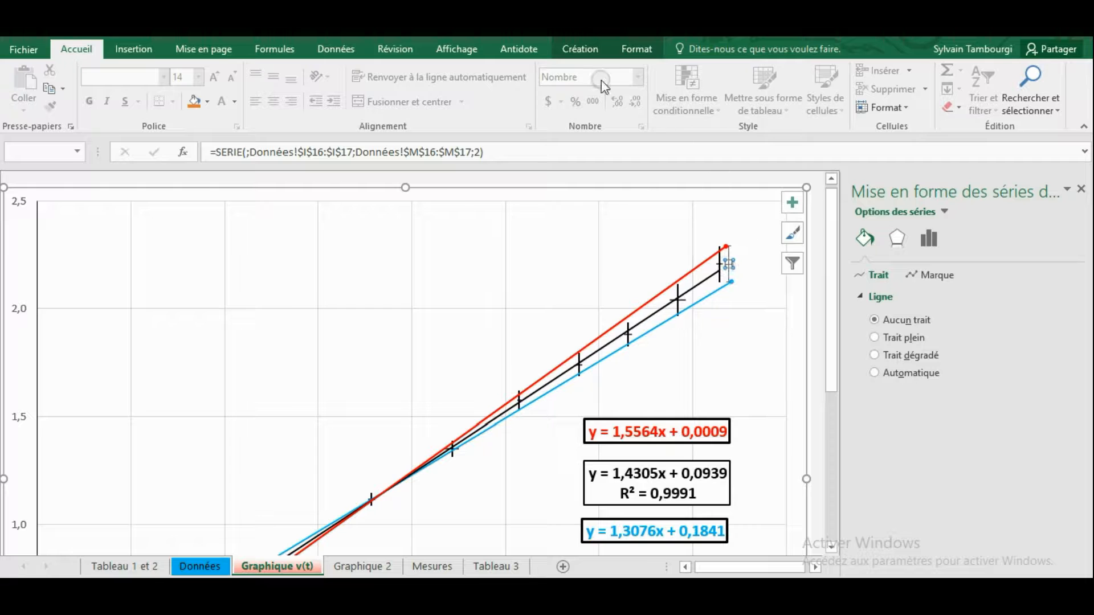
{"action": "left_click", "coordinate": [641, 47]}
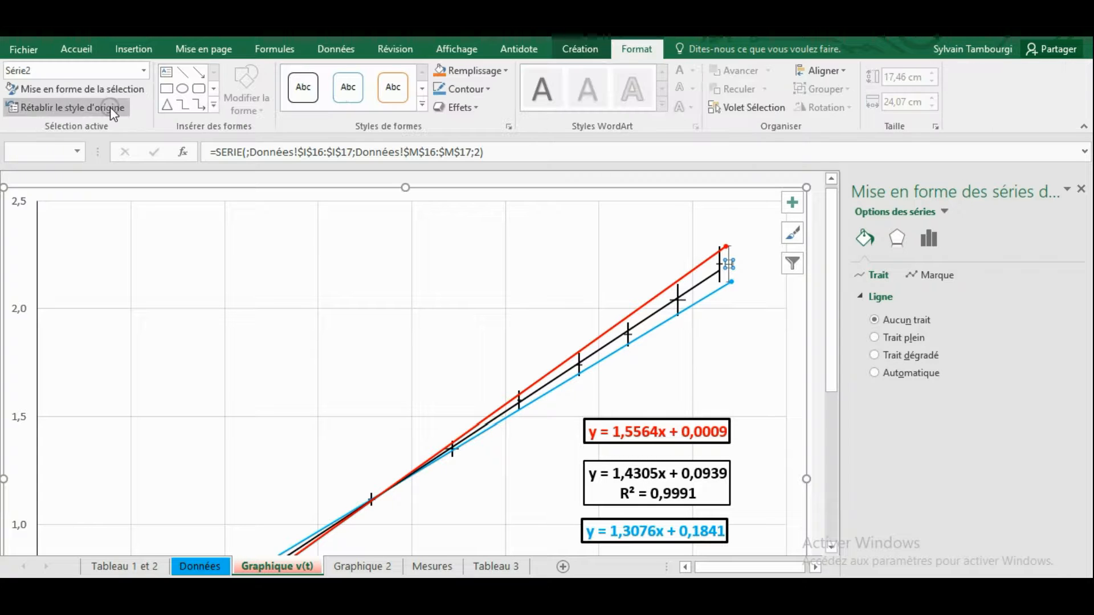
{"action": "left_click", "coordinate": [144, 71]}
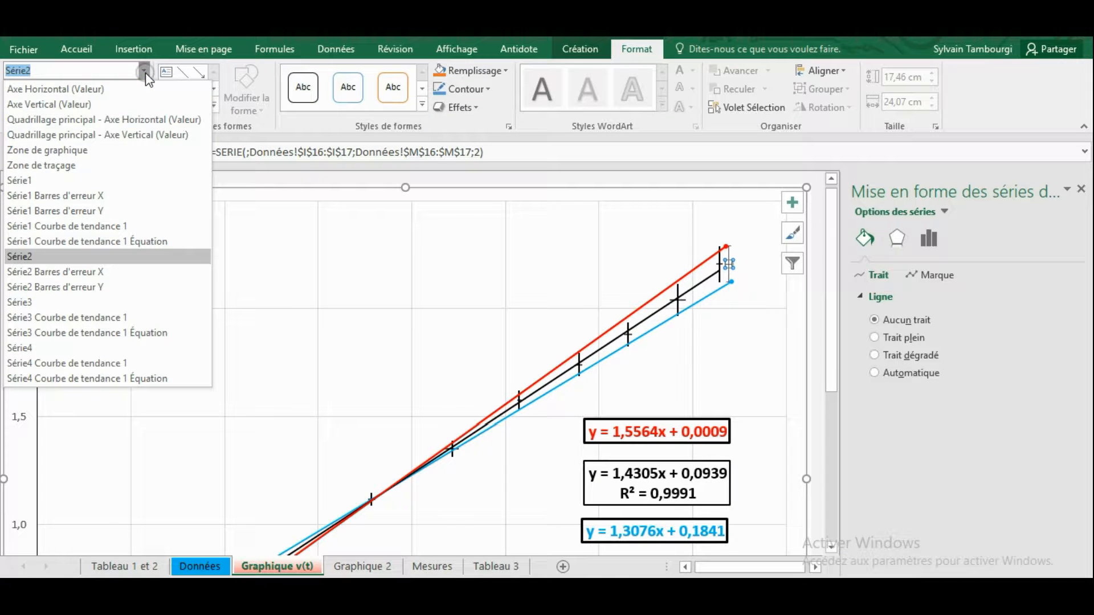
{"action": "left_click", "coordinate": [49, 271]}
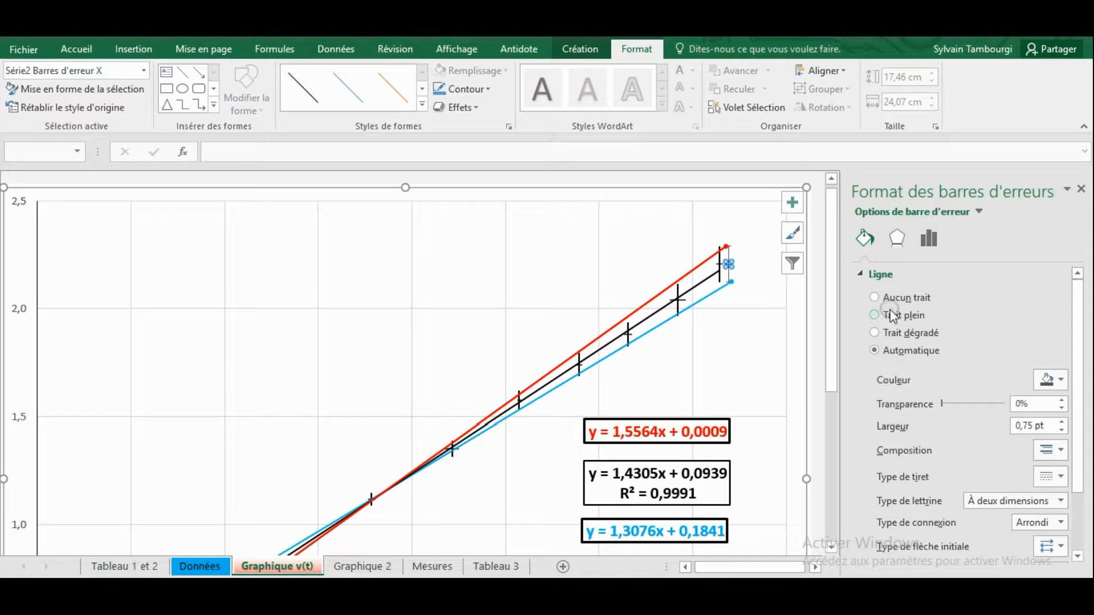
{"action": "left_click", "coordinate": [874, 296]}
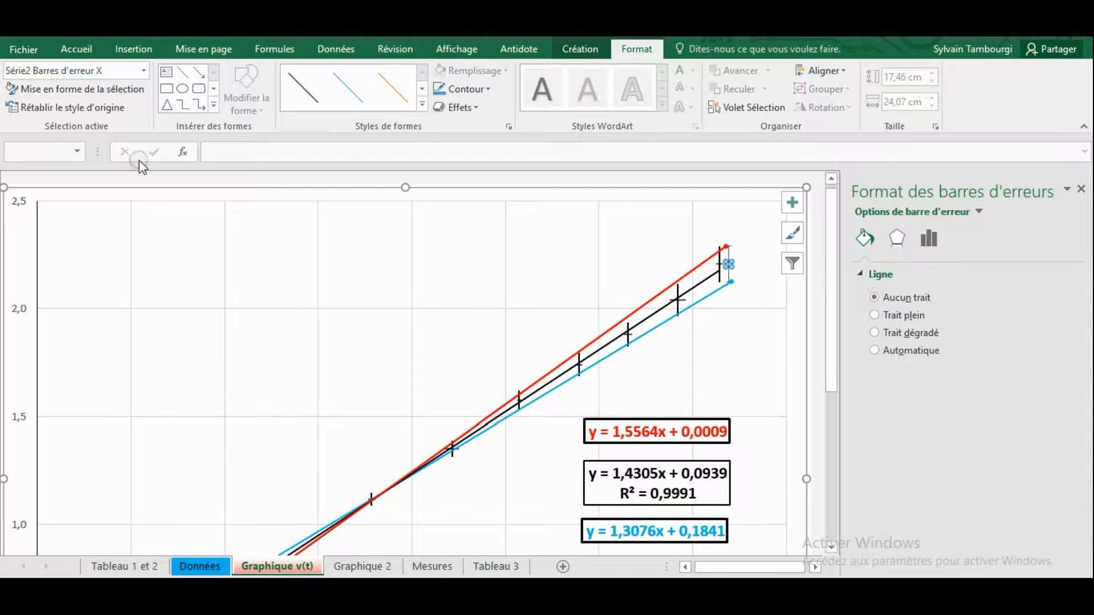
- Hide the Série2 vertical (Y) error bars by setting their line to none
{"action": "left_click", "coordinate": [143, 70]}
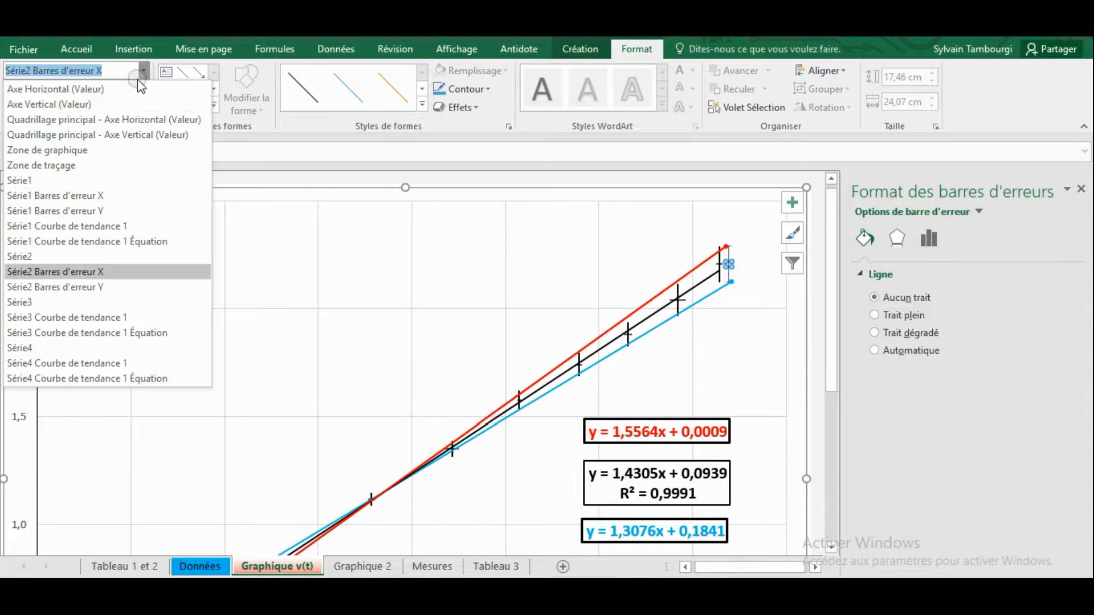
{"action": "left_click", "coordinate": [77, 273]}
{"action": "left_click", "coordinate": [906, 296]}
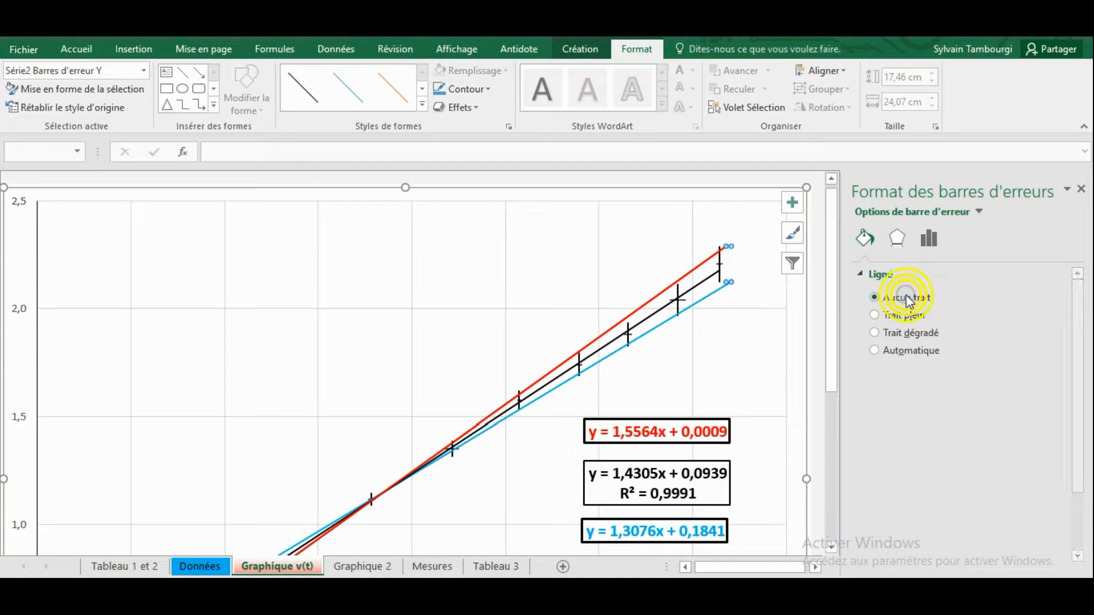
{"action": "left_click", "coordinate": [771, 353]}
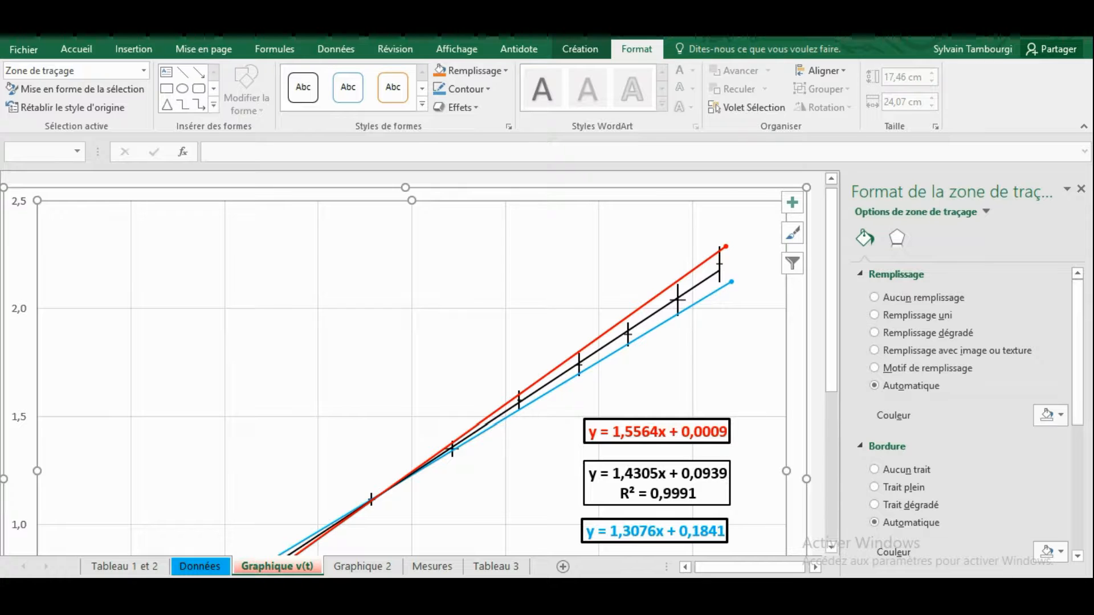
- Examine the upper and lower ends of the three trendlines up close, then return to a view of the whole chart
{"action": "left_click", "coordinate": [1049, 584]}
{"action": "left_click", "coordinate": [1050, 584]}
{"action": "left_click", "coordinate": [1050, 585]}
{"action": "left_click", "coordinate": [1050, 584]}
{"action": "left_click", "coordinate": [1050, 584]}
{"action": "left_click_drag", "start_coordinate": [712, 567], "coordinate": [753, 567]}
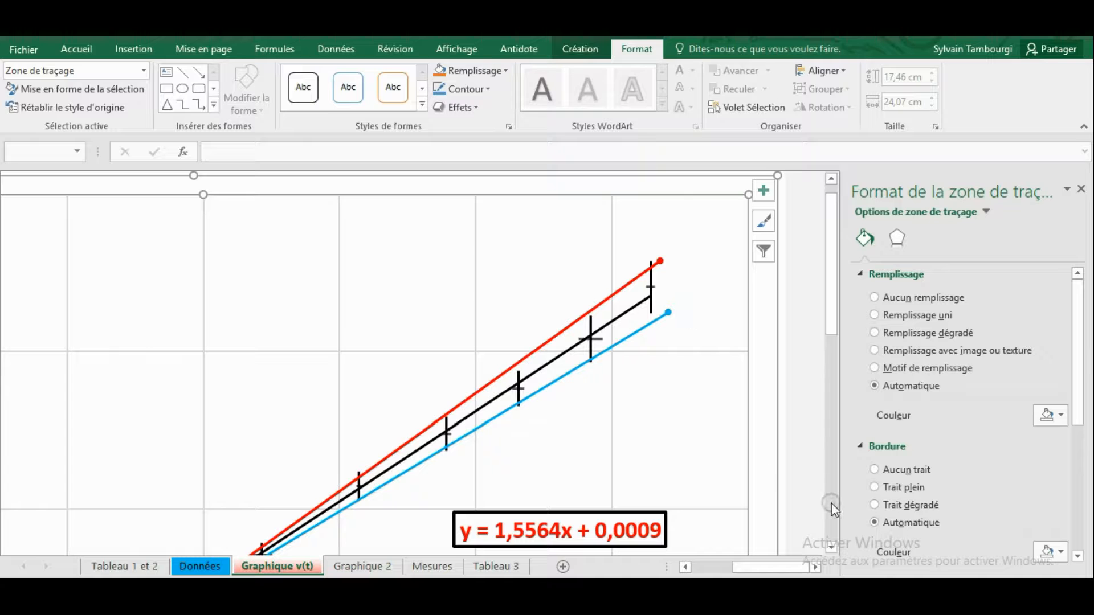
{"action": "left_click_drag", "start_coordinate": [831, 298], "coordinate": [843, 487]}
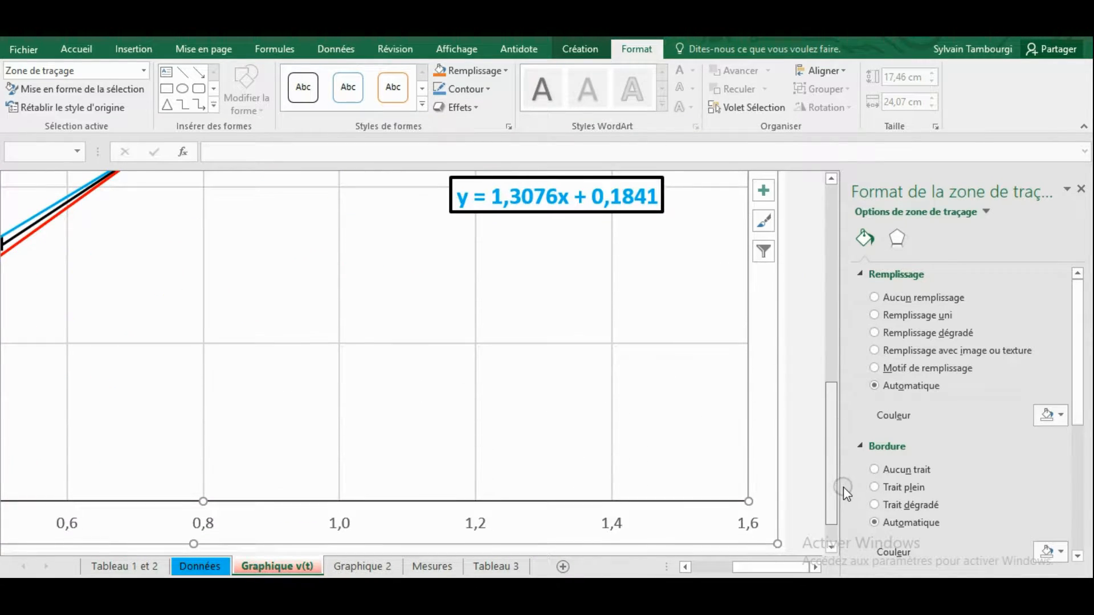
{"action": "left_click_drag", "start_coordinate": [789, 566], "coordinate": [701, 566]}
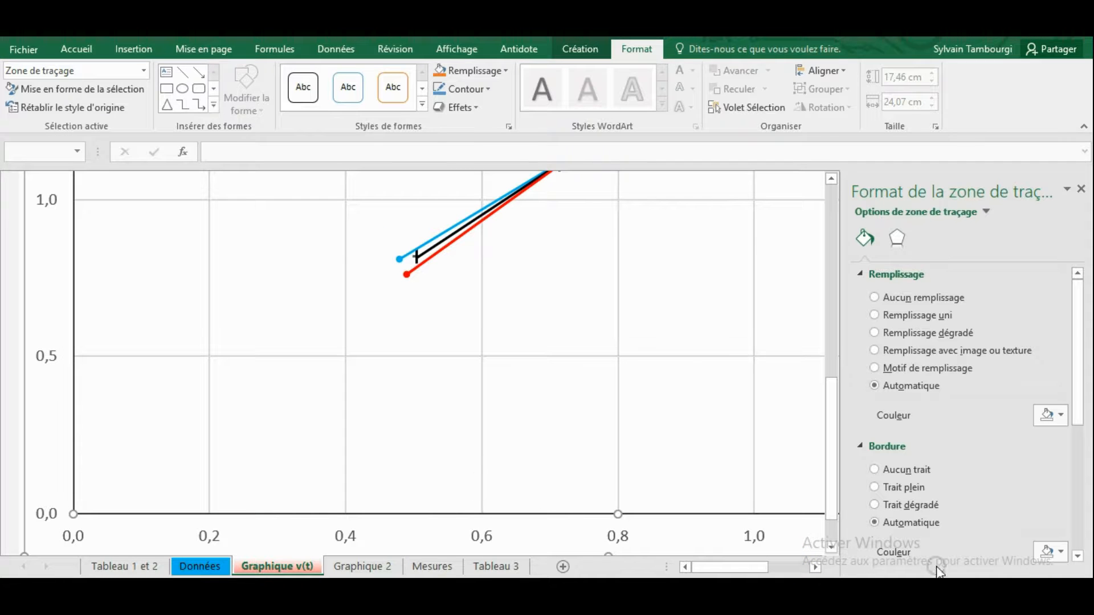
{"action": "left_click", "coordinate": [961, 587]}
{"action": "left_click", "coordinate": [961, 587]}
{"action": "left_click", "coordinate": [960, 587]}
{"action": "left_click", "coordinate": [960, 587]}
{"action": "left_click", "coordinate": [961, 587]}
{"action": "left_click", "coordinate": [960, 587]}
{"action": "left_click", "coordinate": [960, 587]}
{"action": "left_click", "coordinate": [960, 587]}
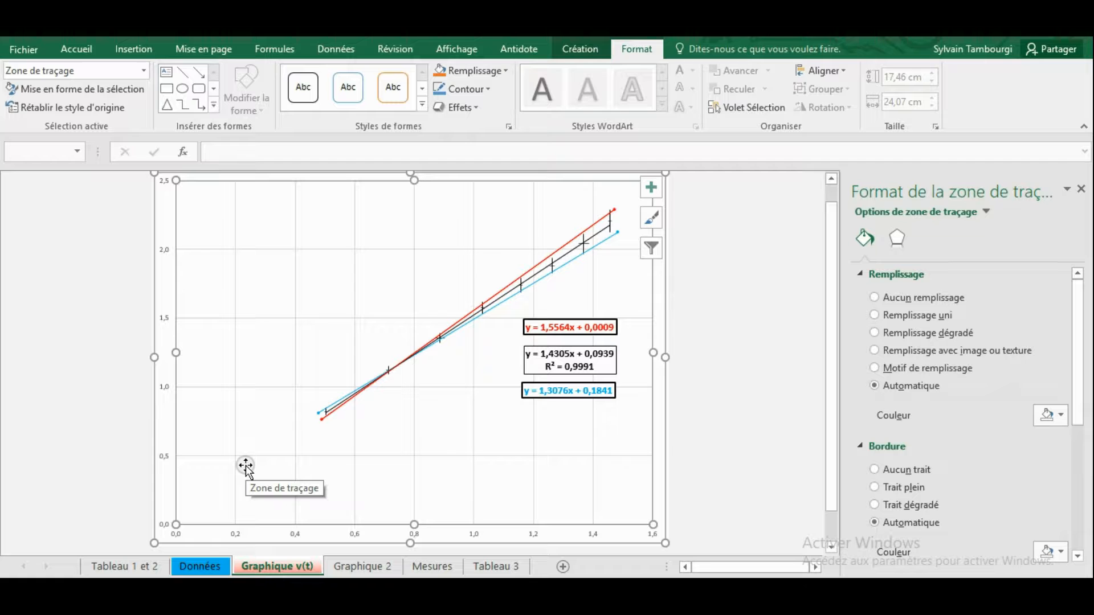
- Set the minimum bound of the chart's horizontal axis to 0,4
{"action": "left_click", "coordinate": [297, 536]}
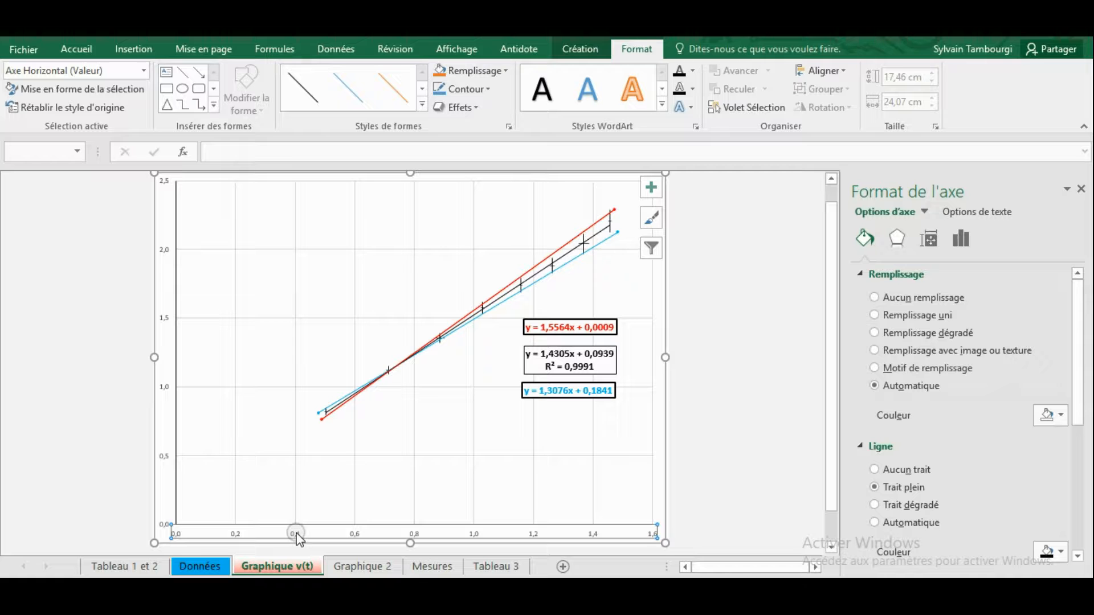
{"action": "left_click", "coordinate": [969, 231]}
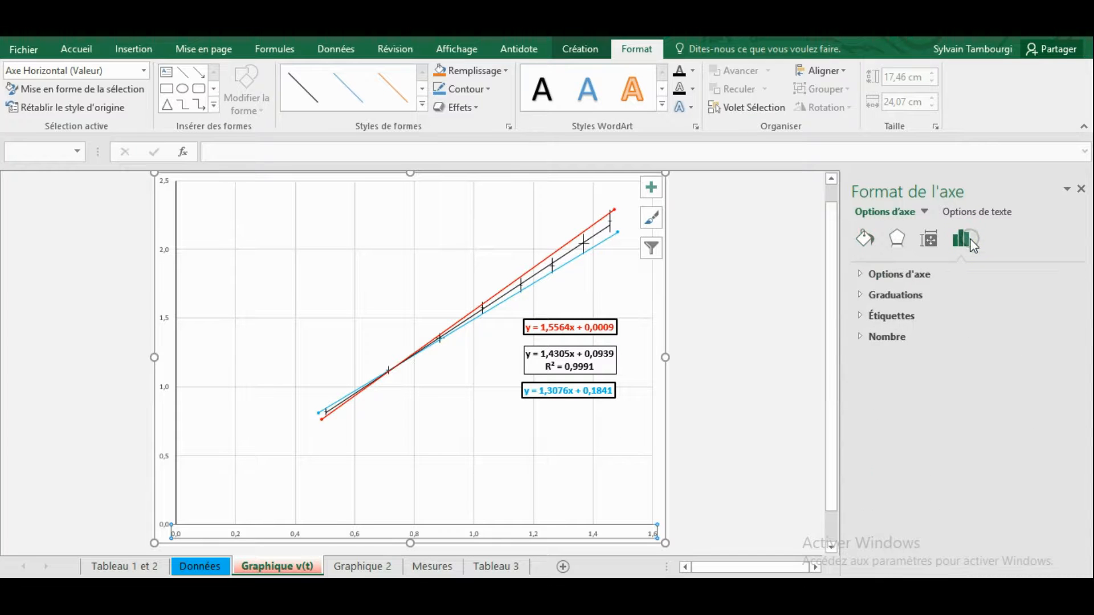
{"action": "left_click", "coordinate": [861, 291]}
{"action": "left_click", "coordinate": [867, 273]}
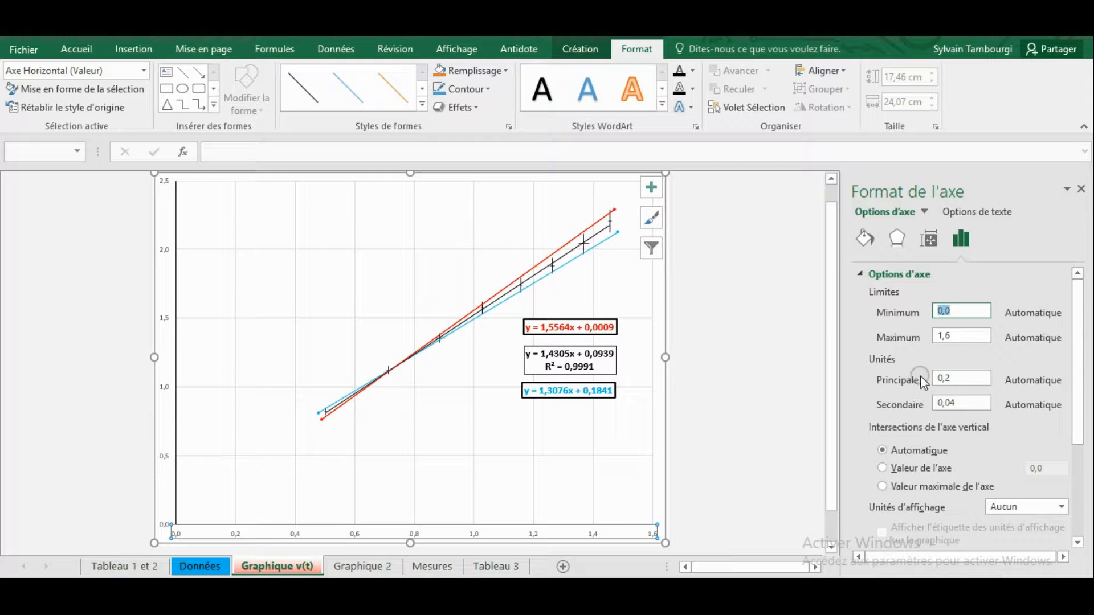
{"action": "key", "text": "BackSpace"}
{"action": "type", "text": "0."}
{"action": "left_click_drag", "start_coordinate": [973, 311], "coordinate": [917, 311]}
{"action": "left_click", "coordinate": [961, 310]}
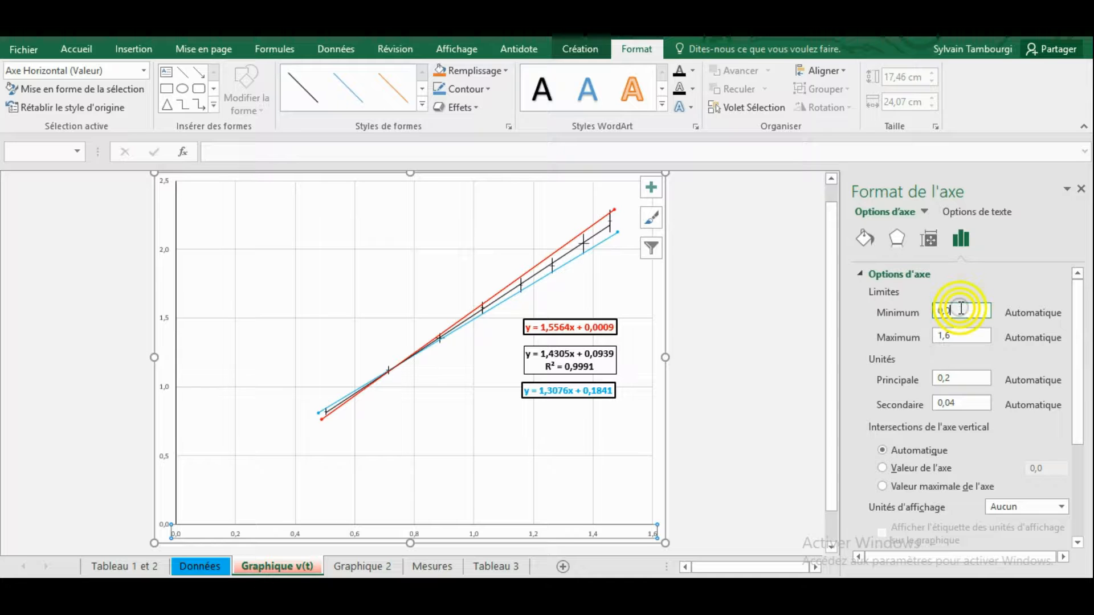
{"action": "key", "text": "BackSpace"}
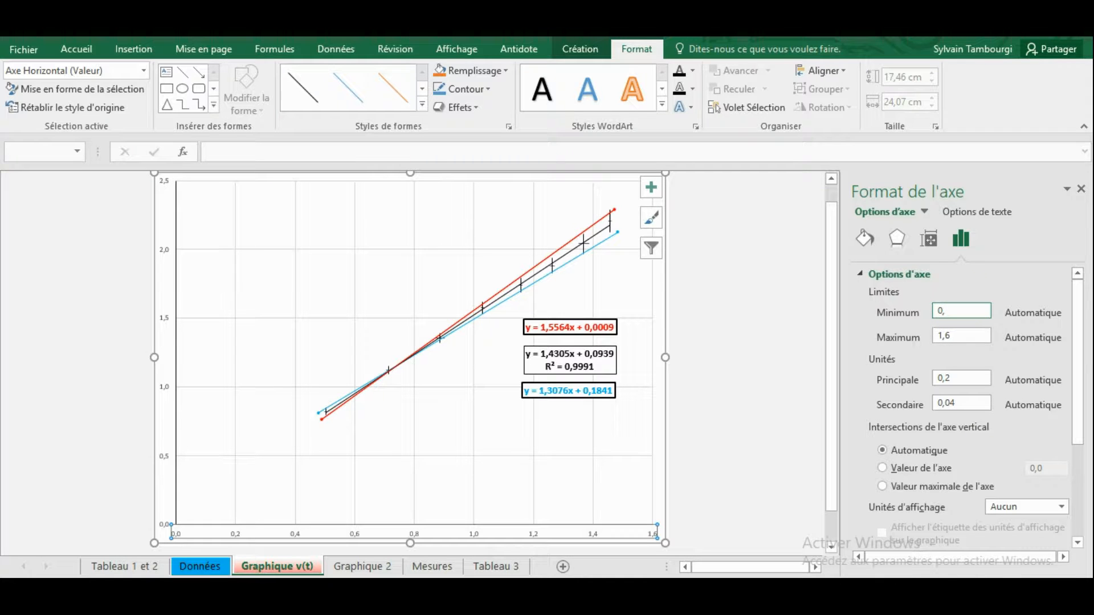
{"action": "key", "text": "Return"}
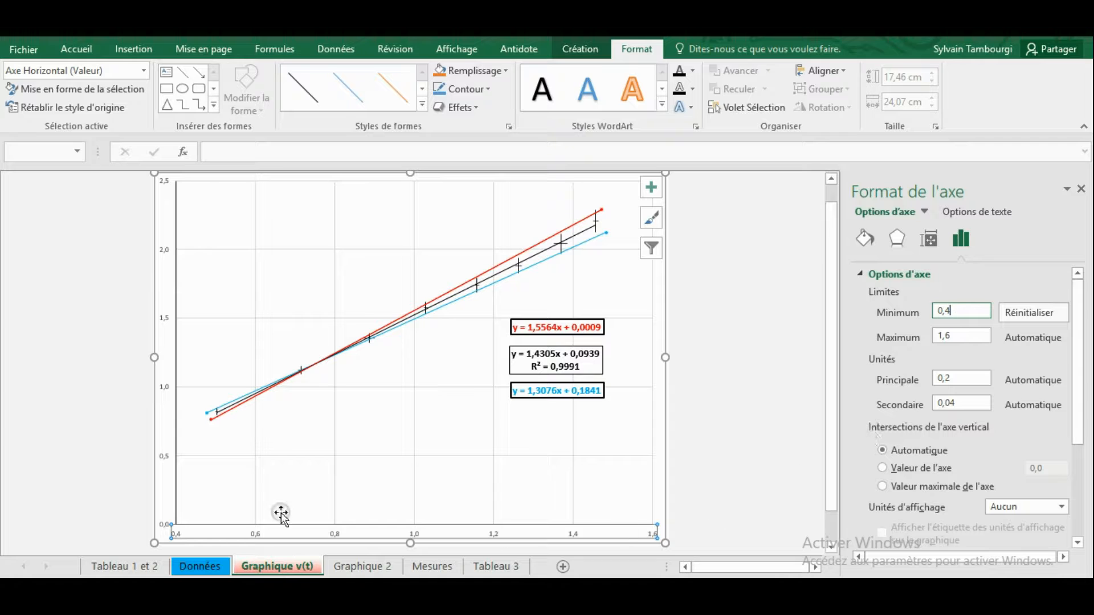
- Set the minimum bound of the chart's vertical axis to 0,5
{"action": "left_click", "coordinate": [167, 463]}
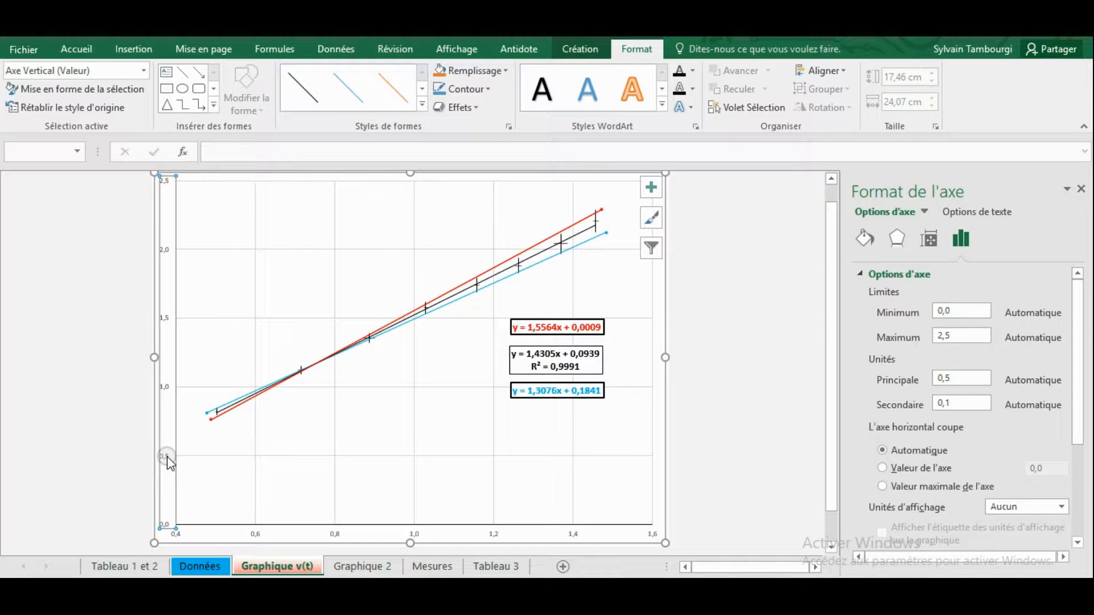
{"action": "left_click", "coordinate": [961, 311]}
{"action": "key", "text": "BackSpace"}
{"action": "type", "text": "5"}
{"action": "key", "text": "Return"}
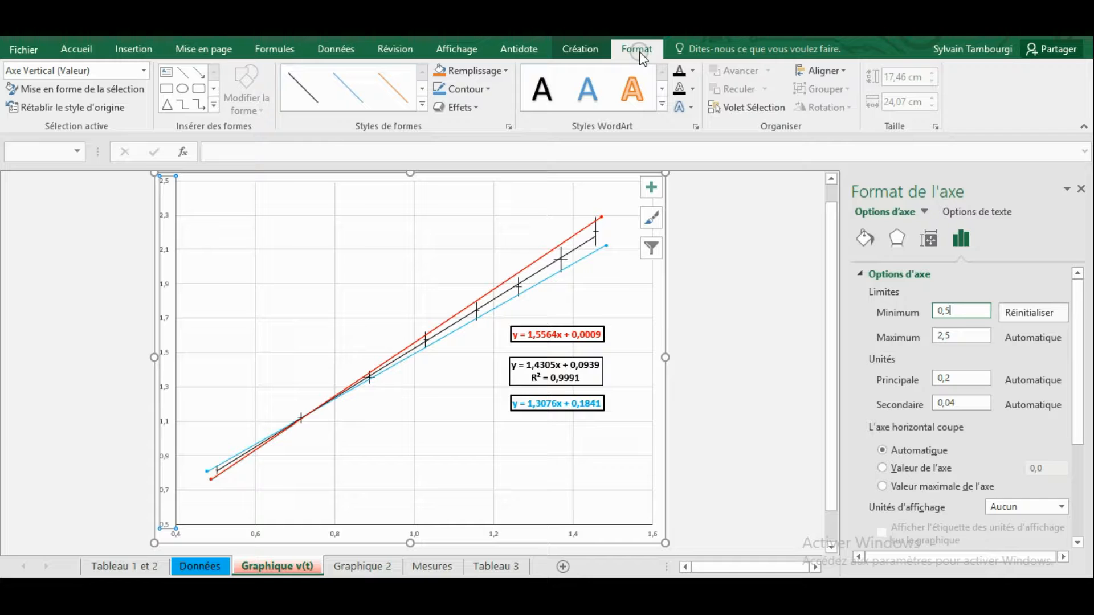
- Add primary minor horizontal gridlines to the v(t) chart
{"action": "left_click", "coordinate": [580, 50]}
{"action": "left_click", "coordinate": [47, 97]}
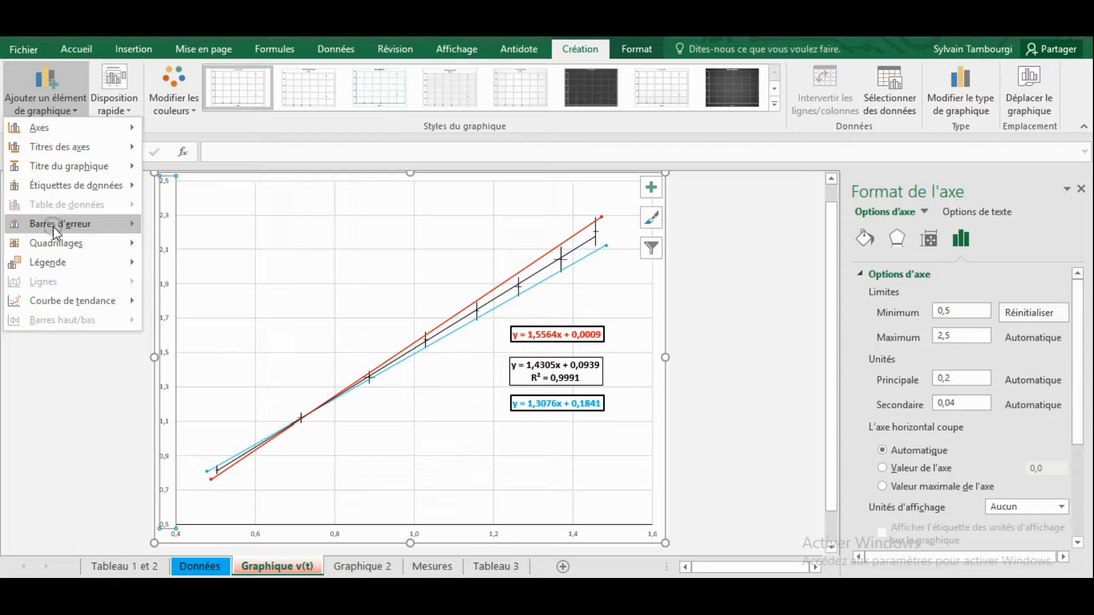
{"action": "left_click", "coordinate": [53, 243]}
{"action": "left_click", "coordinate": [192, 253]}
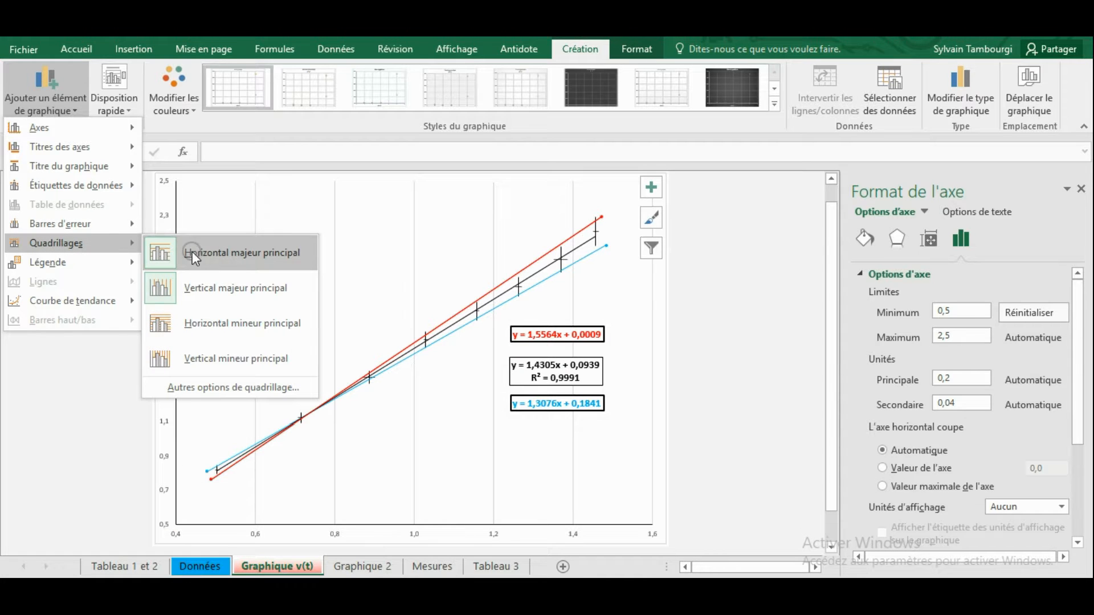
{"action": "left_click", "coordinate": [230, 324]}
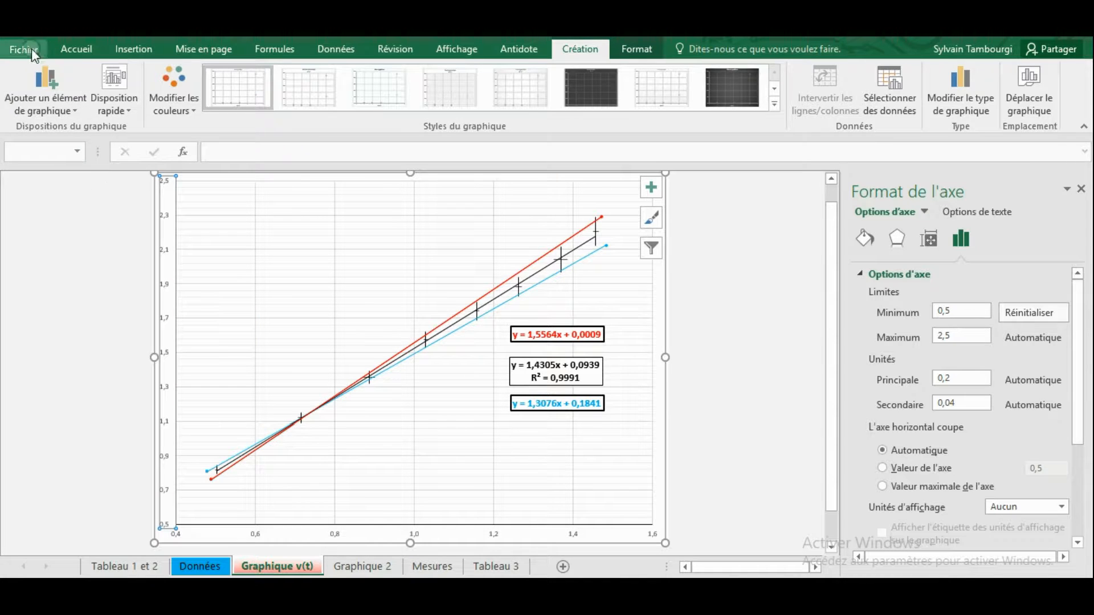
{"action": "left_click", "coordinate": [74, 108]}
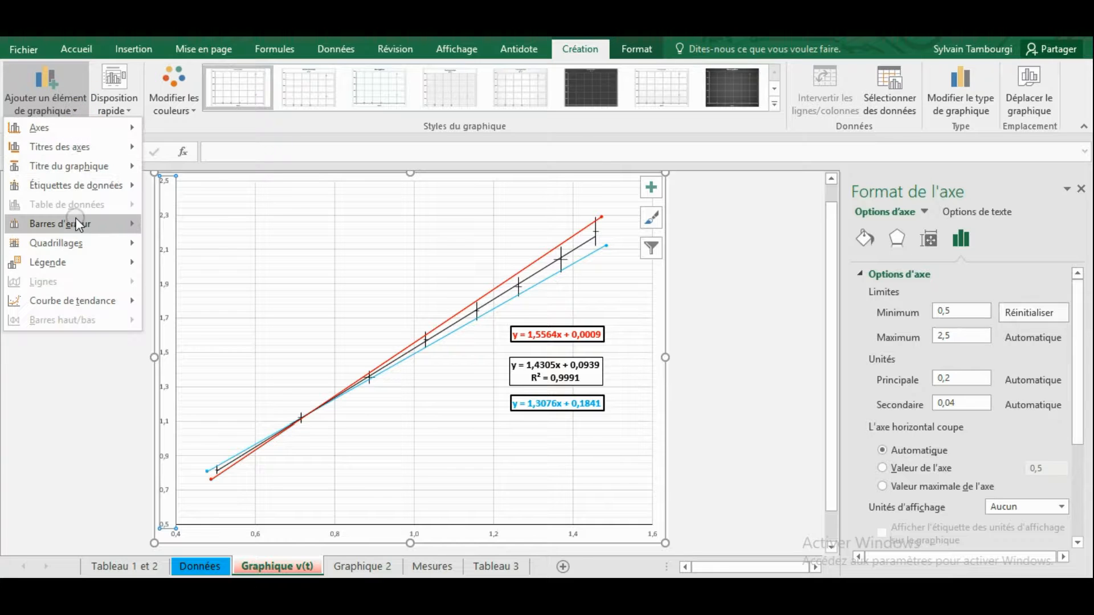
{"action": "mouse_move", "coordinate": [73, 244]}
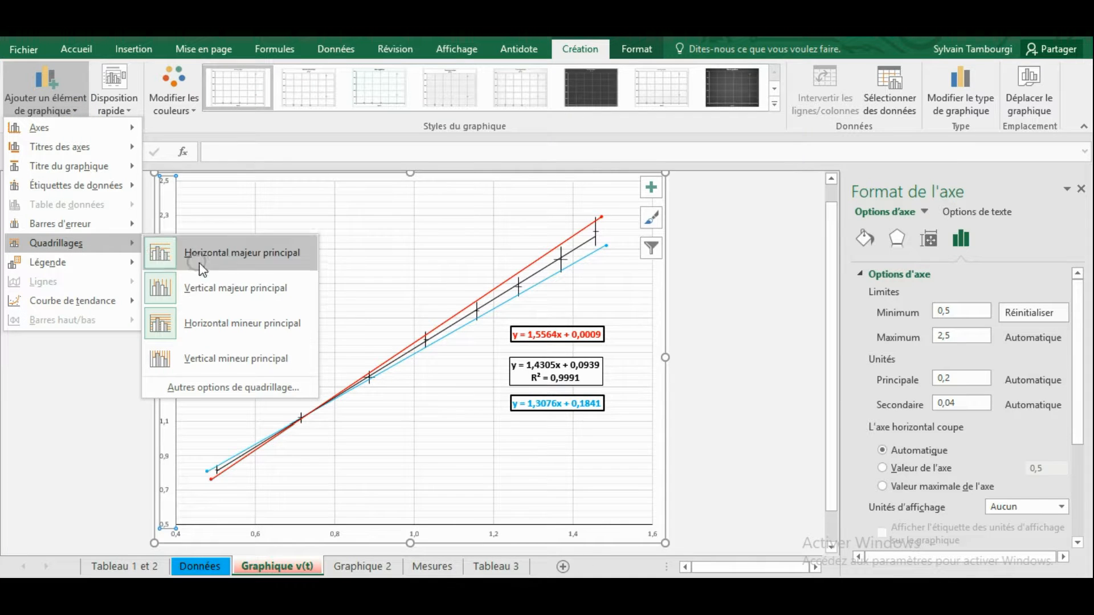
{"action": "left_click", "coordinate": [233, 287]}
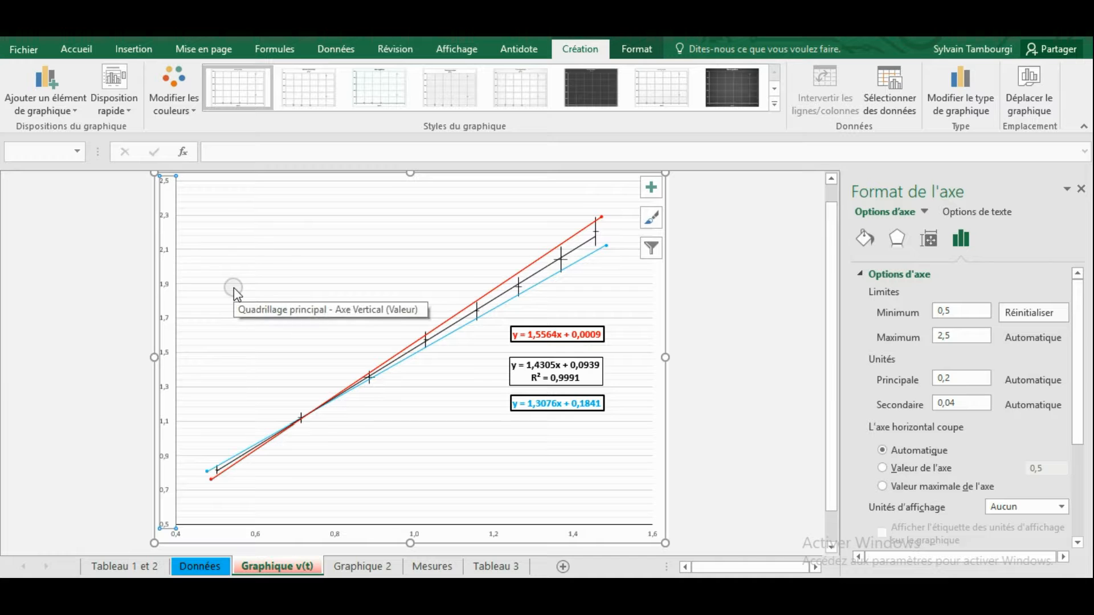
{"action": "key", "text": "ctrl+z"}
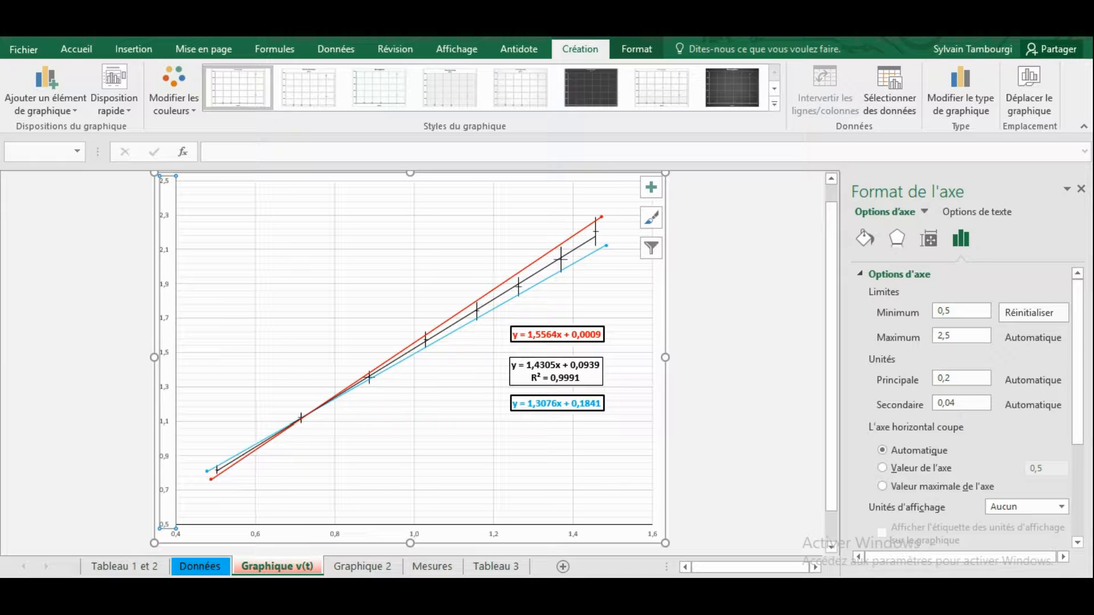
- Add primary minor vertical gridlines to the v(t) chart
{"action": "left_click", "coordinate": [73, 111]}
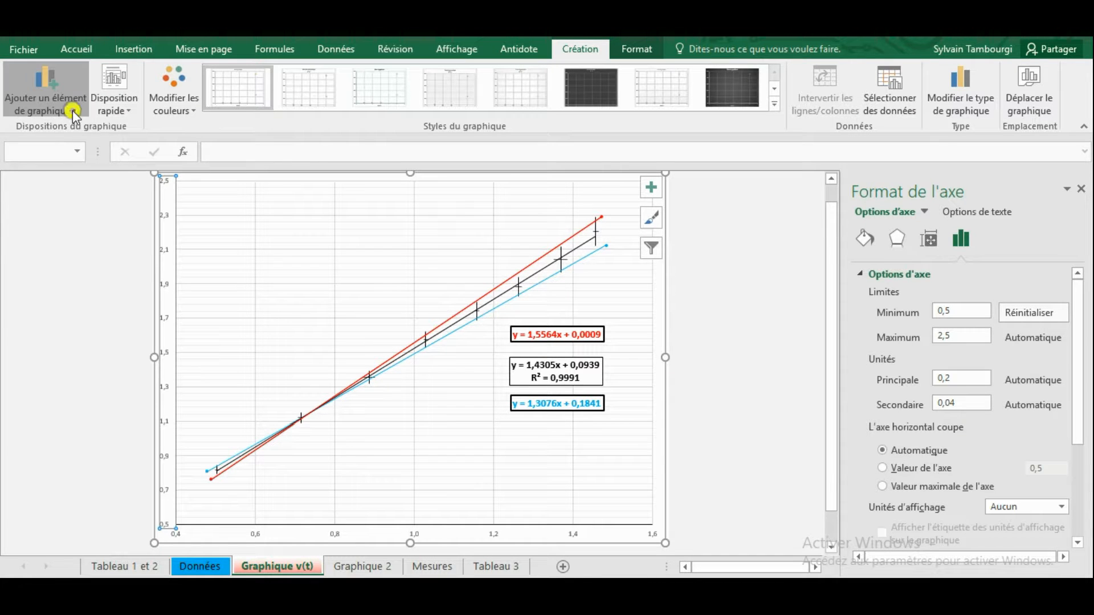
{"action": "mouse_move", "coordinate": [74, 244]}
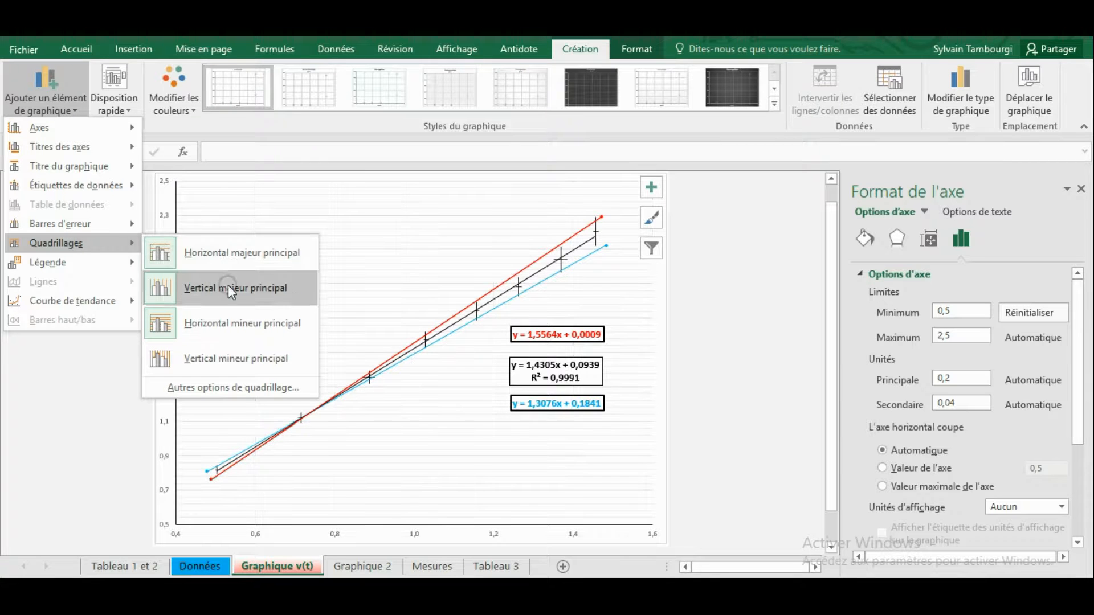
{"action": "left_click", "coordinate": [232, 355]}
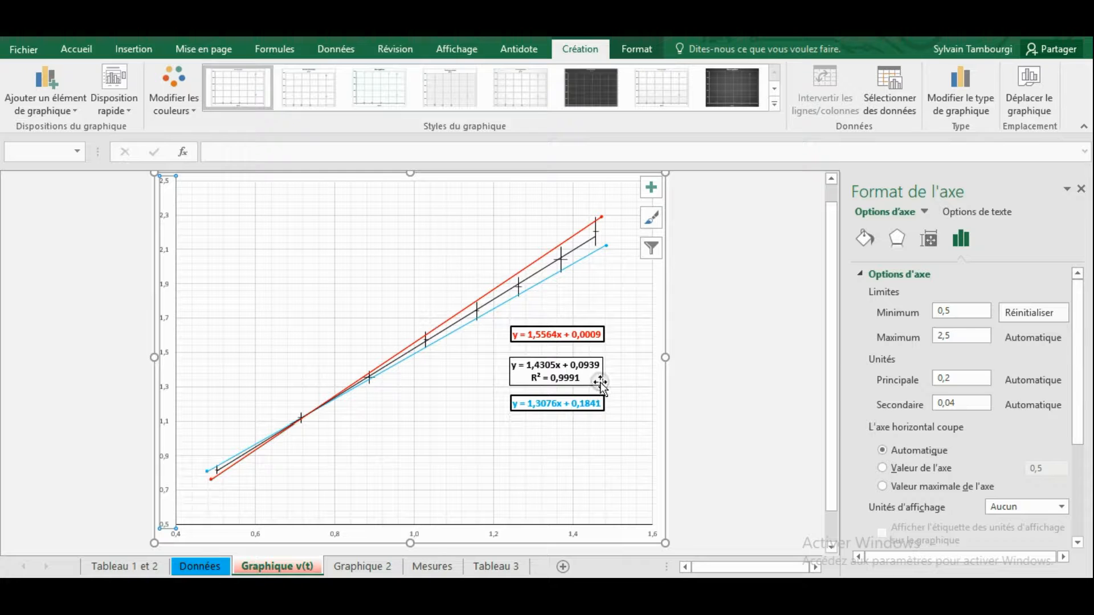
- Give the chart's plot area a solid white fill, trying black first, and a solid black border
{"action": "scroll", "coordinate": [410, 364], "scroll_direction": "up", "scroll_amount": 4}
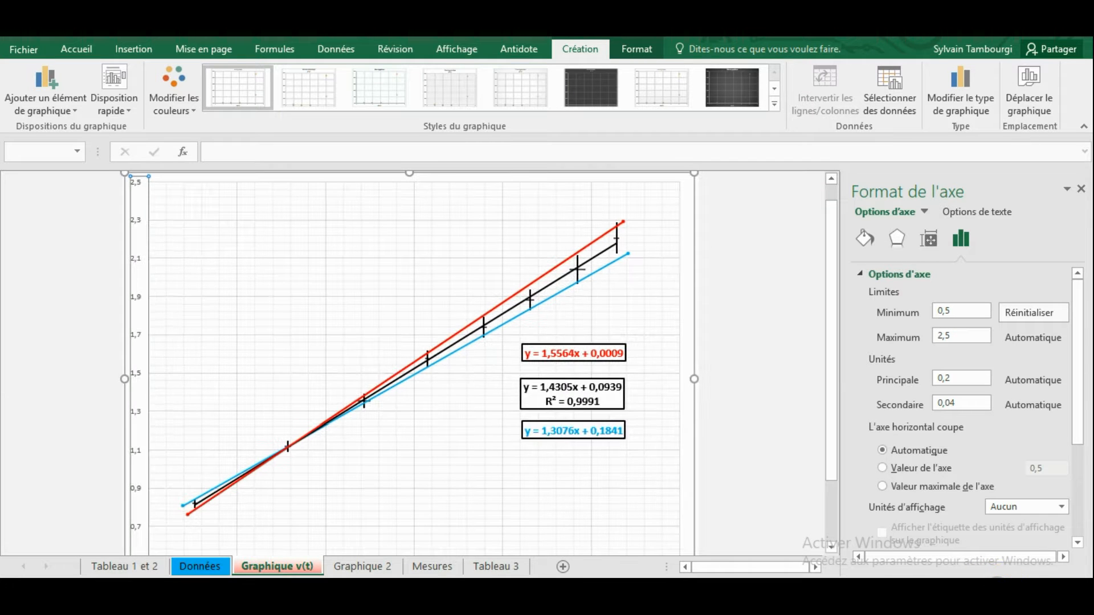
{"action": "scroll", "coordinate": [749, 415], "scroll_direction": "up", "scroll_amount": 2}
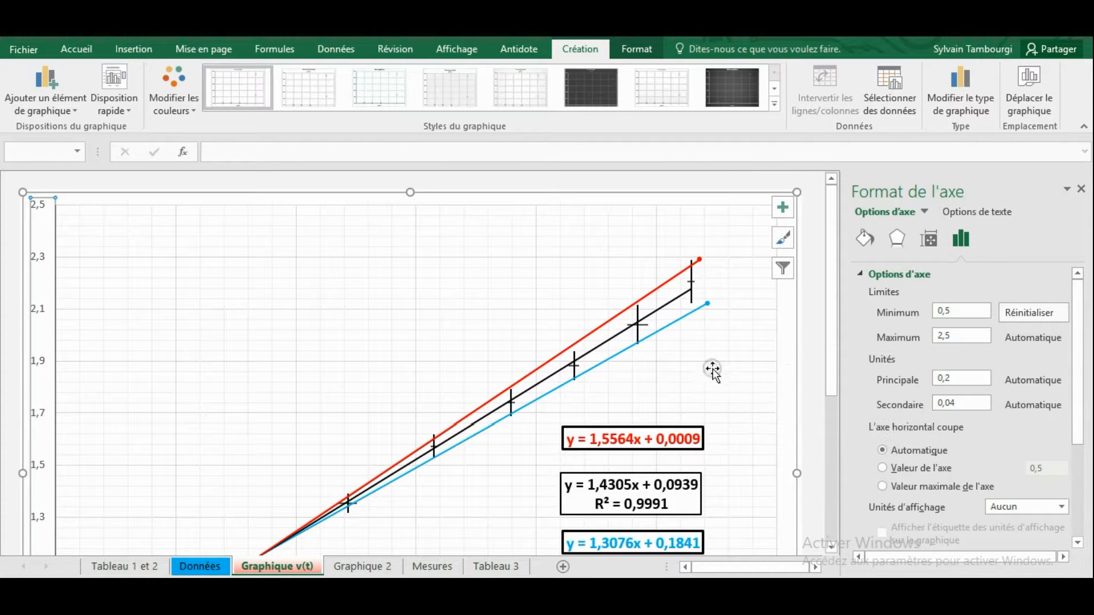
{"action": "left_click", "coordinate": [777, 328]}
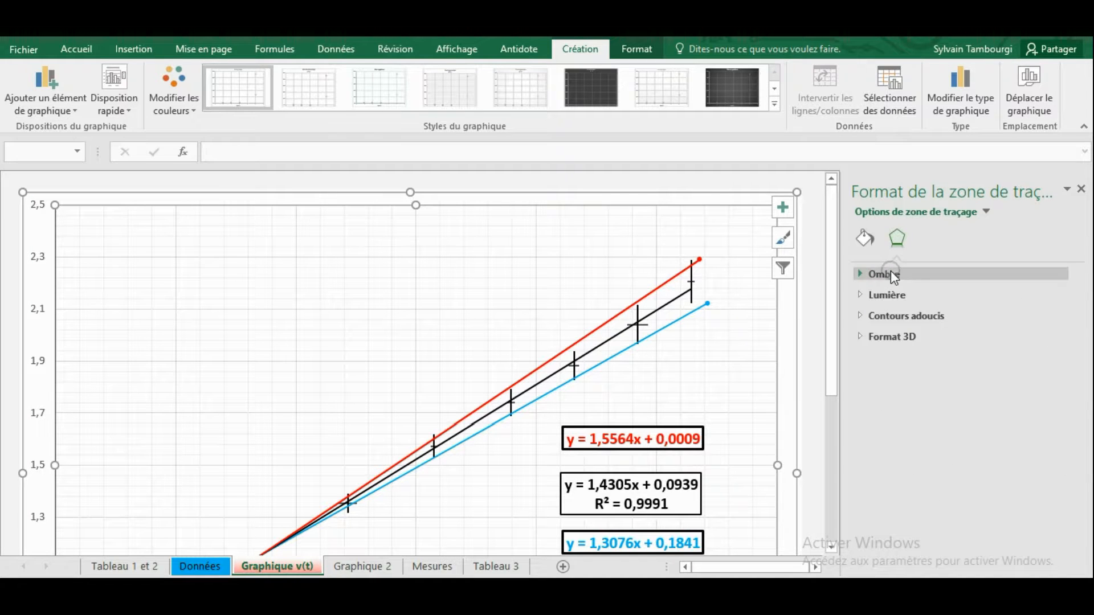
{"action": "left_click", "coordinate": [867, 238]}
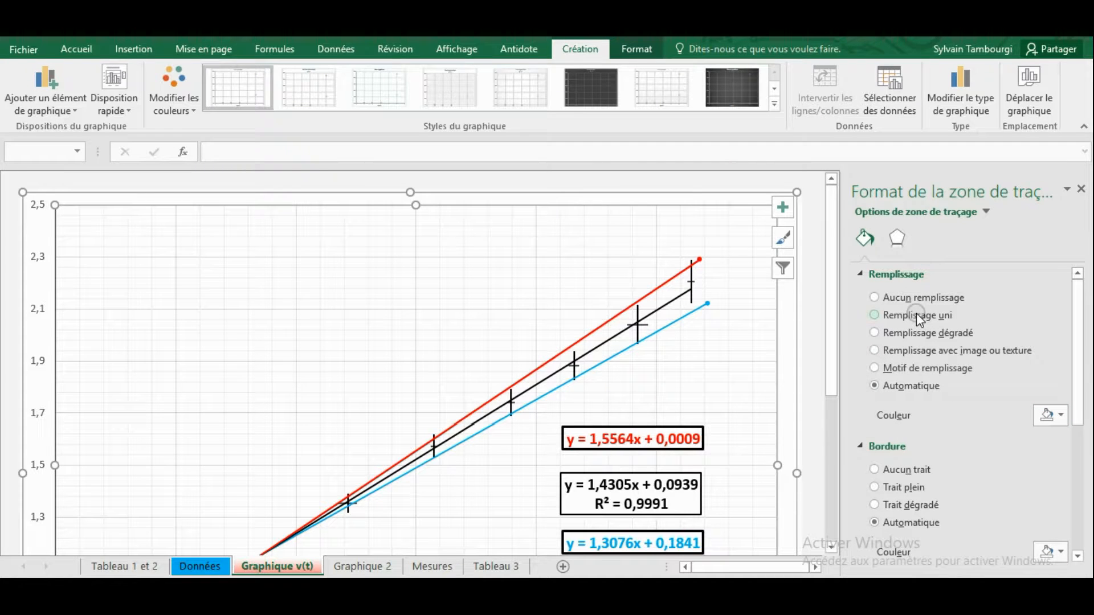
{"action": "left_click", "coordinate": [883, 314]}
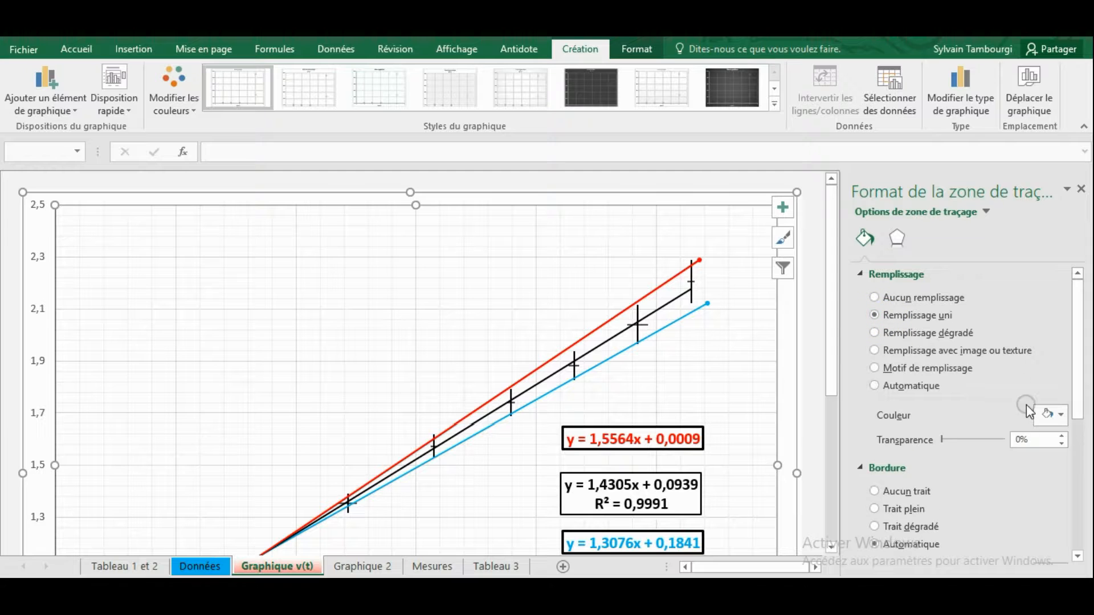
{"action": "left_click", "coordinate": [1062, 417]}
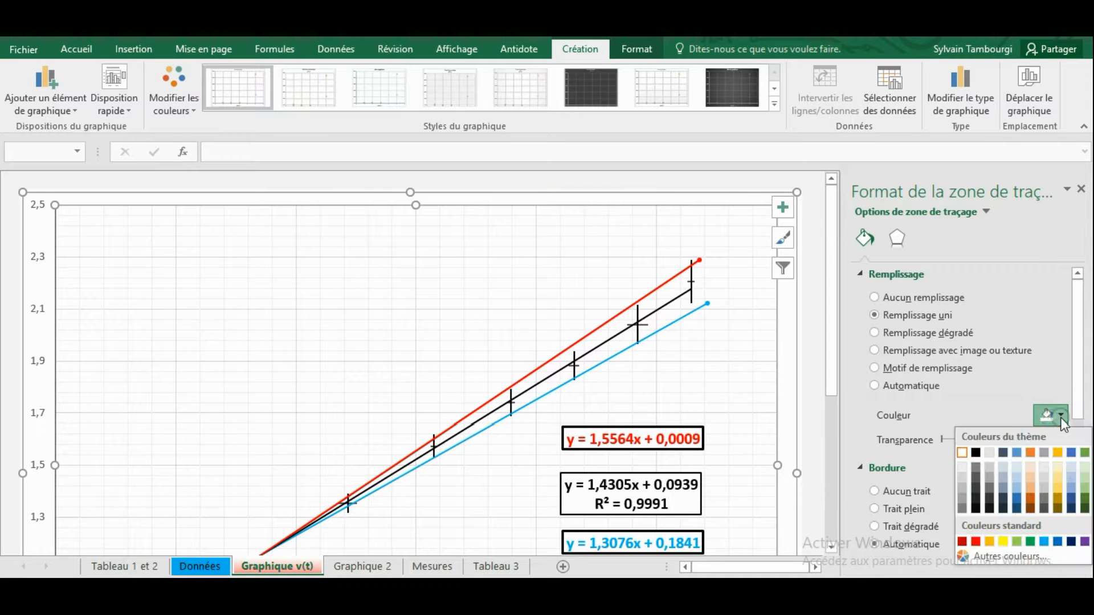
{"action": "left_click", "coordinate": [975, 454]}
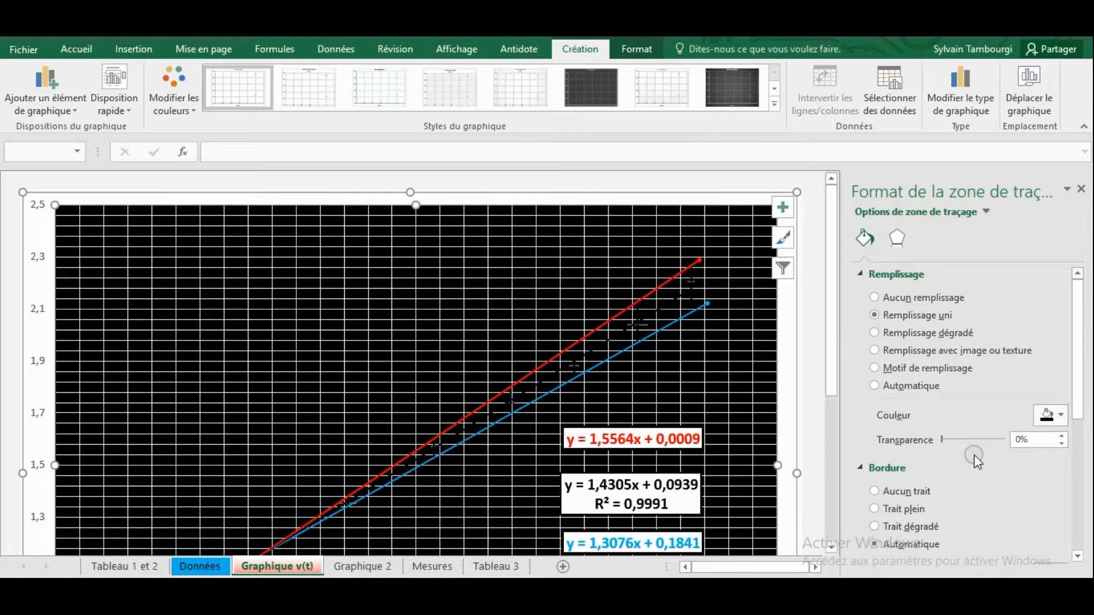
{"action": "left_click", "coordinate": [1063, 417]}
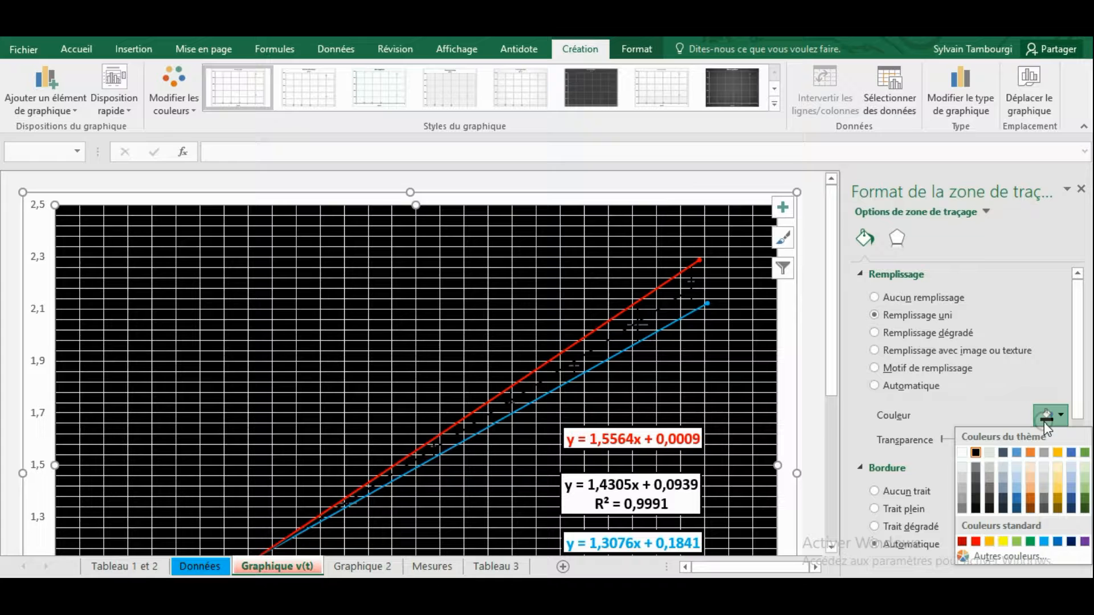
{"action": "left_click", "coordinate": [962, 453]}
{"action": "left_click_drag", "start_coordinate": [1083, 369], "coordinate": [1068, 456]}
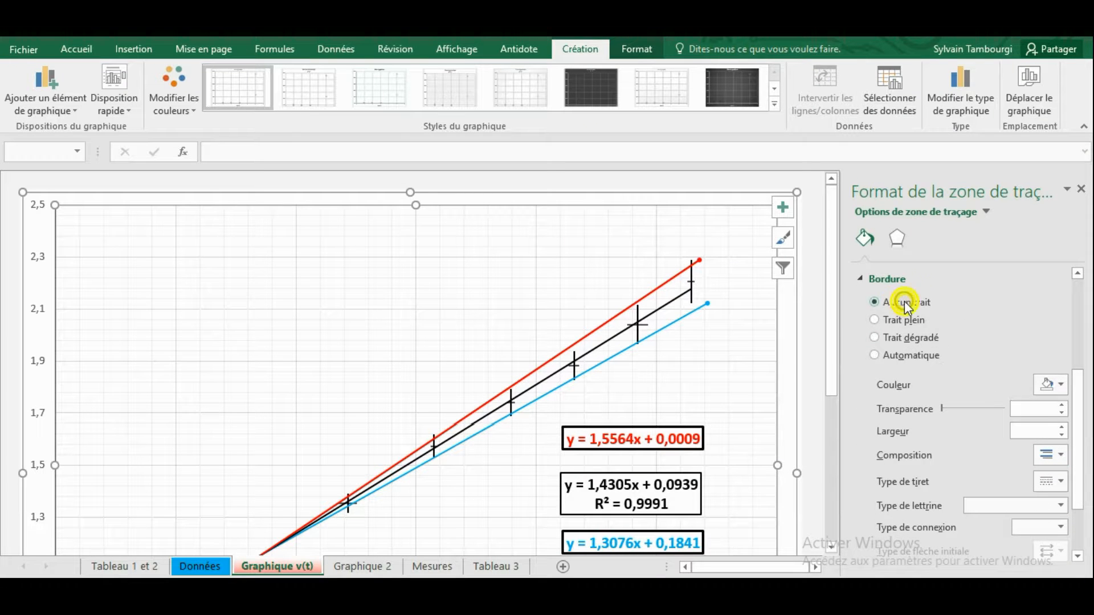
{"action": "left_click", "coordinate": [904, 318]}
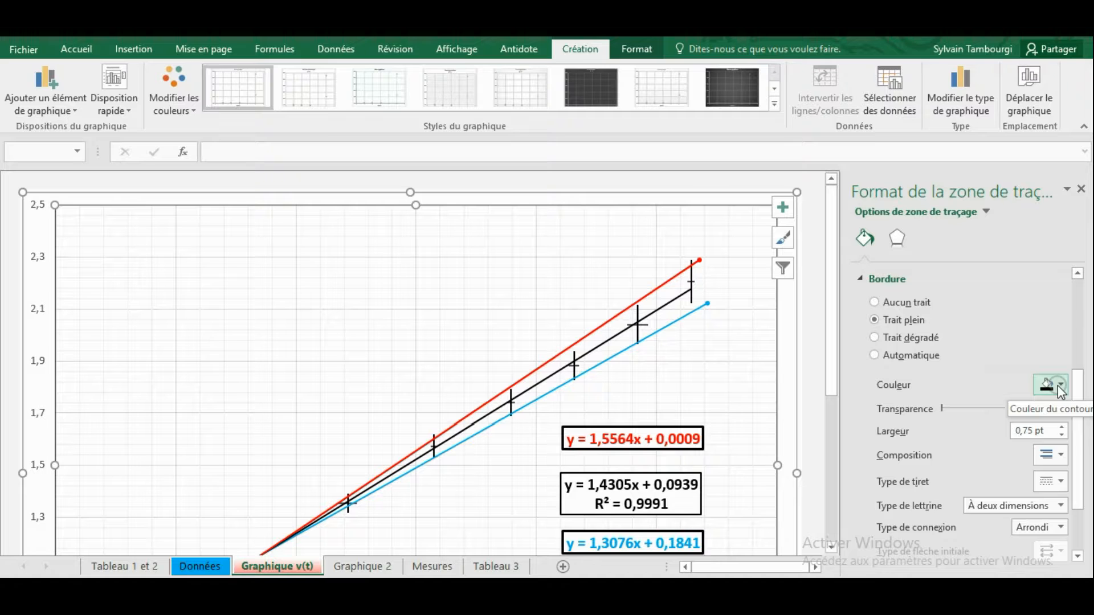
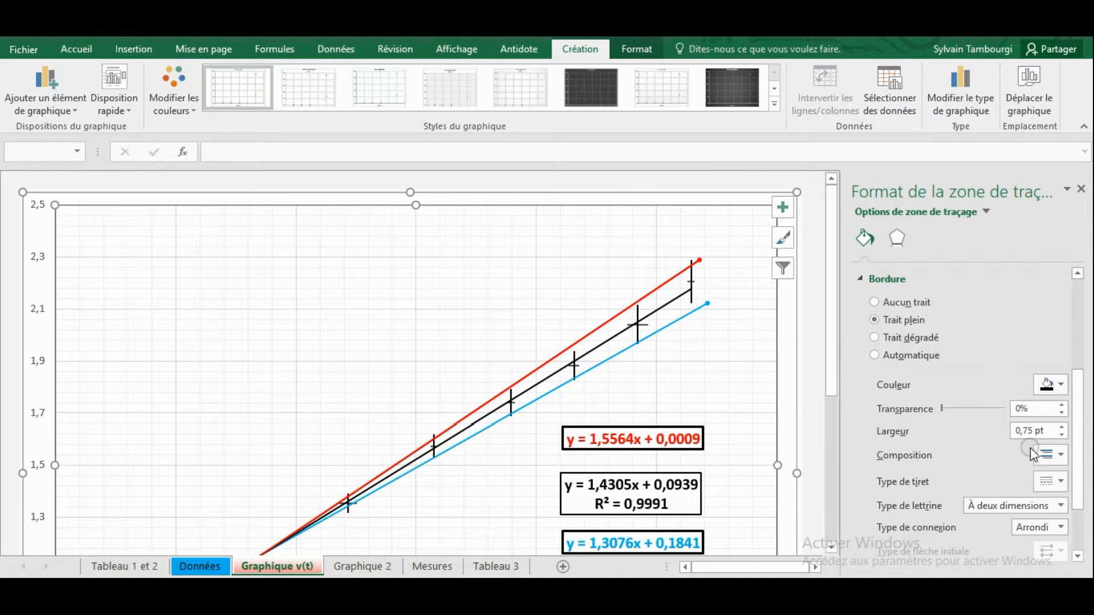
- Colour the chart's vertical major gridlines black
{"action": "left_click", "coordinate": [657, 230]}
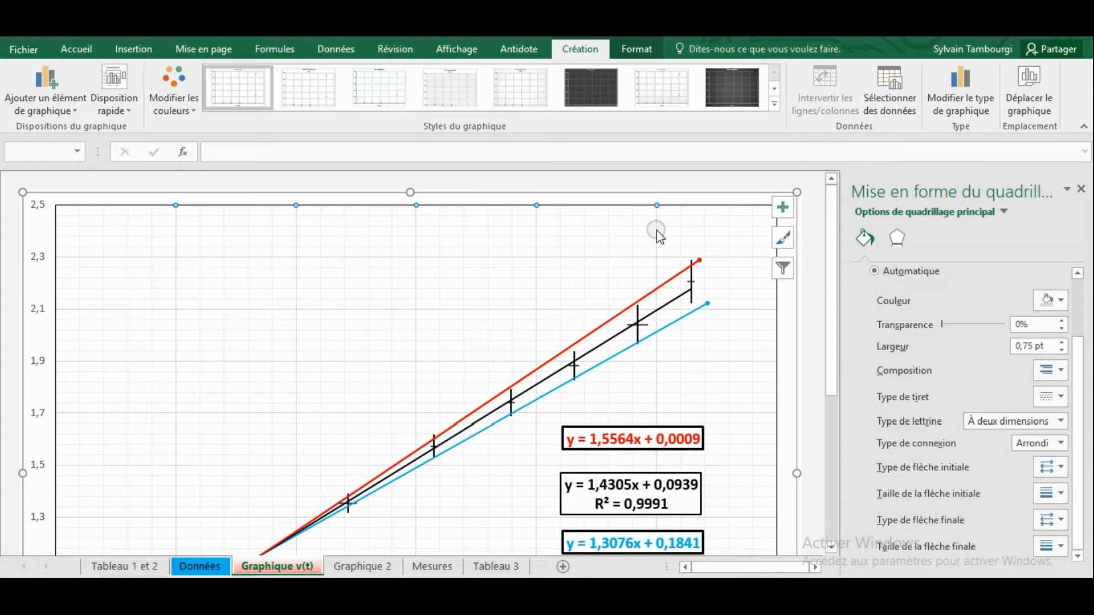
{"action": "left_click", "coordinate": [1059, 303]}
{"action": "left_click", "coordinate": [975, 338]}
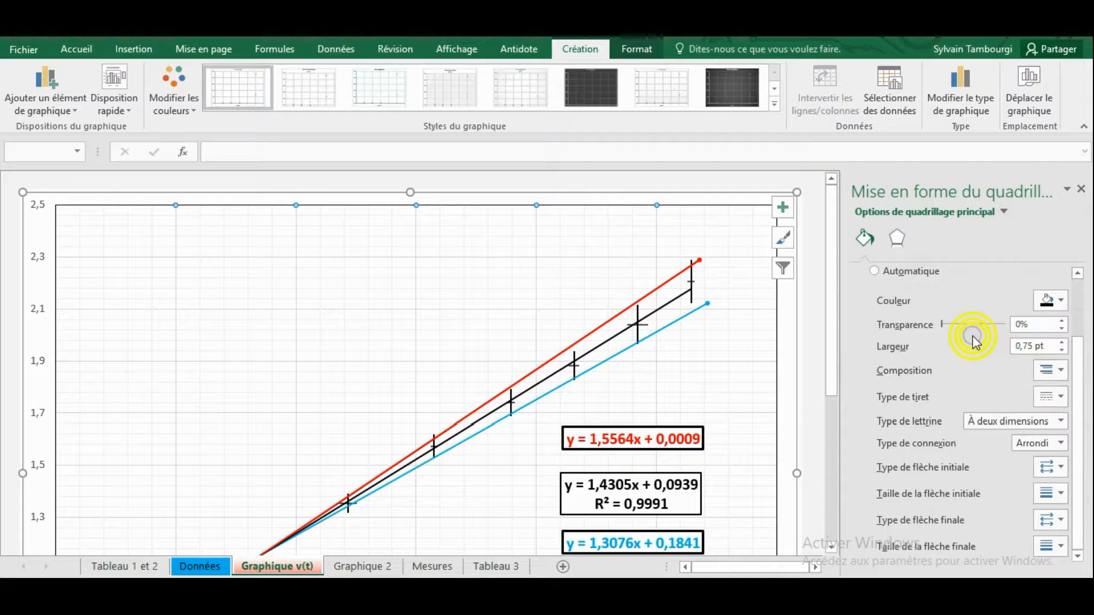
{"action": "left_click", "coordinate": [1046, 346]}
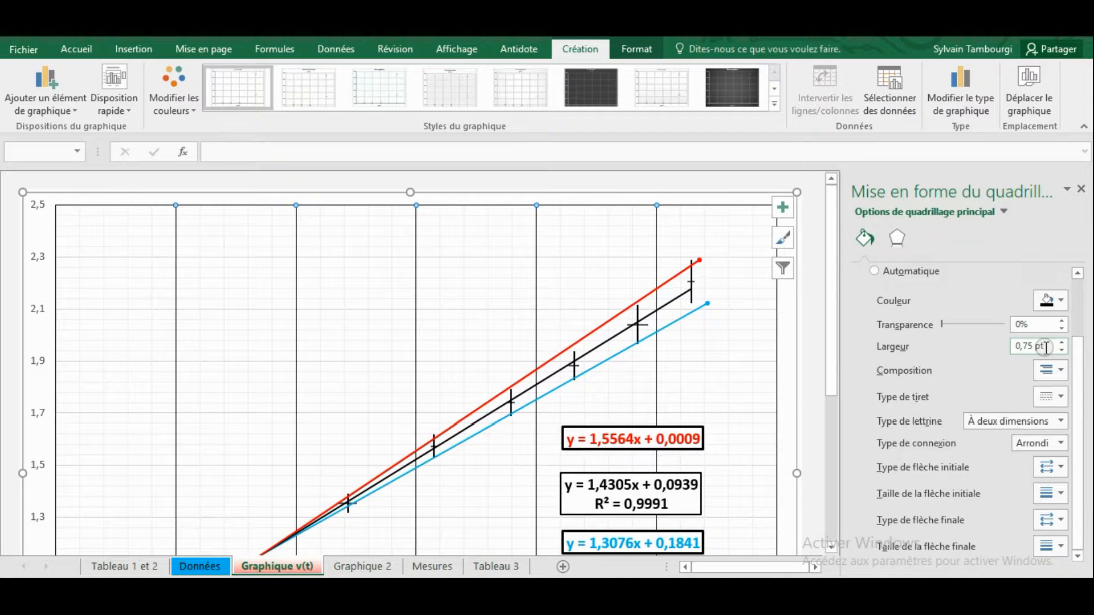
- Colour the chart's horizontal major gridlines black
{"action": "left_click", "coordinate": [599, 258]}
{"action": "left_click", "coordinate": [1059, 304]}
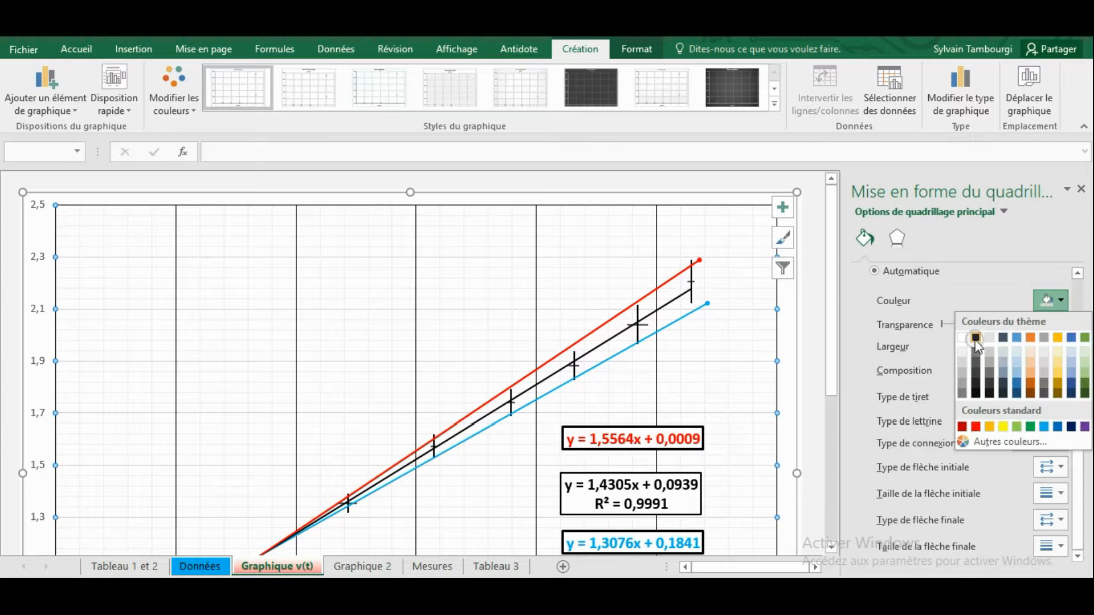
{"action": "left_click", "coordinate": [975, 338]}
{"action": "left_click", "coordinate": [1037, 349]}
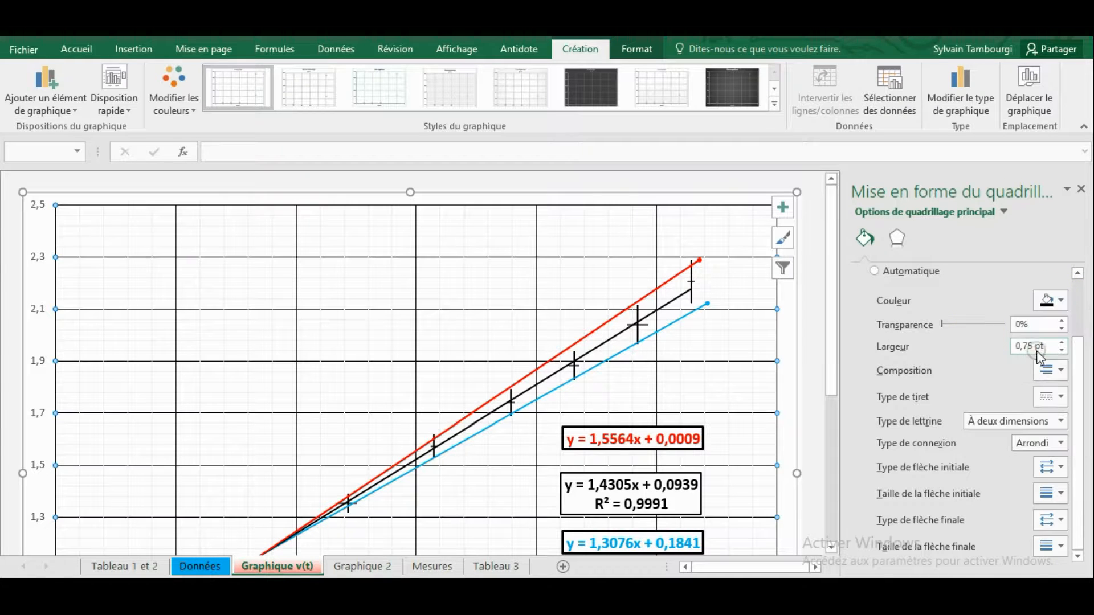
{"action": "left_click", "coordinate": [791, 360]}
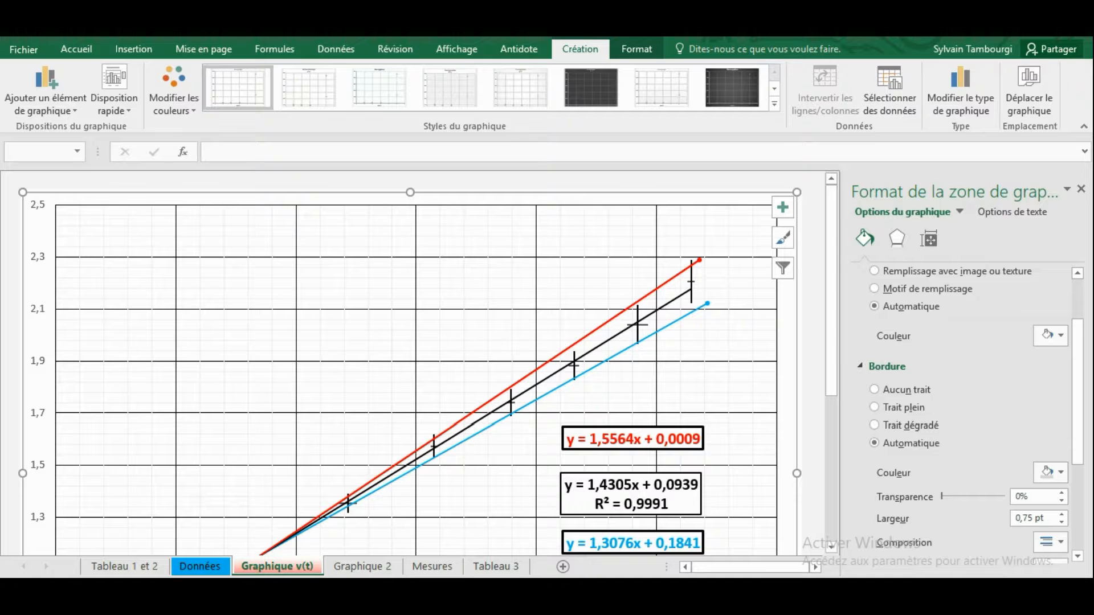
- Examine up close how the minor gridlines cross the black major gridlines in the chart's upper-left area
{"action": "left_click", "coordinate": [958, 583]}
{"action": "left_click", "coordinate": [958, 583]}
{"action": "left_click", "coordinate": [958, 583]}
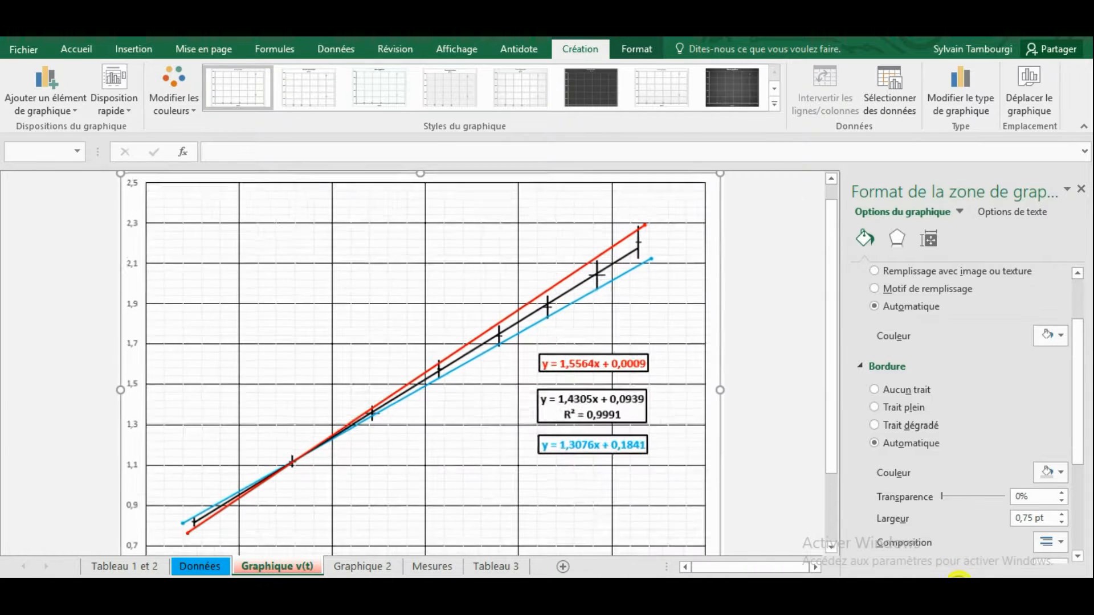
{"action": "left_click", "coordinate": [958, 583]}
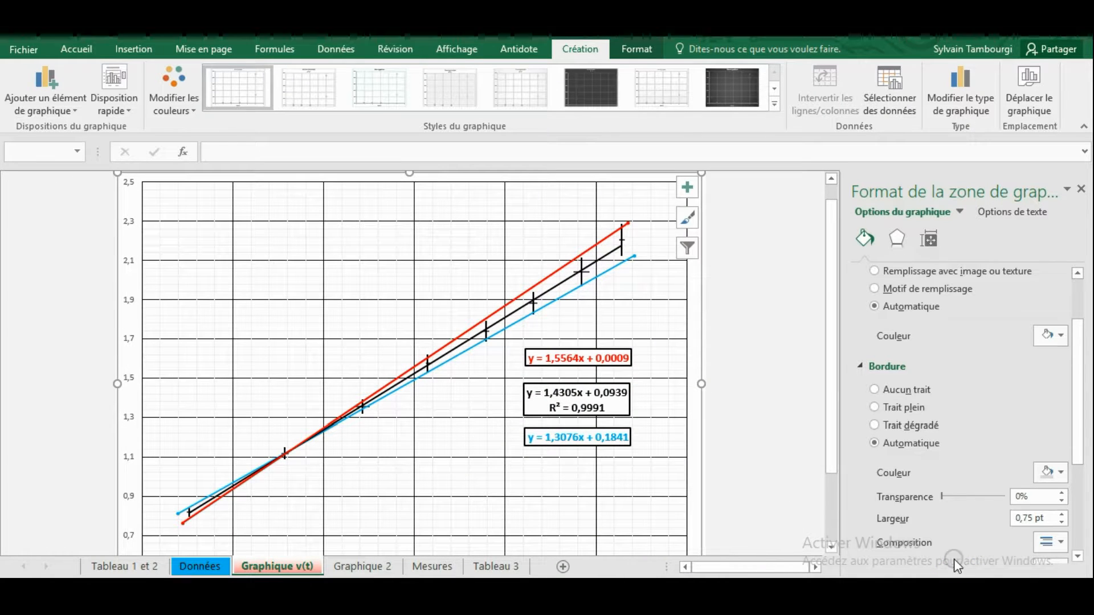
{"action": "left_click", "coordinate": [1047, 584]}
{"action": "left_click", "coordinate": [1047, 584]}
{"action": "left_click", "coordinate": [1047, 583]}
{"action": "left_click", "coordinate": [1047, 584]}
{"action": "left_click", "coordinate": [1046, 583]}
{"action": "left_click", "coordinate": [1046, 583]}
{"action": "left_click", "coordinate": [1046, 584]}
{"action": "left_click", "coordinate": [1045, 583]}
{"action": "left_click", "coordinate": [1046, 583]}
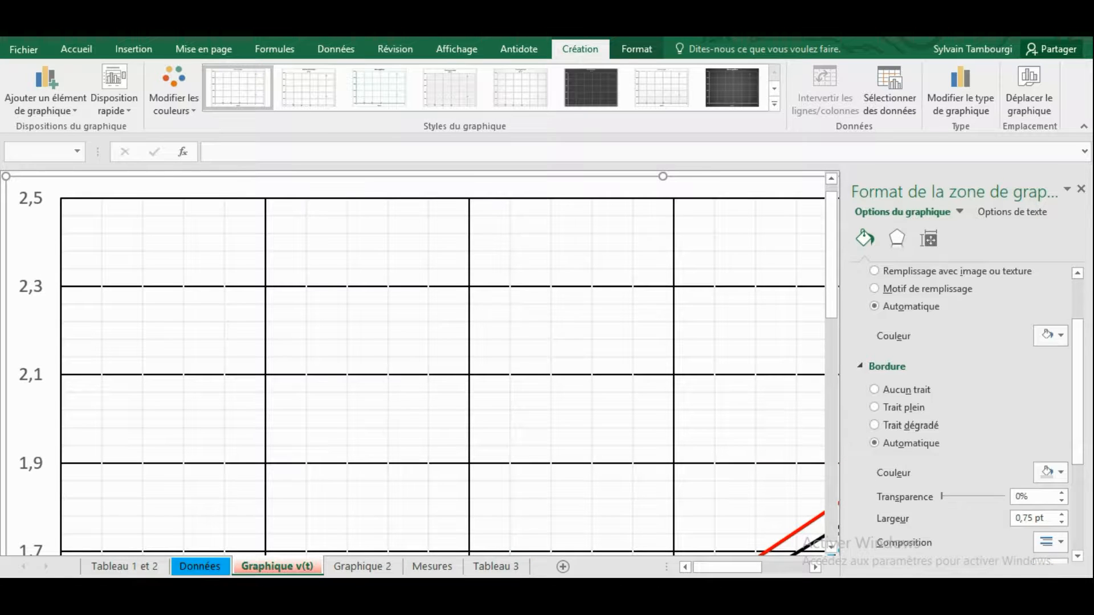
{"action": "left_click", "coordinate": [1049, 583]}
{"action": "left_click", "coordinate": [1049, 583]}
{"action": "left_click", "coordinate": [1049, 582]}
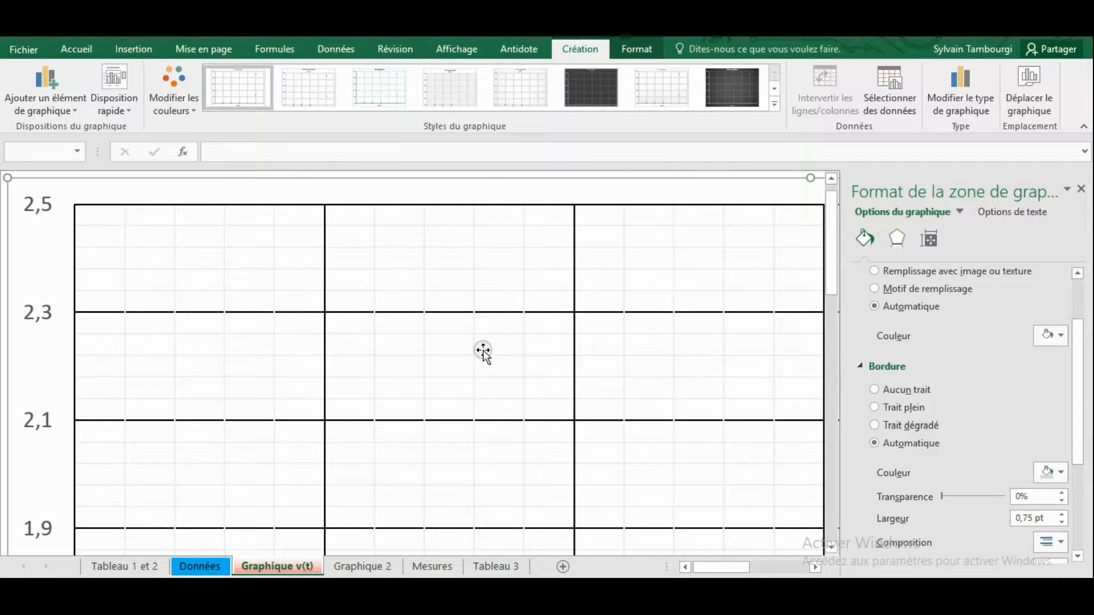
{"action": "left_click", "coordinate": [1047, 586]}
{"action": "left_click", "coordinate": [1046, 586]}
{"action": "left_click", "coordinate": [1047, 586]}
{"action": "left_click", "coordinate": [1047, 586]}
{"action": "left_click", "coordinate": [1046, 585]}
{"action": "left_click", "coordinate": [1047, 585]}
{"action": "left_click", "coordinate": [1047, 585]}
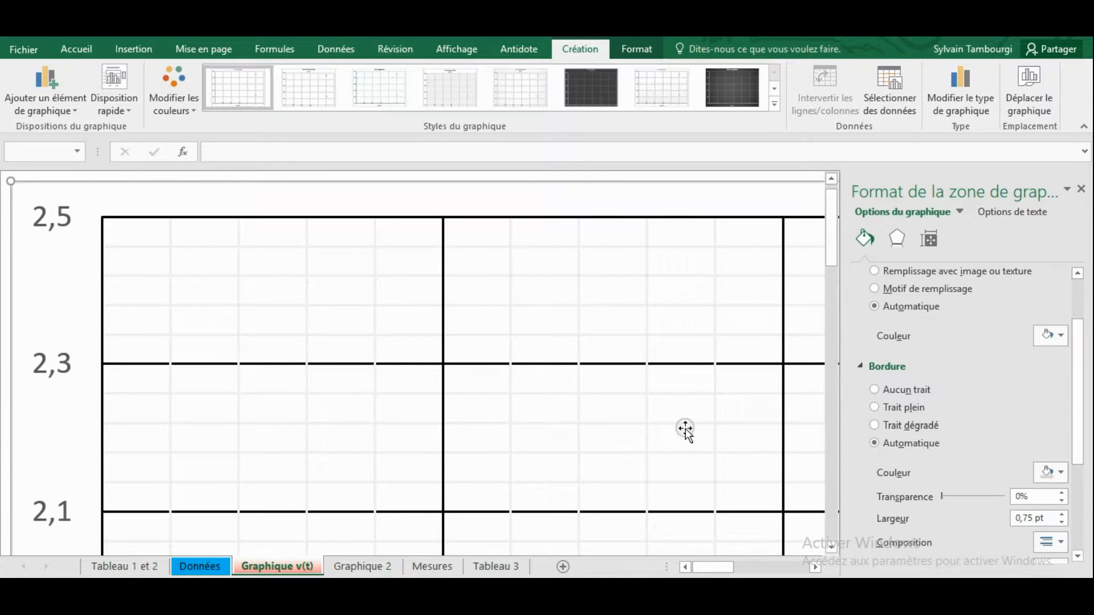
- Colour the horizontal minor gridlines light grey, trying a darker grey first
{"action": "left_click", "coordinate": [512, 381]}
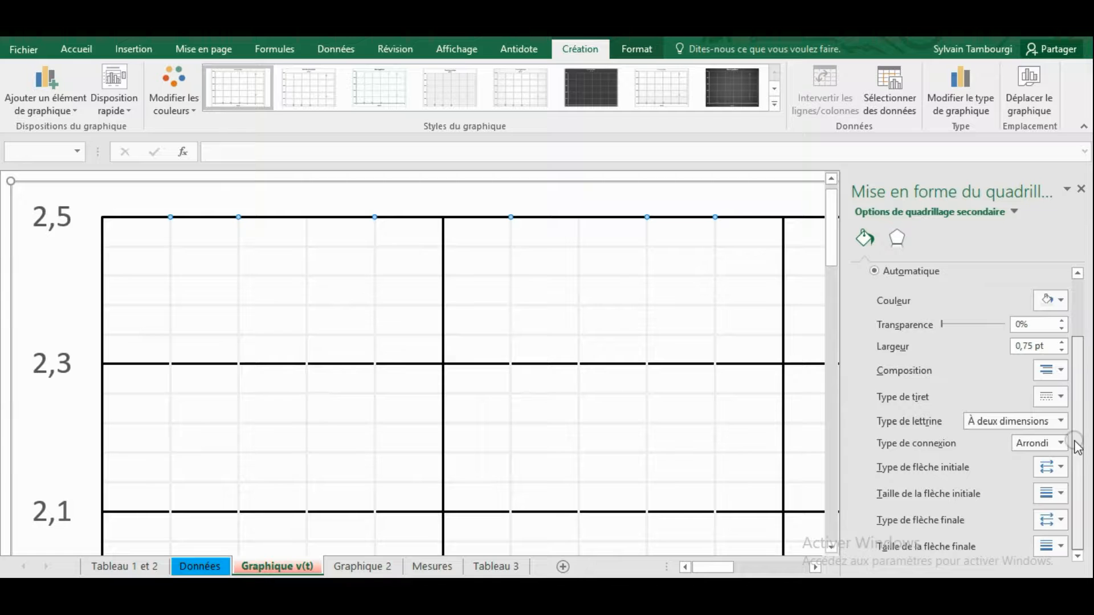
{"action": "scroll", "coordinate": [1070, 342], "scroll_direction": "up", "scroll_amount": 3}
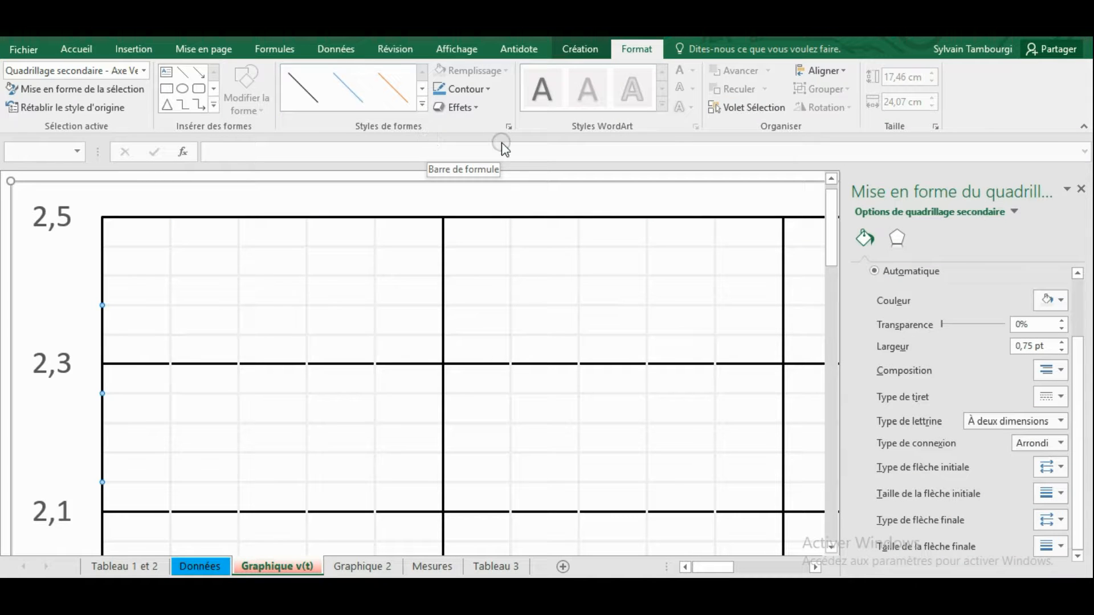
{"action": "left_click", "coordinate": [1062, 302]}
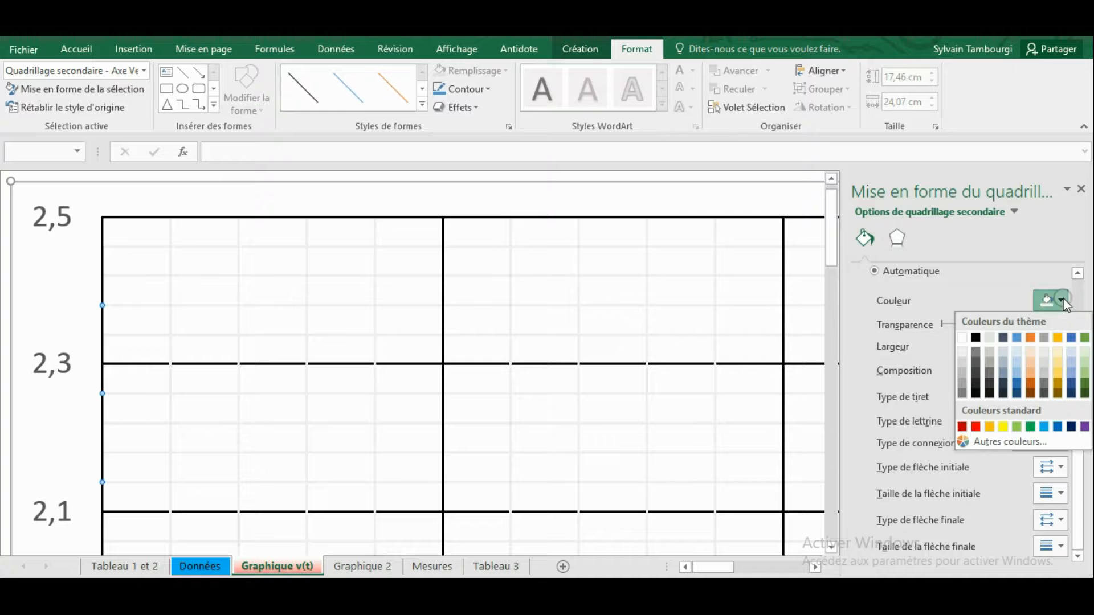
{"action": "left_click", "coordinate": [962, 371]}
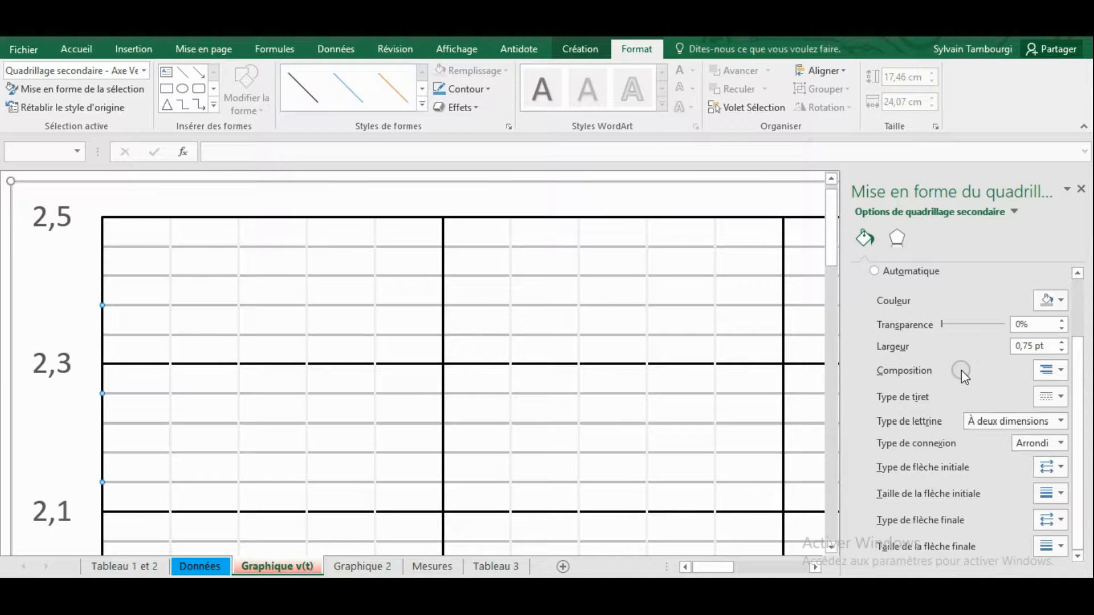
{"action": "left_click", "coordinate": [1051, 344]}
{"action": "left_click", "coordinate": [1061, 301]}
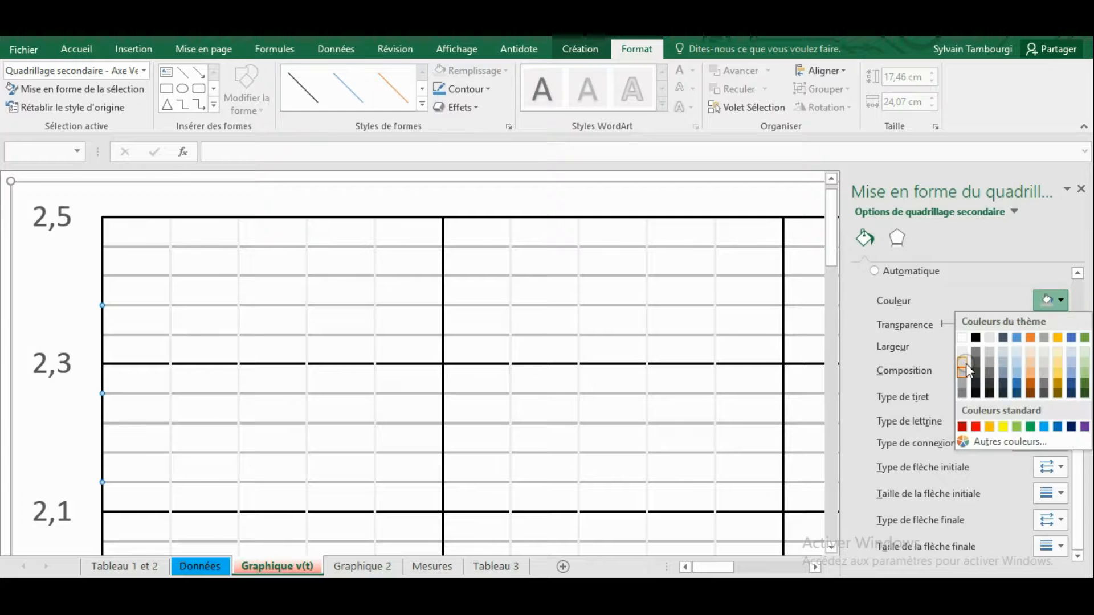
{"action": "left_click", "coordinate": [962, 360]}
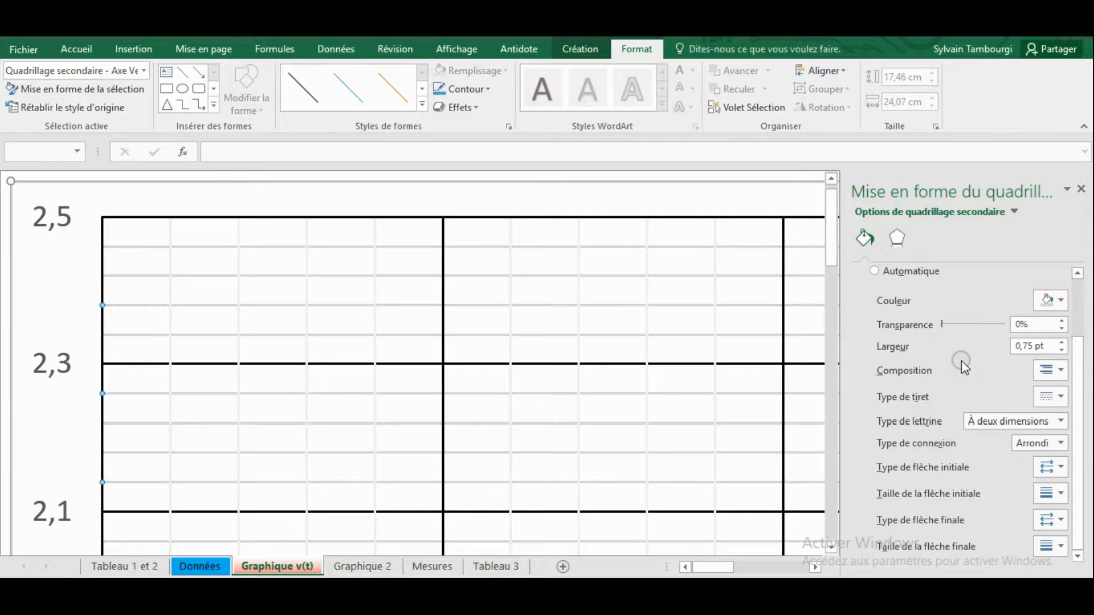
- Colour the vertical minor gridlines the same light grey as the horizontal minor ones
{"action": "left_click", "coordinate": [511, 261]}
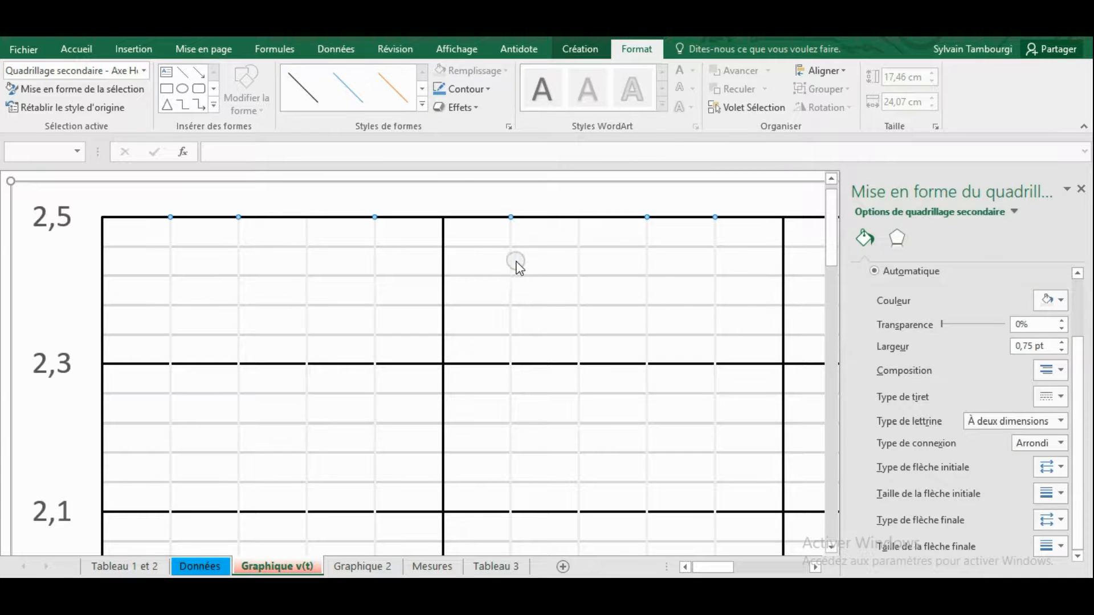
{"action": "left_click", "coordinate": [1054, 302]}
{"action": "left_click", "coordinate": [962, 362]}
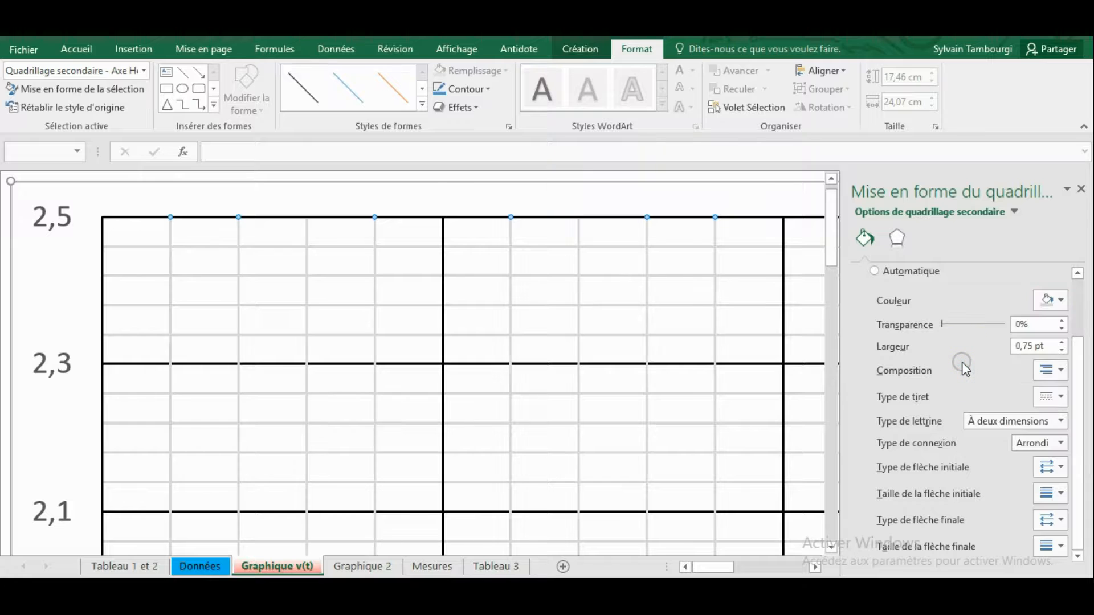
- Try red on the horizontal major gridlines and return them to black
{"action": "left_click", "coordinate": [616, 363]}
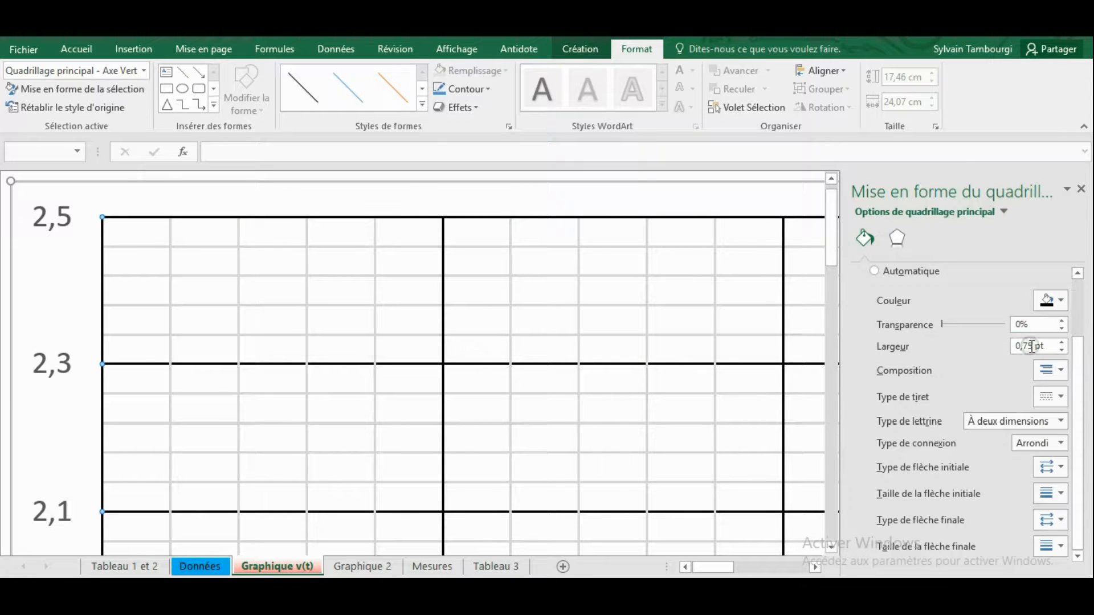
{"action": "left_click", "coordinate": [1052, 304]}
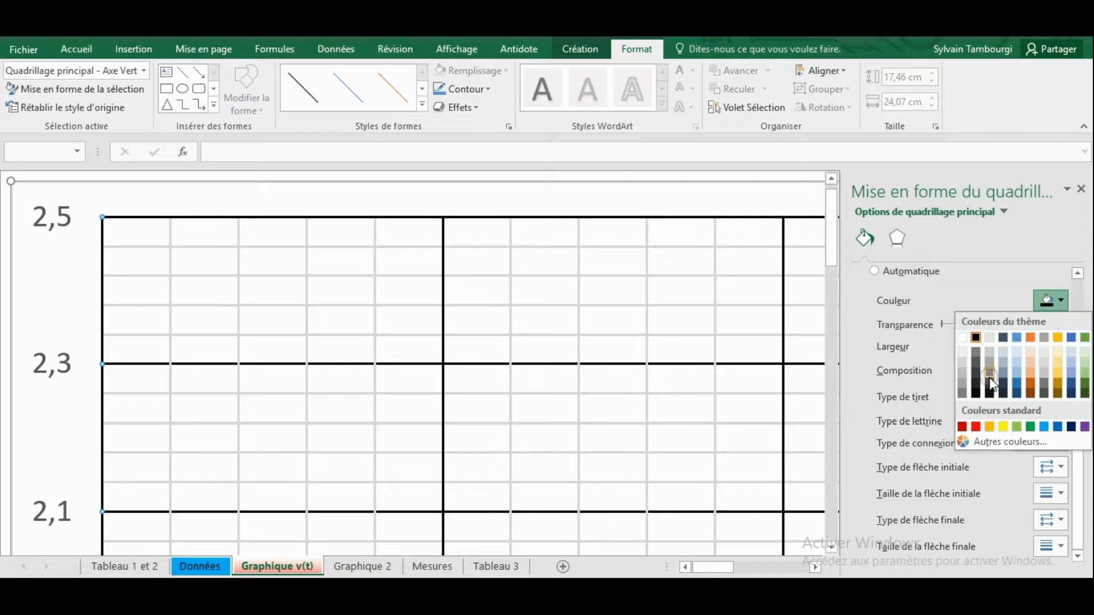
{"action": "left_click", "coordinate": [976, 426]}
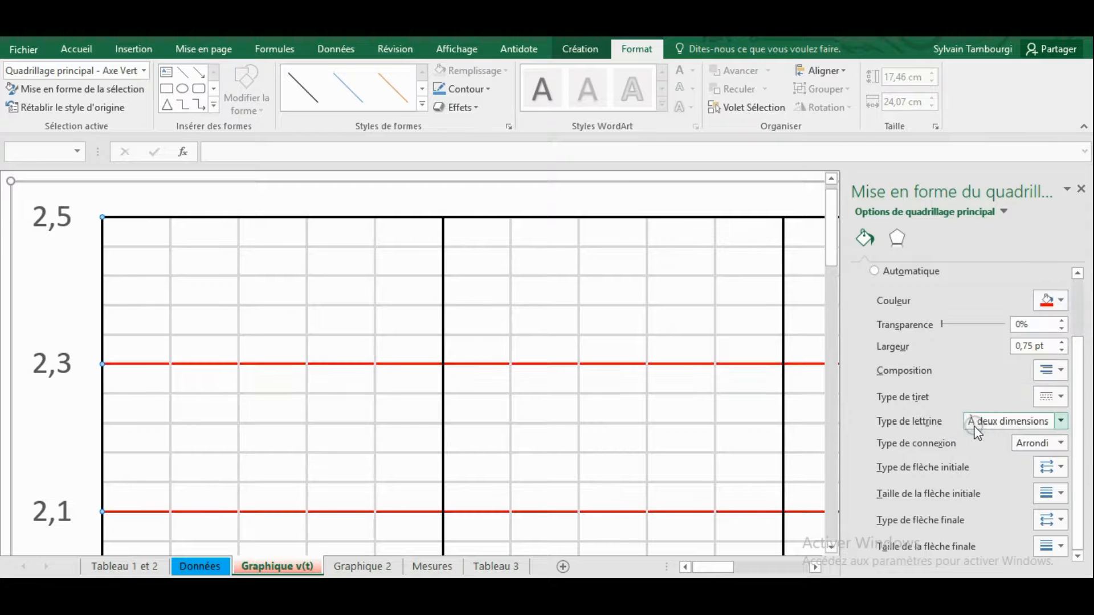
{"action": "left_click", "coordinate": [1059, 300]}
{"action": "left_click", "coordinate": [989, 338]}
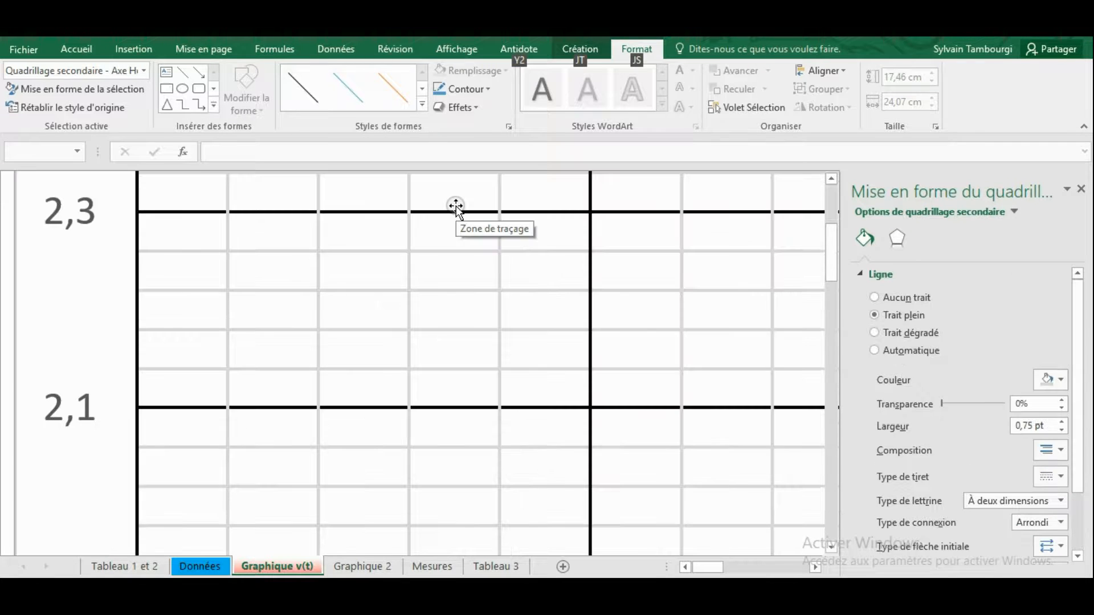
{"action": "key", "text": "alt"}
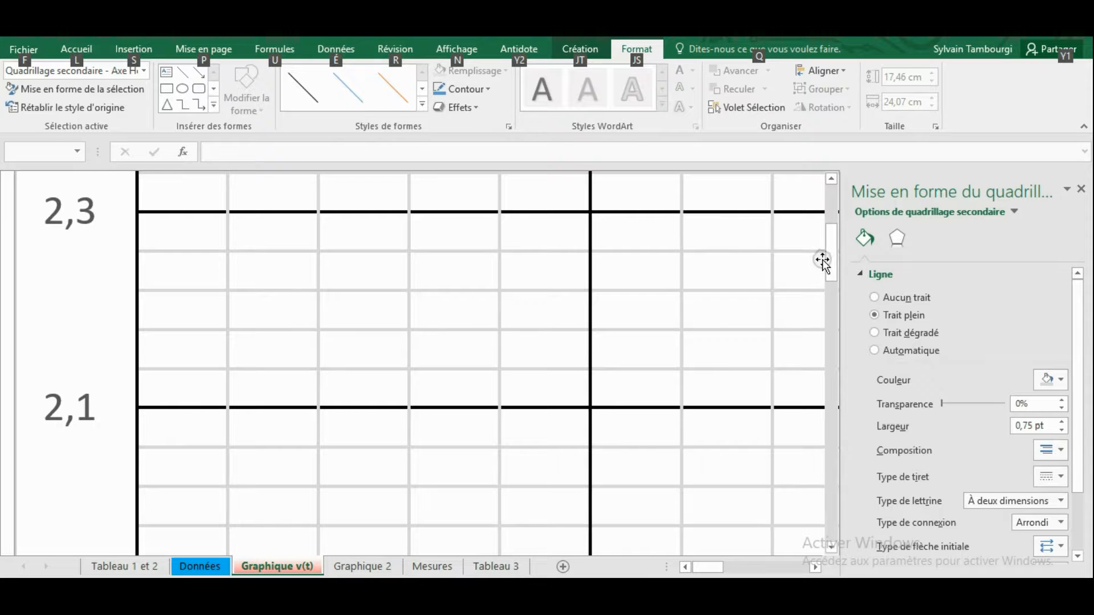
- Remove and reapply the solid line on the horizontal axis's major gridlines, and reapply Trait plein to the vertical axis's major gridlines
{"action": "left_click_drag", "start_coordinate": [830, 257], "coordinate": [831, 244]}
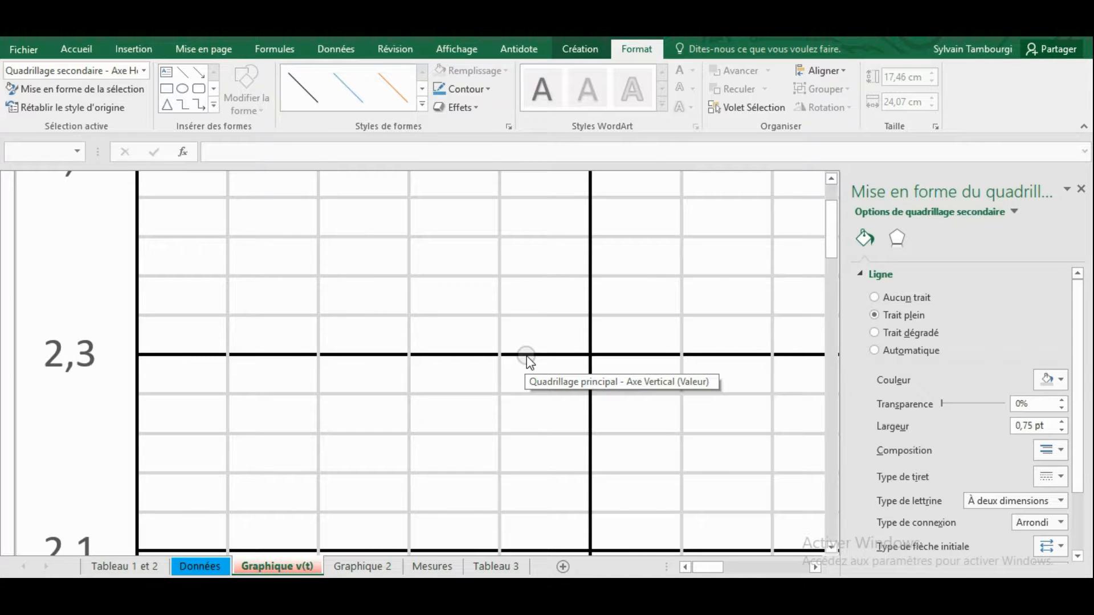
{"action": "left_click", "coordinate": [578, 49]}
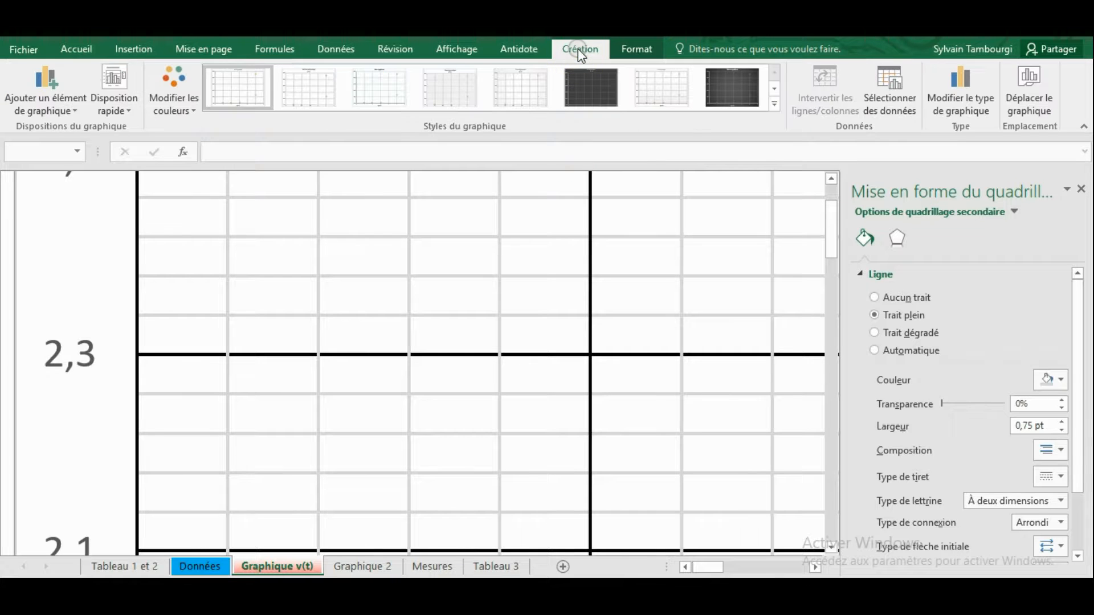
{"action": "left_click", "coordinate": [639, 51]}
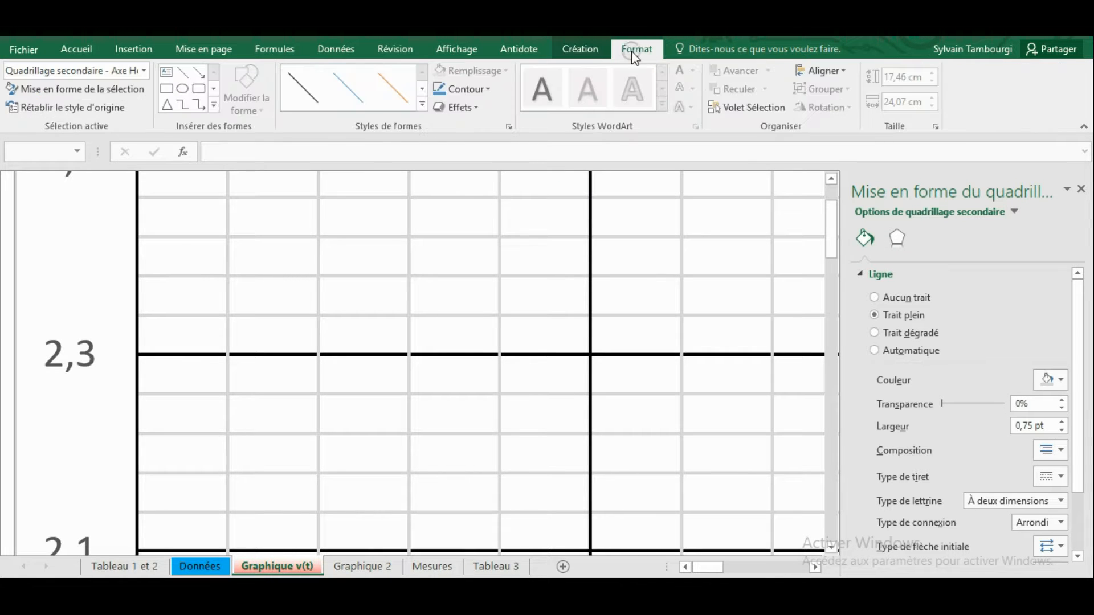
{"action": "left_click", "coordinate": [145, 71]}
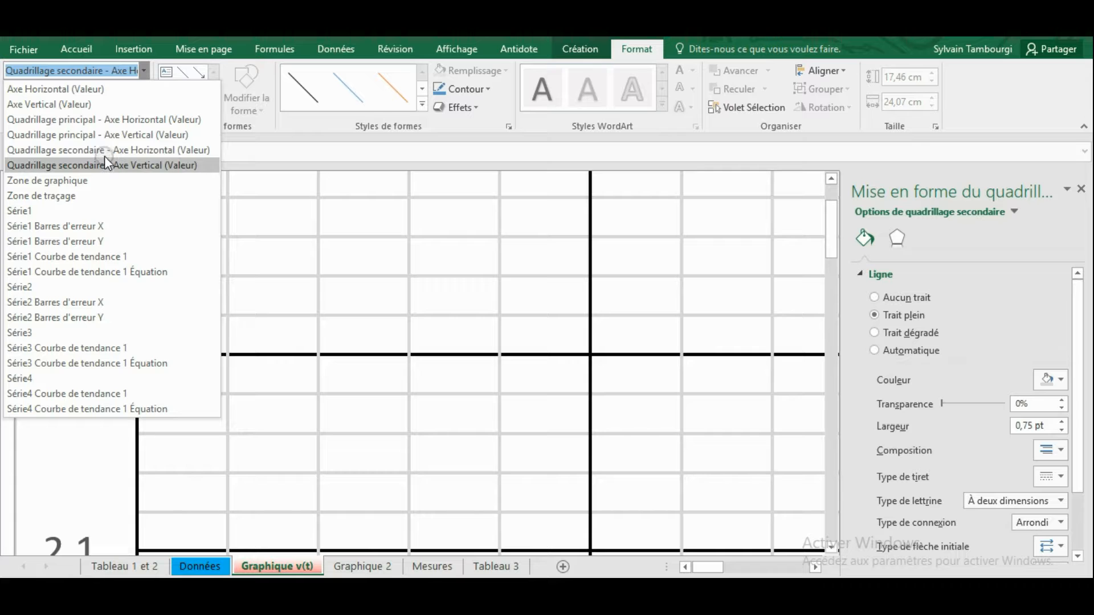
{"action": "left_click", "coordinate": [108, 121]}
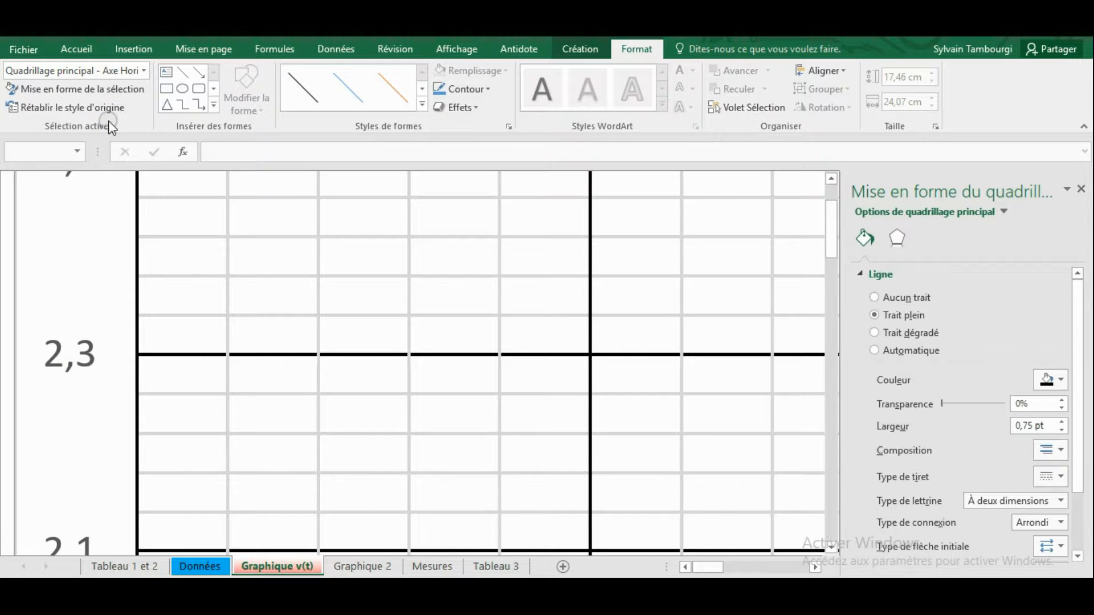
{"action": "left_click", "coordinate": [890, 299]}
{"action": "left_click", "coordinate": [876, 315]}
{"action": "left_click", "coordinate": [143, 70]}
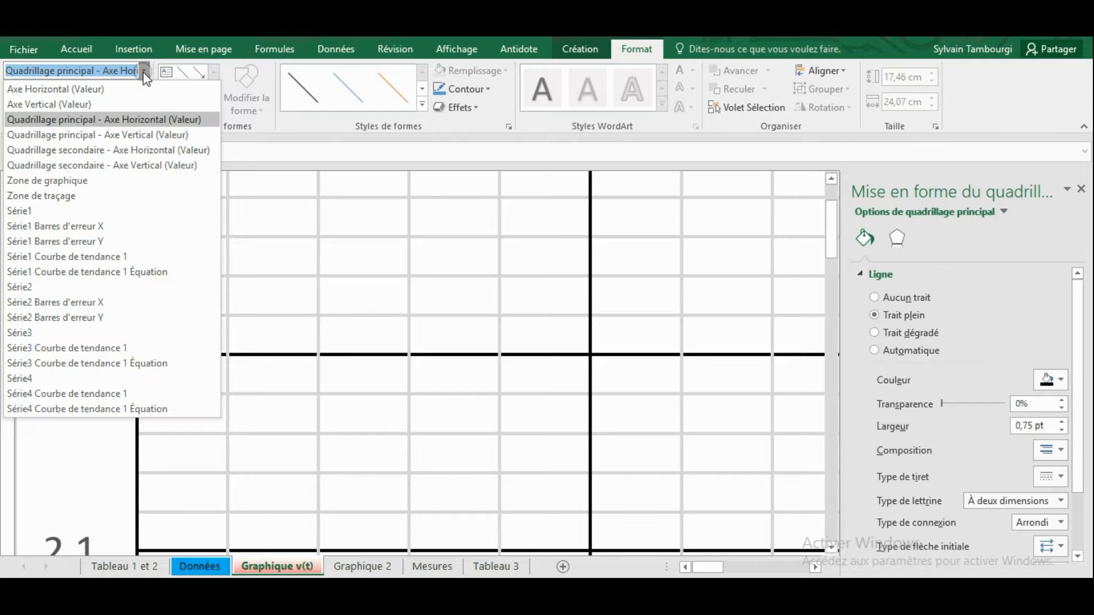
{"action": "left_click", "coordinate": [138, 135]}
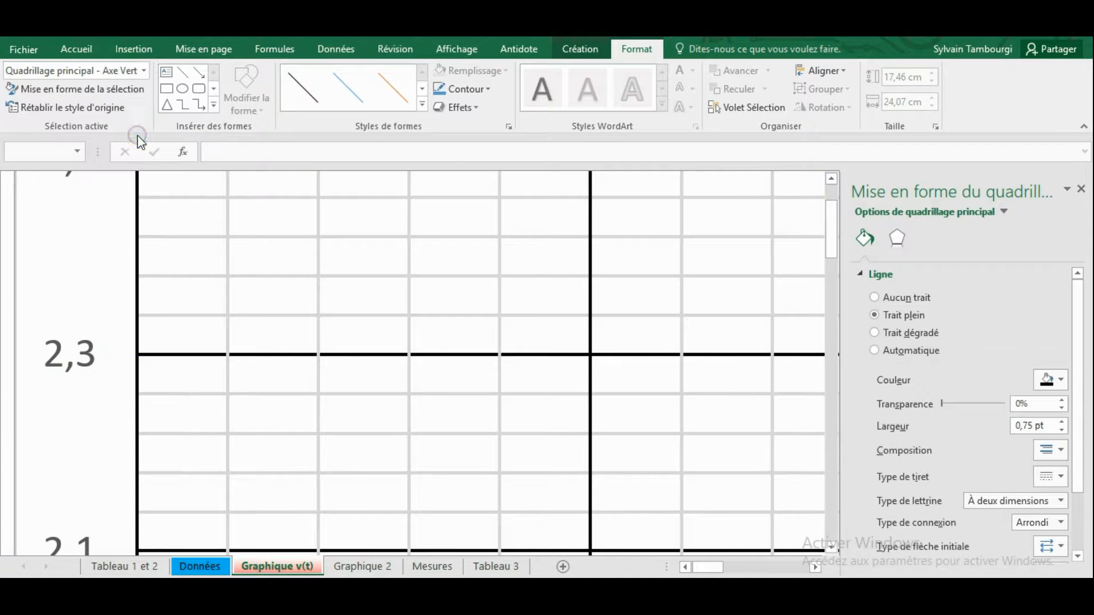
{"action": "left_click", "coordinate": [874, 315]}
- Examine the chart's overall gridlines, slope lines and equation labels at a reduced zoom
{"action": "left_click", "coordinate": [964, 584]}
{"action": "left_click", "coordinate": [964, 584]}
{"action": "left_click", "coordinate": [964, 584]}
{"action": "left_click", "coordinate": [965, 584]}
{"action": "left_click", "coordinate": [964, 584]}
{"action": "left_click", "coordinate": [964, 584]}
{"action": "left_click", "coordinate": [964, 584]}
{"action": "left_click", "coordinate": [965, 584]}
{"action": "left_click", "coordinate": [965, 584]}
{"action": "left_click", "coordinate": [964, 584]}
{"action": "left_click", "coordinate": [964, 584]}
{"action": "left_click", "coordinate": [964, 585]}
{"action": "left_click", "coordinate": [965, 584]}
{"action": "left_click", "coordinate": [964, 584]}
{"action": "left_click", "coordinate": [965, 584]}
{"action": "left_click", "coordinate": [964, 584]}
{"action": "left_click", "coordinate": [964, 585]}
{"action": "left_click", "coordinate": [964, 584]}
{"action": "left_click", "coordinate": [964, 584]}
{"action": "left_click", "coordinate": [964, 584]}
{"action": "left_click", "coordinate": [965, 584]}
{"action": "left_click", "coordinate": [964, 584]}
{"action": "left_click", "coordinate": [965, 584]}
{"action": "left_click", "coordinate": [964, 584]}
{"action": "left_click", "coordinate": [964, 584]}
{"action": "left_click", "coordinate": [964, 584]}
{"action": "left_click", "coordinate": [965, 584]}
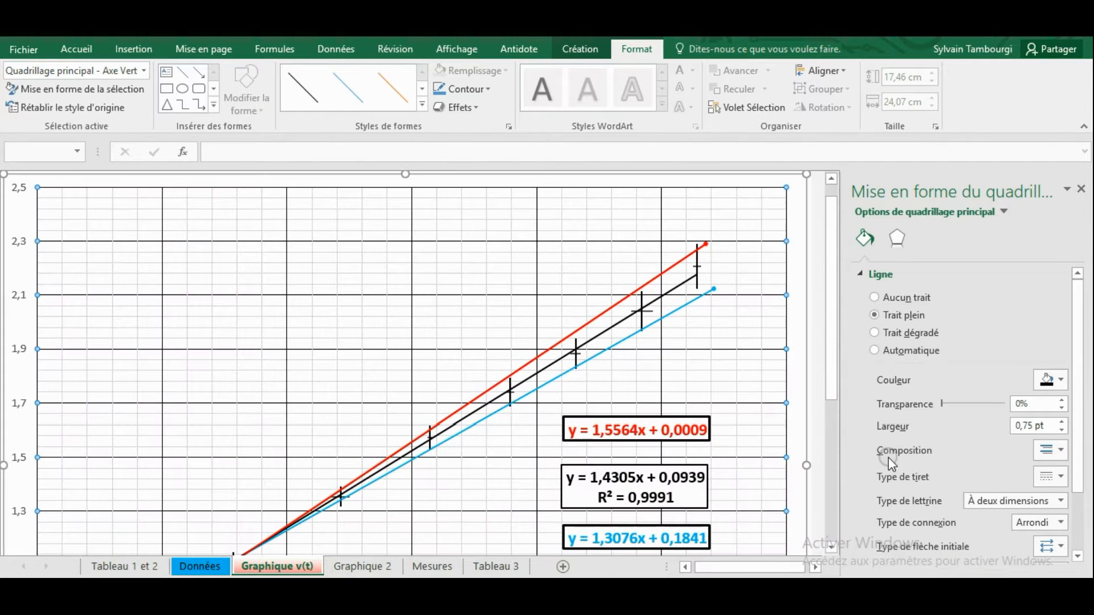
{"action": "left_click_drag", "start_coordinate": [838, 374], "coordinate": [836, 322]}
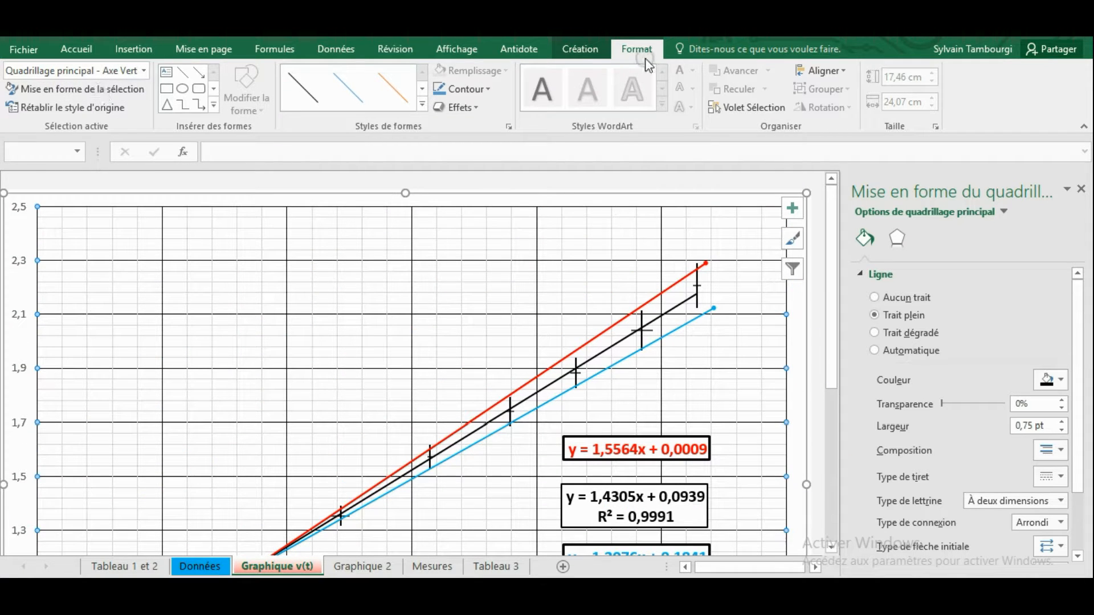
- Add a chart title above the plot reading "Vitesse en fonction du temps"
{"action": "left_click", "coordinate": [573, 49]}
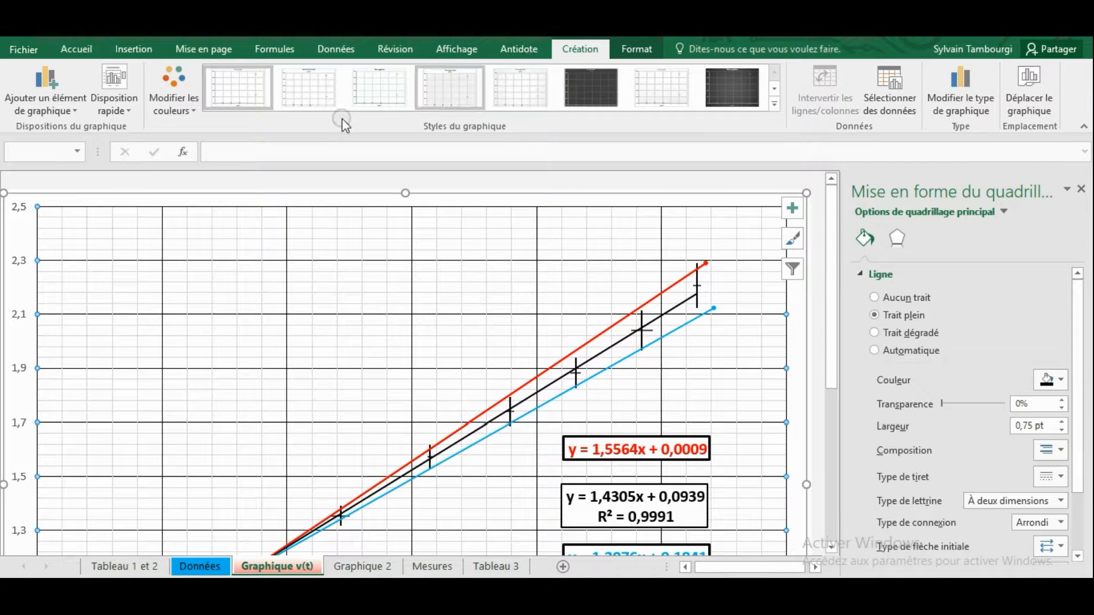
{"action": "left_click", "coordinate": [49, 109]}
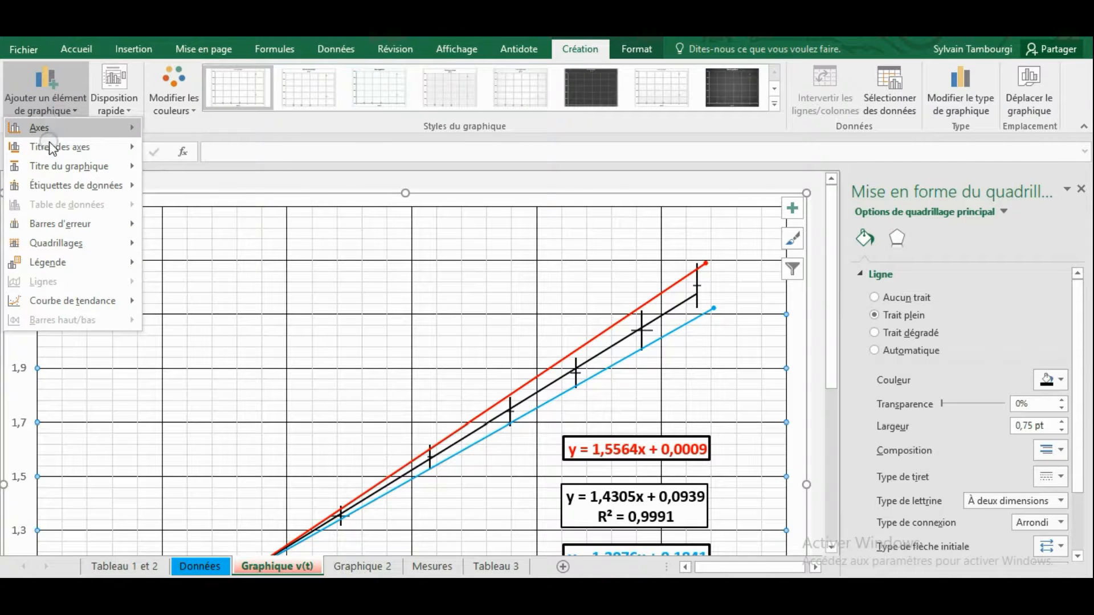
{"action": "mouse_move", "coordinate": [49, 148]}
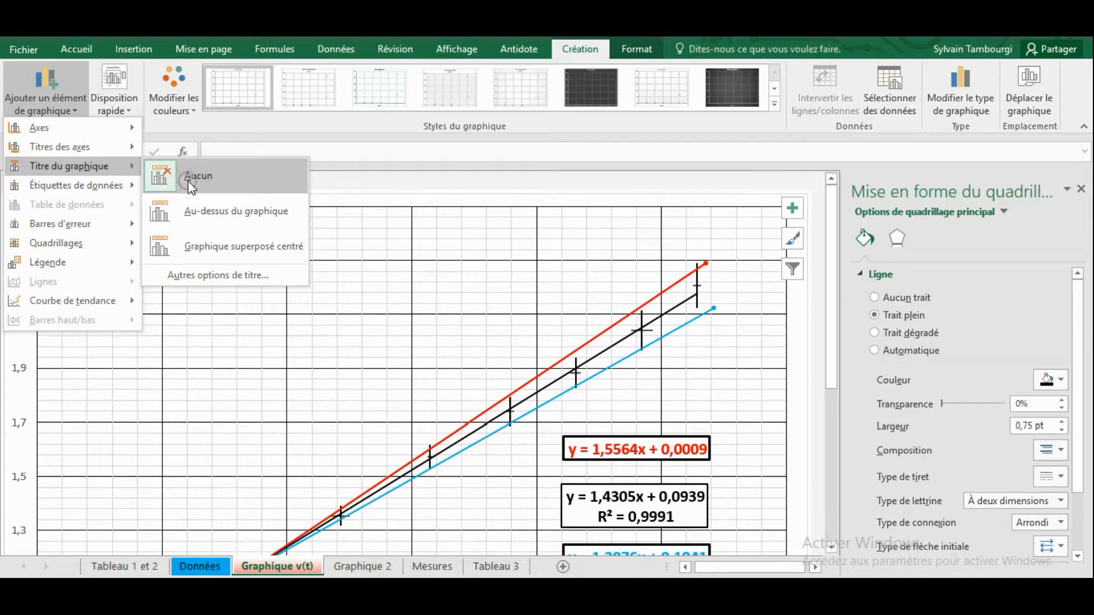
{"action": "left_click", "coordinate": [200, 210]}
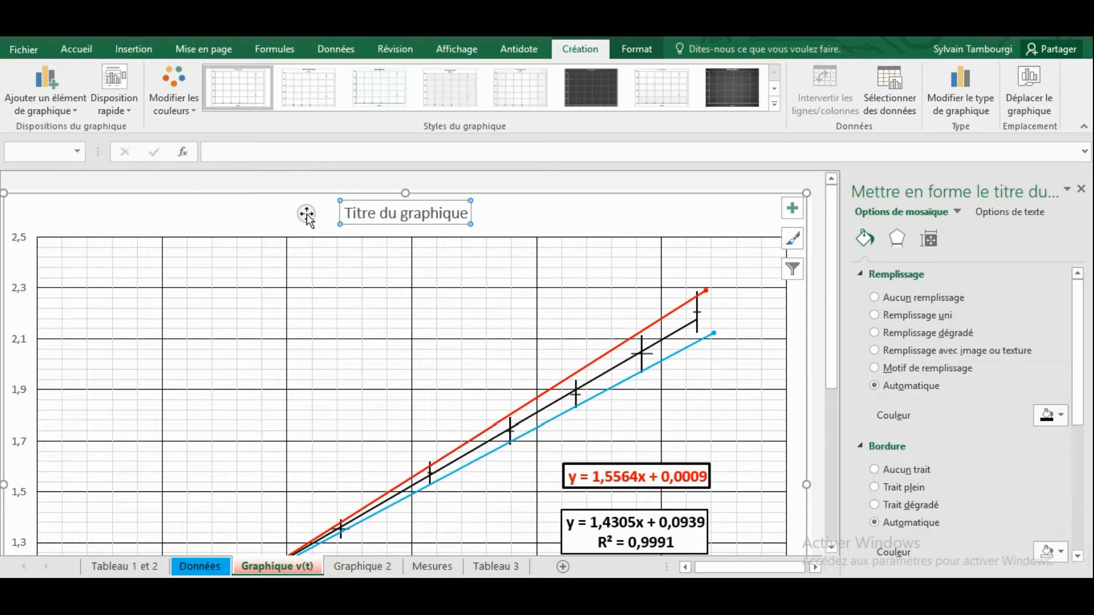
{"action": "left_click_drag", "start_coordinate": [356, 214], "coordinate": [464, 216]}
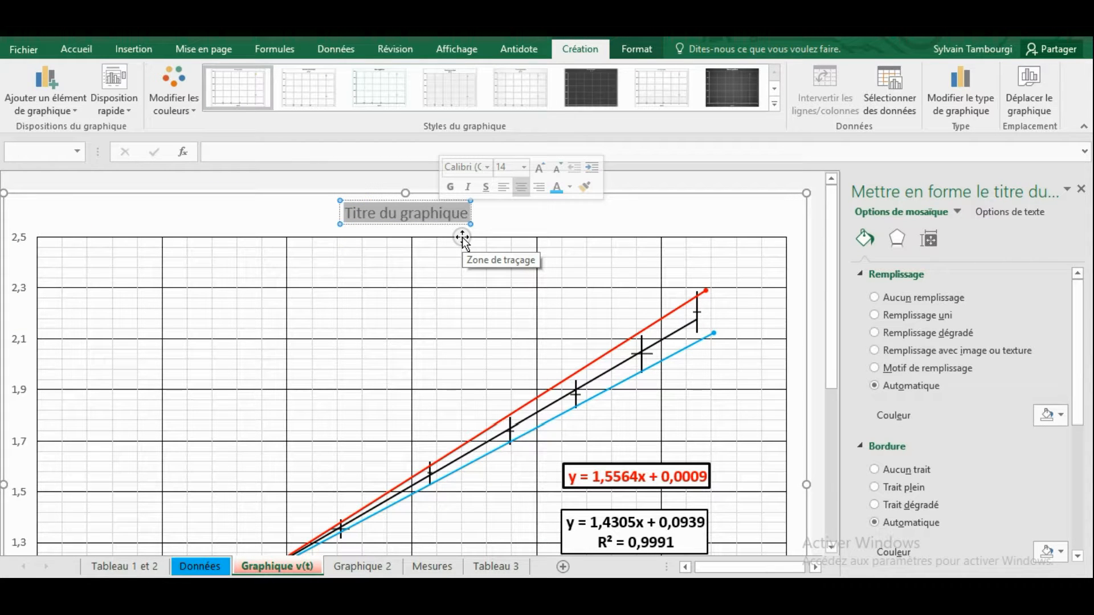
{"action": "type", "text": "V"}
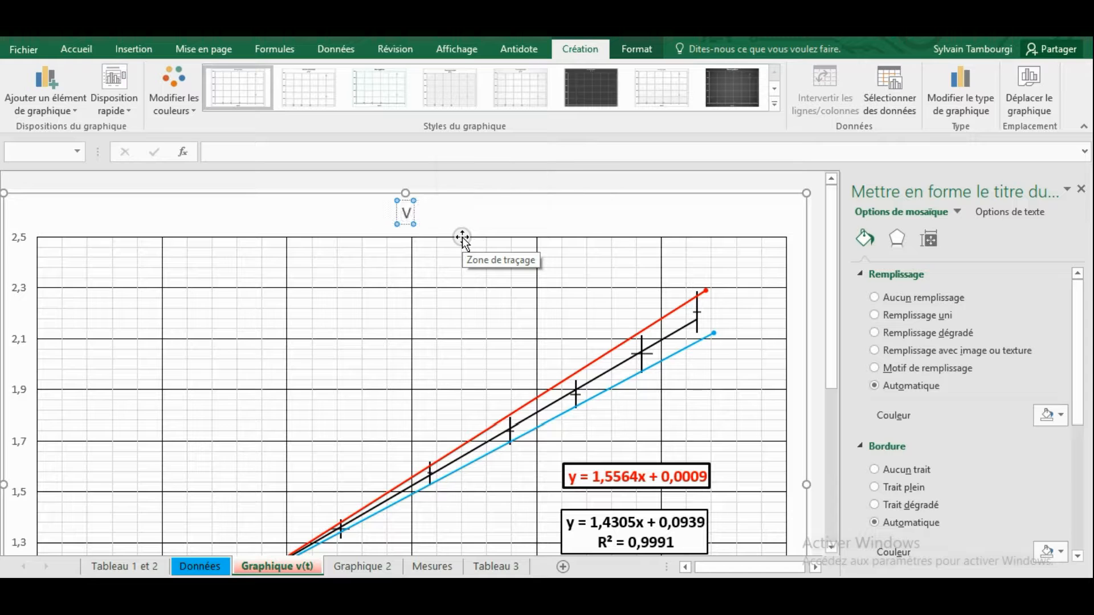
{"action": "type", "text": "itesse e"}
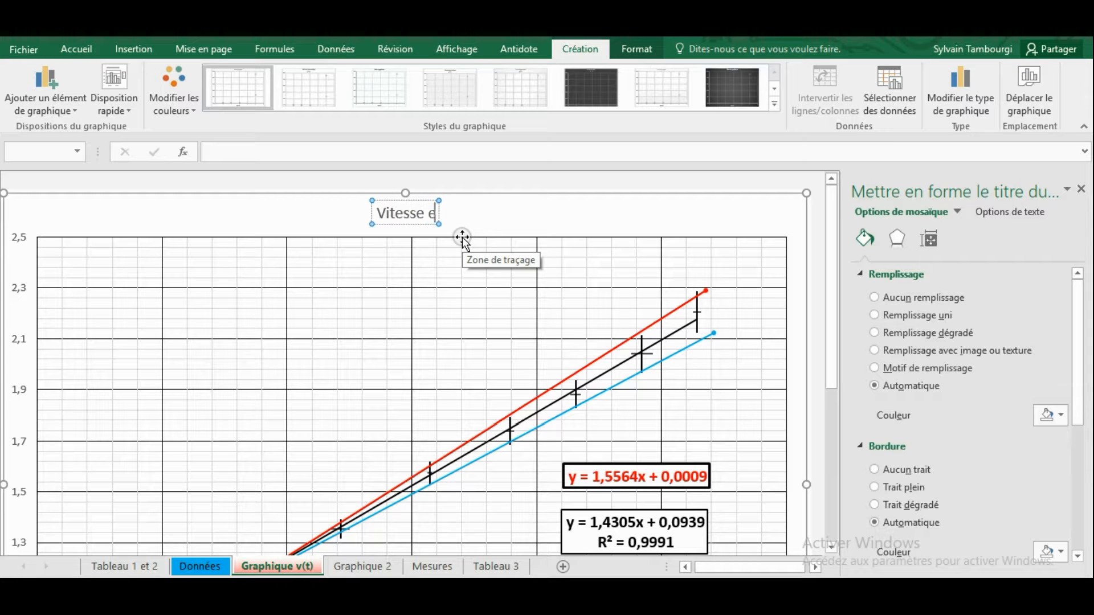
{"action": "type", "text": "n fonction du temps"}
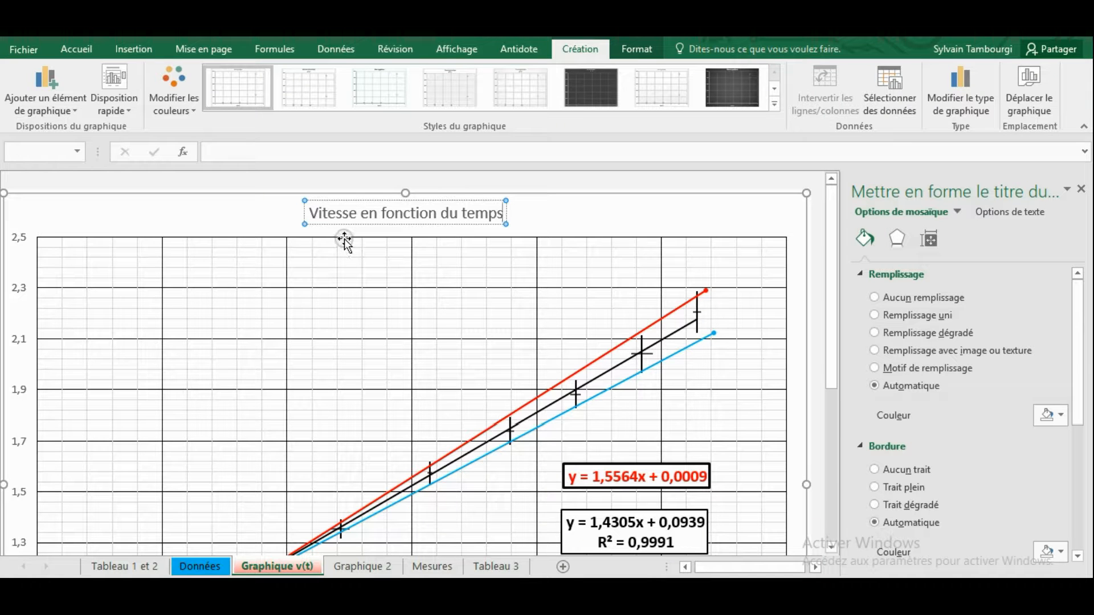
- Format the chart title text as 18 pt, bold, in the automatic black colour
{"action": "left_click", "coordinate": [309, 212]}
{"action": "left_click_drag", "start_coordinate": [367, 209], "coordinate": [506, 212]}
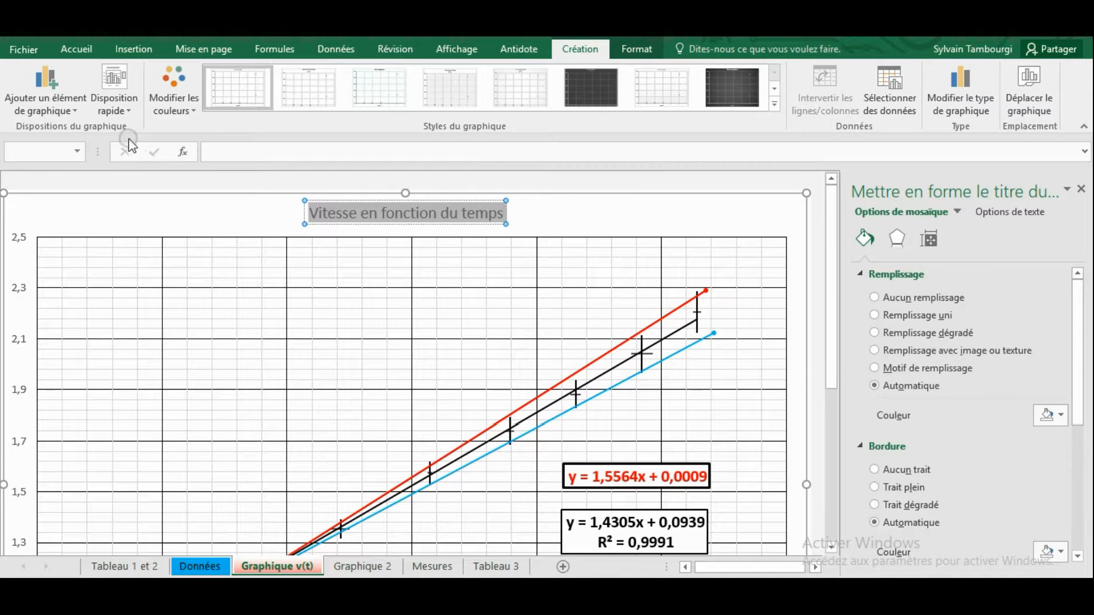
{"action": "left_click", "coordinate": [77, 52]}
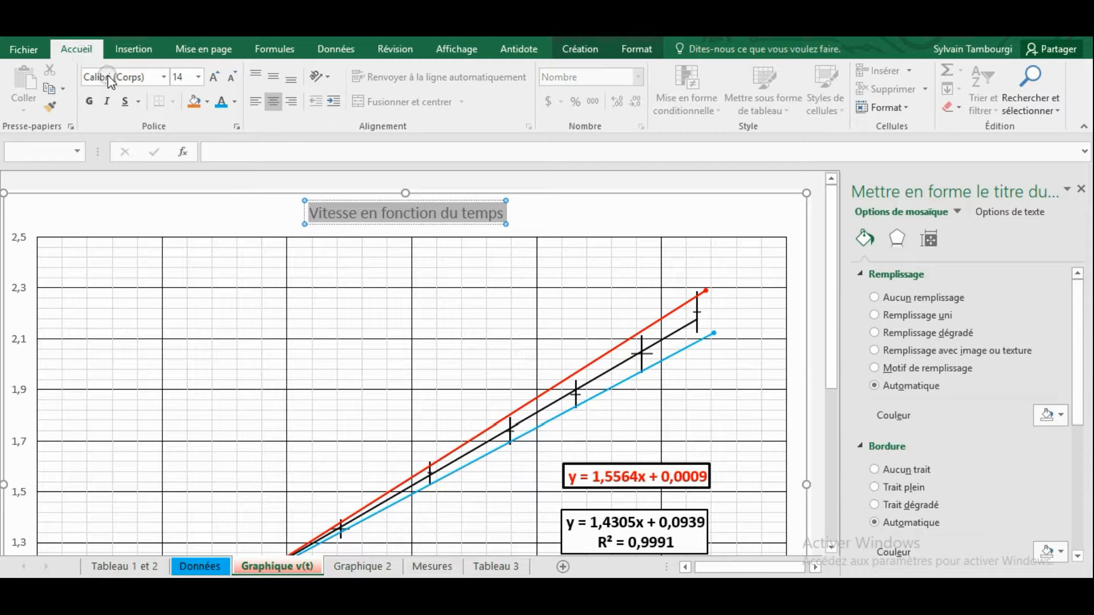
{"action": "left_click", "coordinate": [198, 76]}
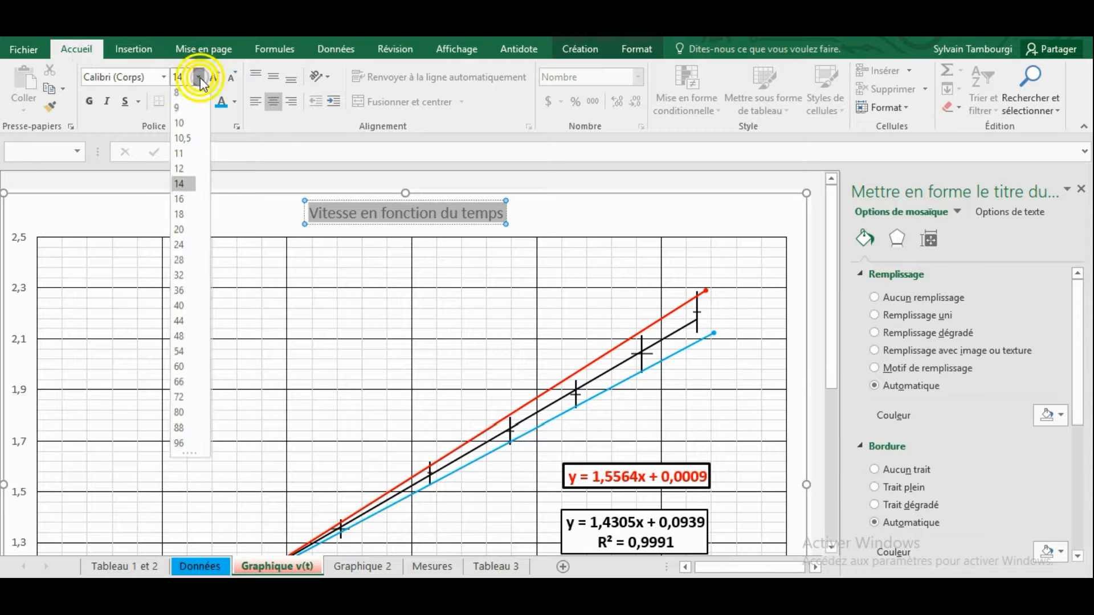
{"action": "left_click", "coordinate": [180, 218]}
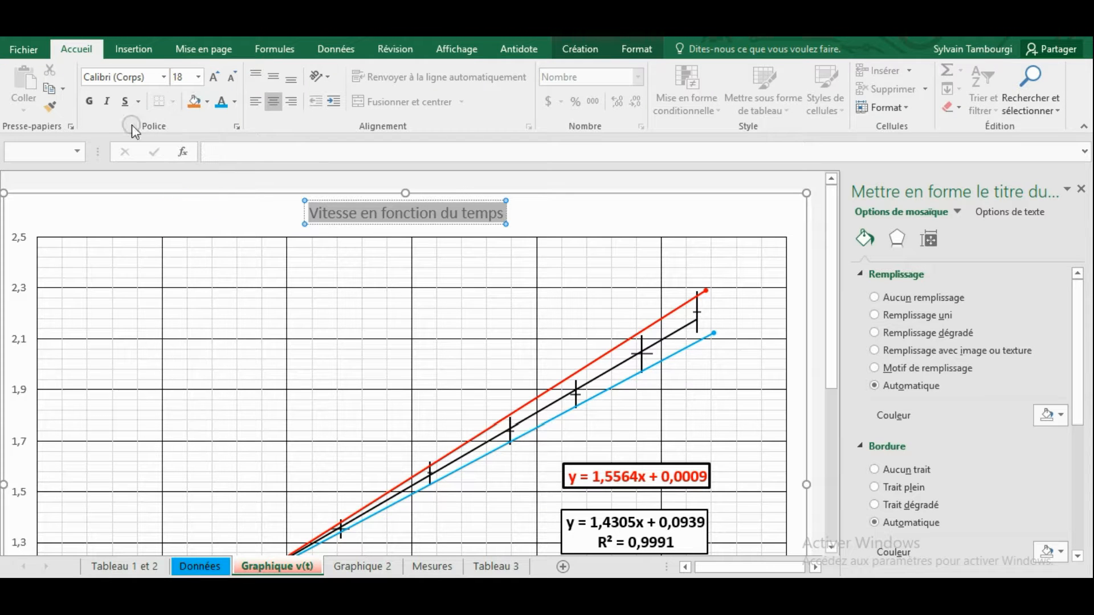
{"action": "left_click", "coordinate": [90, 102]}
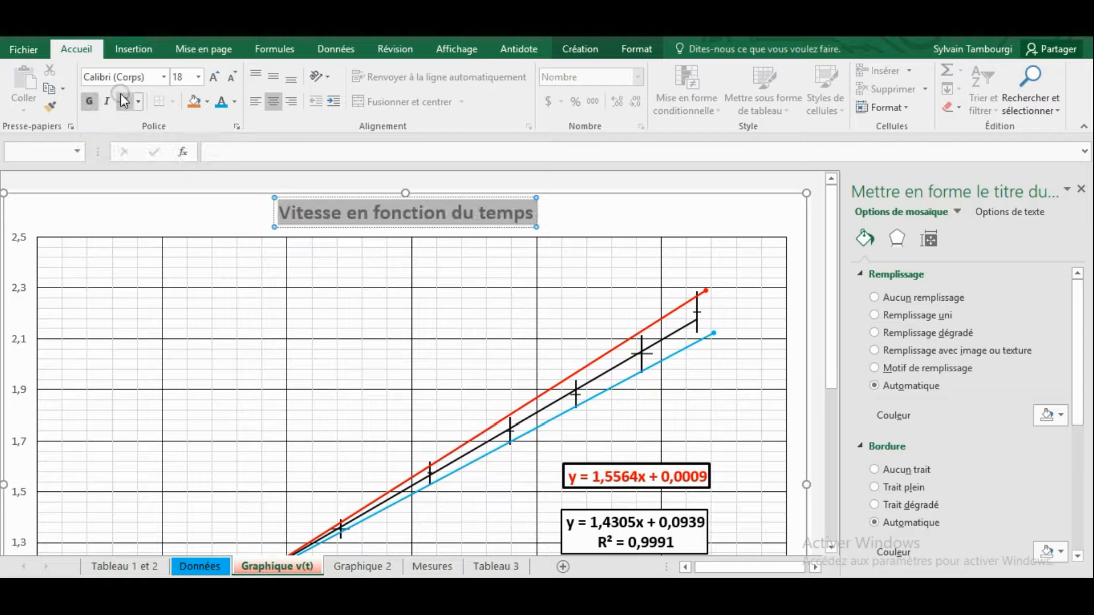
{"action": "left_click", "coordinate": [235, 102]}
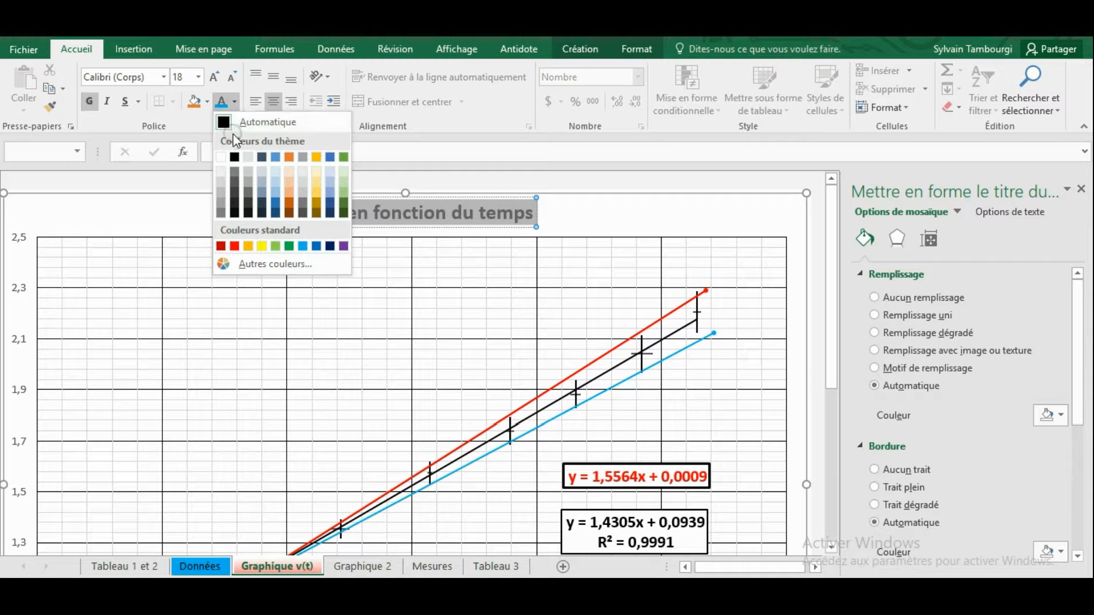
{"action": "left_click", "coordinate": [224, 121]}
{"action": "left_click", "coordinate": [513, 284]}
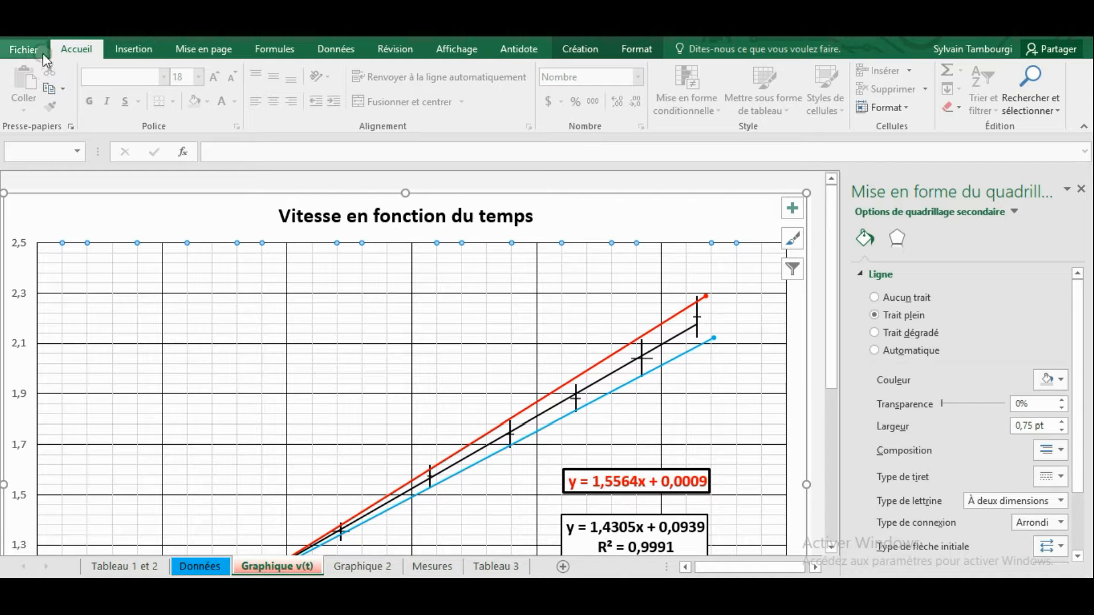
- Add a title to the horizontal axis reading "Temps (s)"
{"action": "left_click", "coordinate": [632, 49]}
{"action": "left_click", "coordinate": [580, 49]}
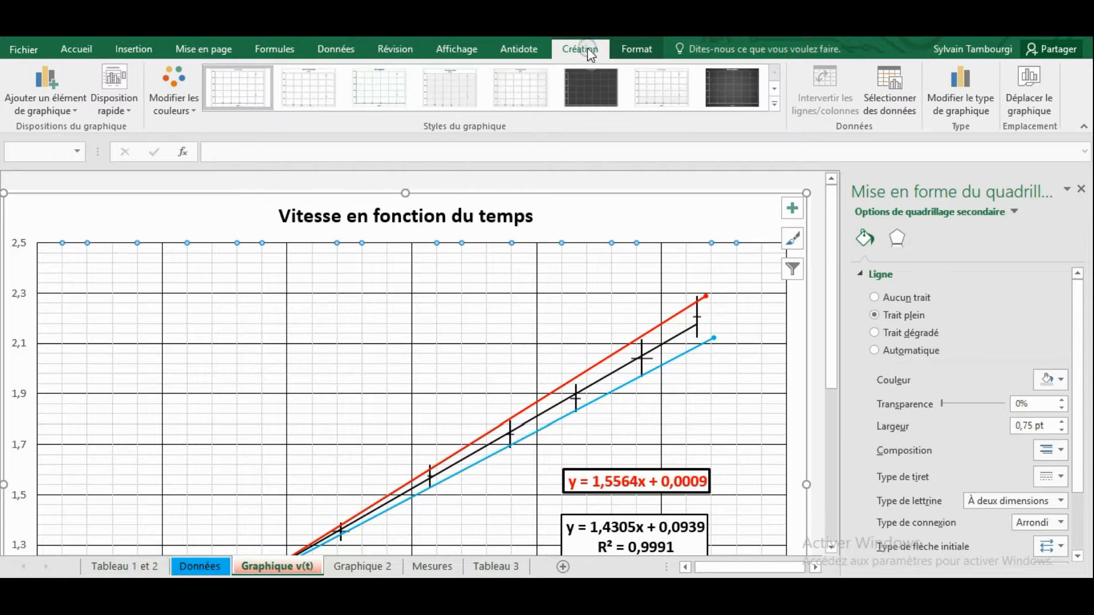
{"action": "left_click", "coordinate": [40, 99]}
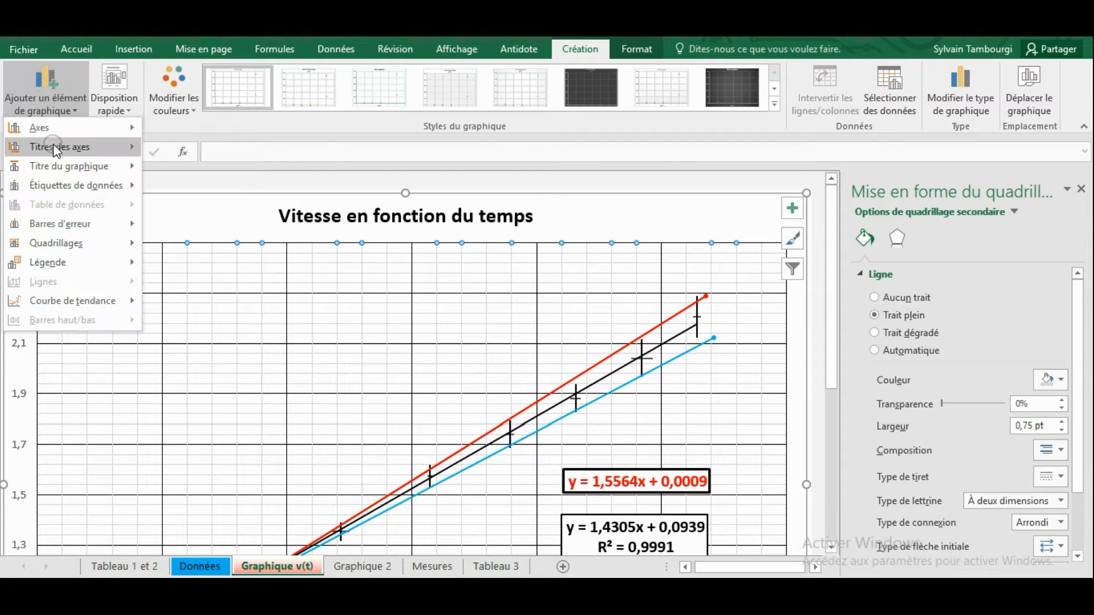
{"action": "mouse_move", "coordinate": [53, 143]}
{"action": "left_click", "coordinate": [210, 150]}
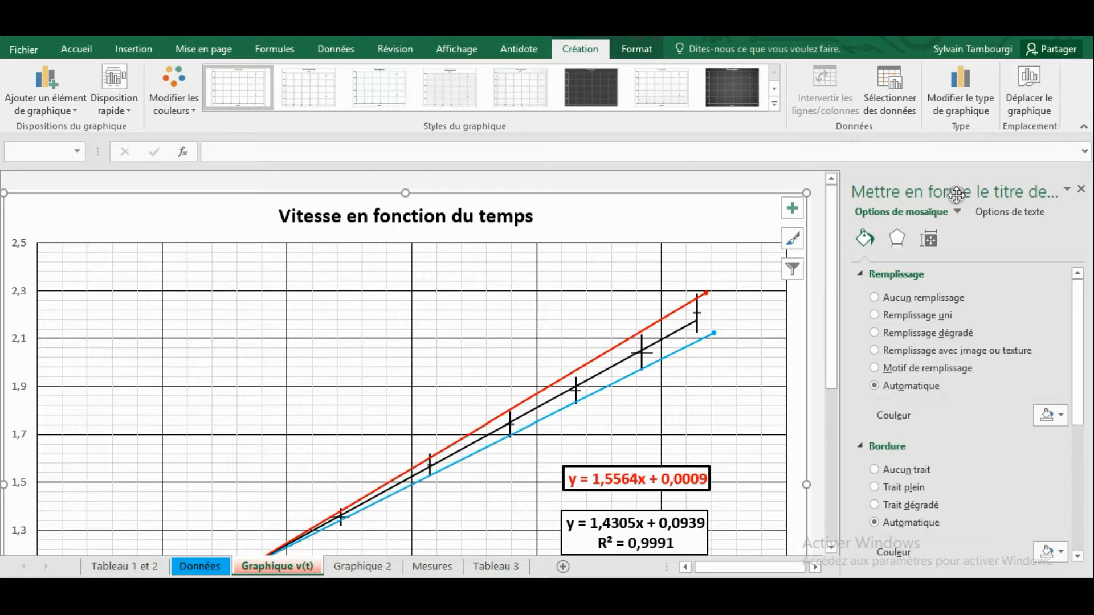
{"action": "left_click_drag", "start_coordinate": [833, 258], "coordinate": [835, 447]}
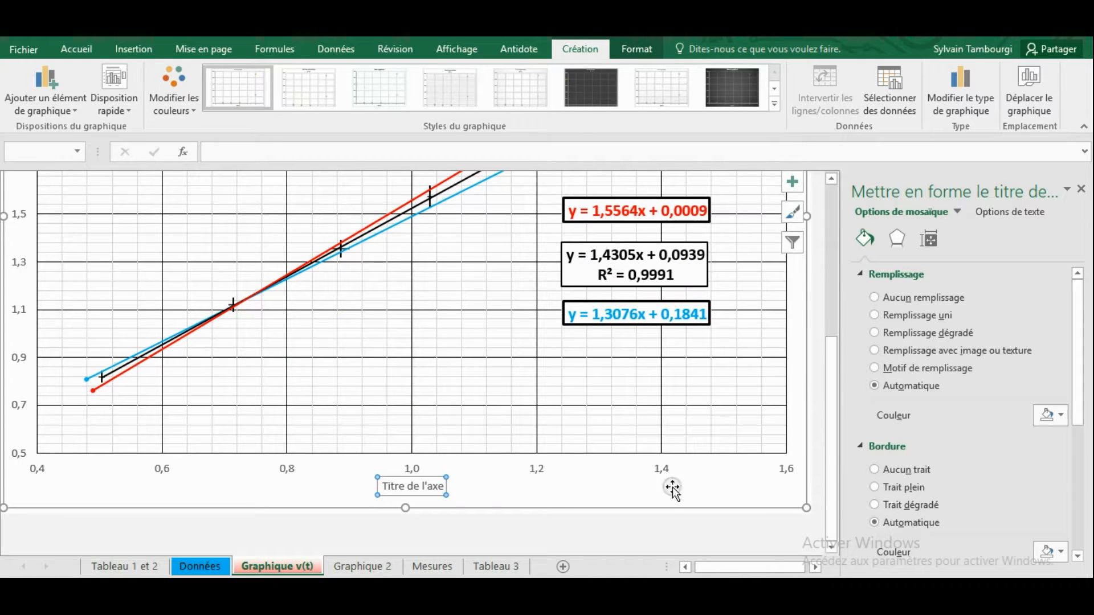
{"action": "left_click", "coordinate": [445, 491]}
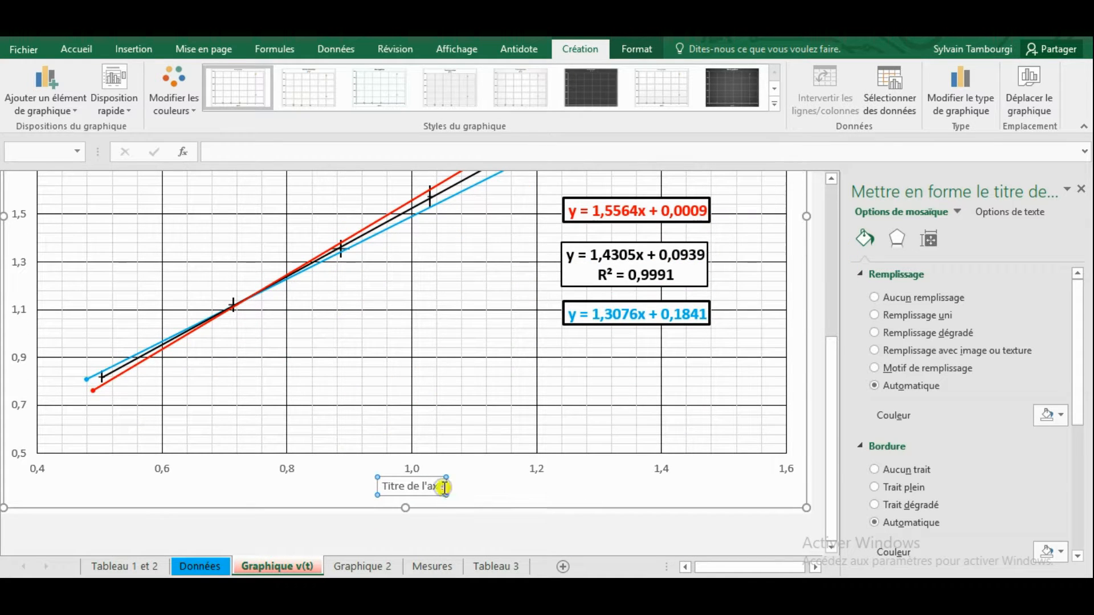
{"action": "left_click_drag", "start_coordinate": [445, 491], "coordinate": [397, 488]}
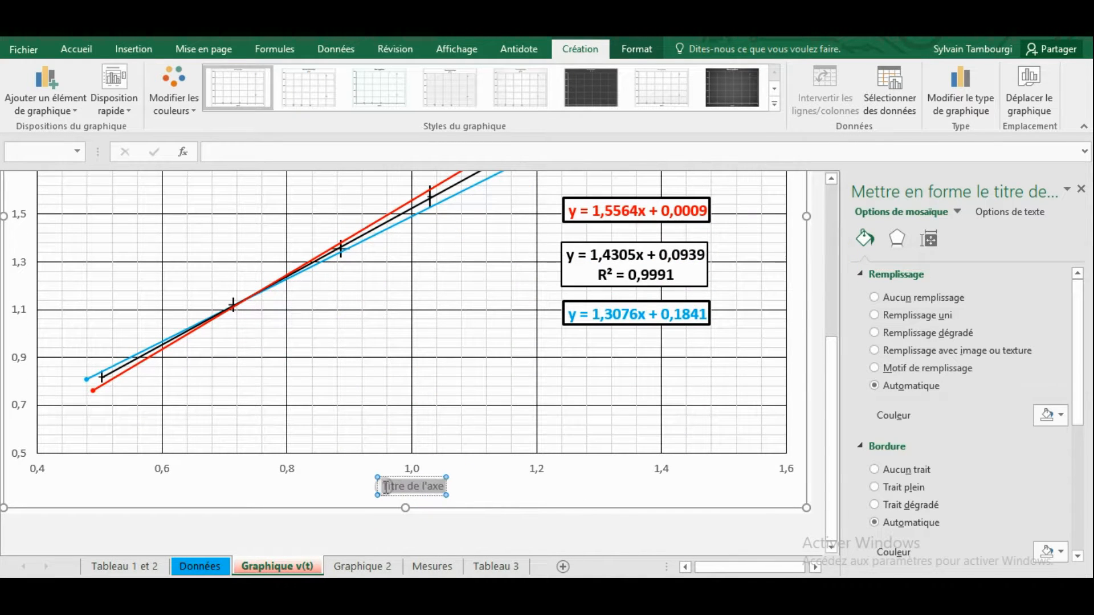
{"action": "key", "text": "BackSpace"}
{"action": "type", "text": "Tempo"}
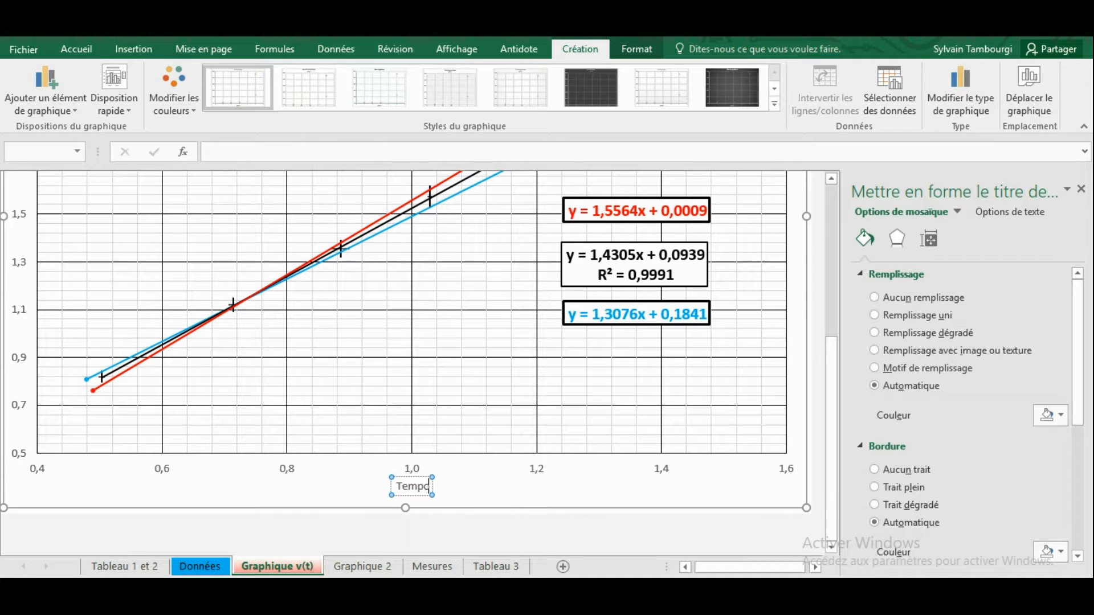
{"action": "type", "text": " (s"}
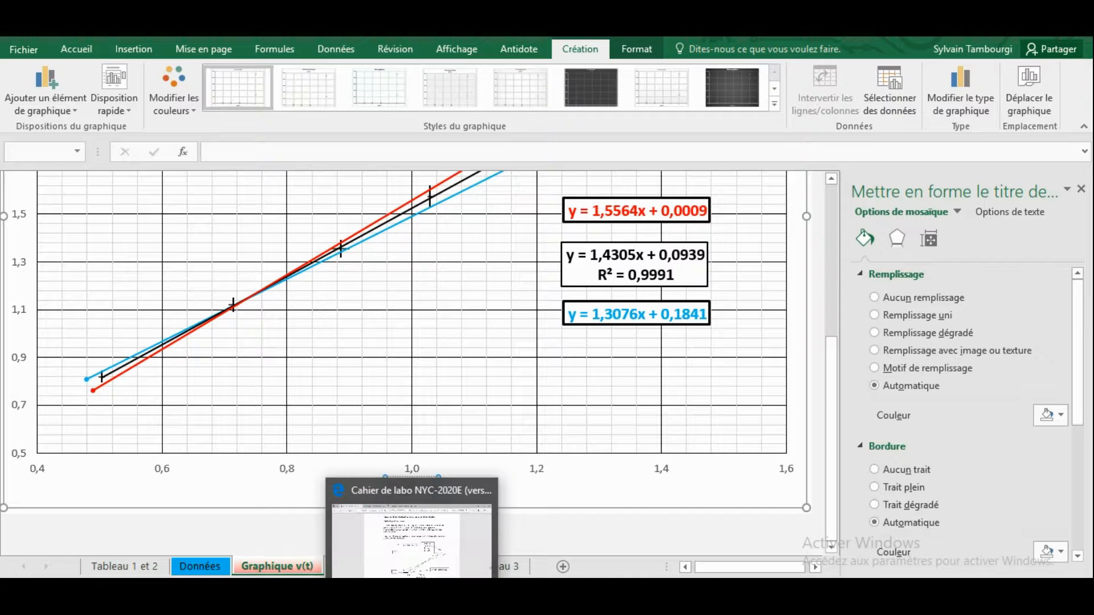
- Set the font size of the horizontal axis title to 14
{"action": "left_click_drag", "start_coordinate": [392, 484], "coordinate": [438, 478]}
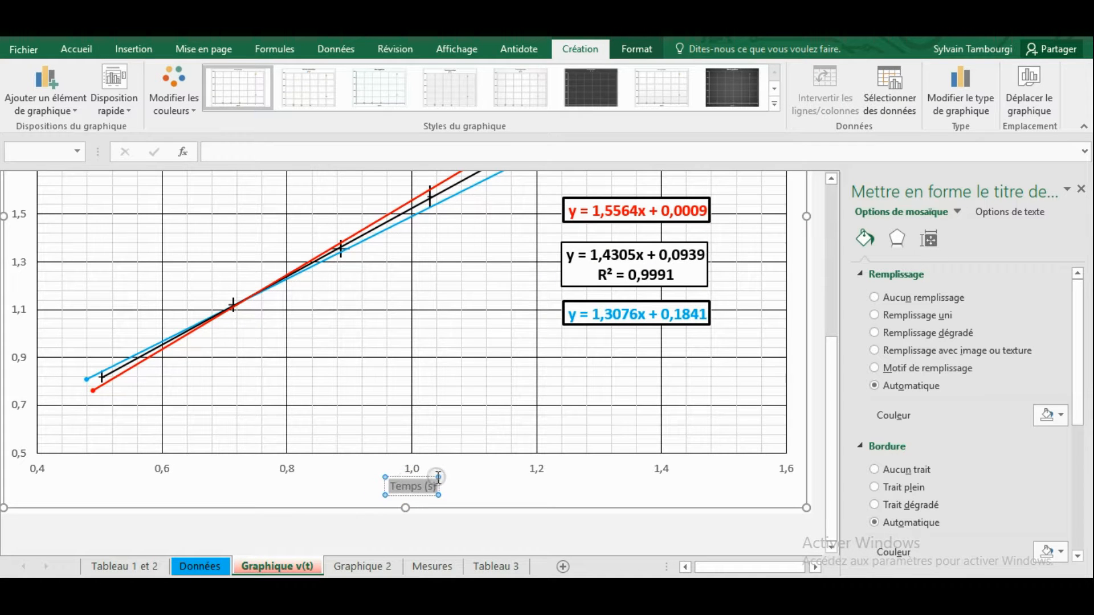
{"action": "left_click", "coordinate": [71, 50]}
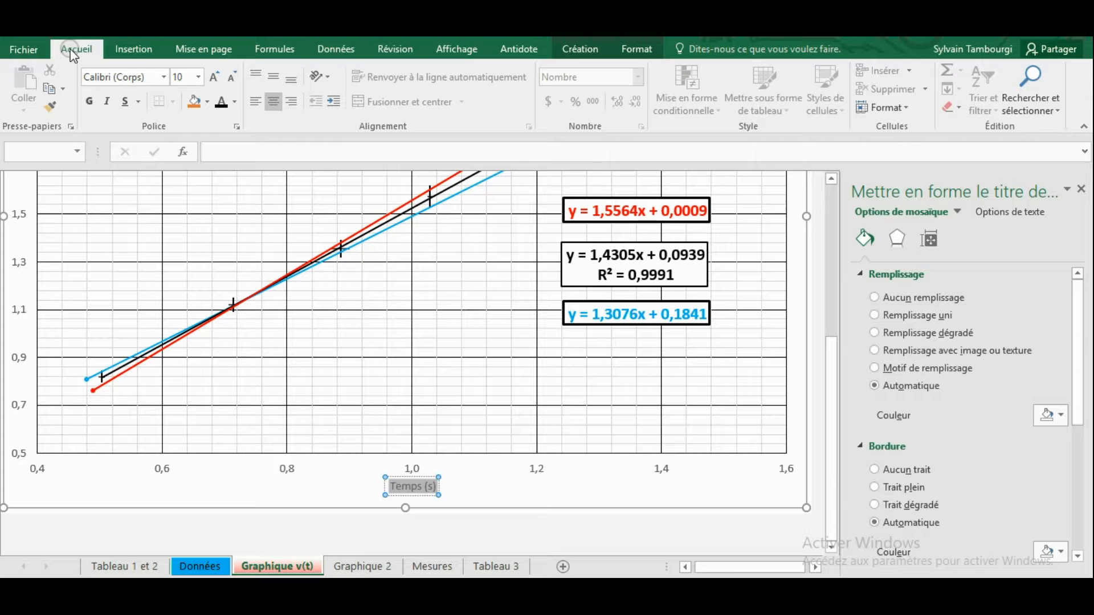
{"action": "left_click", "coordinate": [198, 77]}
{"action": "left_click", "coordinate": [180, 187]}
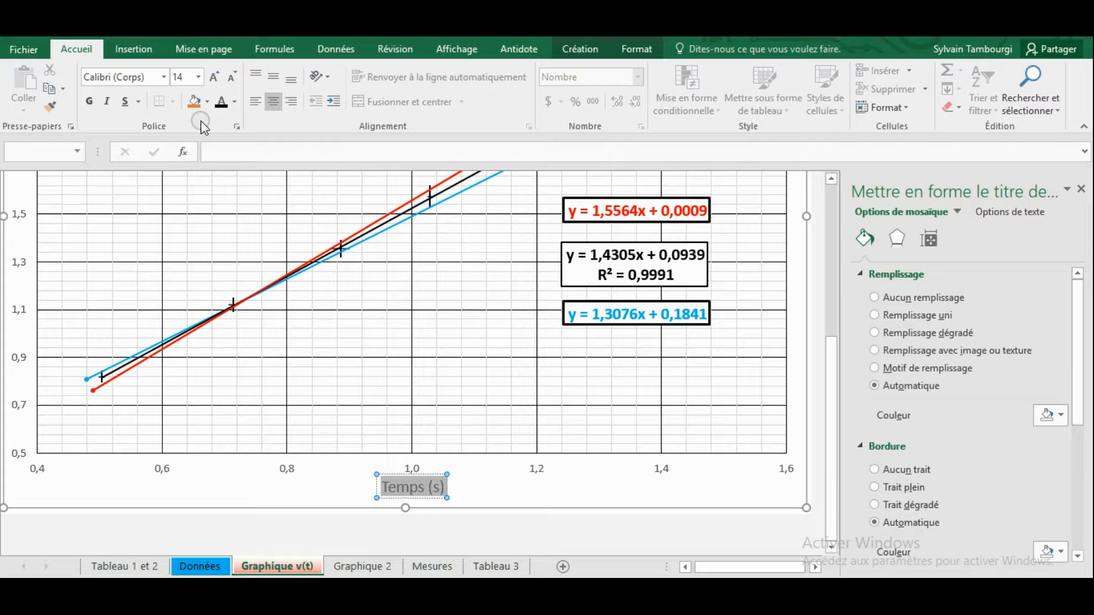
- Make the horizontal axis title "Temps (s)" bold and black
{"action": "left_click", "coordinate": [90, 103]}
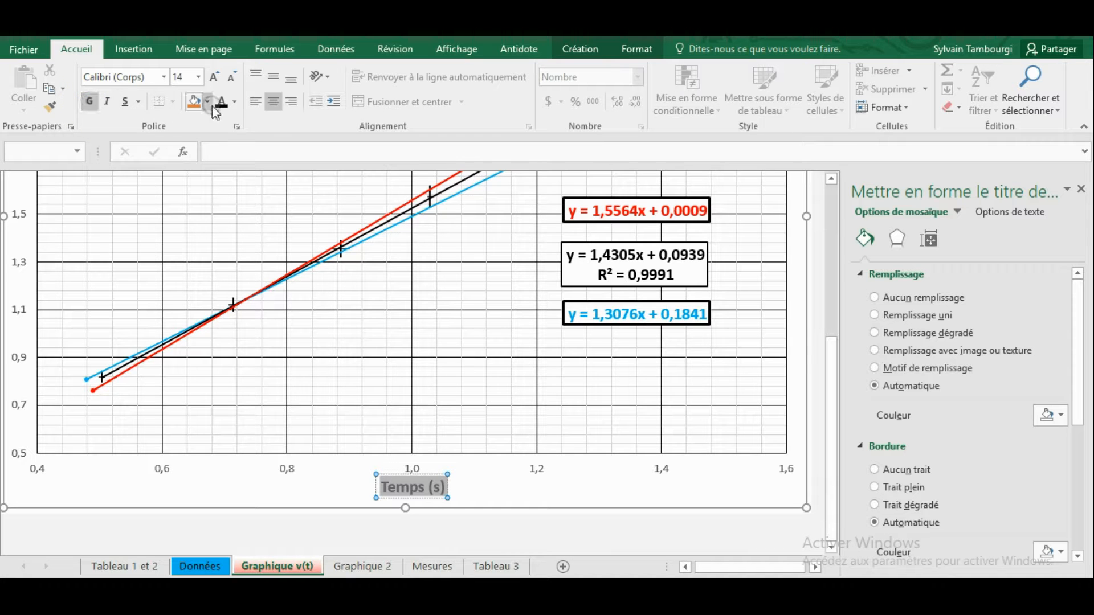
{"action": "left_click", "coordinate": [222, 105]}
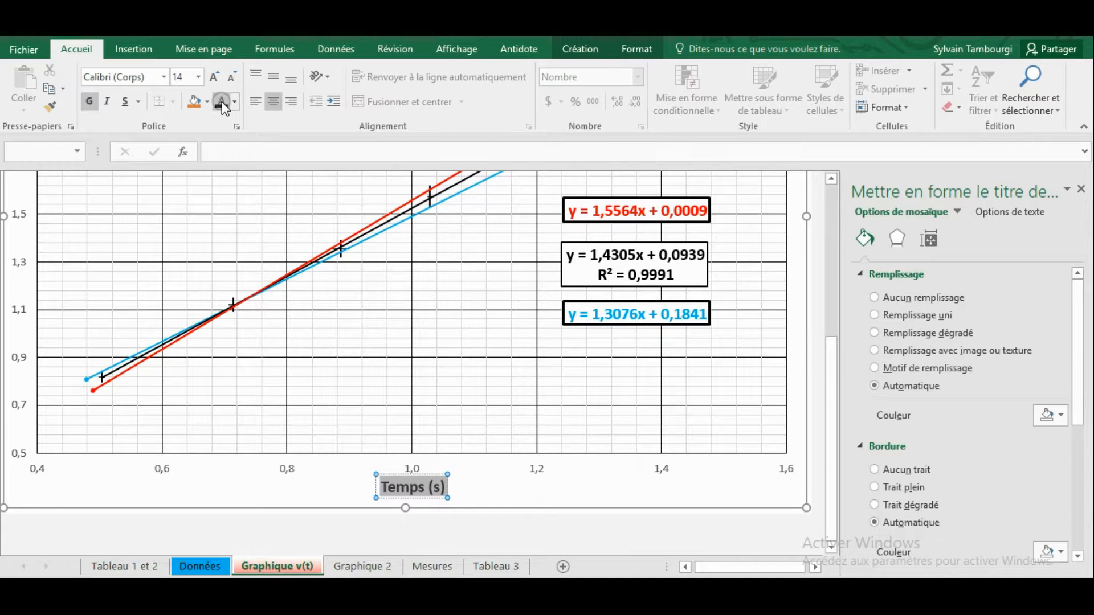
{"action": "left_click", "coordinate": [497, 471]}
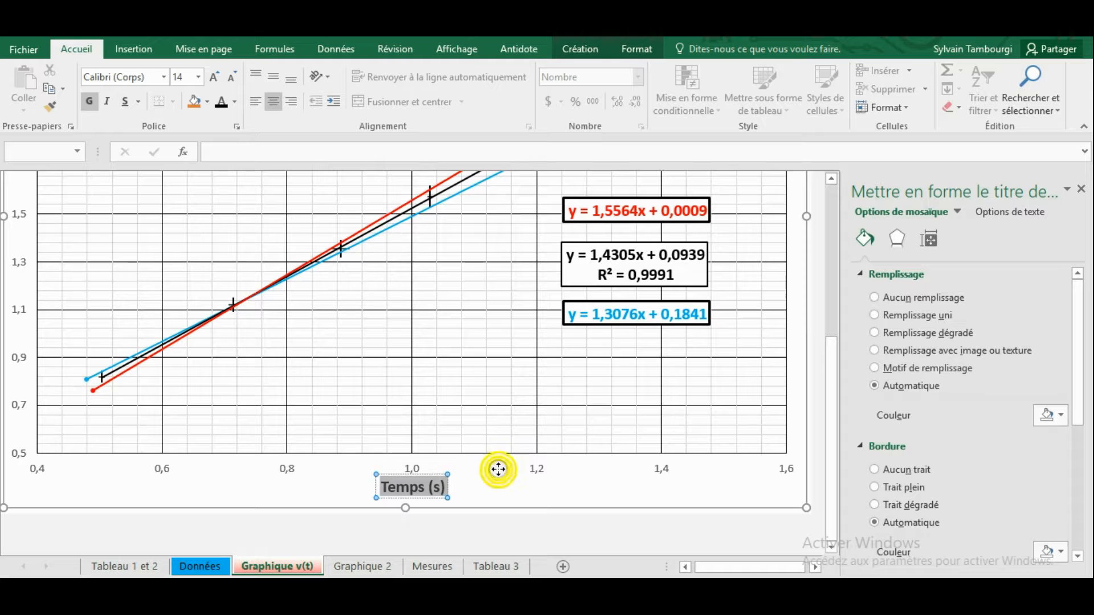
- Add a title to the primary vertical axis and select its placeholder text
{"action": "scroll", "coordinate": [228, 396], "scroll_direction": "up", "scroll_amount": 2}
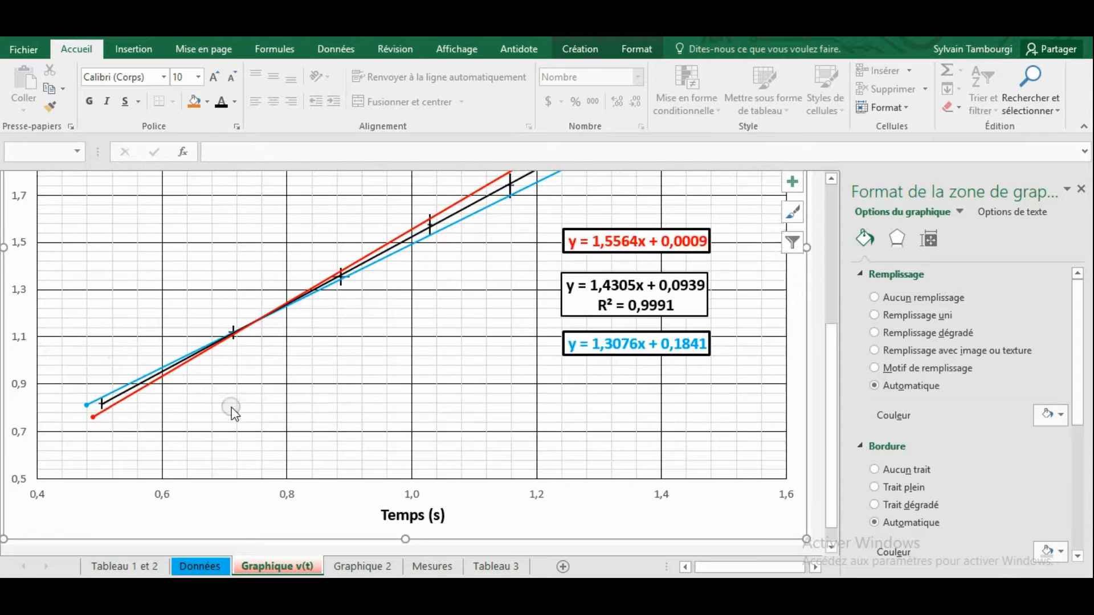
{"action": "left_click", "coordinate": [581, 49]}
{"action": "left_click", "coordinate": [57, 96]}
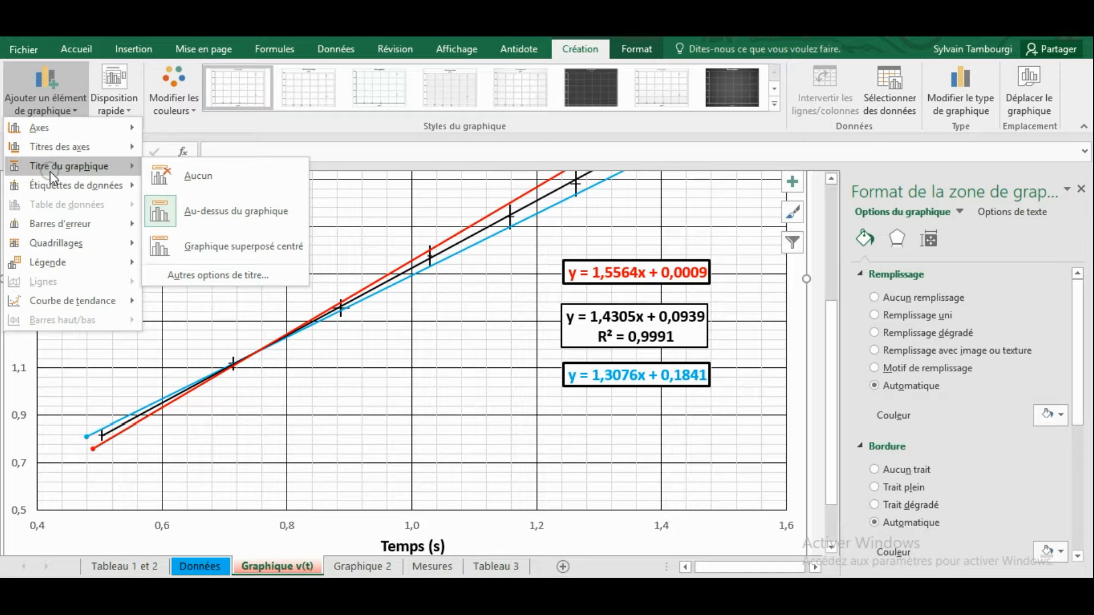
{"action": "mouse_move", "coordinate": [73, 152]}
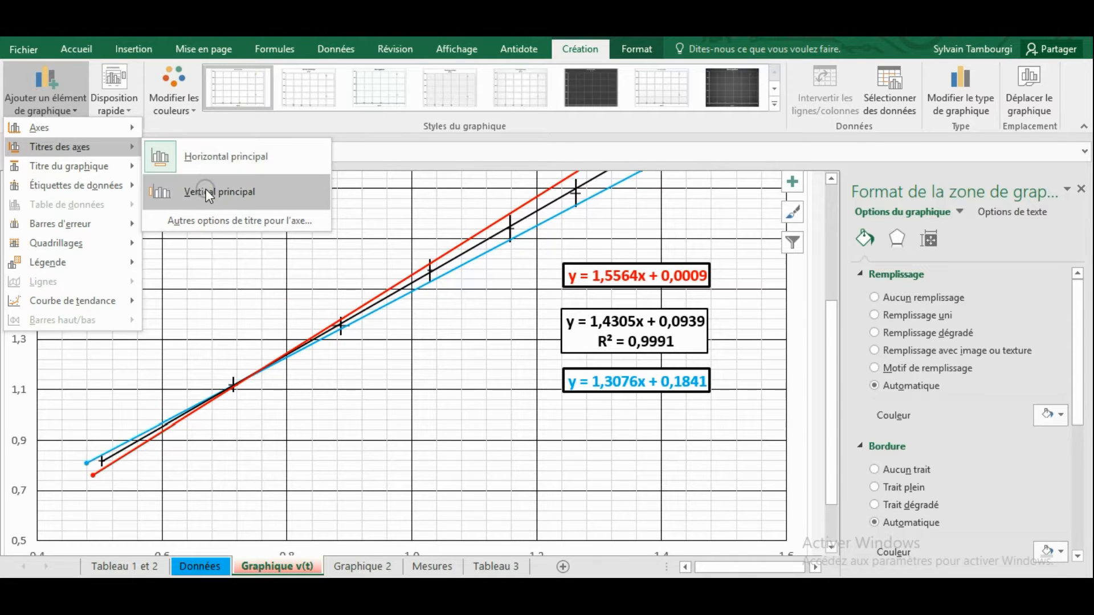
{"action": "left_click", "coordinate": [206, 191]}
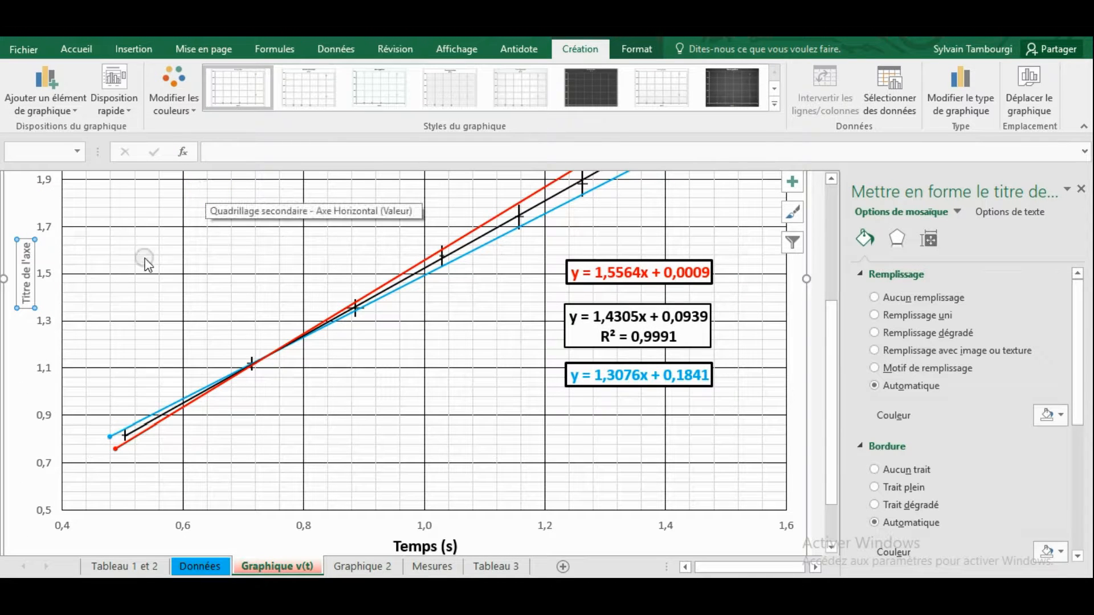
{"action": "left_click", "coordinate": [22, 305]}
{"action": "left_click_drag", "start_coordinate": [22, 304], "coordinate": [28, 253]}
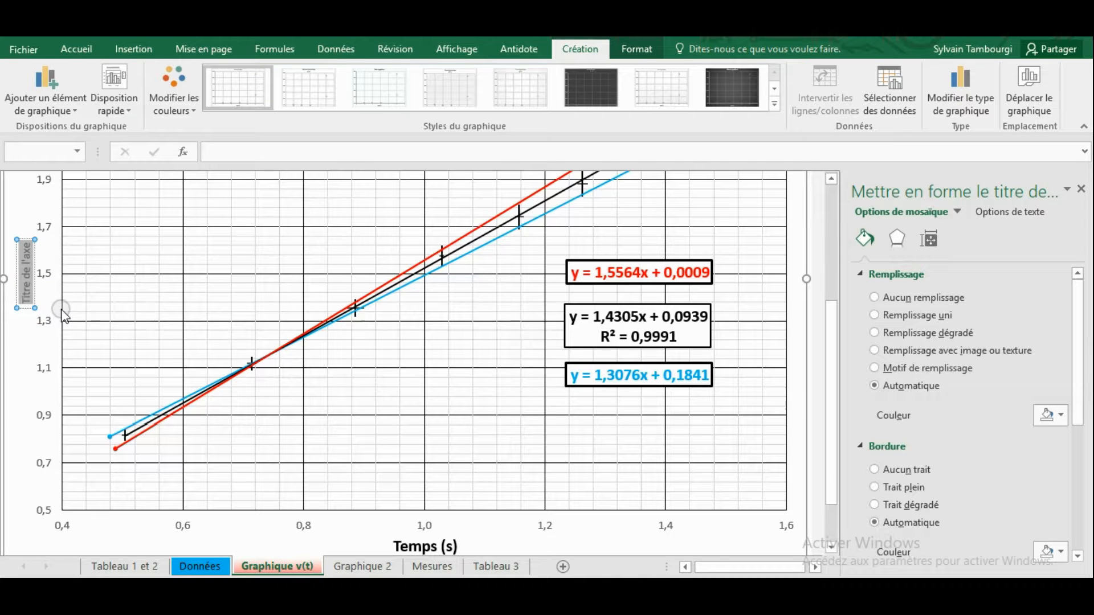
- Format the vertical axis title as 14 pt bold
{"action": "left_click", "coordinate": [82, 47]}
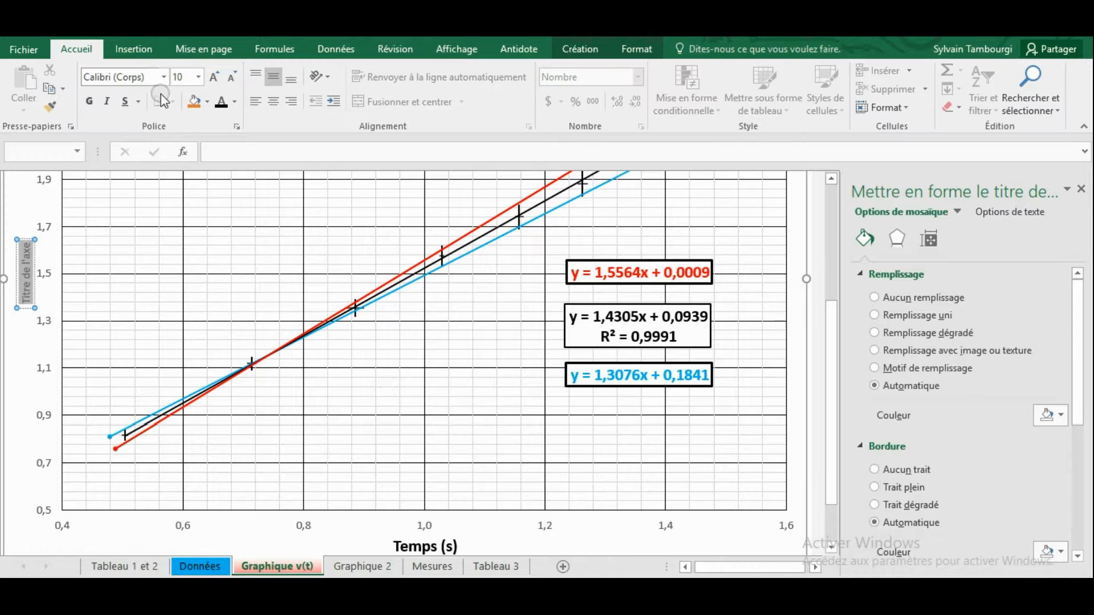
{"action": "left_click", "coordinate": [198, 78]}
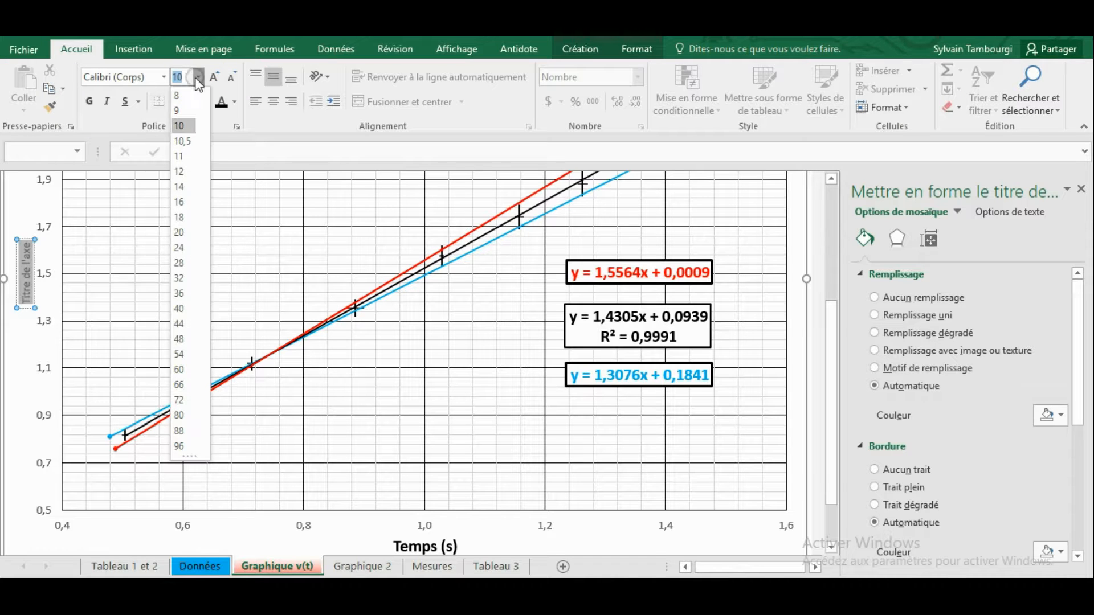
{"action": "left_click", "coordinate": [183, 186]}
{"action": "left_click", "coordinate": [88, 101]}
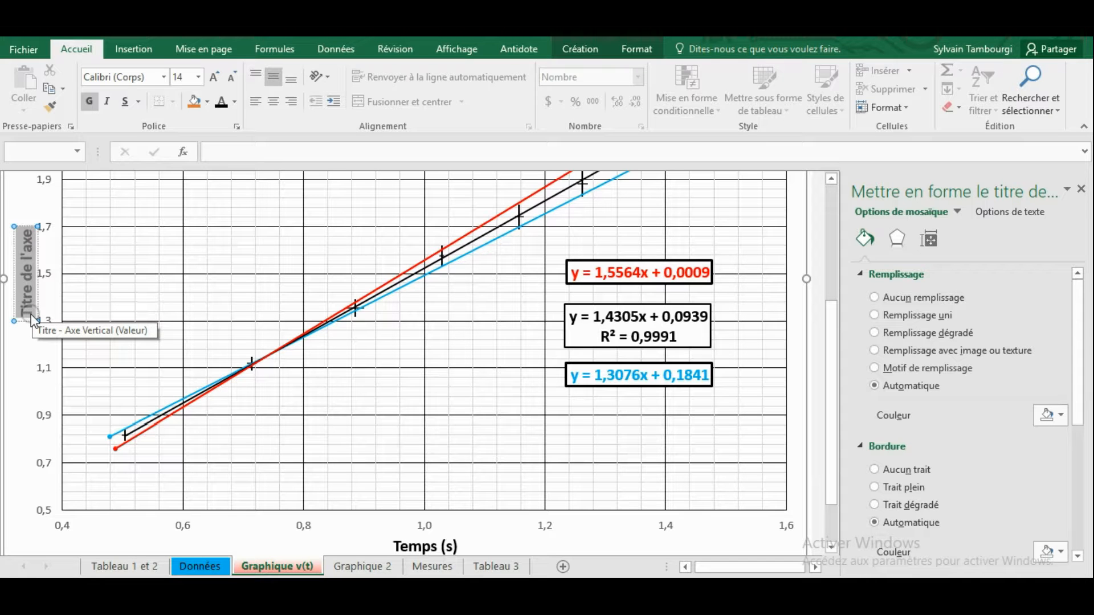
- Replace the vertical axis title text with "Vitesse (m/s)" and colour it black
{"action": "type", "text": "Vitesse"}
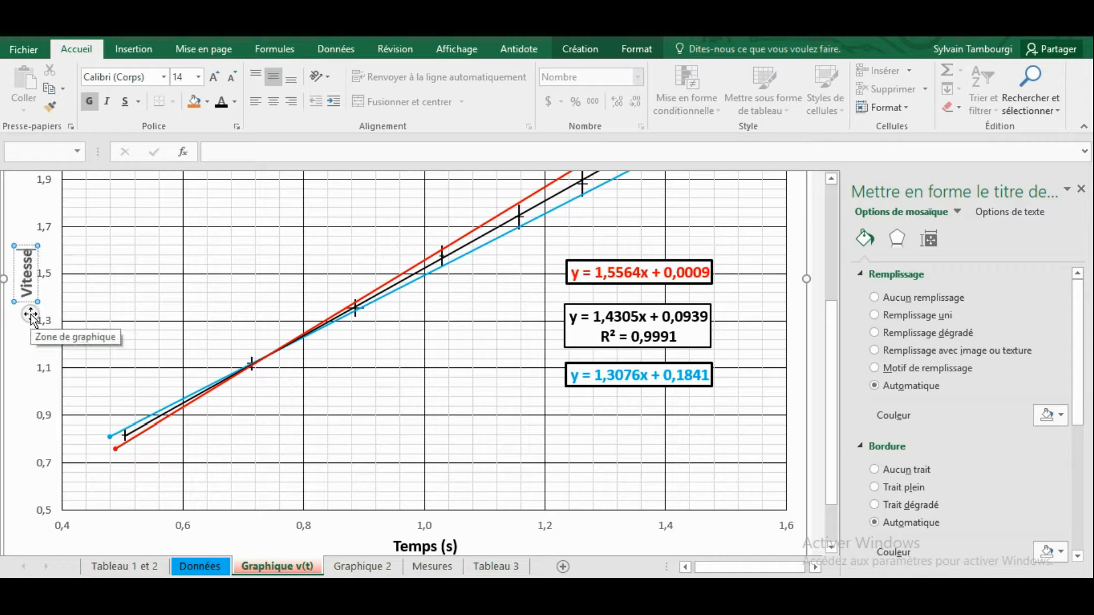
{"action": "type", "text": " (m/s)"}
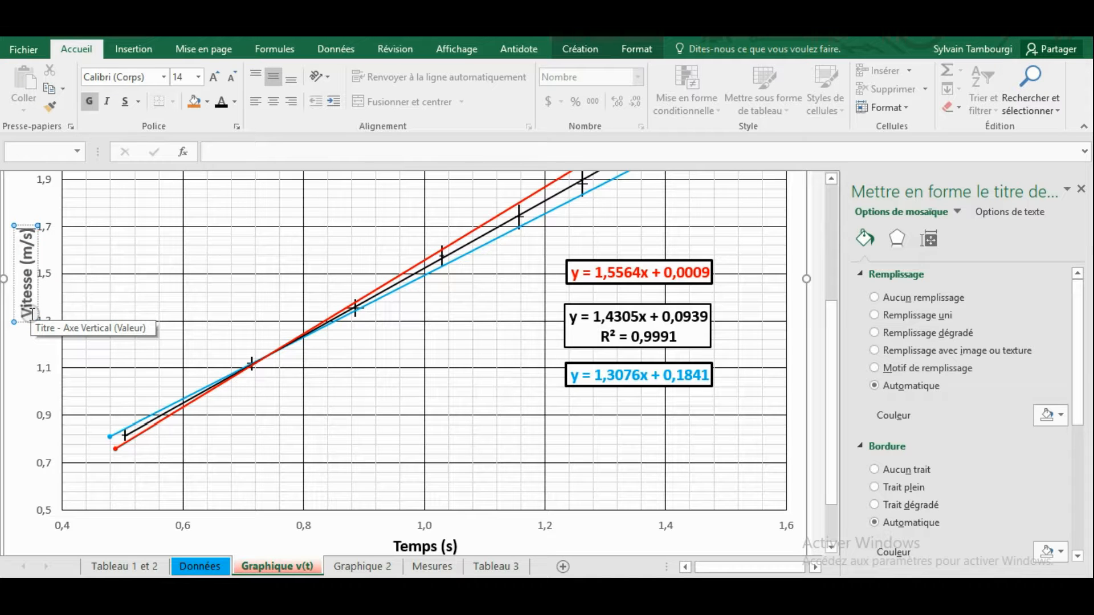
{"action": "left_click_drag", "start_coordinate": [26, 317], "coordinate": [35, 237]}
{"action": "left_click", "coordinate": [220, 104]}
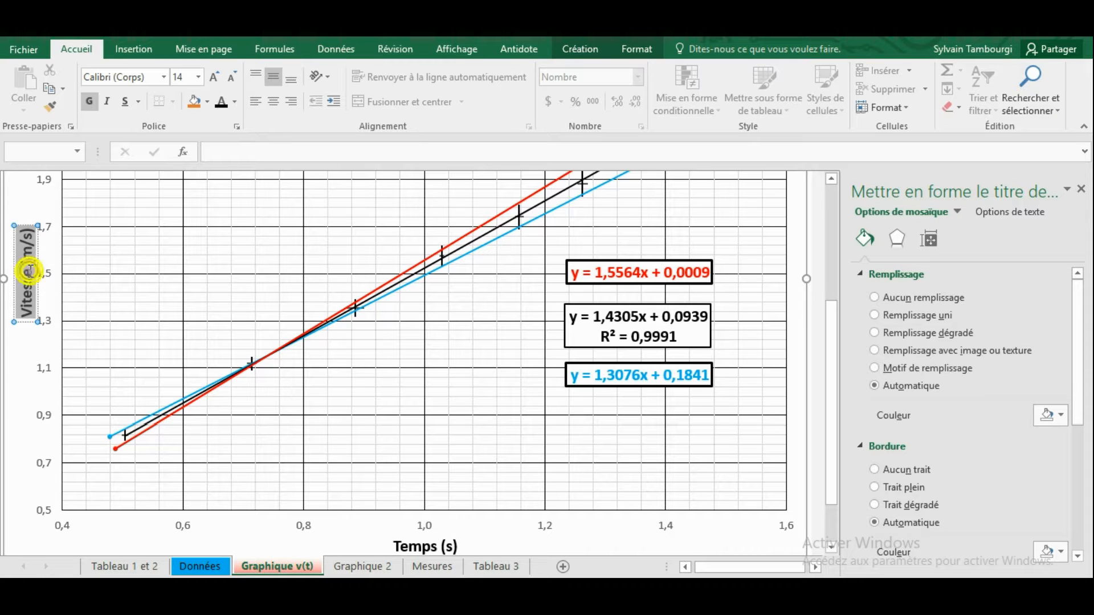
- Try adding a superscript 2 after the "s" in the vertical axis title's unit
{"action": "left_click", "coordinate": [30, 251]}
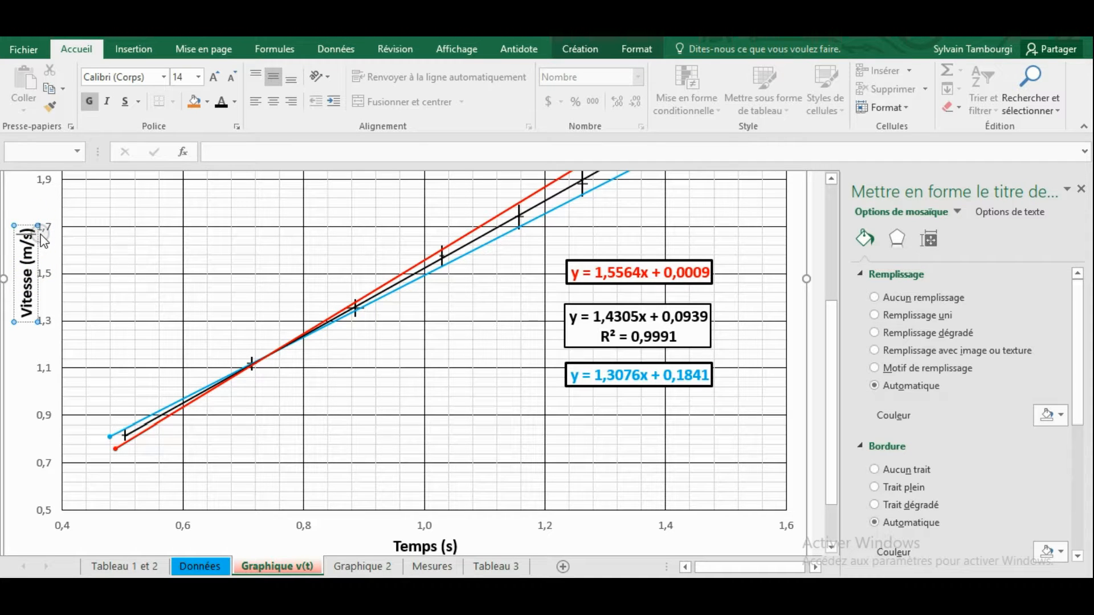
{"action": "type", "text": "2"}
{"action": "left_click_drag", "start_coordinate": [25, 234], "coordinate": [25, 245]}
{"action": "left_click", "coordinate": [25, 233]}
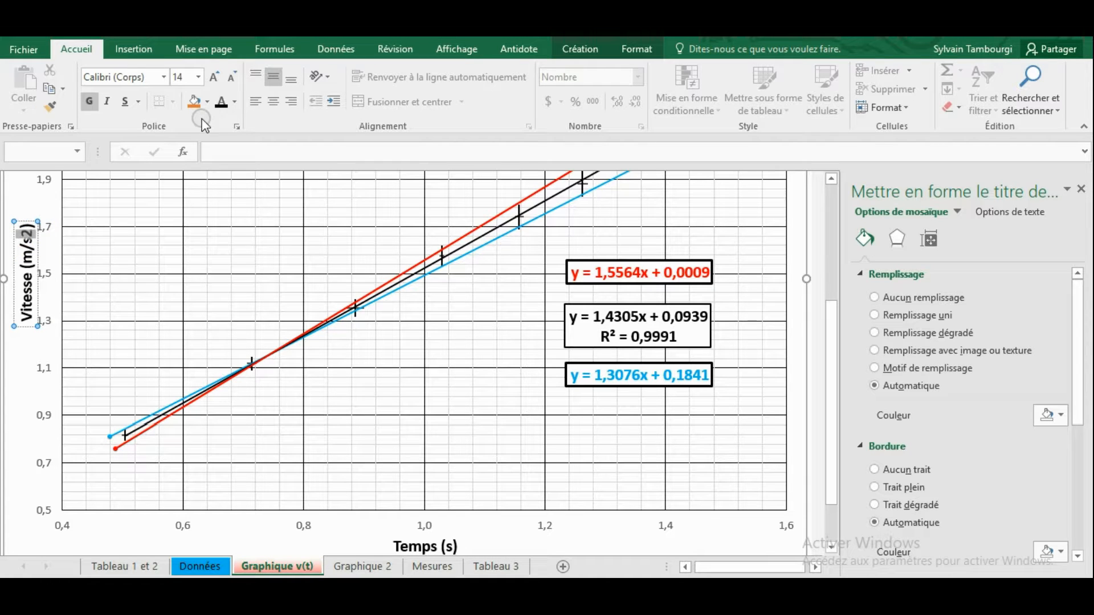
{"action": "left_click", "coordinate": [236, 127]}
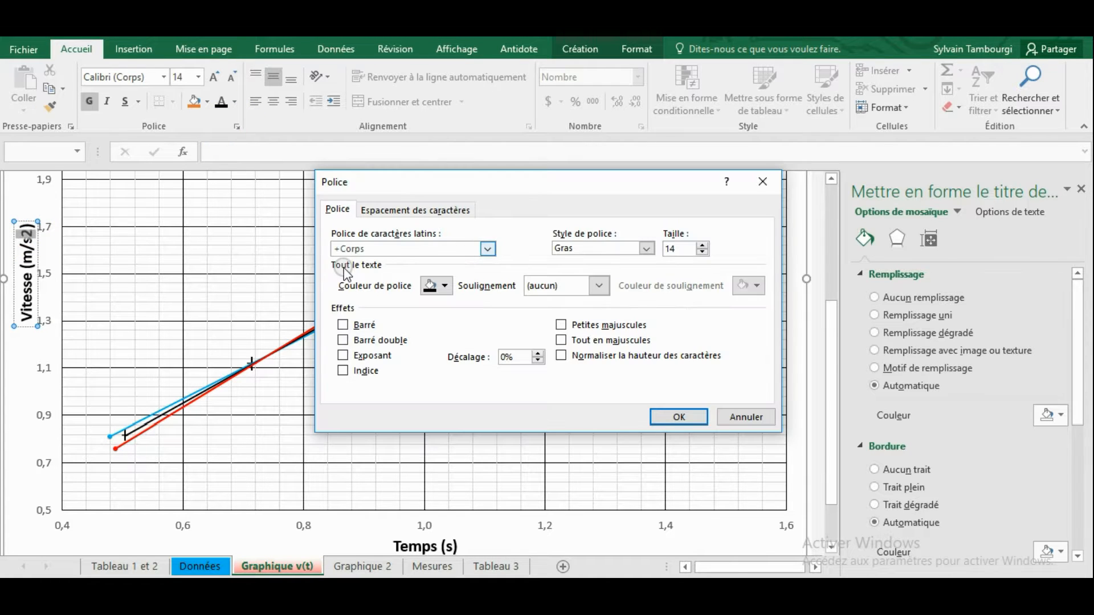
{"action": "left_click", "coordinate": [349, 355]}
{"action": "left_click", "coordinate": [672, 416]}
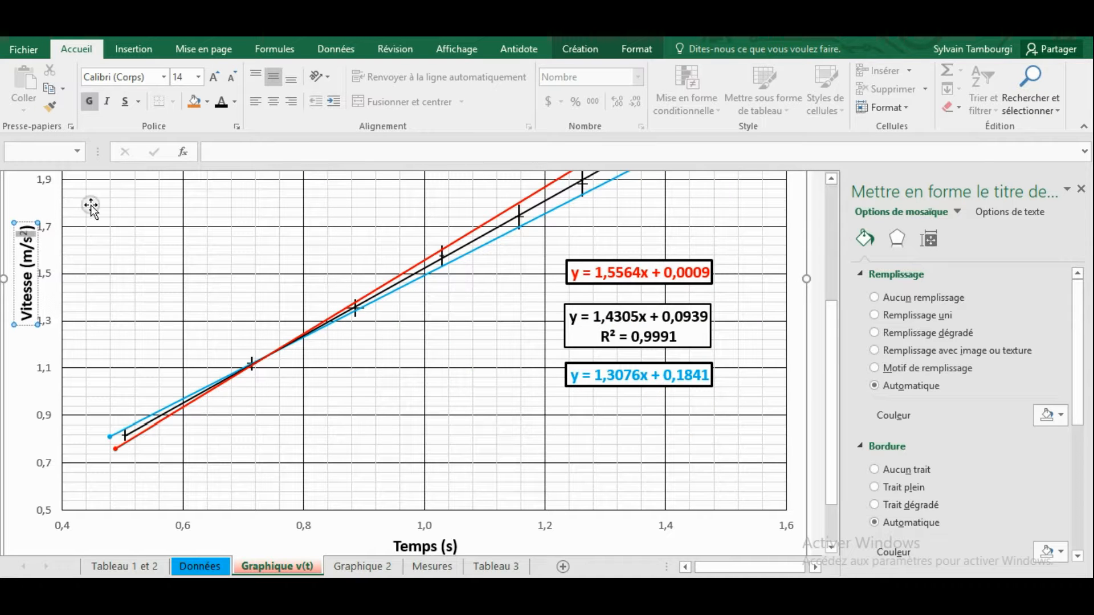
- Try the Symbol font on the letter "m" in the vertical axis title's unit
{"action": "left_click", "coordinate": [25, 251]}
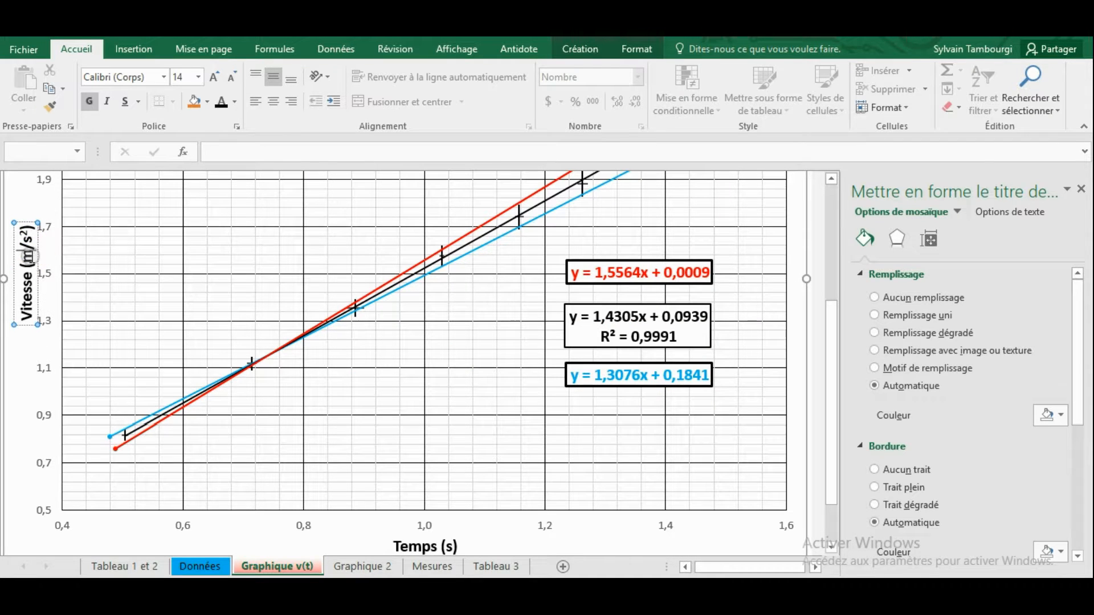
{"action": "left_click", "coordinate": [163, 75]}
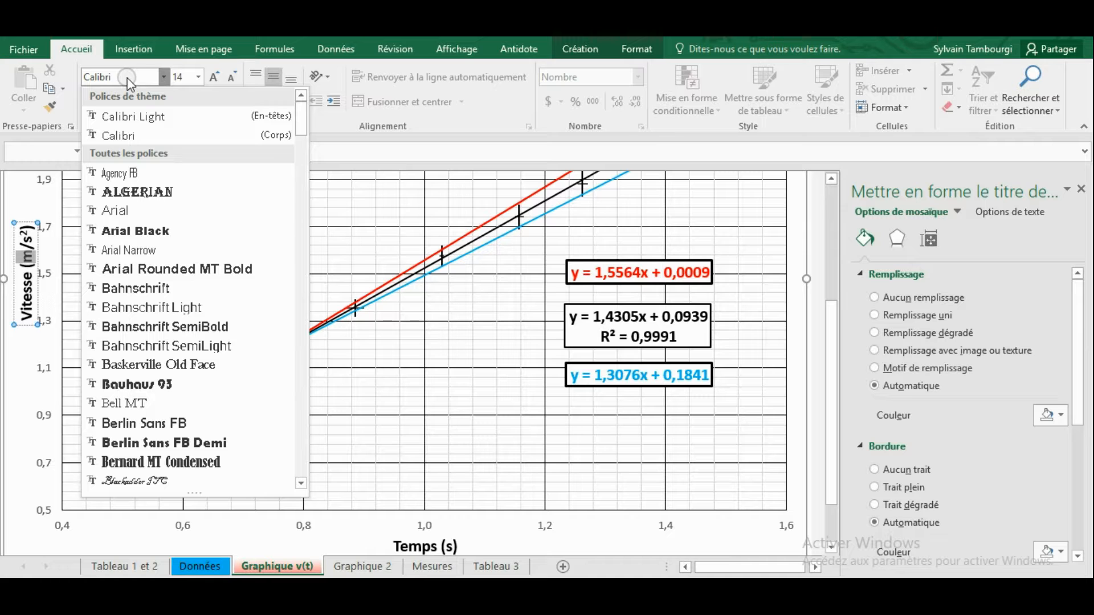
{"action": "left_click_drag", "start_coordinate": [304, 127], "coordinate": [301, 468]}
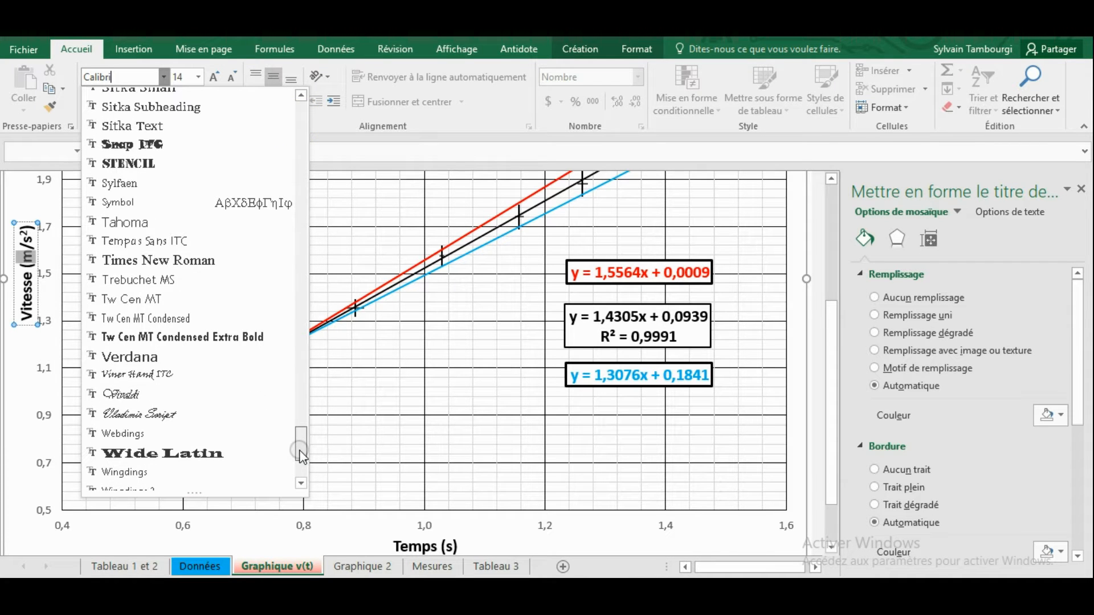
{"action": "left_click", "coordinate": [139, 206]}
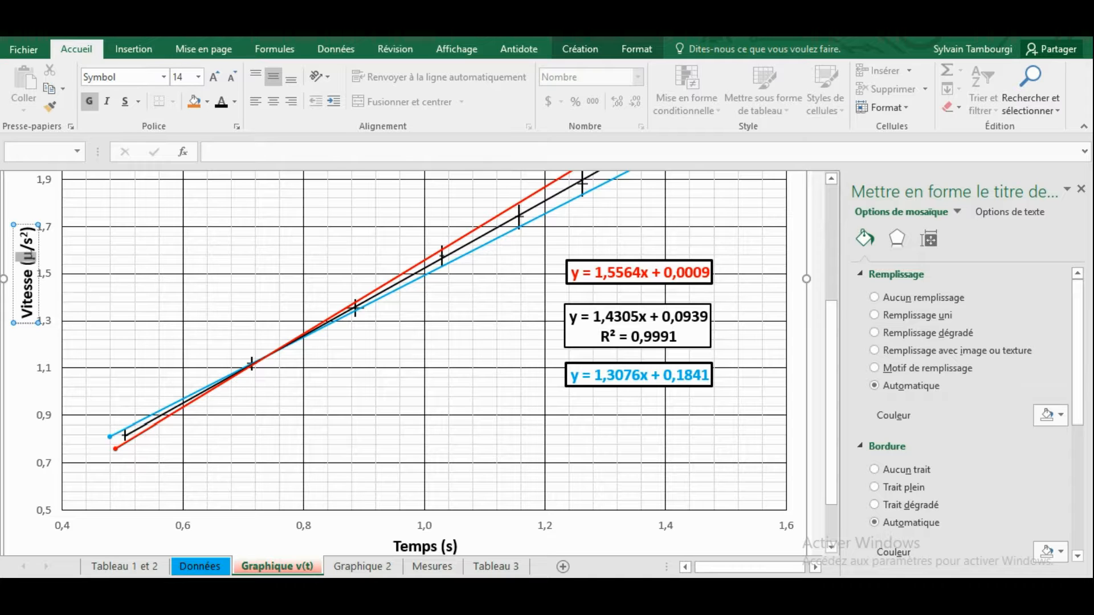
- Undo the Symbol font, the superscript formatting and the added 2 in the vertical axis title, and deselect the title
{"action": "key", "text": "ctrl+z"}
{"action": "key", "text": "ctrl+z"}
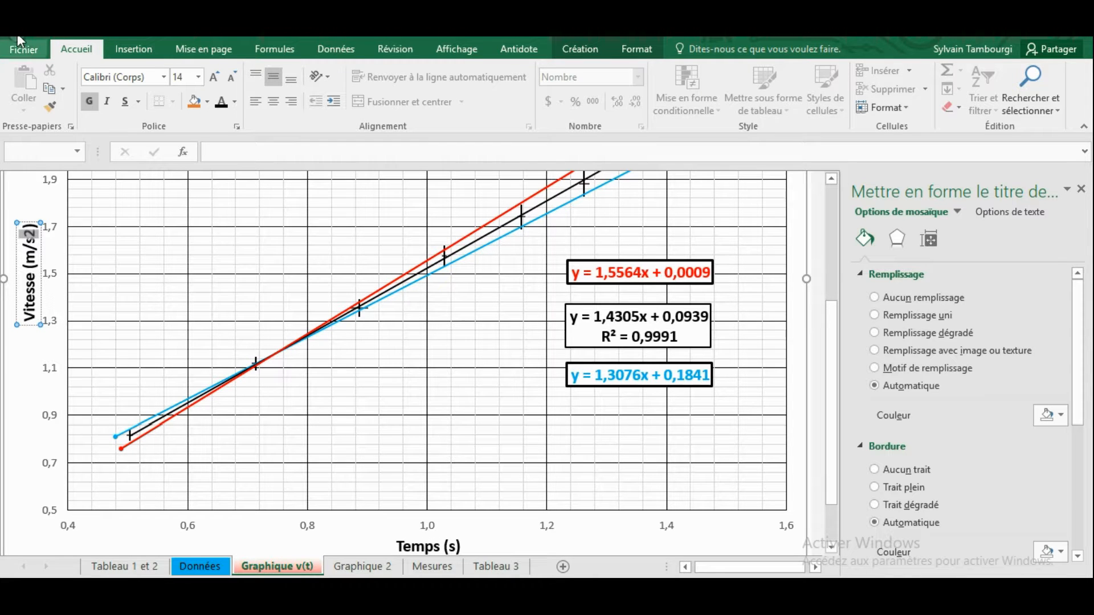
{"action": "key", "text": "ctrl+z"}
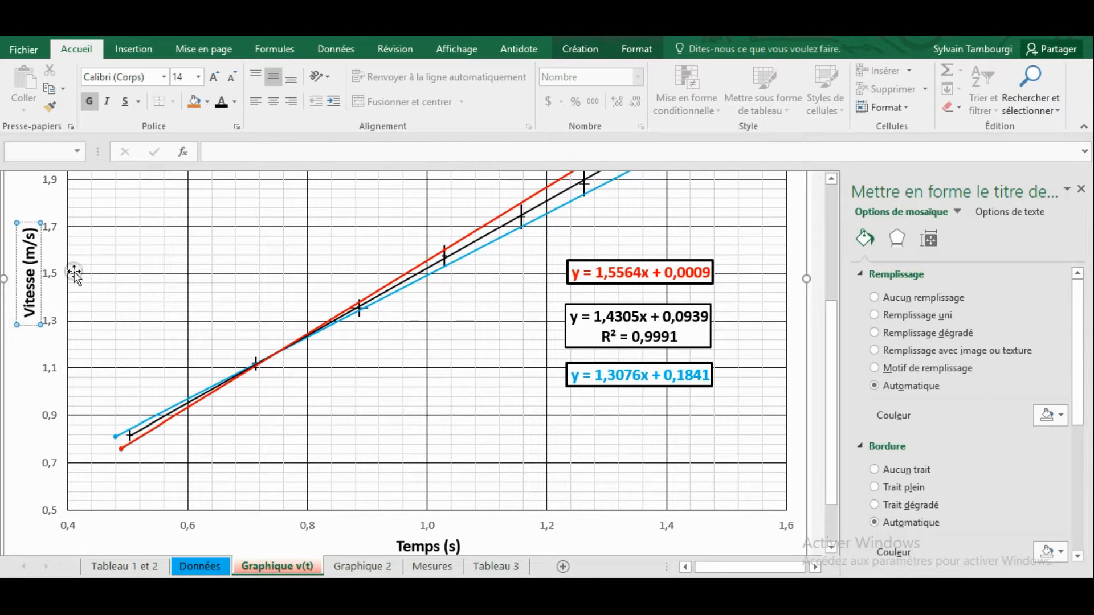
{"action": "left_click", "coordinate": [124, 300]}
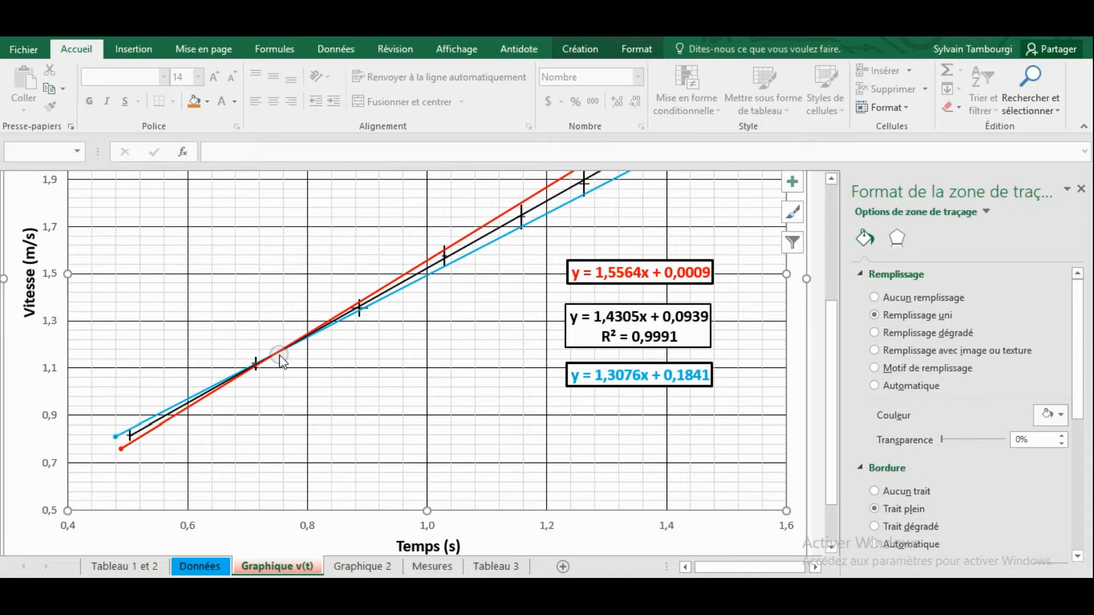
- Close the formatting pane and examine the whole chart, including its titles, trendlines, equation labels and axes
{"action": "left_click", "coordinate": [962, 585]}
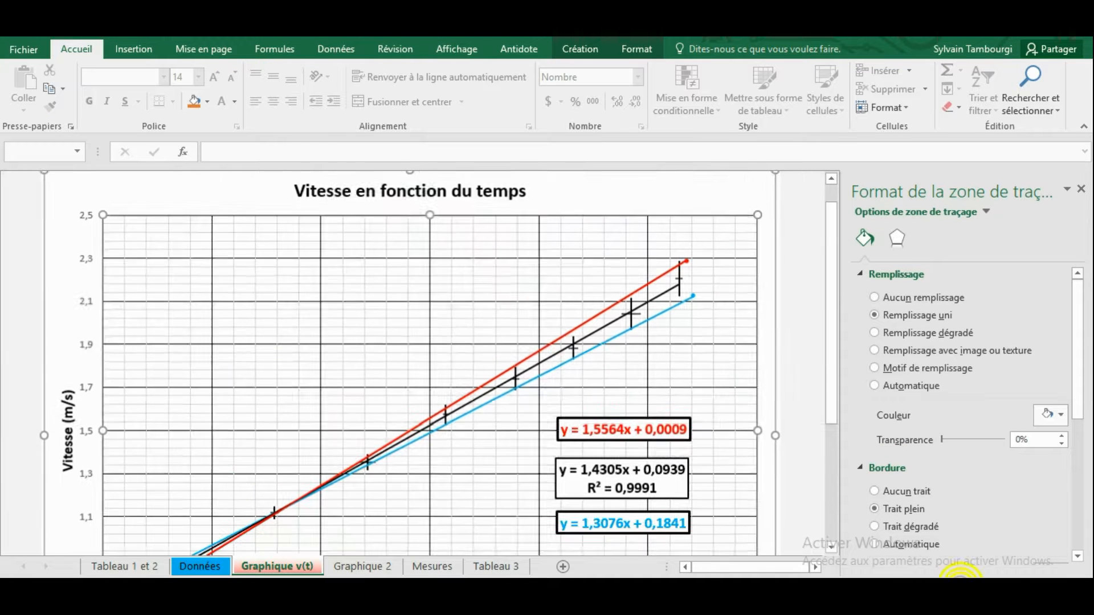
{"action": "left_click", "coordinate": [1081, 185]}
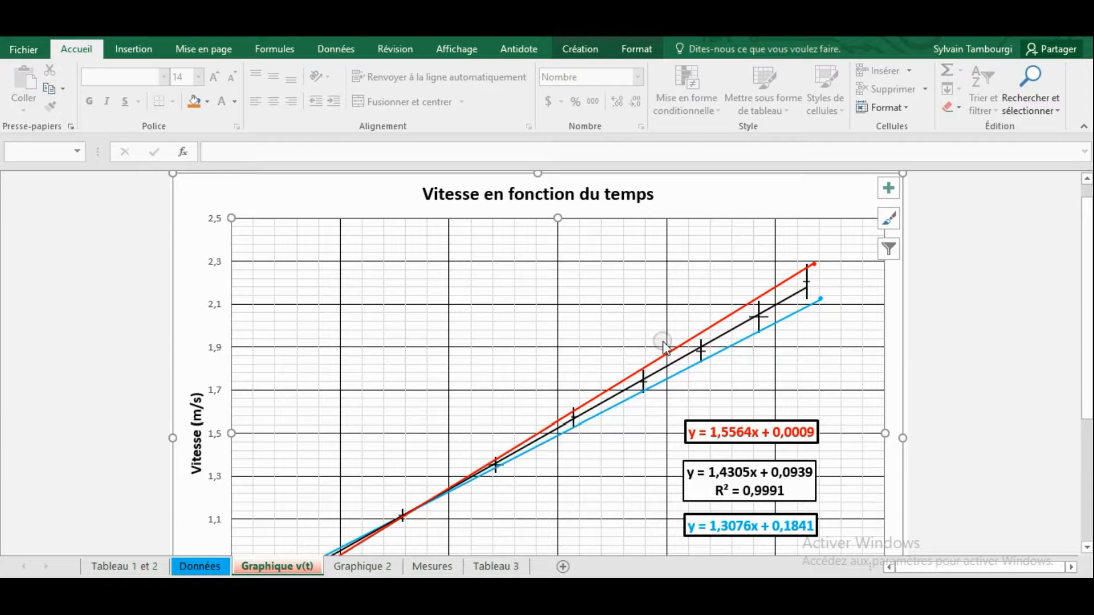
{"action": "scroll", "coordinate": [671, 332], "scroll_direction": "down", "scroll_amount": 3}
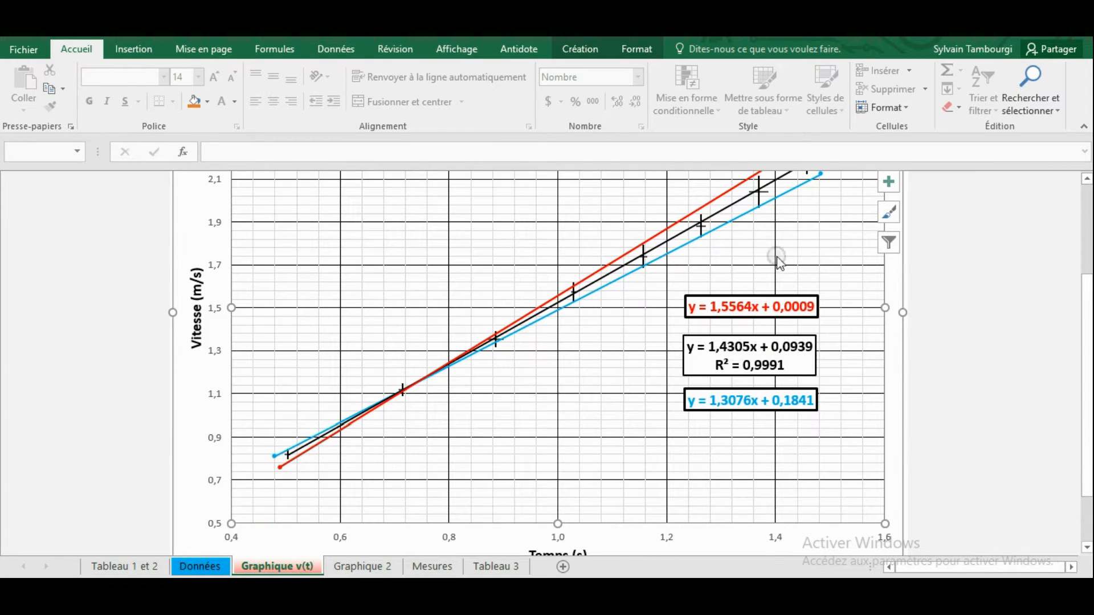
{"action": "scroll", "coordinate": [596, 392], "scroll_direction": "up", "scroll_amount": 2}
{"action": "scroll", "coordinate": [596, 392], "scroll_direction": "up", "scroll_amount": 1}
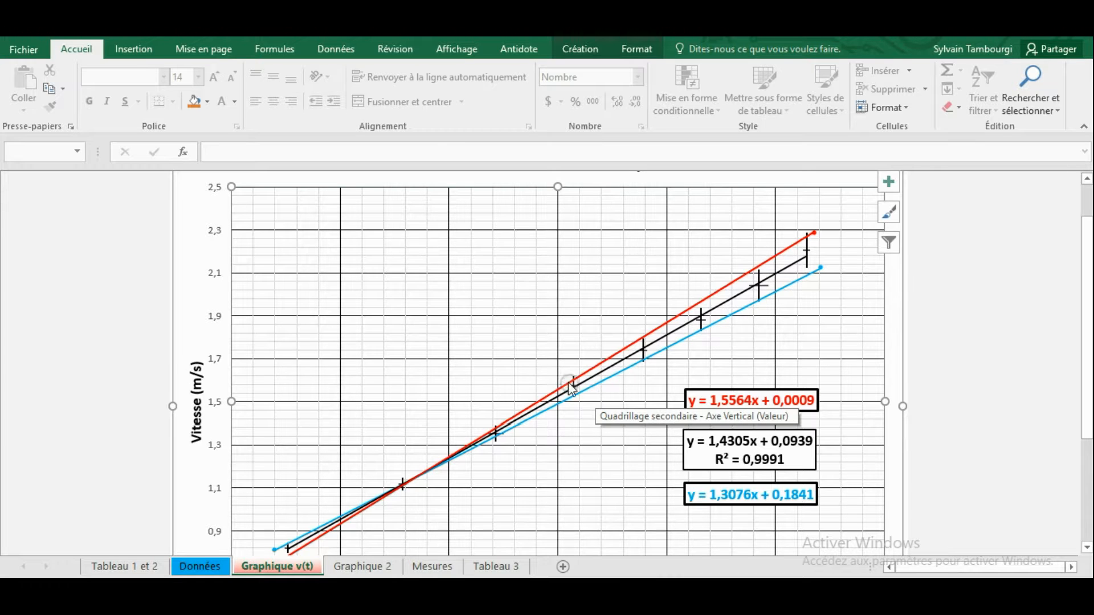
{"action": "scroll", "coordinate": [535, 339], "scroll_direction": "up", "scroll_amount": 2}
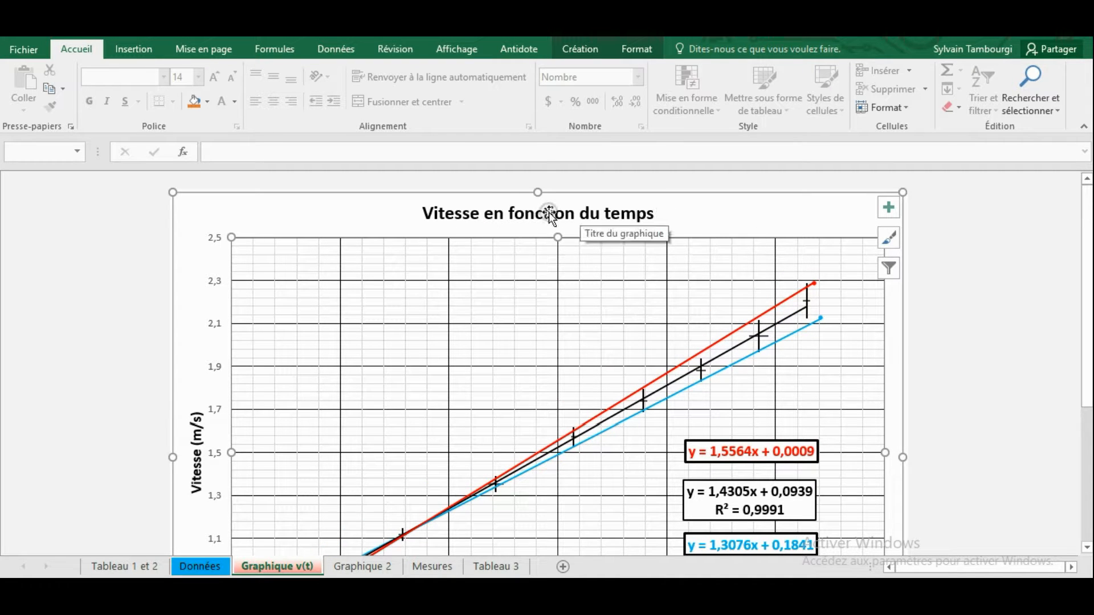
{"action": "scroll", "coordinate": [763, 342], "scroll_direction": "down", "scroll_amount": 1}
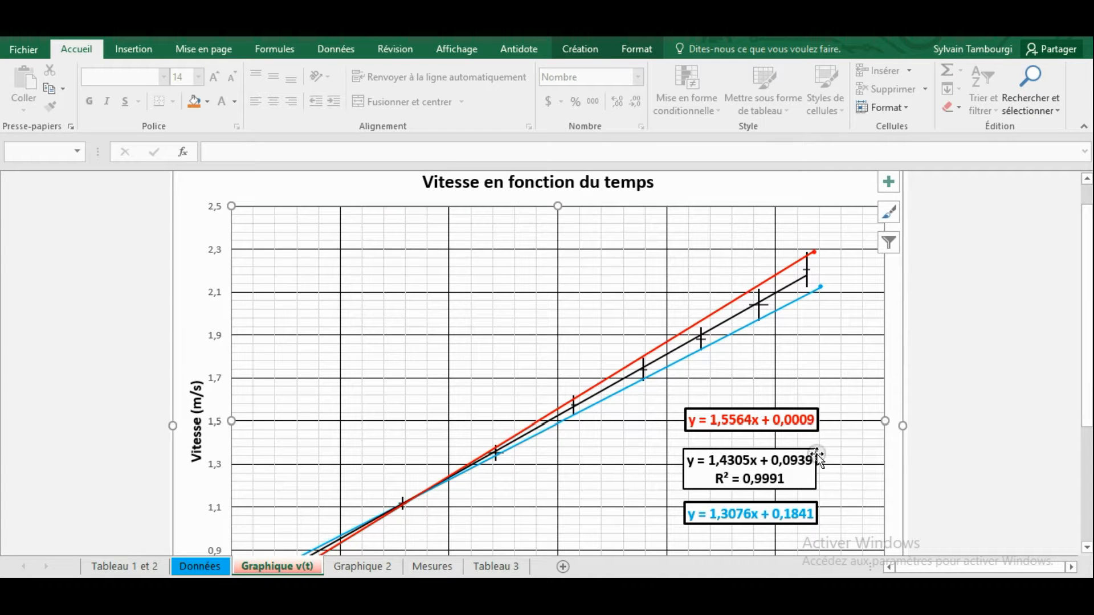
{"action": "left_click_drag", "start_coordinate": [1086, 236], "coordinate": [1085, 304]}
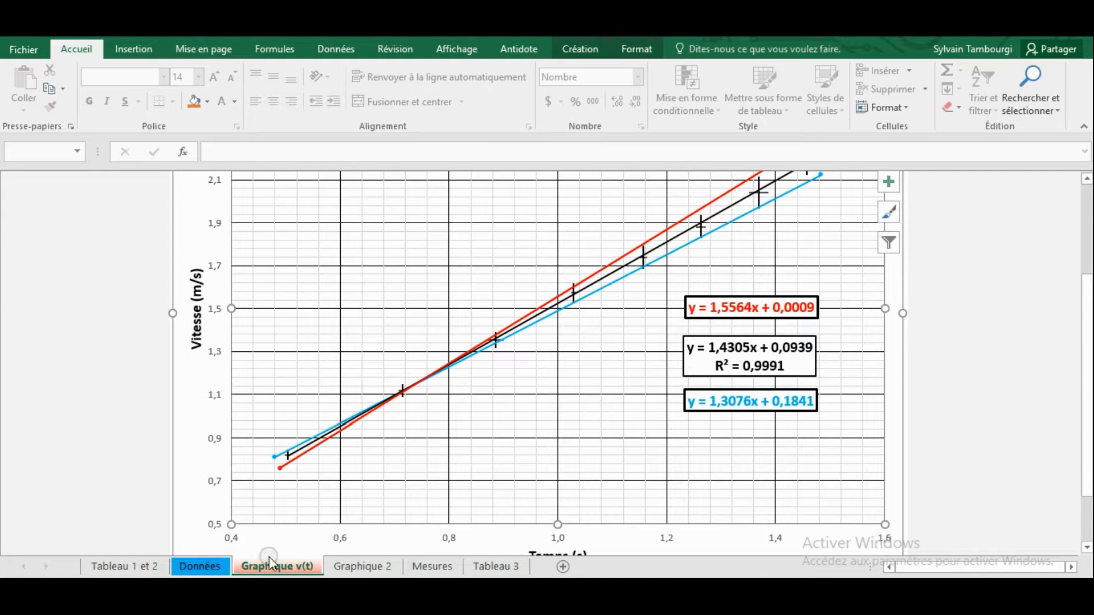
- Set the text fill colour of the horizontal axis labels to black
{"action": "double_click", "coordinate": [246, 541]}
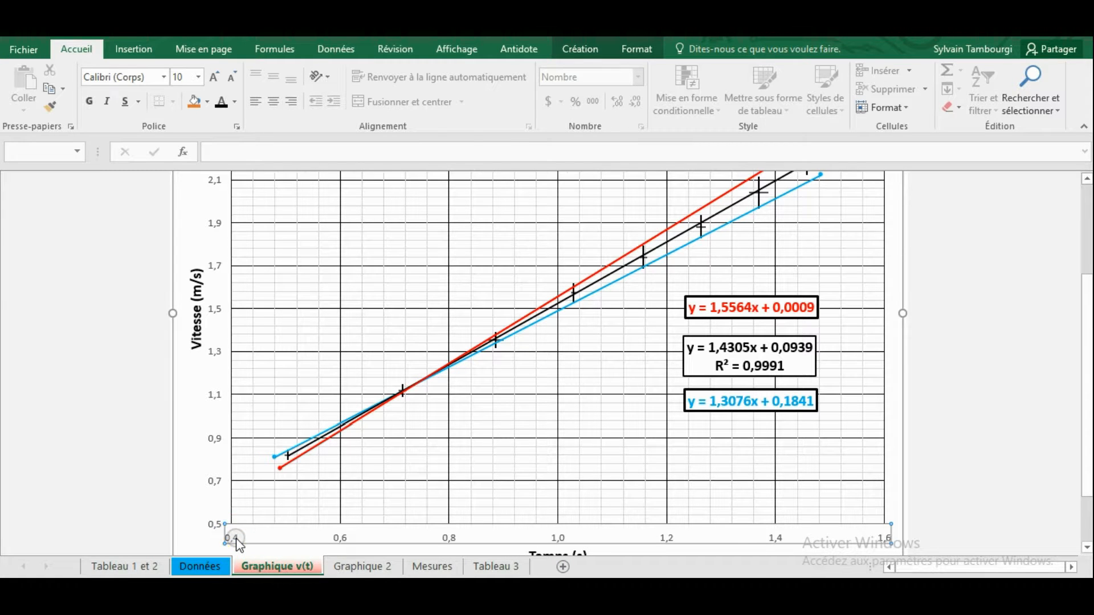
{"action": "left_click", "coordinate": [868, 240]}
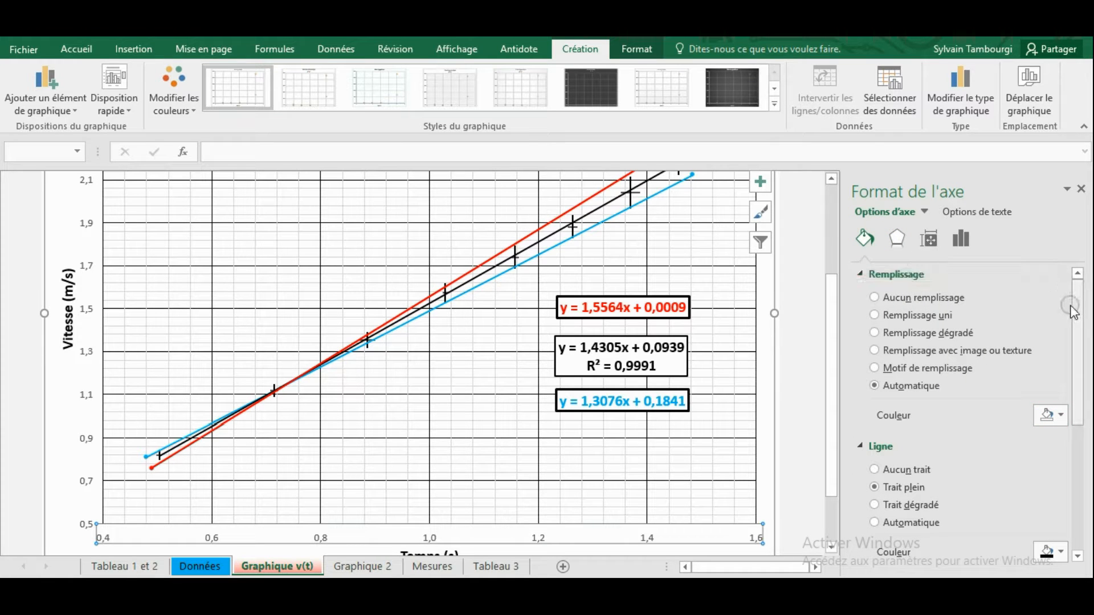
{"action": "left_click_drag", "start_coordinate": [1079, 308], "coordinate": [1085, 407]}
{"action": "left_click_drag", "start_coordinate": [1079, 349], "coordinate": [1018, 264]}
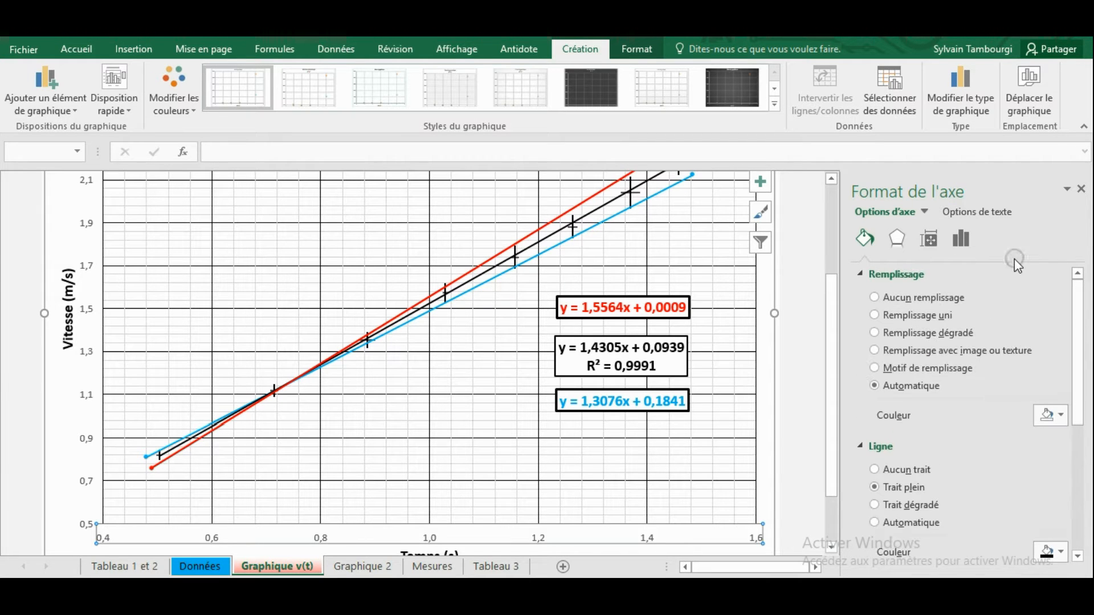
{"action": "left_click", "coordinate": [991, 212]}
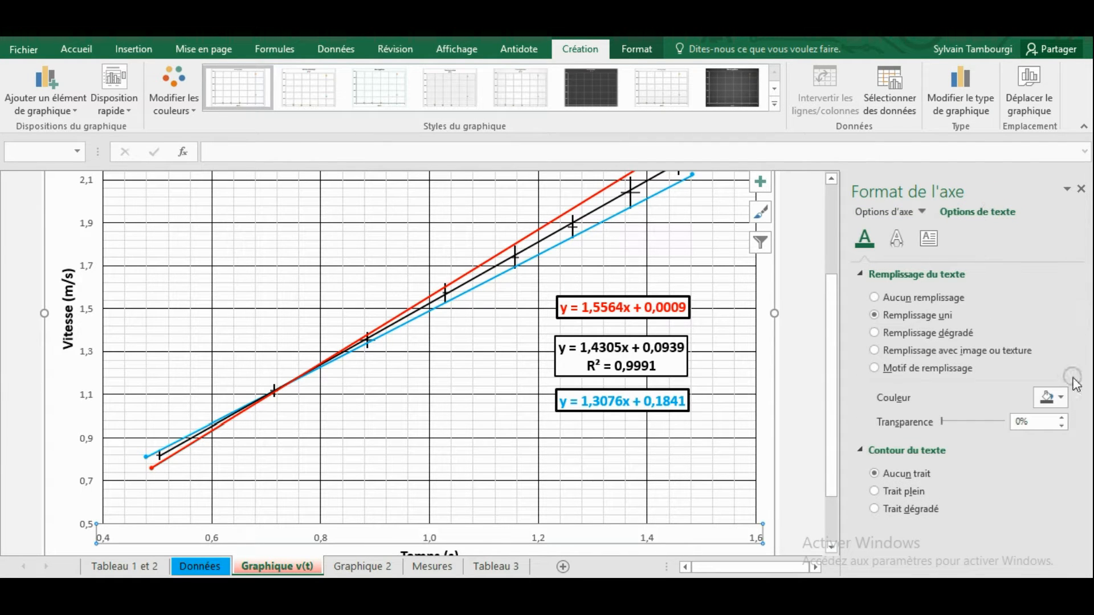
{"action": "left_click", "coordinate": [1066, 399]}
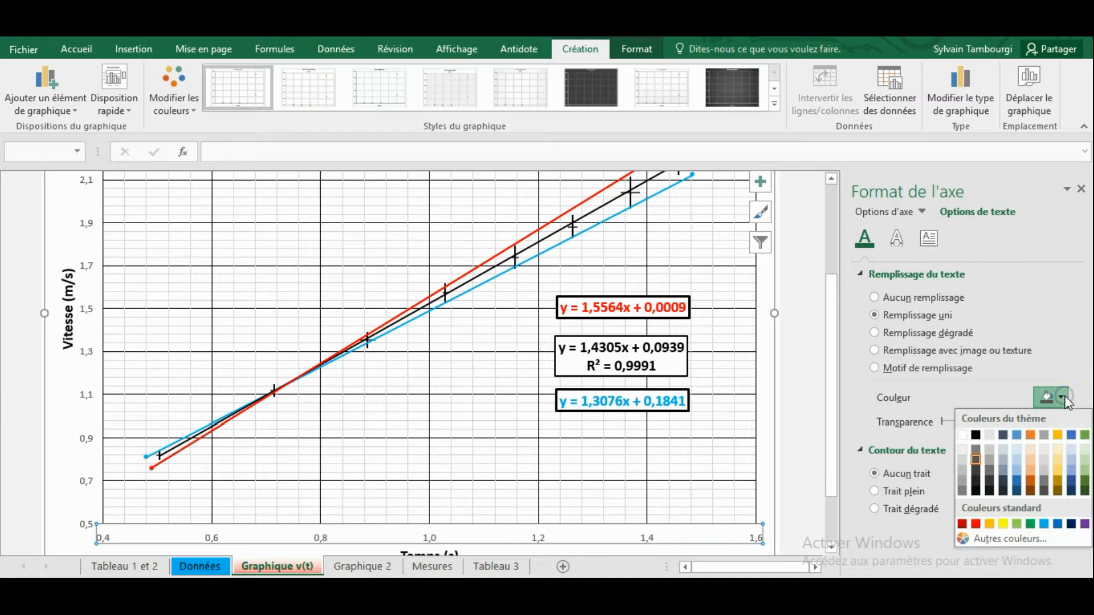
{"action": "left_click", "coordinate": [972, 436]}
{"action": "left_click", "coordinate": [191, 345]}
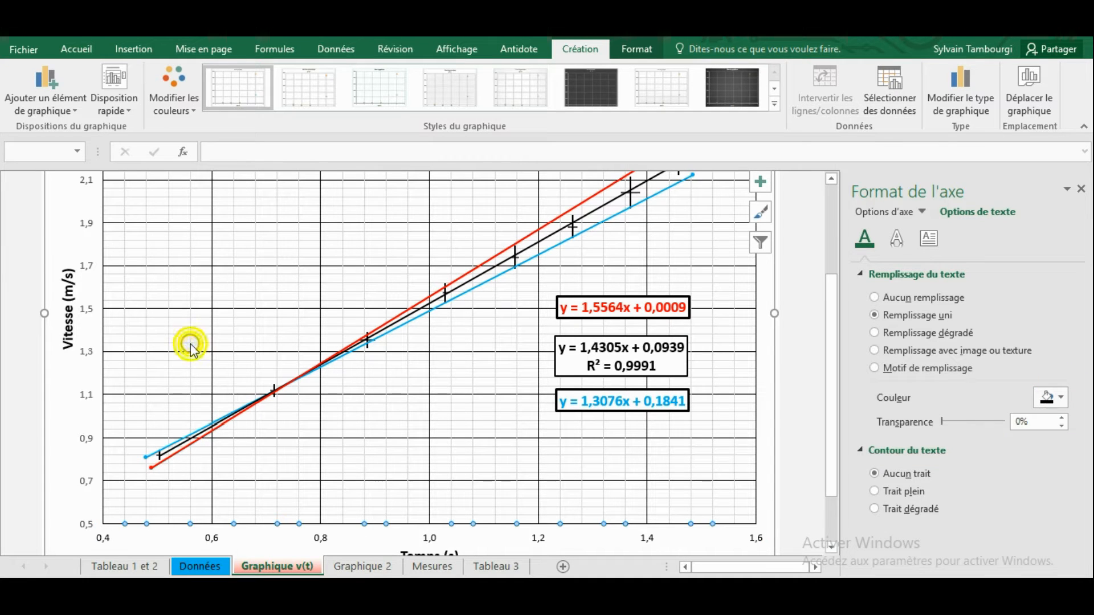
- Set the text fill colour of the vertical axis labels to black
{"action": "left_click", "coordinate": [85, 358]}
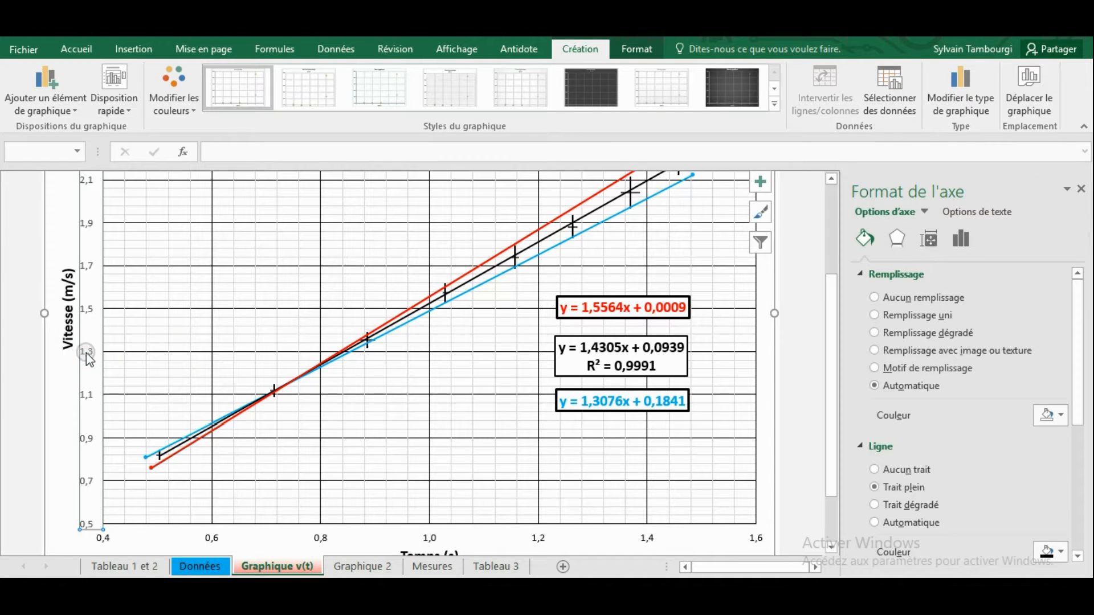
{"action": "left_click", "coordinate": [981, 212]}
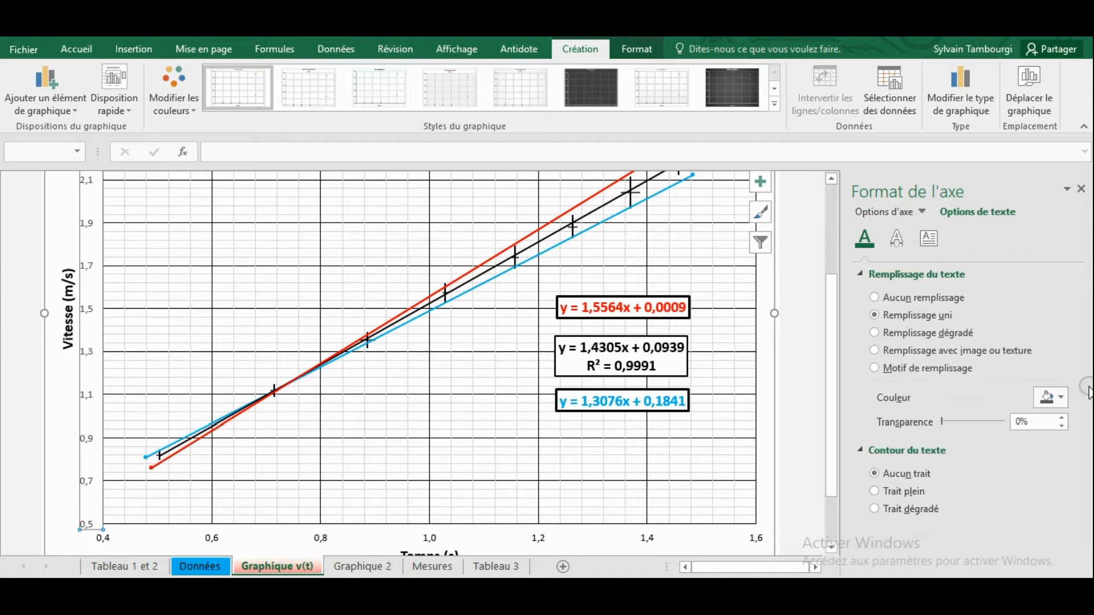
{"action": "left_click", "coordinate": [1061, 399]}
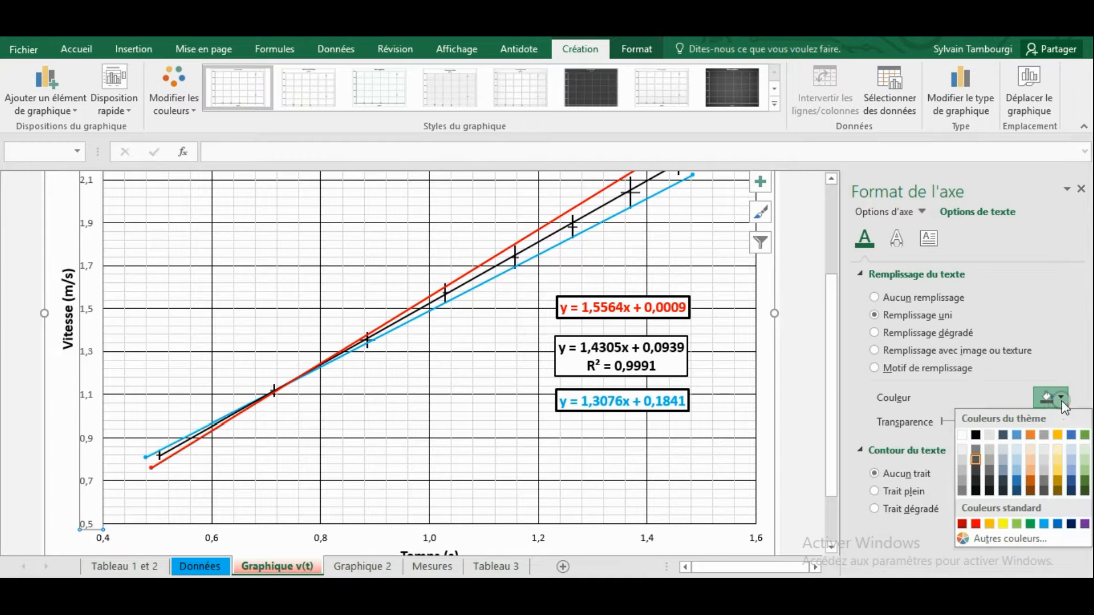
{"action": "left_click", "coordinate": [976, 436]}
{"action": "left_click", "coordinate": [370, 309]}
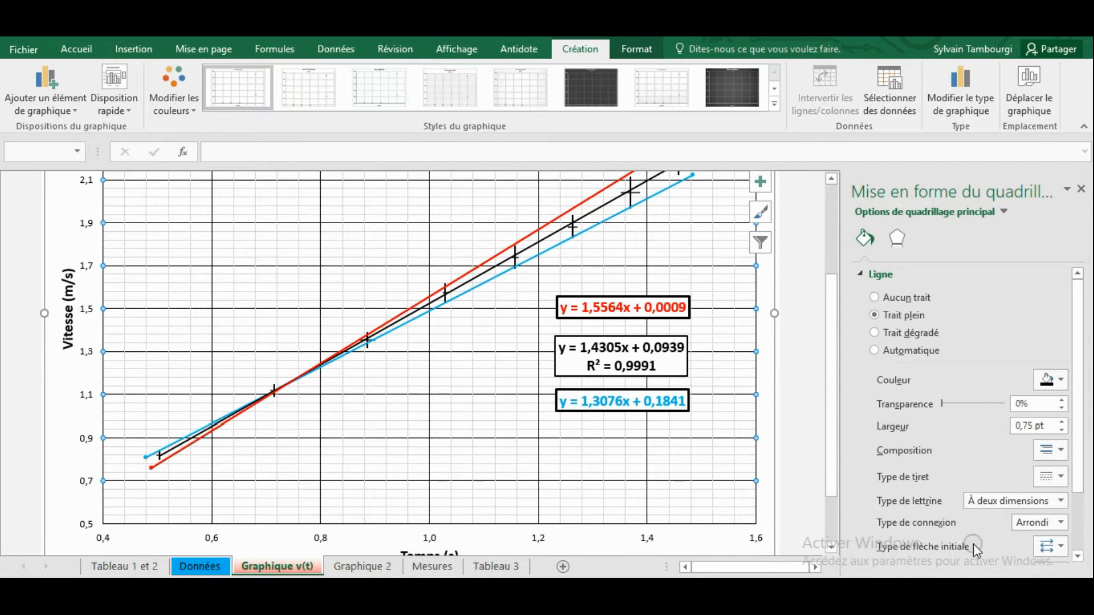
- Spread the three trendline equation labels apart vertically, moving the red one up and the black and blue ones down
{"action": "scroll", "coordinate": [410, 365], "scroll_direction": "down", "scroll_amount": 1}
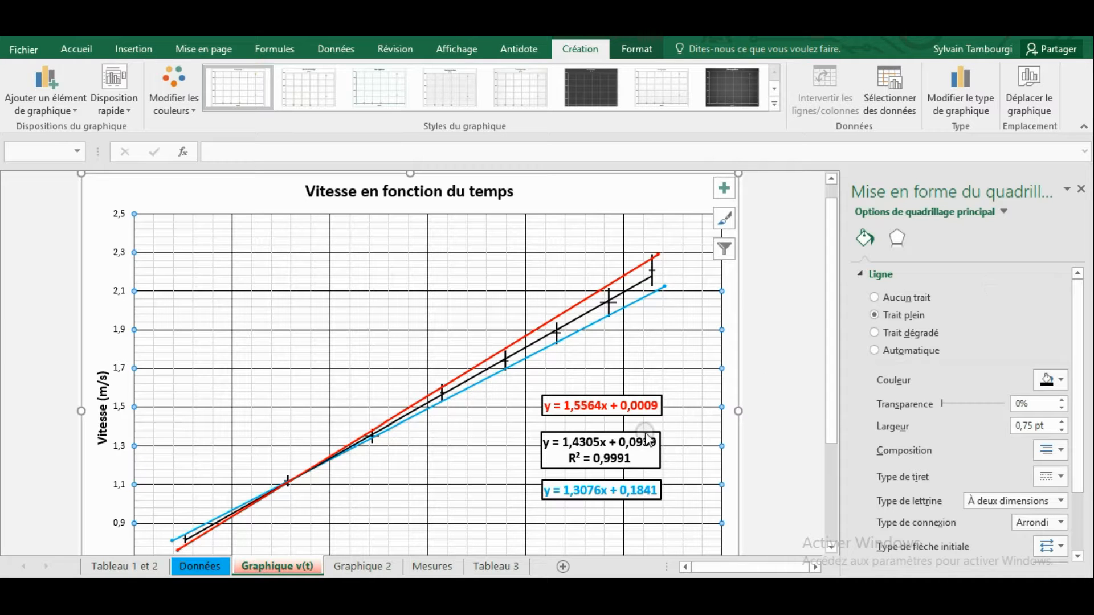
{"action": "left_click", "coordinate": [613, 406]}
{"action": "left_click_drag", "start_coordinate": [611, 399], "coordinate": [609, 383]}
{"action": "mouse_move", "coordinate": [596, 432]}
{"action": "left_mouse_down"}
{"action": "mouse_move", "coordinate": [582, 430]}
{"action": "mouse_move", "coordinate": [600, 429]}
{"action": "left_mouse_up"}
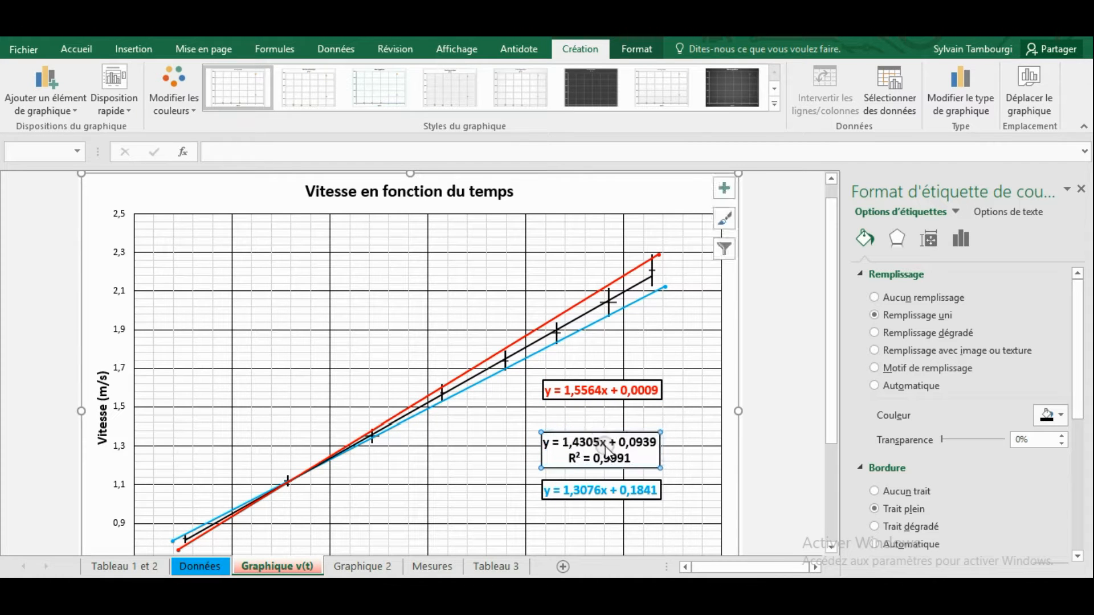
{"action": "left_click_drag", "start_coordinate": [600, 486], "coordinate": [596, 523]}
{"action": "left_click_drag", "start_coordinate": [589, 432], "coordinate": [575, 461]}
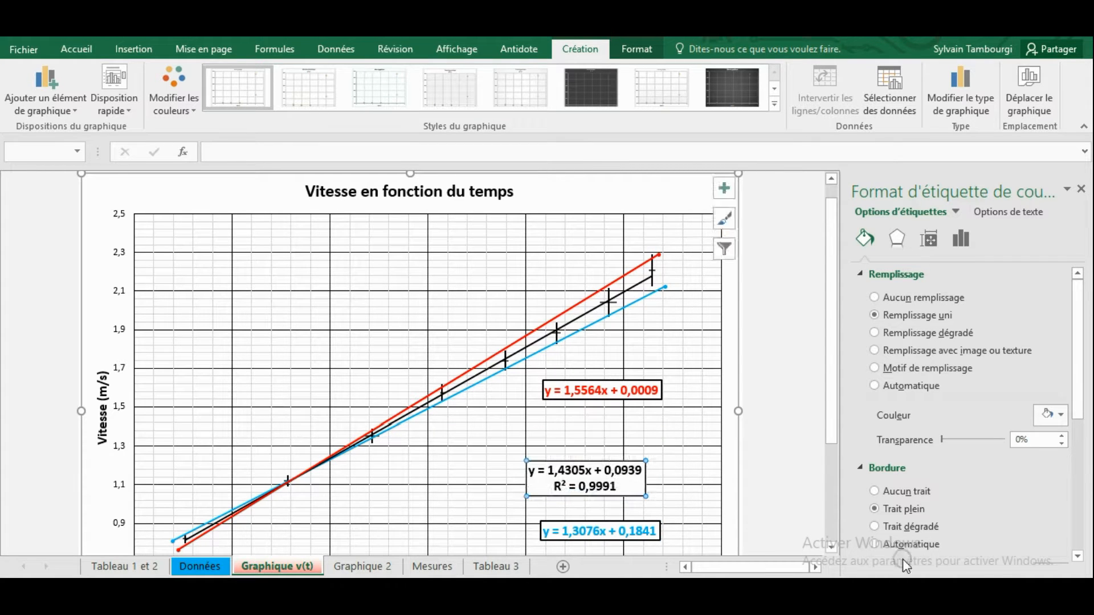
- Shift the black trendline's equation label slightly down, keeping its left edge on the 1,2 vertical gridline
{"action": "left_click", "coordinate": [1052, 583]}
{"action": "left_click", "coordinate": [1051, 583]}
{"action": "left_click", "coordinate": [1051, 584]}
{"action": "left_click", "coordinate": [1051, 584]}
{"action": "left_click", "coordinate": [1051, 584]}
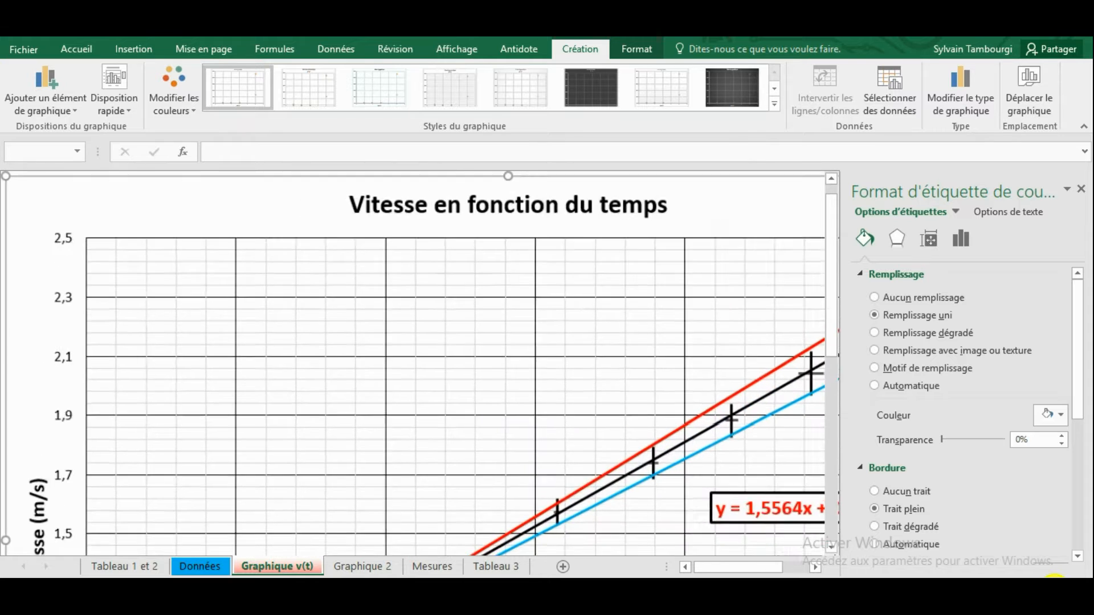
{"action": "left_click", "coordinate": [1051, 584]}
{"action": "left_click", "coordinate": [1051, 584]}
{"action": "left_click", "coordinate": [1052, 583]}
{"action": "scroll", "coordinate": [833, 320], "scroll_direction": "down", "scroll_amount": 10}
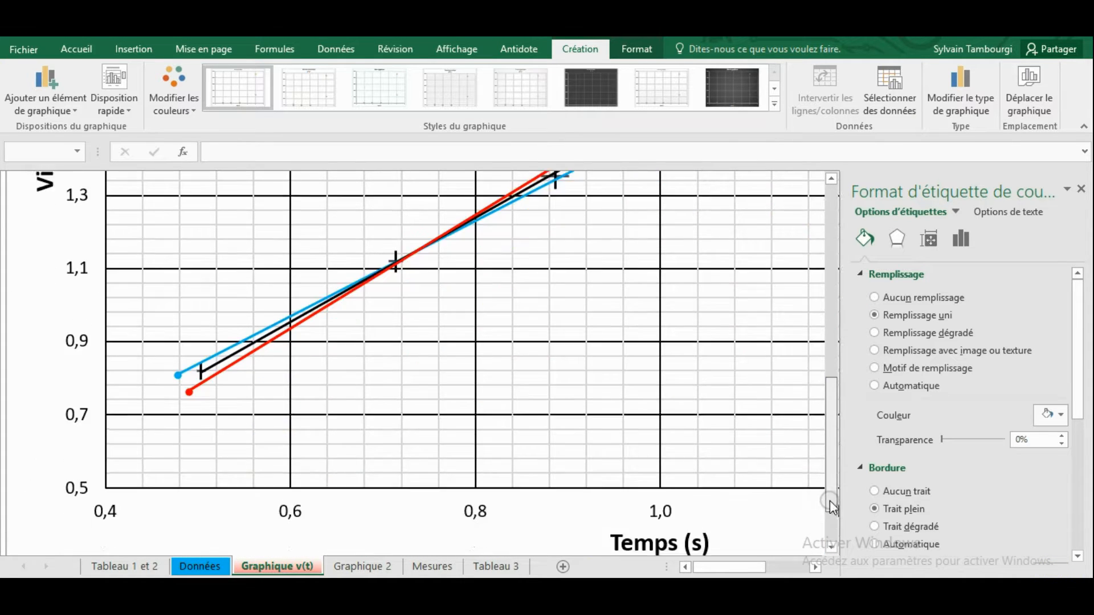
{"action": "left_click_drag", "start_coordinate": [733, 570], "coordinate": [782, 567]}
{"action": "scroll", "coordinate": [597, 353], "scroll_direction": "up", "scroll_amount": 2}
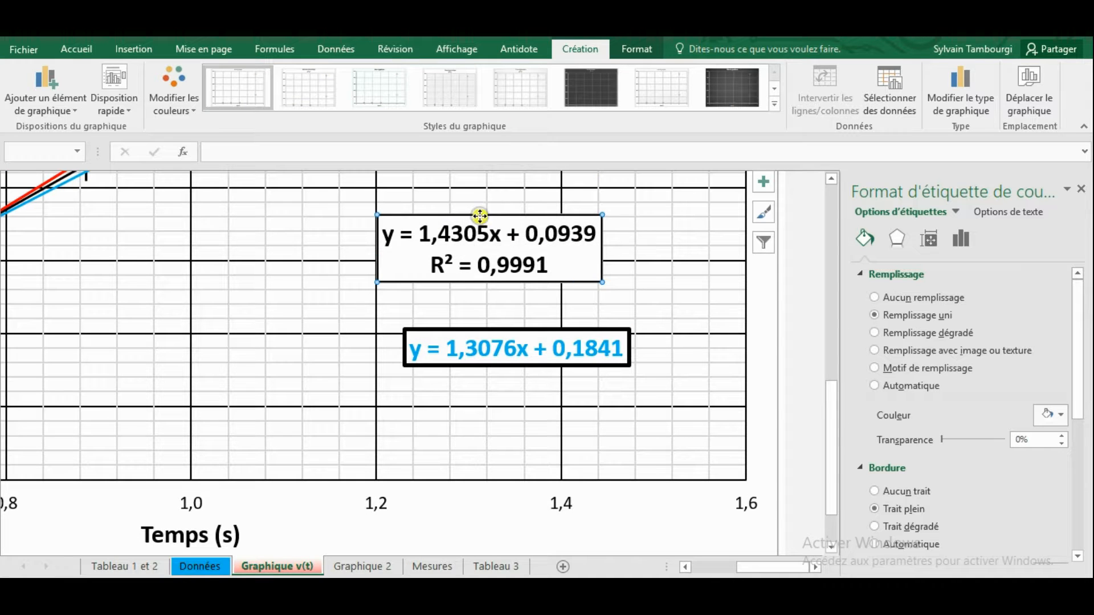
{"action": "left_click_drag", "start_coordinate": [480, 215], "coordinate": [481, 229]}
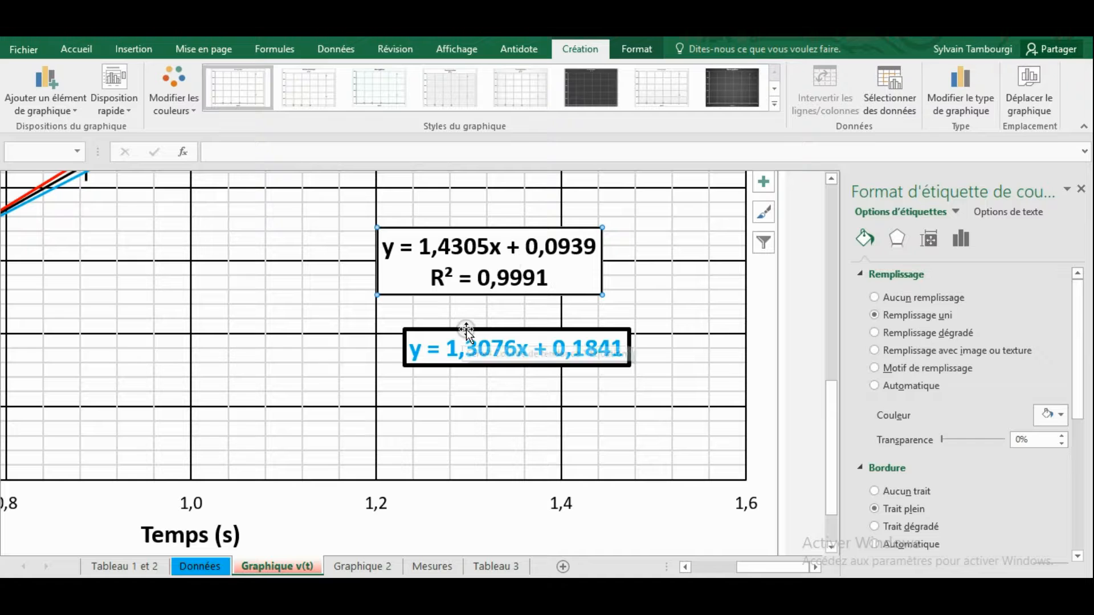
{"action": "left_click_drag", "start_coordinate": [521, 229], "coordinate": [521, 229]}
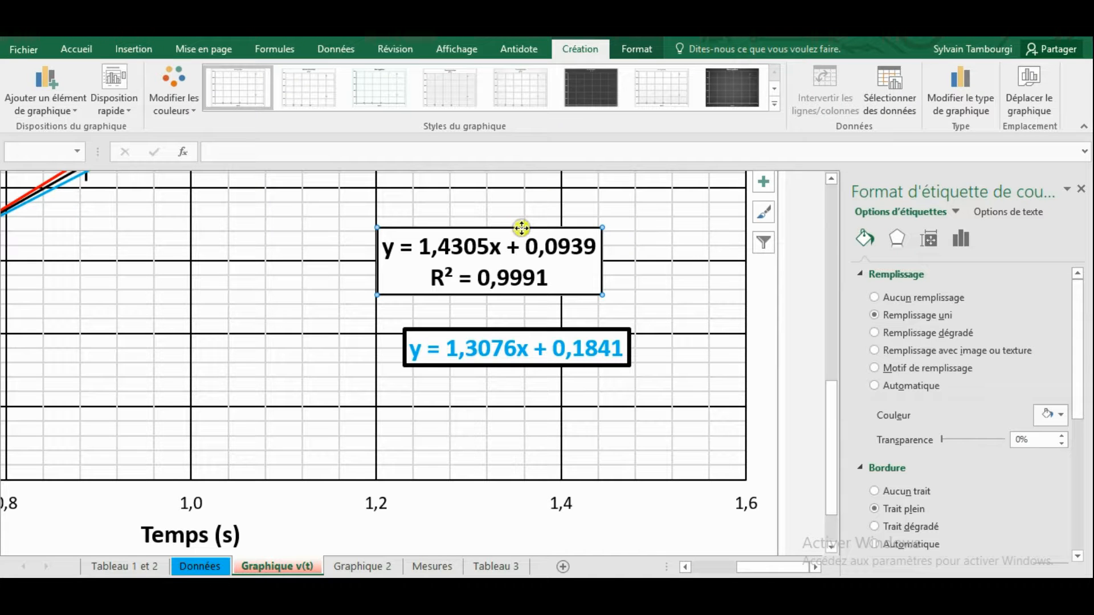
- Give the black trendline's equation label a solid black border 2 pt wide
{"action": "left_click", "coordinate": [924, 297]}
{"action": "left_click_drag", "start_coordinate": [1078, 301], "coordinate": [1082, 400]}
{"action": "left_click", "coordinate": [1061, 416]}
{"action": "left_click", "coordinate": [1061, 416]}
{"action": "left_click", "coordinate": [664, 261]}
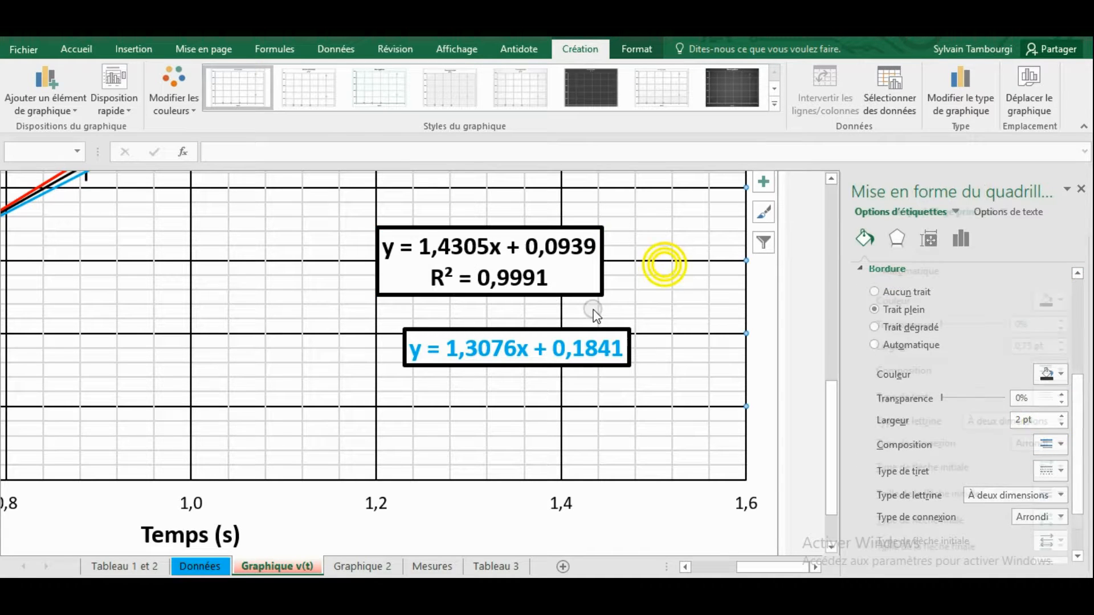
- Align the blue and red equation labels with the black label, just below and just above it
{"action": "left_click", "coordinate": [536, 330]}
{"action": "left_click_drag", "start_coordinate": [519, 329], "coordinate": [511, 317]}
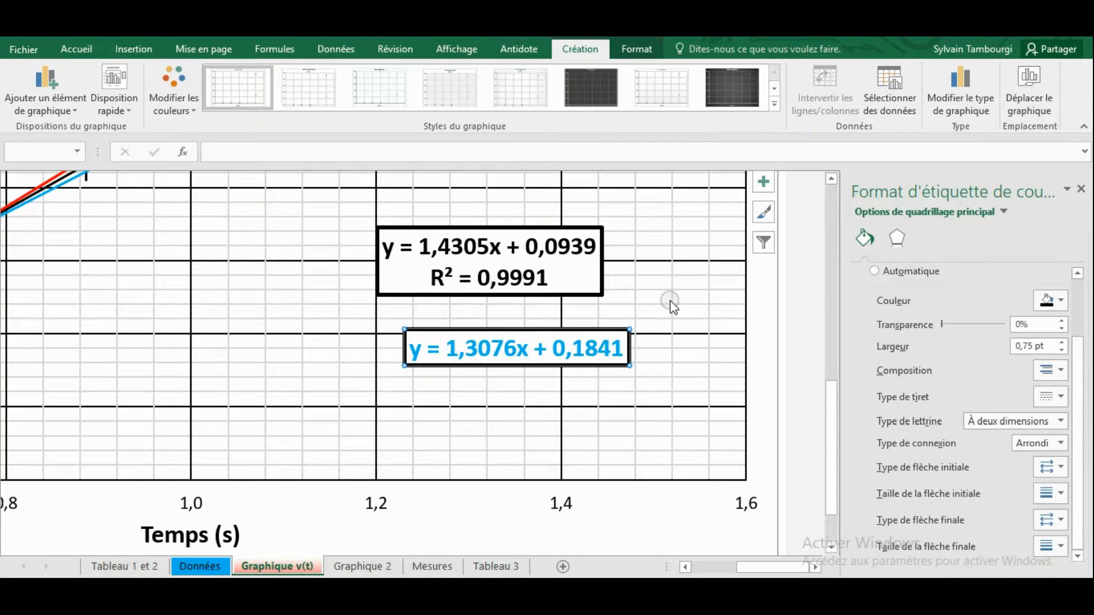
{"action": "left_click", "coordinate": [628, 296]}
{"action": "scroll", "coordinate": [586, 317], "scroll_direction": "up", "scroll_amount": 3}
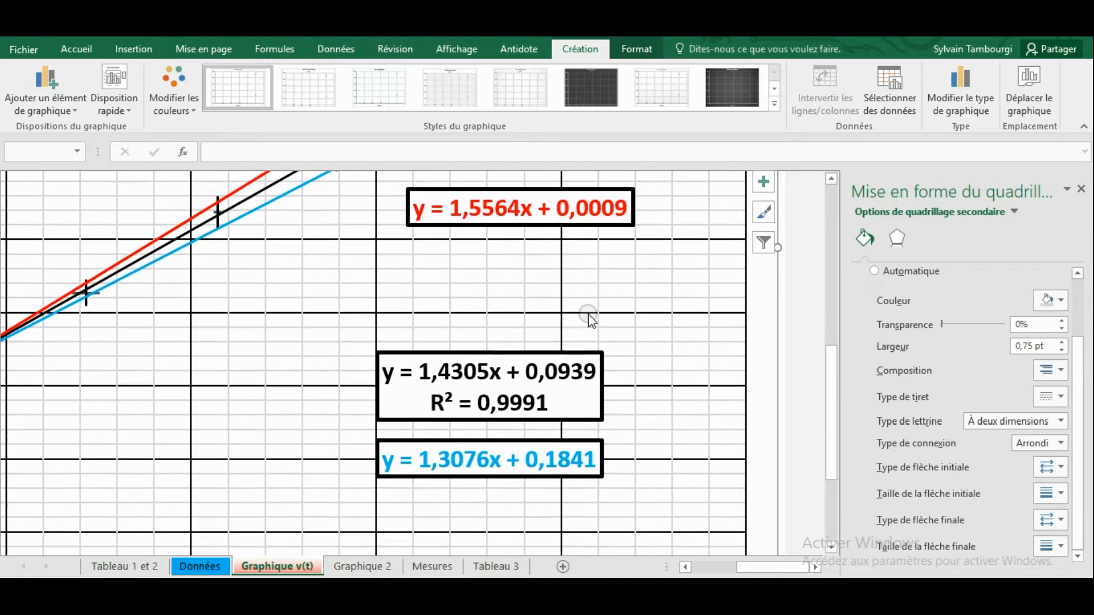
{"action": "left_click_drag", "start_coordinate": [549, 223], "coordinate": [518, 325]}
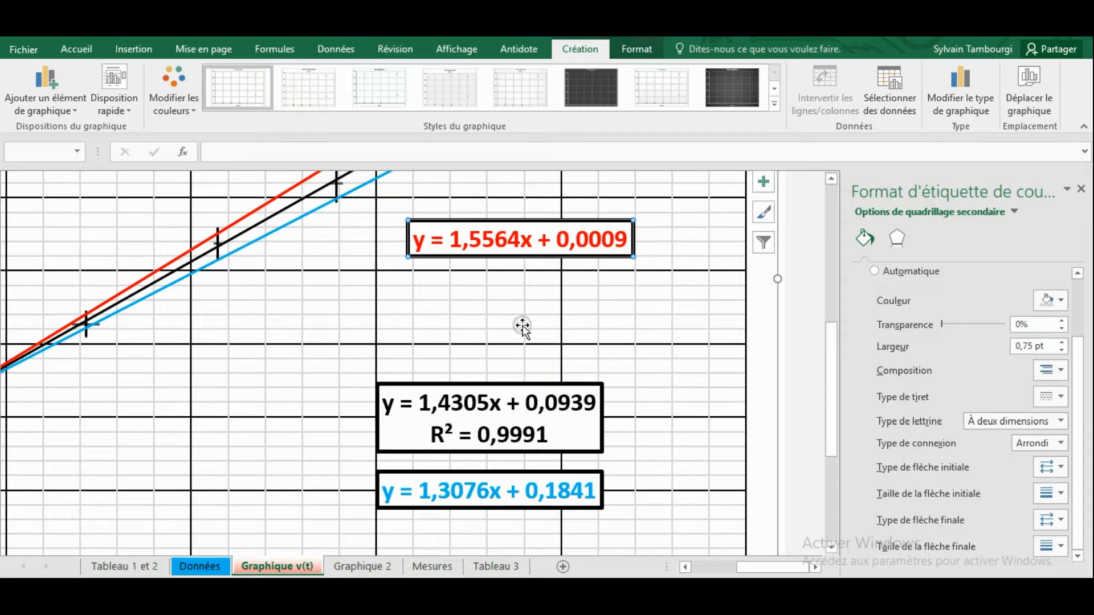
{"action": "left_click", "coordinate": [654, 335]}
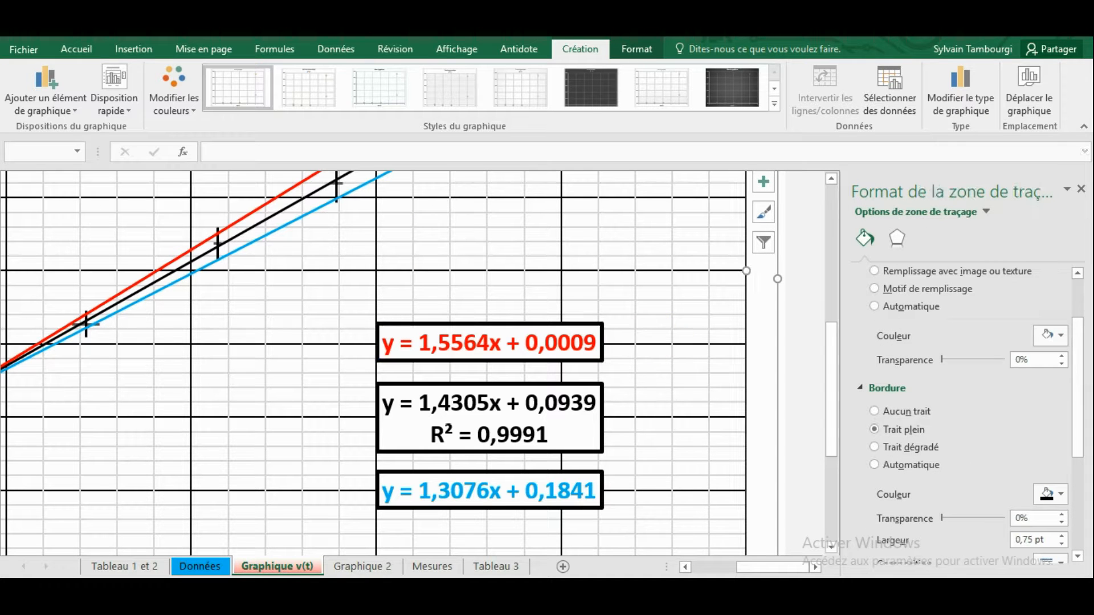
- Close the plot area formatting pane and review the full v(t) chart with its aligned equation labels
{"action": "left_click", "coordinate": [960, 589]}
{"action": "left_click", "coordinate": [960, 589]}
{"action": "left_click", "coordinate": [960, 589]}
{"action": "left_click", "coordinate": [960, 588]}
{"action": "left_click", "coordinate": [959, 589]}
{"action": "left_click", "coordinate": [960, 589]}
{"action": "left_click", "coordinate": [960, 589]}
{"action": "left_click", "coordinate": [960, 589]}
{"action": "left_click", "coordinate": [960, 589]}
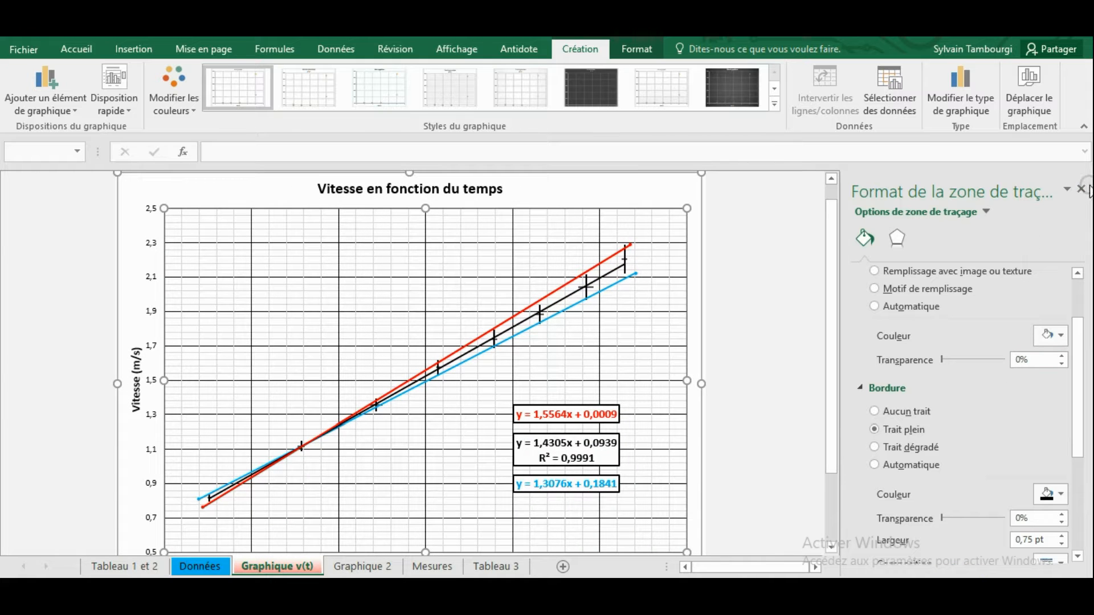
{"action": "left_click", "coordinate": [1083, 189]}
{"action": "left_click", "coordinate": [1086, 229]}
{"action": "left_click_drag", "start_coordinate": [1088, 227], "coordinate": [1089, 233]}
{"action": "left_click", "coordinate": [960, 589]}
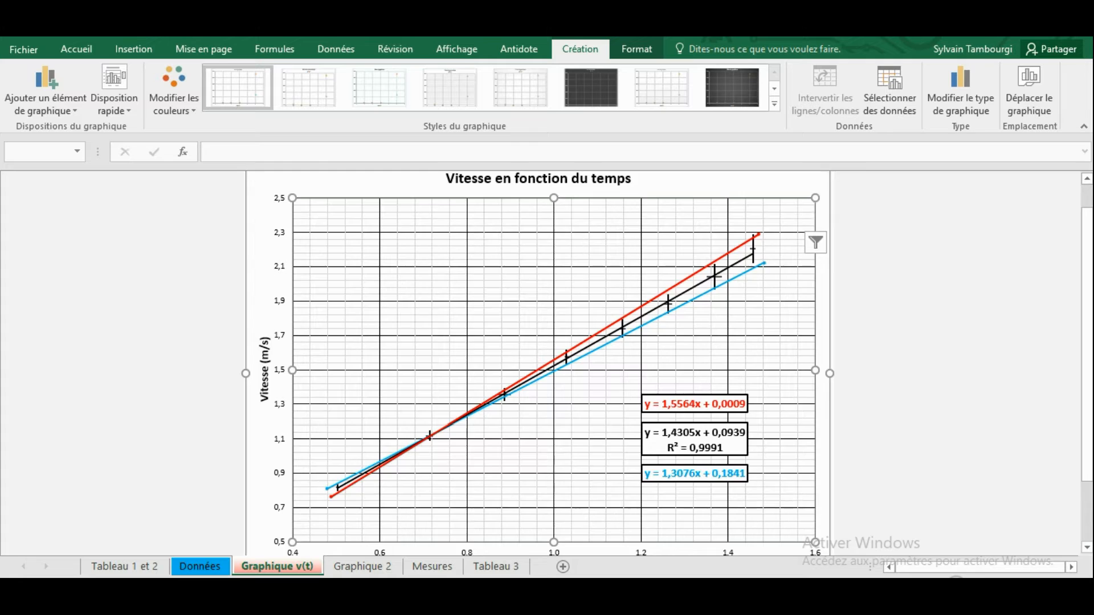
{"action": "left_click", "coordinate": [906, 426]}
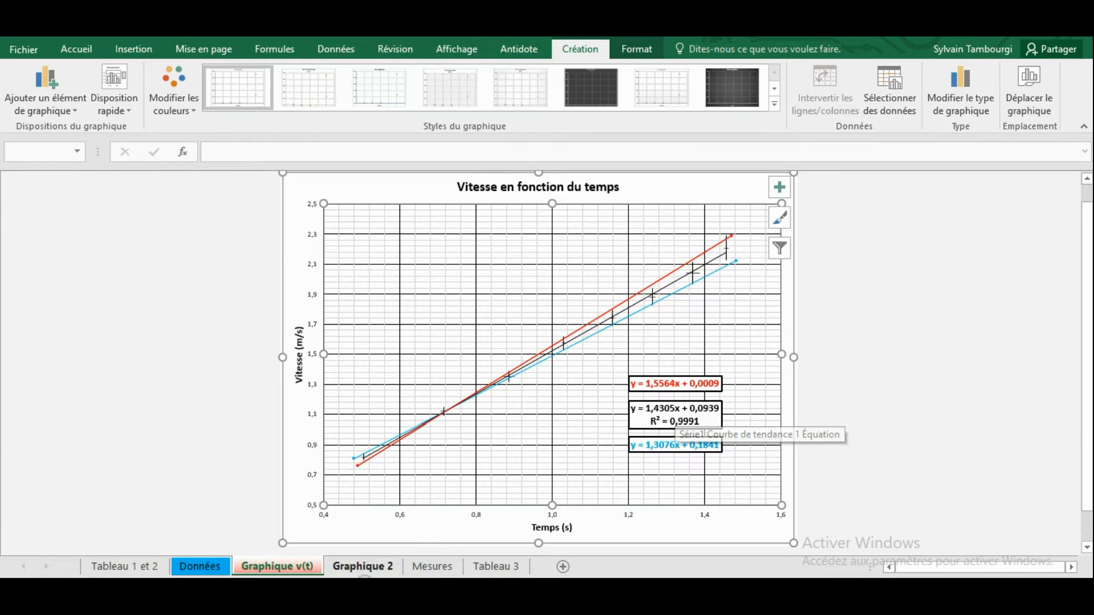
- On the Données sheet, enter the rounded acceleration 1,4 in I31 and its uncertainty 0,1 in K31
{"action": "left_click", "coordinate": [201, 567]}
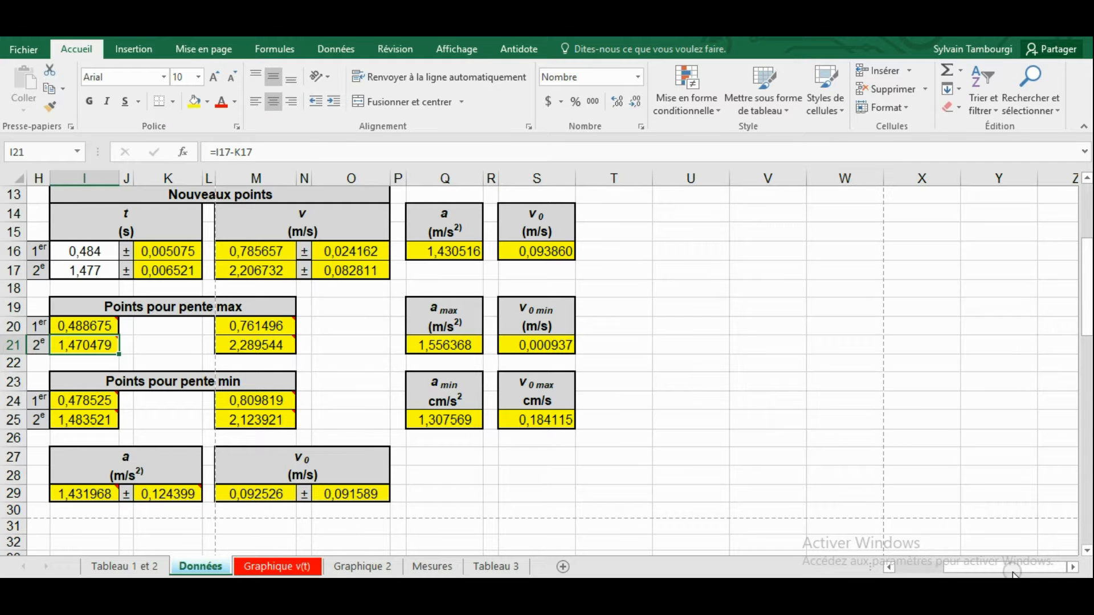
{"action": "left_click_drag", "start_coordinate": [1084, 330], "coordinate": [1087, 349]}
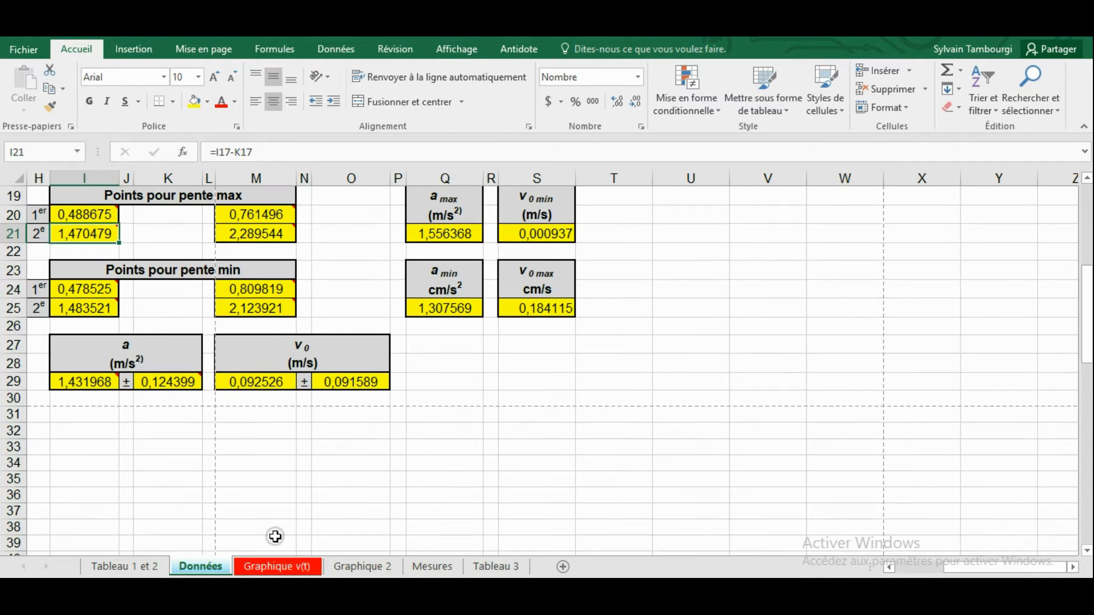
{"action": "left_click", "coordinate": [80, 415]}
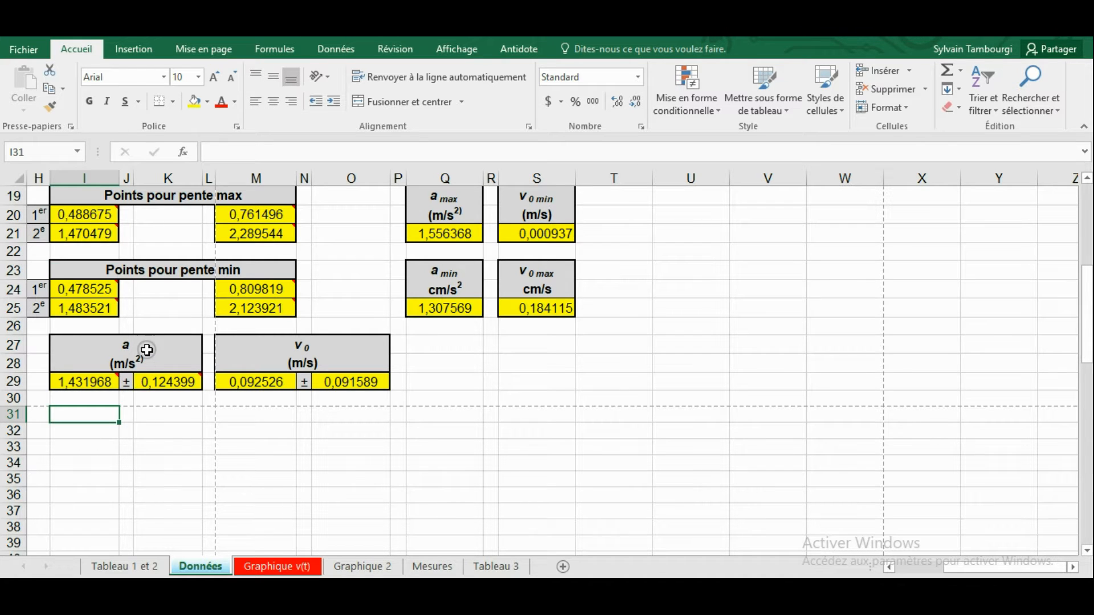
{"action": "mouse_move", "coordinate": [165, 389]}
{"action": "left_click", "coordinate": [162, 415]}
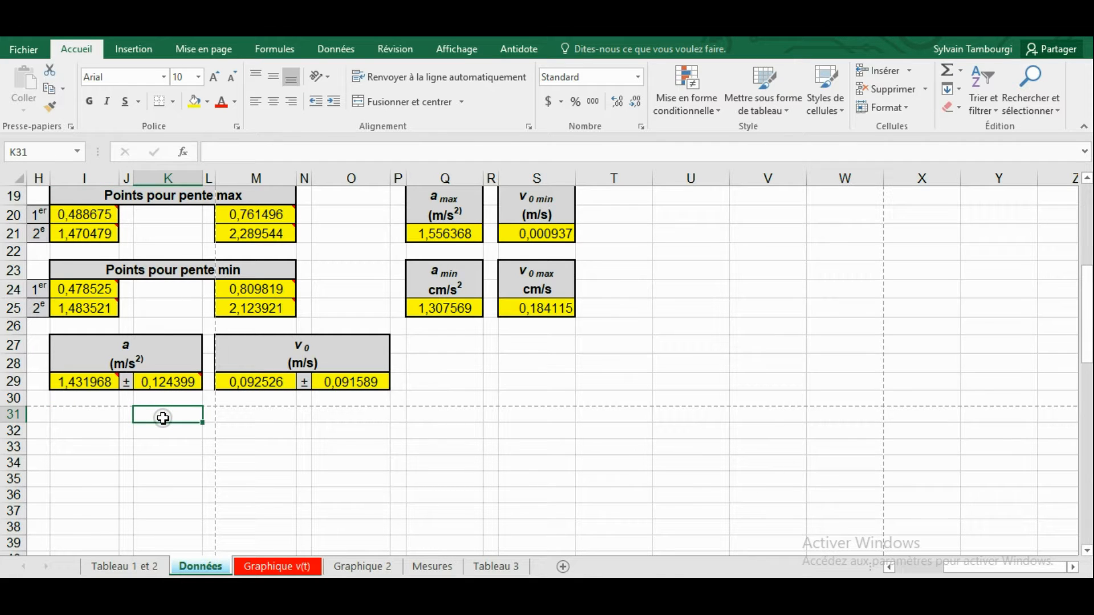
{"action": "type", "text": "0,1"}
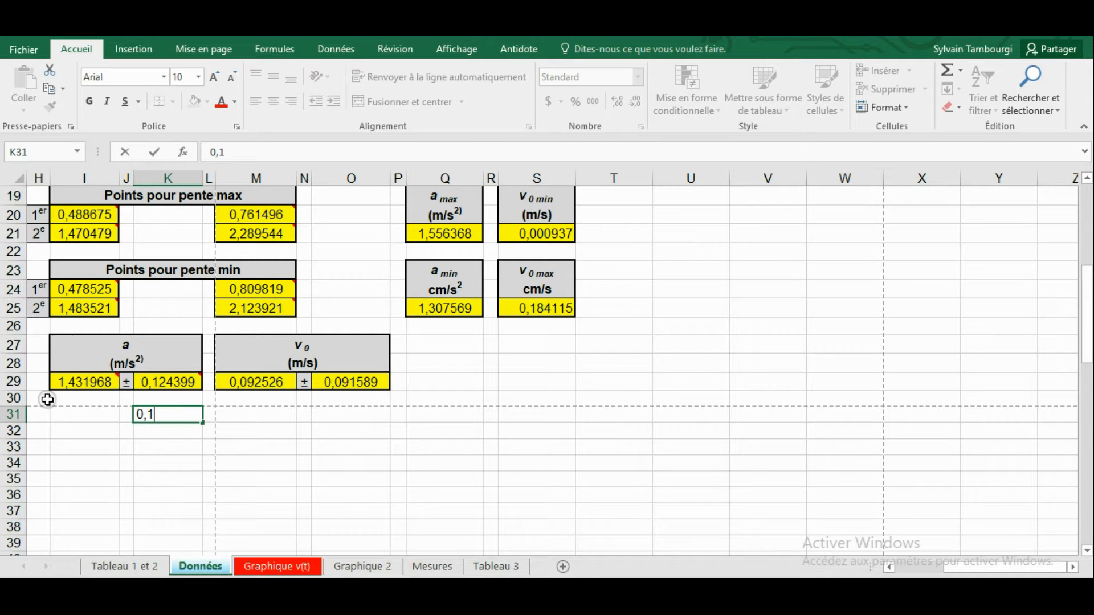
{"action": "left_click", "coordinate": [84, 416]}
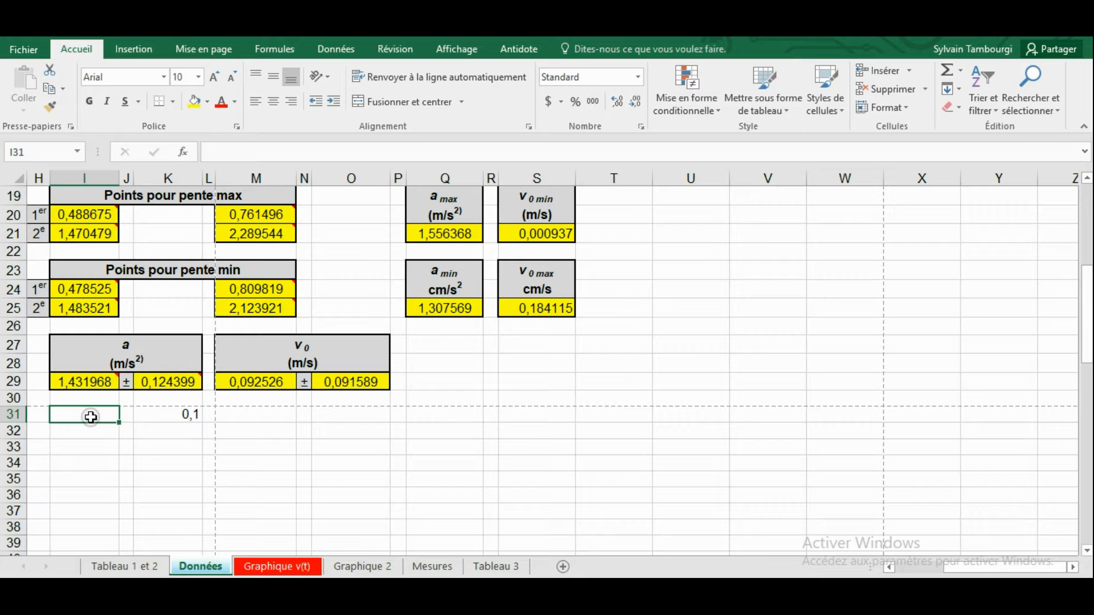
{"action": "type", "text": "1,4"}
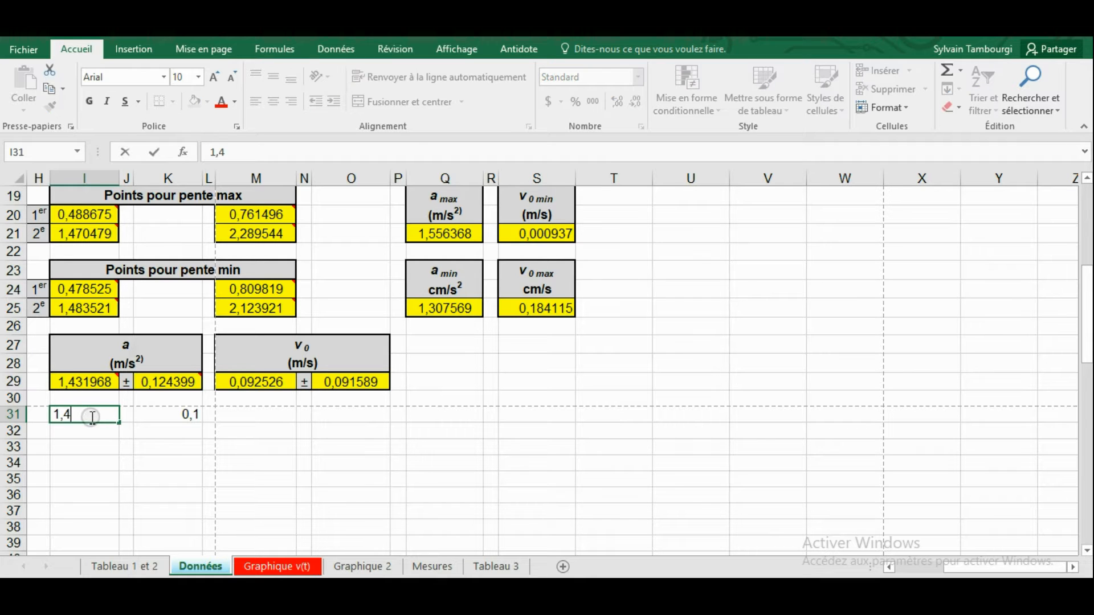
{"action": "left_click", "coordinate": [197, 447]}
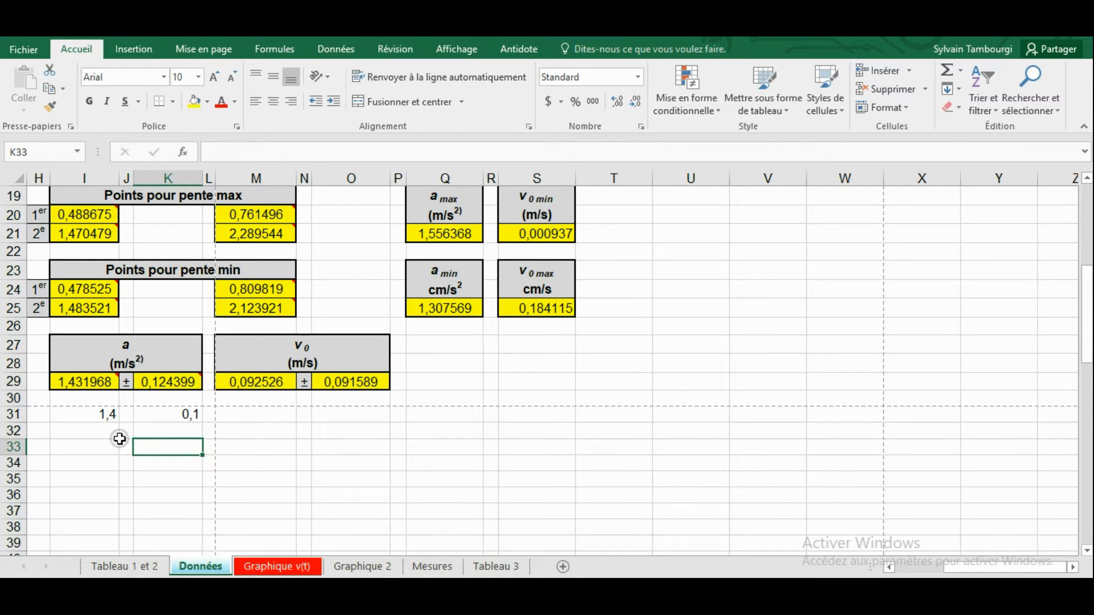
{"action": "left_click", "coordinate": [165, 415]}
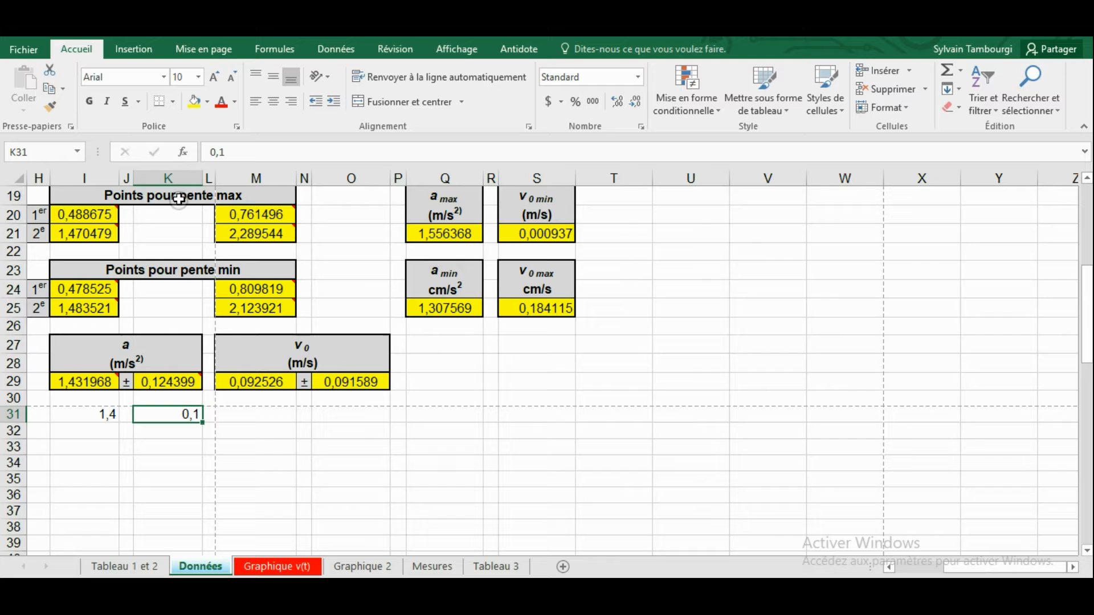
- Left-align the acceleration uncertainty in K31 and insert a single ± symbol in J31 between the two rounded values
{"action": "left_click", "coordinate": [255, 101]}
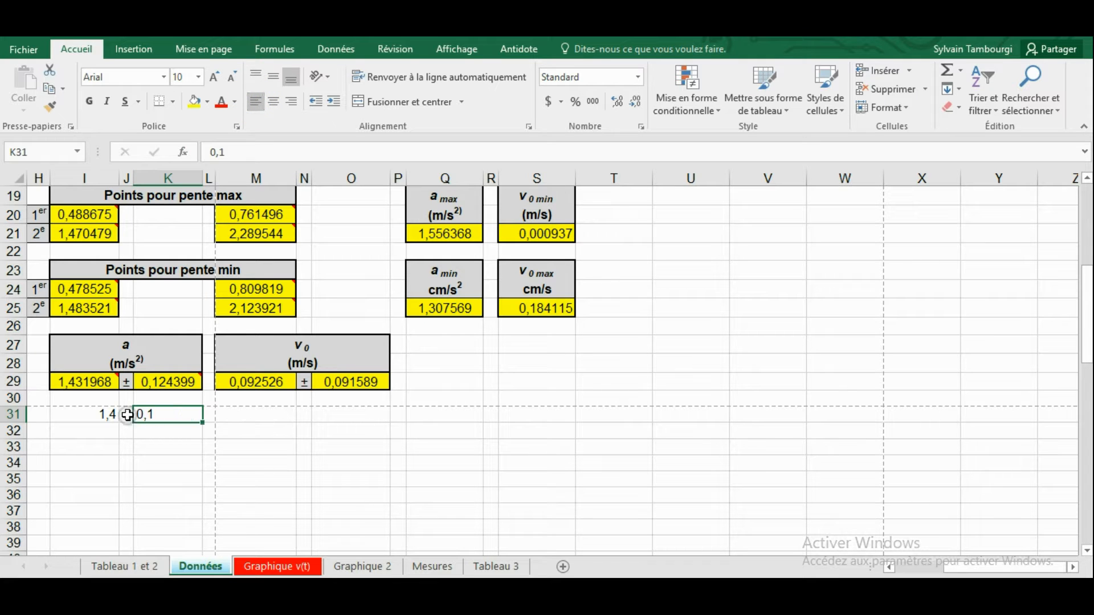
{"action": "left_click", "coordinate": [125, 382]}
{"action": "left_click", "coordinate": [126, 415]}
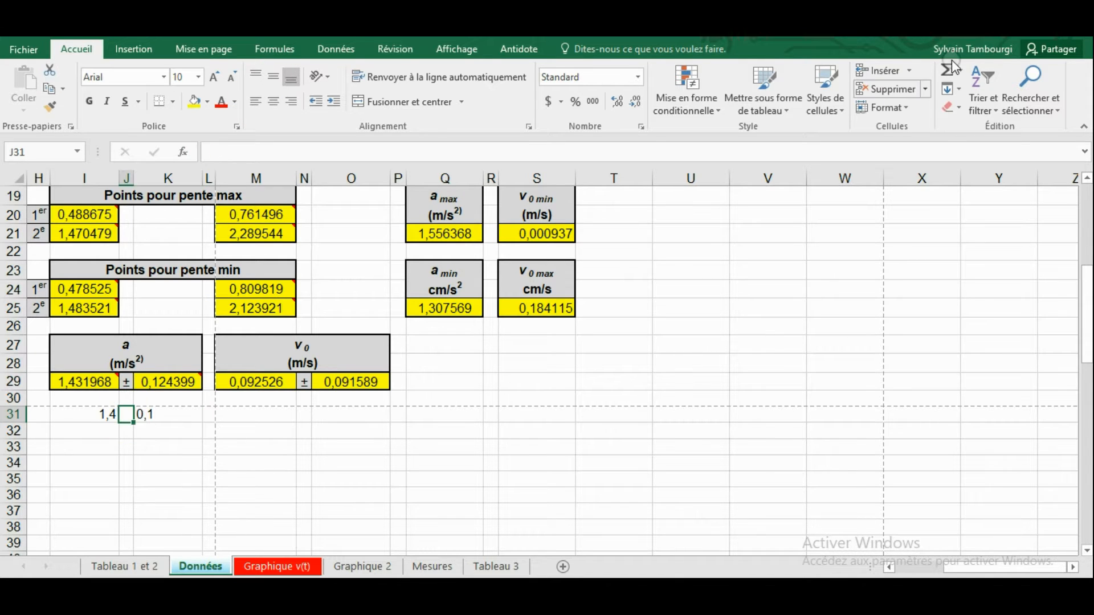
{"action": "left_click", "coordinate": [911, 70]}
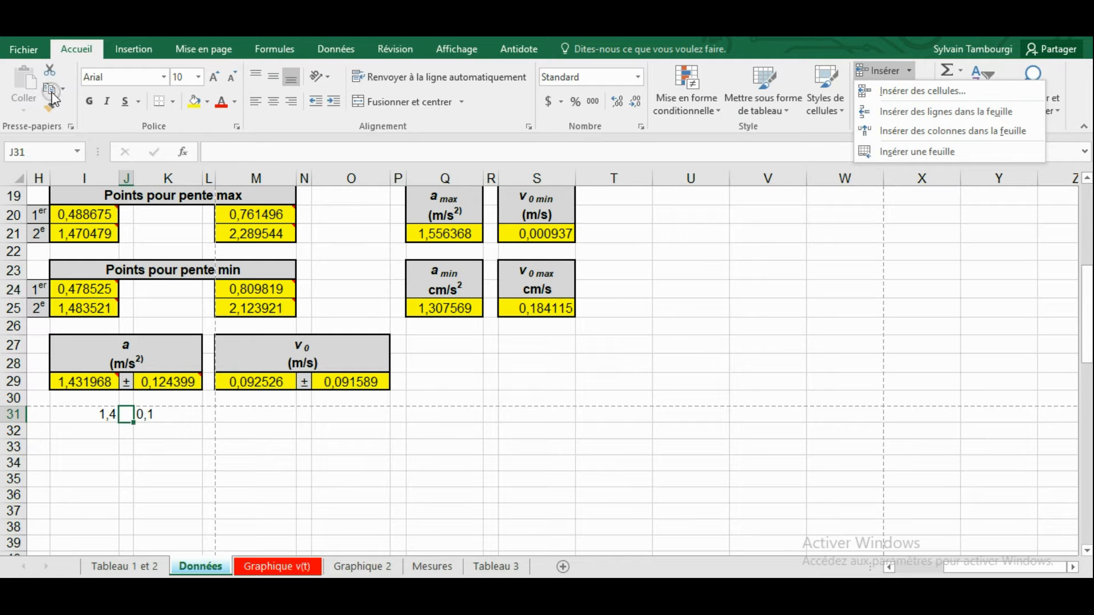
{"action": "left_click", "coordinate": [135, 49]}
{"action": "left_click", "coordinate": [136, 49]}
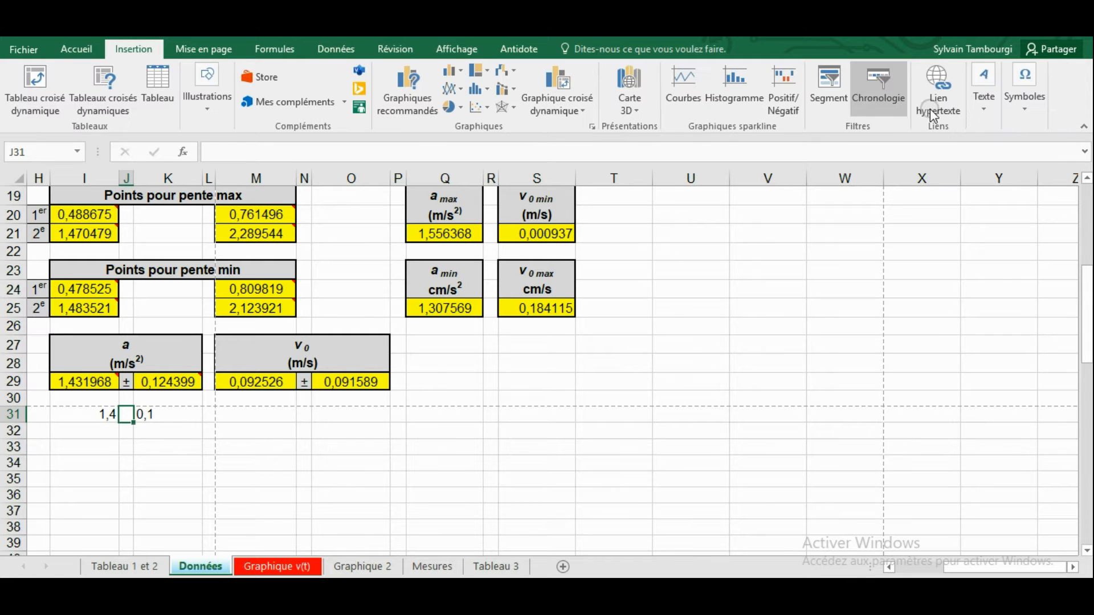
{"action": "left_click", "coordinate": [1033, 112]}
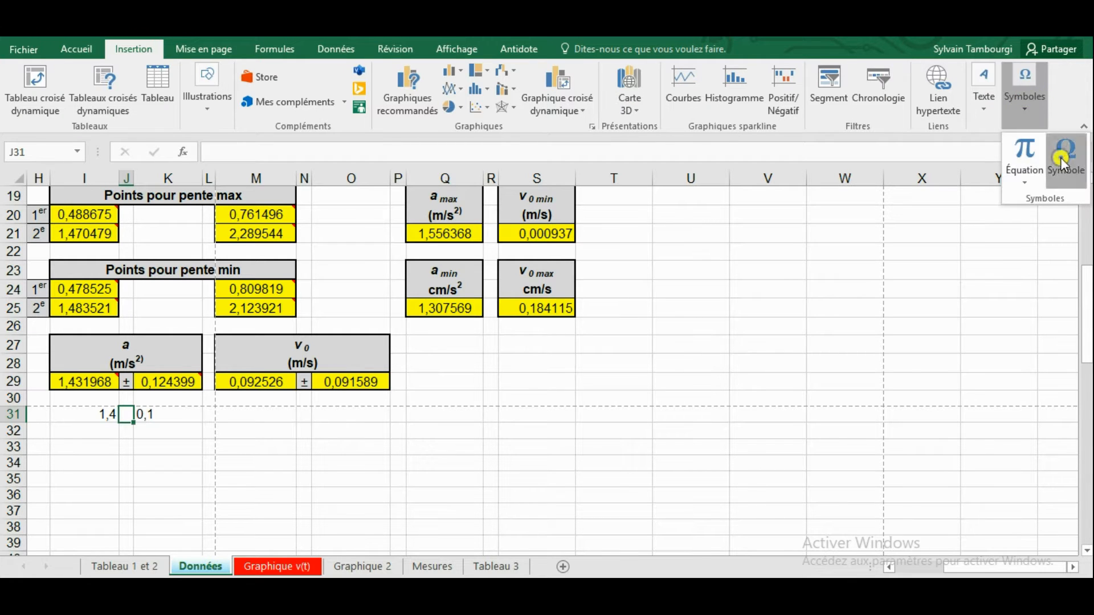
{"action": "left_click", "coordinate": [1063, 161]}
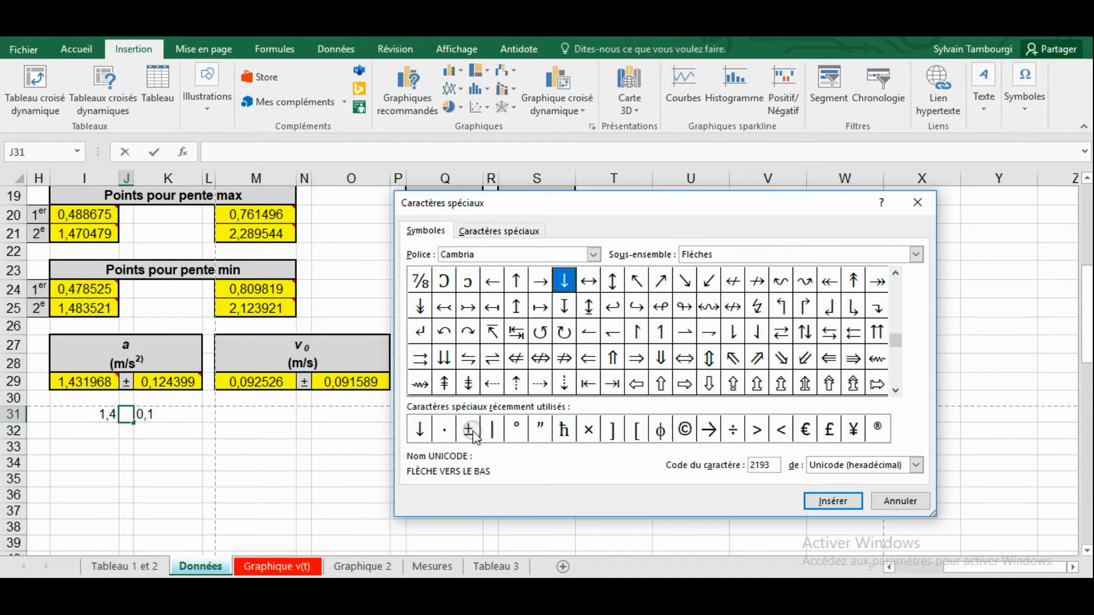
{"action": "left_click", "coordinate": [469, 431]}
{"action": "left_click", "coordinate": [848, 501]}
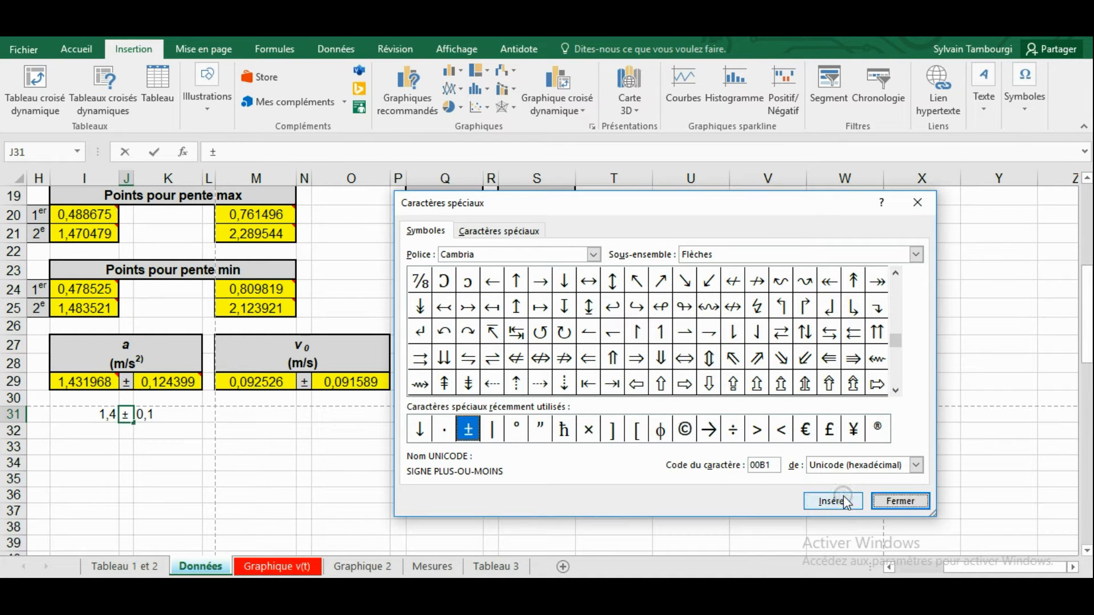
{"action": "left_click", "coordinate": [835, 501]}
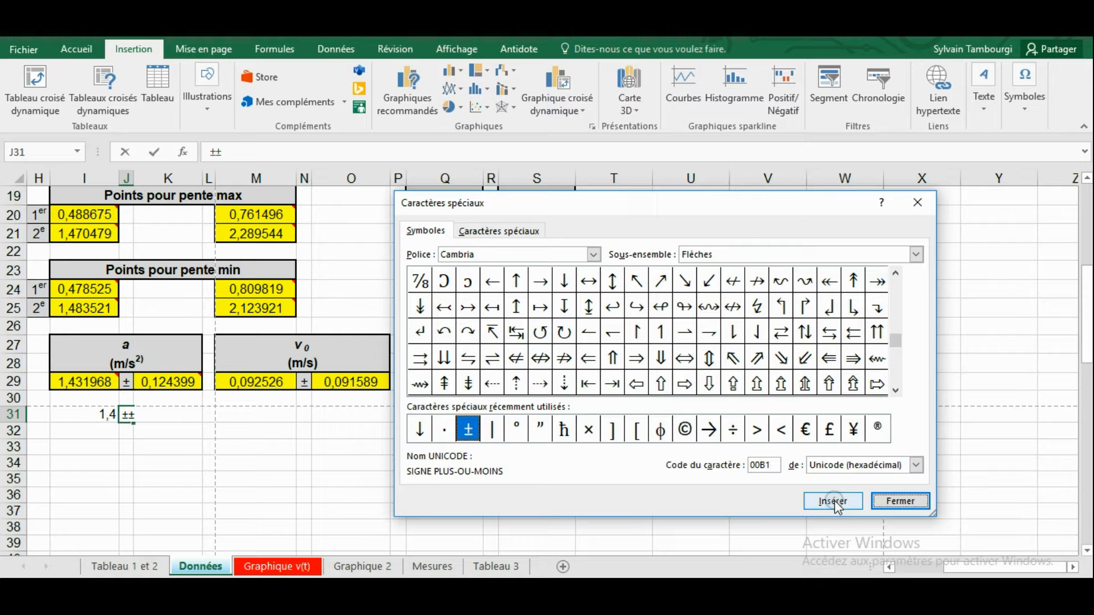
{"action": "left_click", "coordinate": [889, 503]}
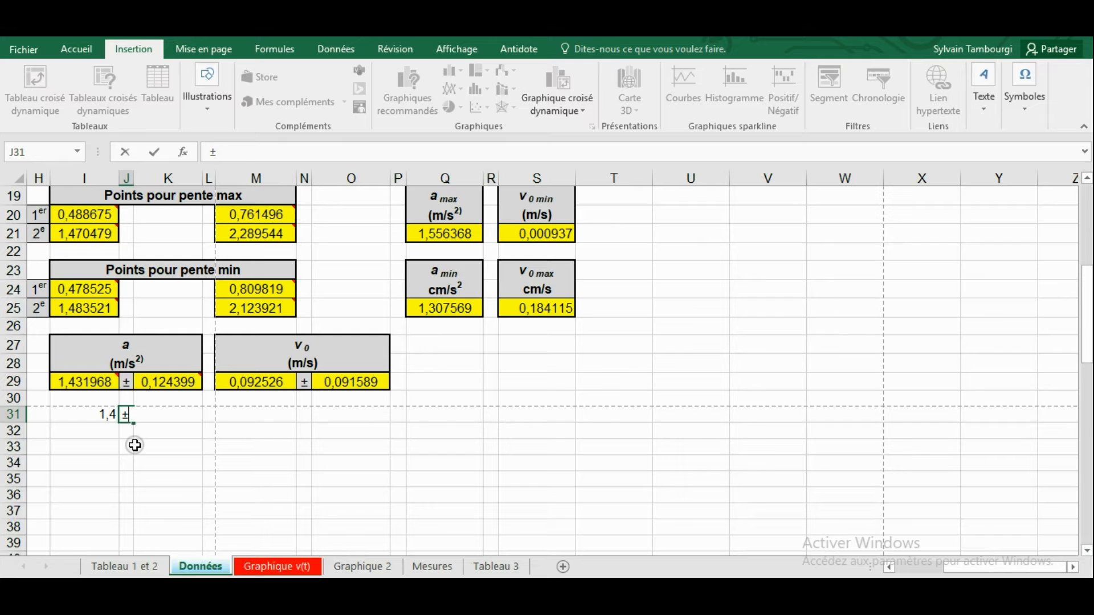
{"action": "key", "text": "Return"}
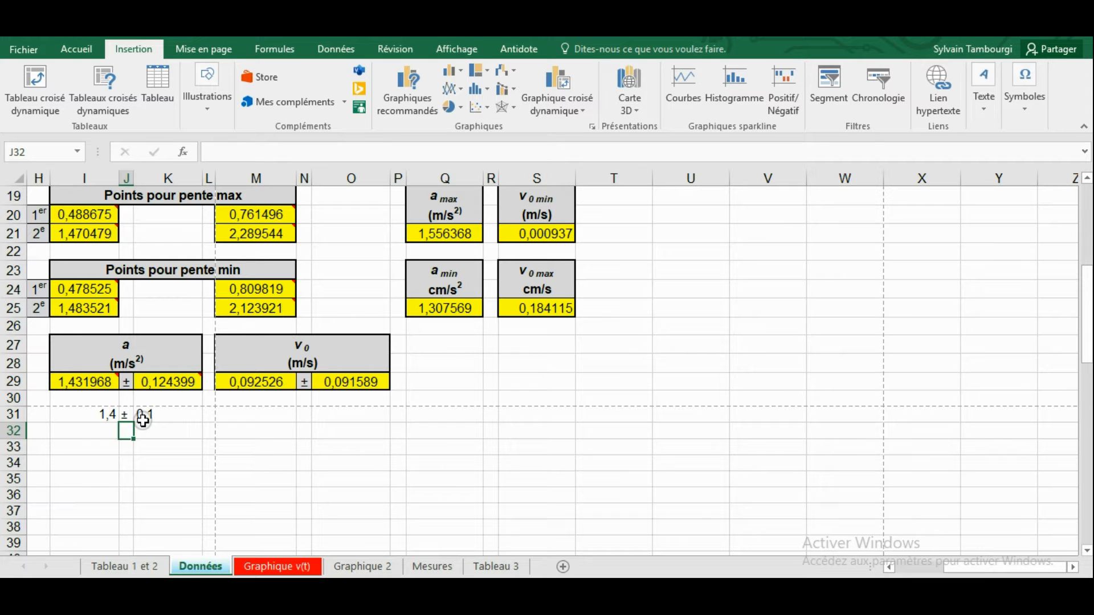
- Examine the v0 value in M29 and its uncertainty in O29 against the minimum and maximum v0 to decide the rounding
{"action": "left_click", "coordinate": [268, 417]}
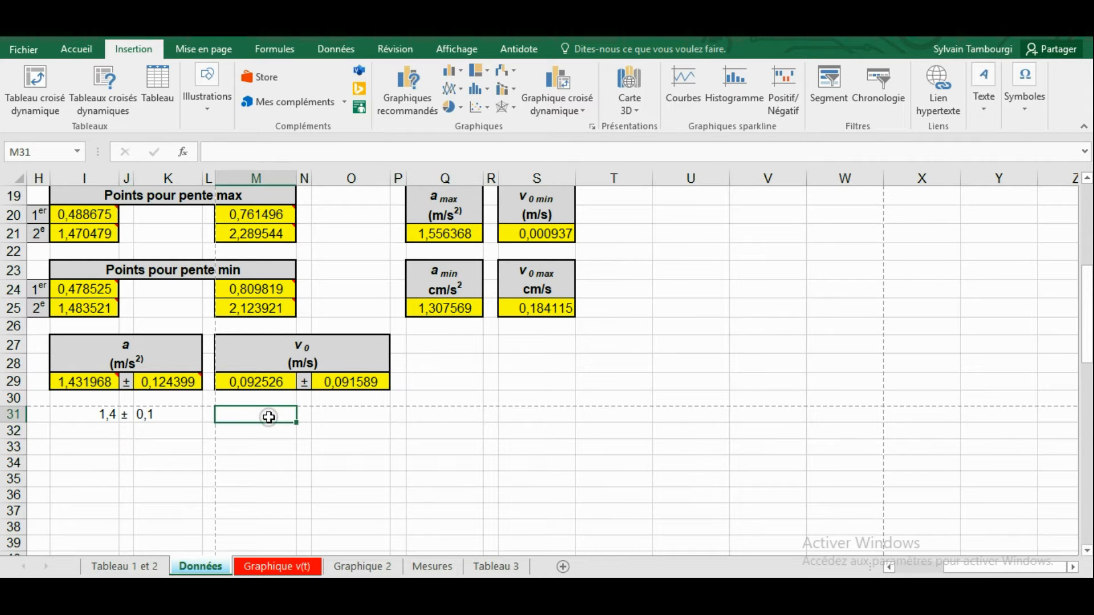
{"action": "left_click", "coordinate": [343, 415]}
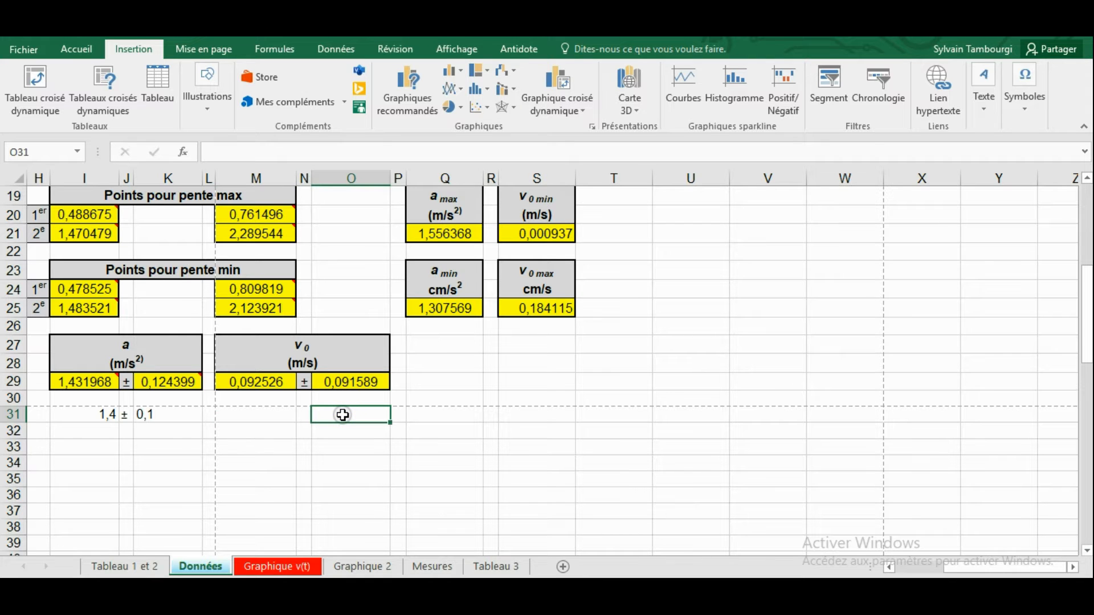
{"action": "left_click", "coordinate": [354, 383]}
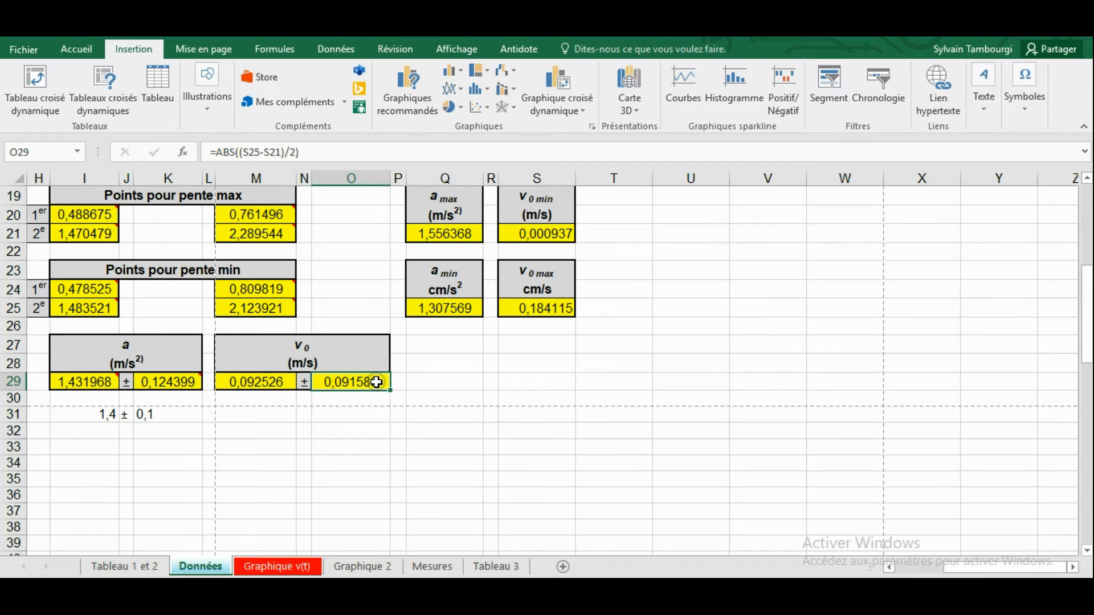
{"action": "left_click", "coordinate": [272, 386]}
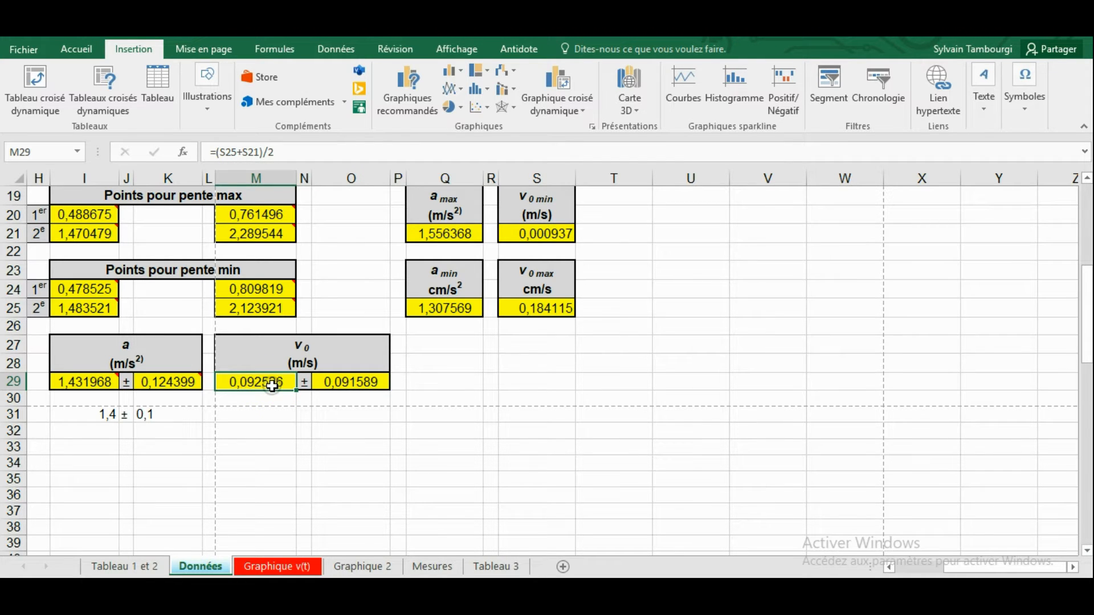
{"action": "left_click", "coordinate": [350, 386]}
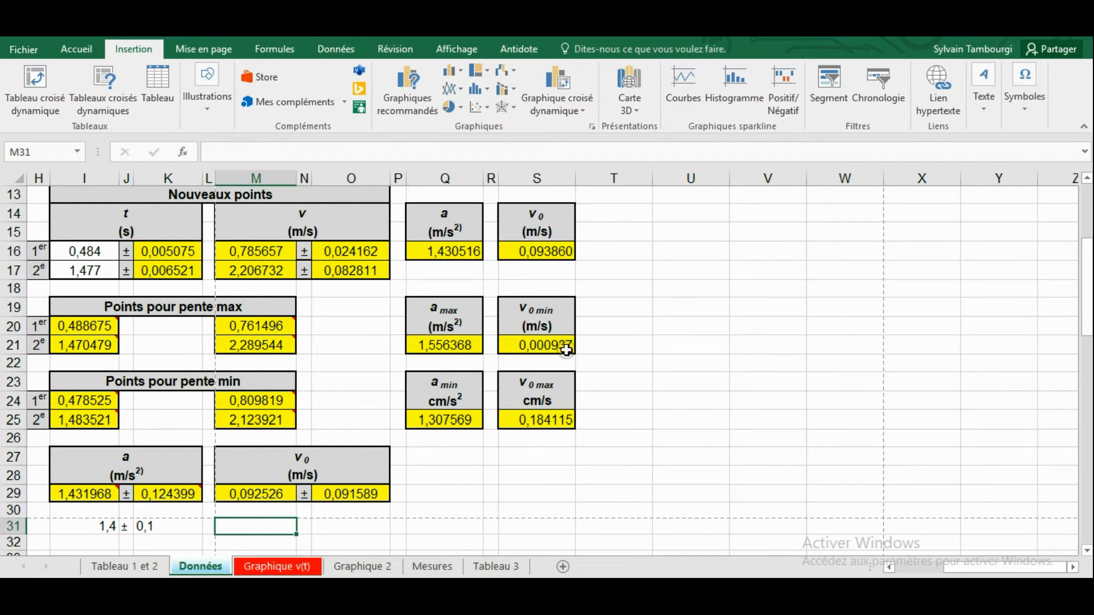
{"action": "left_click", "coordinate": [259, 494]}
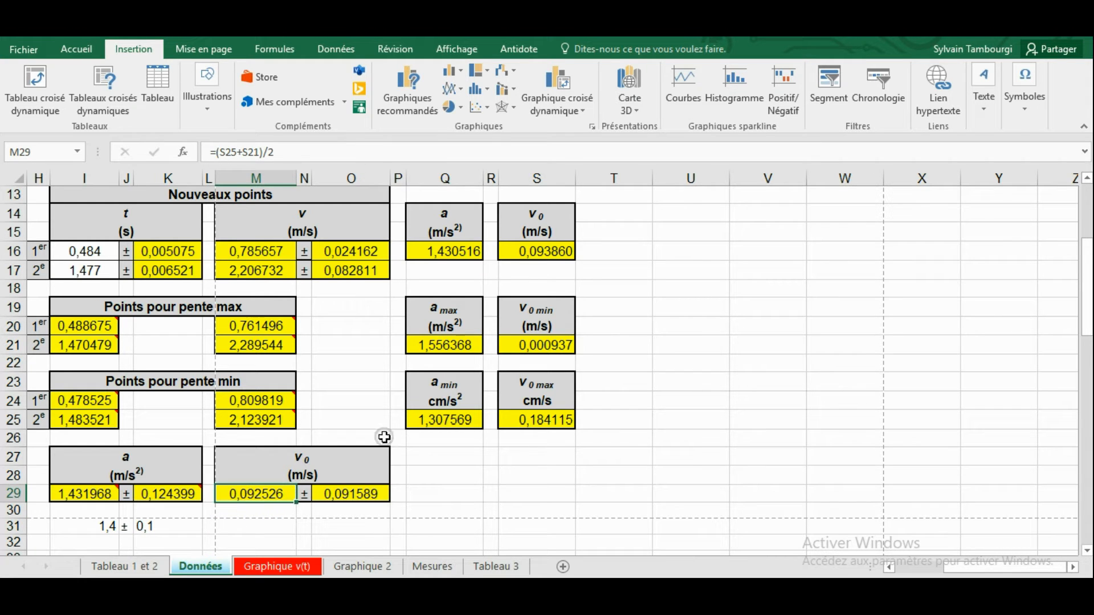
{"action": "left_click", "coordinate": [347, 496]}
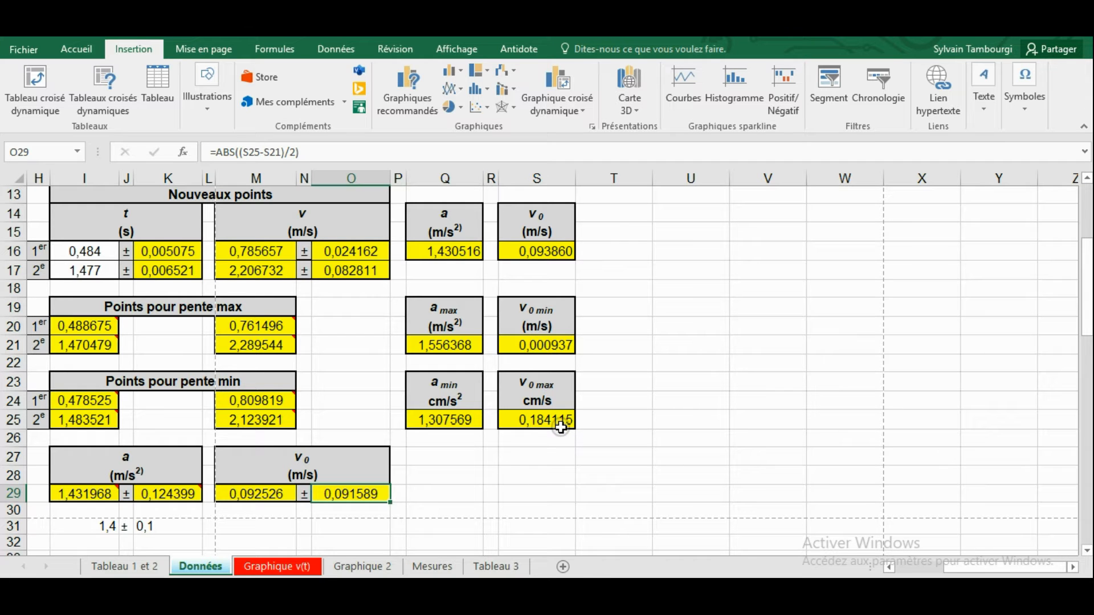
{"action": "left_click", "coordinate": [598, 420]}
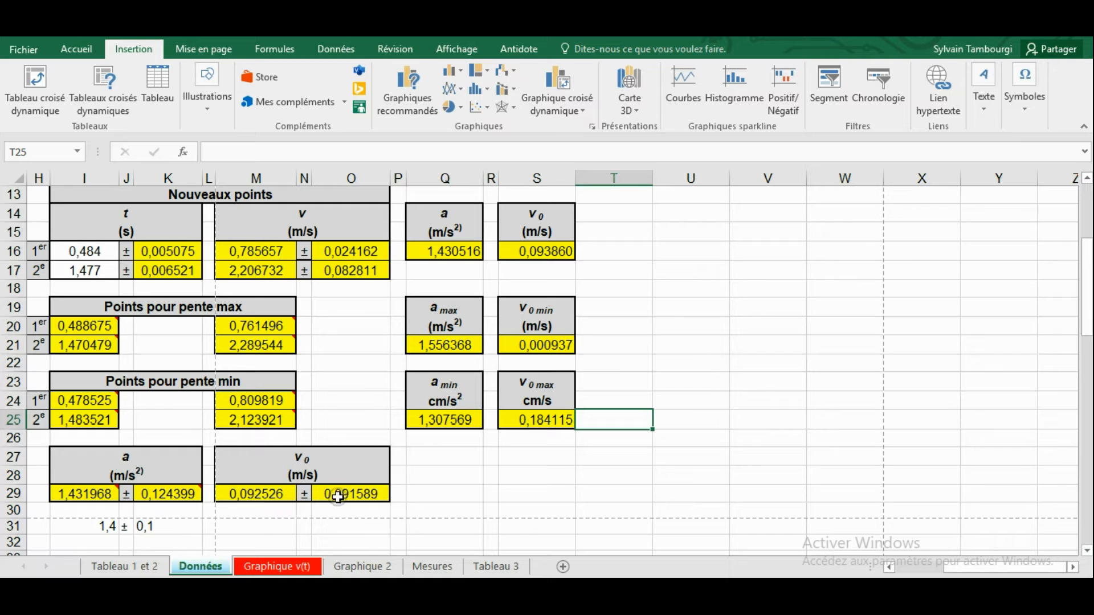
- Enter the rounded v0 uncertainty 0,09 in O31 and the rounded v0 value 0,09 in M31, with a comma as decimal separator
{"action": "left_click", "coordinate": [251, 527]}
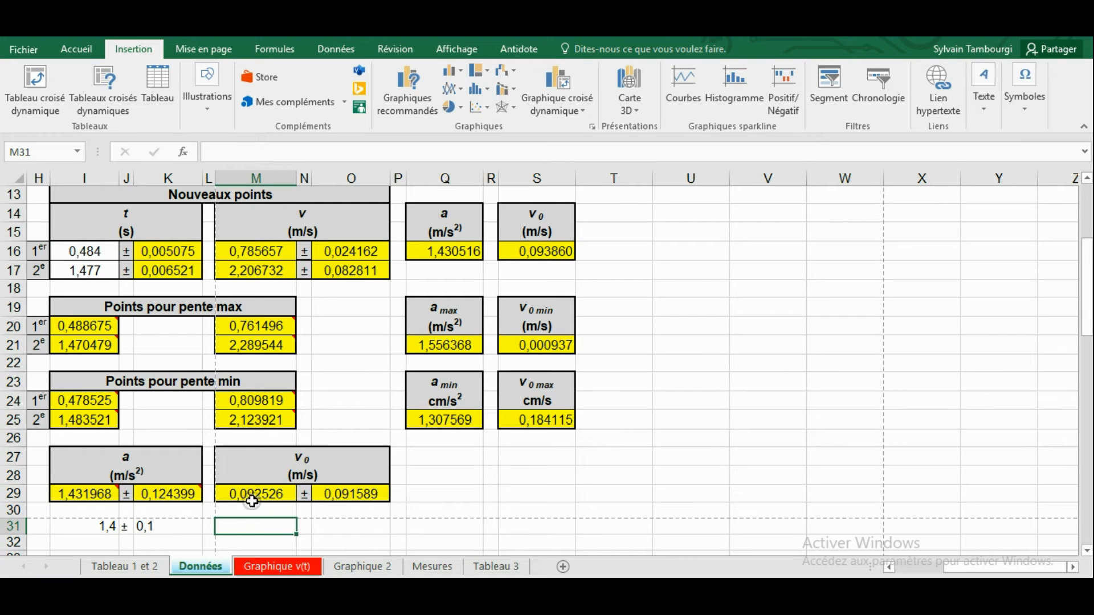
{"action": "left_click", "coordinate": [338, 527]}
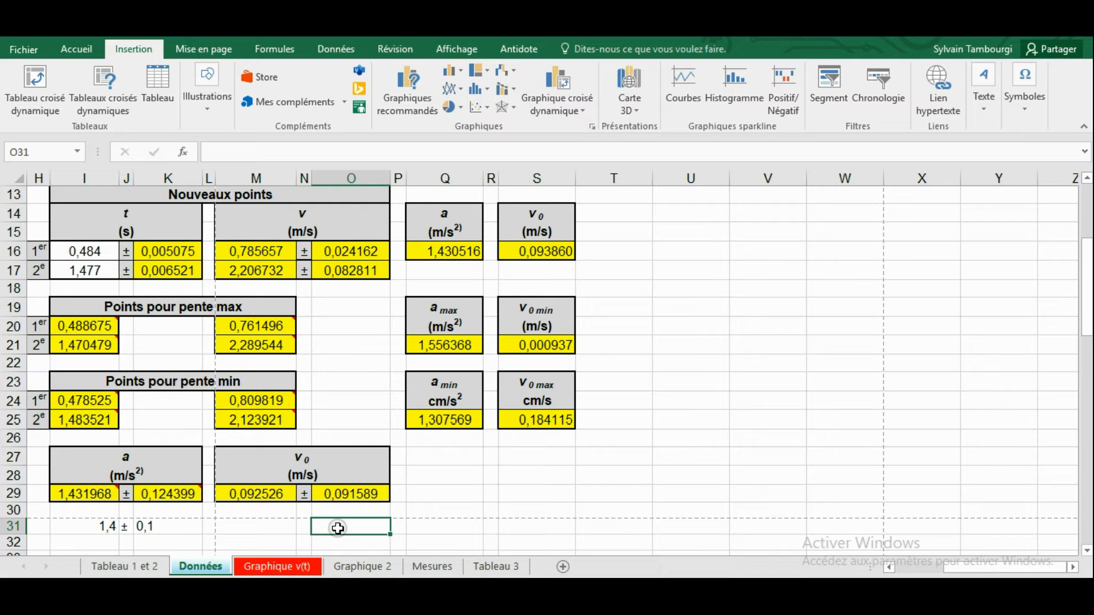
{"action": "type", "text": "0,09"}
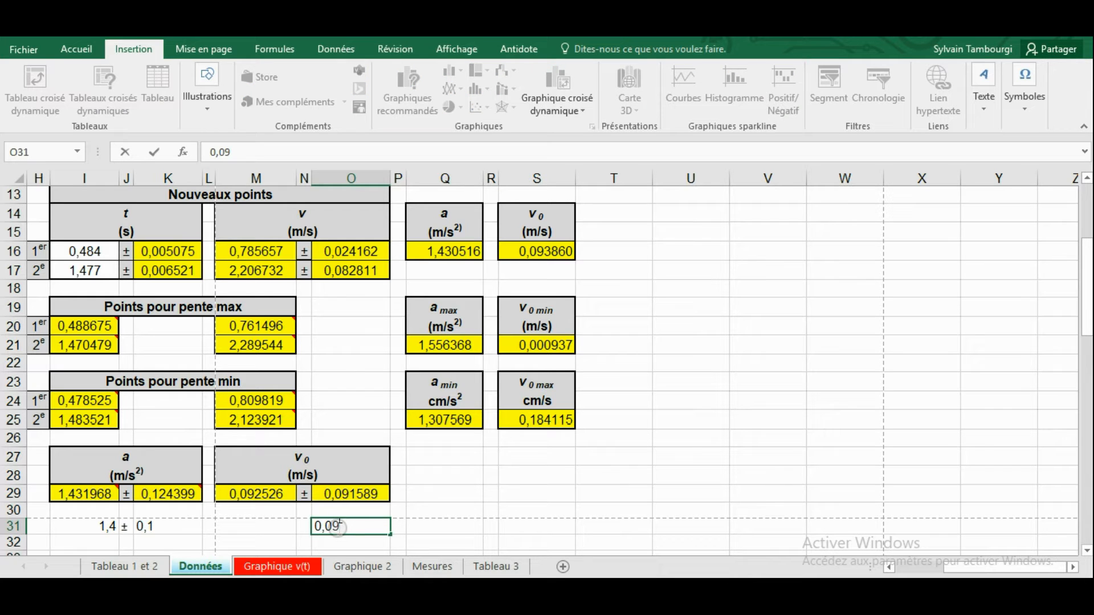
{"action": "left_click", "coordinate": [267, 527]}
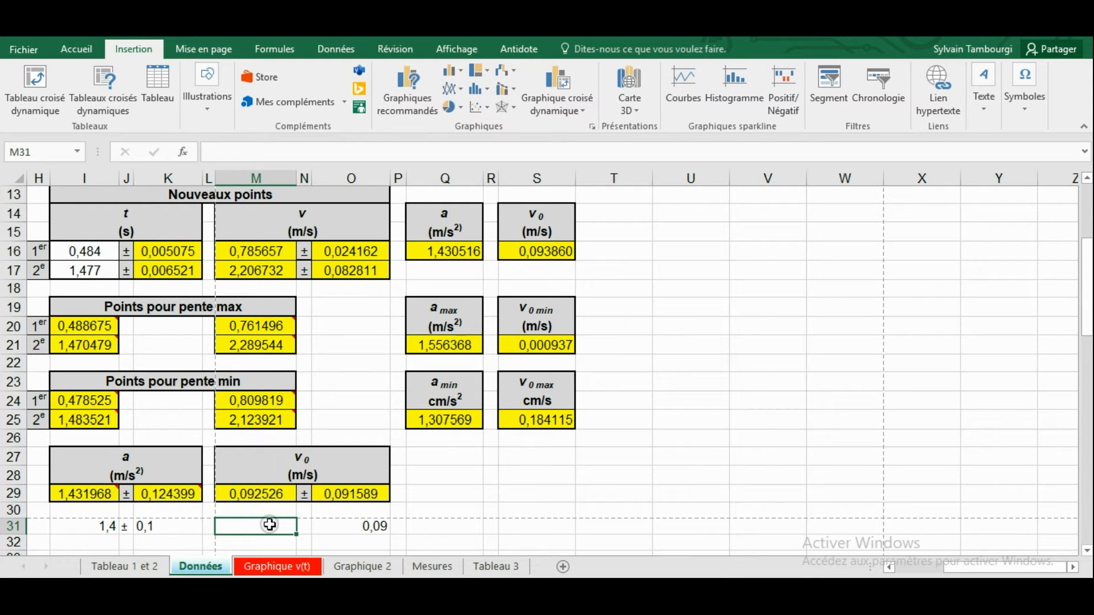
{"action": "type", "text": "0.09"}
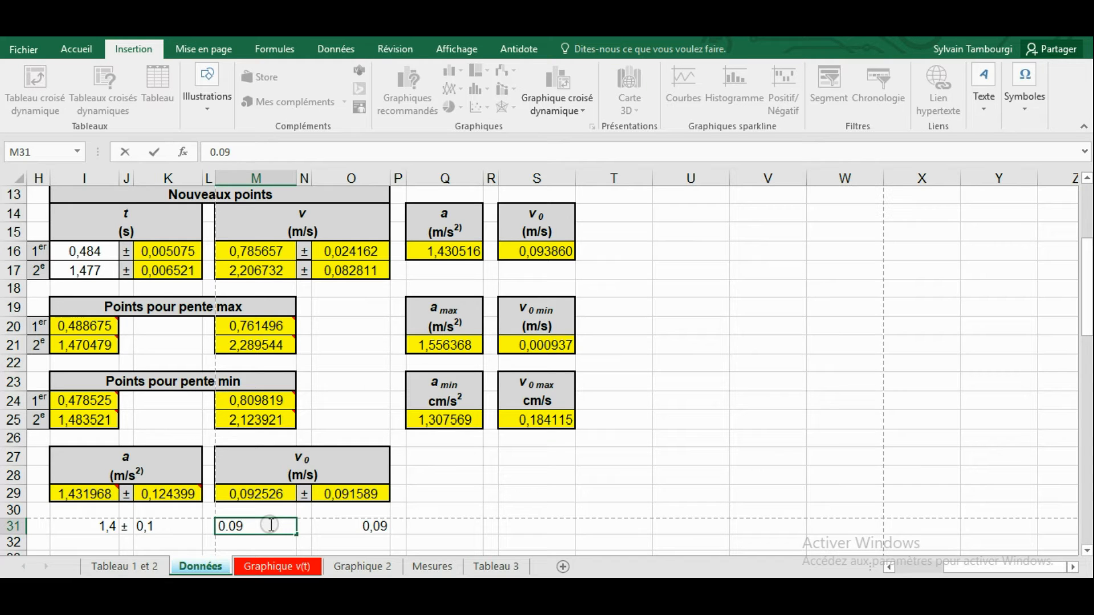
{"action": "key", "text": "Return"}
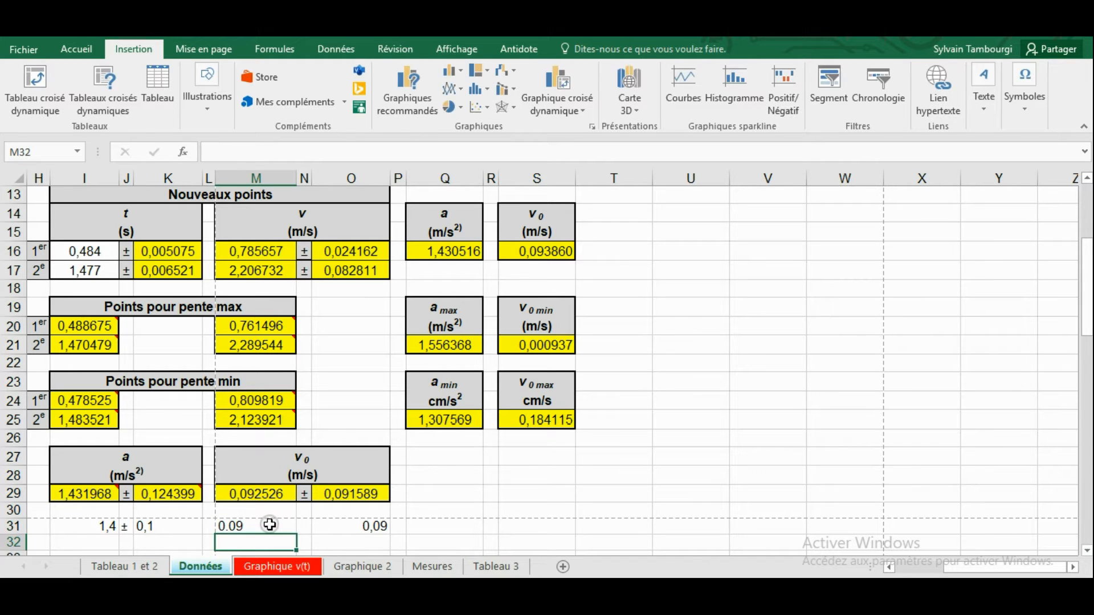
{"action": "left_click", "coordinate": [258, 524]}
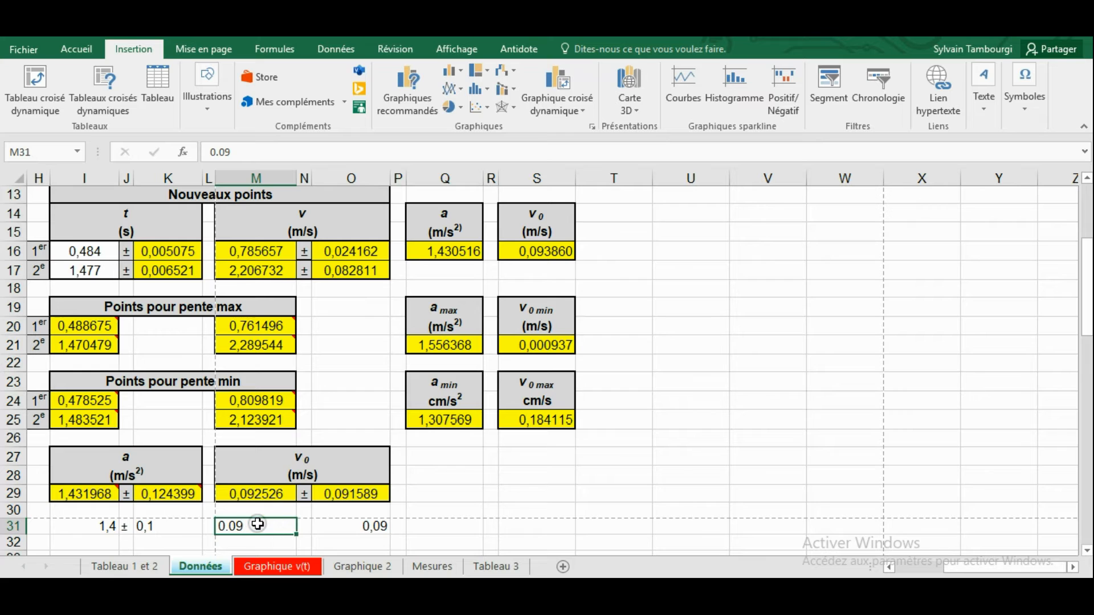
{"action": "type", "text": "0"}
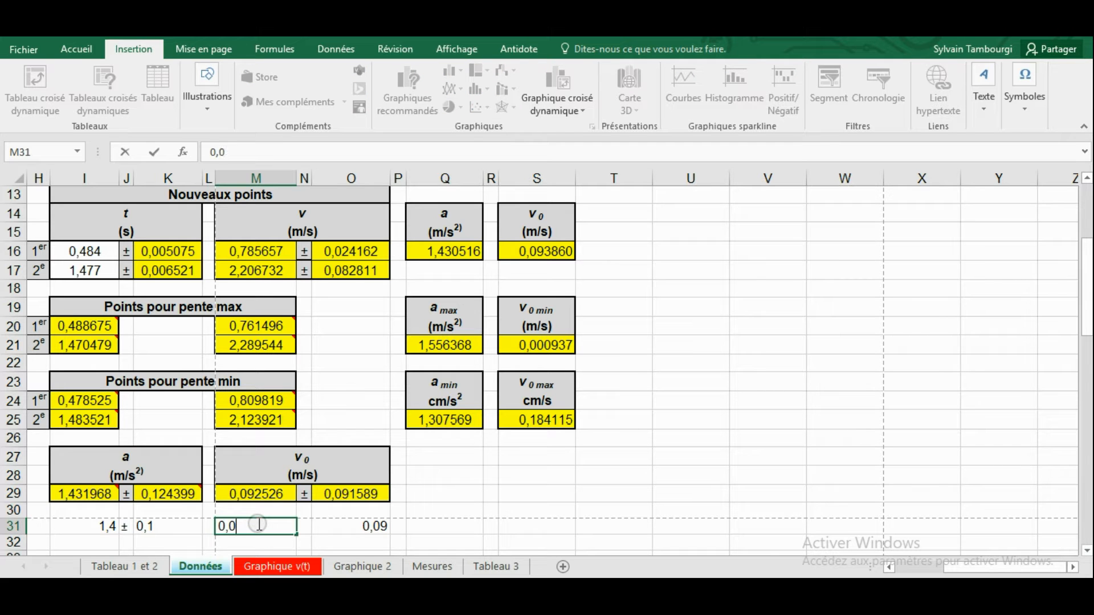
{"action": "key", "text": "Return"}
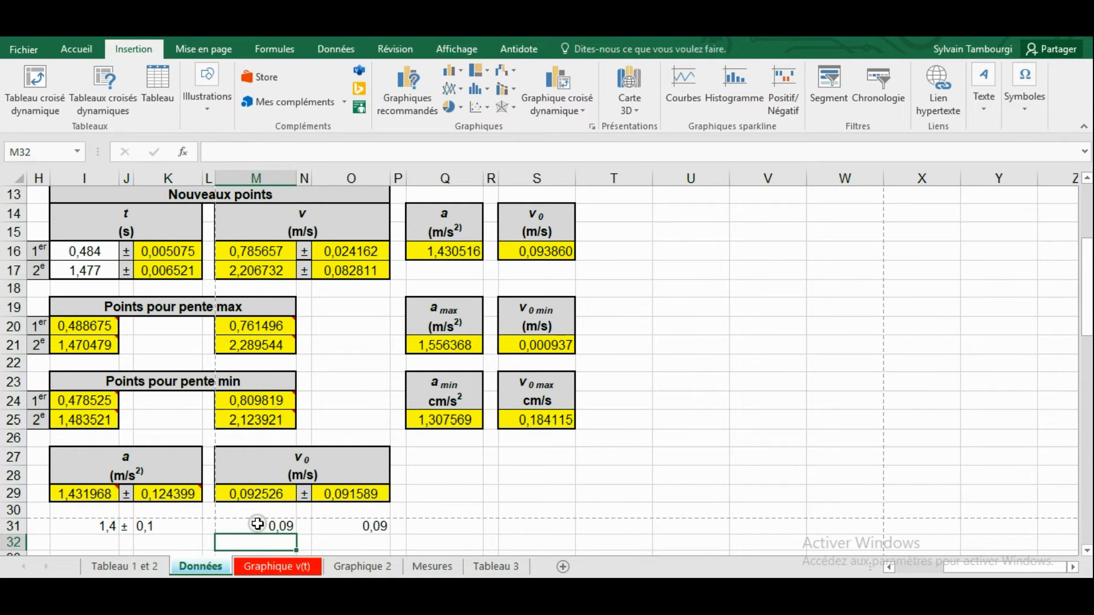
- Left-align the v0 uncertainty in O31 and copy the ± symbol from J31 into N31
{"action": "left_click", "coordinate": [377, 525]}
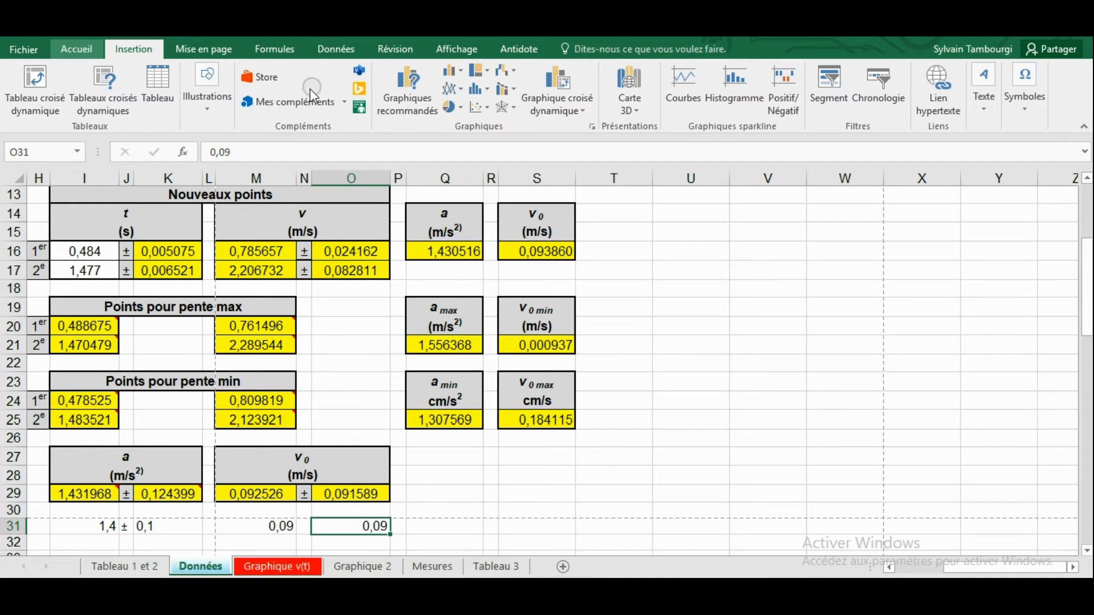
{"action": "left_click", "coordinate": [87, 50]}
{"action": "left_click", "coordinate": [256, 102]}
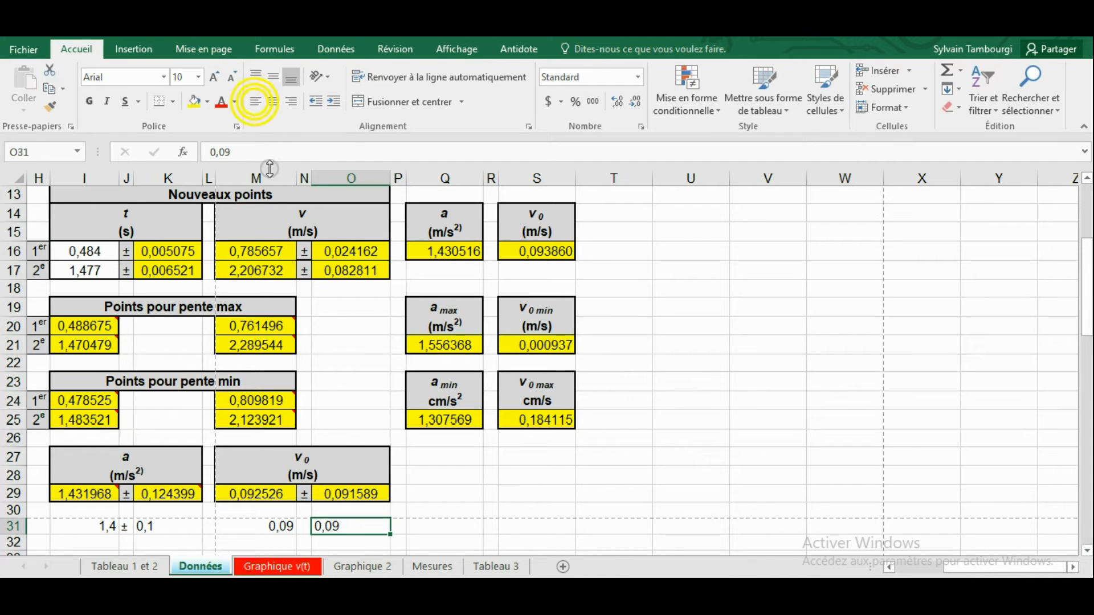
{"action": "left_click", "coordinate": [127, 525]}
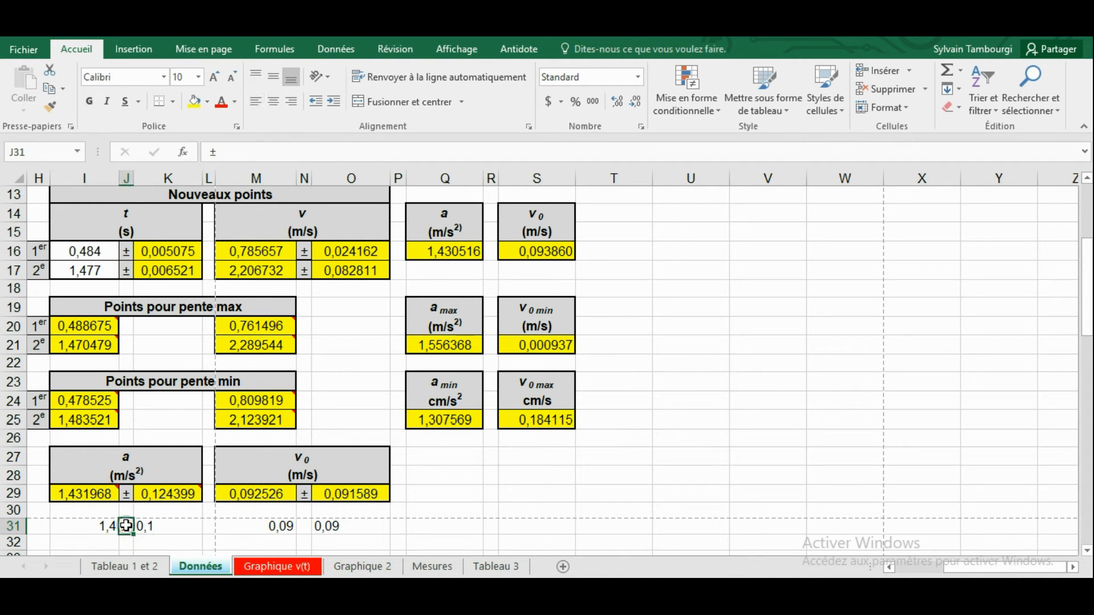
{"action": "key", "text": "ctrl+c"}
{"action": "left_click", "coordinate": [301, 525]}
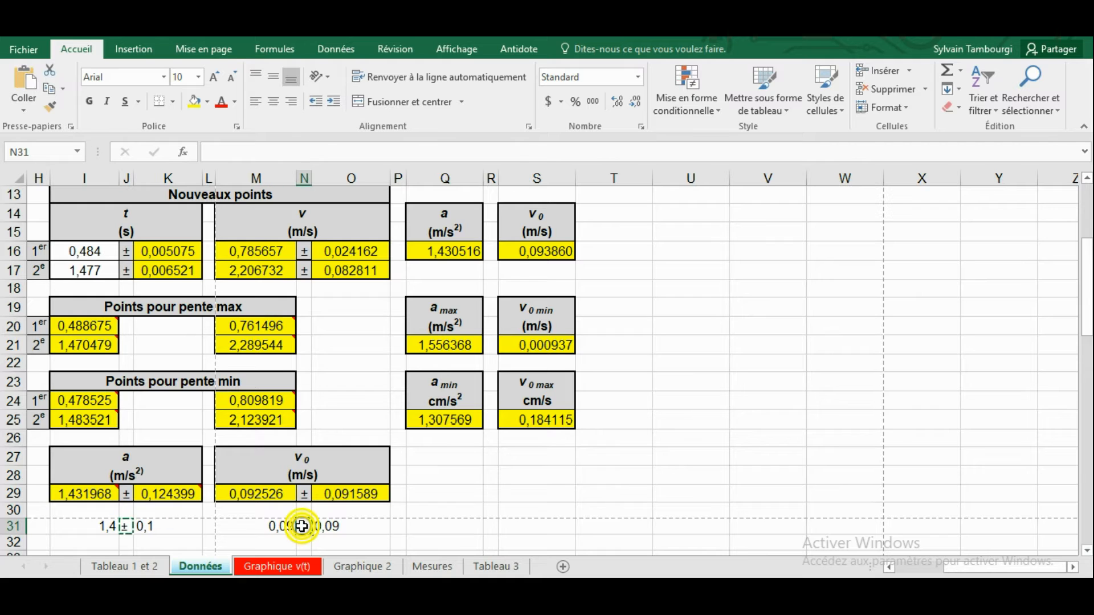
{"action": "key", "text": "ctrl+v"}
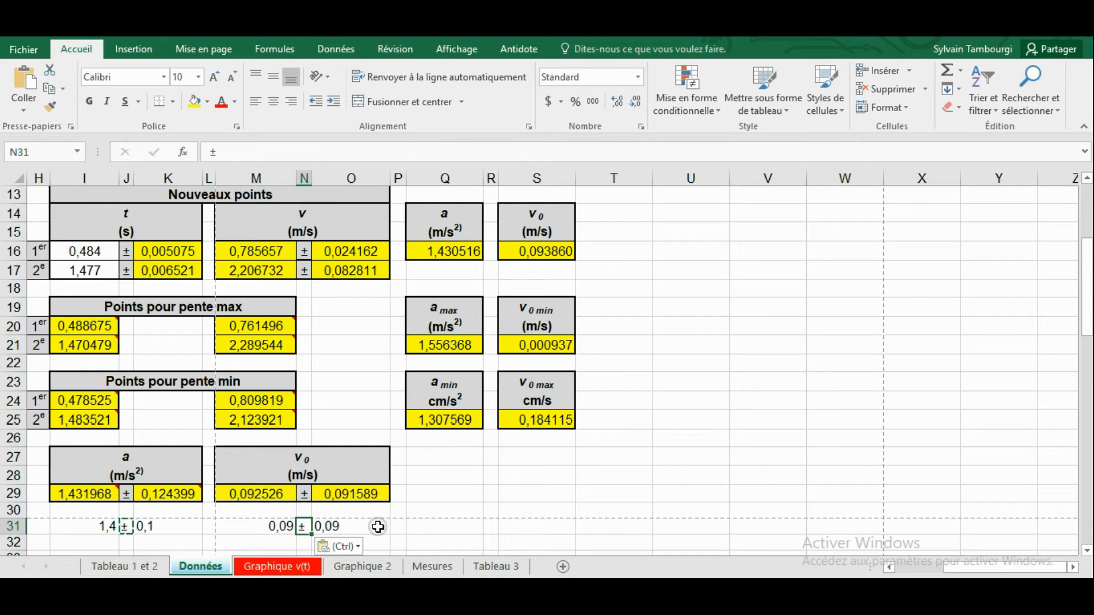
{"action": "left_click", "coordinate": [420, 527]}
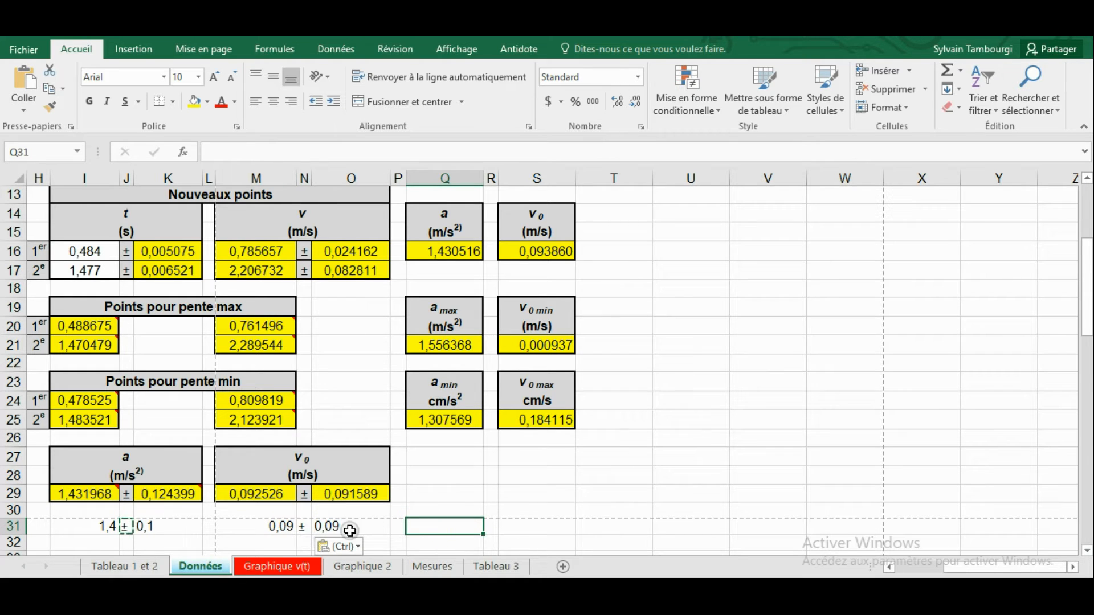
{"action": "left_click", "coordinate": [349, 527]}
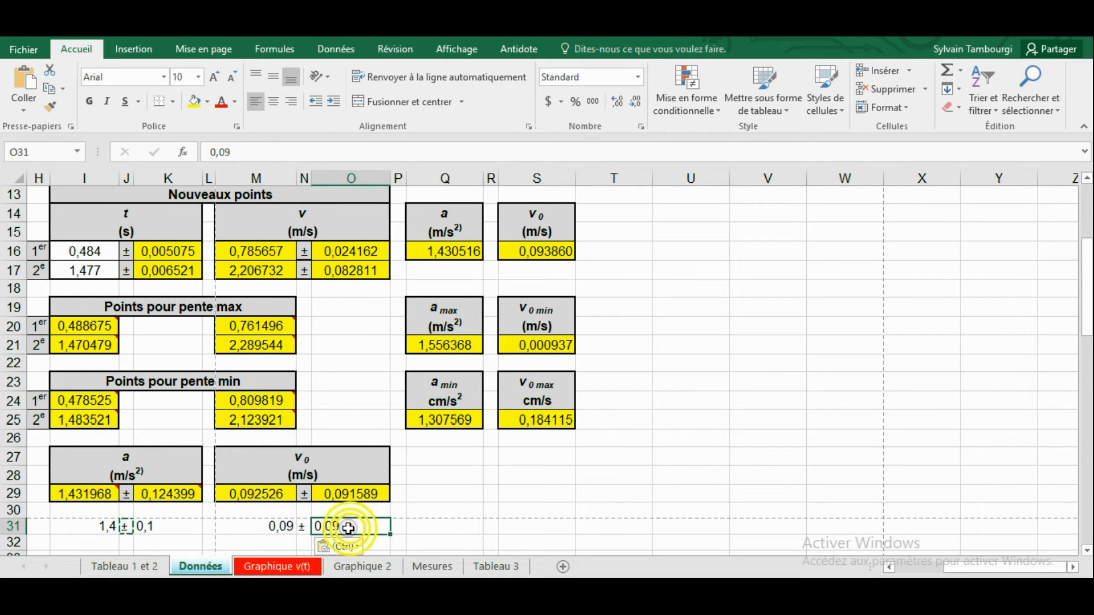
{"action": "left_click", "coordinate": [141, 526]}
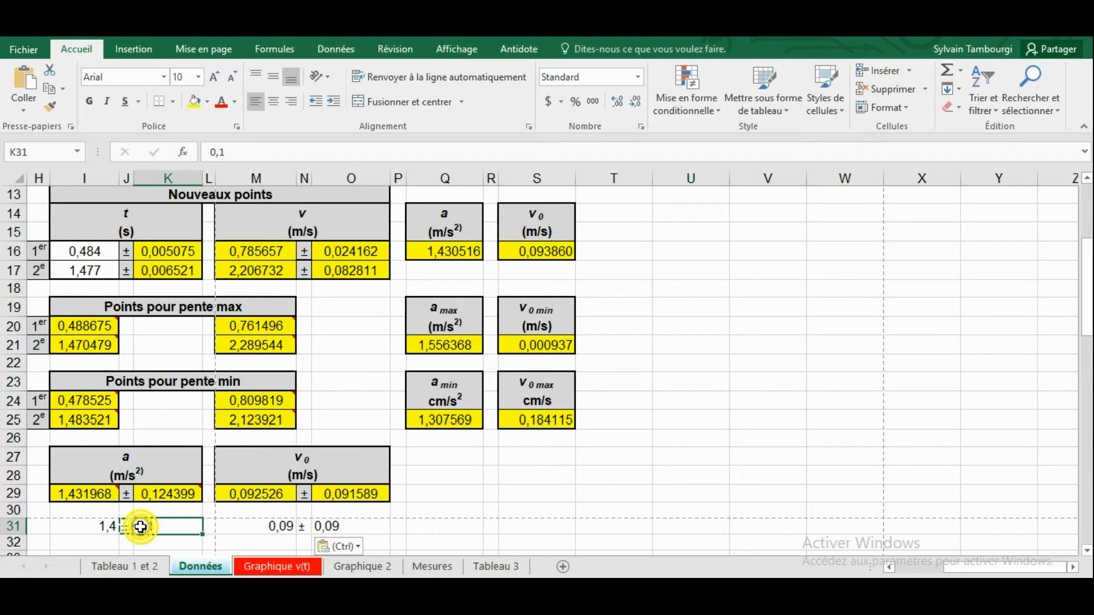
- Compare the trendline equations on the Graphique v(t) chart with the a and v0 results on the Données sheet, and clear J31's copy outline
{"action": "left_click", "coordinate": [183, 542]}
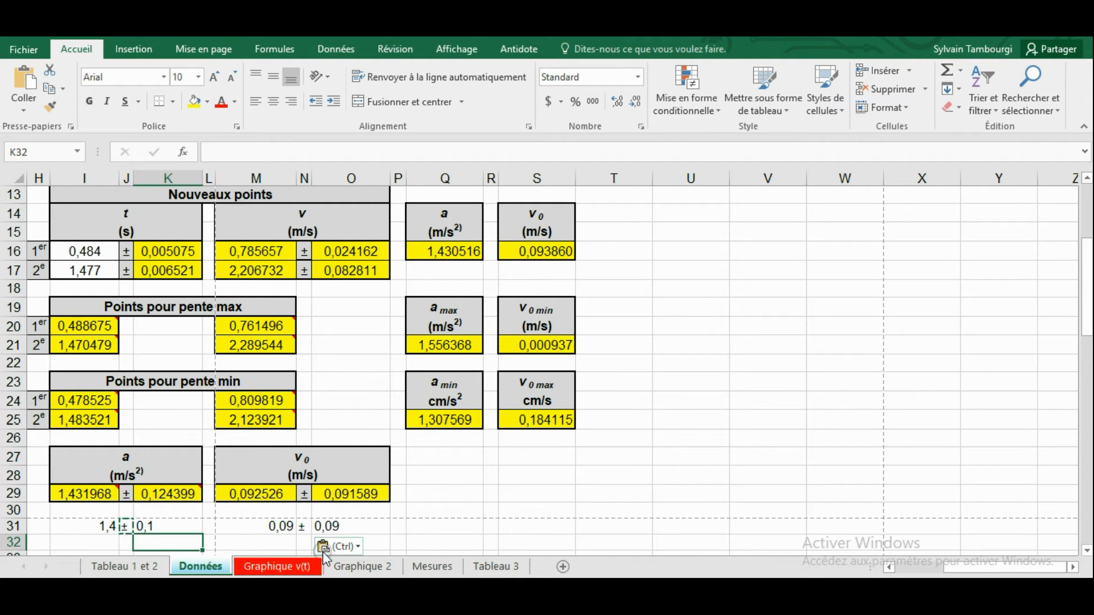
{"action": "left_click", "coordinate": [265, 563]}
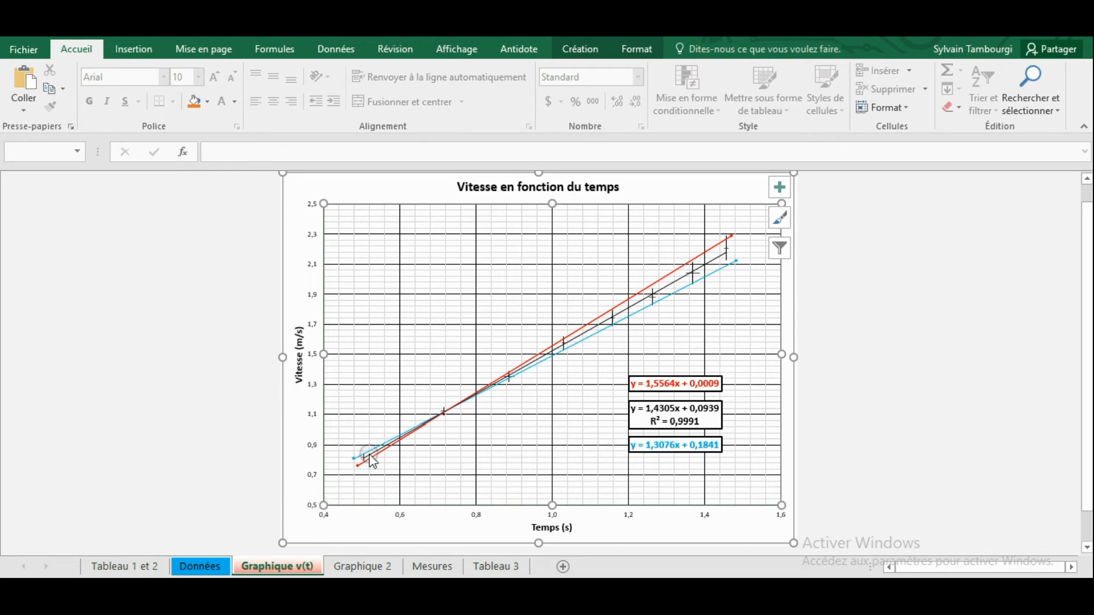
{"action": "left_click", "coordinate": [199, 567]}
{"action": "left_click", "coordinate": [268, 568]}
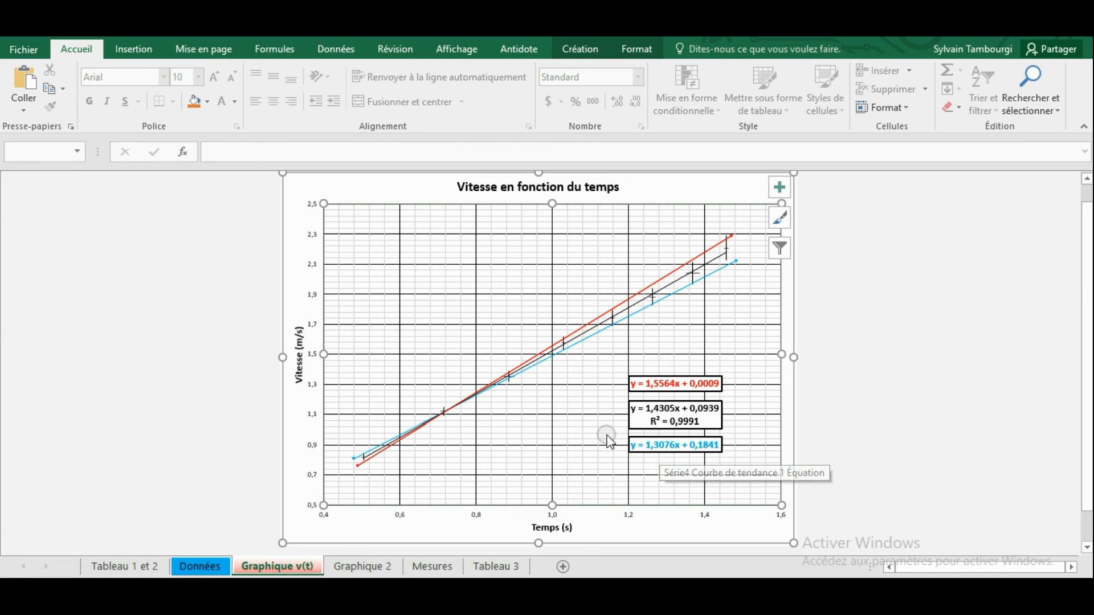
{"action": "left_click", "coordinate": [208, 571]}
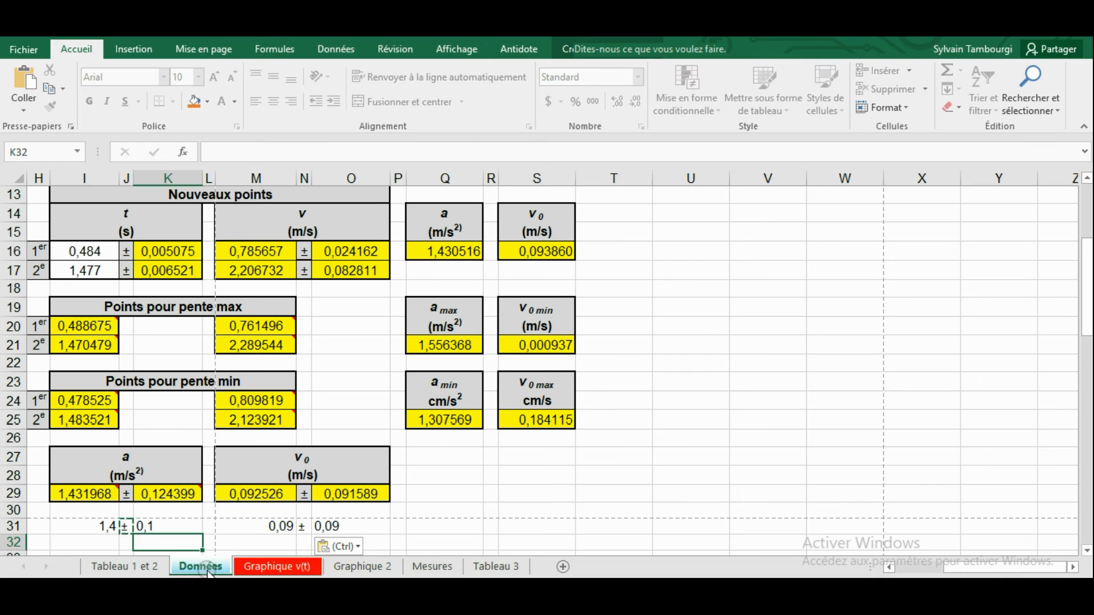
{"action": "left_click", "coordinate": [421, 478]}
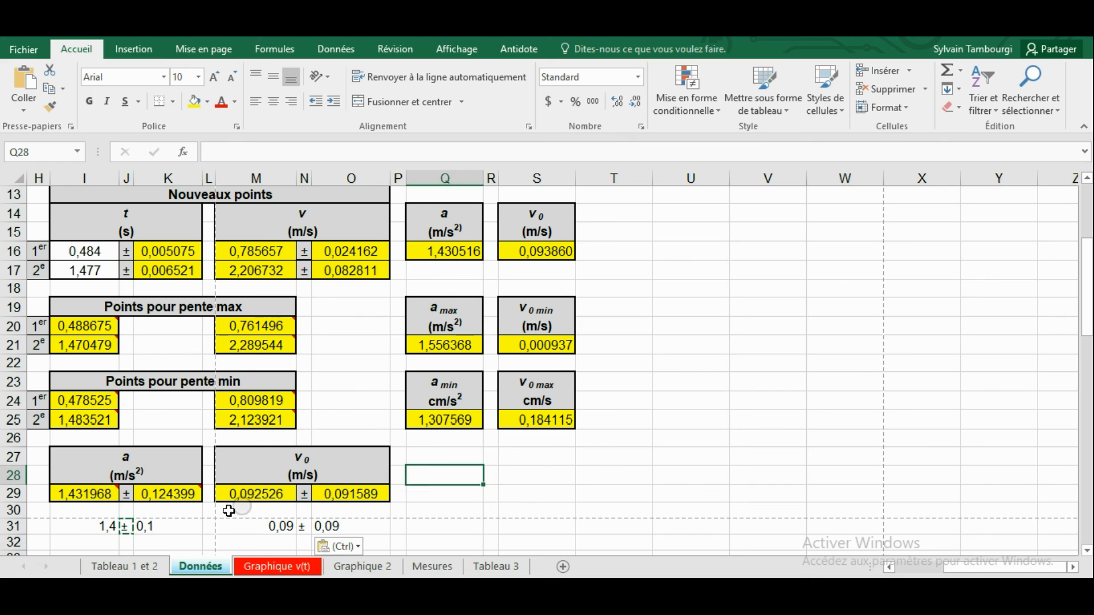
{"action": "key", "text": "Escape"}
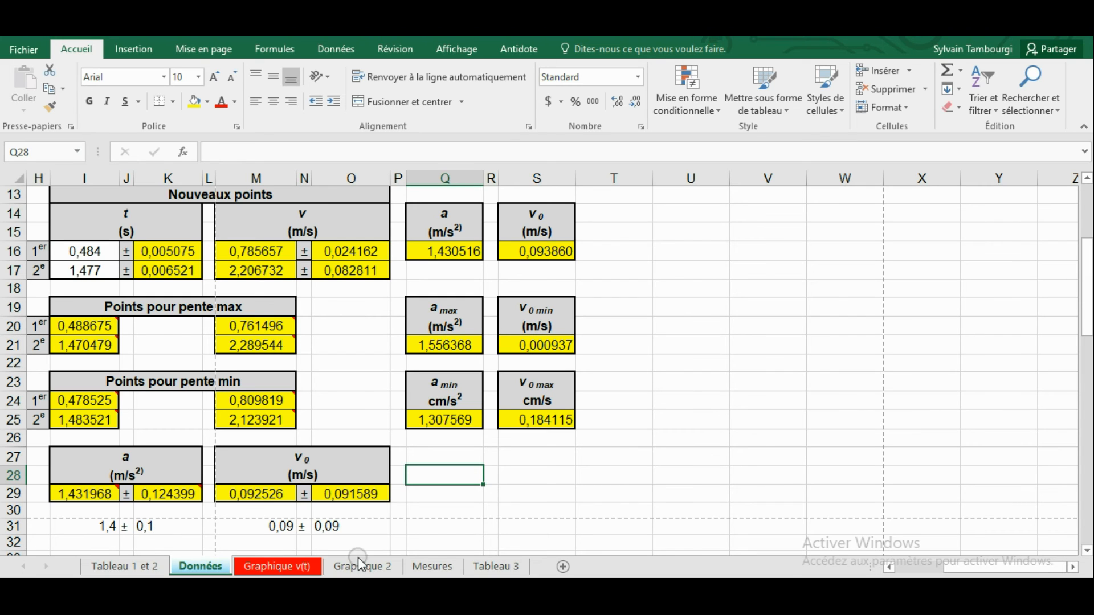
- Review the t and v data at the start of the Données sheet and return to the Graphique v(t) chart
{"action": "left_click", "coordinate": [339, 568]}
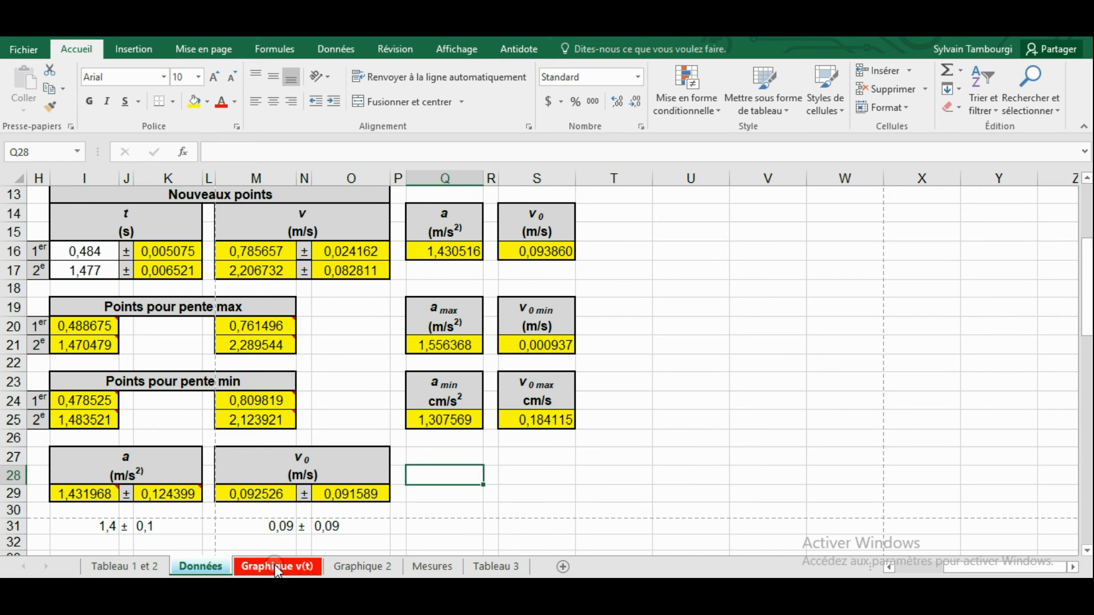
{"action": "scroll", "coordinate": [305, 413], "scroll_direction": "up", "scroll_amount": 4}
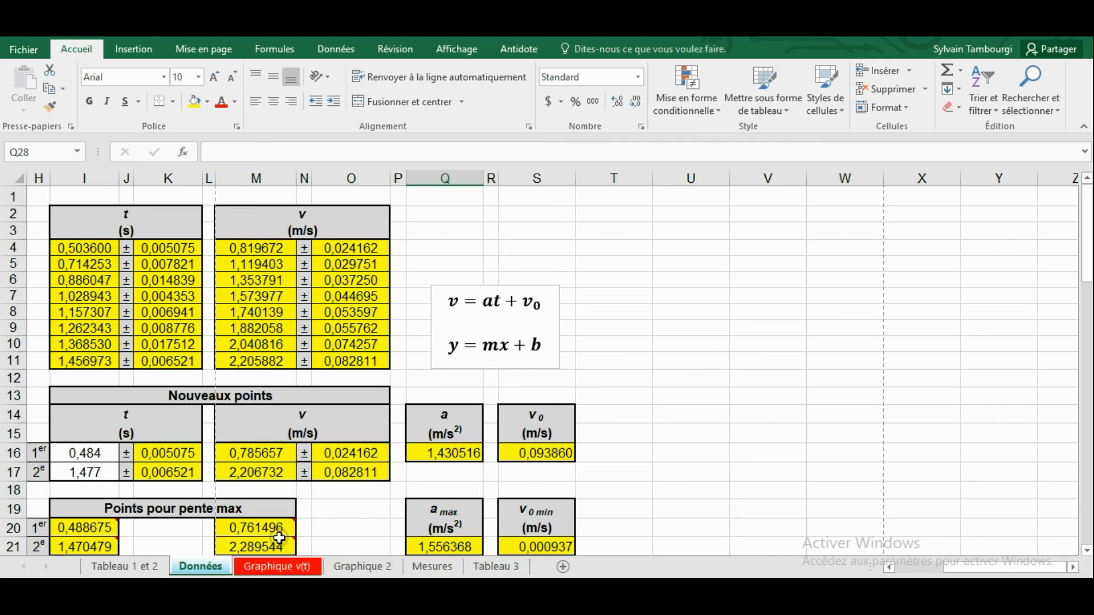
{"action": "left_click", "coordinate": [277, 567]}
{"action": "left_click", "coordinate": [903, 450]}
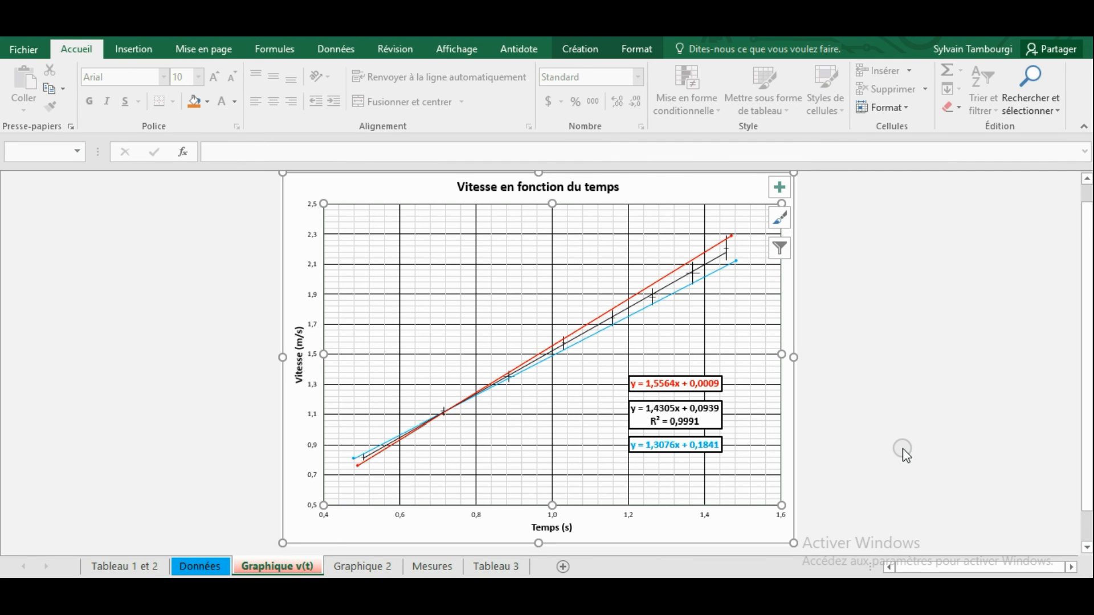